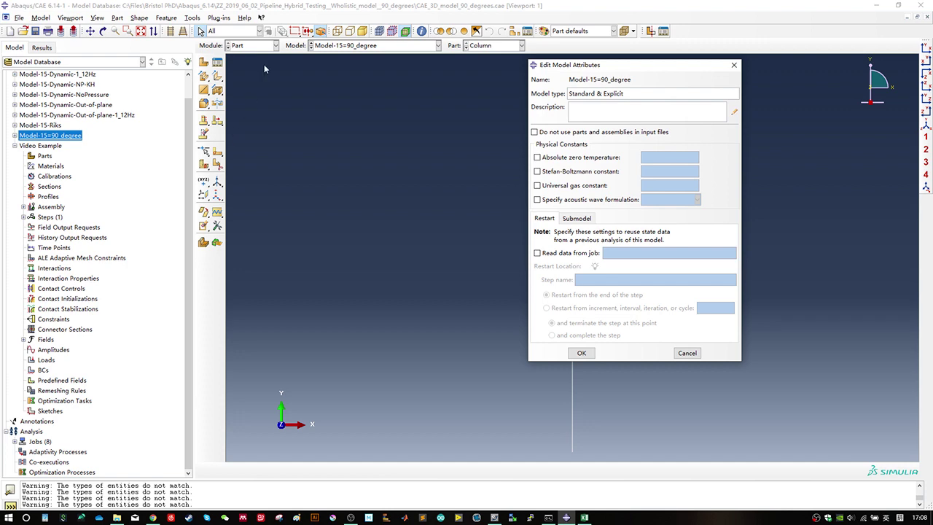
Step: Switch Model-15=90_degree to the Assembly module and inspect its pipe and soil block assembly from different angles
{"action": "key", "text": "Return"}
{"action": "left_click", "coordinate": [276, 45]}
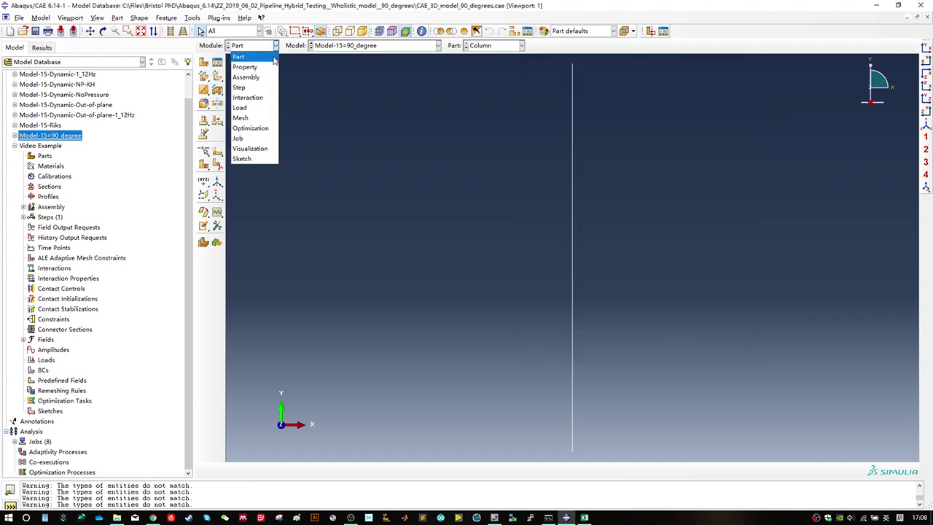
{"action": "left_click", "coordinate": [260, 73]}
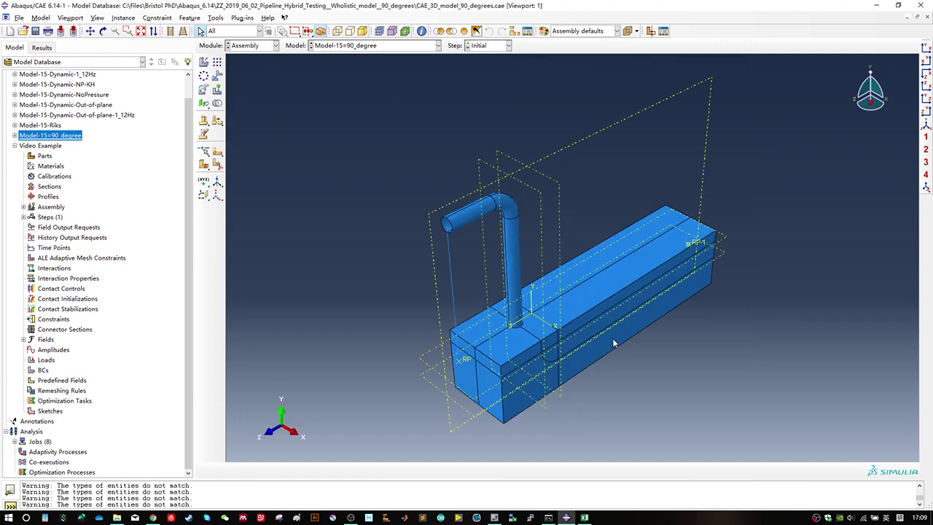
{"action": "left_click_drag", "start_coordinate": [609, 340], "coordinate": [522, 323], "text": "ctrl+alt"}
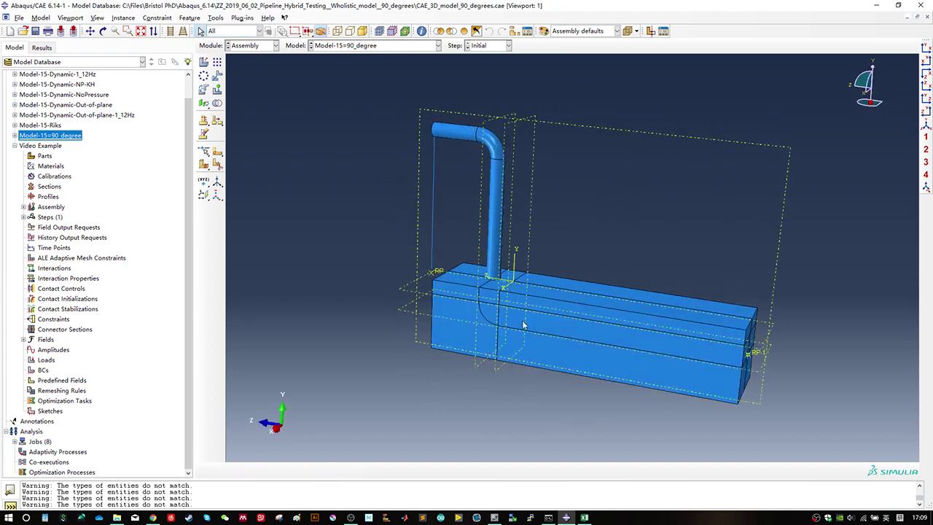
{"action": "left_click_drag", "start_coordinate": [530, 267], "coordinate": [503, 255], "text": "ctrl+alt"}
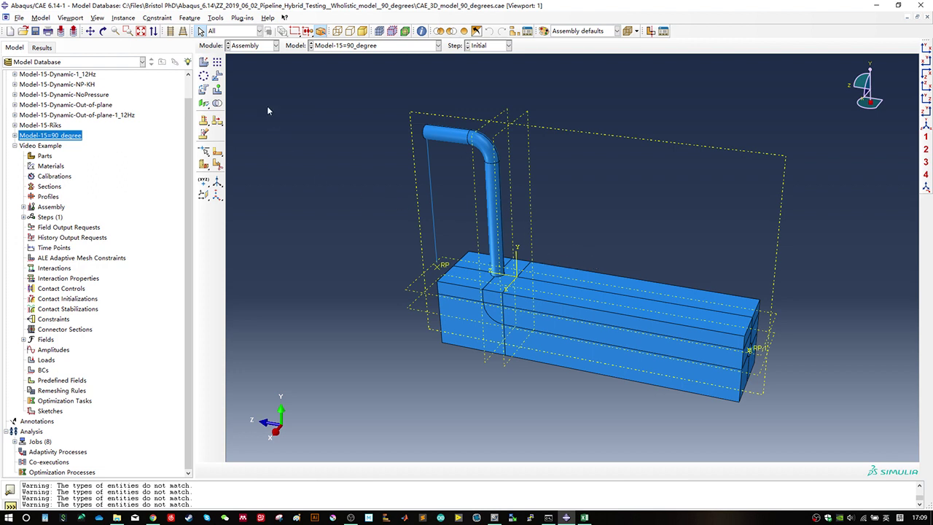
Step: Make Video Example the current model and accept the ZZ_2019_06_02_Pipeline_Hybrid_Testing__Wholistic_model__90_degrees folder as the work directory
{"action": "double_click", "coordinate": [40, 146]}
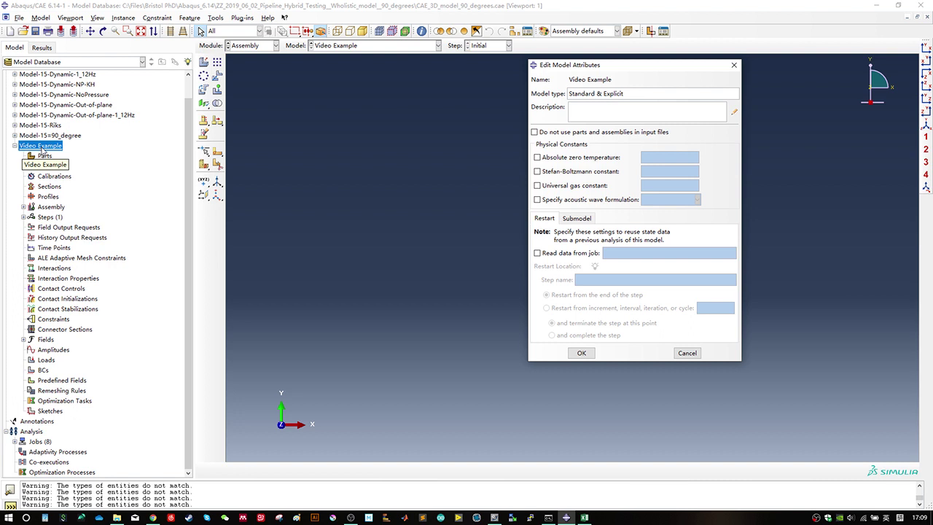
{"action": "key", "text": "Escape"}
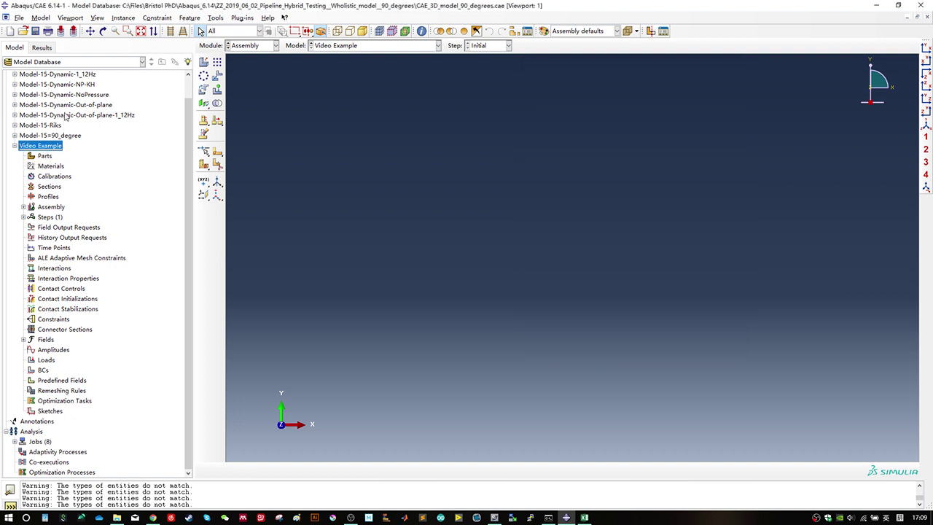
{"action": "left_click", "coordinate": [22, 20]}
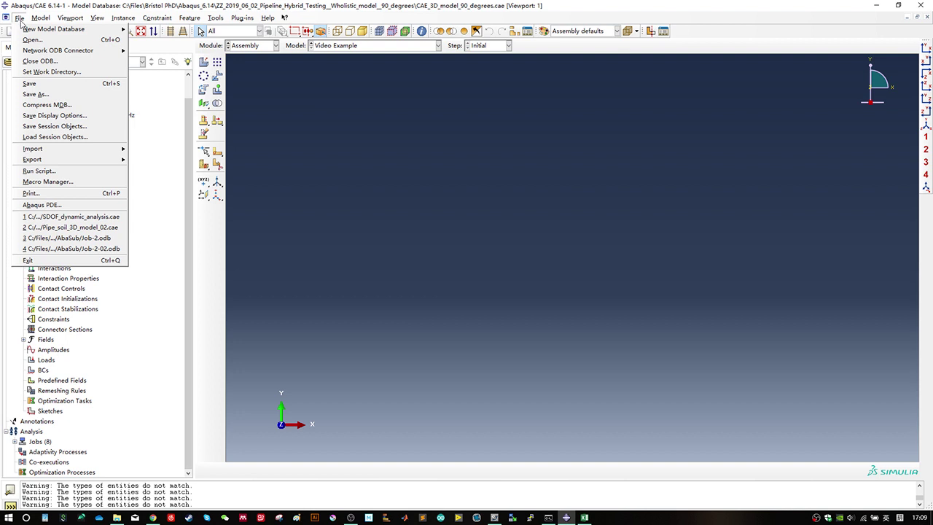
{"action": "left_click", "coordinate": [49, 74]}
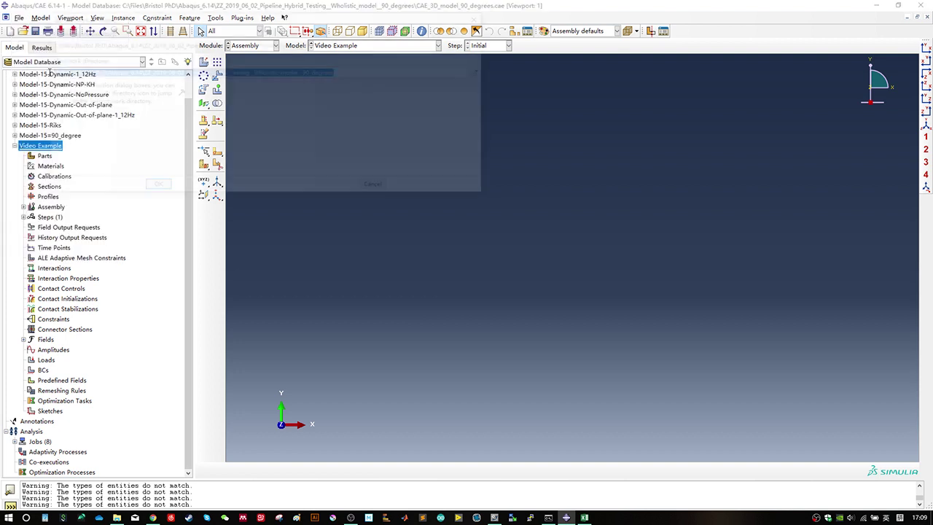
{"action": "left_click", "coordinate": [81, 73]}
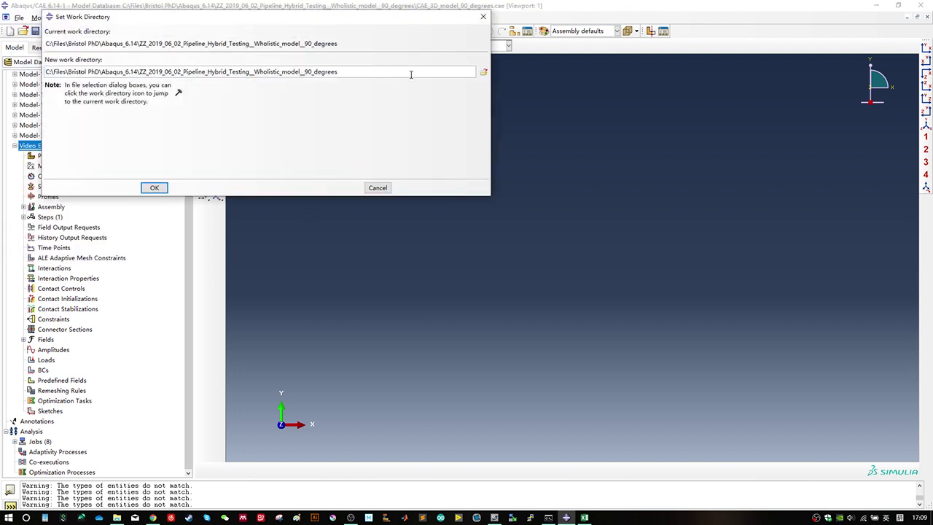
{"action": "left_click", "coordinate": [483, 72]}
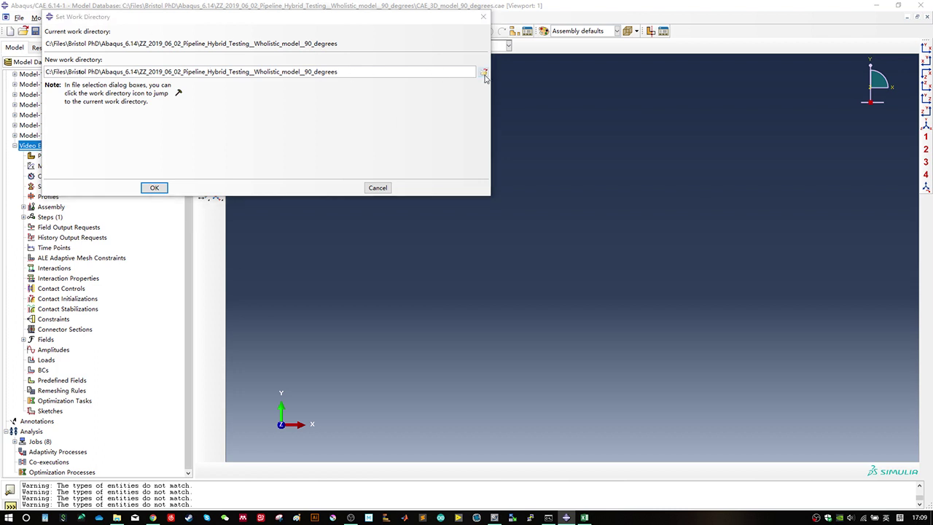
{"action": "left_click", "coordinate": [384, 44]}
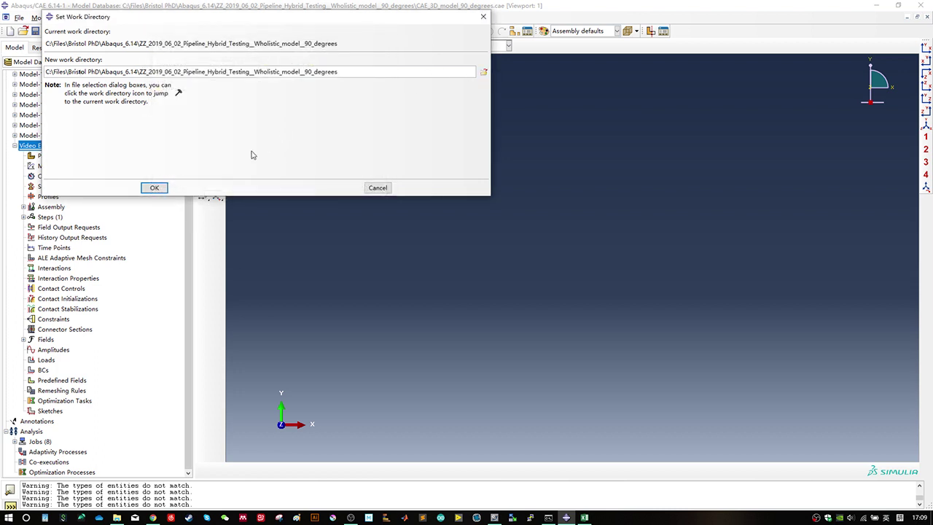
{"action": "left_click", "coordinate": [153, 188]}
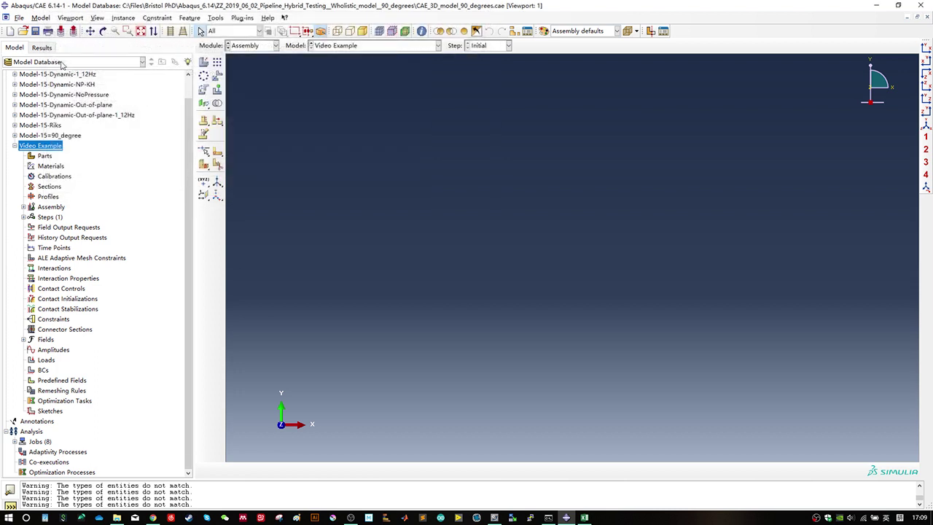
Step: Save the model database as CAE_3D_model_90_degrees.cae in the work directory, overwriting the existing file
{"action": "left_click", "coordinate": [20, 18]}
{"action": "left_click", "coordinate": [53, 95]}
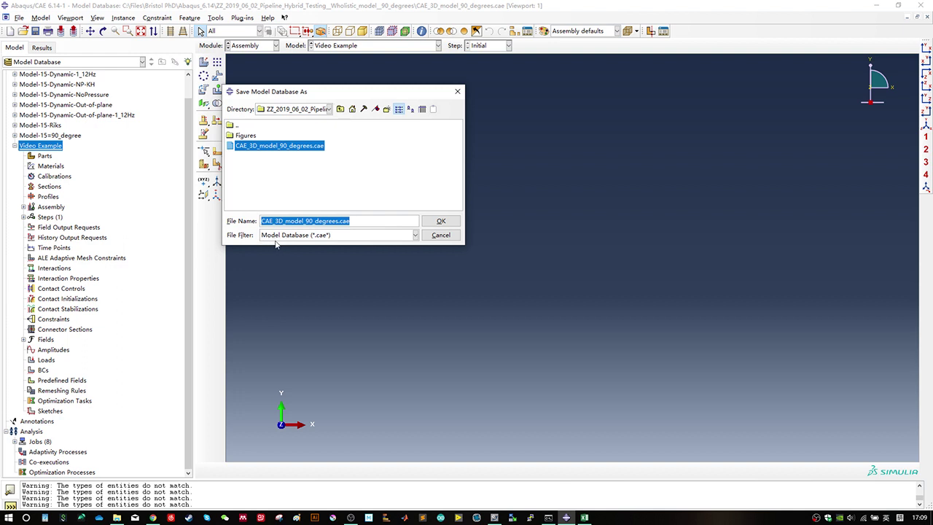
{"action": "left_click", "coordinate": [441, 220]}
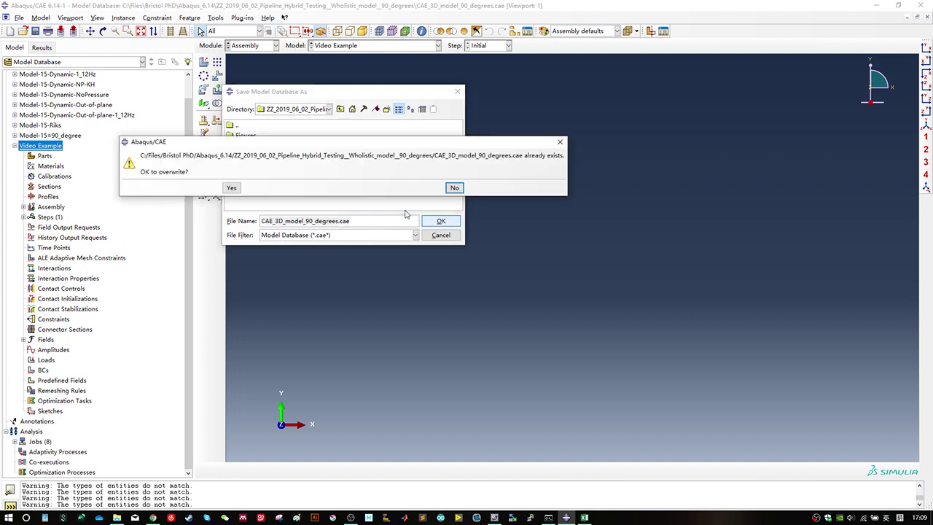
{"action": "left_click", "coordinate": [240, 191]}
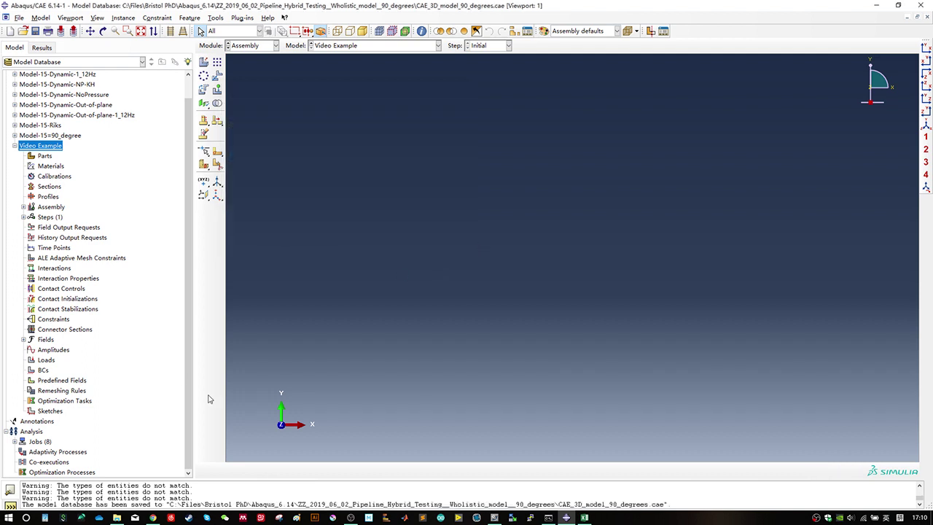
Step: Switch to File Explorer and open the ZZ_2019_06_02_Pipeline_Hybrid_Testing__Wholistic_model__90_degrees folder inside Abaqus_6.14
{"action": "key", "text": "alt+Tab"}
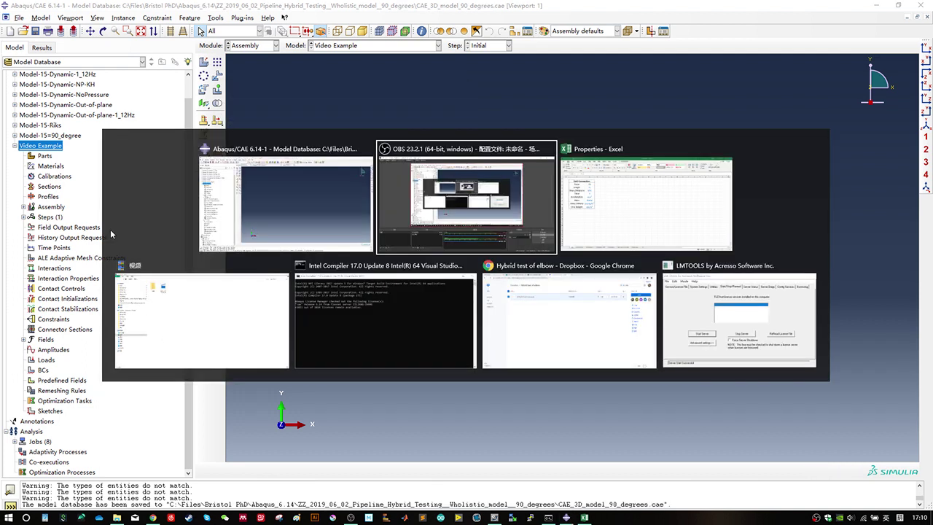
{"action": "left_click", "coordinate": [174, 303]}
{"action": "left_click", "coordinate": [48, 114]}
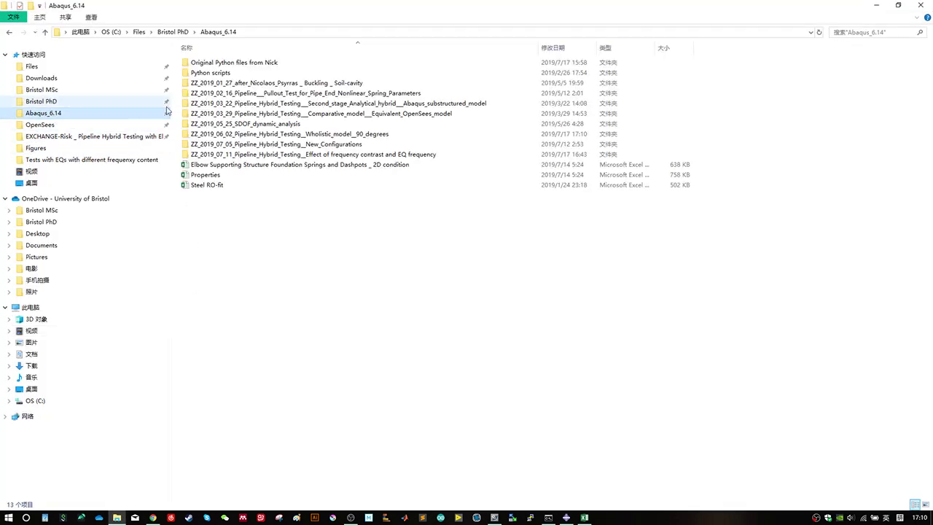
{"action": "double_click", "coordinate": [324, 131]}
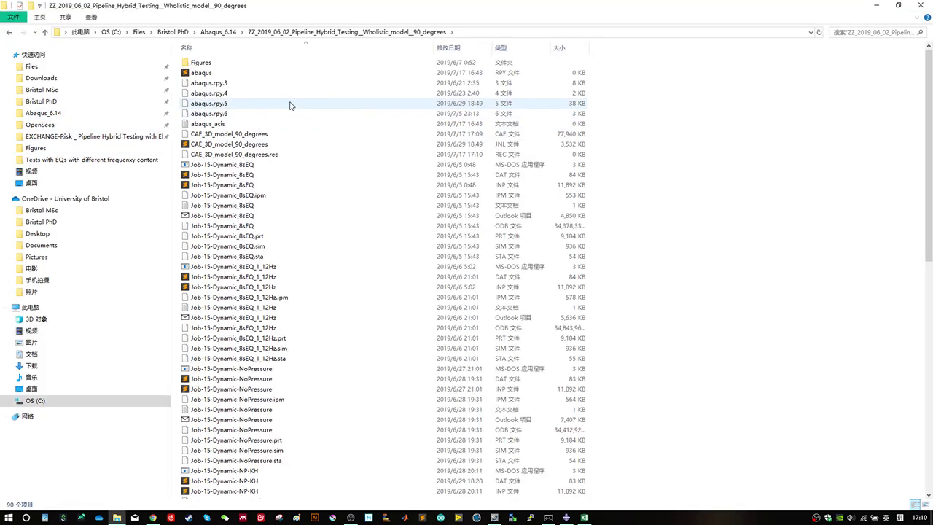
Step: Look through the model and job files in the work folder, select the CAE_3D_model_90_degrees CAE file, and return to Abaqus/CAE
{"action": "scroll", "coordinate": [291, 105], "scroll_direction": "down", "scroll_amount": 13}
{"action": "scroll", "coordinate": [295, 106], "scroll_direction": "up", "scroll_amount": 13}
{"action": "scroll", "coordinate": [296, 105], "scroll_direction": "up", "scroll_amount": 1}
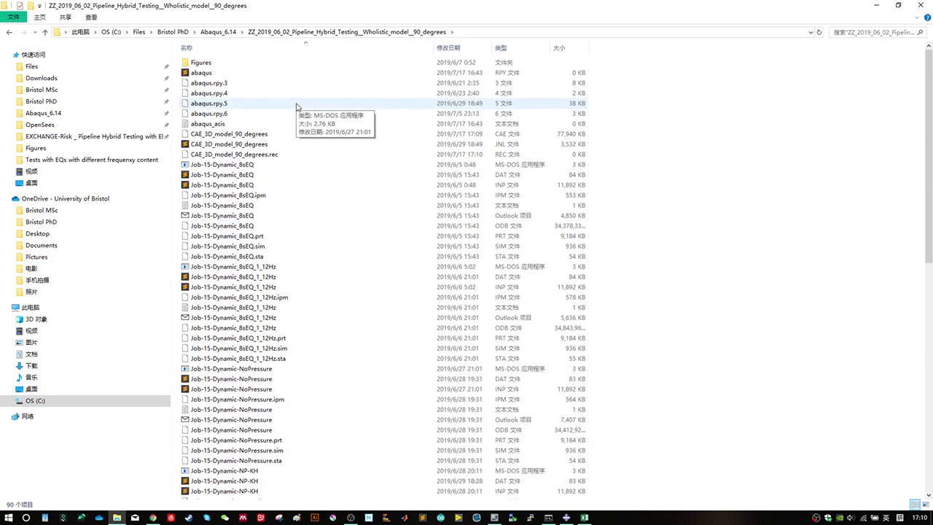
{"action": "scroll", "coordinate": [466, 167], "scroll_direction": "down", "scroll_amount": 9}
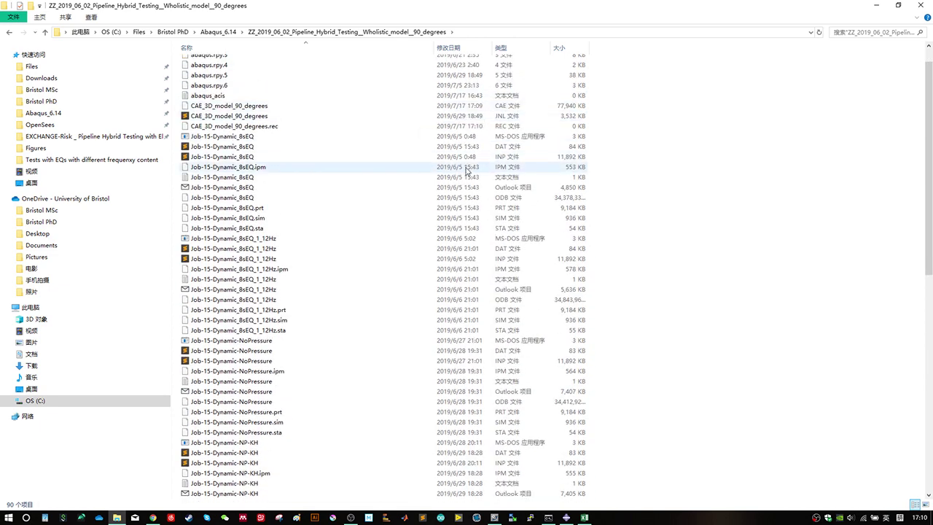
{"action": "scroll", "coordinate": [480, 188], "scroll_direction": "down", "scroll_amount": 7}
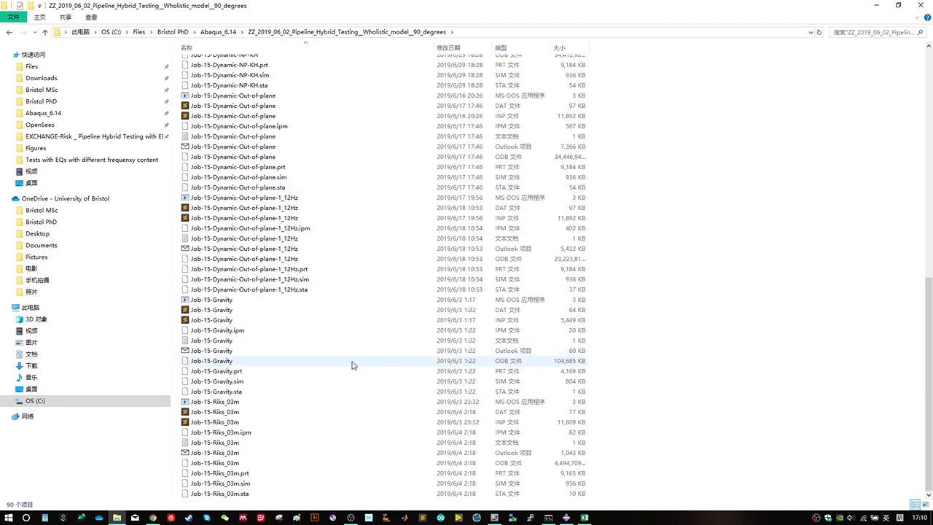
{"action": "scroll", "coordinate": [414, 408], "scroll_direction": "up", "scroll_amount": 8}
{"action": "scroll", "coordinate": [419, 385], "scroll_direction": "up", "scroll_amount": 8}
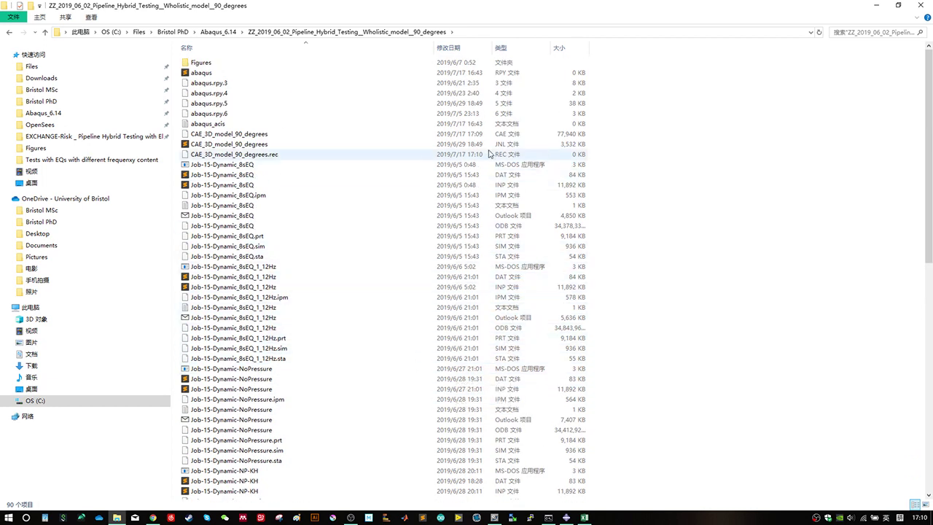
{"action": "left_click", "coordinate": [261, 134]}
{"action": "key", "text": "alt+Tab"}
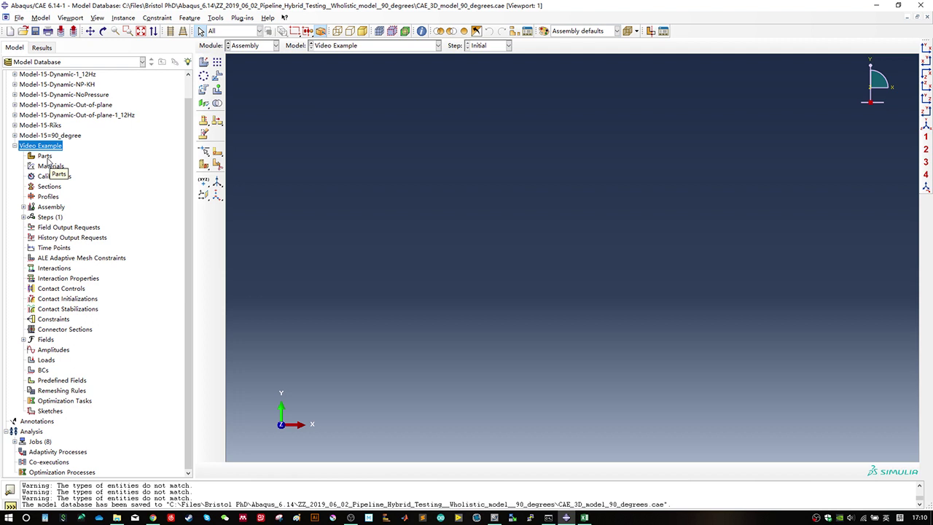
Step: Create a 3D deformable shell sweep part named Pipe in Video Example with an approximate size of 50
{"action": "double_click", "coordinate": [46, 157]}
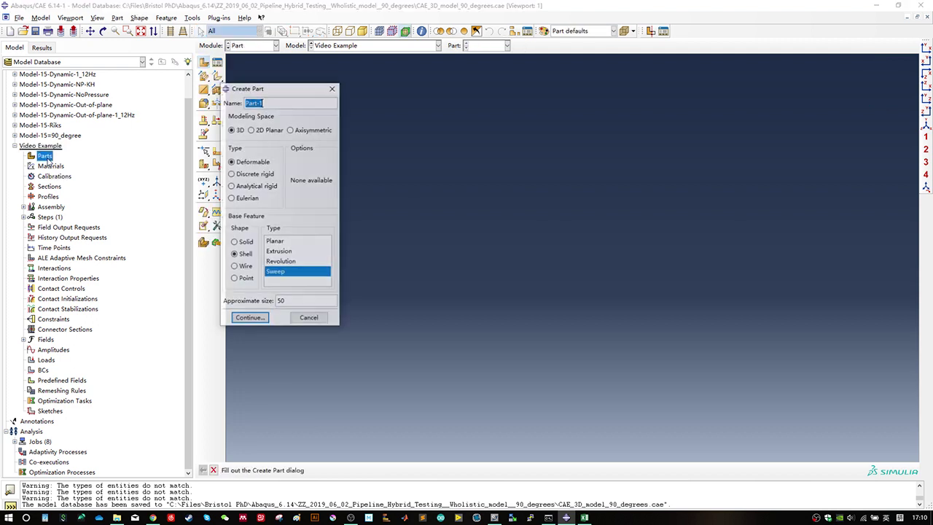
{"action": "type", "text": "Pipe"}
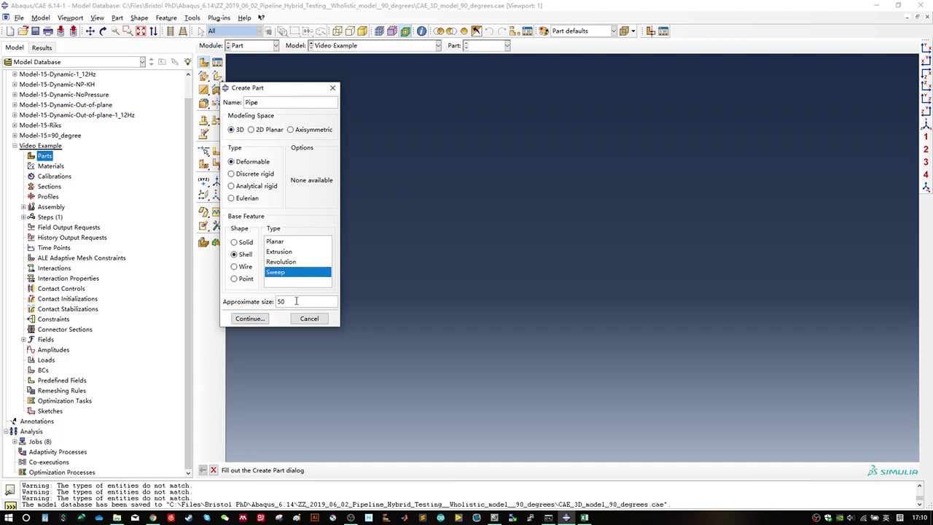
{"action": "left_click", "coordinate": [242, 318]}
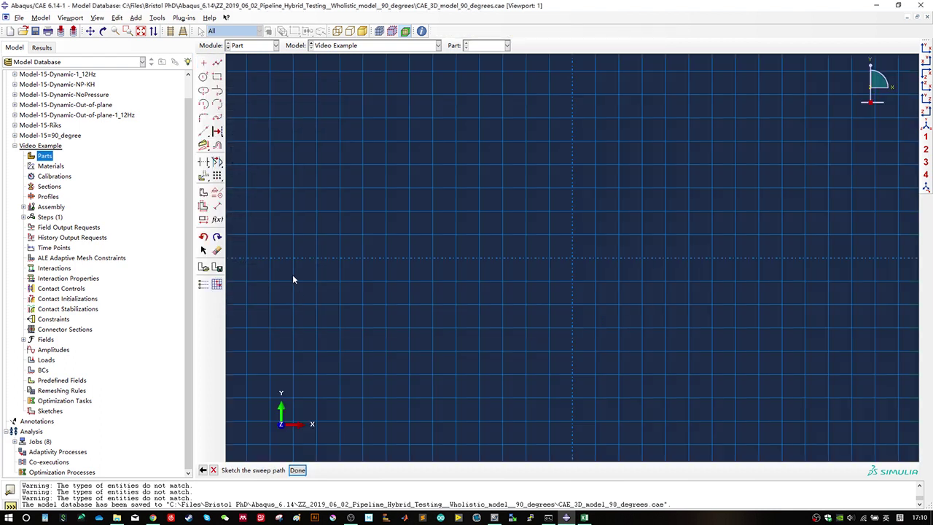
Step: Sketch a horizontal line about 1.75 long for the sweep path, ending at about (-4.75, 3.25)
{"action": "left_click", "coordinate": [218, 63]}
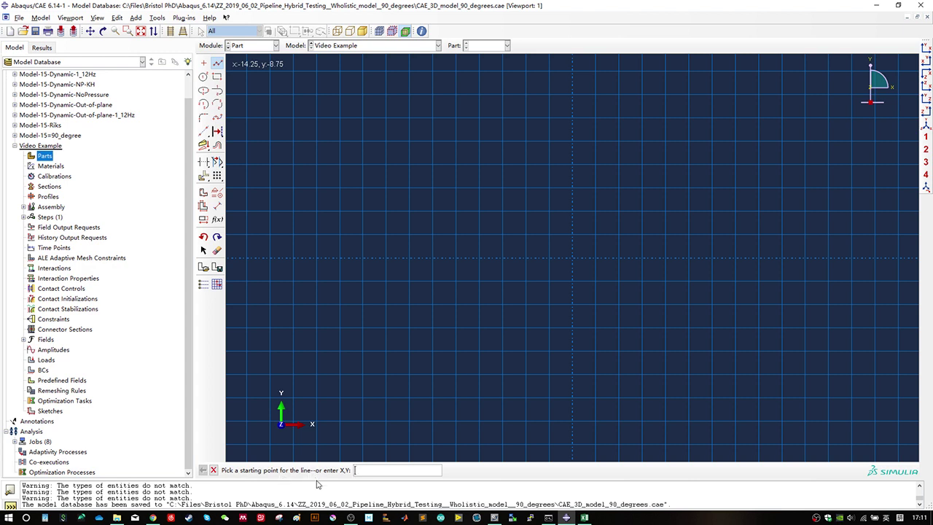
{"action": "left_click", "coordinate": [421, 181]}
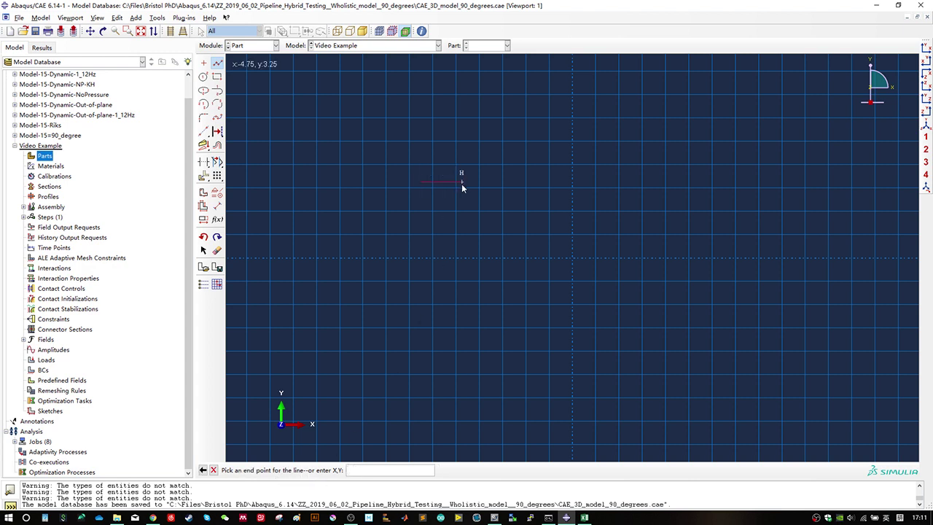
{"action": "left_click", "coordinate": [461, 186]}
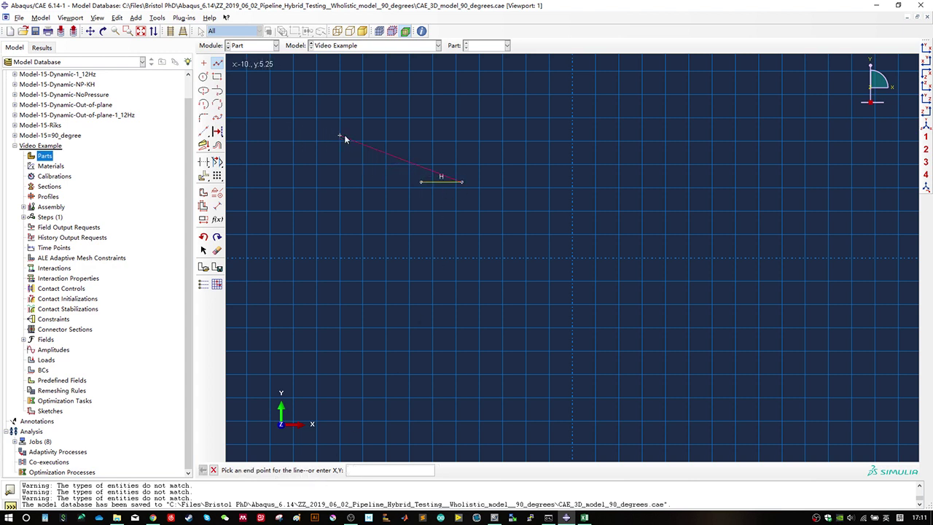
{"action": "key", "text": "Escape"}
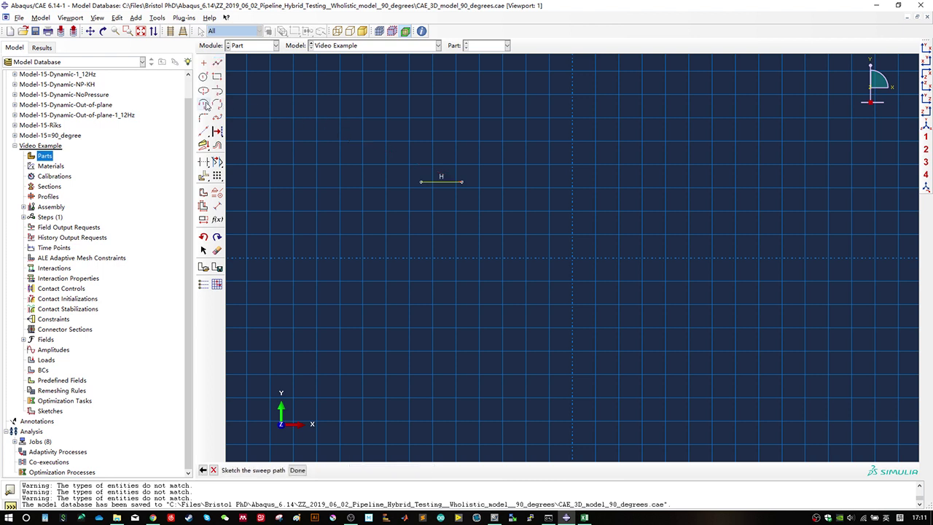
Step: Add a quarter-circle arc of about 1.25 radius, curving down from the horizontal line's inner end to (-3.5, 2)
{"action": "left_click", "coordinate": [204, 105]}
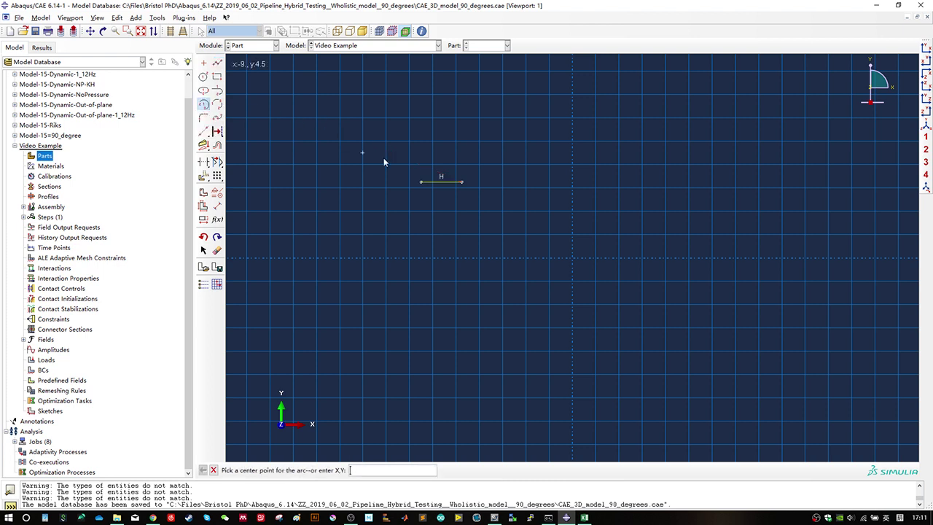
{"action": "left_click", "coordinate": [461, 212]}
{"action": "left_click", "coordinate": [460, 182]}
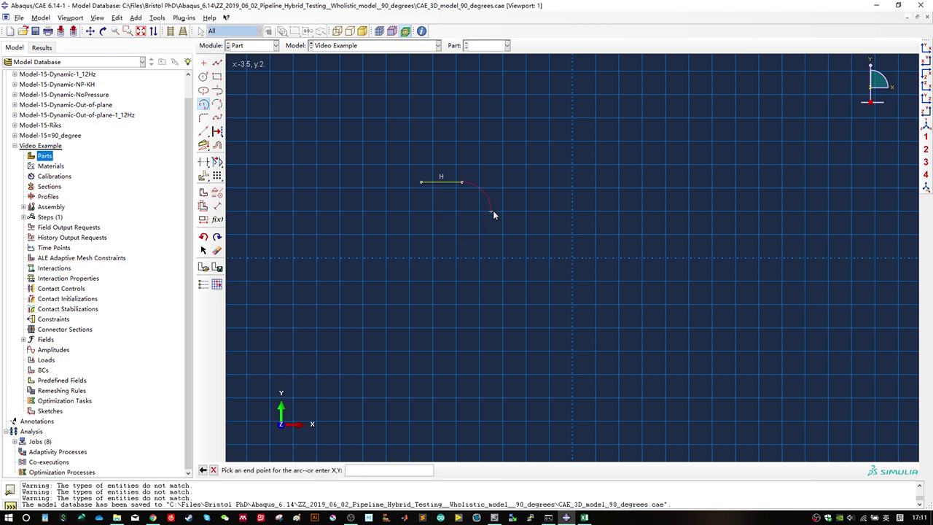
{"action": "left_click", "coordinate": [491, 212]}
{"action": "key", "text": "Escape"}
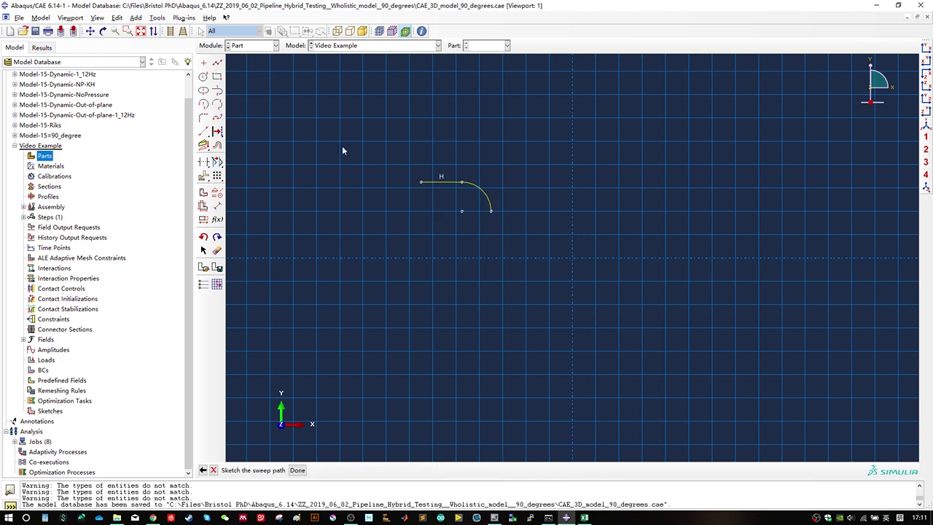
Step: Sketch a vertical line about 3.5 long from the arc's lower end at (-3.5, 2) down to about (-3.5, -1.5)
{"action": "left_click", "coordinate": [218, 63]}
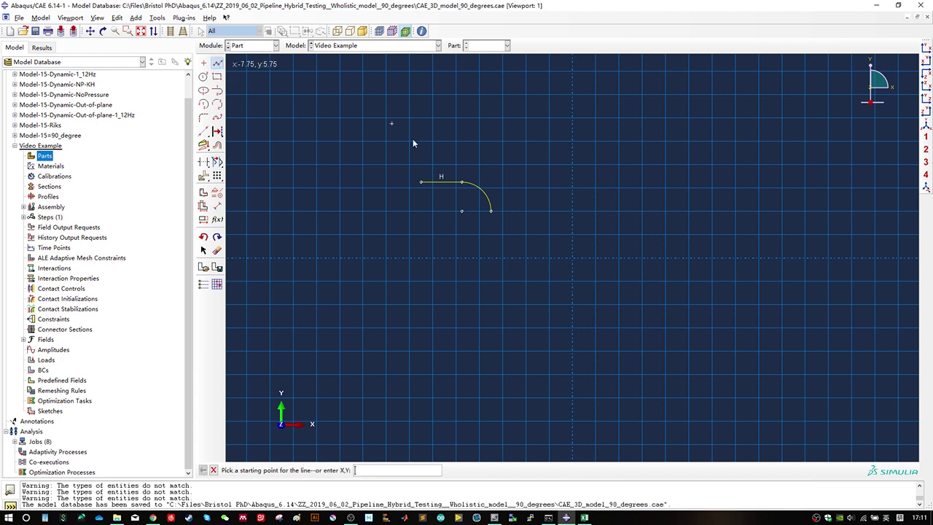
{"action": "left_click", "coordinate": [492, 212]}
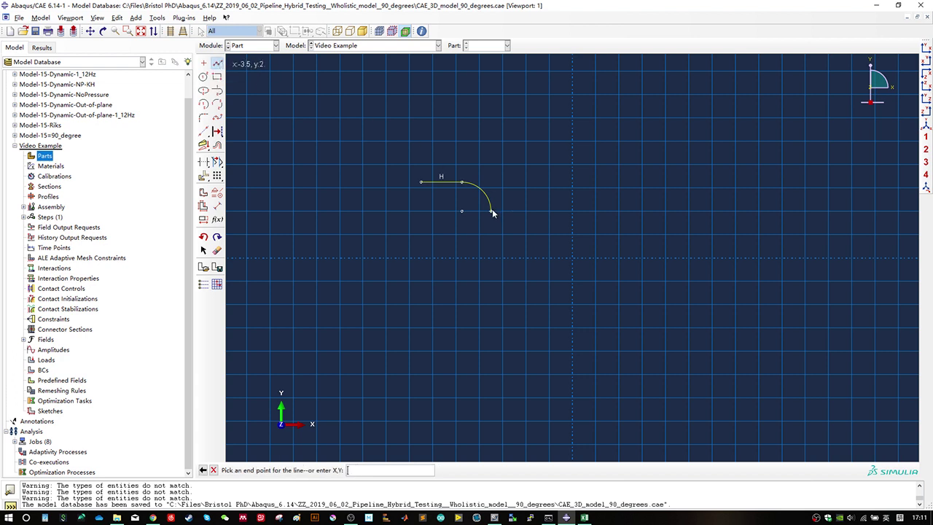
{"action": "left_click", "coordinate": [495, 292]}
{"action": "key", "text": "Escape"}
Step: Add a quarter-circle arc of about 1 radius, curving from the vertical line's lower end to about (-2.5, -2.5)
{"action": "left_click", "coordinate": [204, 105]}
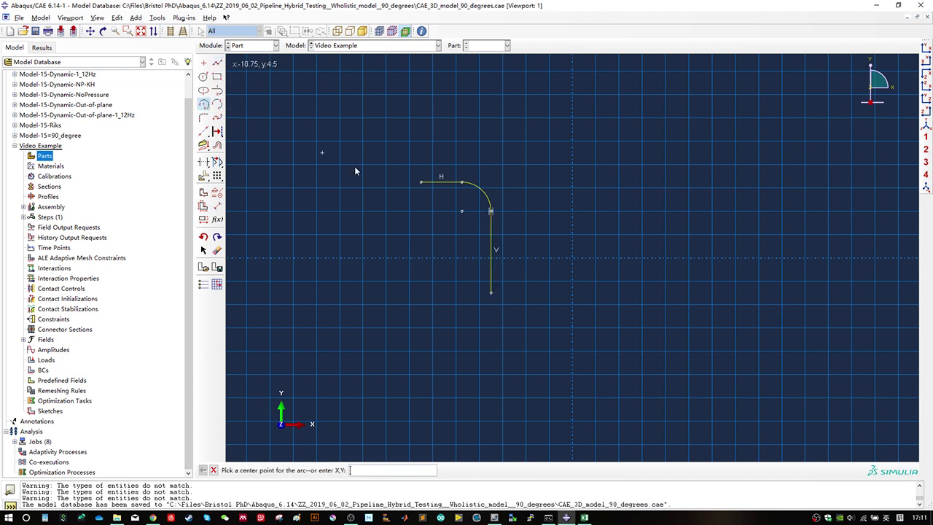
{"action": "left_click", "coordinate": [513, 295]}
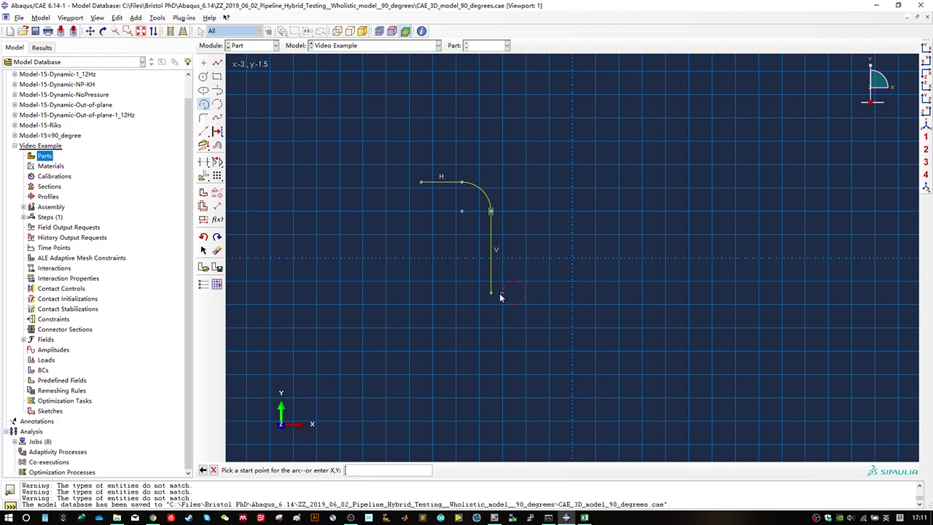
{"action": "left_click", "coordinate": [490, 292]}
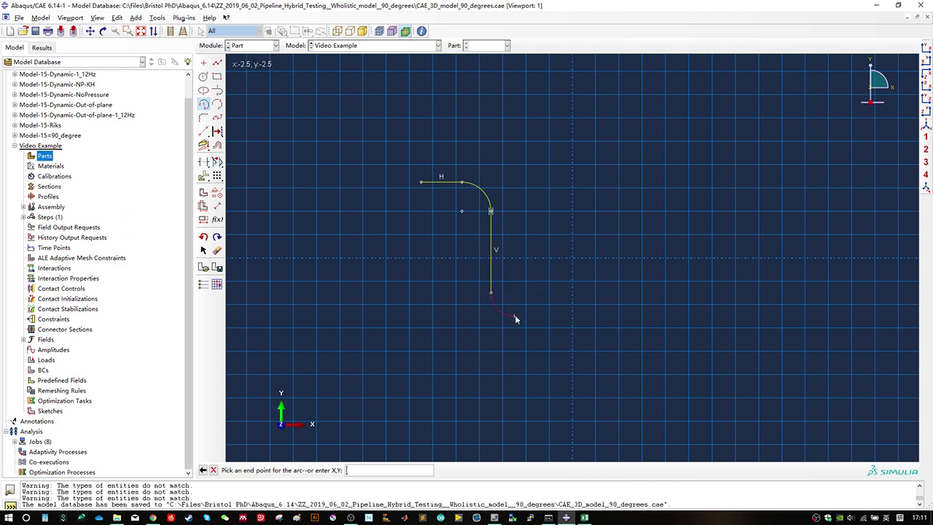
{"action": "left_click", "coordinate": [514, 314]}
{"action": "key", "text": "Escape"}
Step: Sketch a horizontal line about 13.25 long from the lower arc's end to about (10.75, -2.5)
{"action": "left_click", "coordinate": [217, 63]}
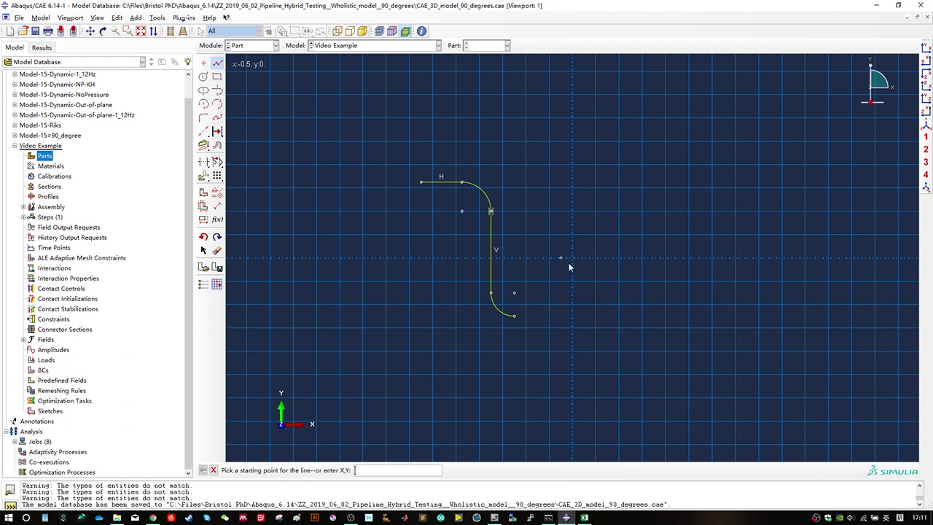
{"action": "left_click", "coordinate": [517, 316]}
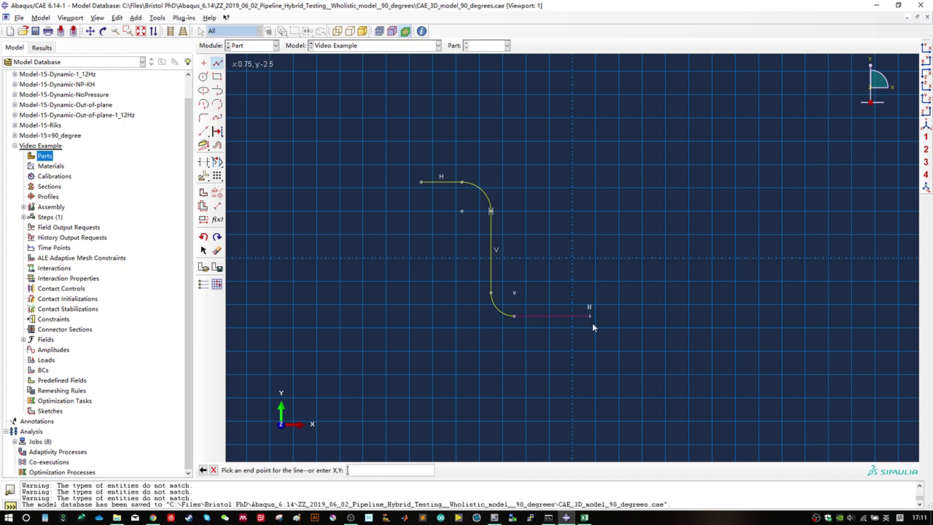
{"action": "left_click", "coordinate": [821, 316]}
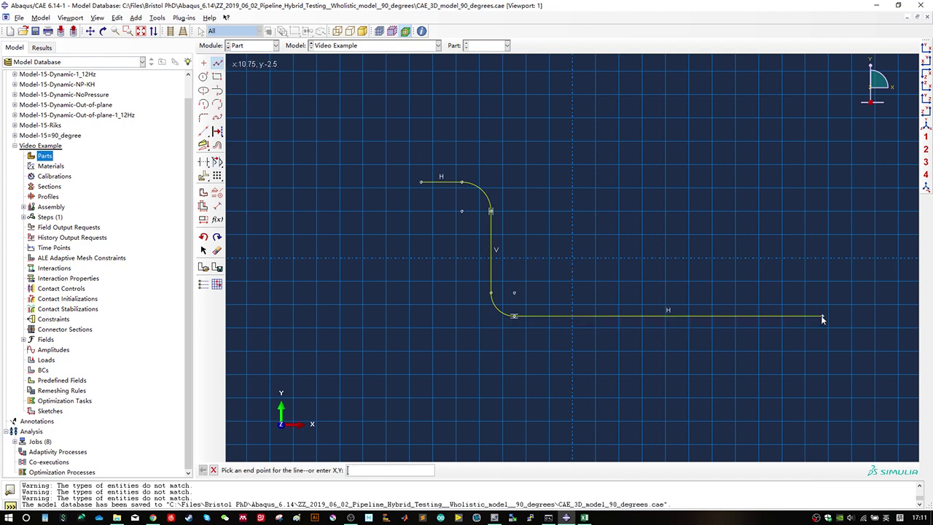
{"action": "key", "text": "Escape"}
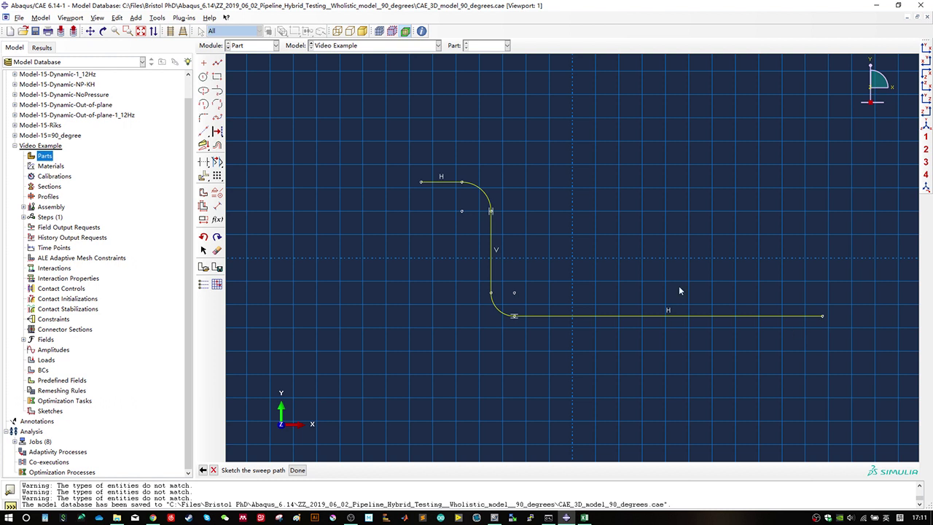
Step: Review the force, length, stress, time, acceleration, mass, density and unit weight conventions in the Properties Excel workbook, then return to Abaqus/CAE
{"action": "left_click", "coordinate": [217, 205]}
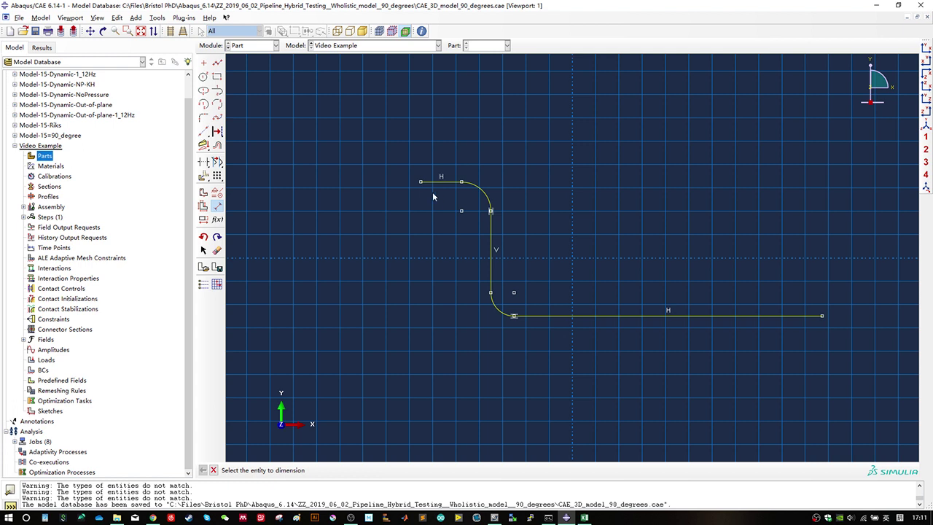
{"action": "key", "text": "Escape"}
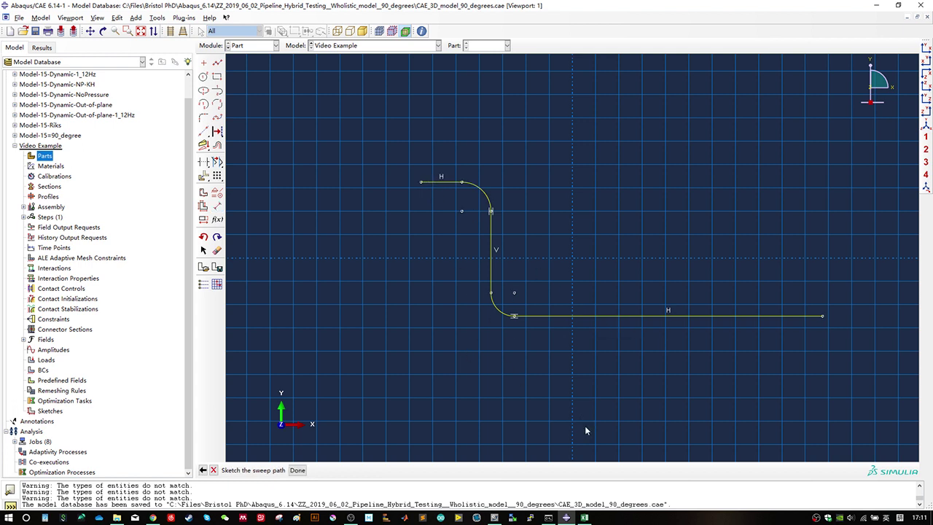
{"action": "left_click", "coordinate": [583, 517]}
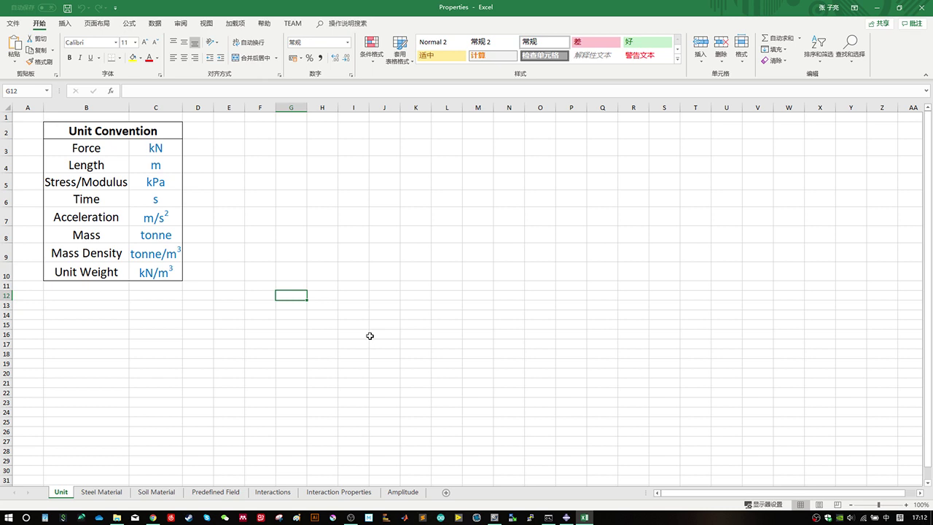
{"action": "left_click", "coordinate": [161, 150]}
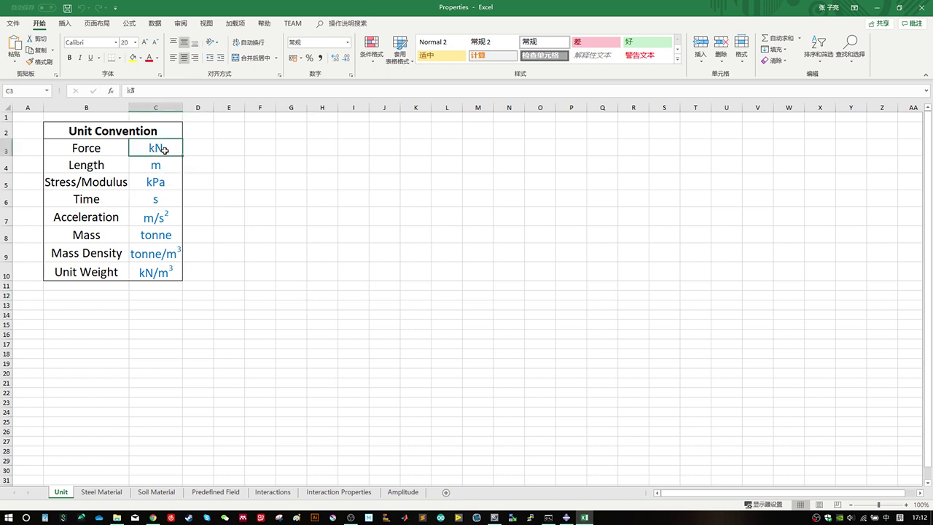
{"action": "left_click", "coordinate": [155, 164]}
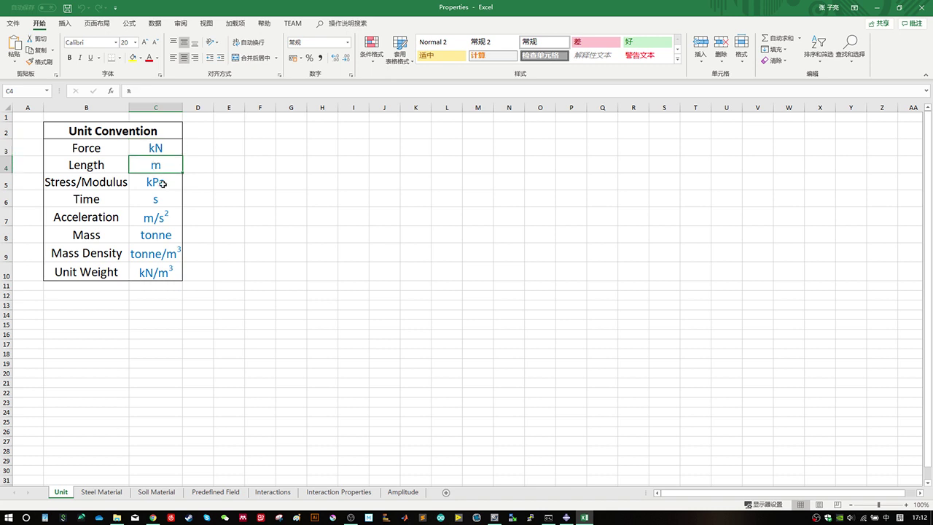
{"action": "left_click", "coordinate": [156, 182]}
{"action": "left_click", "coordinate": [159, 199]}
{"action": "left_click", "coordinate": [158, 217]}
{"action": "left_click", "coordinate": [159, 233]}
{"action": "left_click", "coordinate": [160, 251]}
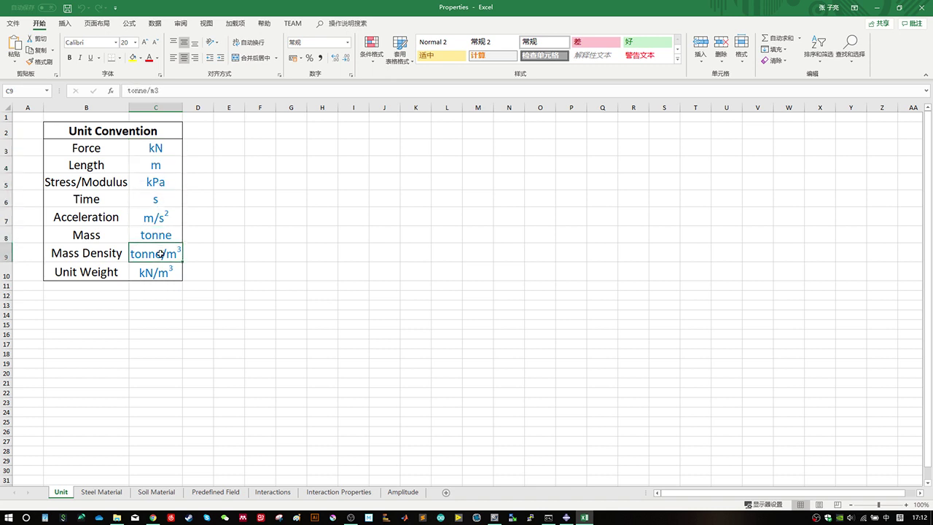
{"action": "left_click", "coordinate": [168, 269]}
{"action": "key", "text": "alt+Tab"}
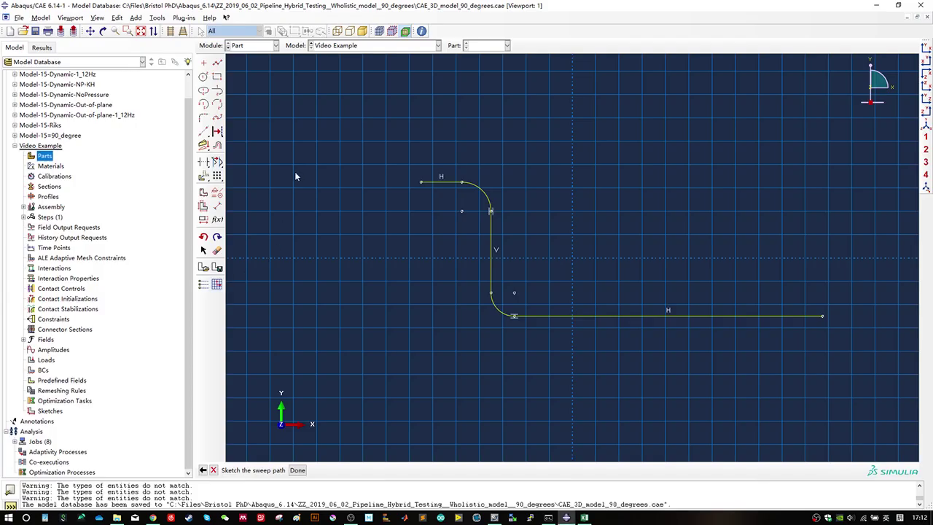
Step: Dimension the upper horizontal line of the sweep path to a length of 1
{"action": "left_click", "coordinate": [217, 206]}
{"action": "left_click", "coordinate": [442, 182]}
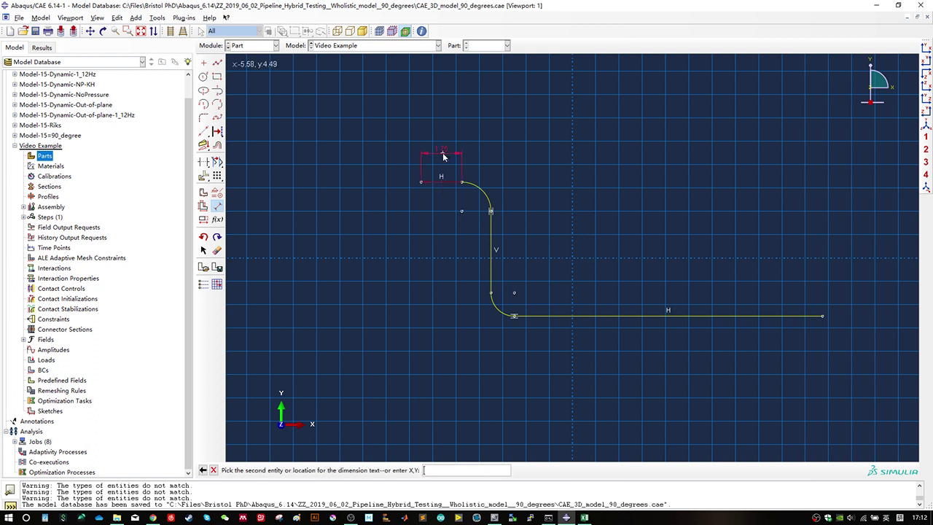
{"action": "left_click", "coordinate": [442, 156]}
{"action": "type", "text": "1"}
{"action": "left_click", "coordinate": [444, 160]}
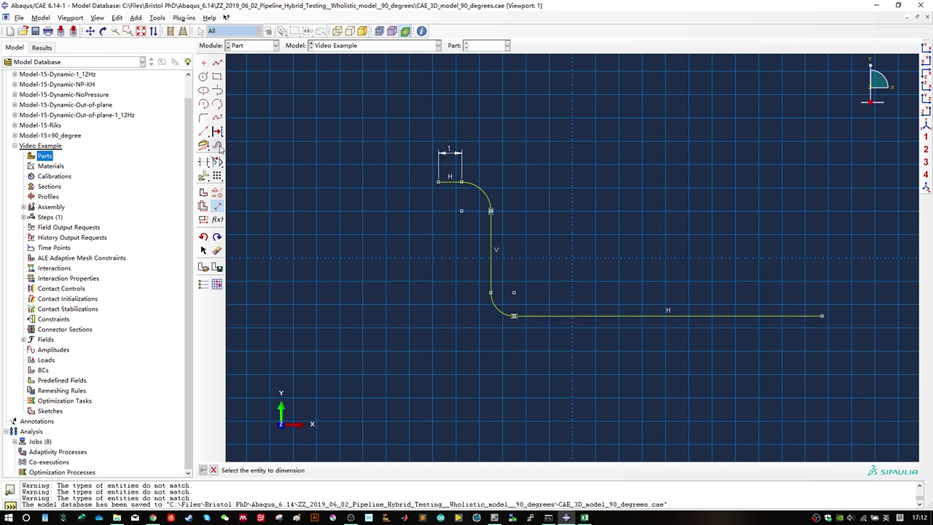
Step: Dimension the vertical line to a length of 3 and the lower horizontal line to 10
{"action": "left_click", "coordinate": [491, 252]}
{"action": "left_click", "coordinate": [517, 251]}
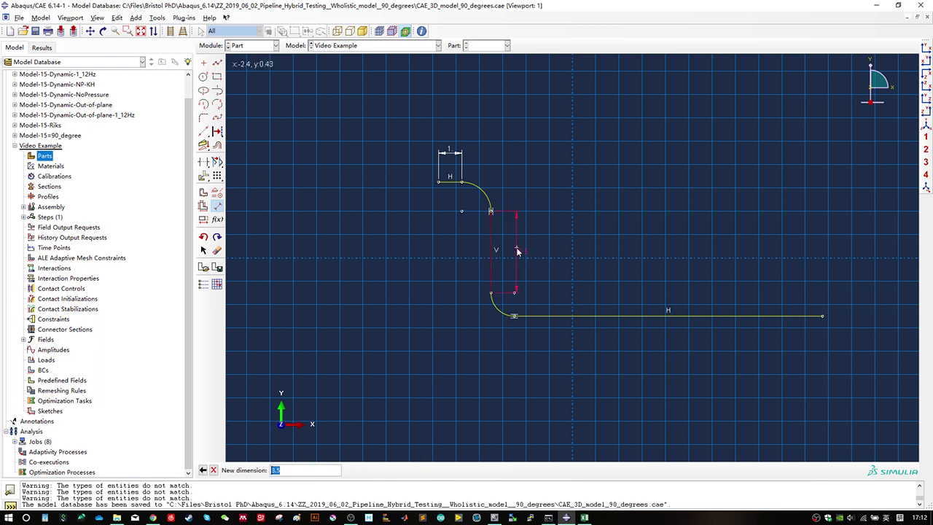
{"action": "type", "text": "3"}
{"action": "key", "text": "Return"}
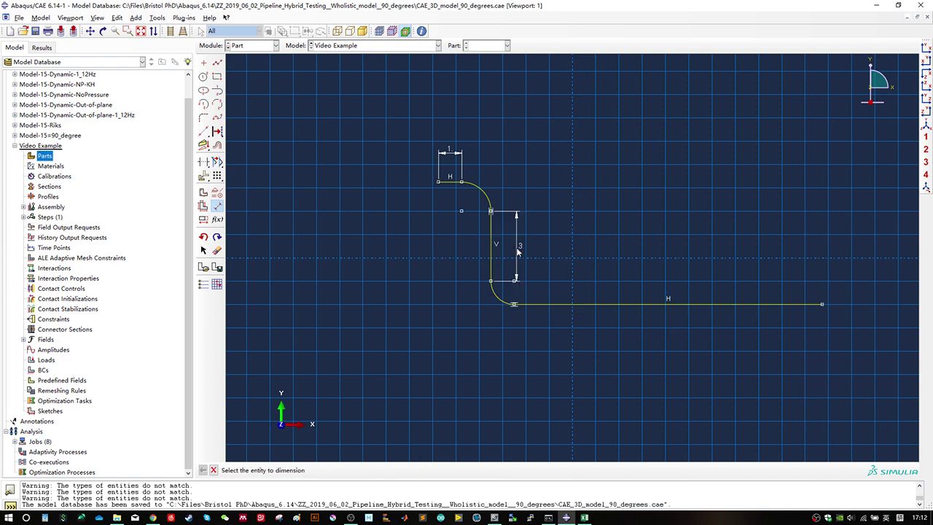
{"action": "left_click", "coordinate": [579, 304]}
{"action": "left_click", "coordinate": [579, 272]}
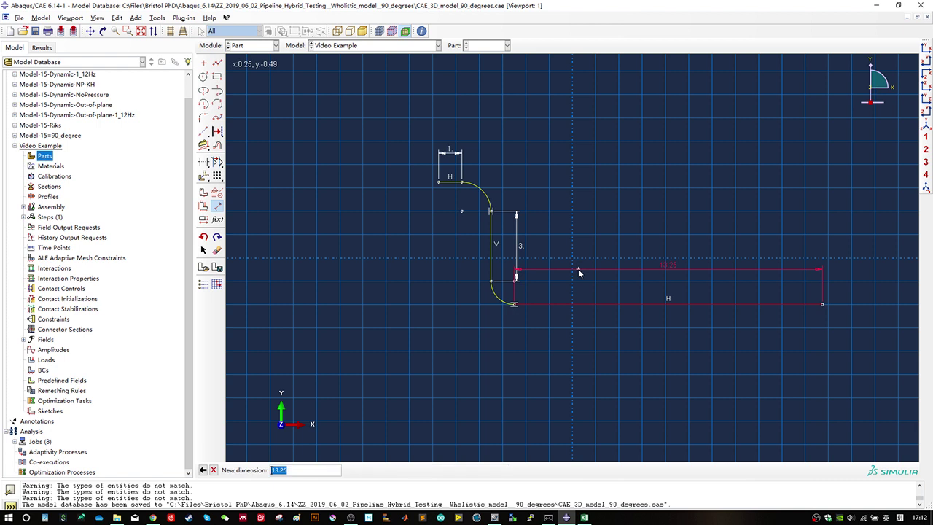
{"action": "type", "text": "10"}
{"action": "key", "text": "Return"}
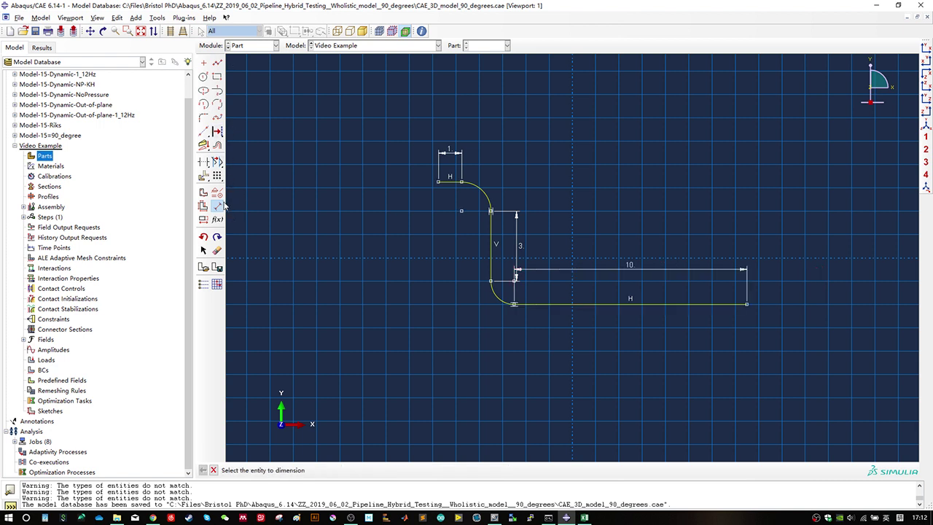
Step: Dimension both the upper and lower elbow arcs of the sweep path to a radius of 0.45
{"action": "left_click", "coordinate": [479, 192]}
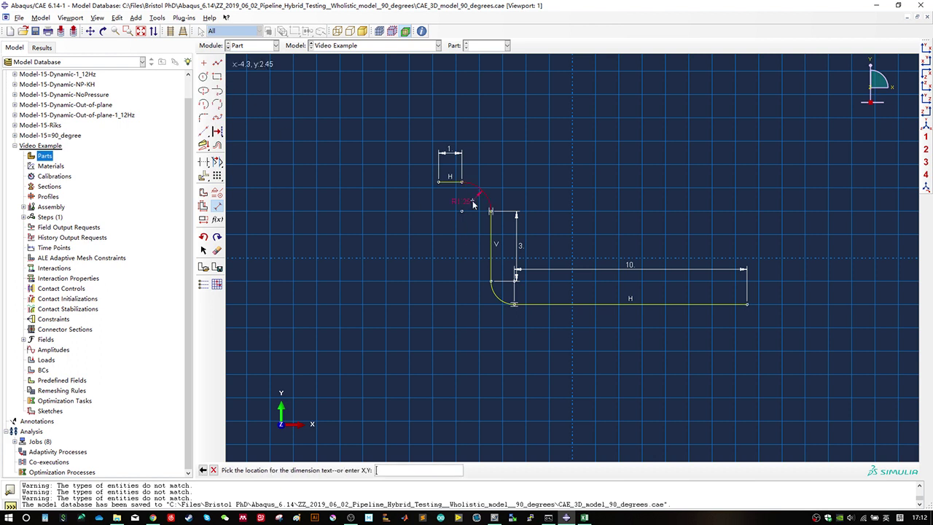
{"action": "left_click", "coordinate": [472, 205]}
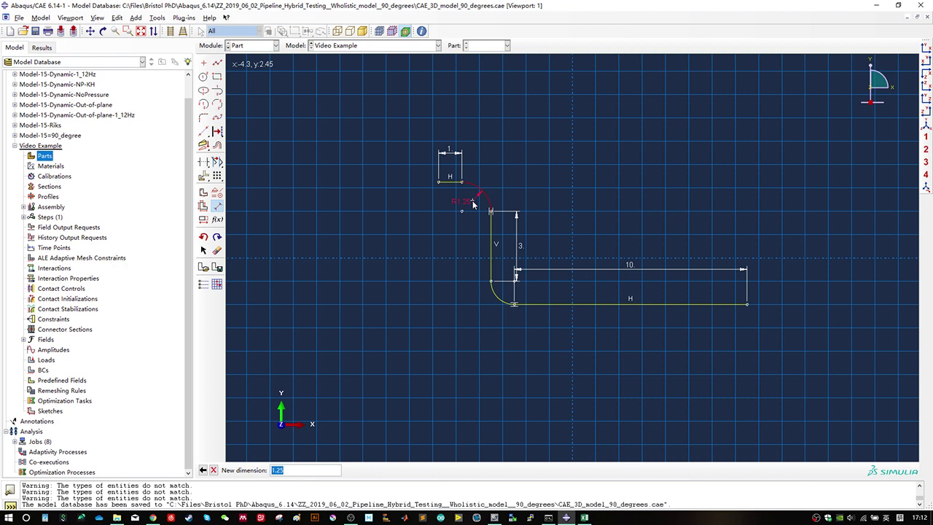
{"action": "type", "text": "0.45"}
{"action": "key", "text": "Return"}
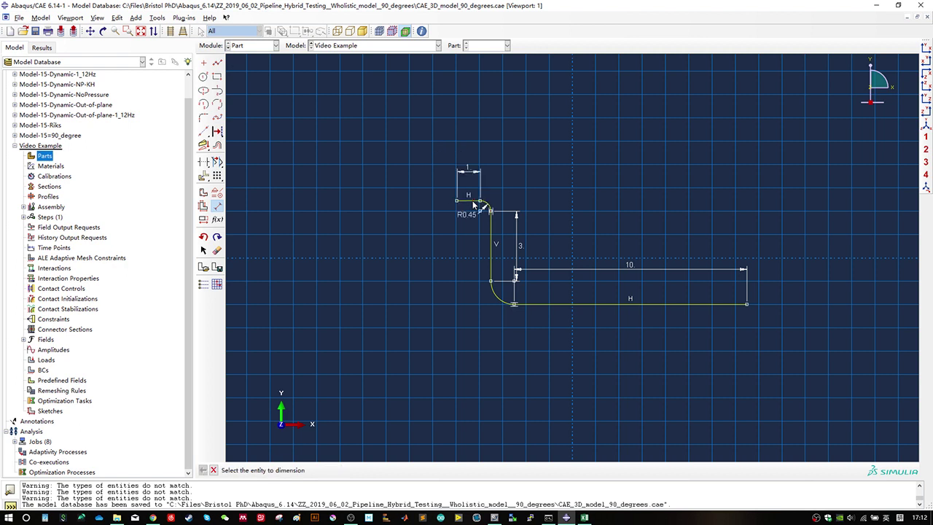
{"action": "left_click", "coordinate": [505, 291]}
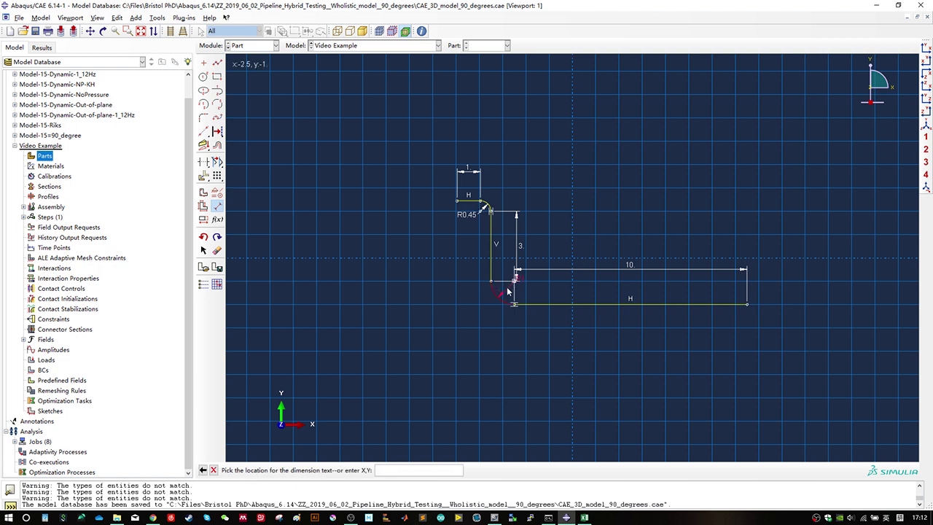
{"action": "left_click", "coordinate": [508, 292]}
{"action": "type", "text": "0.4"}
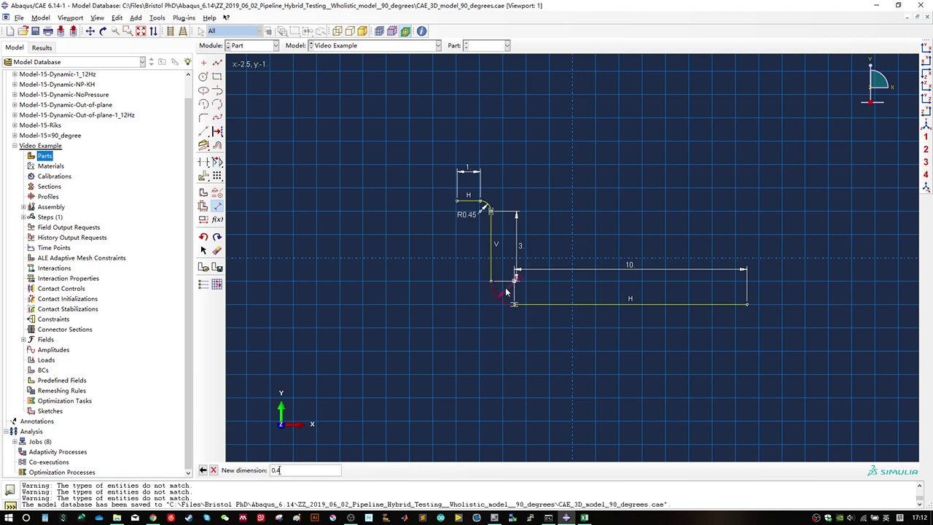
{"action": "type", "text": "5"}
{"action": "key", "text": "Return"}
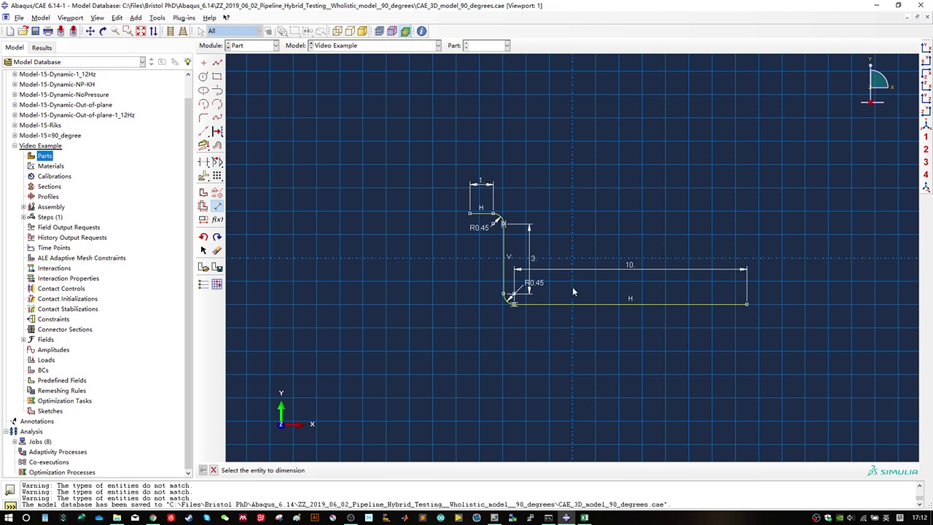
{"action": "key", "text": "Escape"}
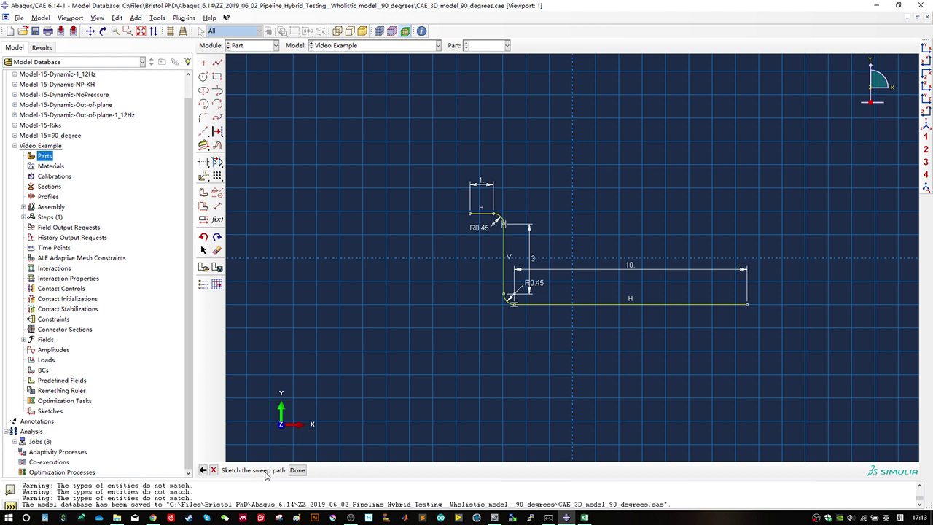
Step: Finish the sweep path, accept a section sketch scale of 50, and draw a circle of about 0.2 radius centred on the origin
{"action": "left_click", "coordinate": [296, 469]}
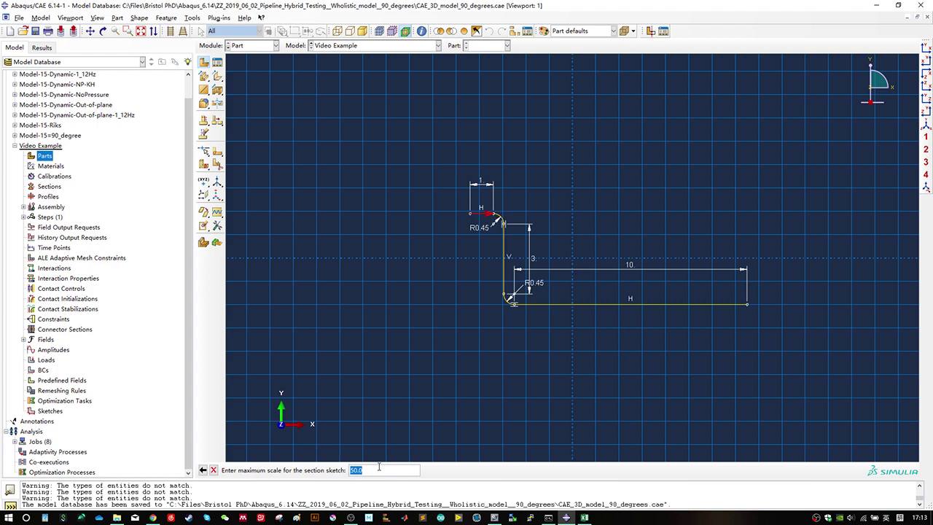
{"action": "key", "text": "Return"}
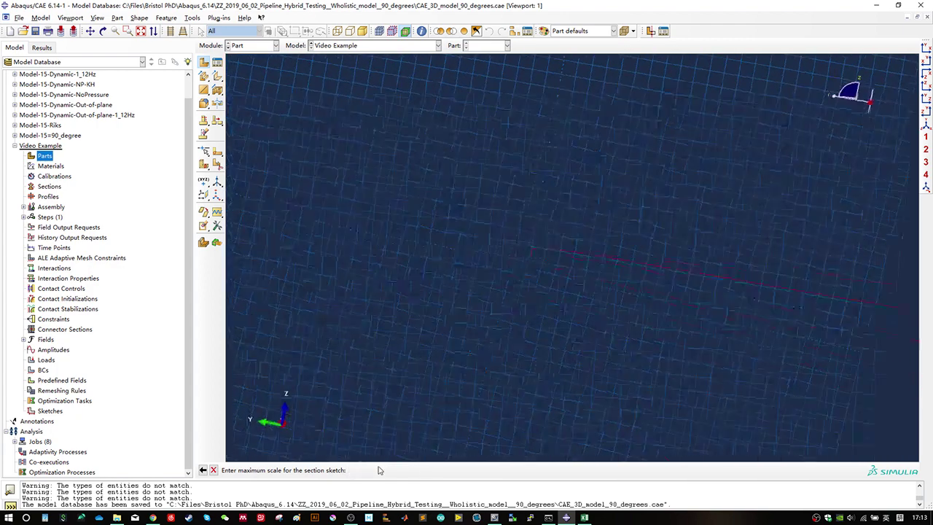
{"action": "left_click", "coordinate": [203, 77]}
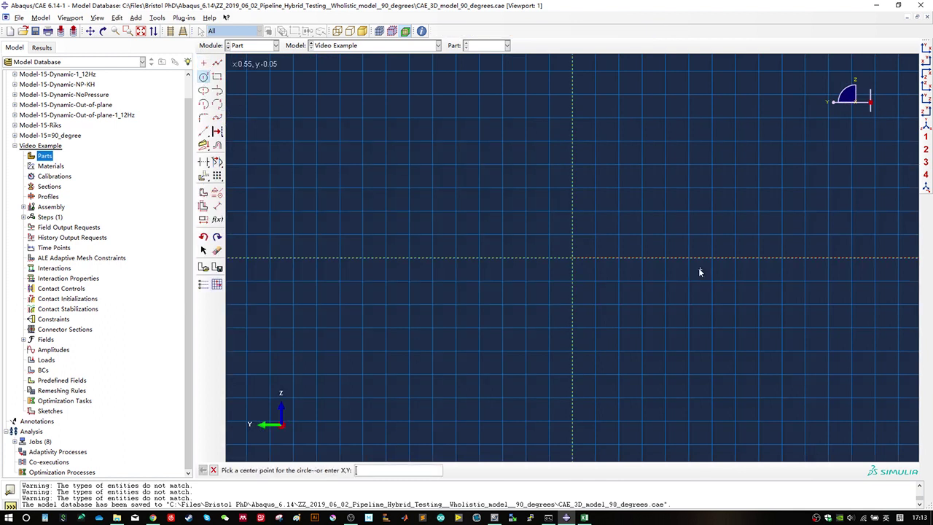
{"action": "left_click", "coordinate": [572, 258]}
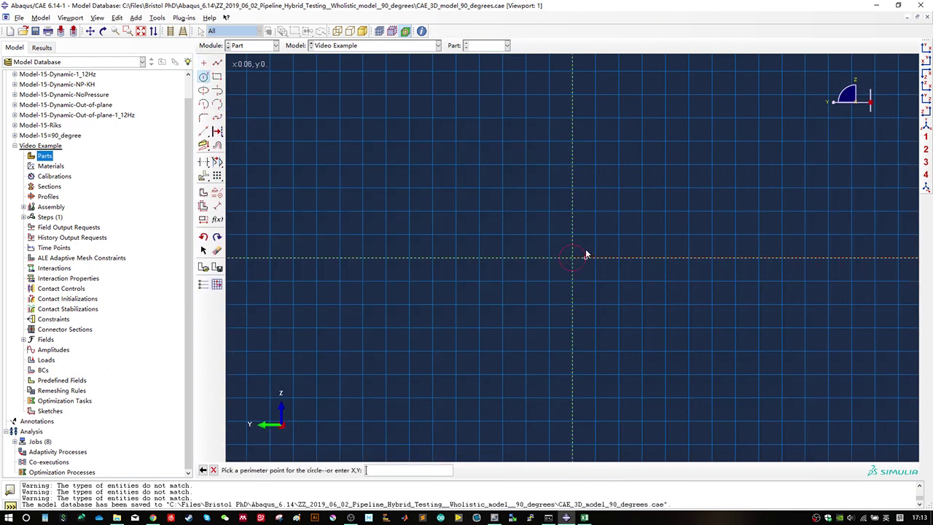
{"action": "left_click", "coordinate": [620, 255]}
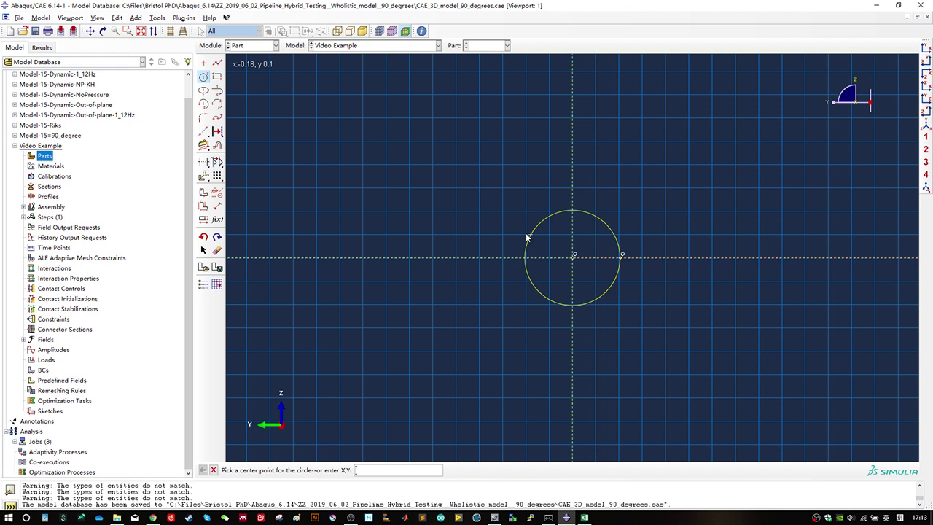
Step: Dimension the section circle to a radius of 0.15
{"action": "left_click", "coordinate": [218, 209]}
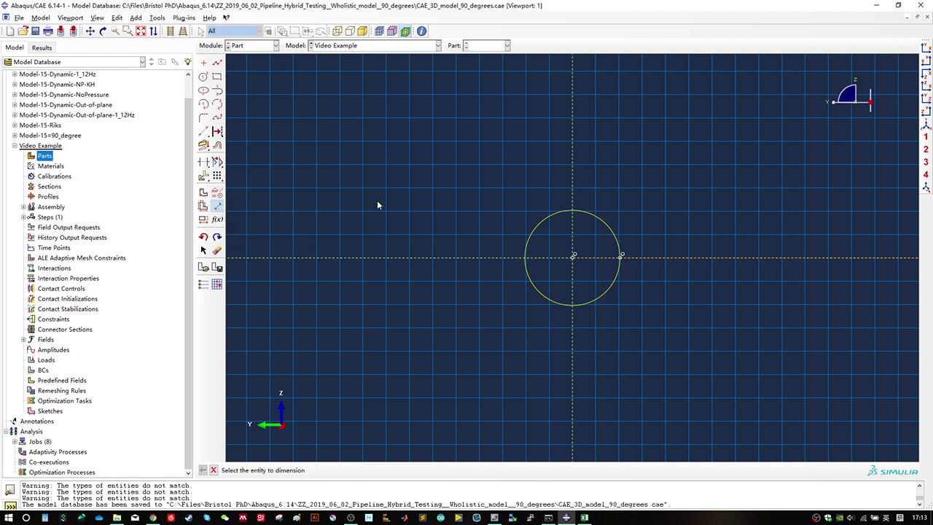
{"action": "left_click", "coordinate": [545, 220]}
{"action": "left_click", "coordinate": [556, 239]}
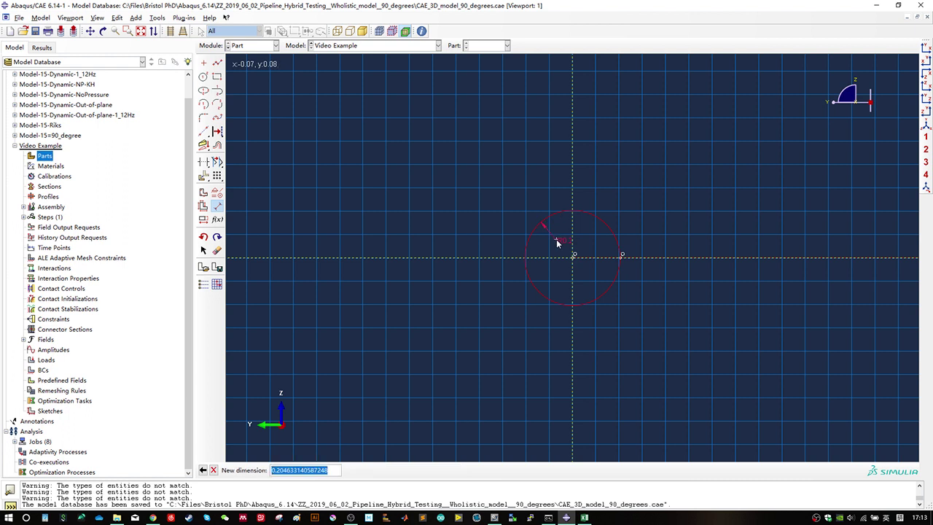
{"action": "type", "text": "0.3"}
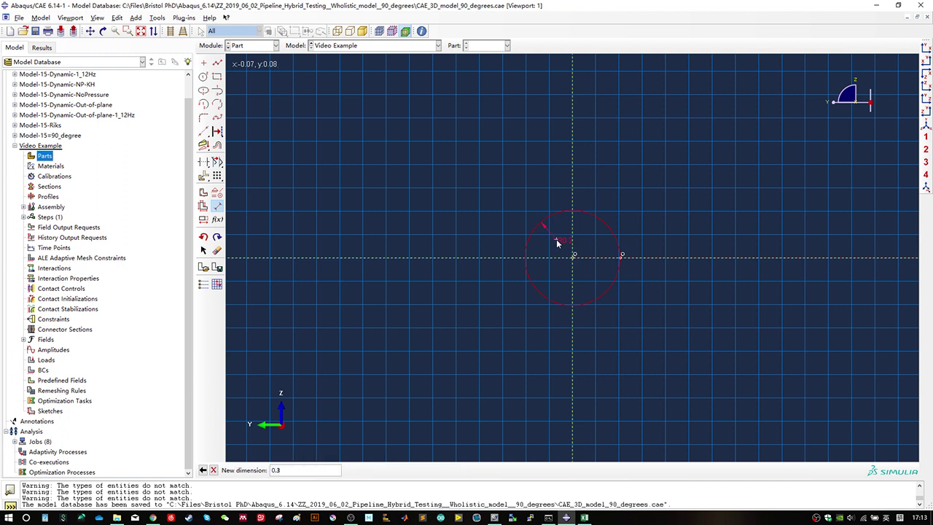
{"action": "key", "text": "BackSpace"}
{"action": "key", "text": "BackSpace"}
{"action": "type", "text": ".15"}
{"action": "key", "text": "Return"}
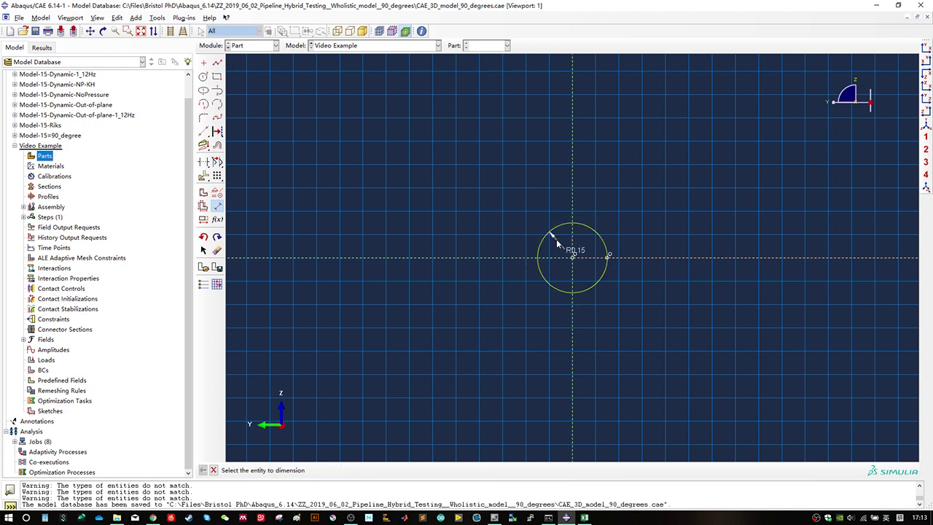
{"action": "middle_click", "coordinate": [530, 301]}
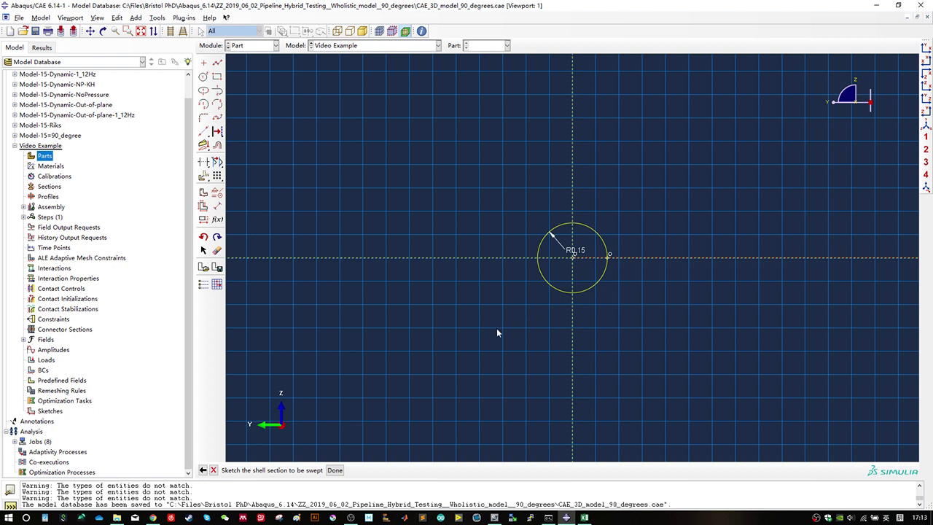
Step: Finish the circular section sketch to generate the swept shell Pipe
{"action": "left_click", "coordinate": [335, 470]}
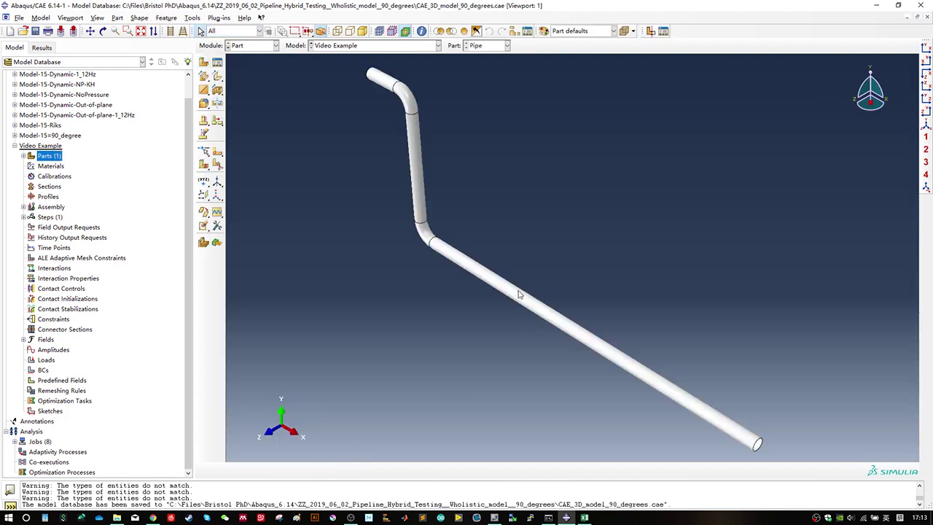
{"action": "left_click_drag", "start_coordinate": [526, 333], "coordinate": [443, 217], "text": "ctrl+alt"}
{"action": "left_click_drag", "start_coordinate": [680, 249], "coordinate": [667, 287], "text": "ctrl+alt"}
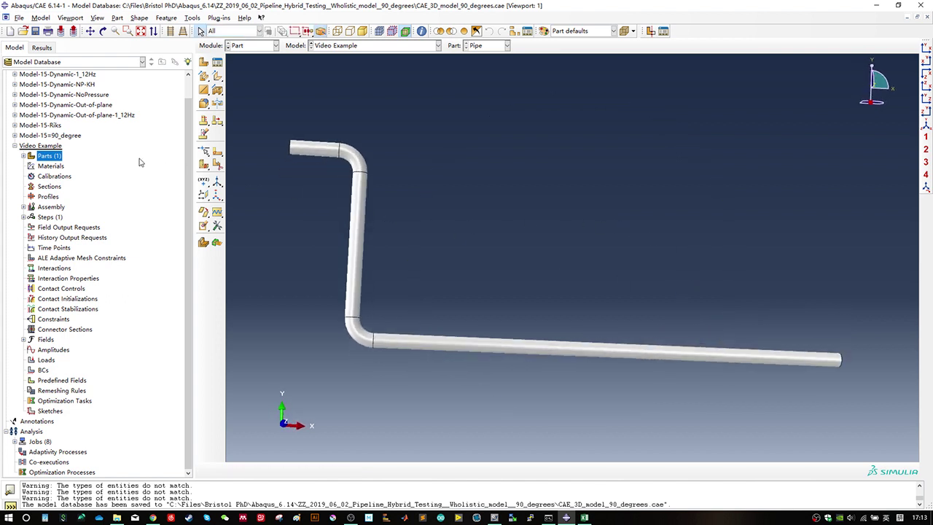
Step: Create a 3D deformable solid extrusion part named Soil with an approximate size of 20
{"action": "left_click", "coordinate": [23, 156]}
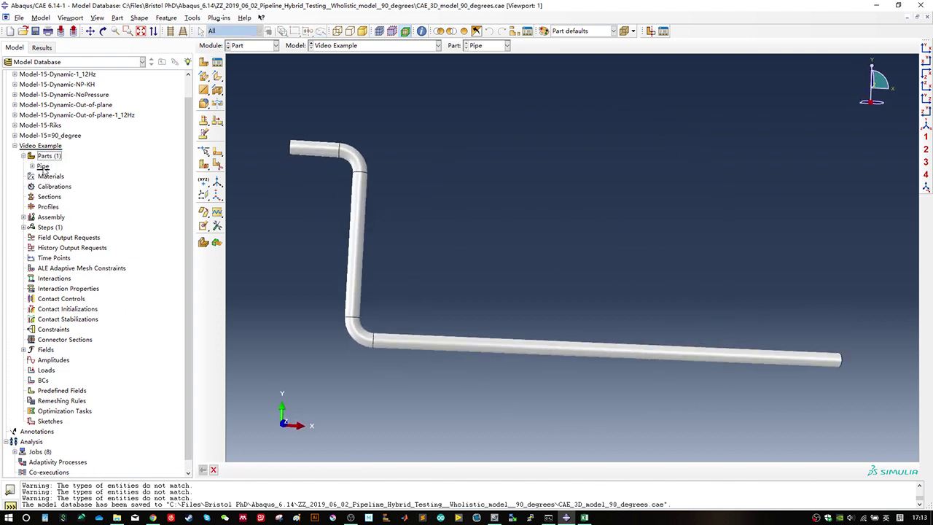
{"action": "double_click", "coordinate": [44, 157]}
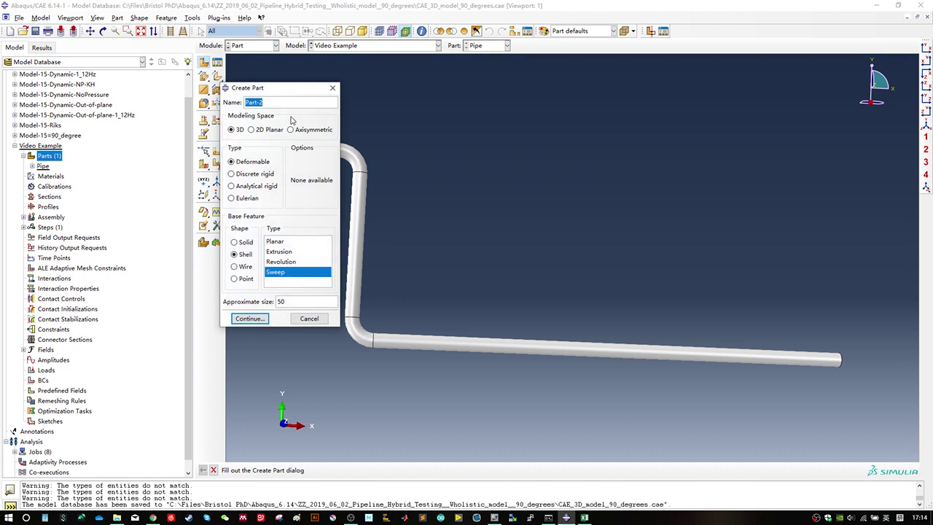
{"action": "type", "text": "Soil"}
{"action": "left_click", "coordinate": [247, 243]}
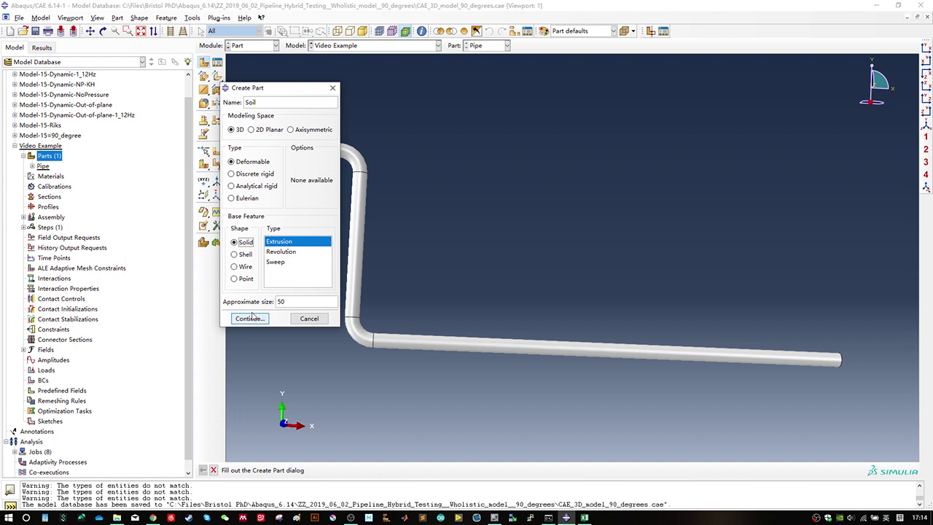
{"action": "key", "text": "Tab"}
{"action": "type", "text": "20"}
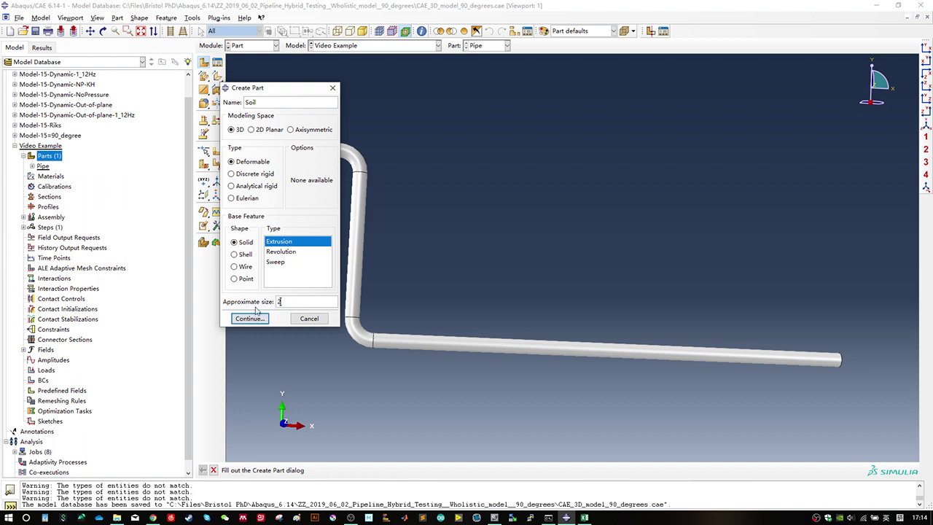
{"action": "left_click", "coordinate": [249, 318]}
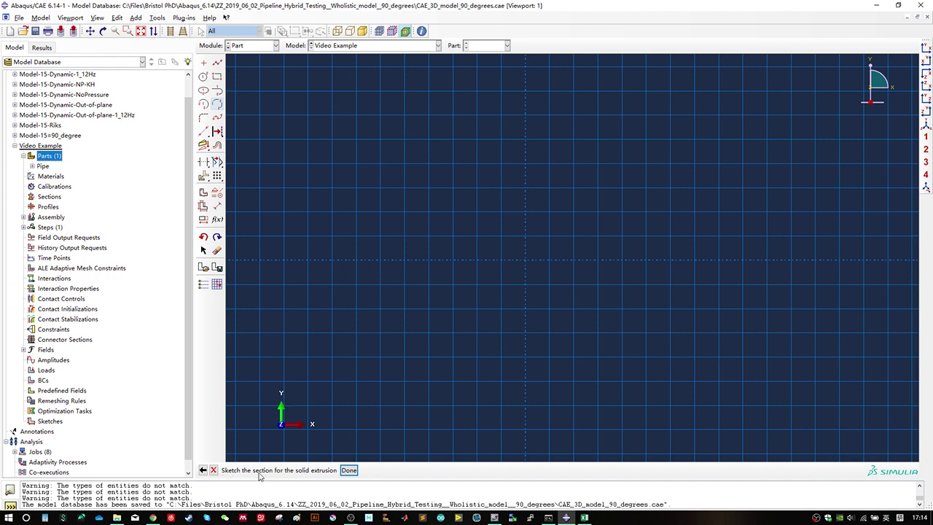
Step: Sketch a rectangle about 2.13 wide and 2.25 high around the origin as the soil section
{"action": "left_click", "coordinate": [217, 77]}
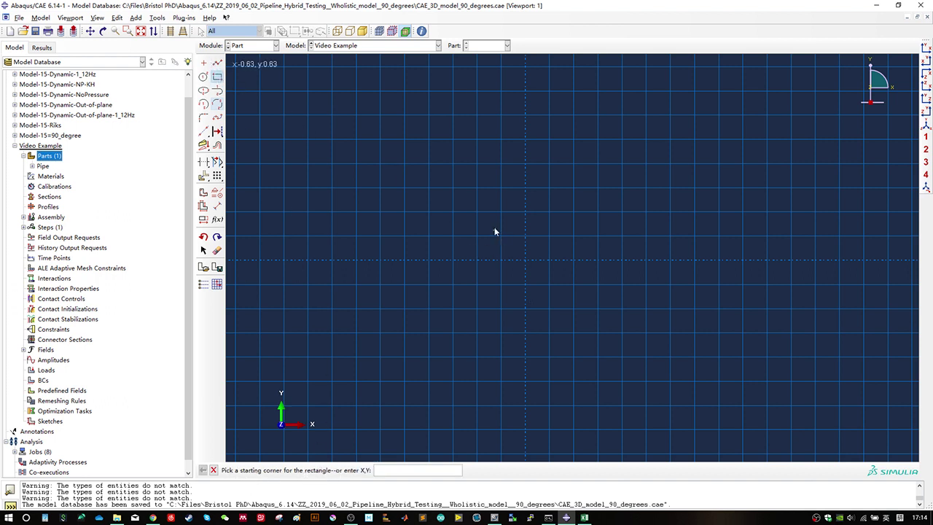
{"action": "left_click", "coordinate": [476, 208]}
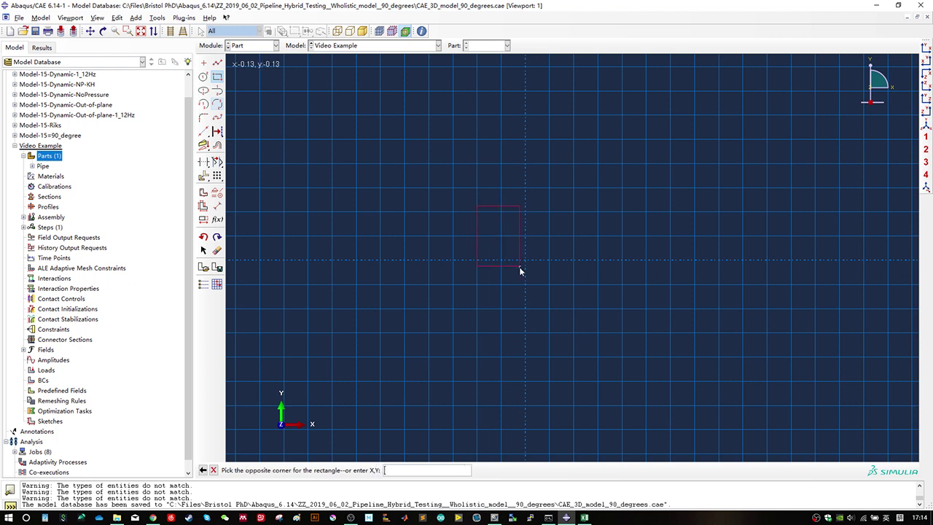
{"action": "left_click", "coordinate": [582, 312]}
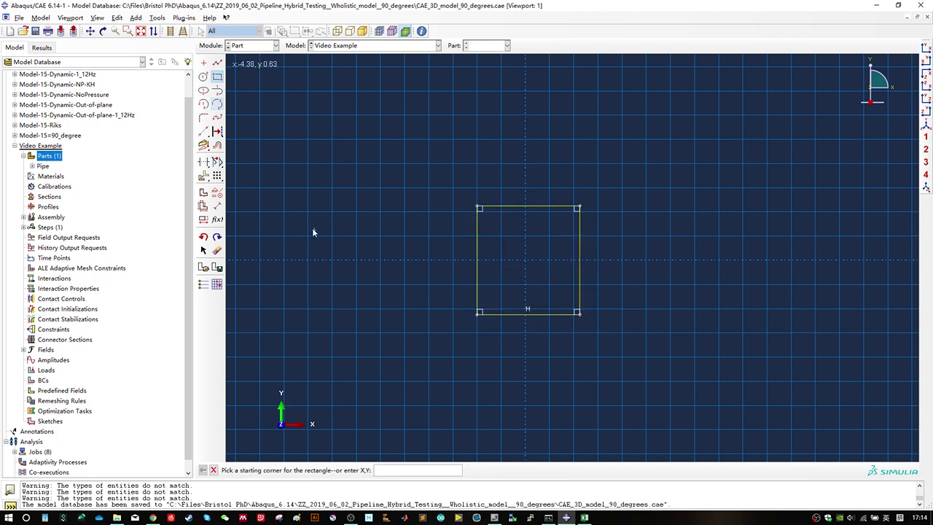
Step: Dimension the rectangle's height and width to 1.5 each
{"action": "left_click", "coordinate": [217, 205]}
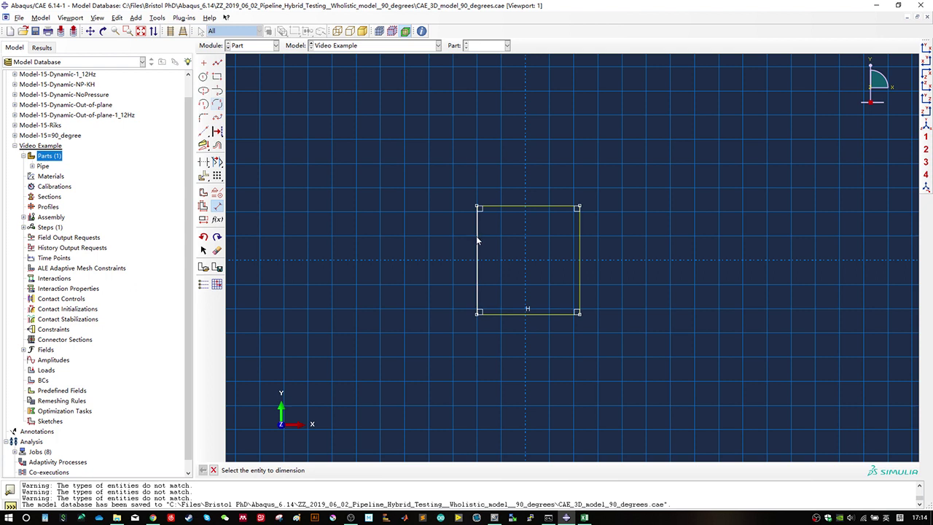
{"action": "left_click", "coordinate": [477, 240]}
{"action": "left_click", "coordinate": [436, 241]}
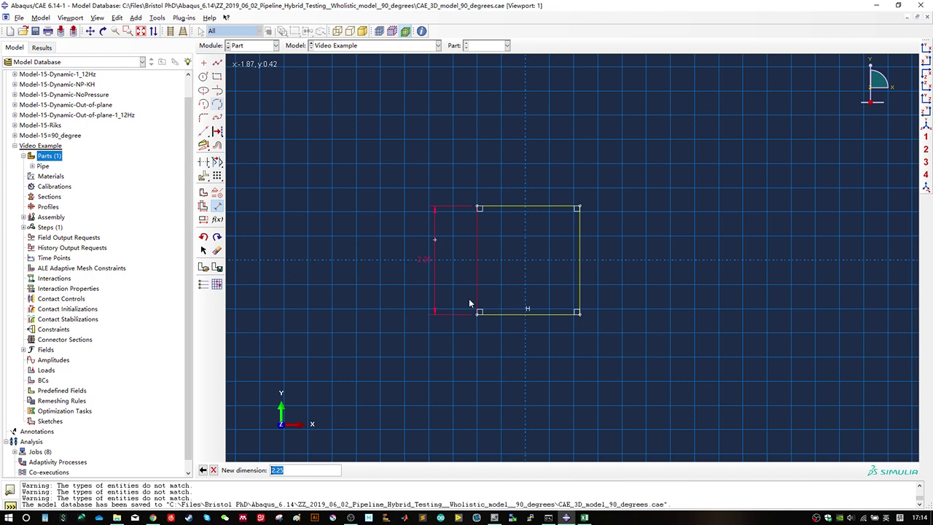
{"action": "type", "text": "1.5"}
{"action": "key", "text": "Return"}
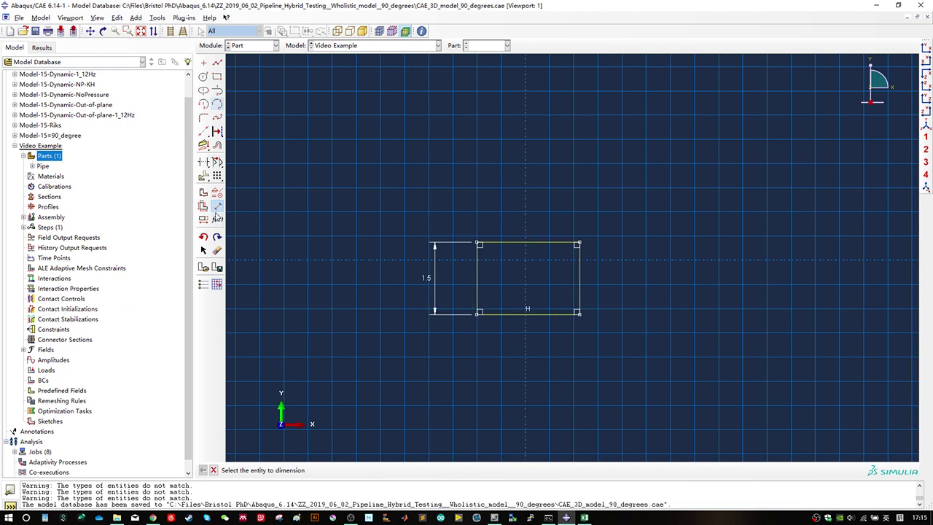
{"action": "left_click", "coordinate": [497, 245]}
{"action": "left_click", "coordinate": [504, 204]}
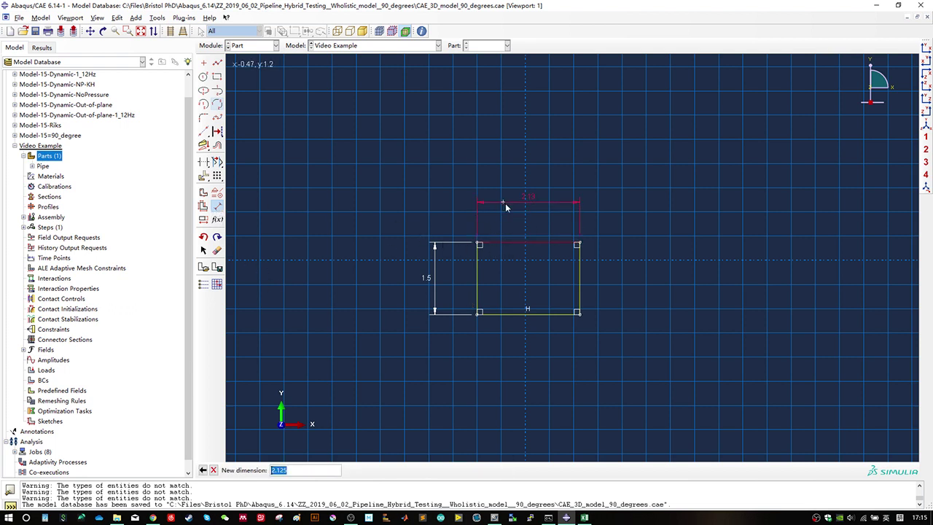
{"action": "type", "text": "1.5"}
{"action": "key", "text": "Return"}
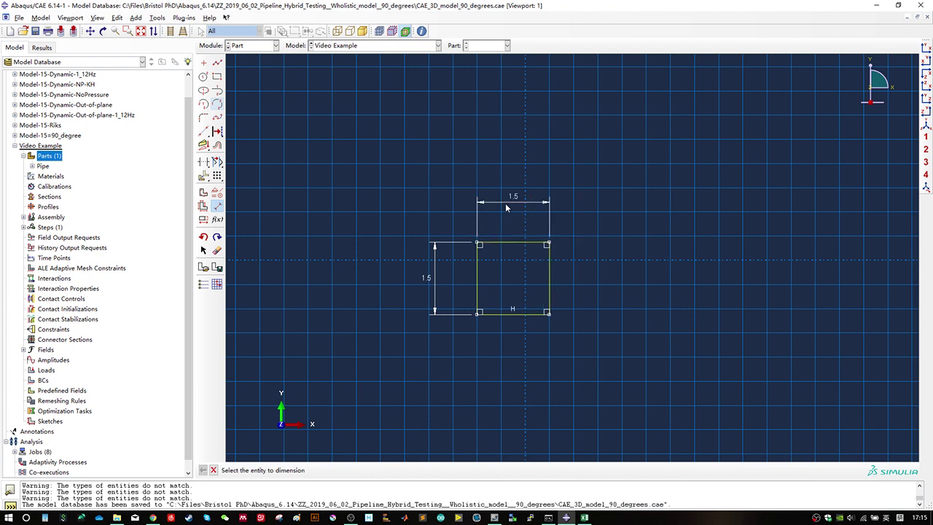
{"action": "scroll", "coordinate": [416, 258], "scroll_direction": "up", "scroll_amount": 1}
{"action": "middle_click", "coordinate": [415, 258]}
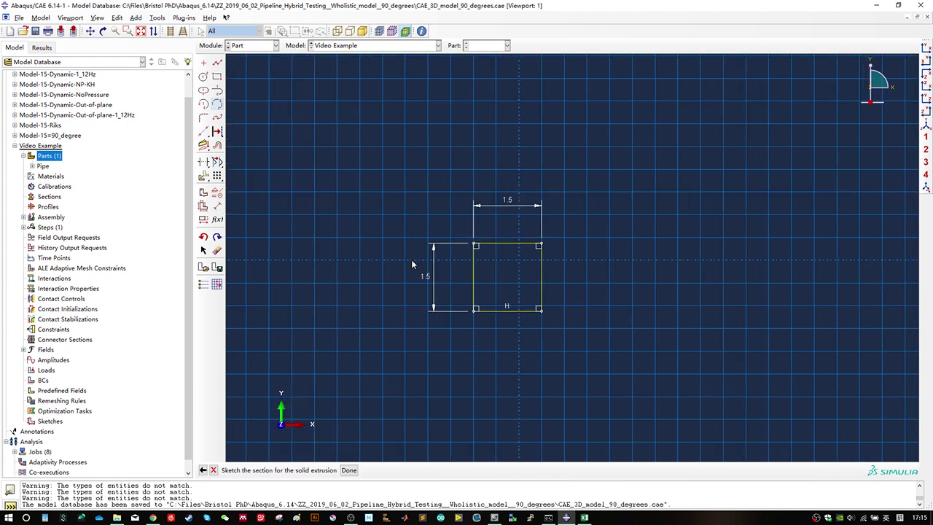
Step: Finish the square section and extrude the Soil block to a depth of 15
{"action": "middle_click", "coordinate": [413, 259]}
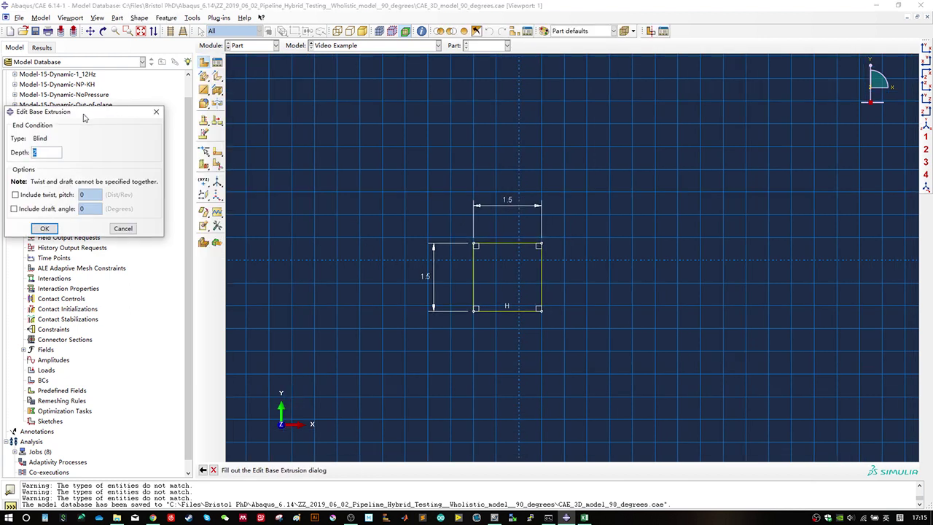
{"action": "left_click_drag", "start_coordinate": [85, 118], "coordinate": [381, 201]}
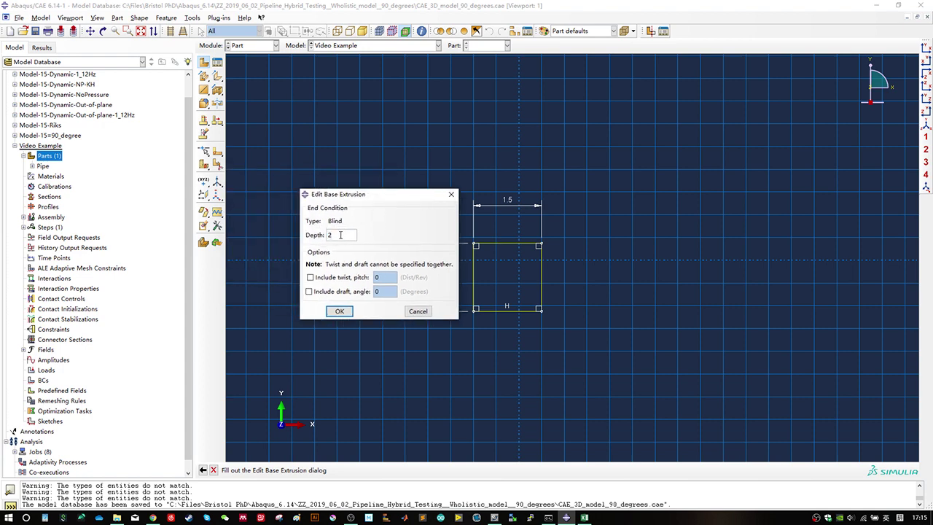
{"action": "type", "text": "15"}
{"action": "left_click", "coordinate": [340, 311]}
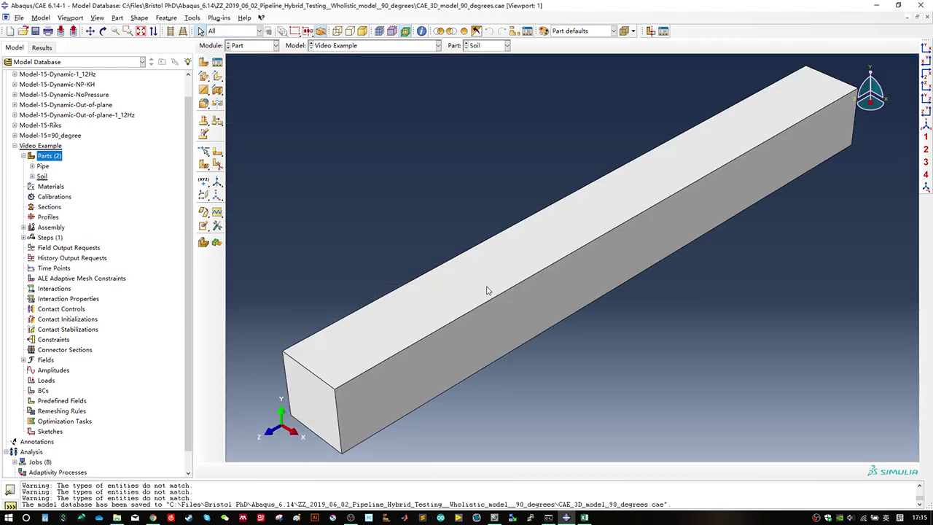
{"action": "scroll", "coordinate": [522, 248], "scroll_direction": "down", "scroll_amount": 1}
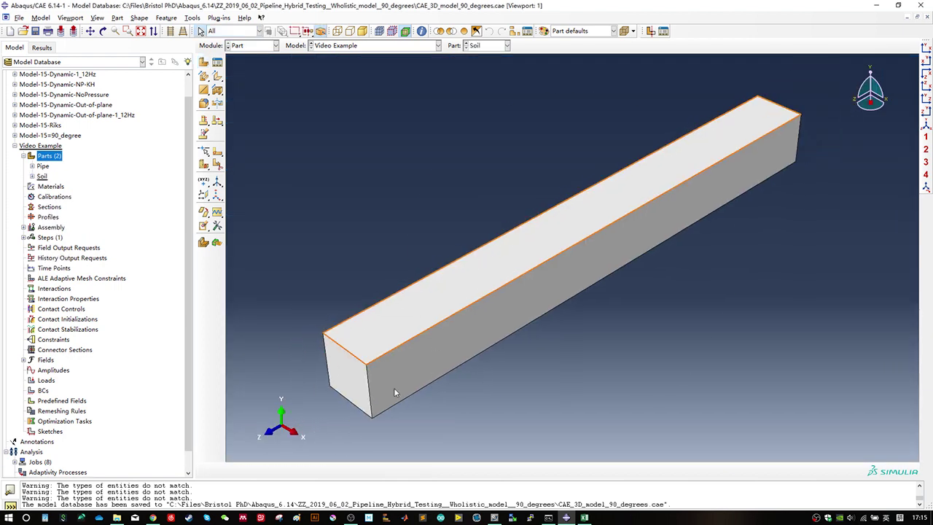
{"action": "left_click_drag", "start_coordinate": [394, 388], "coordinate": [341, 277], "text": "ctrl+alt"}
{"action": "left_click_drag", "start_coordinate": [634, 292], "coordinate": [605, 206], "text": "ctrl+alt"}
{"action": "left_click_drag", "start_coordinate": [514, 233], "coordinate": [538, 287], "text": "ctrl+alt"}
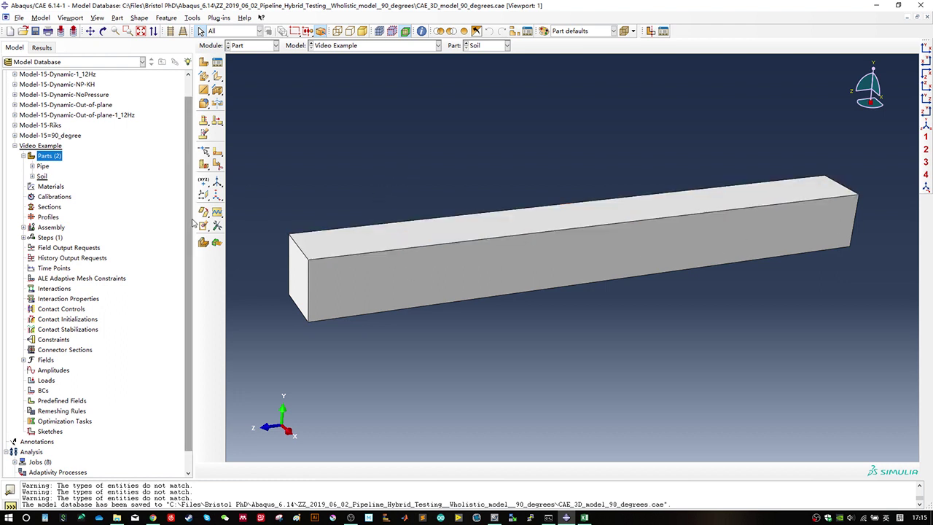
Step: Create a datum plane on the Soil part at zero offset from the YZ principal plane
{"action": "left_click", "coordinate": [42, 177]}
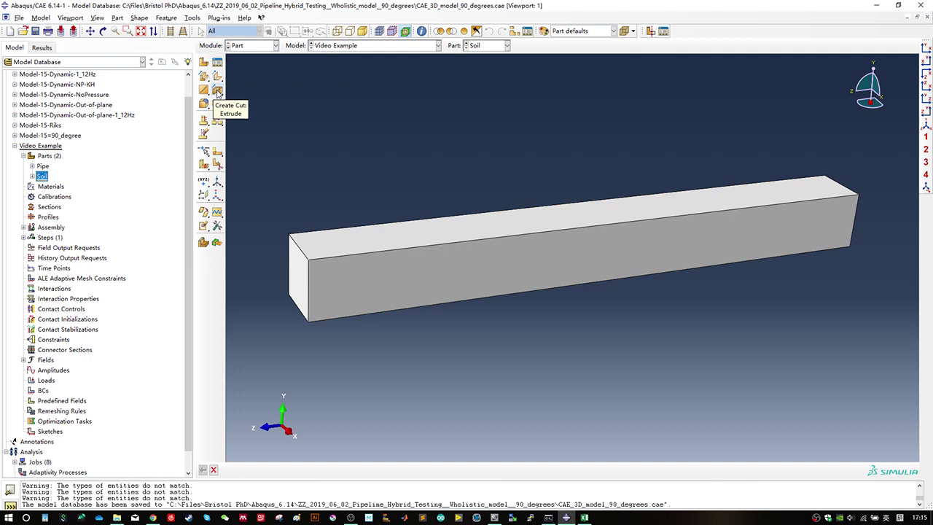
{"action": "mouse_move", "coordinate": [217, 90]}
{"action": "left_mouse_down"}
{"action": "mouse_move", "coordinate": [272, 92]}
{"action": "mouse_move", "coordinate": [233, 93]}
{"action": "left_mouse_up"}
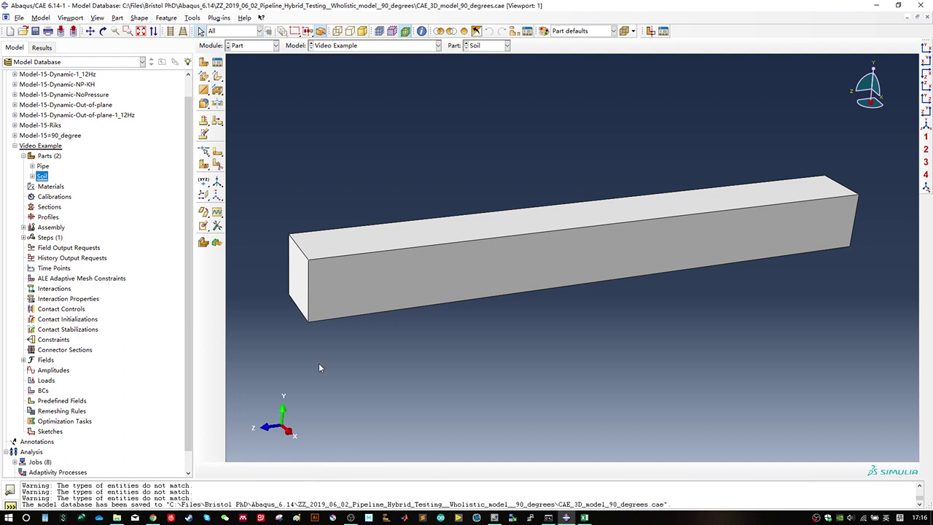
{"action": "left_click", "coordinate": [203, 195]}
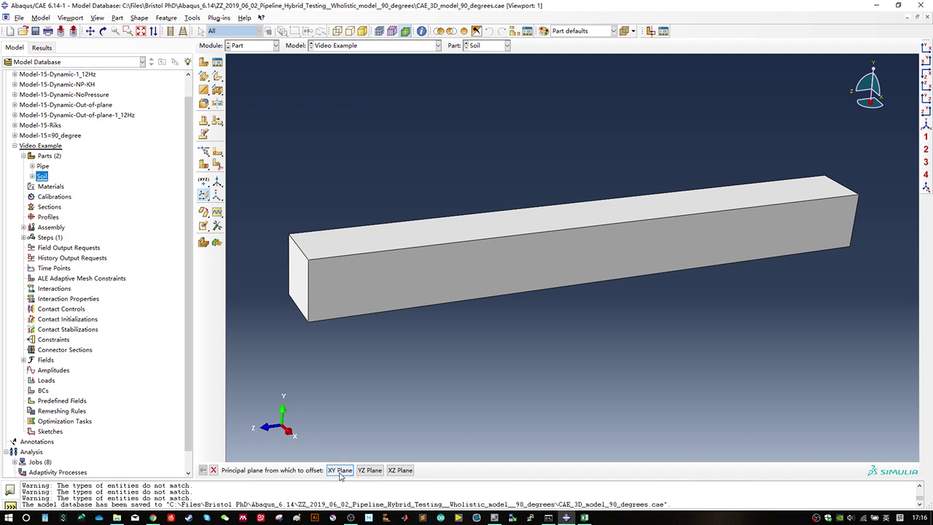
{"action": "left_click", "coordinate": [368, 472]}
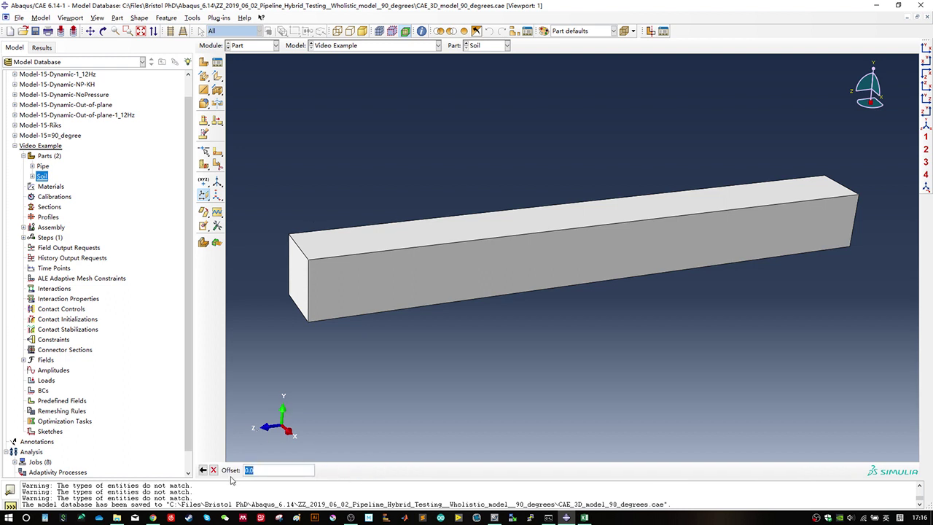
{"action": "key", "text": "Return"}
{"action": "left_click_drag", "start_coordinate": [407, 262], "coordinate": [555, 311], "text": "ctrl+alt"}
{"action": "left_click_drag", "start_coordinate": [518, 368], "coordinate": [543, 321], "text": "ctrl+alt"}
{"action": "left_click_drag", "start_coordinate": [558, 245], "coordinate": [494, 300], "text": "ctrl+alt"}
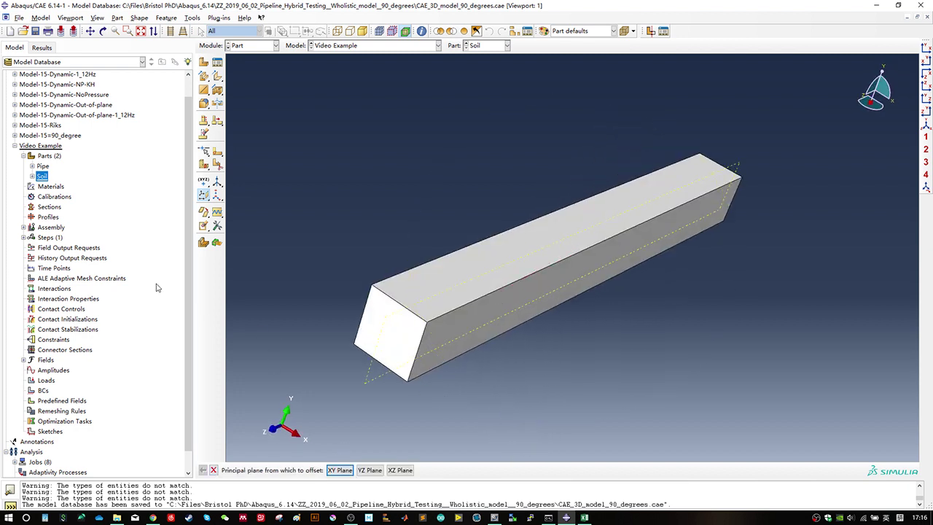
Step: Delete the offset datum plane from the Soil part's features
{"action": "left_click", "coordinate": [32, 176]}
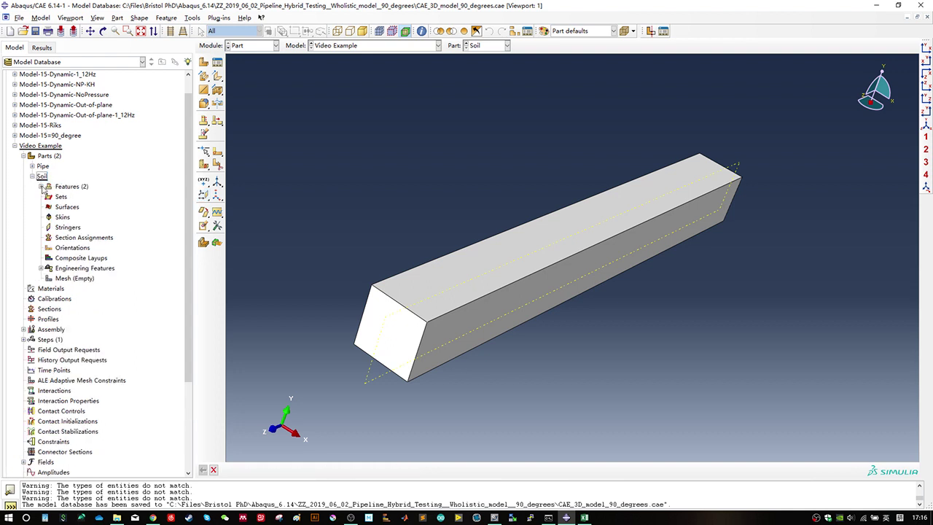
{"action": "left_click", "coordinate": [40, 187]}
{"action": "left_click", "coordinate": [76, 207]}
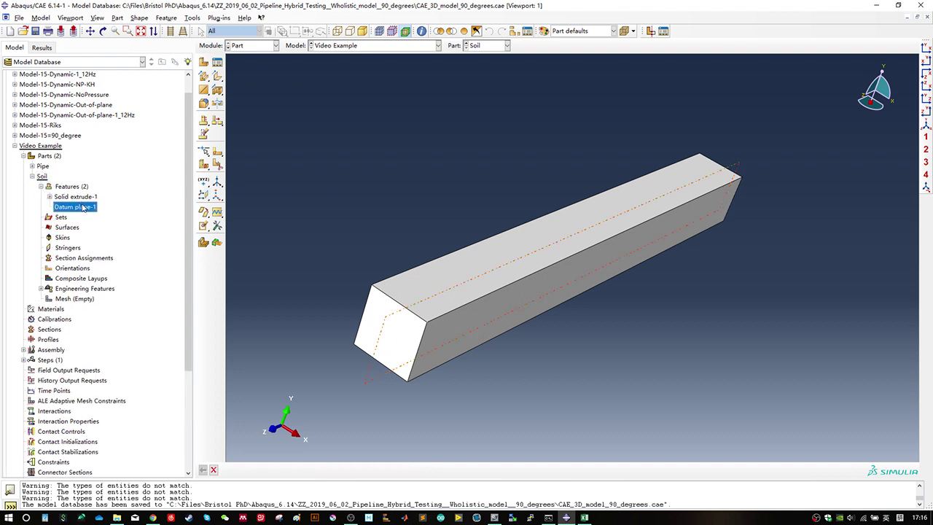
{"action": "key", "text": "Delete"}
{"action": "key", "text": "Return"}
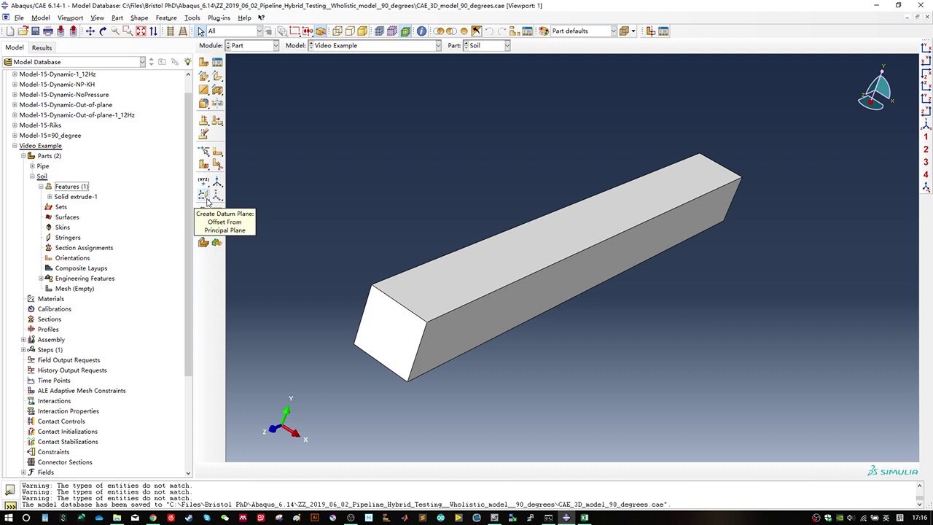
Step: Create a three-point datum plane through the edge midpoints of the Soil block, splitting it lengthwise into two halves
{"action": "left_click_drag", "start_coordinate": [208, 202], "coordinate": [245, 201]}
{"action": "left_click", "coordinate": [399, 305]}
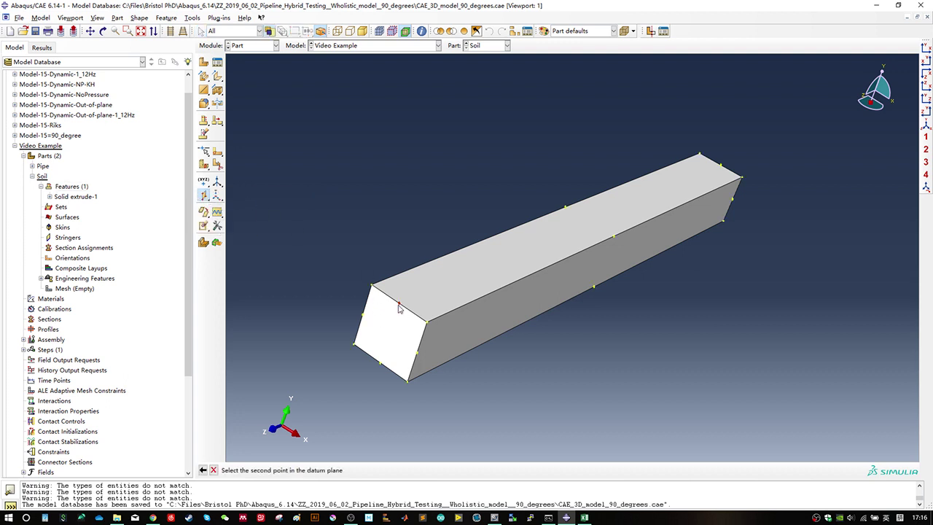
{"action": "left_click", "coordinate": [380, 363]}
{"action": "left_click_drag", "start_coordinate": [519, 330], "coordinate": [458, 263], "text": "ctrl+alt"}
{"action": "left_click_drag", "start_coordinate": [618, 299], "coordinate": [725, 313], "text": "ctrl+alt"}
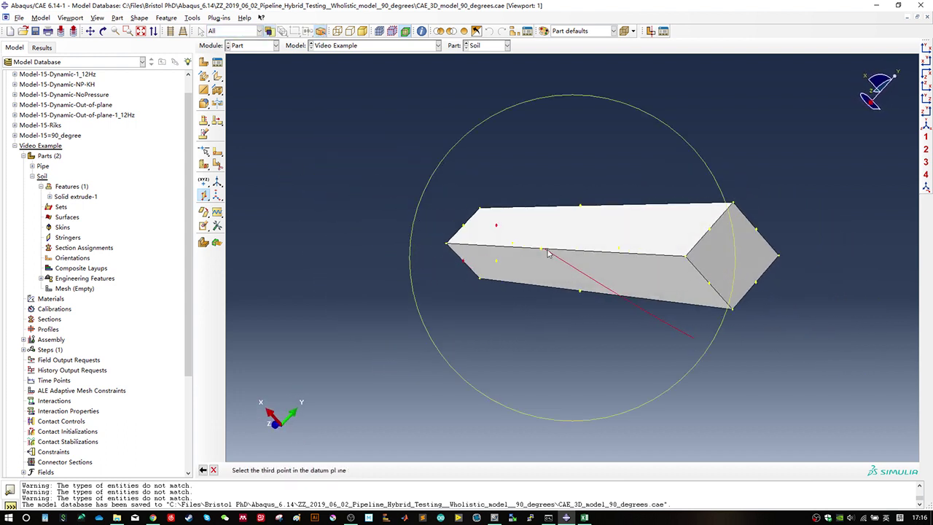
{"action": "left_click", "coordinate": [709, 285]}
{"action": "left_click_drag", "start_coordinate": [526, 241], "coordinate": [638, 345], "text": "ctrl+alt"}
{"action": "left_click_drag", "start_coordinate": [431, 164], "coordinate": [491, 287], "text": "ctrl+alt"}
{"action": "left_click_drag", "start_coordinate": [565, 220], "coordinate": [504, 195], "text": "ctrl+alt"}
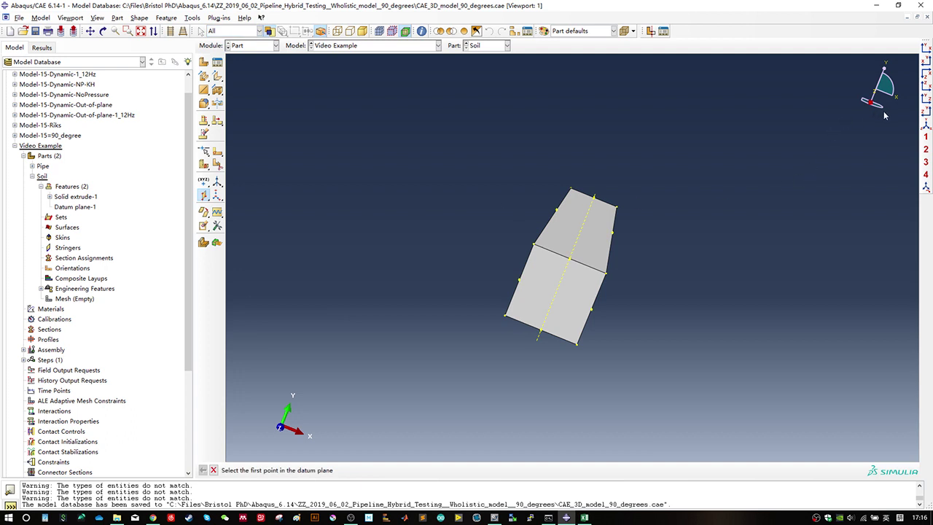
{"action": "left_click", "coordinate": [926, 126]}
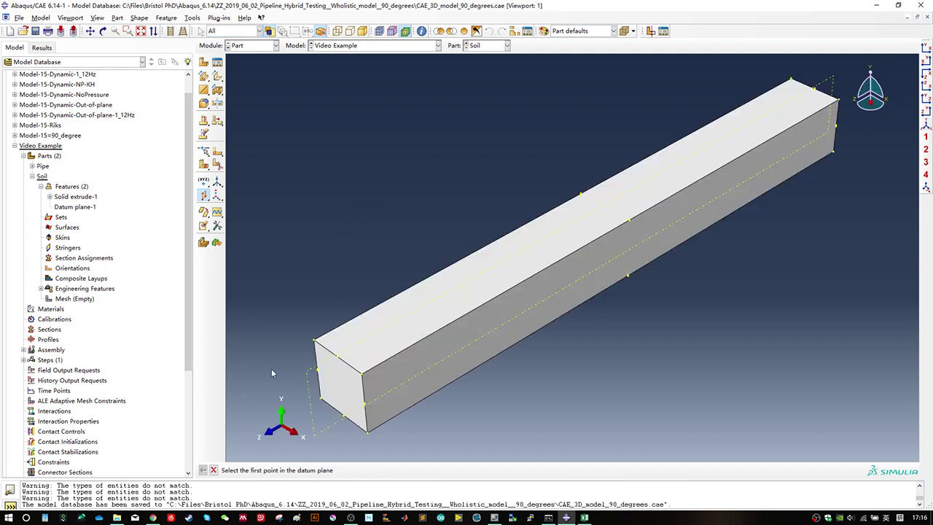
{"action": "left_click", "coordinate": [219, 104]}
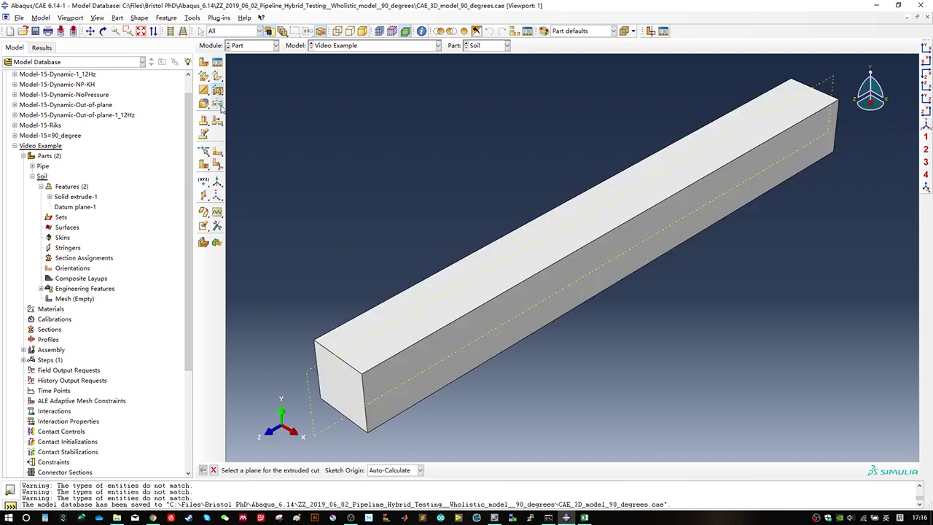
{"action": "left_click", "coordinate": [308, 389]}
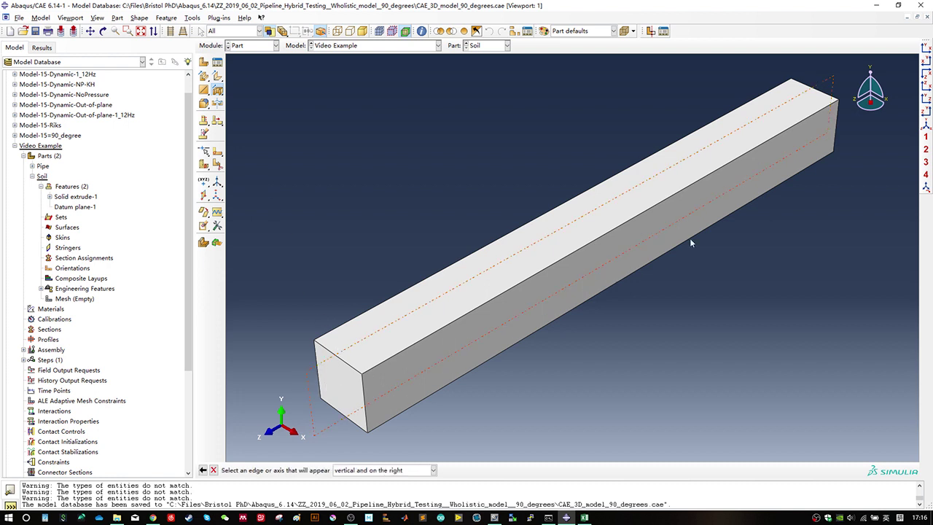
{"action": "left_click", "coordinate": [836, 120]}
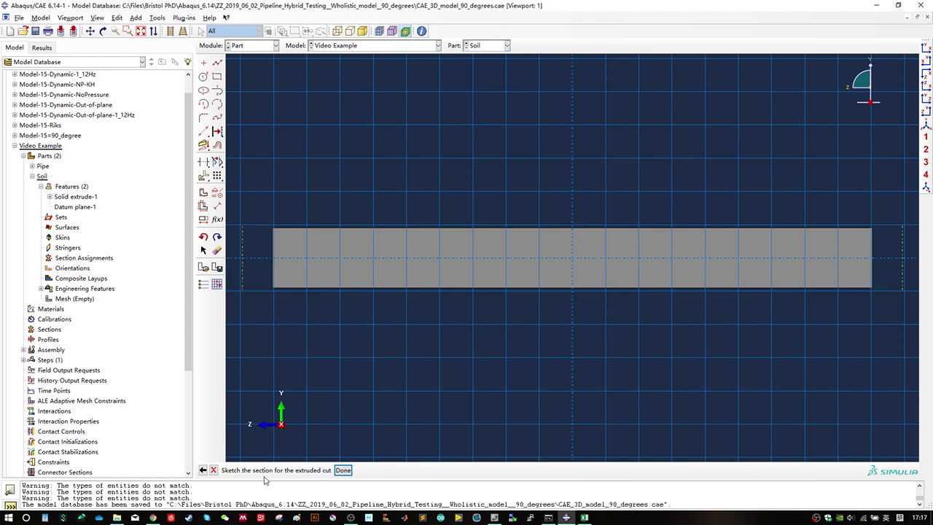
{"action": "left_click", "coordinate": [213, 470]}
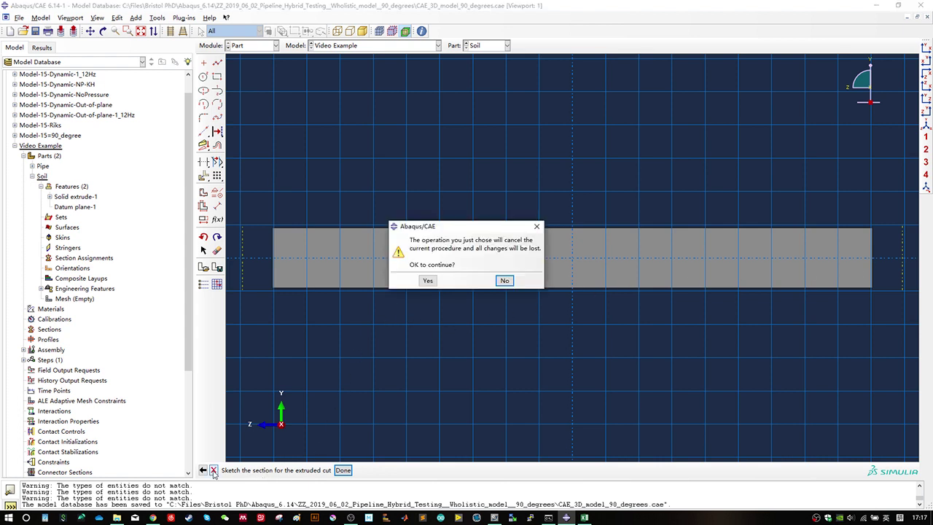
{"action": "left_click", "coordinate": [429, 282]}
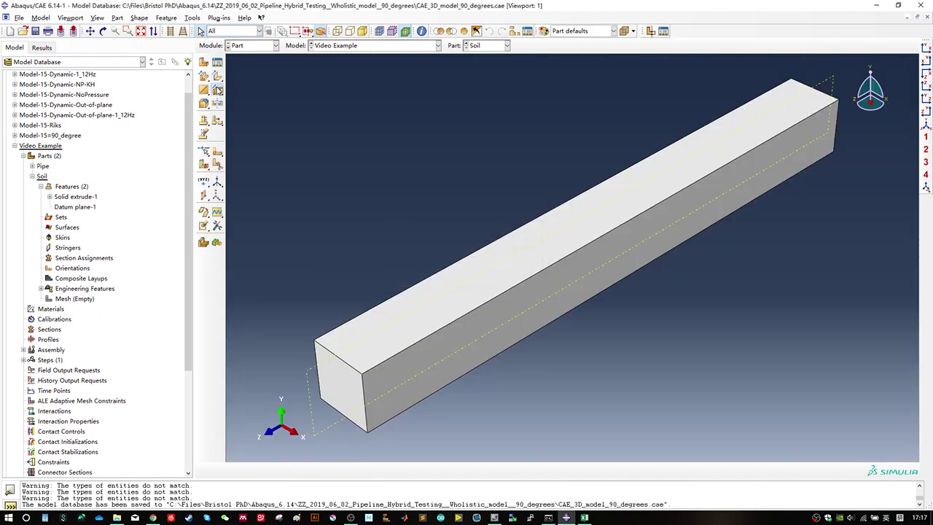
{"action": "left_click", "coordinate": [217, 90]}
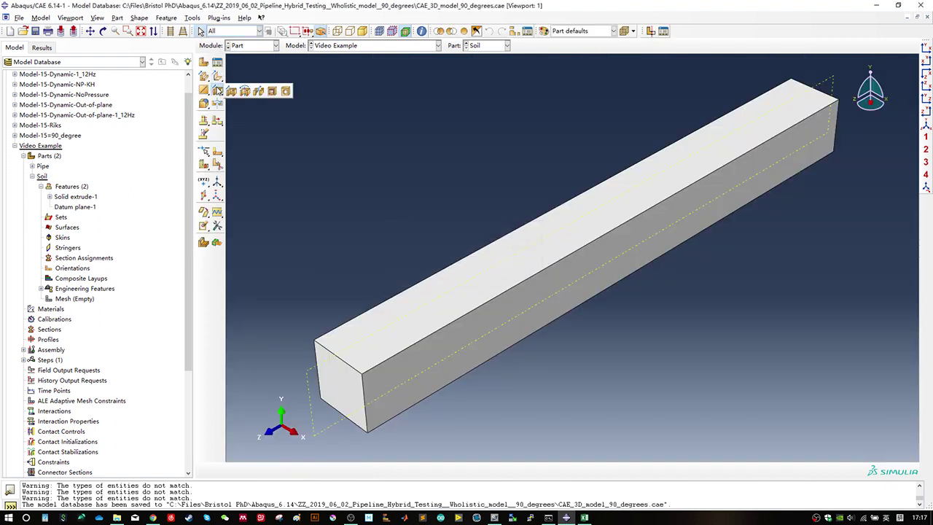
{"action": "left_click", "coordinate": [260, 94]}
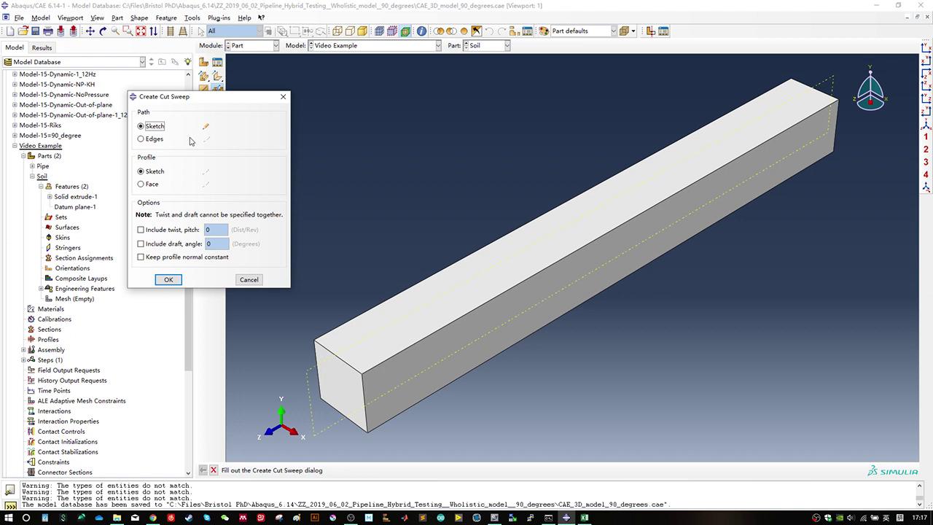
{"action": "left_click", "coordinate": [251, 279]}
Step: Open the path sketch of the Pipe part's shell sweep for editing
{"action": "left_click", "coordinate": [32, 166]}
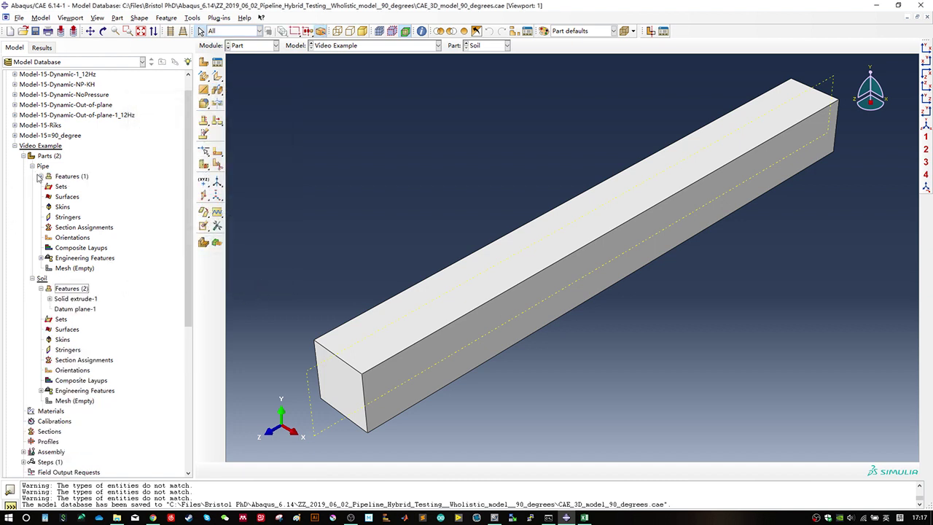
{"action": "left_click", "coordinate": [42, 166]}
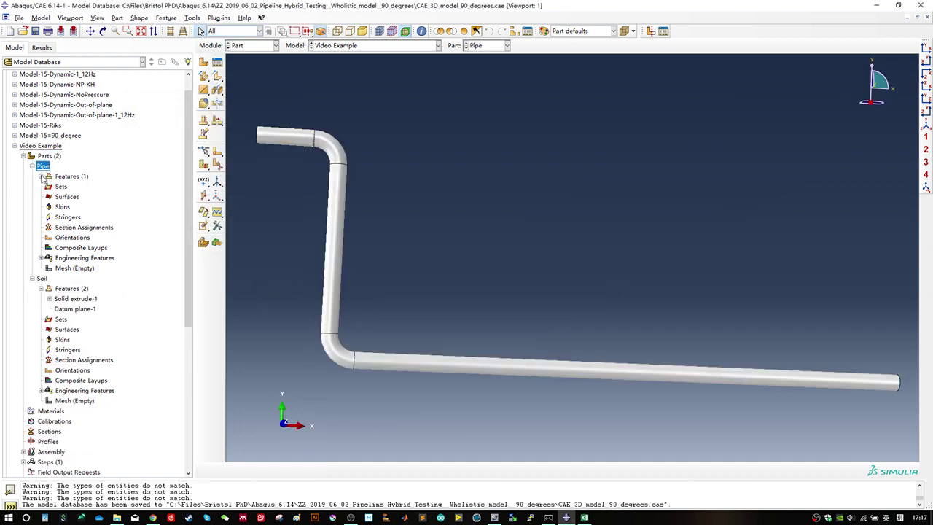
{"action": "left_click", "coordinate": [41, 176]}
{"action": "left_click", "coordinate": [73, 187]}
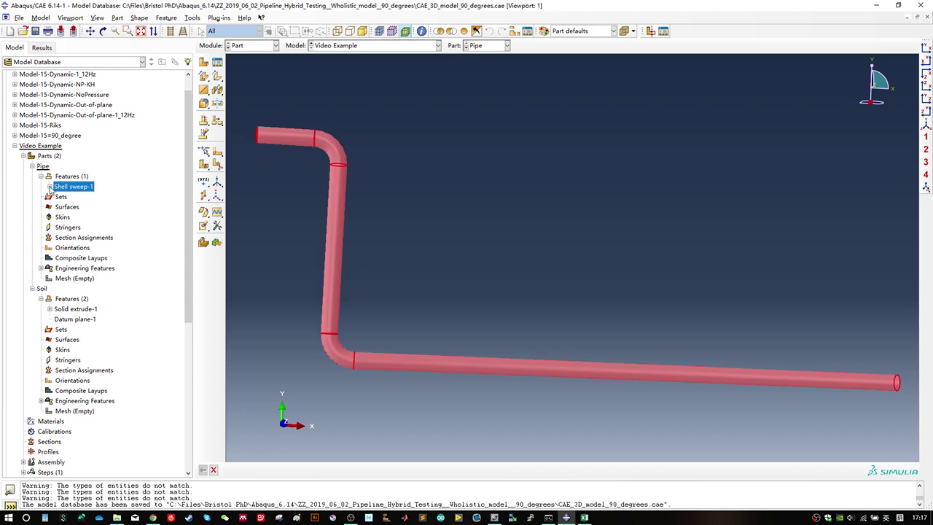
{"action": "left_click", "coordinate": [49, 186]}
{"action": "left_click", "coordinate": [78, 206]}
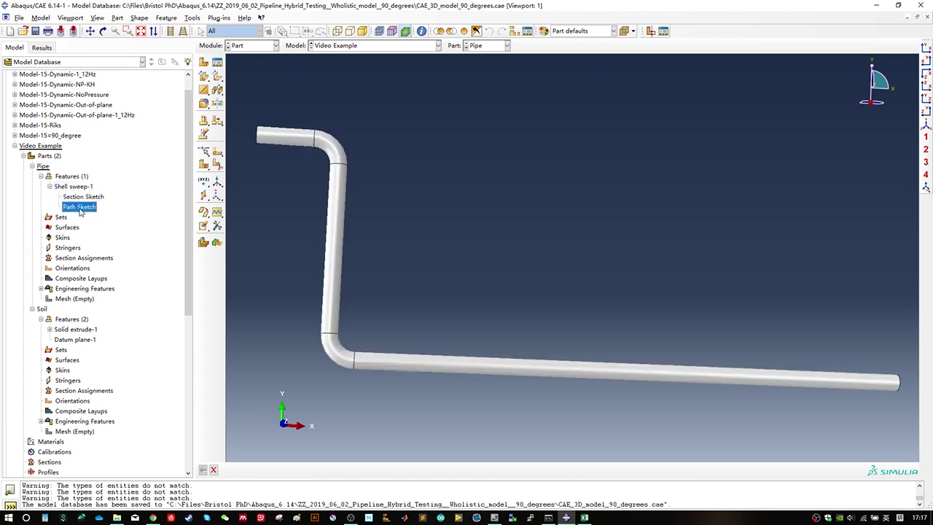
{"action": "double_click", "coordinate": [84, 210]}
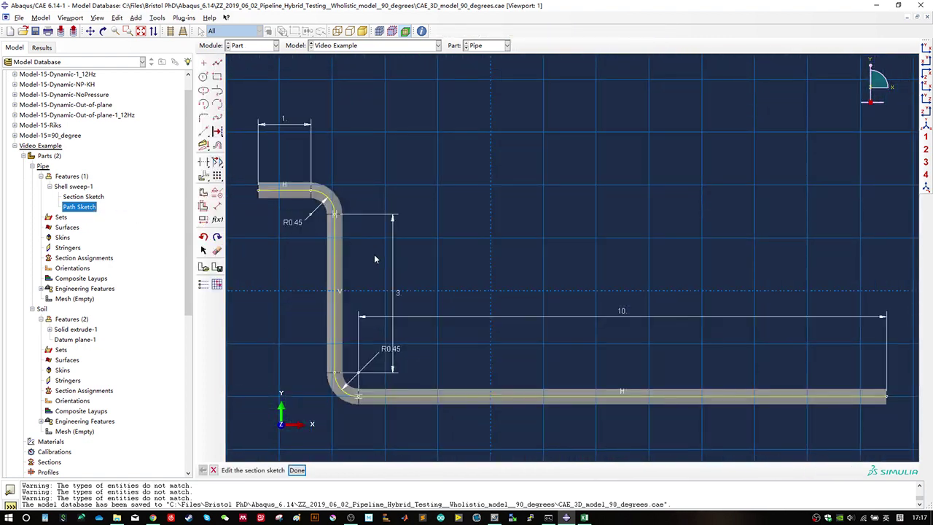
Step: Save the pipe's path sketch as Pipe Sketch 01, then finish the sketch and regenerate the Pipe part
{"action": "left_click", "coordinate": [220, 269]}
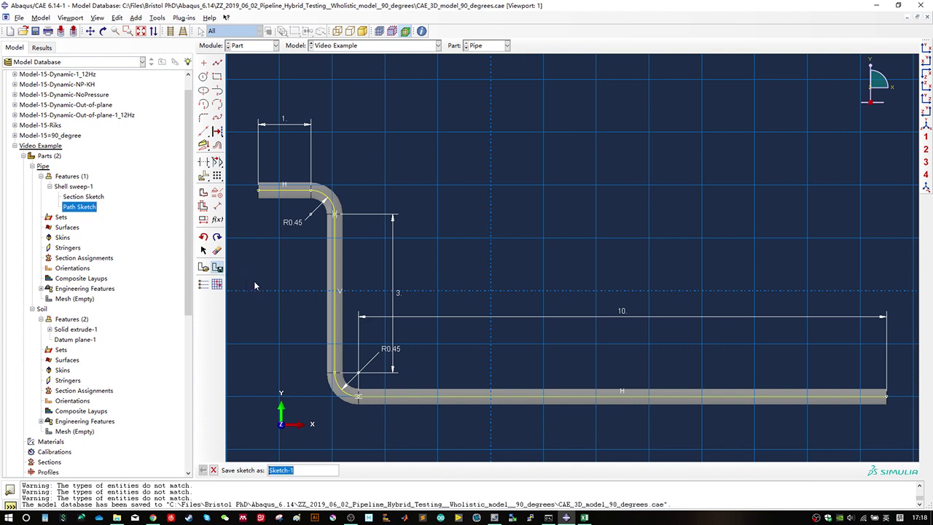
{"action": "type", "text": "Pipe"}
{"action": "key", "text": "Return"}
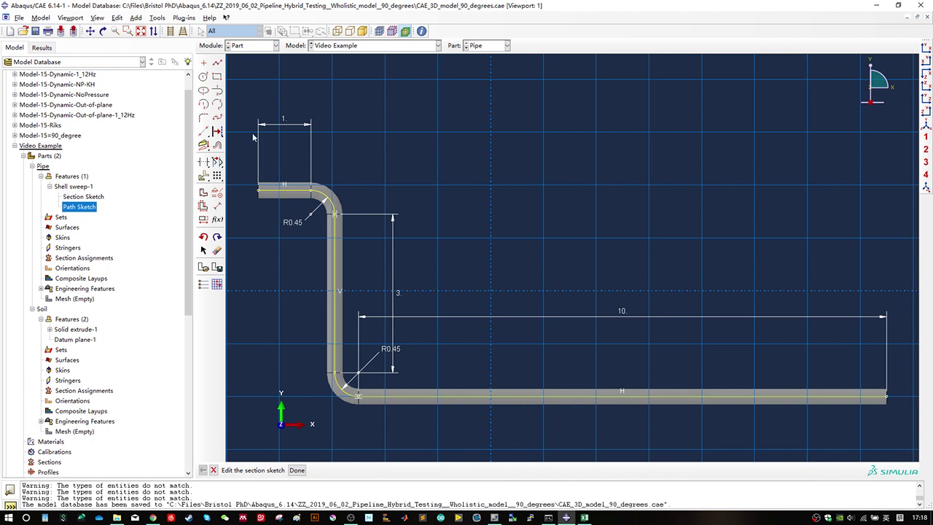
{"action": "middle_click", "coordinate": [280, 201]}
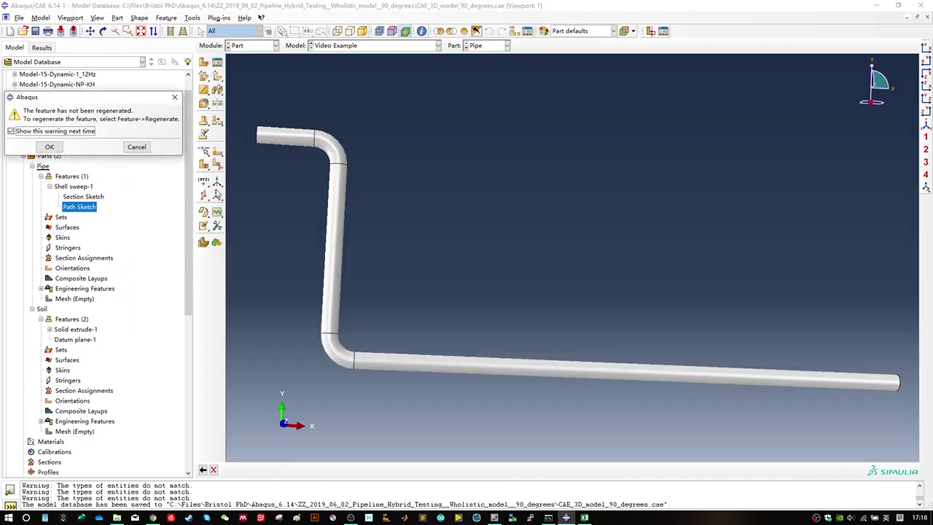
{"action": "left_click", "coordinate": [51, 149]}
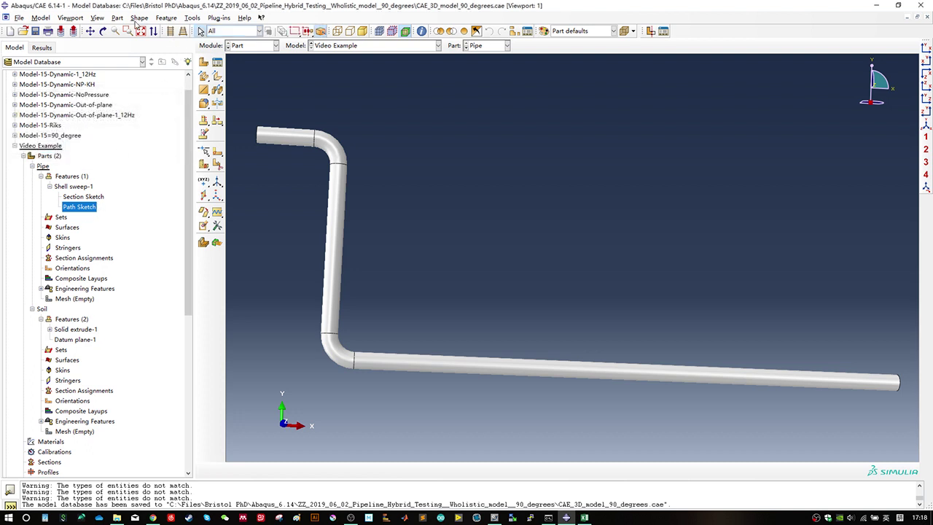
{"action": "left_click", "coordinate": [166, 18]}
{"action": "left_click", "coordinate": [178, 35]}
Step: Check for Pipe Sketch 01 among the model's saved sketches and make Soil the current part
{"action": "scroll", "coordinate": [133, 192], "scroll_direction": "down", "scroll_amount": 9}
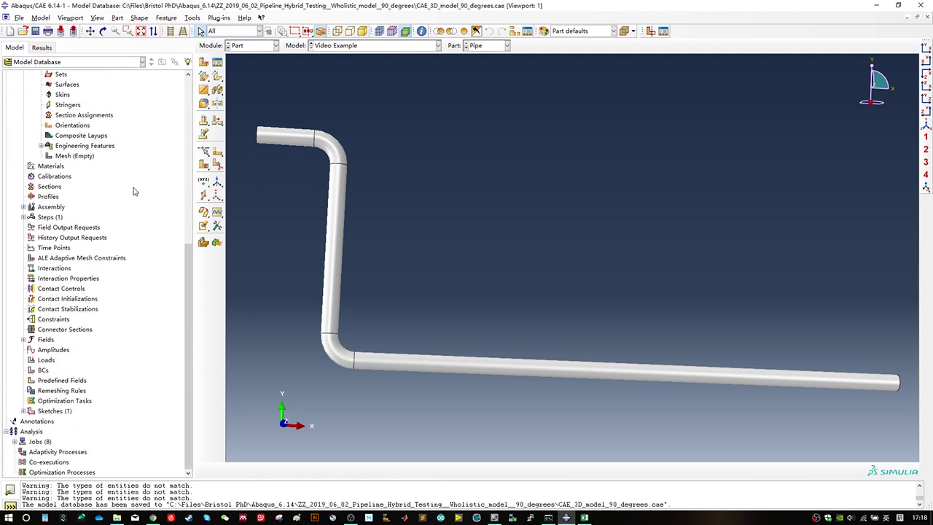
{"action": "left_click", "coordinate": [25, 411]}
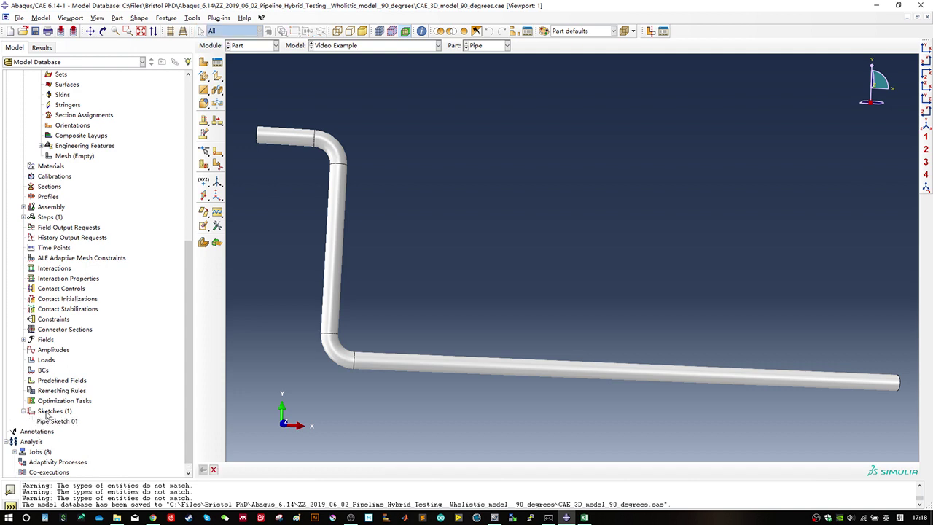
{"action": "left_click", "coordinate": [58, 421]}
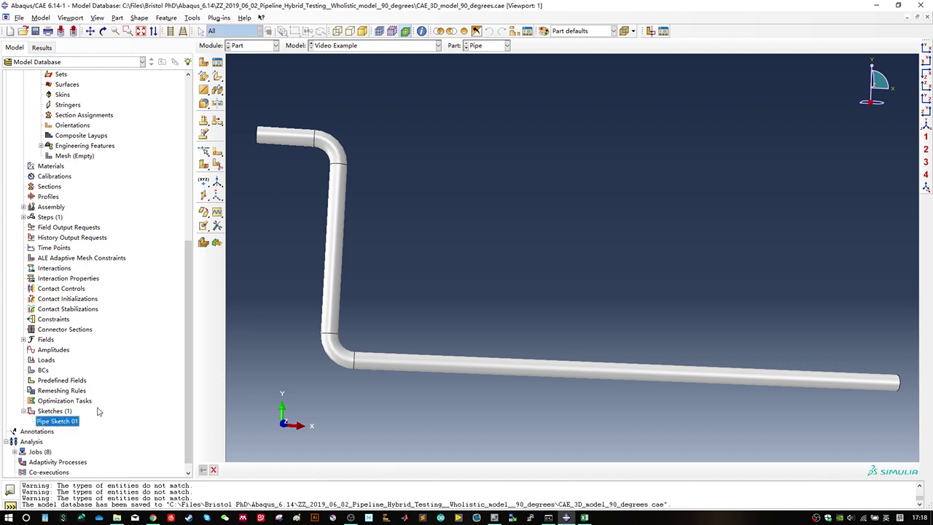
{"action": "scroll", "coordinate": [100, 412], "scroll_direction": "up", "scroll_amount": 7}
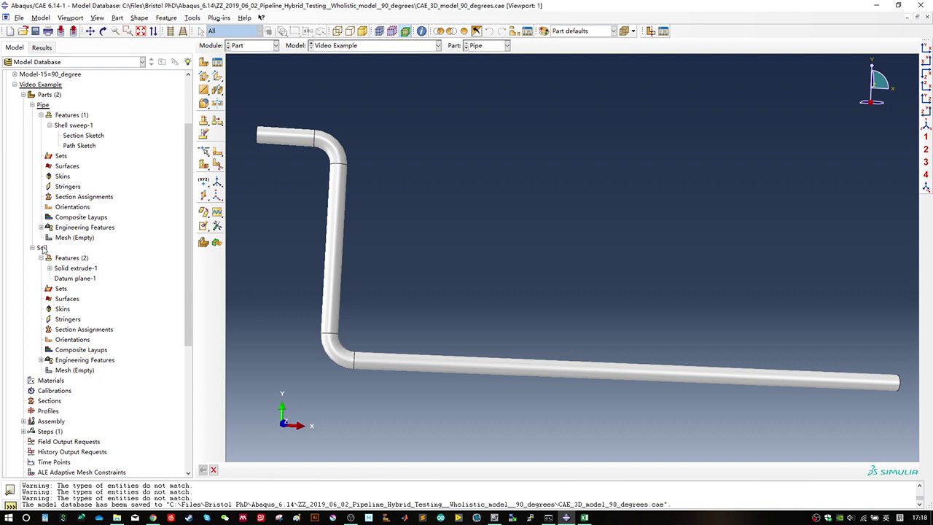
{"action": "double_click", "coordinate": [42, 247]}
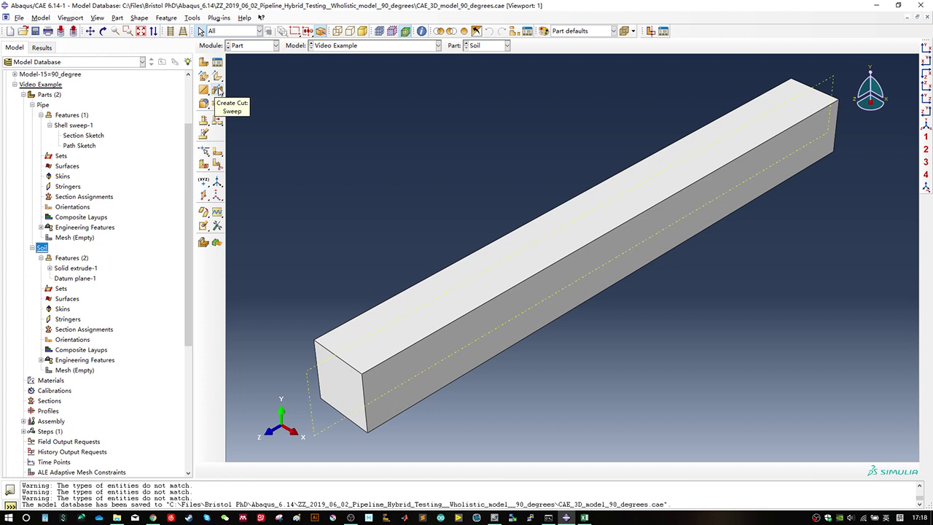
Step: Start a sweep cut on the Soil block, sketching its path on the datum plane with the far vertical edge oriented vertical and on the right
{"action": "left_click", "coordinate": [217, 90]}
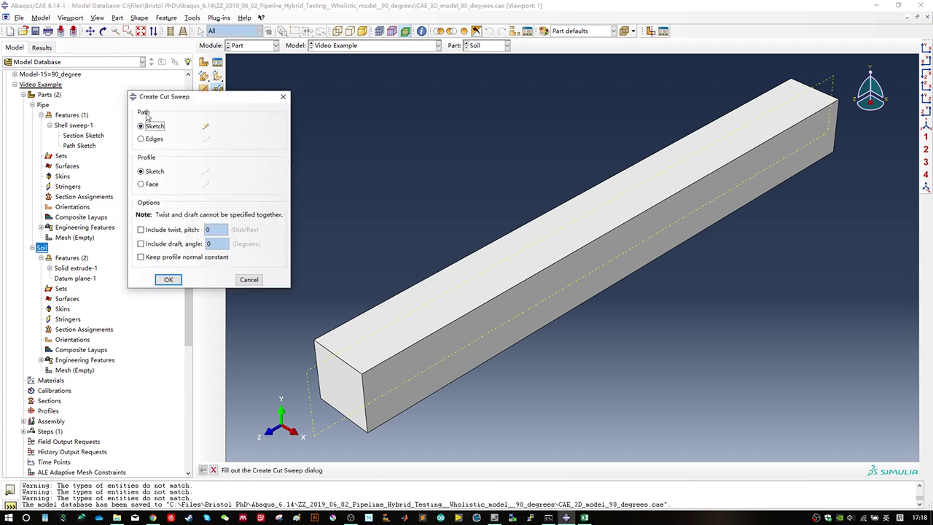
{"action": "left_click", "coordinate": [206, 126]}
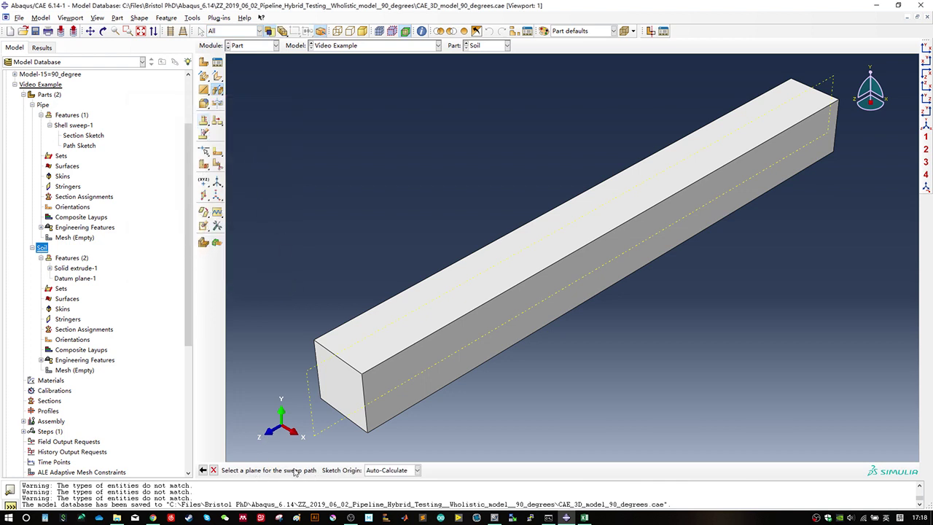
{"action": "left_click", "coordinate": [307, 388]}
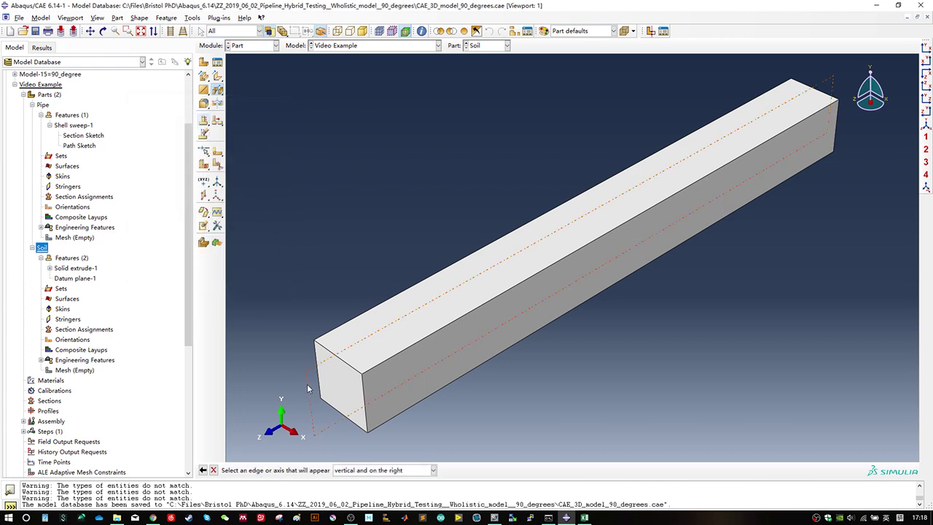
{"action": "middle_click", "coordinate": [340, 387]}
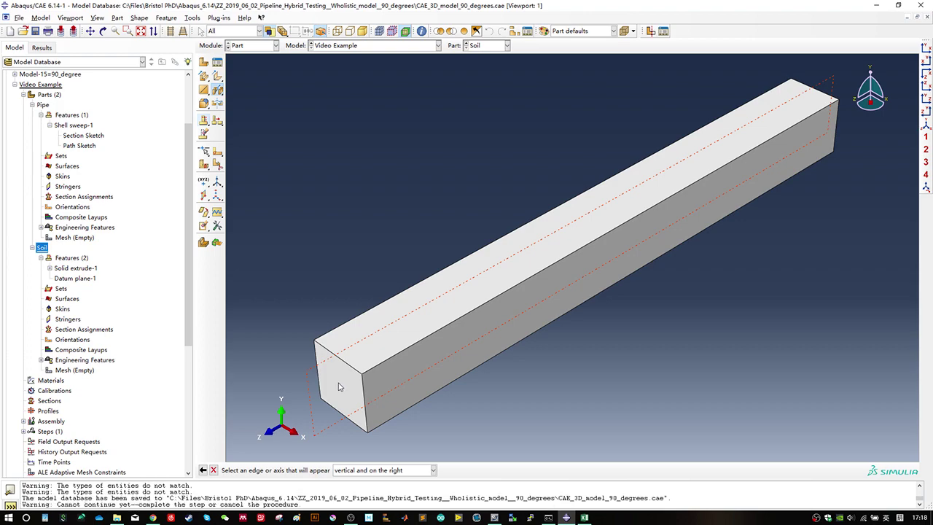
{"action": "left_click", "coordinate": [837, 125]}
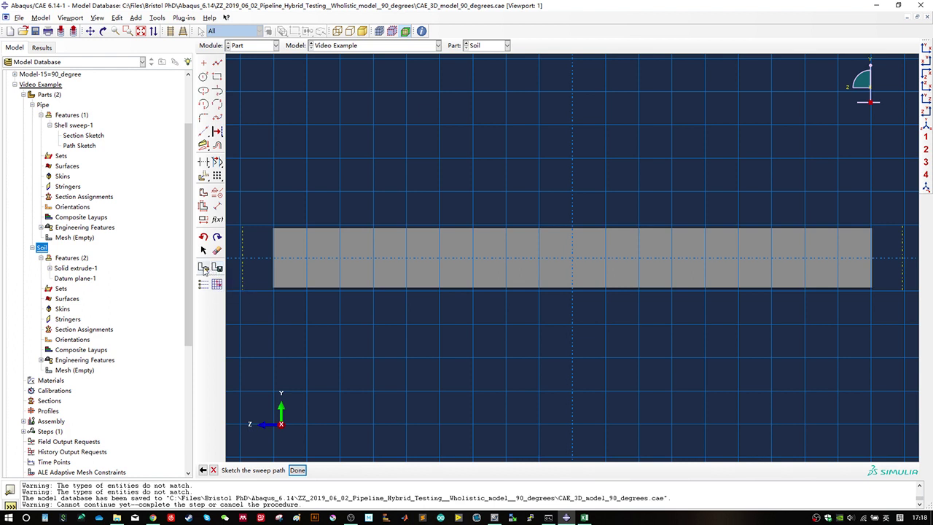
Step: Try to insert Pipe Sketch 01 as the sweep path and translate its long run's endpoint to the block's end, then cancel the cut
{"action": "left_click", "coordinate": [204, 269]}
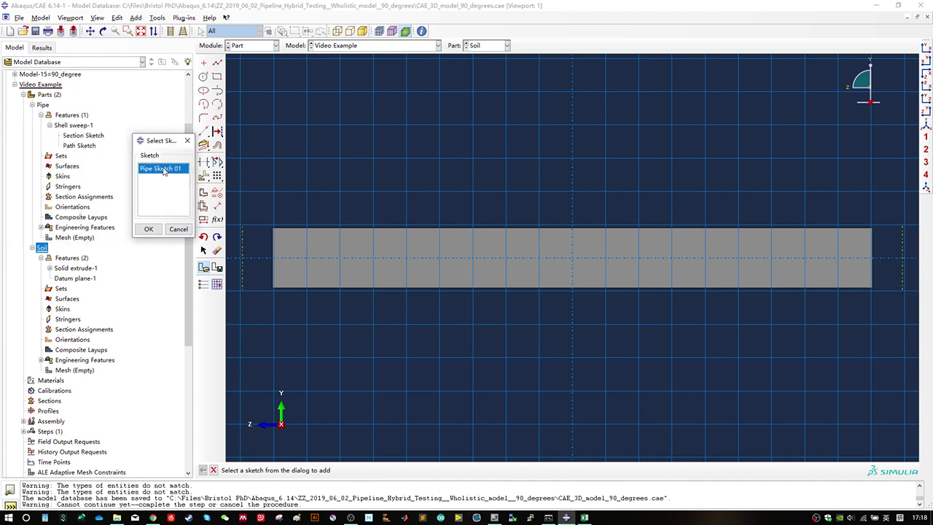
{"action": "double_click", "coordinate": [166, 169]}
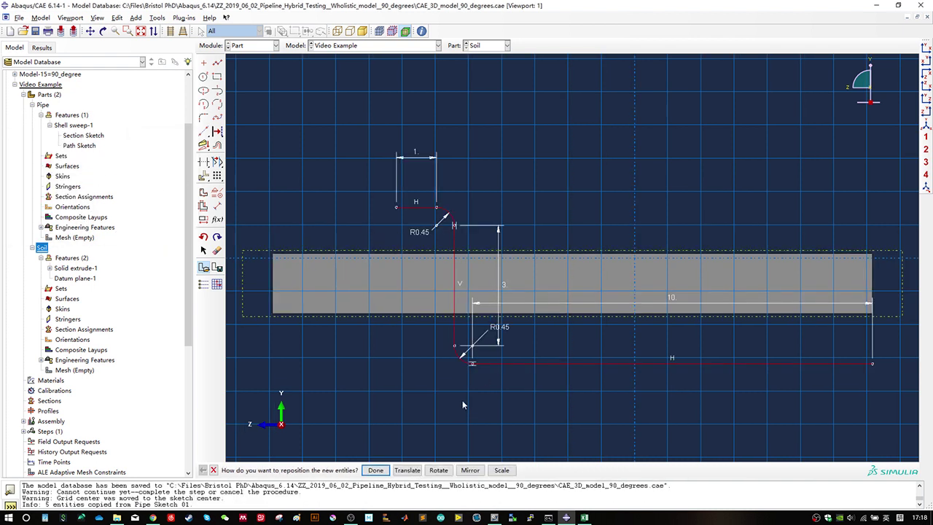
{"action": "left_click", "coordinate": [406, 470]}
{"action": "left_click", "coordinate": [872, 362]}
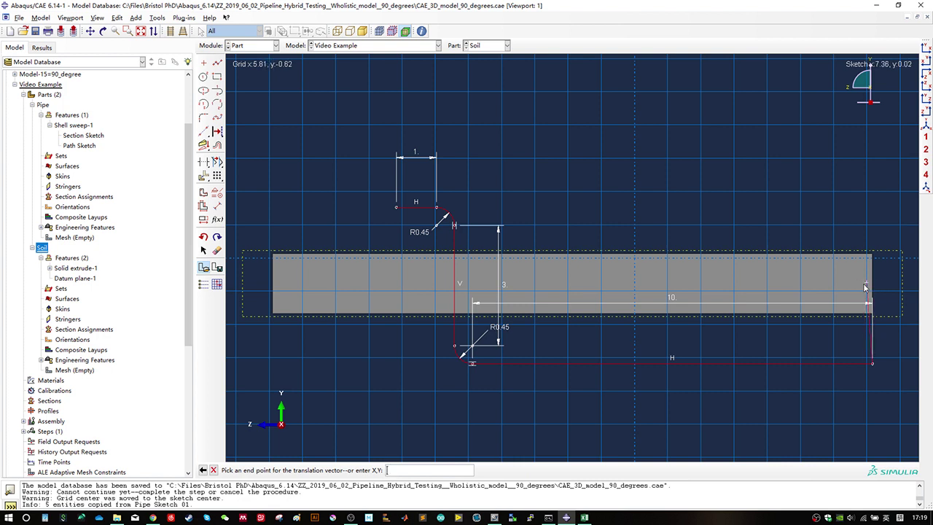
{"action": "left_click", "coordinate": [873, 296]}
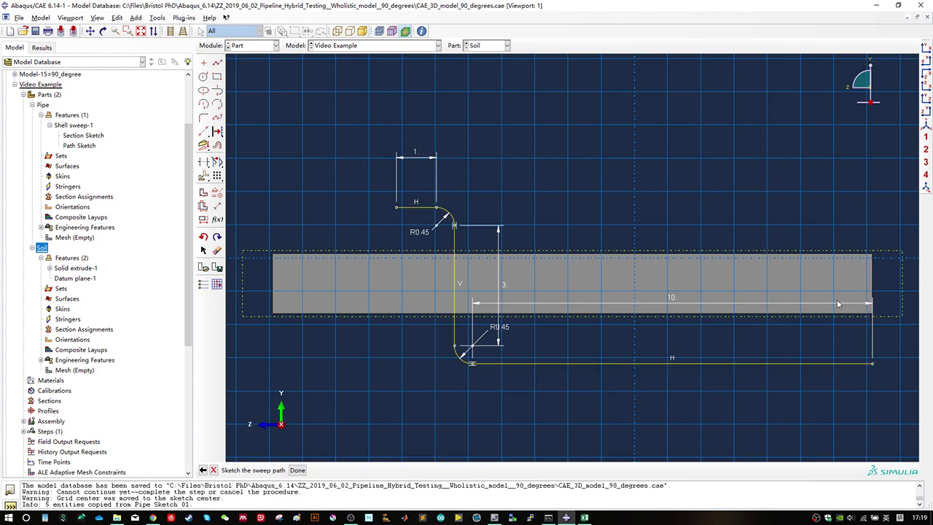
{"action": "left_click", "coordinate": [214, 470]}
{"action": "mouse_move", "coordinate": [729, 221]}
{"action": "left_mouse_down", "text": "ctrl+alt"}
{"action": "mouse_move", "coordinate": [653, 298]}
{"action": "mouse_move", "coordinate": [537, 316]}
{"action": "left_mouse_up", "text": "ctrl+alt"}
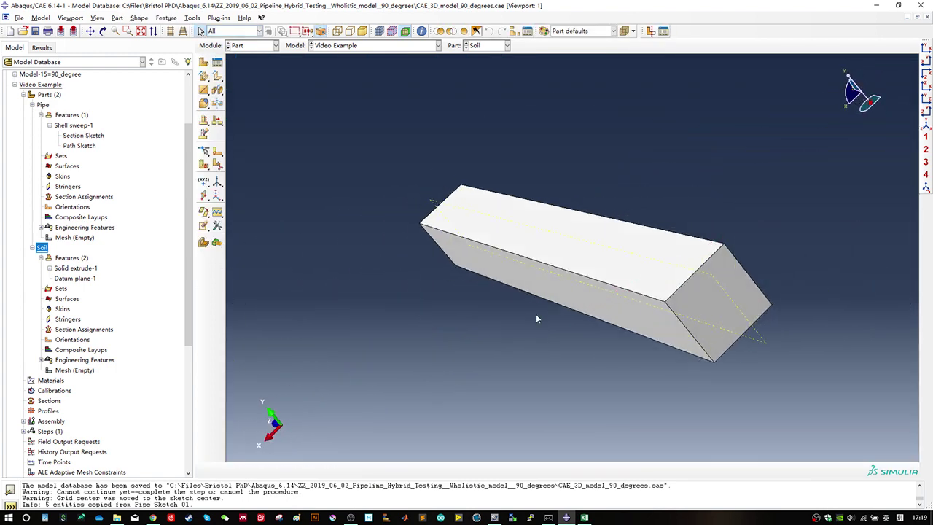
Step: Create a datum point midway between the midpoints of the two vertical edges of the Soil block's near end face
{"action": "left_click", "coordinate": [203, 180]}
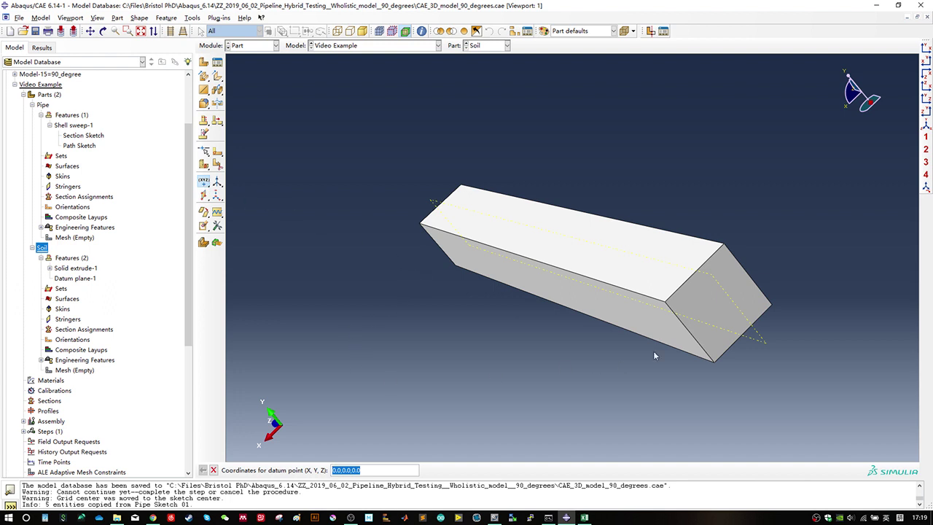
{"action": "key", "text": "Escape"}
{"action": "left_click_drag", "start_coordinate": [204, 183], "coordinate": [246, 188]}
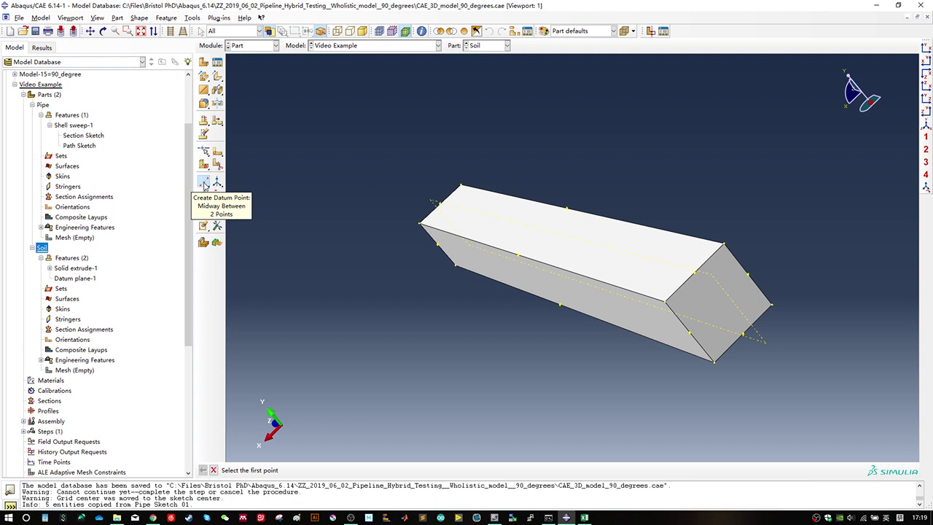
{"action": "left_click", "coordinate": [688, 334]}
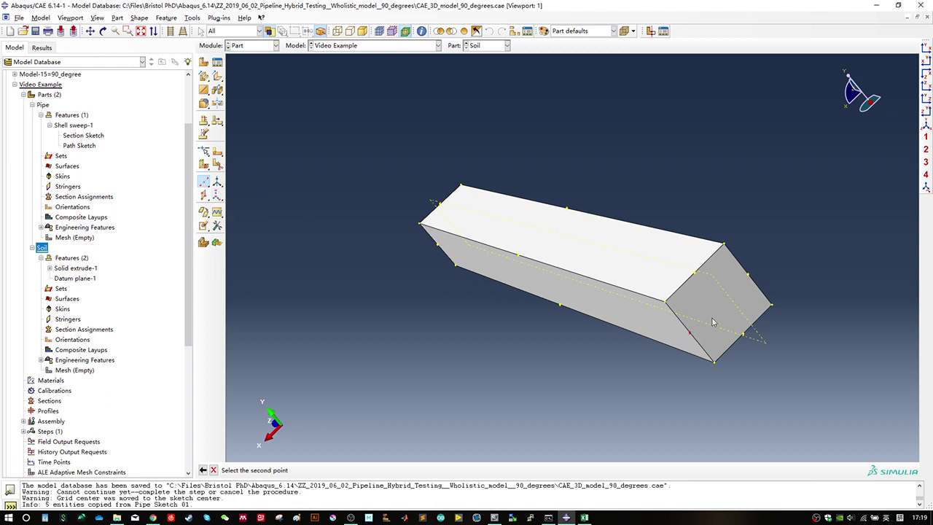
{"action": "left_click", "coordinate": [749, 275]}
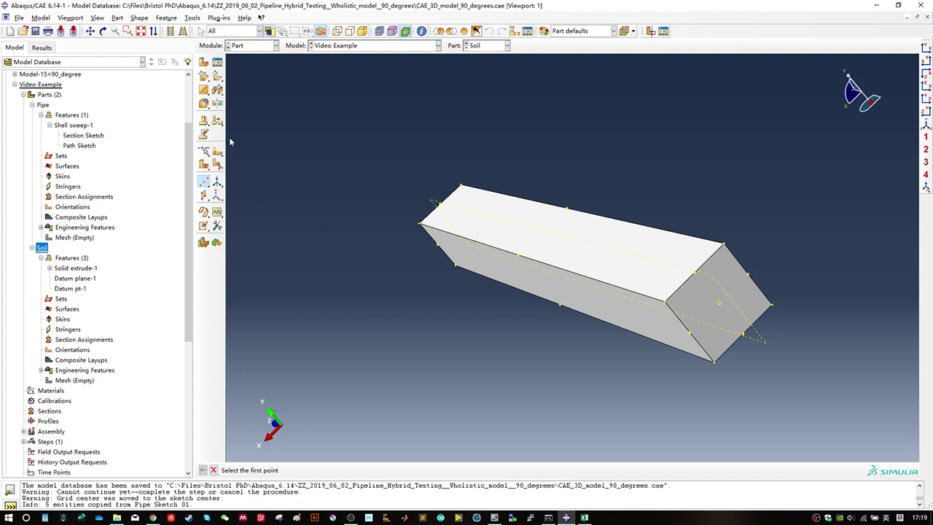
Step: Start a sweep cut with its path sketched on the datum plane, using the near end face's vertical edge for orientation
{"action": "left_click", "coordinate": [218, 99]}
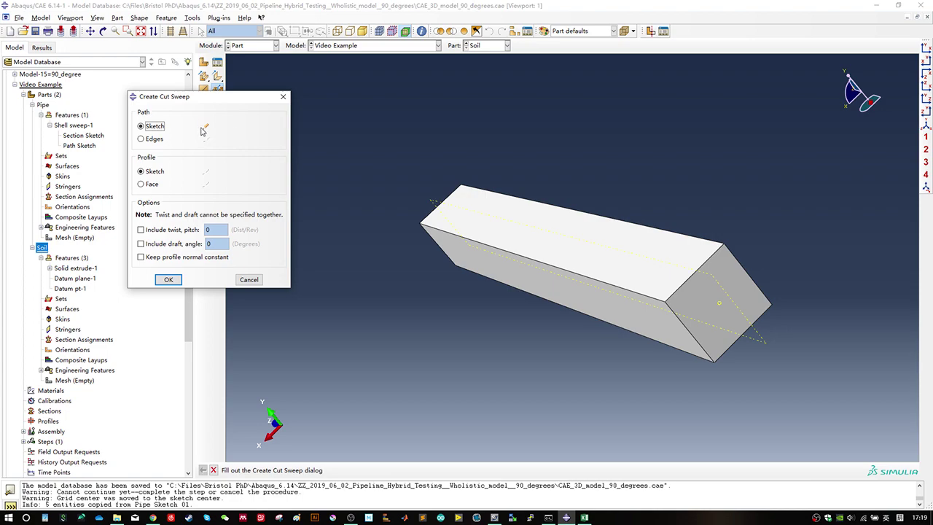
{"action": "left_click", "coordinate": [204, 129]}
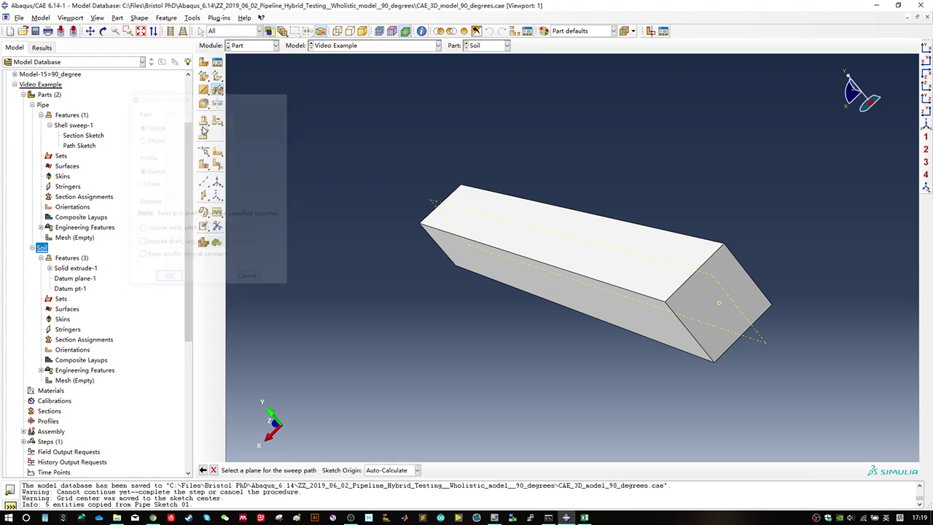
{"action": "left_click", "coordinate": [435, 205]}
{"action": "left_click", "coordinate": [705, 354]}
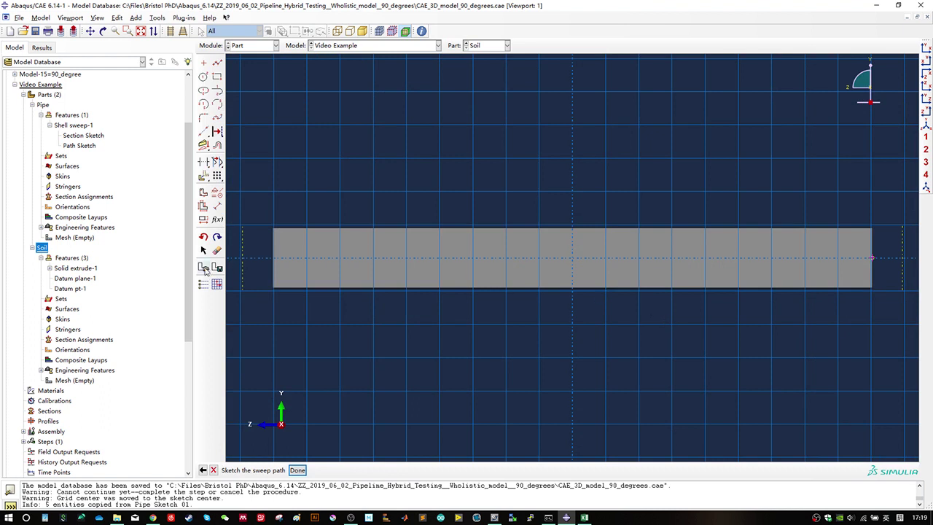
Step: Insert Pipe Sketch 01 as the sweep path, translate its long run's endpoint onto the end-face datum point, and accept the sweep direction
{"action": "left_click", "coordinate": [204, 267]}
{"action": "left_click", "coordinate": [148, 229]}
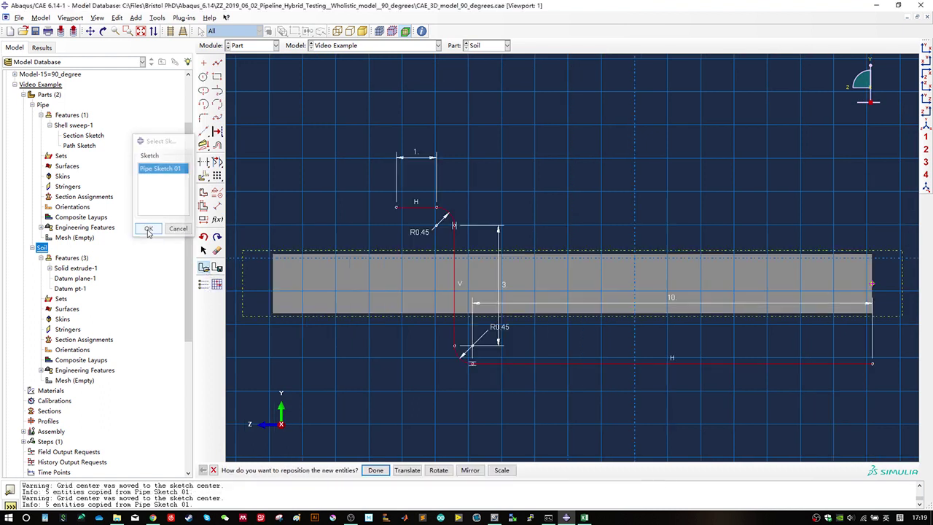
{"action": "left_click", "coordinate": [407, 470]}
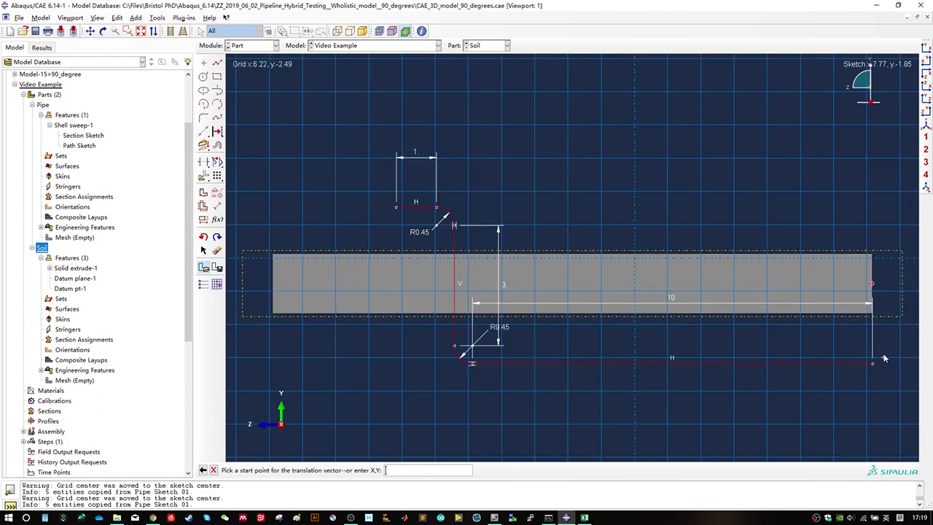
{"action": "left_click", "coordinate": [872, 362]}
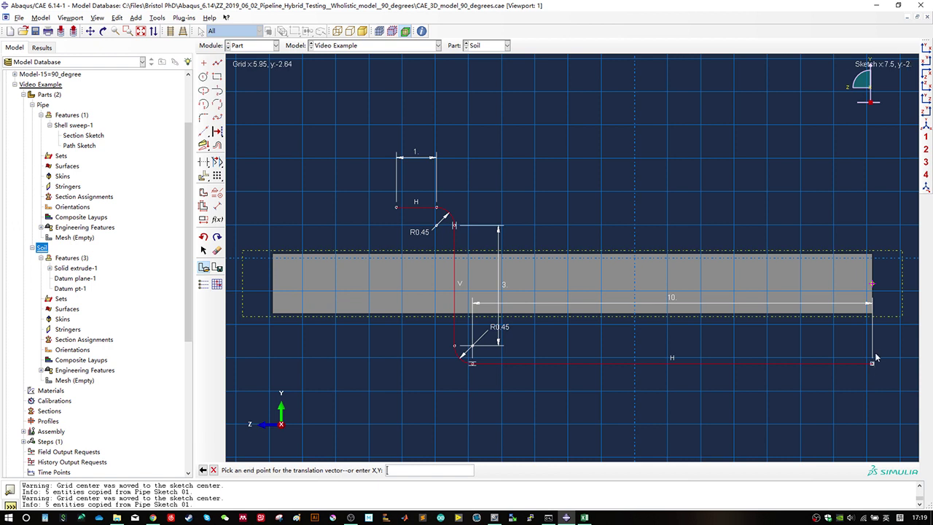
{"action": "left_click", "coordinate": [872, 283]}
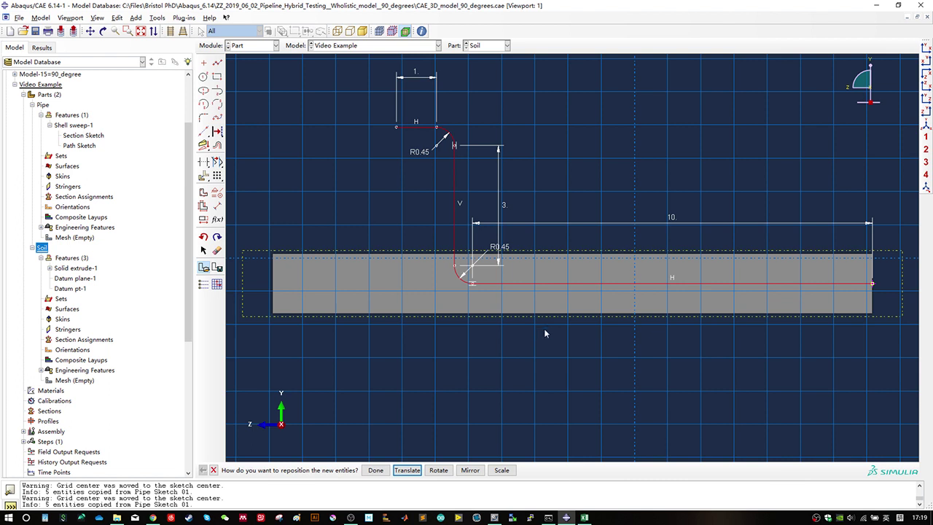
{"action": "left_click", "coordinate": [375, 470]}
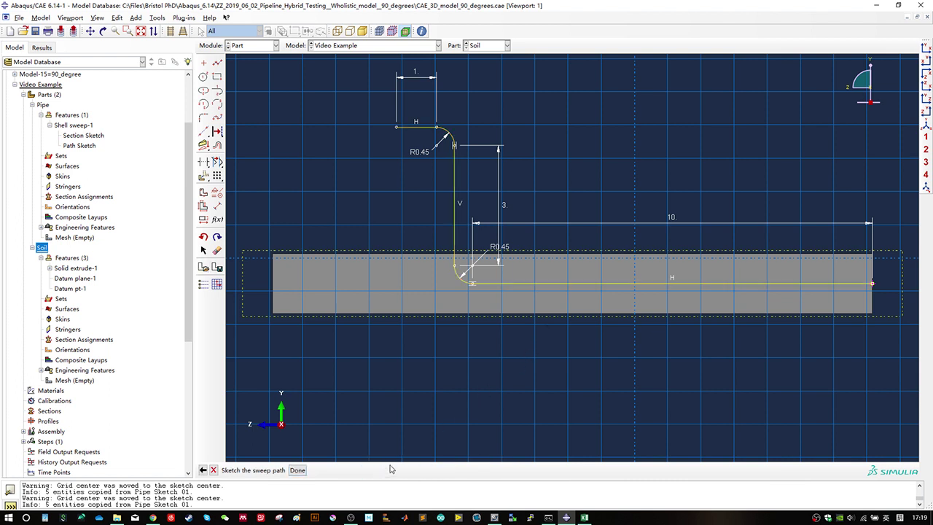
{"action": "left_click", "coordinate": [297, 470]}
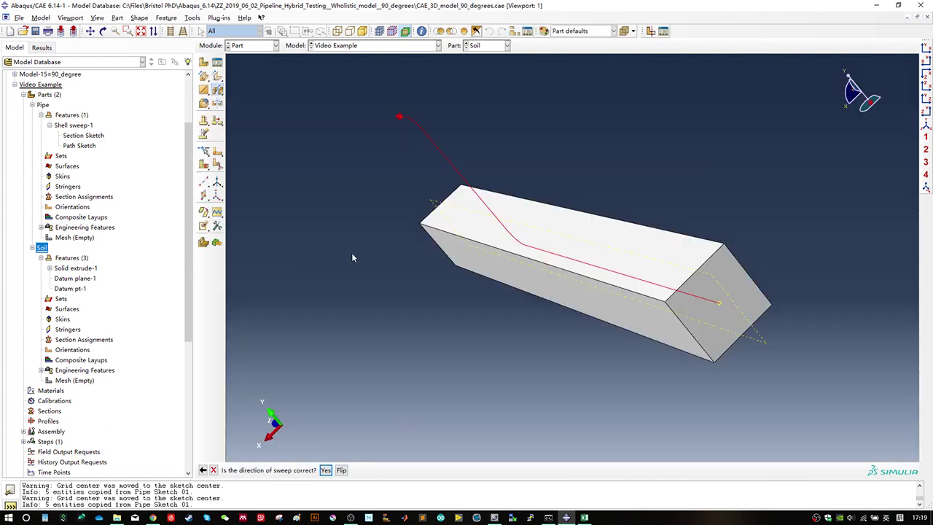
{"action": "left_click_drag", "start_coordinate": [419, 142], "coordinate": [469, 174], "text": "ctrl+alt"}
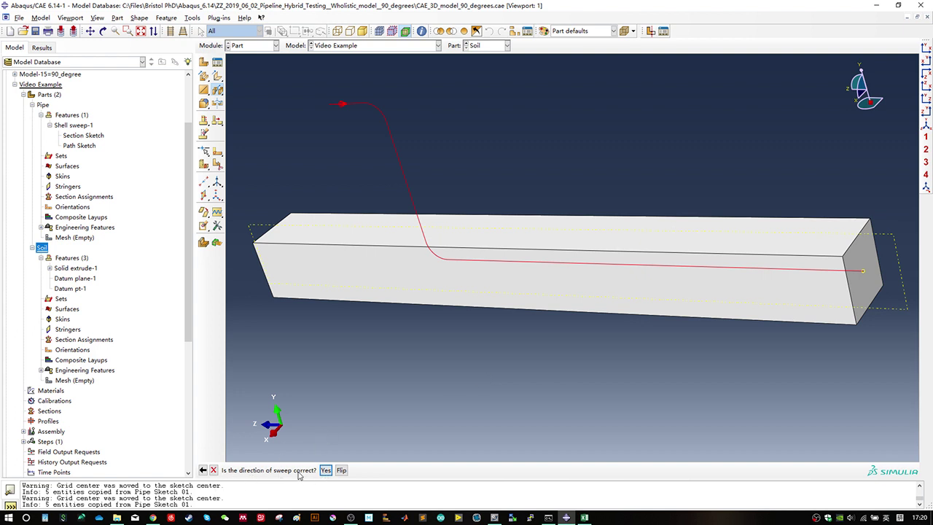
{"action": "left_click", "coordinate": [325, 471]}
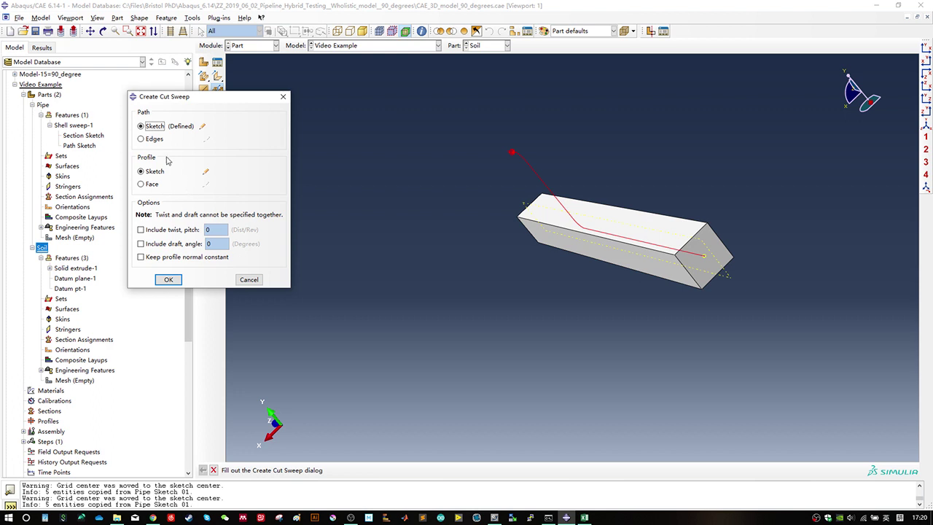
Step: Open the sweep profile sketch with a specified orientation, placing the end face's far vertical edge vertical and on the right
{"action": "left_click", "coordinate": [205, 171]}
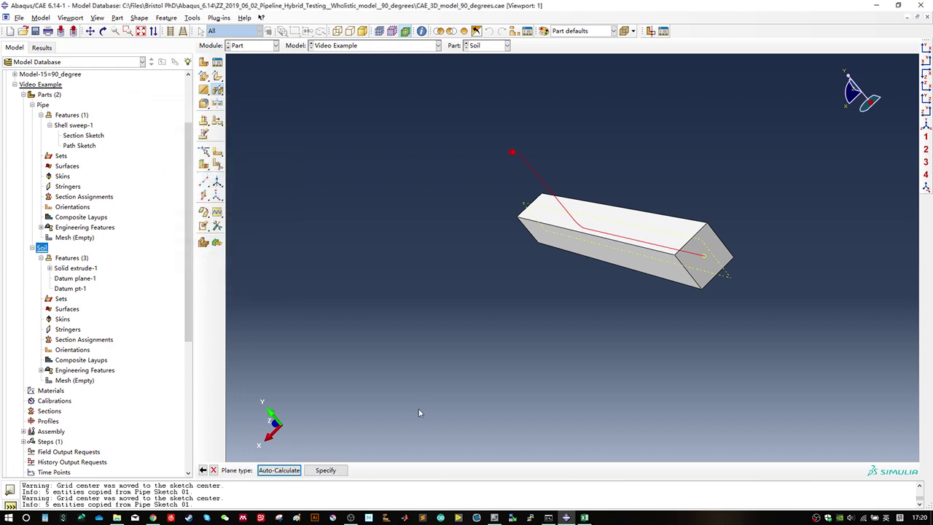
{"action": "left_click", "coordinate": [321, 472]}
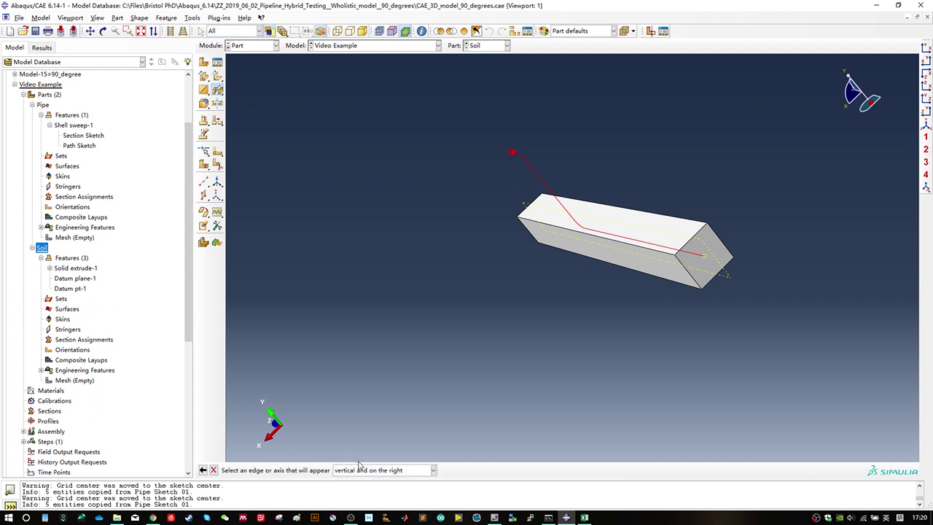
{"action": "left_click", "coordinate": [718, 239]}
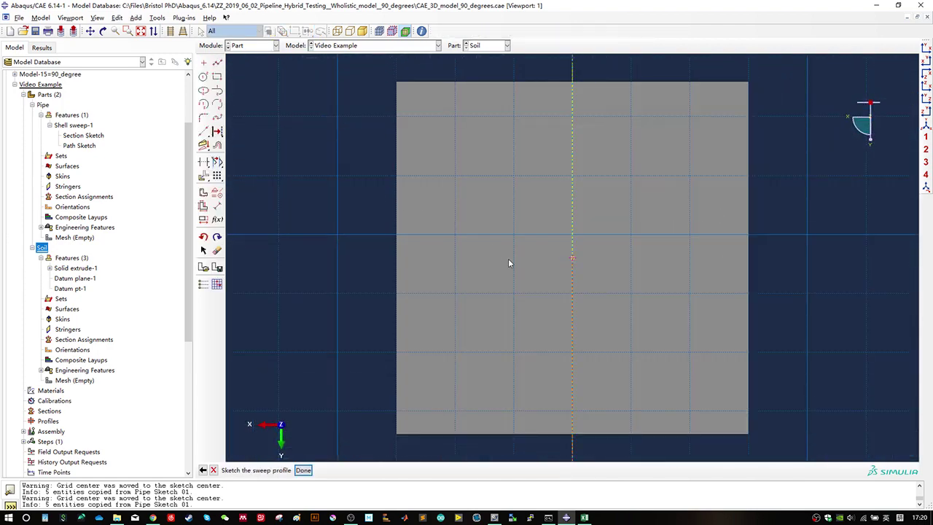
Step: Draw a circle centred on the path start point and dimension its radius to 0.15
{"action": "scroll", "coordinate": [512, 255], "scroll_direction": "down", "scroll_amount": 5}
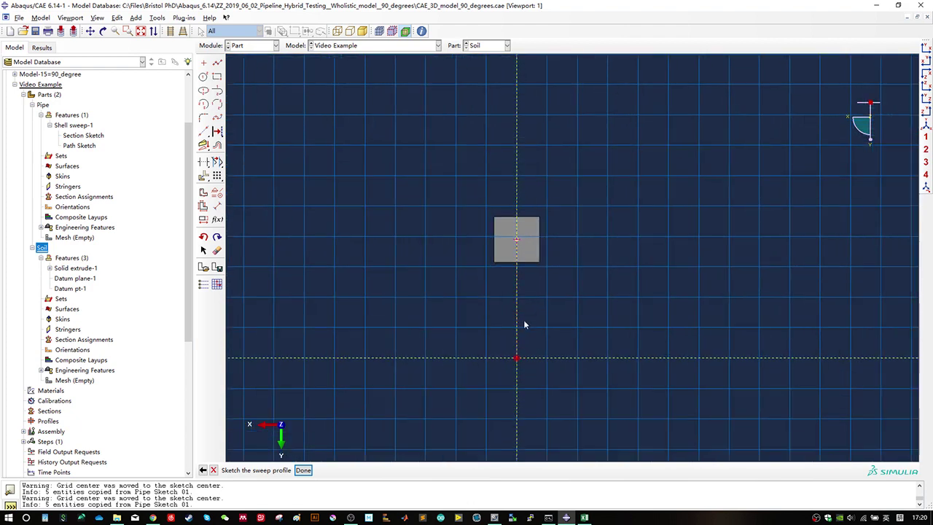
{"action": "scroll", "coordinate": [523, 324], "scroll_direction": "down", "scroll_amount": 5}
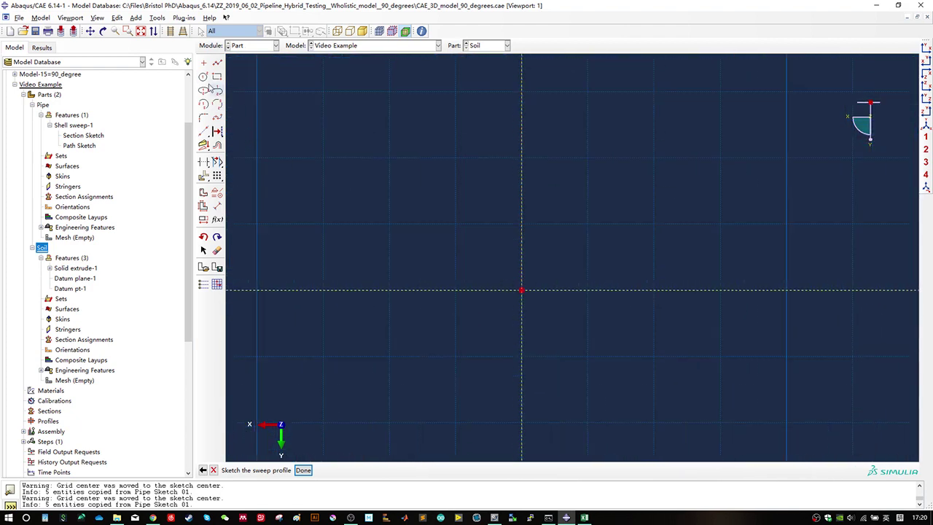
{"action": "left_click", "coordinate": [204, 76]}
{"action": "left_click", "coordinate": [522, 290]}
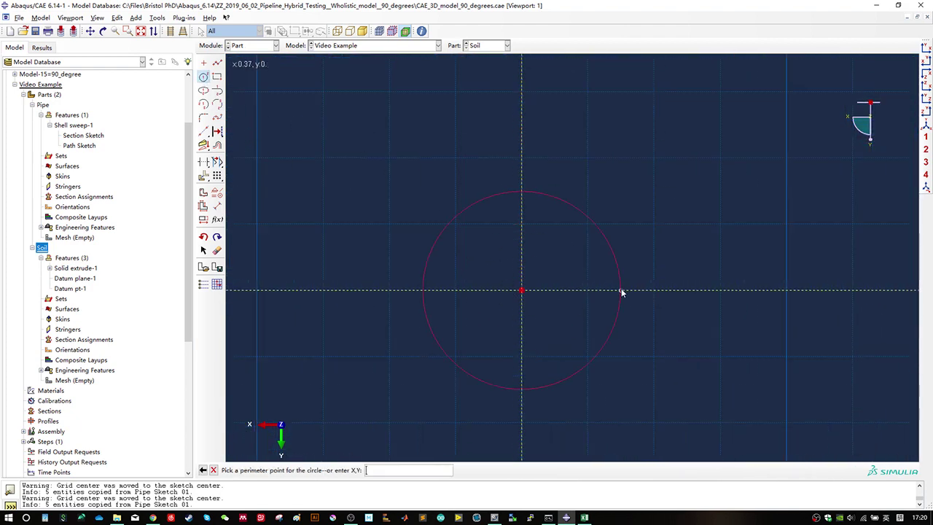
{"action": "left_click", "coordinate": [670, 291]}
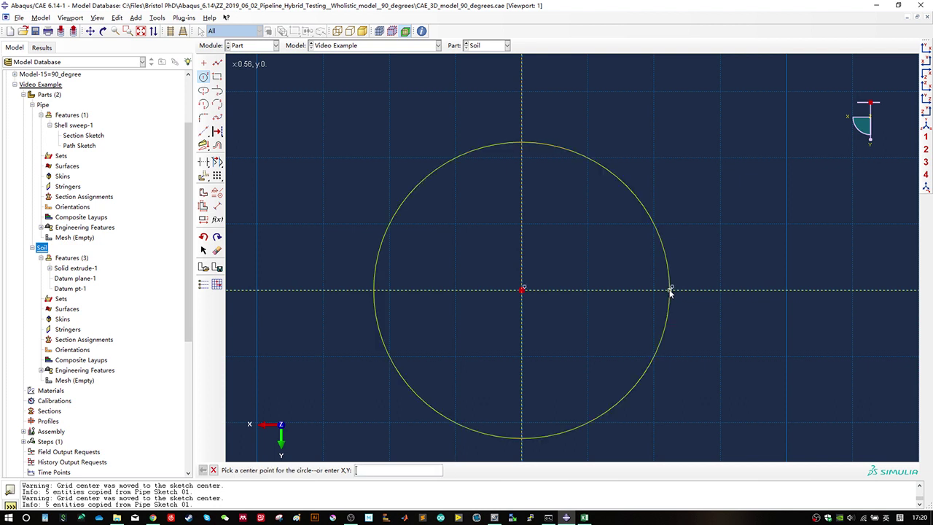
{"action": "left_click", "coordinate": [217, 207]}
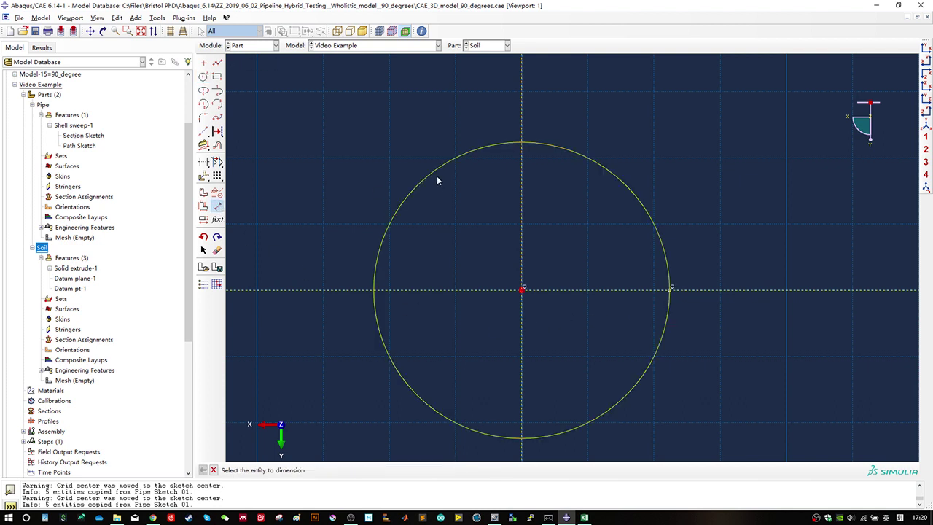
{"action": "left_click", "coordinate": [435, 174]}
{"action": "left_click", "coordinate": [474, 227]}
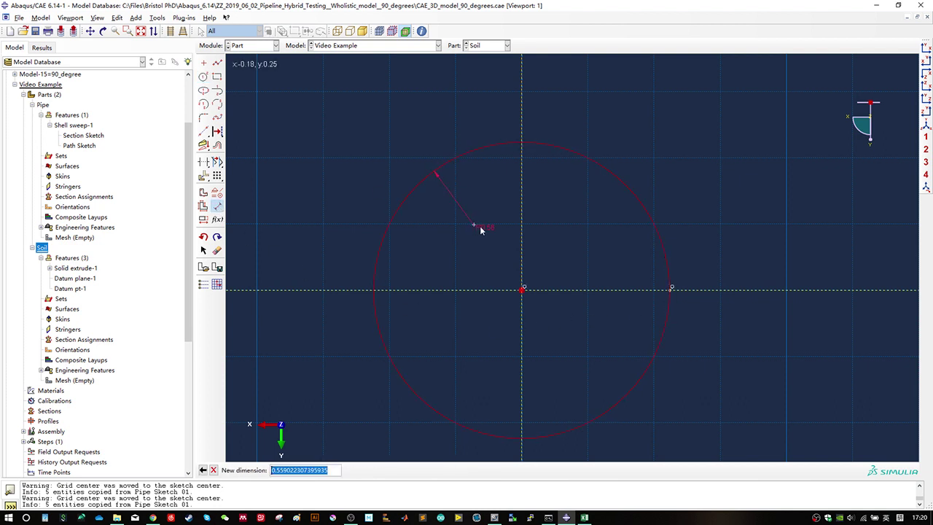
{"action": "type", "text": "0.15"}
{"action": "key", "text": "Return"}
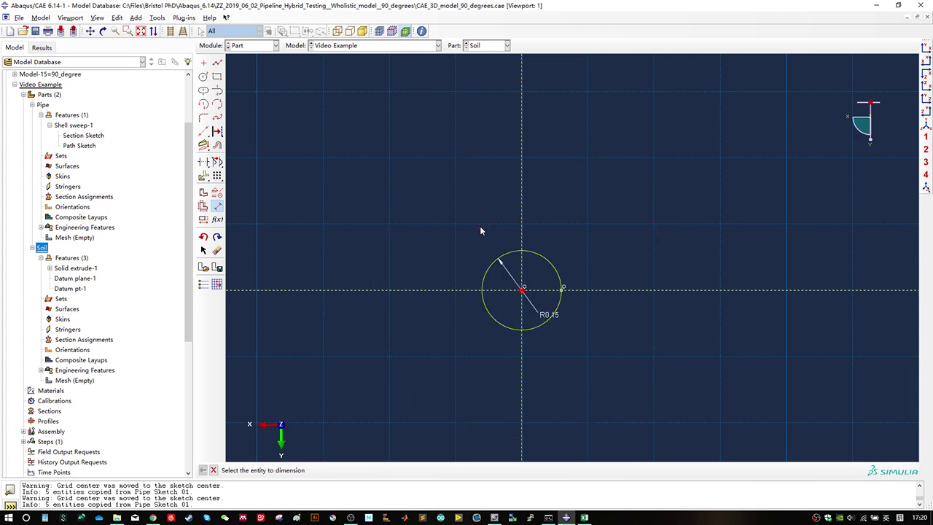
Step: Finish the circular profile sketch and create the sweep cut through the Soil block
{"action": "middle_click", "coordinate": [452, 222]}
{"action": "middle_click", "coordinate": [452, 222]}
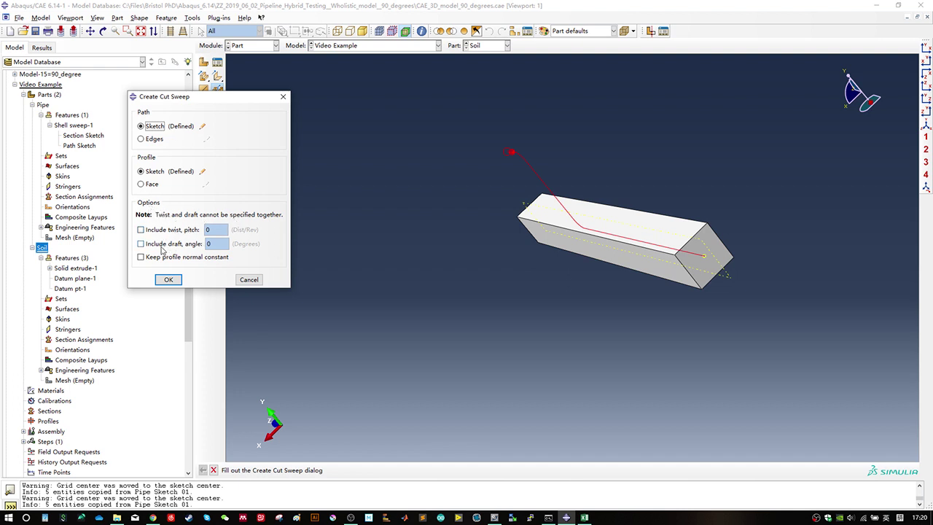
{"action": "left_click", "coordinate": [169, 280]}
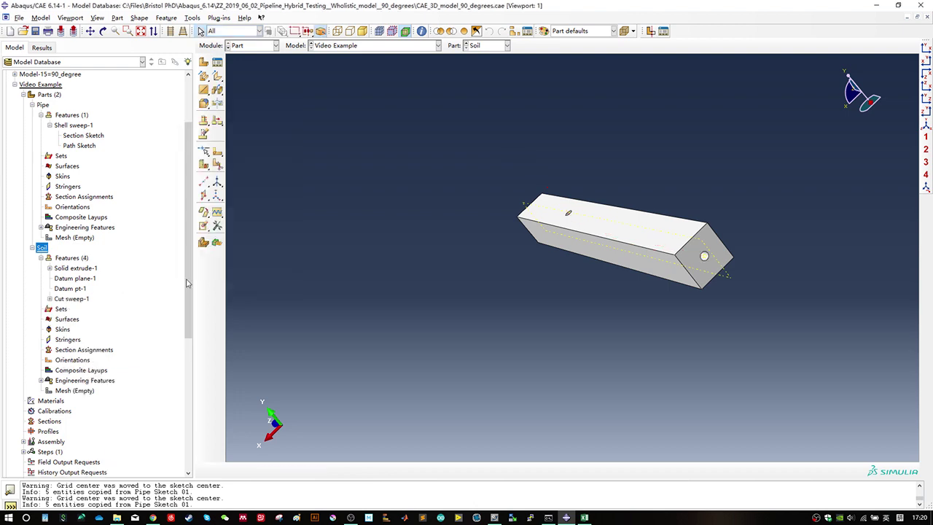
Step: Inspect the swept cut inside the Soil block from several angles with translucency temporarily turned on
{"action": "left_click_drag", "start_coordinate": [578, 263], "coordinate": [623, 325], "text": "ctrl+alt"}
{"action": "scroll", "coordinate": [568, 237], "scroll_direction": "down", "scroll_amount": 4}
{"action": "left_click_drag", "start_coordinate": [506, 200], "coordinate": [577, 300], "text": "ctrl+alt"}
{"action": "left_click_drag", "start_coordinate": [544, 199], "coordinate": [584, 182], "text": "ctrl+alt"}
{"action": "left_click_drag", "start_coordinate": [738, 244], "coordinate": [703, 244], "text": "ctrl+alt"}
{"action": "middle_click_drag", "start_coordinate": [697, 240], "coordinate": [569, 263], "text": "ctrl+alt"}
{"action": "left_click", "coordinate": [624, 31]}
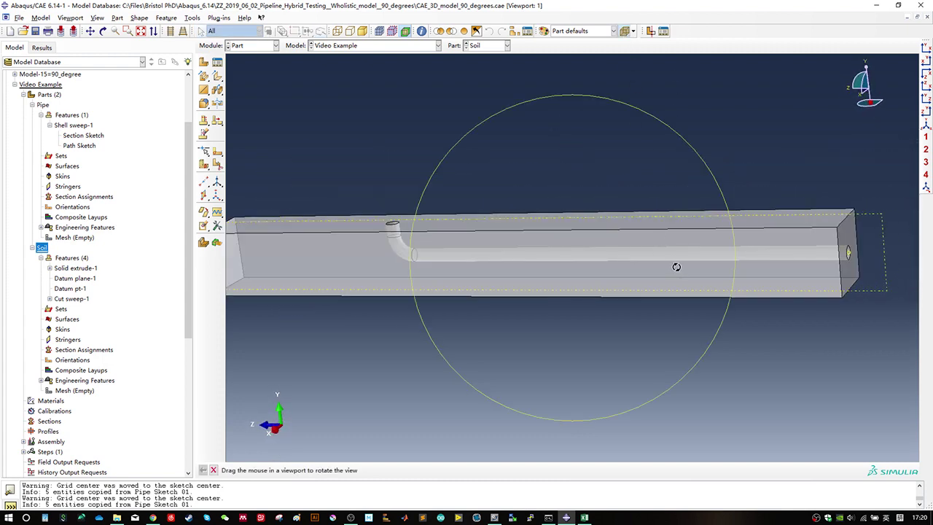
{"action": "left_click_drag", "start_coordinate": [616, 267], "coordinate": [598, 274], "text": "ctrl+alt"}
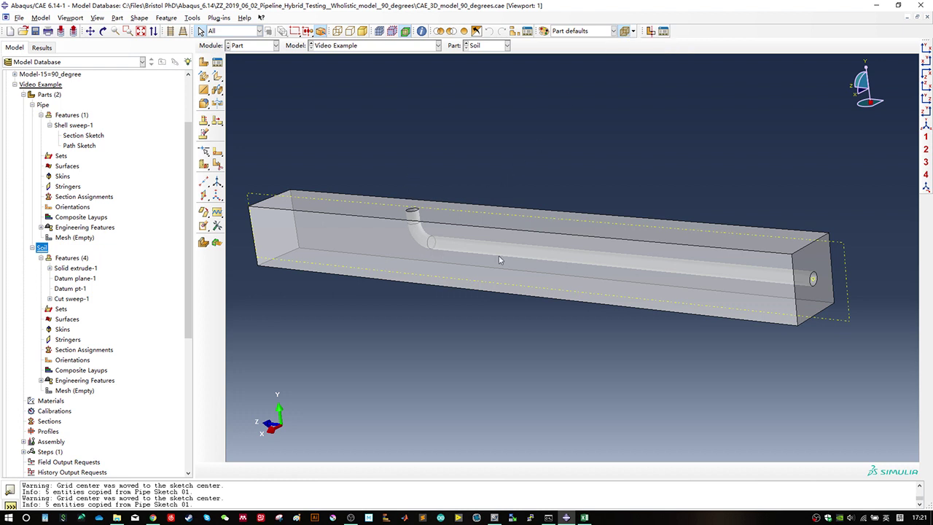
{"action": "left_click", "coordinate": [623, 33]}
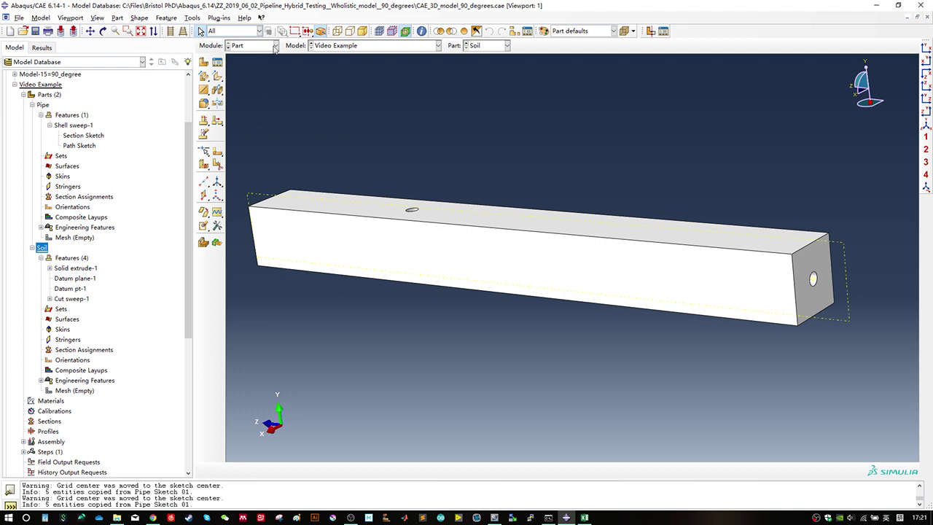
Step: Make Pipe the current part
{"action": "left_click", "coordinate": [322, 47]}
{"action": "left_click", "coordinate": [274, 48]}
{"action": "left_click", "coordinate": [481, 45]}
{"action": "left_click", "coordinate": [477, 55]}
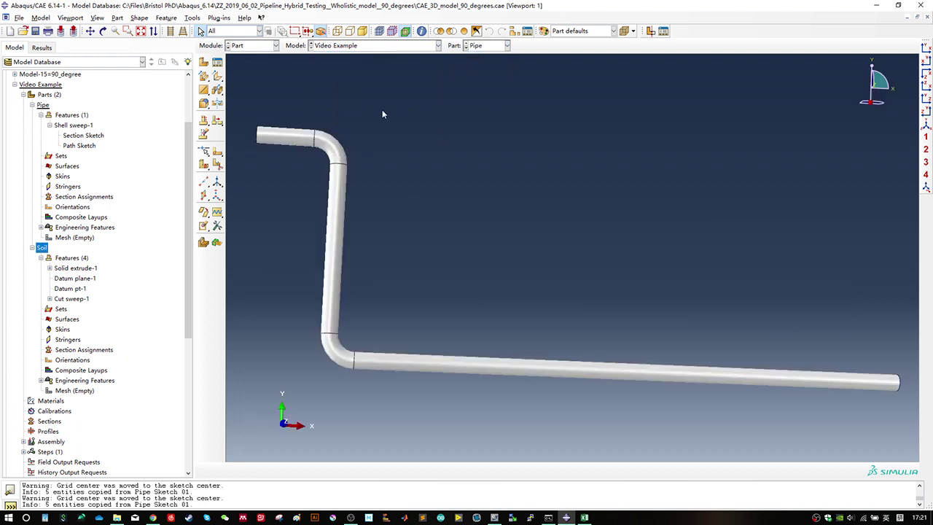
Step: Start a section assignment for the Pipe part, selecting the whole pipe as the region with a set named Pipe
{"action": "scroll", "coordinate": [70, 180], "scroll_direction": "up", "scroll_amount": 1}
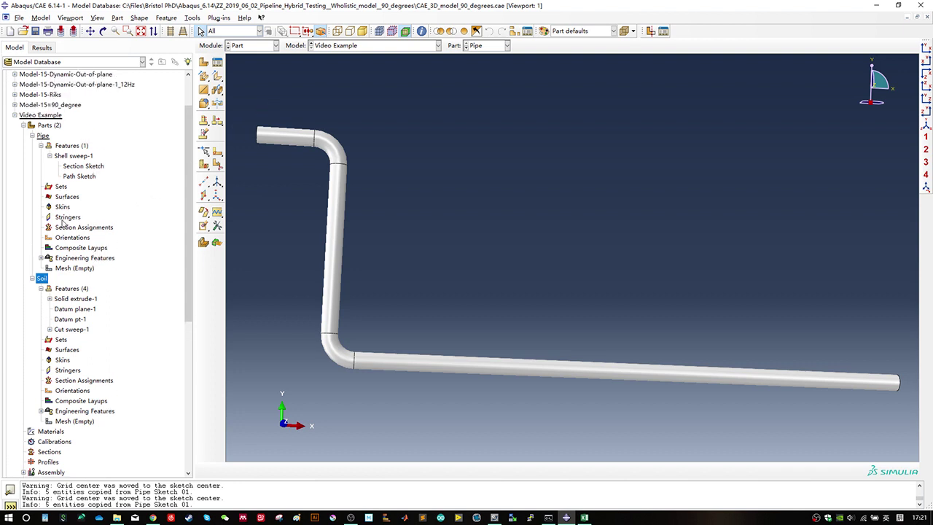
{"action": "left_click", "coordinate": [67, 218]}
{"action": "left_click", "coordinate": [69, 228]}
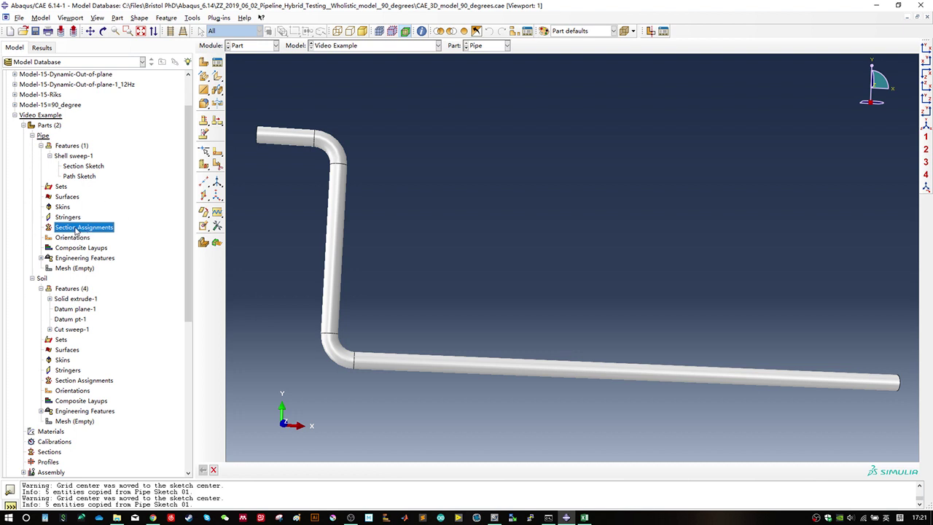
{"action": "double_click", "coordinate": [85, 230]}
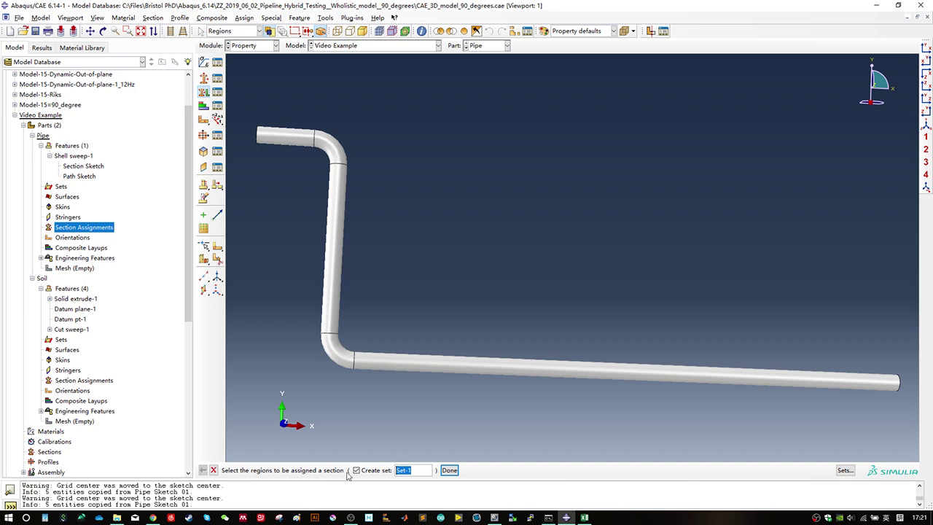
{"action": "type", "text": "Pipe"}
{"action": "left_click_drag", "start_coordinate": [236, 100], "coordinate": [898, 423]}
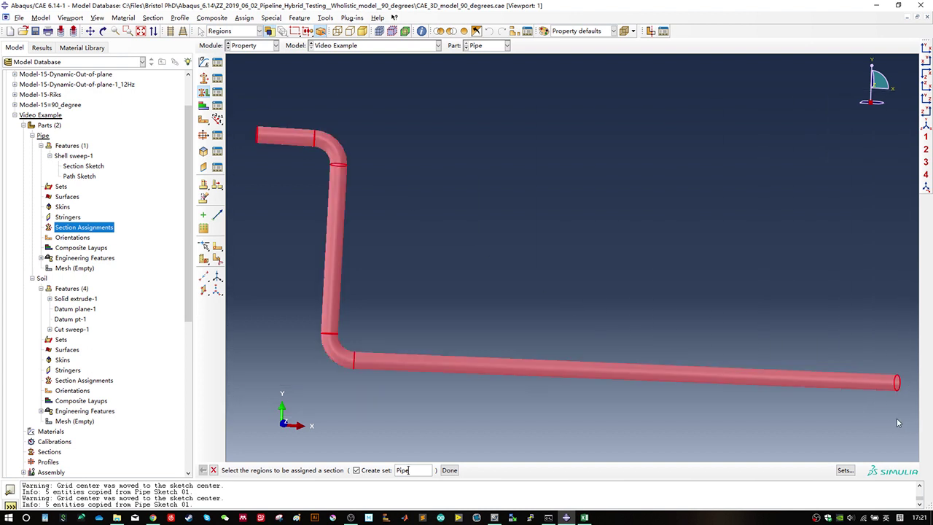
{"action": "middle_click", "coordinate": [571, 280]}
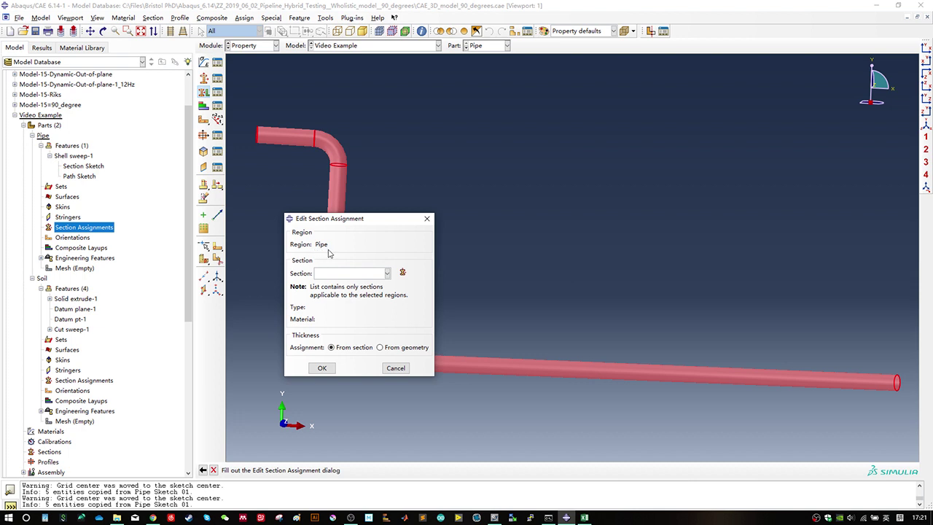
Step: Create a solid homogeneous section named Pipe Section for the assignment
{"action": "left_click", "coordinate": [402, 274]}
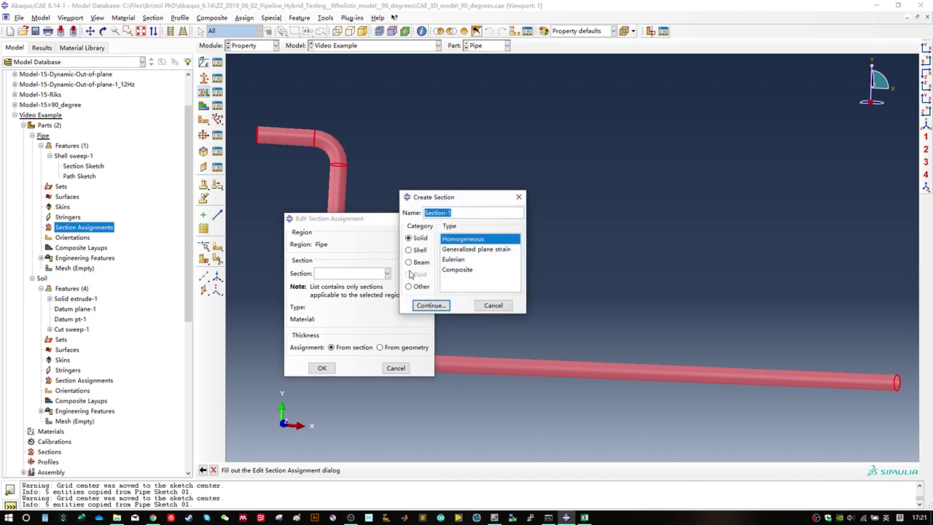
{"action": "type", "text": "Pipe"}
{"action": "left_click", "coordinate": [437, 306]}
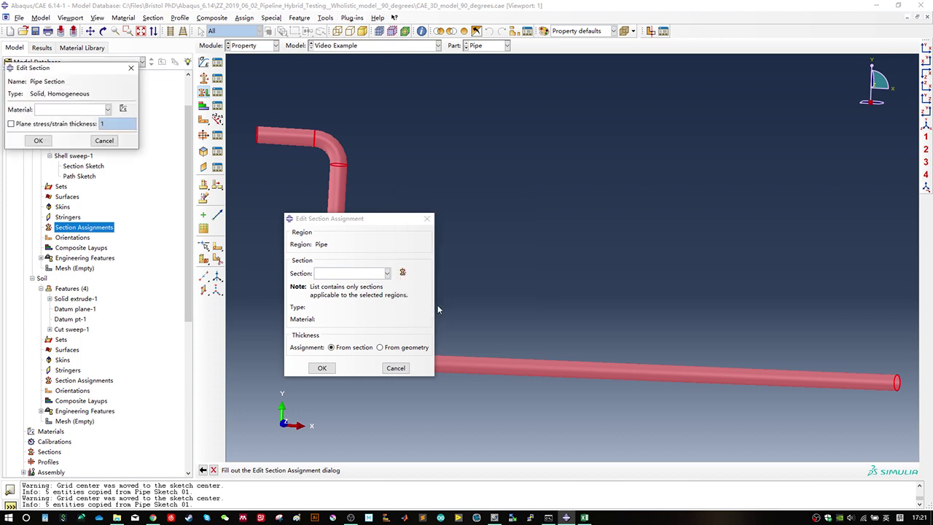
{"action": "left_click_drag", "start_coordinate": [97, 68], "coordinate": [490, 232]}
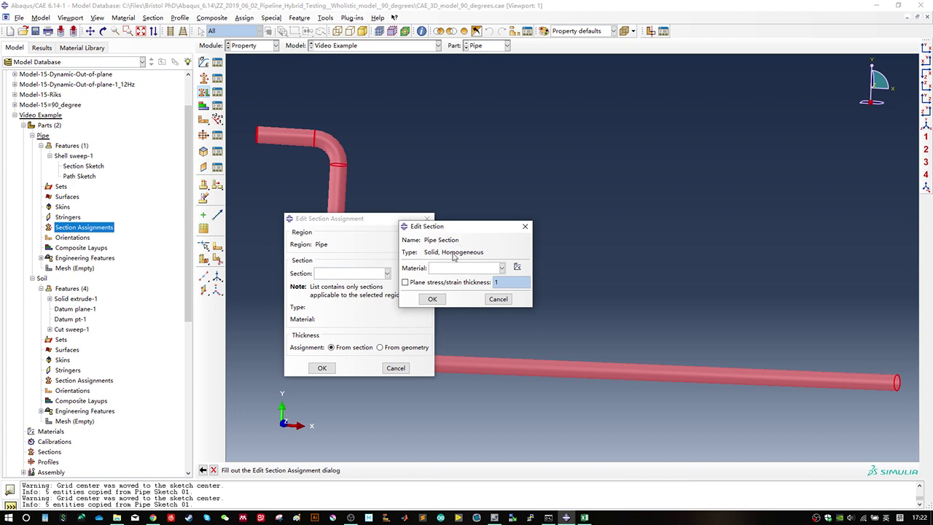
Step: Create a material named Pipe Material for the section and add a uniform Density behavior to it
{"action": "left_click", "coordinate": [518, 268]}
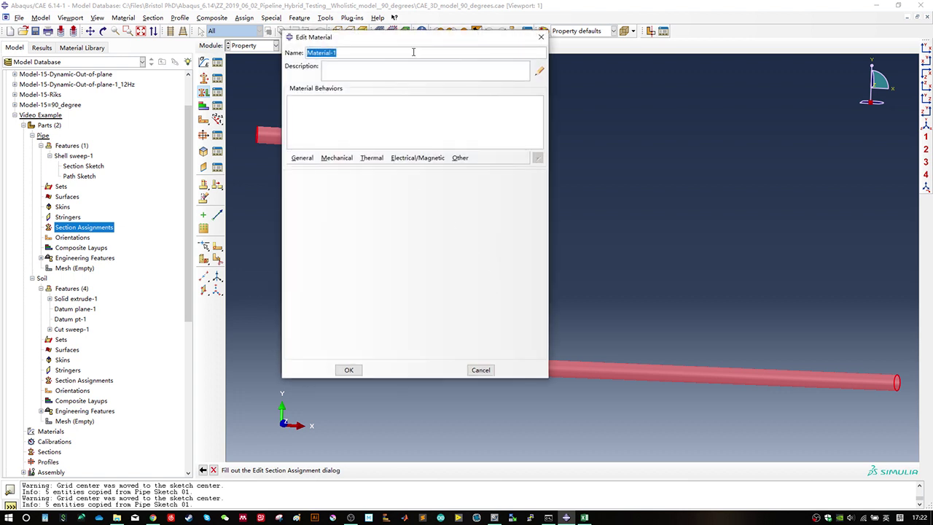
{"action": "type", "text": "Pipe"}
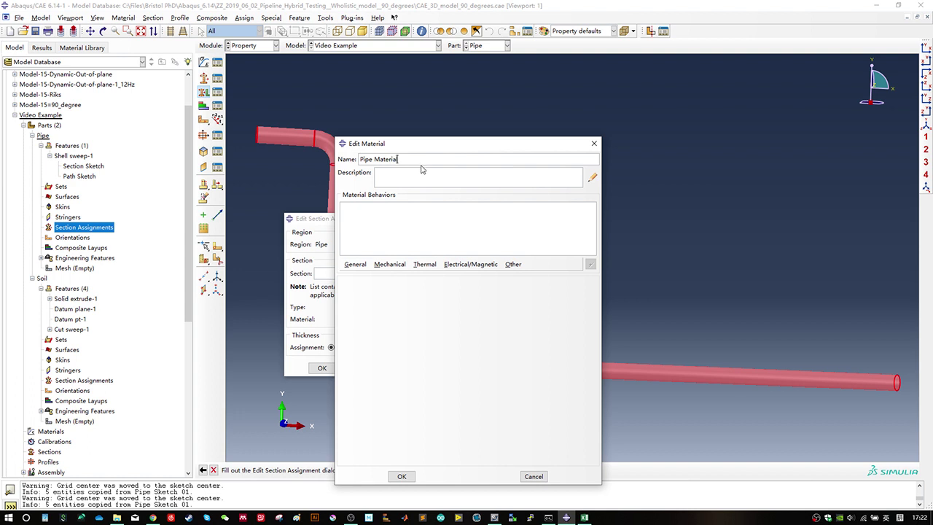
{"action": "left_click", "coordinate": [356, 263]}
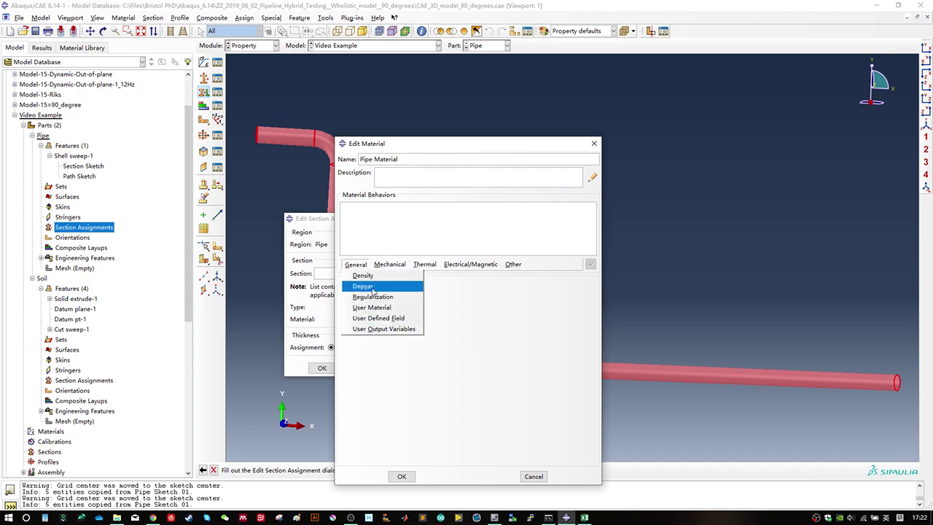
{"action": "left_click", "coordinate": [364, 276]}
{"action": "left_click", "coordinate": [379, 367]}
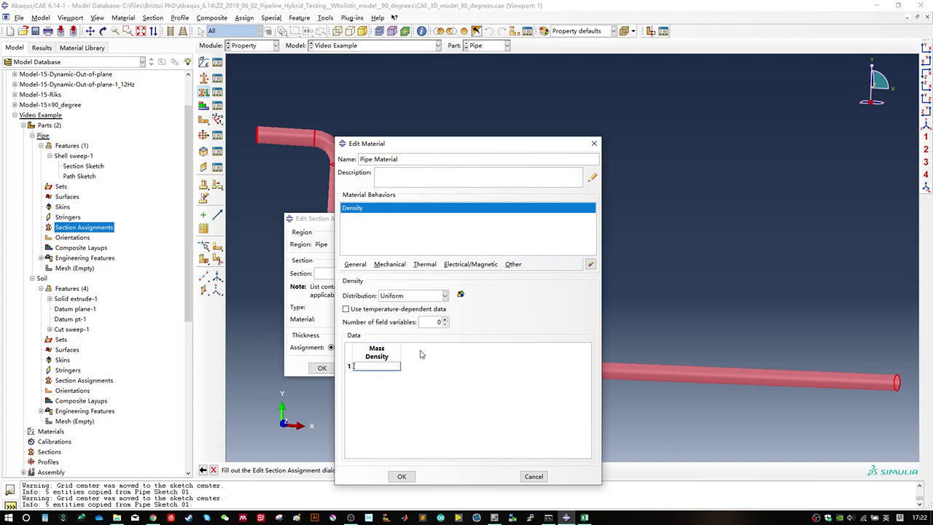
Step: Switch to the Properties workbook in Excel and review the Soil Material and Steel Material sheets, especially the Steel Bilinear table
{"action": "key", "text": "alt+Tab"}
{"action": "left_click", "coordinate": [433, 244]}
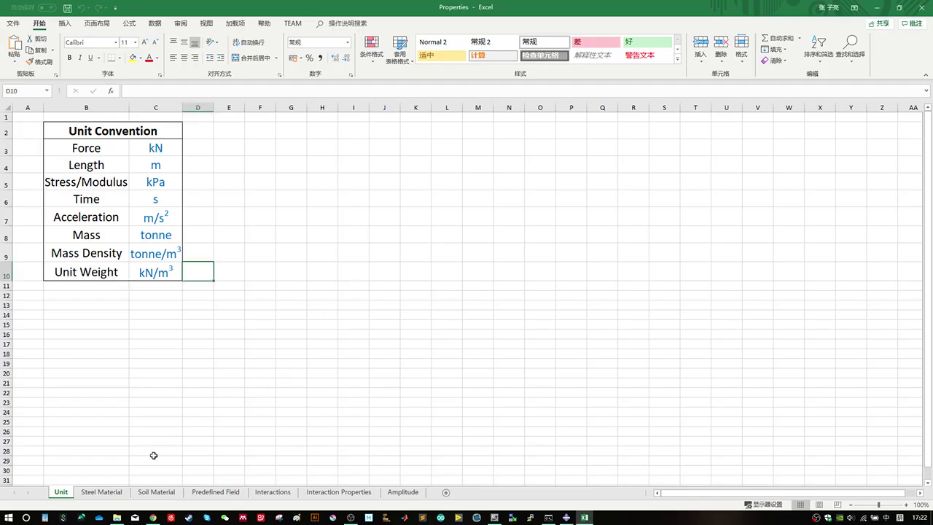
{"action": "left_click", "coordinate": [166, 492]}
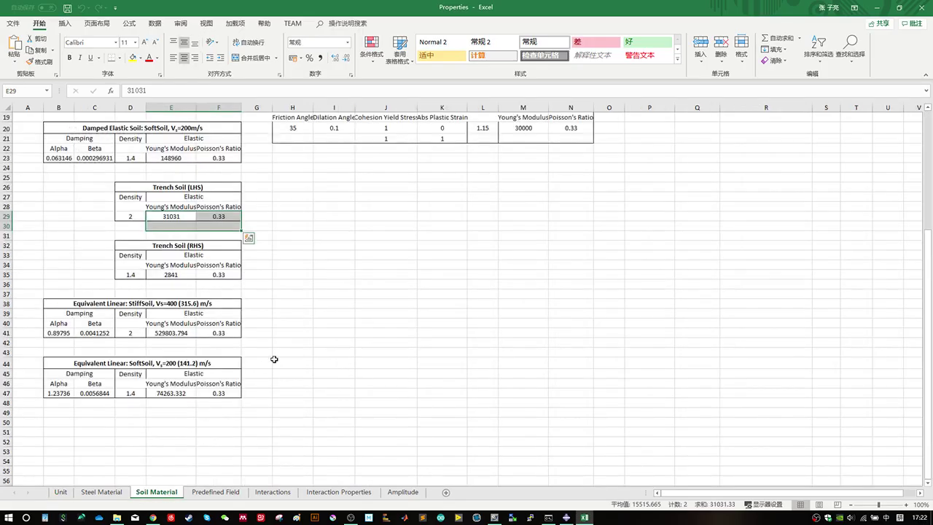
{"action": "scroll", "coordinate": [272, 358], "scroll_direction": "up", "scroll_amount": 6}
{"action": "left_click", "coordinate": [303, 399]}
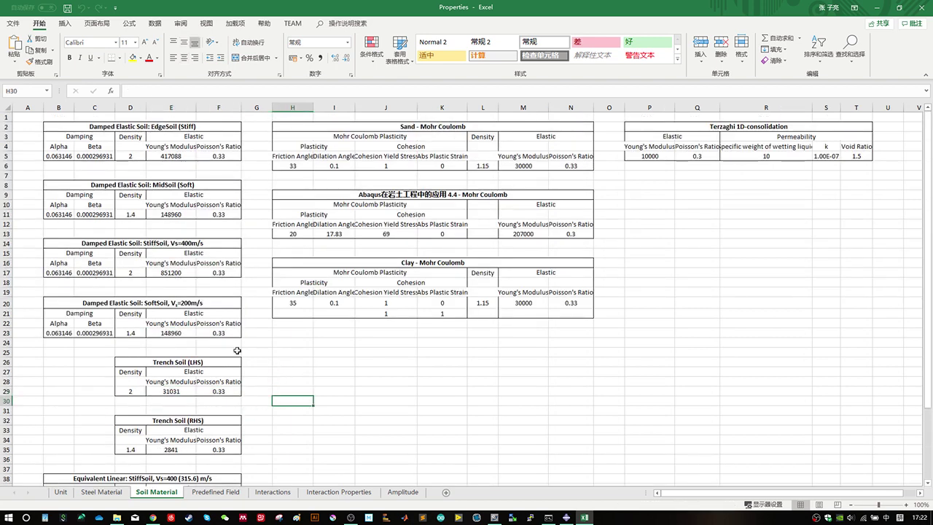
{"action": "left_click", "coordinate": [113, 494]}
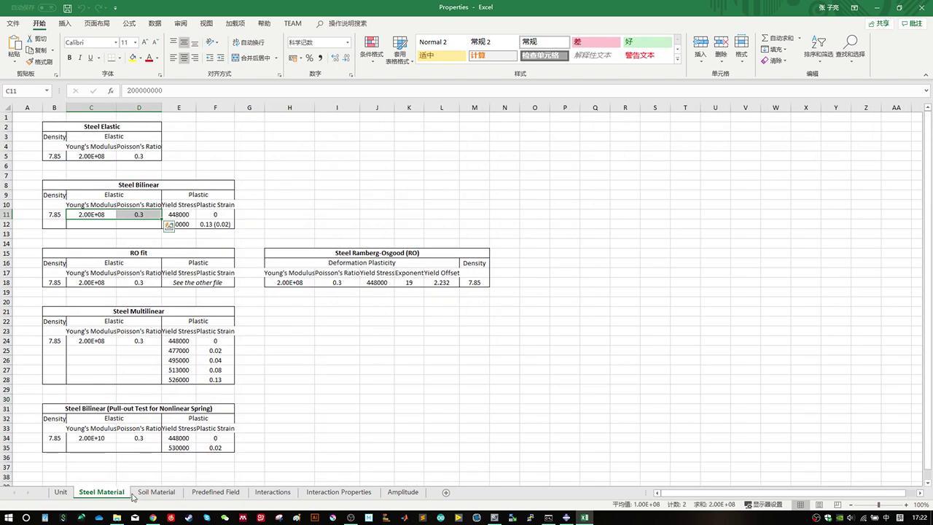
{"action": "left_click", "coordinate": [270, 198]}
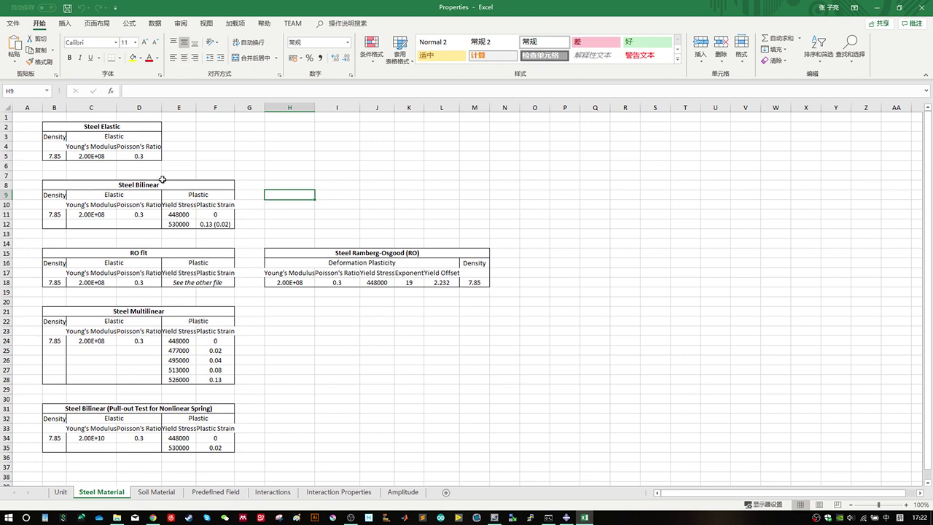
{"action": "left_click_drag", "start_coordinate": [51, 185], "coordinate": [219, 223]}
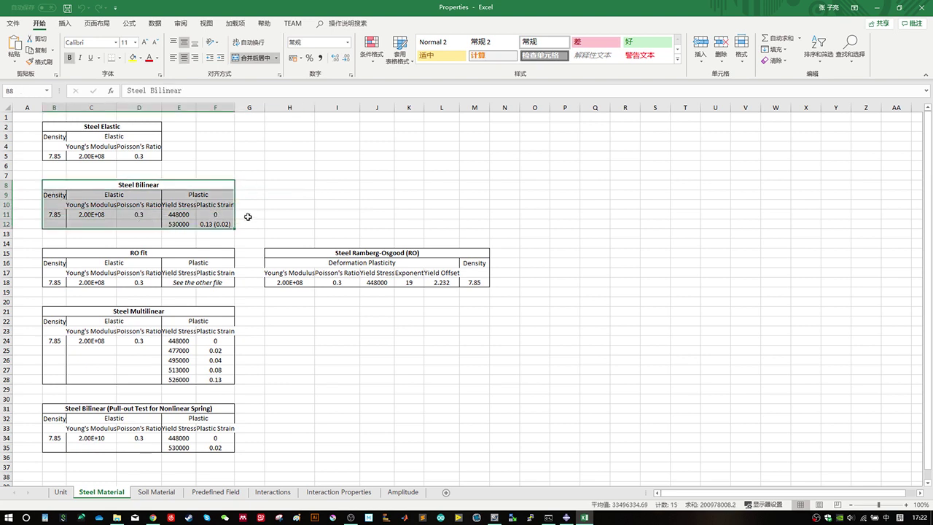
{"action": "left_click", "coordinate": [78, 238]}
Step: Copy the Steel Bilinear density of 7.85 and enter it as Pipe Material's mass density in Abaqus/CAE
{"action": "left_click", "coordinate": [59, 214]}
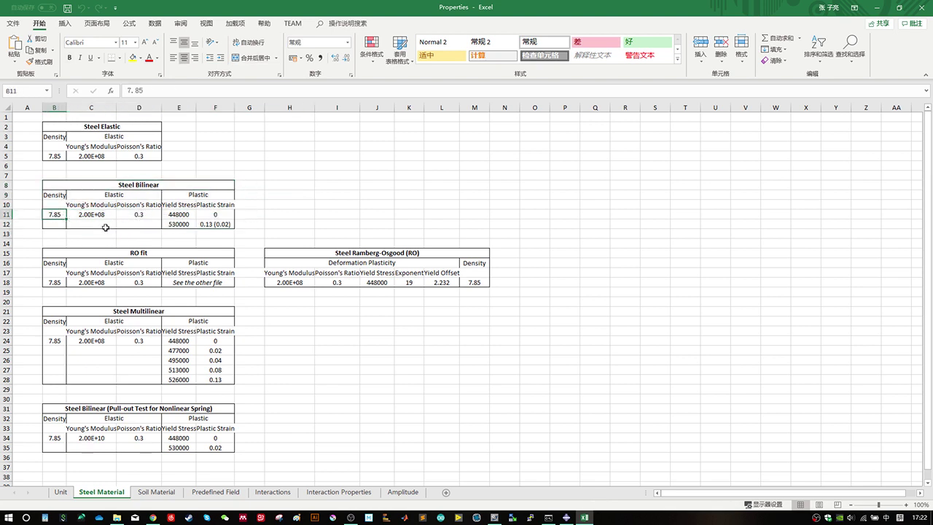
{"action": "key", "text": "ctrl+c"}
{"action": "key", "text": "alt+Tab"}
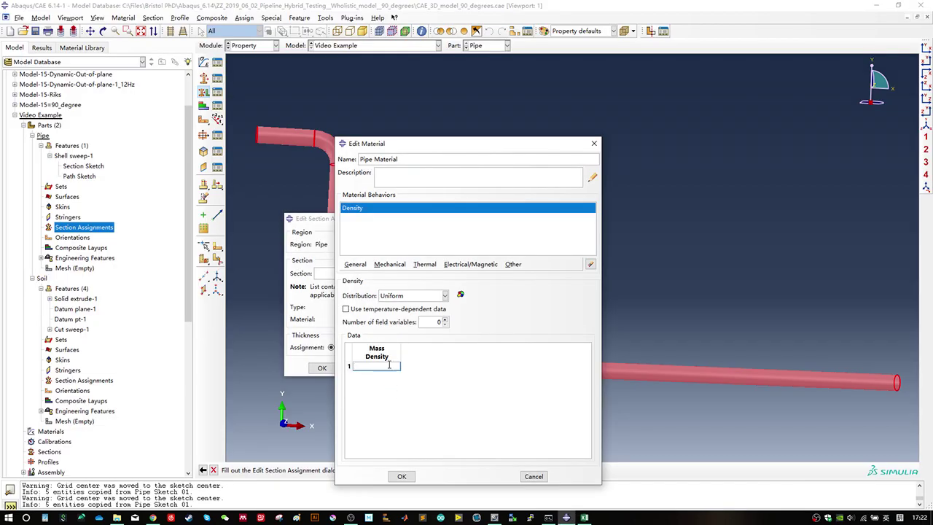
{"action": "key", "text": "ctrl+v"}
Step: Switch back to the Excel workbook and check the mass density unit in the Unit Convention table
{"action": "key", "text": "alt+Tab"}
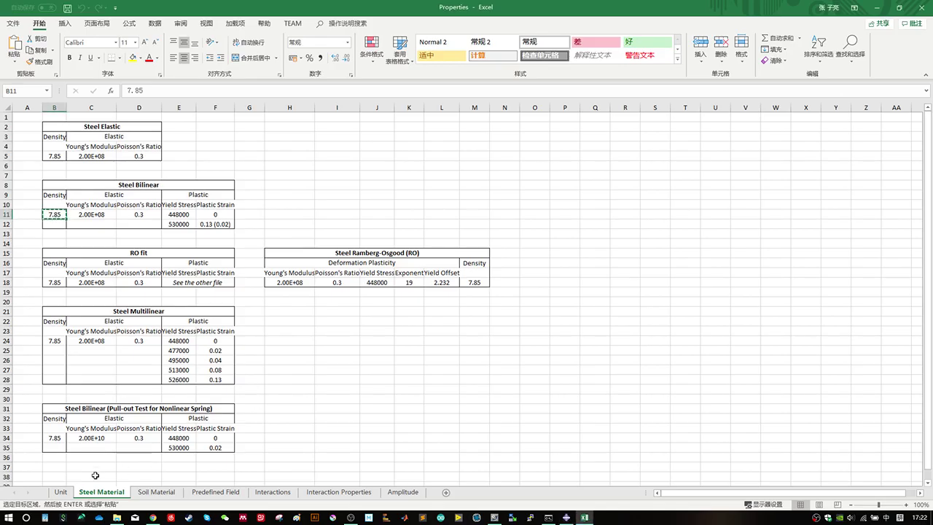
{"action": "left_click", "coordinate": [62, 491]}
{"action": "left_click", "coordinate": [155, 254]}
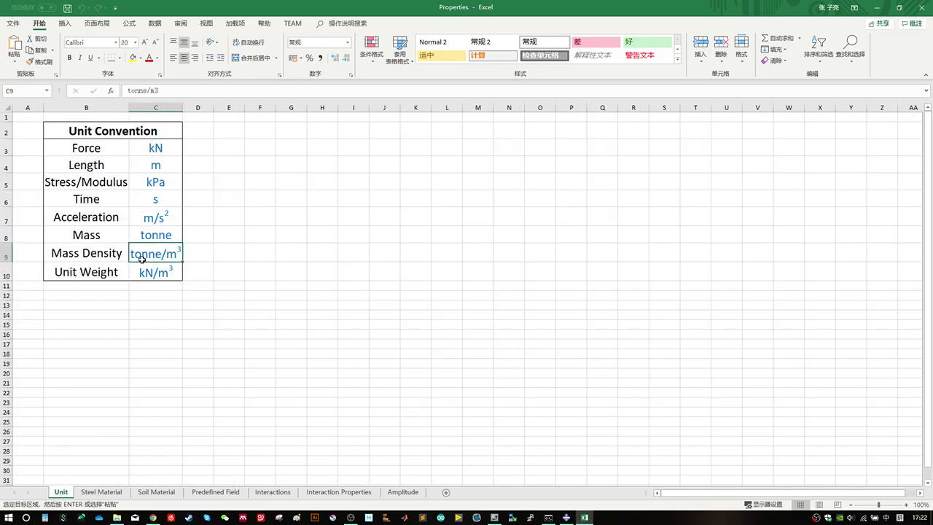
Step: Add isotropic Elastic behavior to Pipe Material in Abaqus/CAE with the Steel Bilinear Young's modulus 2.00E+08 and Poisson's ratio 0.3
{"action": "left_click", "coordinate": [102, 492]}
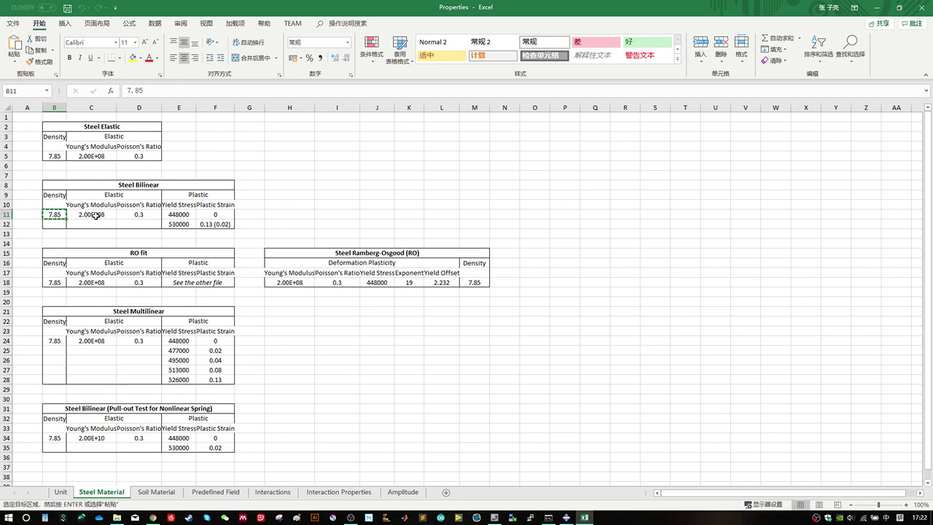
{"action": "left_click_drag", "start_coordinate": [95, 216], "coordinate": [137, 215]}
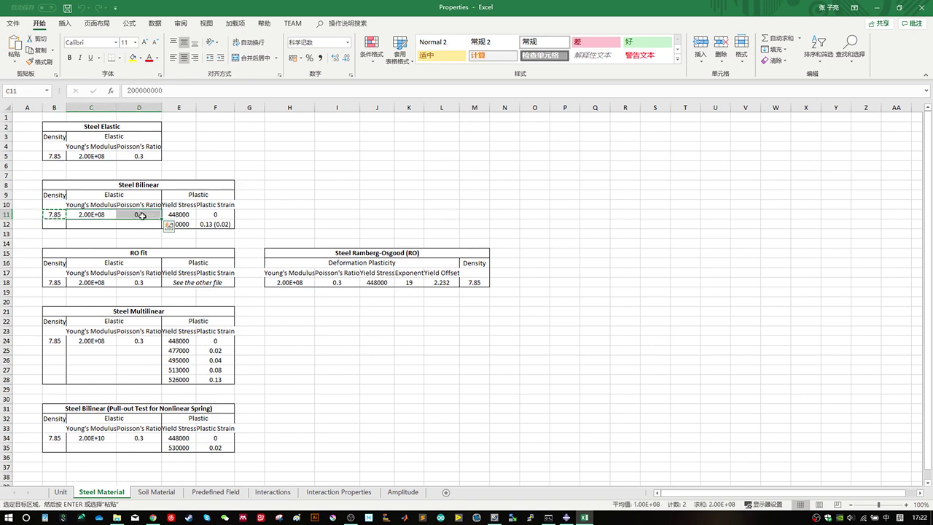
{"action": "key", "text": "alt+Tab"}
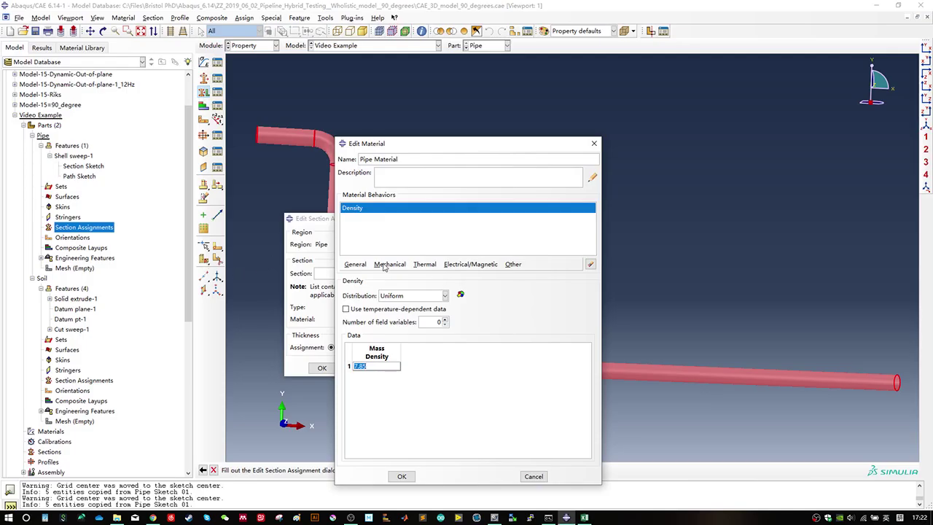
{"action": "left_click", "coordinate": [384, 266]}
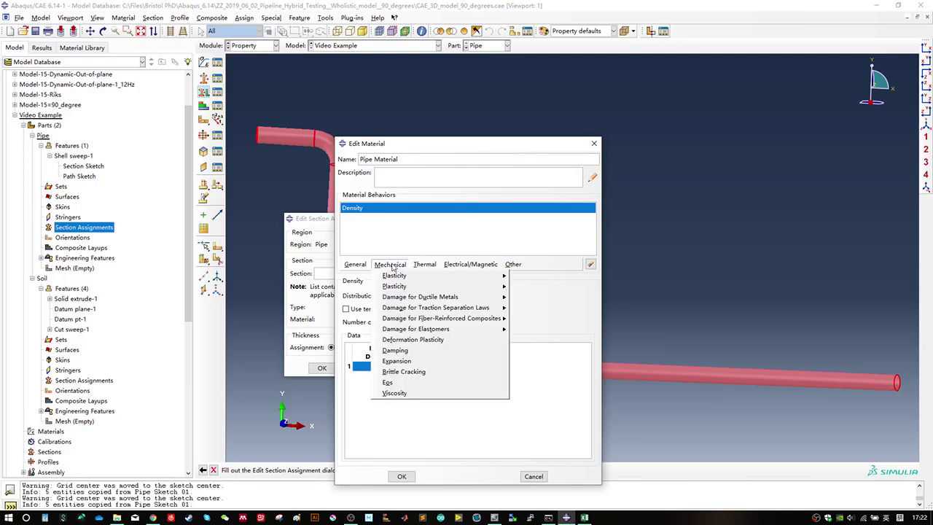
{"action": "left_click", "coordinate": [528, 276]}
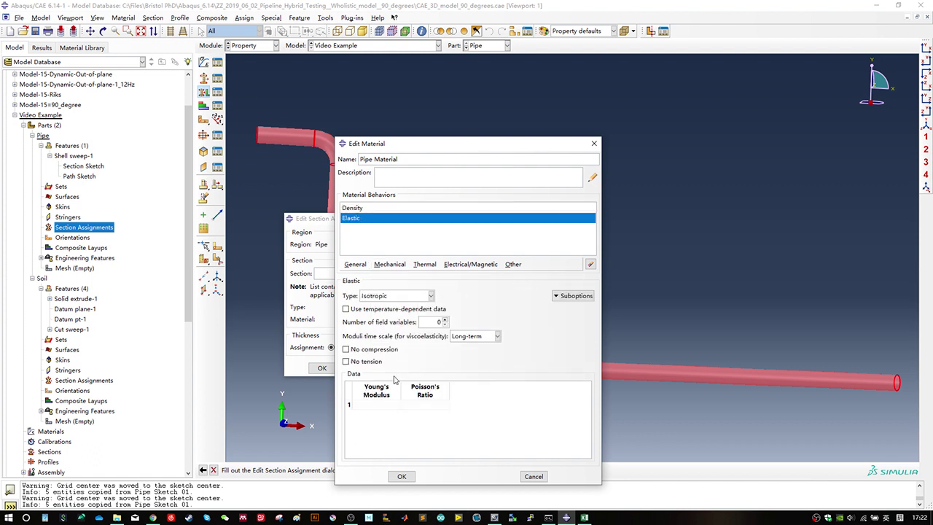
{"action": "left_click", "coordinate": [374, 404]}
{"action": "key", "text": "ctrl+v"}
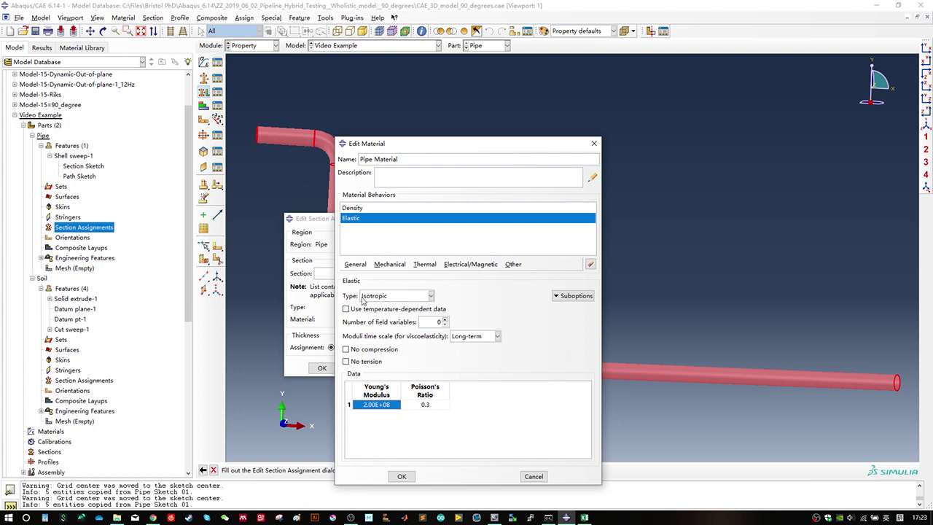
{"action": "left_click", "coordinate": [394, 297]}
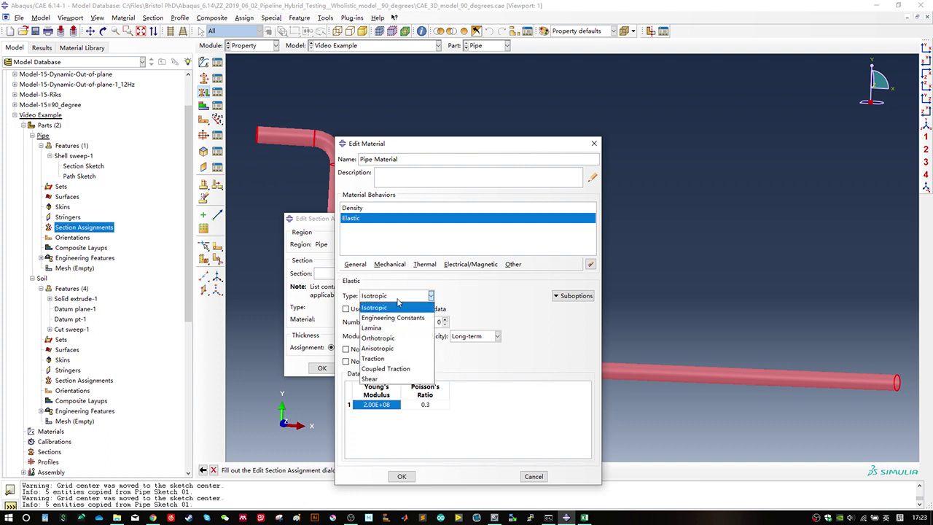
{"action": "left_click", "coordinate": [400, 312]}
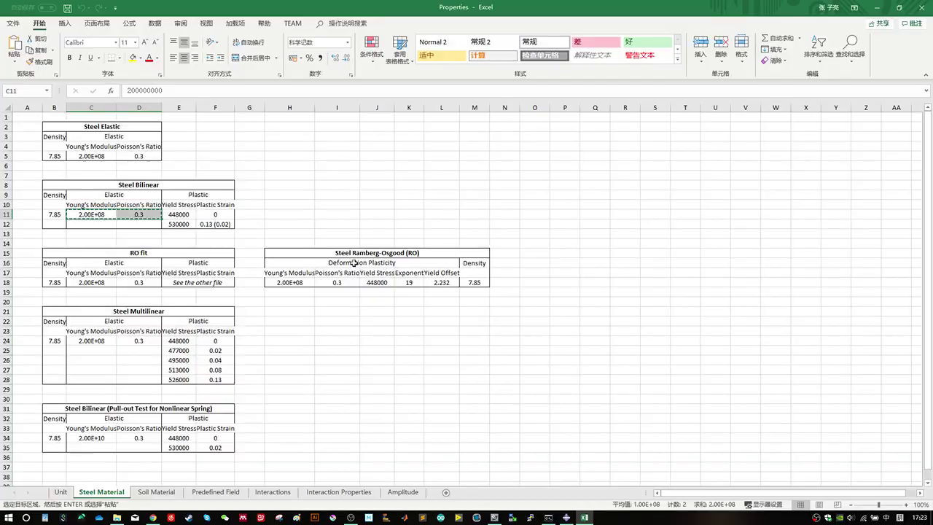
Step: Switch to Excel and copy the Steel Bilinear yield stress and plastic strain cells, rows 448000 and 530000
{"action": "key", "text": "alt+Tab"}
{"action": "left_click", "coordinate": [188, 195]}
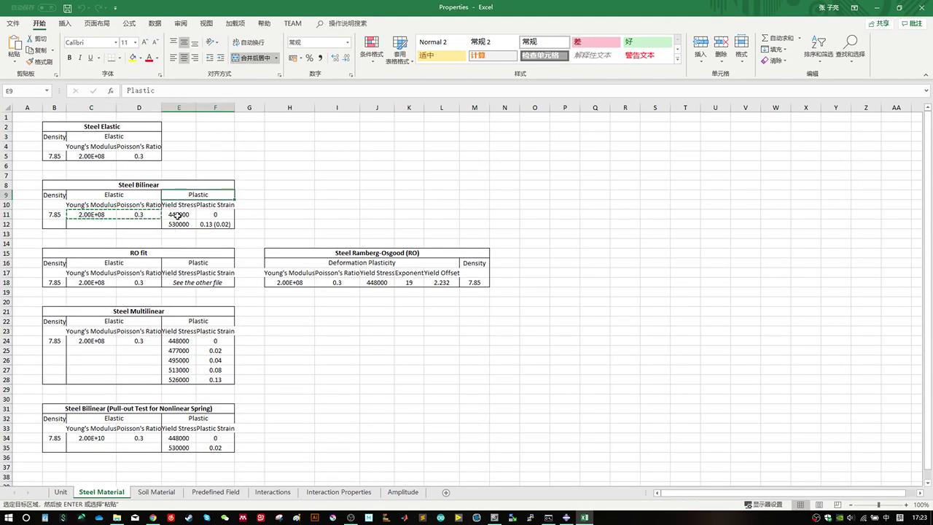
{"action": "left_click_drag", "start_coordinate": [178, 215], "coordinate": [218, 225]}
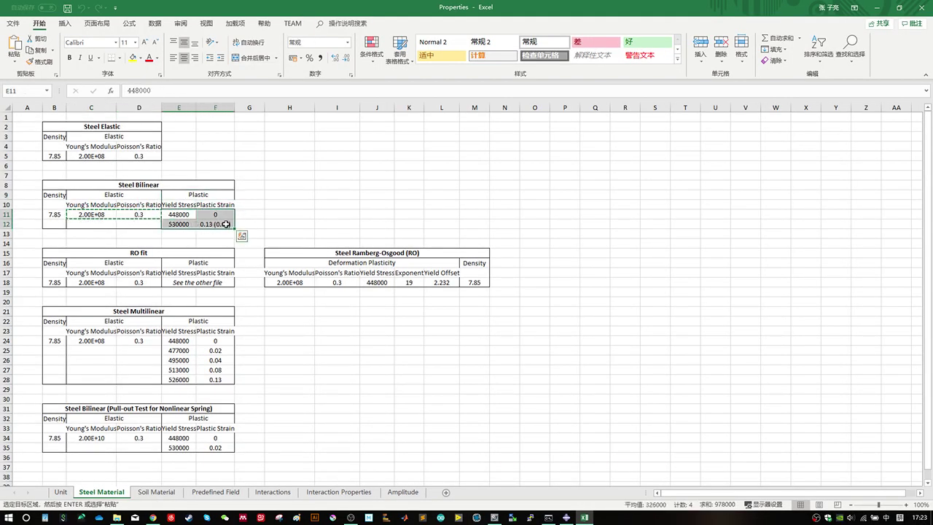
{"action": "key", "text": "ctrl+c"}
Step: Add isotropic Plastic behavior to Pipe Material in Abaqus/CAE, with yield stresses 448000 and 530000 at plastic strains 0 and 0.02
{"action": "key", "text": "alt+Tab"}
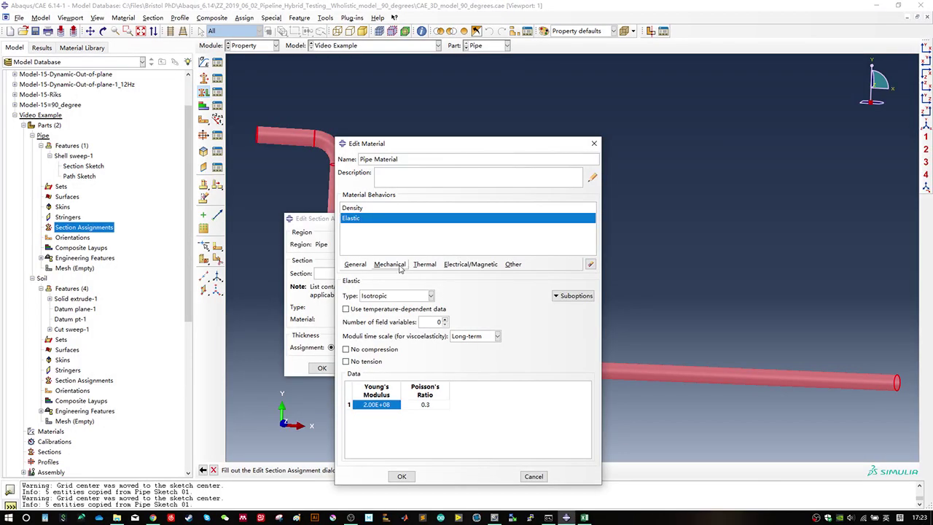
{"action": "left_click", "coordinate": [403, 266]}
{"action": "mouse_move", "coordinate": [404, 286]}
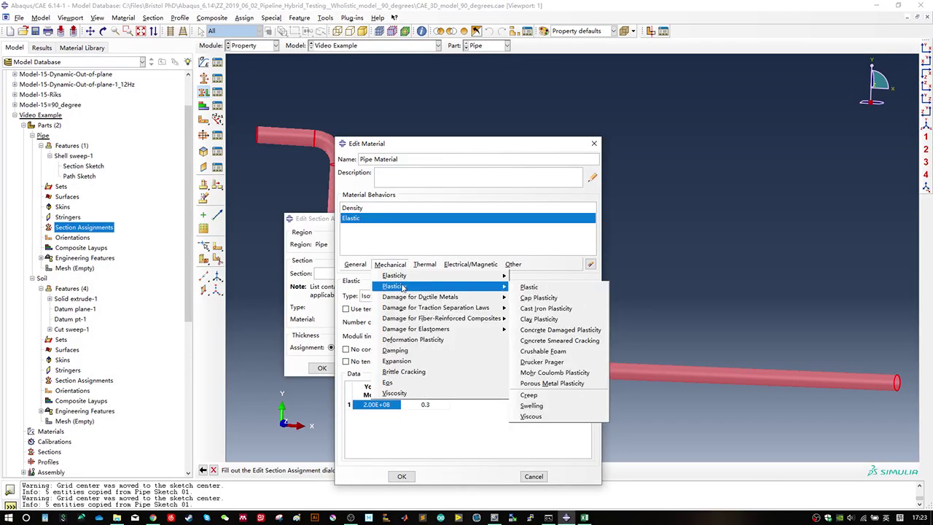
{"action": "left_click", "coordinate": [530, 287]}
{"action": "left_click", "coordinate": [385, 379]}
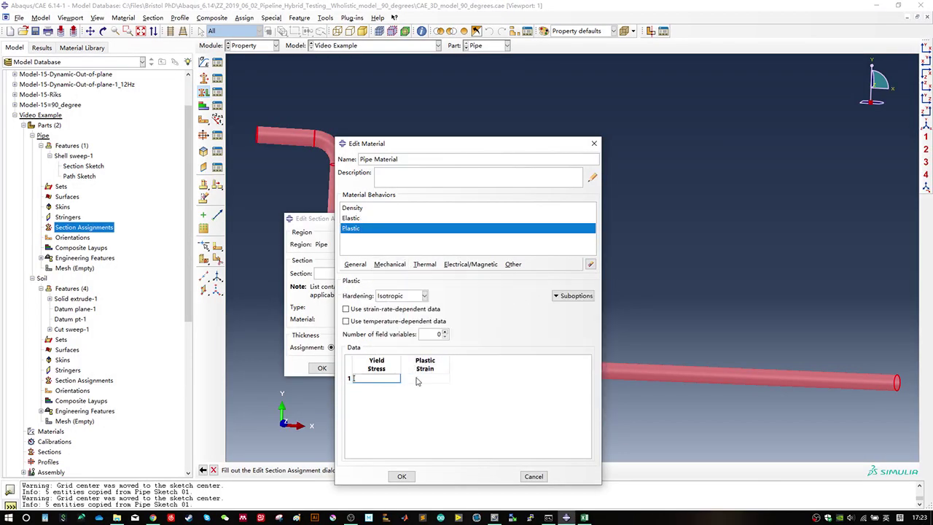
{"action": "key", "text": "ctrl+v"}
{"action": "left_click", "coordinate": [430, 388]}
{"action": "type", "text": "0.0"}
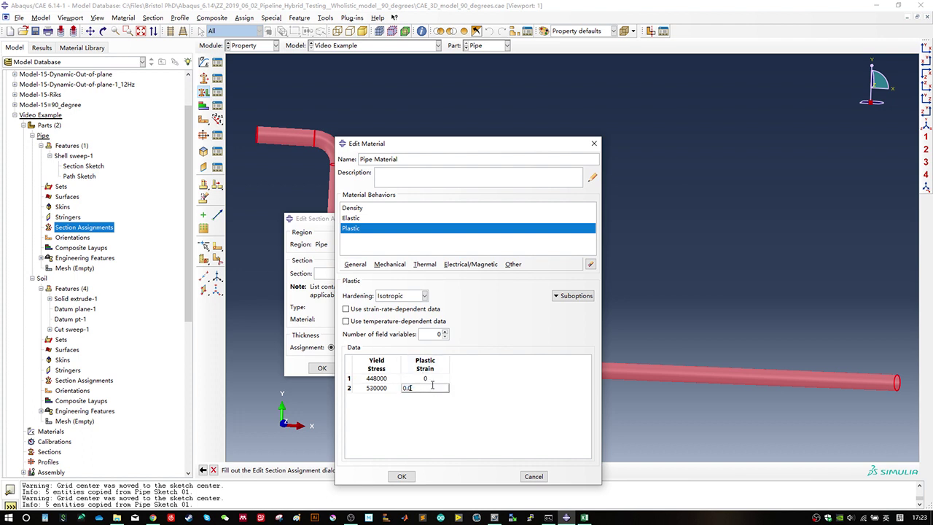
{"action": "key", "text": "Return"}
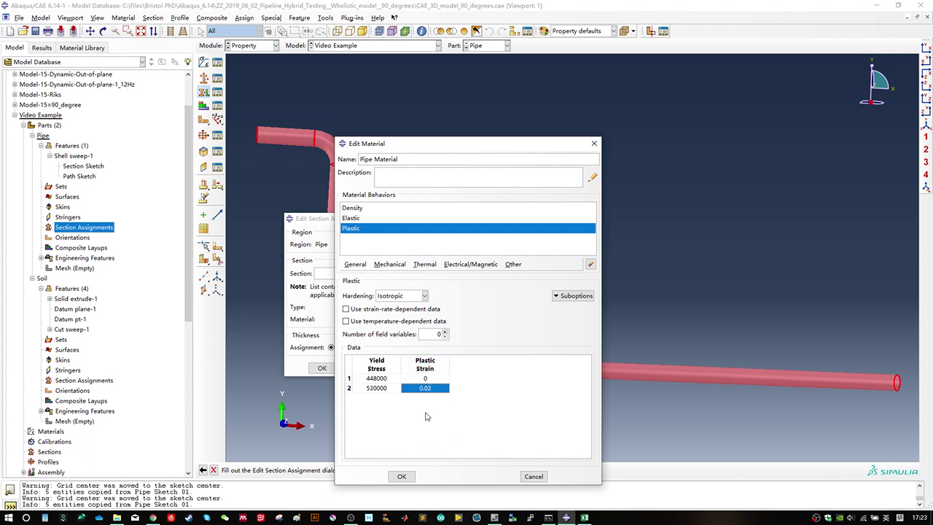
{"action": "left_click", "coordinate": [401, 476]}
Step: Choose Pipe Material for the solid homogeneous Pipe Section and finish creating the section
{"action": "left_click", "coordinate": [480, 268]}
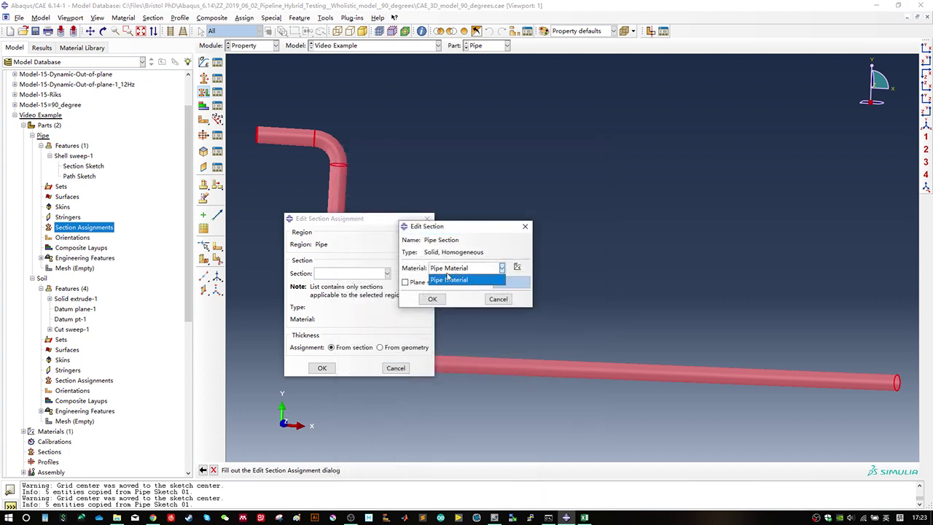
{"action": "left_click", "coordinate": [451, 281]}
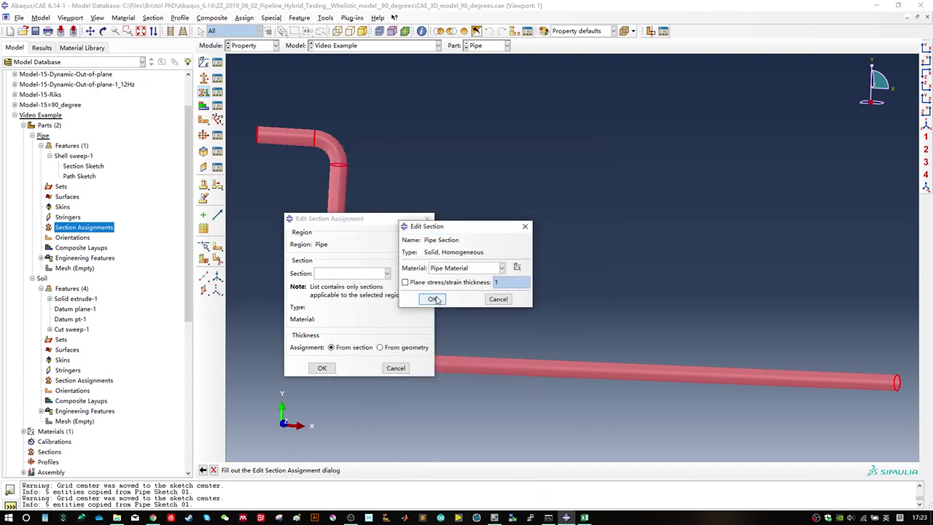
{"action": "left_click", "coordinate": [433, 299]}
{"action": "left_click", "coordinate": [388, 273]}
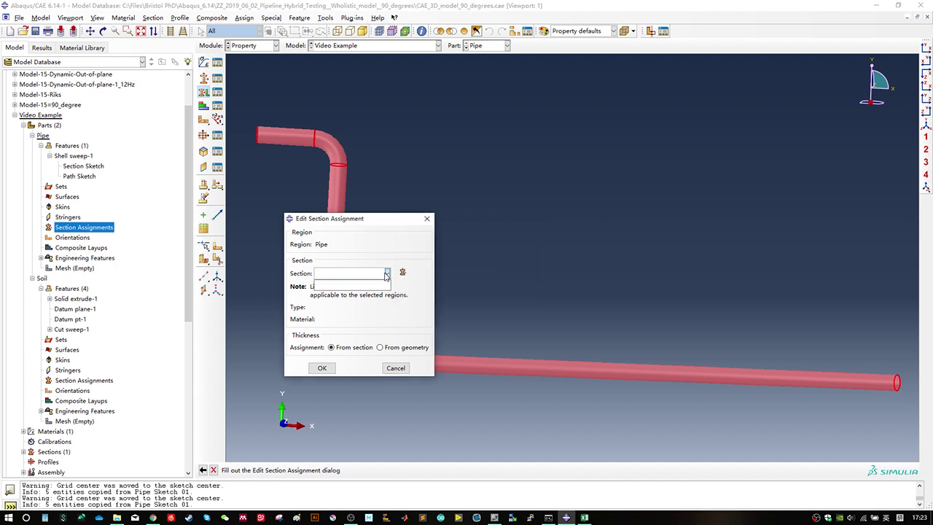
{"action": "left_click", "coordinate": [392, 275]}
{"action": "left_click", "coordinate": [402, 272]}
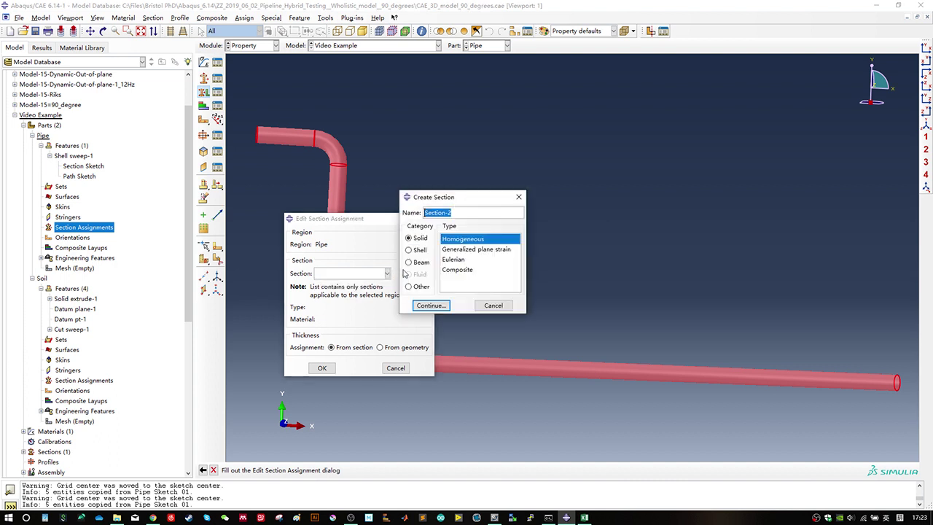
{"action": "left_click", "coordinate": [493, 305]}
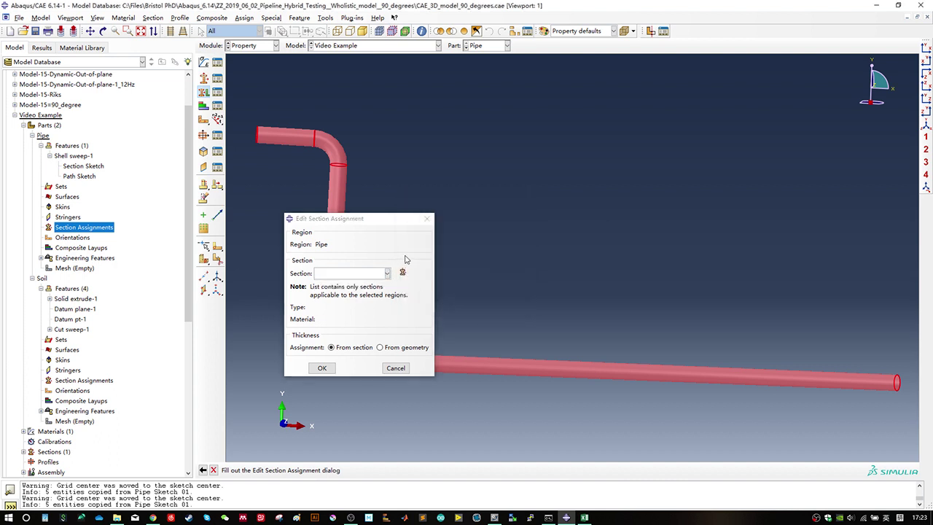
{"action": "left_click", "coordinate": [387, 274]}
{"action": "left_click", "coordinate": [373, 279]}
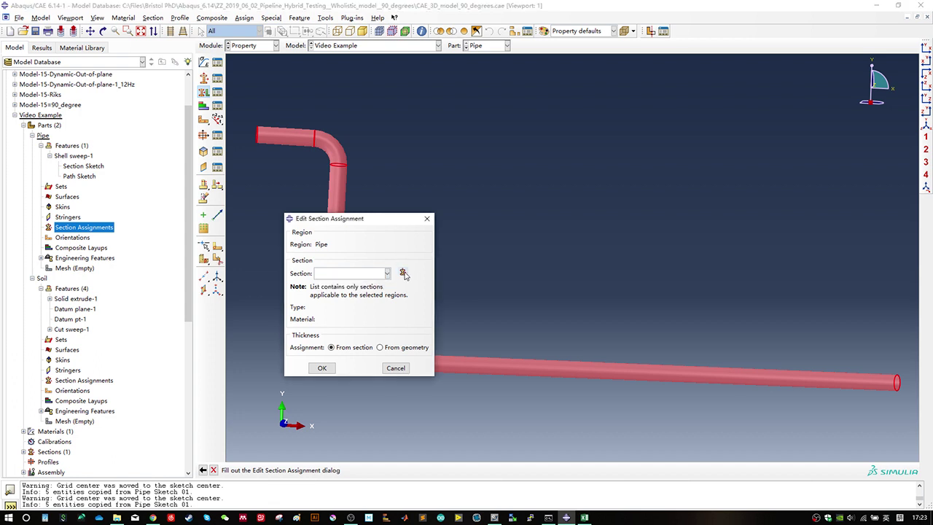
Step: Try to create another solid homogeneous section named Pipe Section from the section assignment
{"action": "left_click", "coordinate": [402, 271]}
{"action": "left_click", "coordinate": [458, 213]}
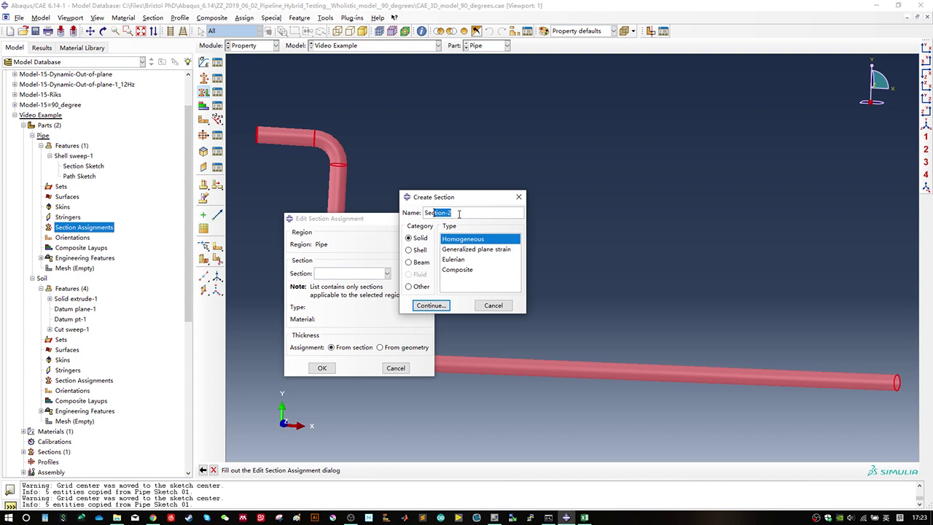
{"action": "type", "text": "Pipe"}
{"action": "left_click", "coordinate": [437, 305]}
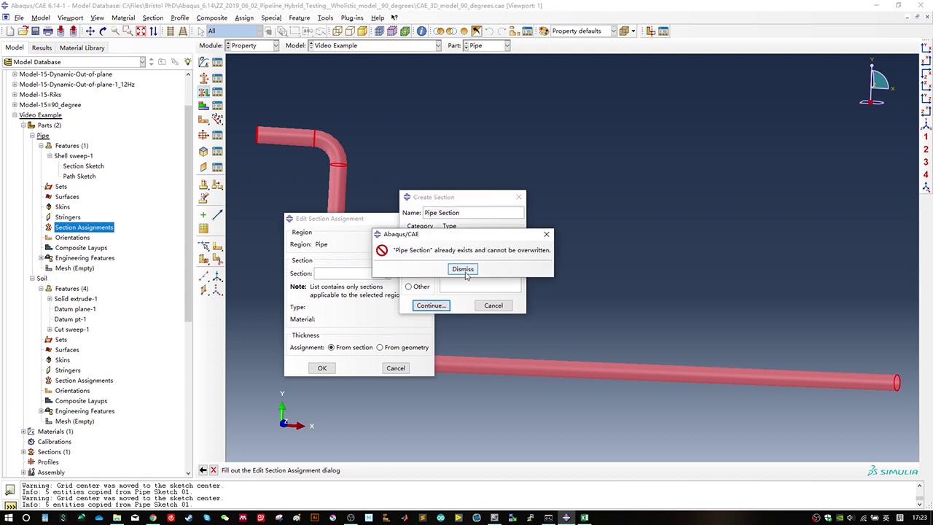
{"action": "left_click", "coordinate": [464, 269]}
{"action": "left_click", "coordinate": [492, 305]}
Step: Recheck the sections available for the Pipe region and abandon its section assignment
{"action": "left_click", "coordinate": [384, 276]}
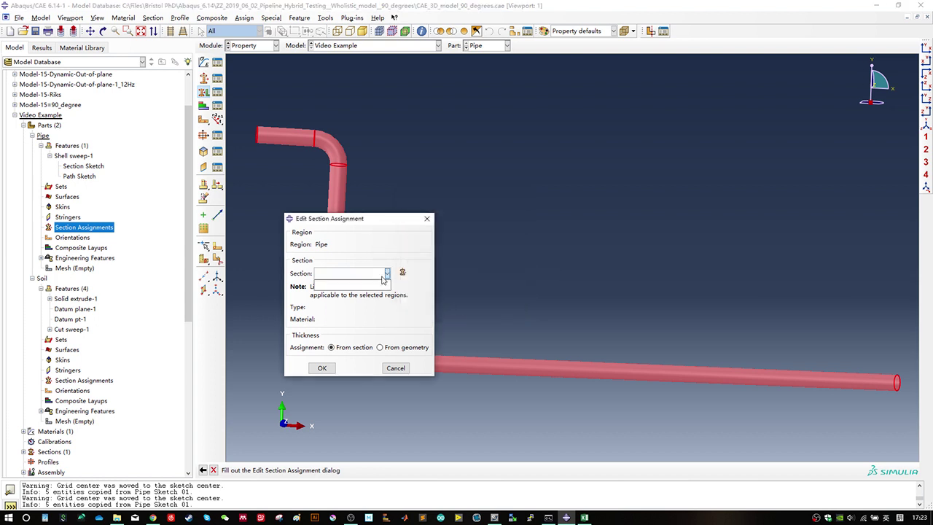
{"action": "left_click", "coordinate": [382, 278]}
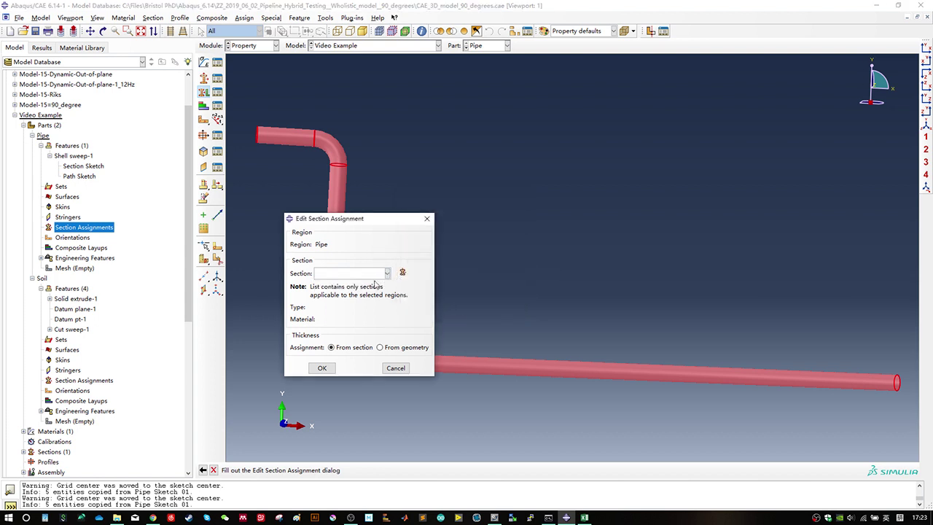
{"action": "key", "text": "Escape"}
{"action": "key", "text": "Escape"}
{"action": "key", "text": "Escape"}
{"action": "left_click", "coordinate": [356, 311]}
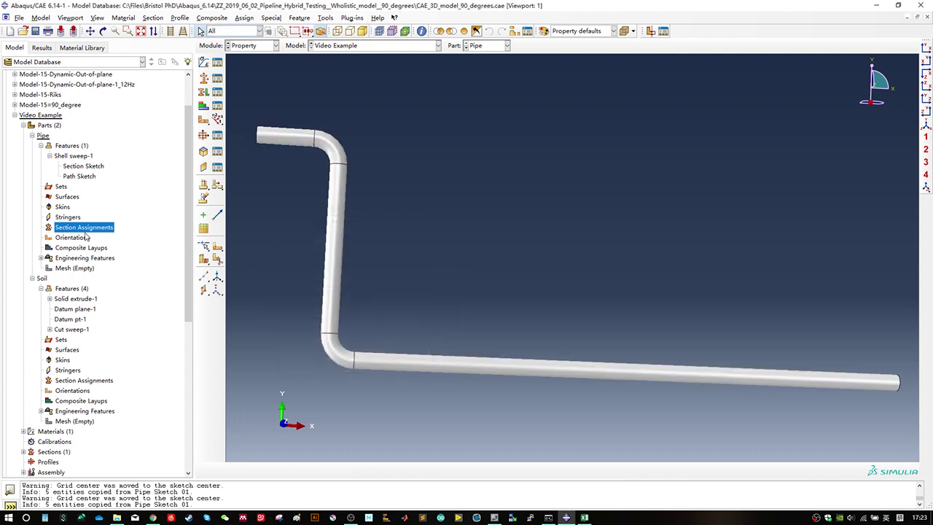
Step: Review the definition of the solid Pipe Section and delete it from the Video Example model
{"action": "scroll", "coordinate": [30, 320], "scroll_direction": "down", "scroll_amount": 5}
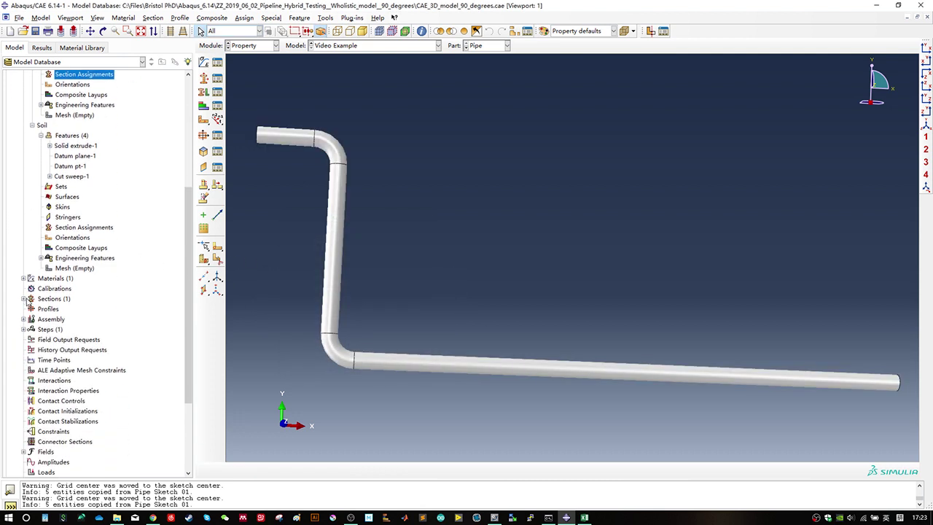
{"action": "left_click", "coordinate": [24, 298]}
{"action": "double_click", "coordinate": [54, 309]}
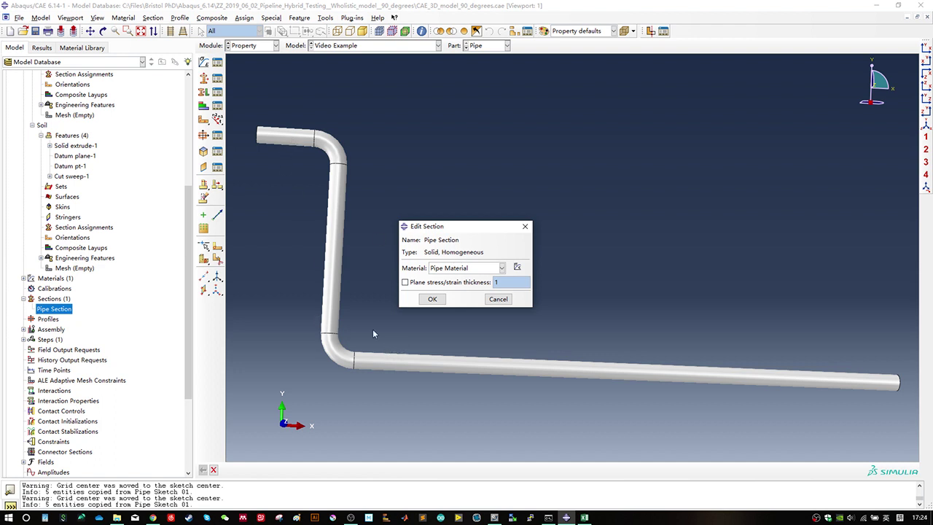
{"action": "left_click", "coordinate": [432, 299]}
{"action": "right_click", "coordinate": [58, 312]}
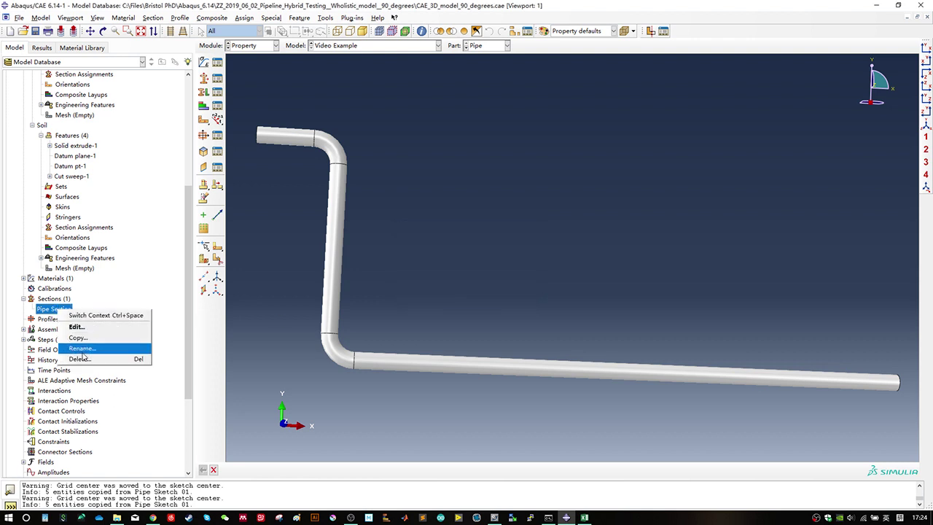
{"action": "left_click", "coordinate": [80, 361]}
{"action": "left_click", "coordinate": [439, 270]}
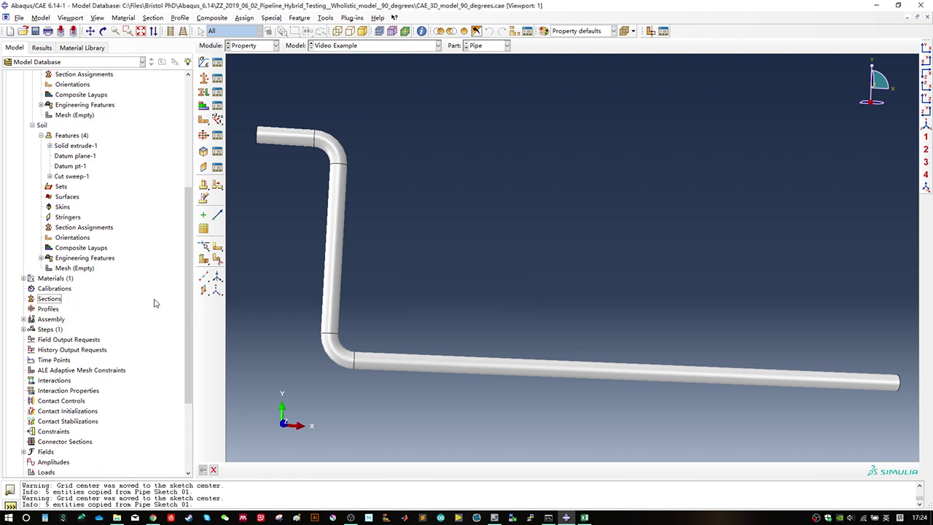
Step: Start a section assignment on the Pipe part, selecting the whole pipe as the region with a set named Pipe
{"action": "scroll", "coordinate": [110, 299], "scroll_direction": "up", "scroll_amount": 3}
{"action": "scroll", "coordinate": [86, 307], "scroll_direction": "up", "scroll_amount": 2}
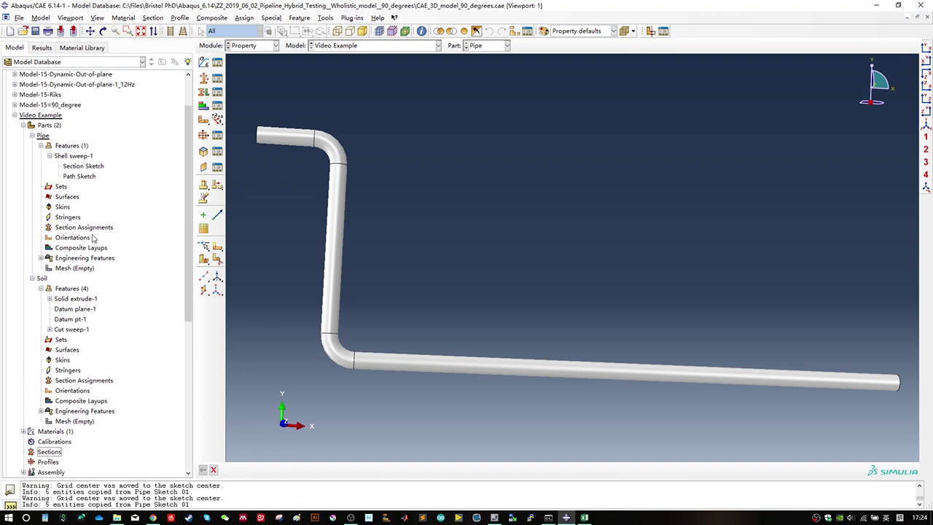
{"action": "double_click", "coordinate": [83, 226]}
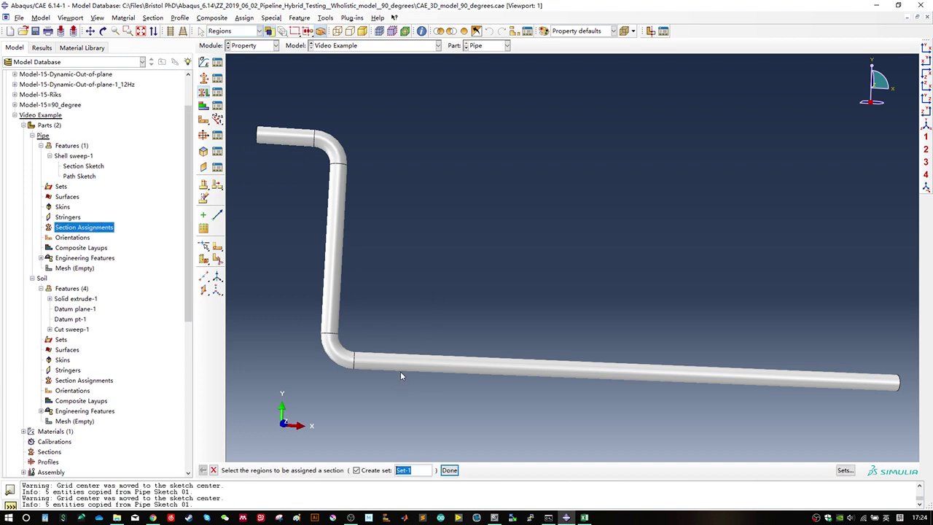
{"action": "left_click", "coordinate": [845, 470]}
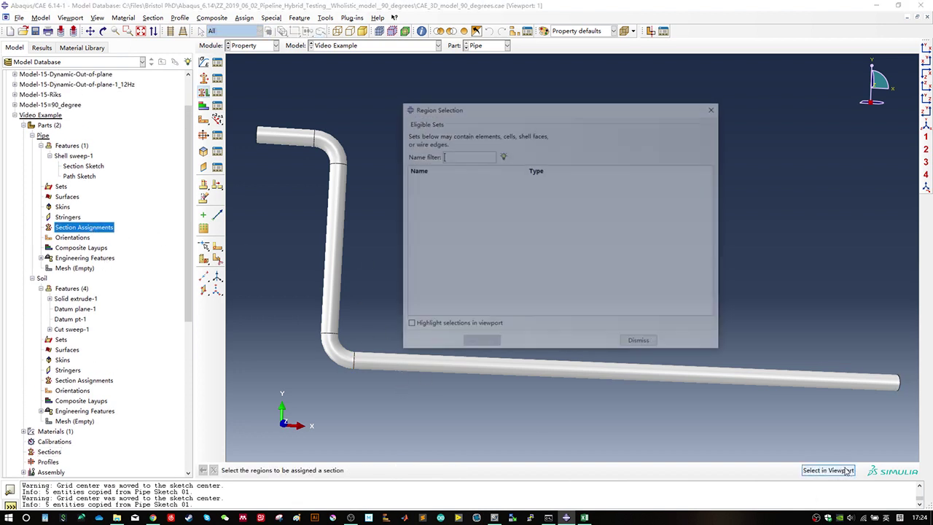
{"action": "left_click", "coordinate": [636, 339]}
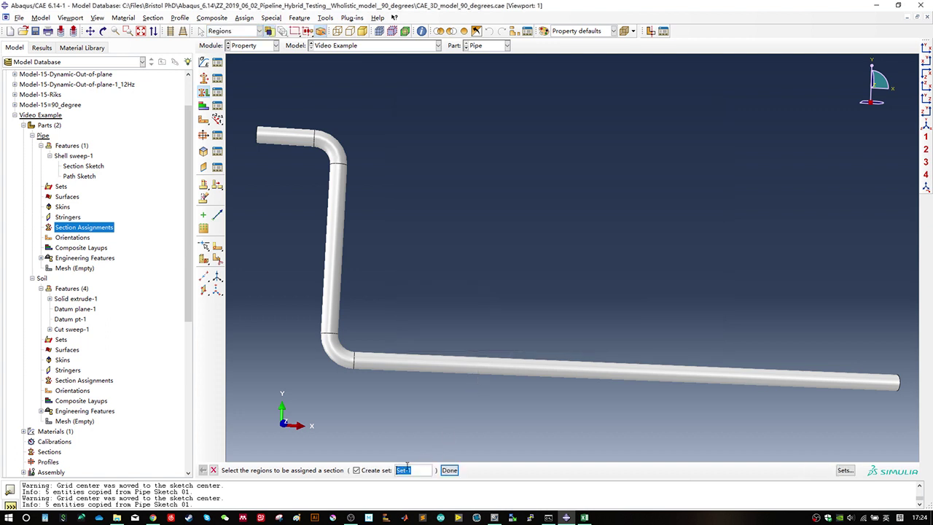
{"action": "left_click_drag", "start_coordinate": [237, 74], "coordinate": [912, 435]}
{"action": "type", "text": "Pipe"}
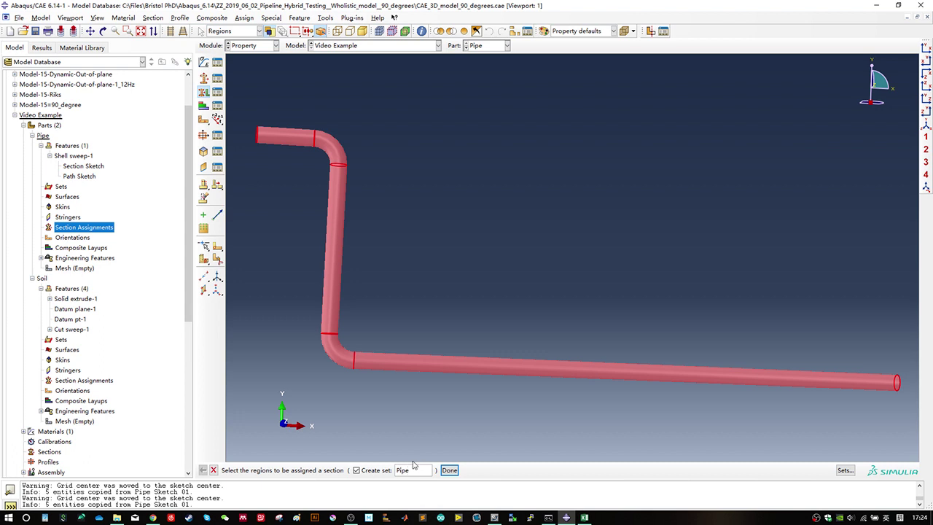
{"action": "left_click", "coordinate": [449, 470]}
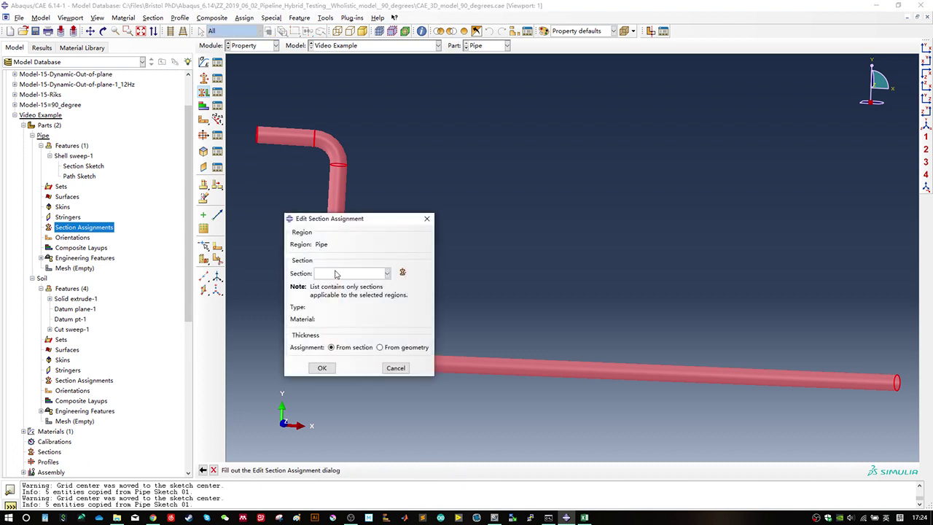
Step: Create a homogeneous shell section named Piep Section with shell thickness 0.01 and Pipe Material
{"action": "left_click", "coordinate": [401, 272]}
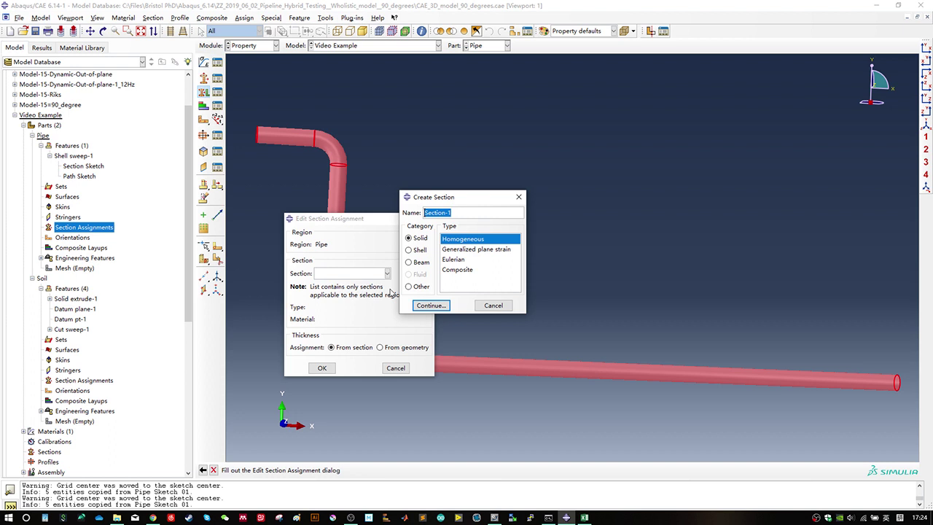
{"action": "left_click", "coordinate": [410, 251]}
{"action": "left_click_drag", "start_coordinate": [453, 213], "coordinate": [413, 221]}
{"action": "type", "text": "Piep"}
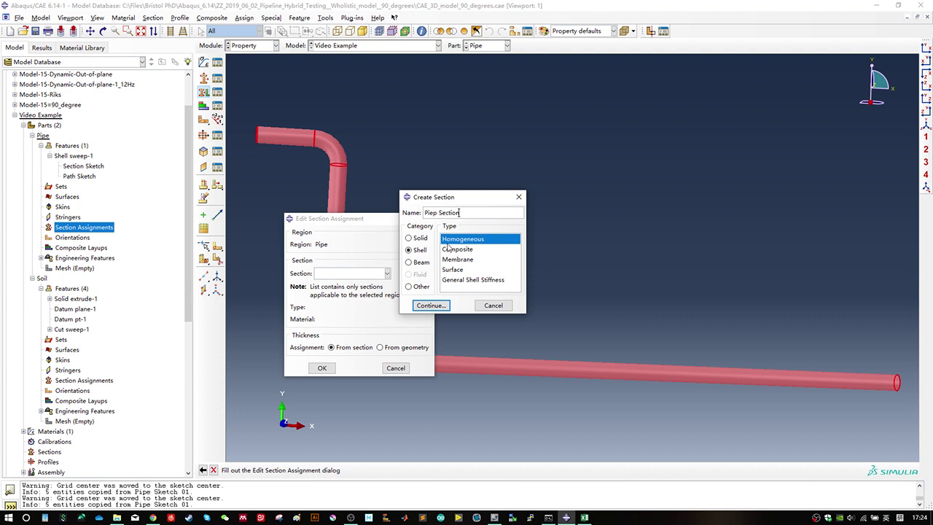
{"action": "left_click", "coordinate": [439, 306]}
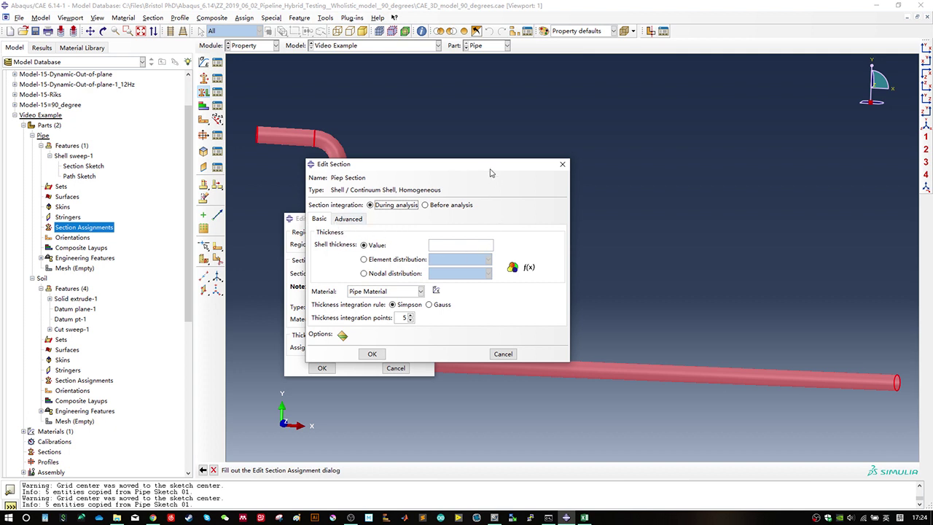
{"action": "left_click_drag", "start_coordinate": [490, 171], "coordinate": [541, 180]}
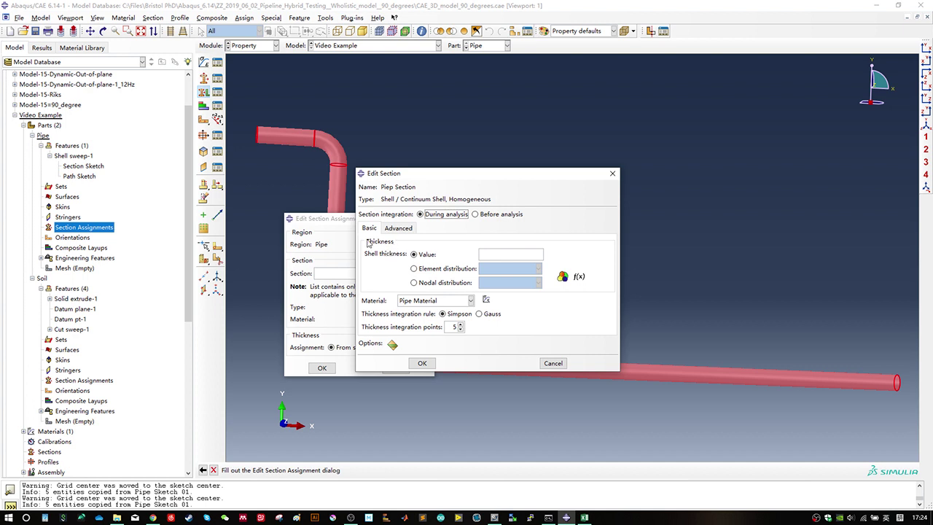
{"action": "left_click", "coordinate": [512, 252]}
{"action": "left_click", "coordinate": [470, 300]}
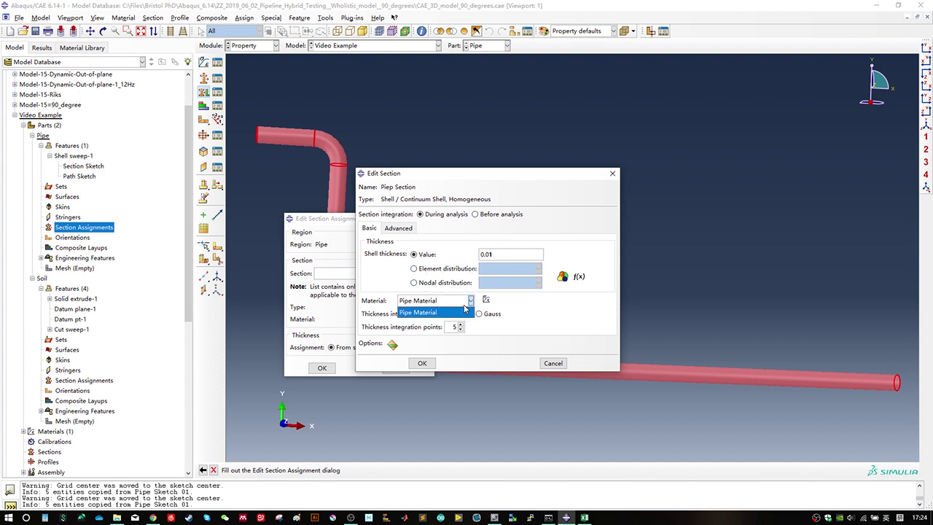
{"action": "left_click", "coordinate": [422, 315]}
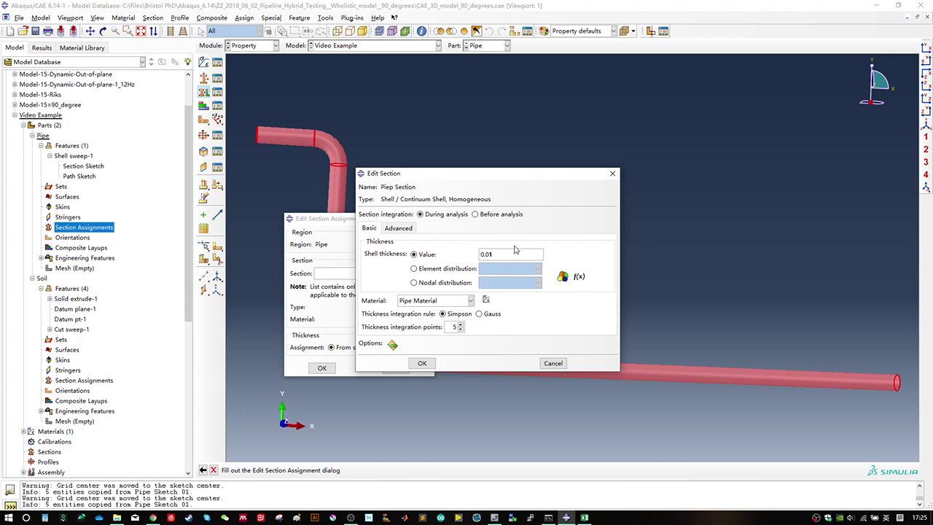
{"action": "left_click", "coordinate": [423, 363]}
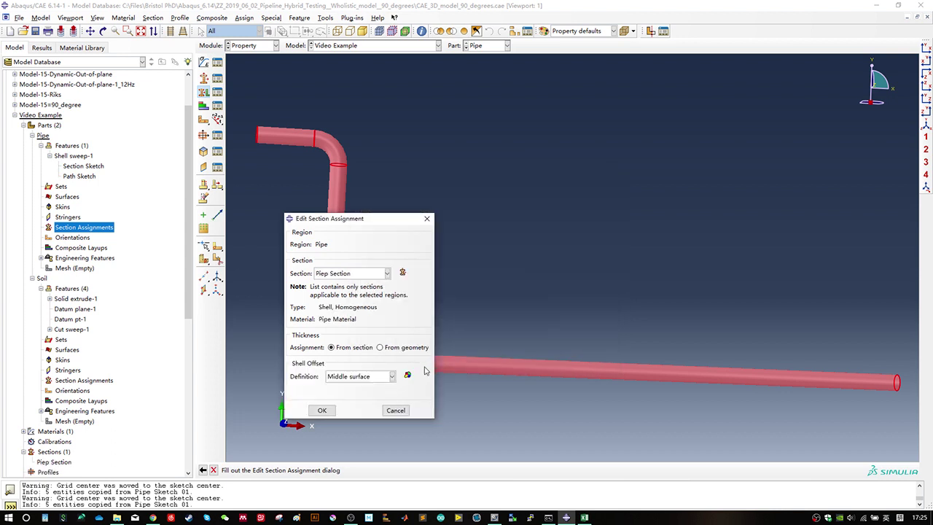
Step: Choose Piep Section for the Pipe region and set the shell offset definition to Bottom surface
{"action": "left_click", "coordinate": [380, 276]}
{"action": "left_click", "coordinate": [365, 285]}
{"action": "left_click", "coordinate": [348, 377]}
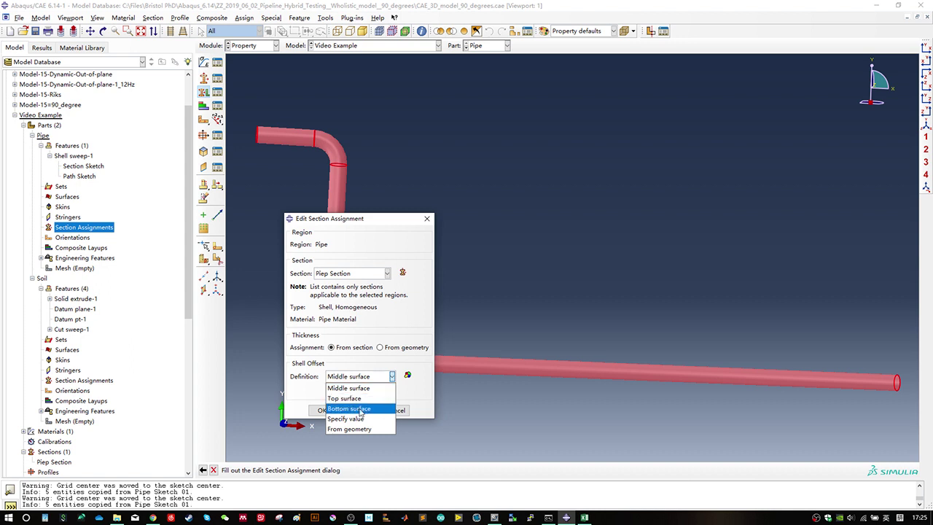
{"action": "left_click", "coordinate": [335, 409]}
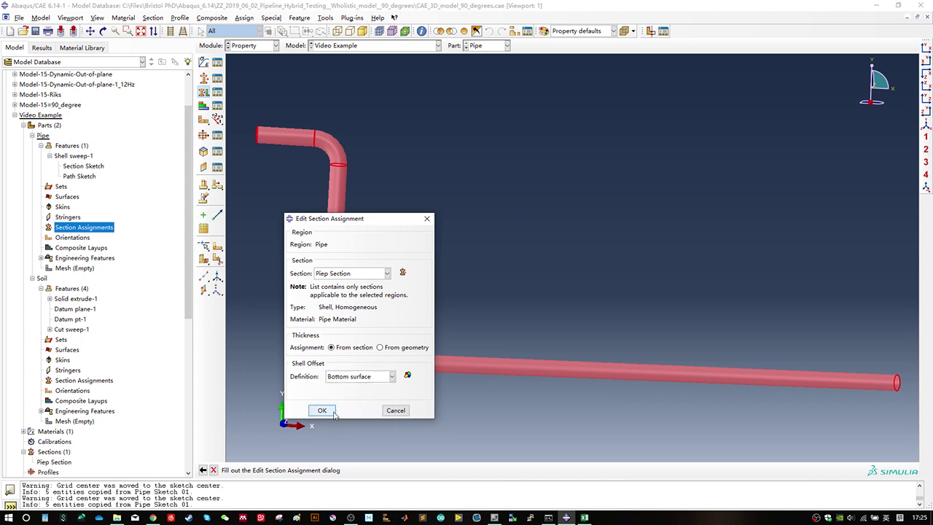
Step: Confirm the section assignment for the Pipe region and look closely at the open end of the pipe
{"action": "left_click", "coordinate": [330, 408]}
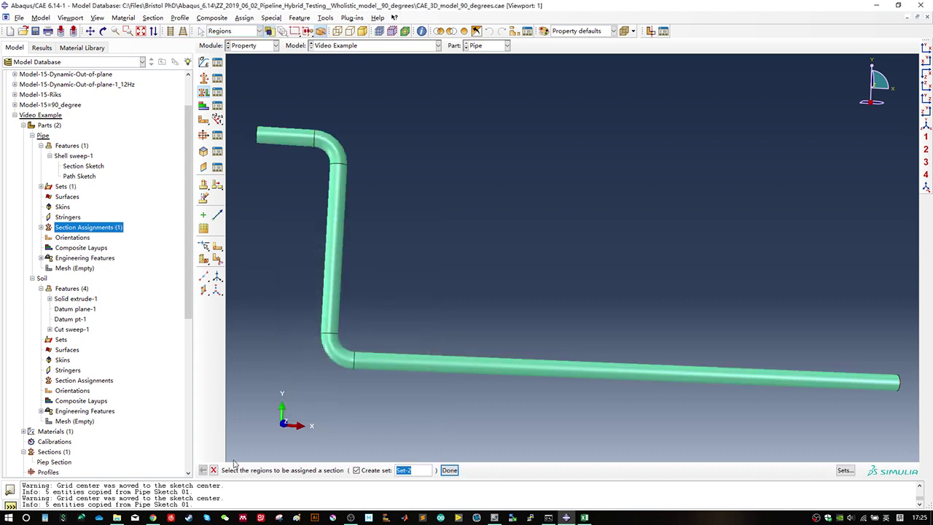
{"action": "left_click_drag", "start_coordinate": [369, 229], "coordinate": [510, 248], "text": "ctrl+alt"}
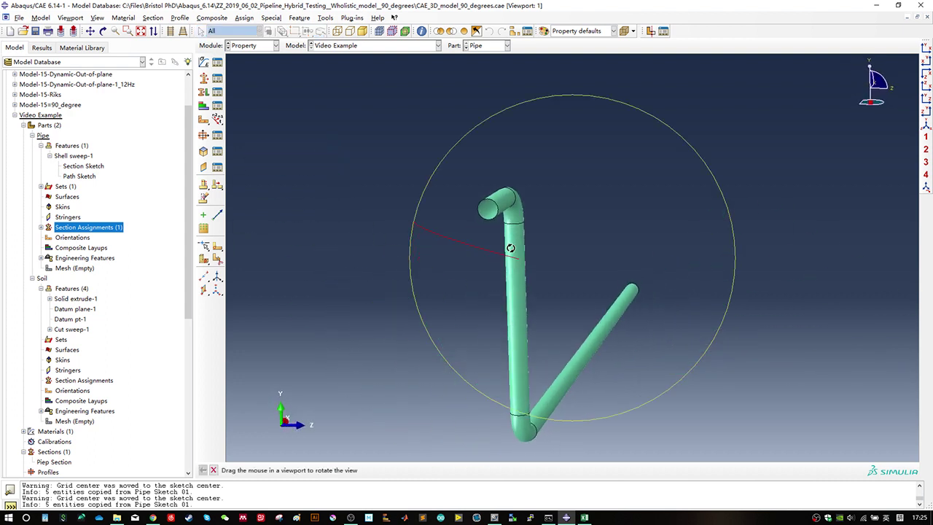
{"action": "scroll", "coordinate": [495, 215], "scroll_direction": "up", "scroll_amount": 5}
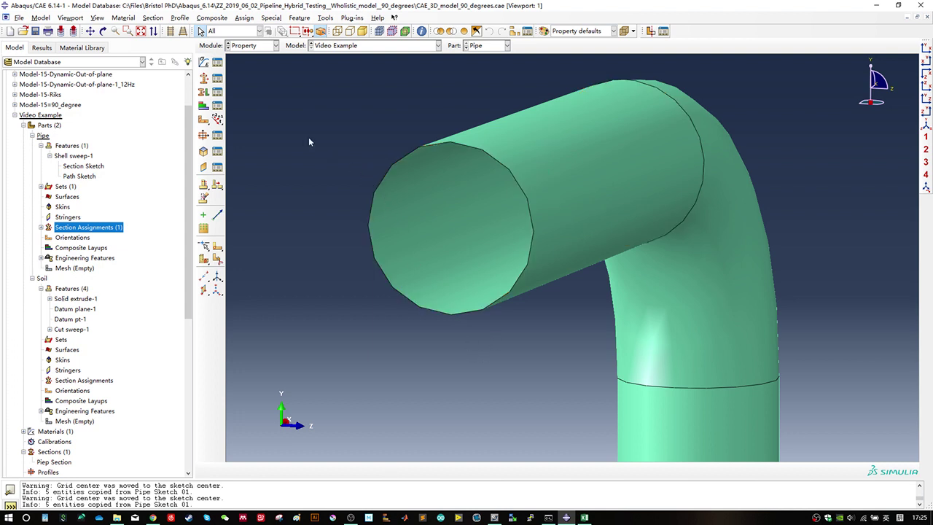
Step: Turn on rendering of beam profiles and shell thickness in the part display options and apply them to the pipe
{"action": "left_click", "coordinate": [98, 18]}
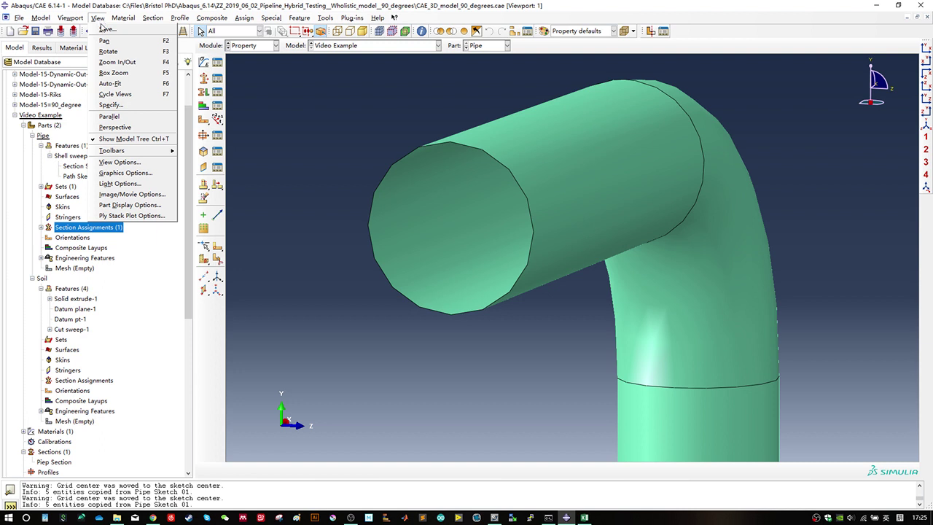
{"action": "left_click", "coordinate": [142, 210]}
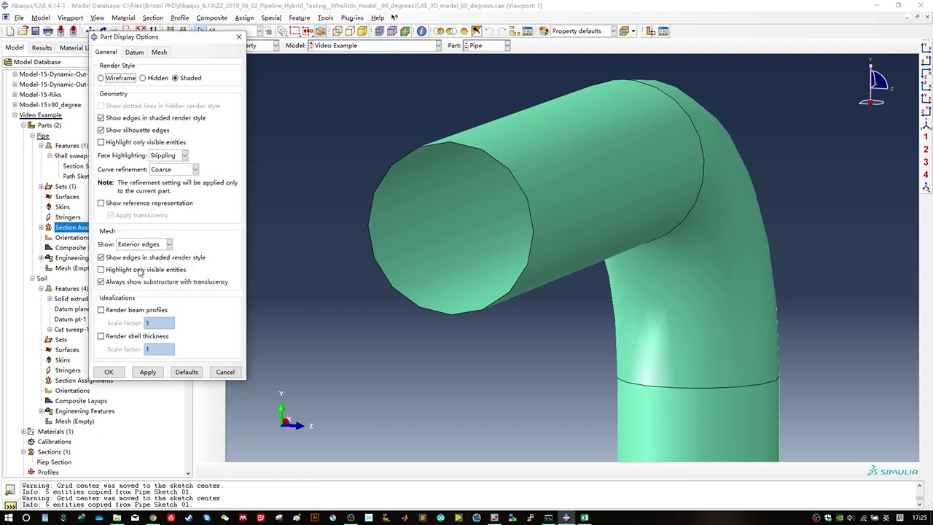
{"action": "left_click", "coordinate": [135, 311]}
{"action": "left_click", "coordinate": [132, 337]}
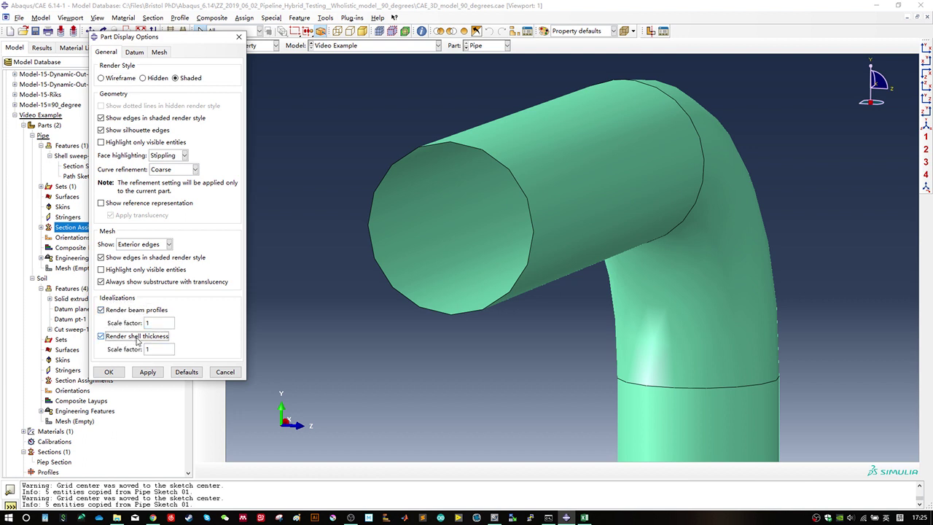
{"action": "left_click", "coordinate": [148, 371]}
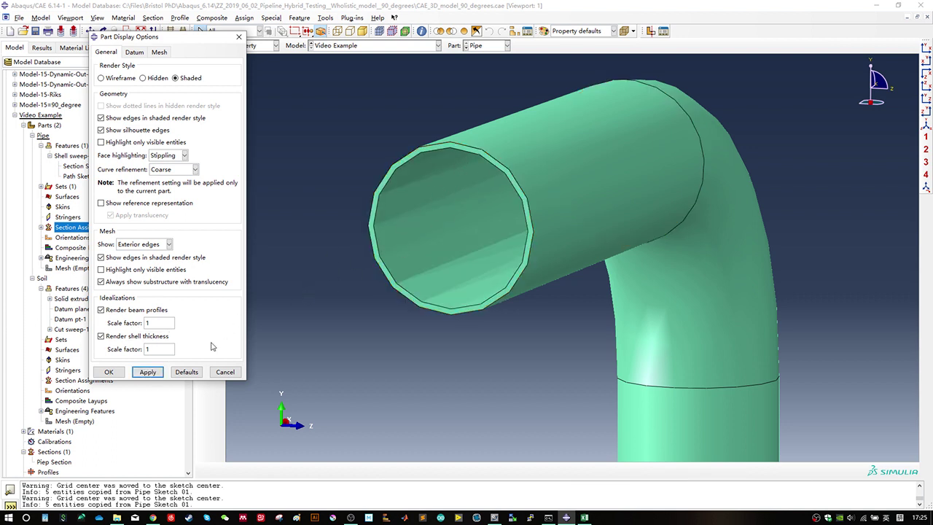
Step: Restore the default part display options, apply them, and look over the whole pipe
{"action": "left_click", "coordinate": [188, 372]}
{"action": "left_click", "coordinate": [149, 374]}
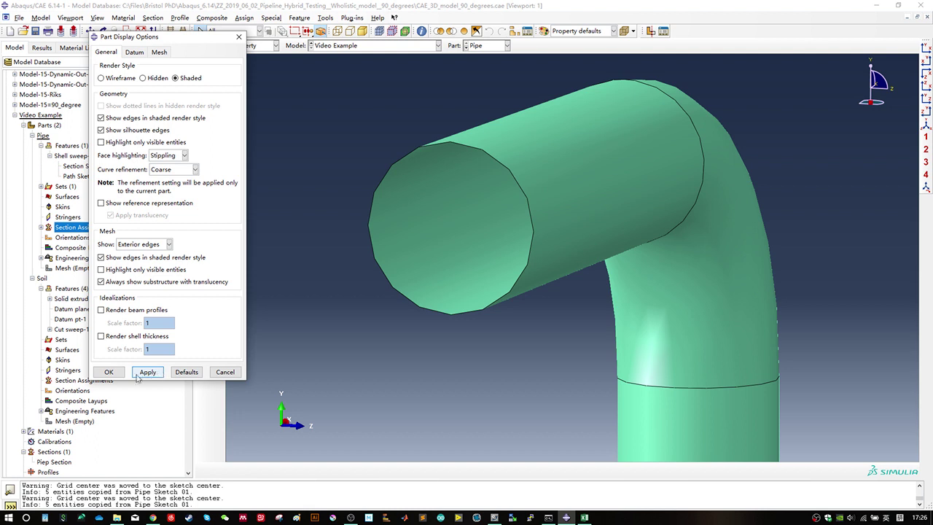
{"action": "left_click", "coordinate": [109, 373]}
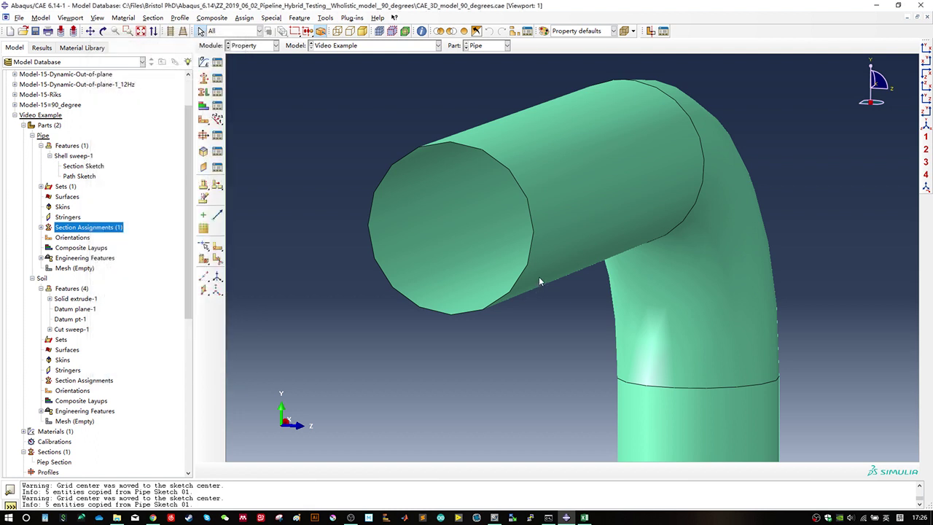
{"action": "scroll", "coordinate": [538, 276], "scroll_direction": "up", "scroll_amount": 5}
{"action": "left_click_drag", "start_coordinate": [633, 369], "coordinate": [598, 298], "text": "ctrl+alt"}
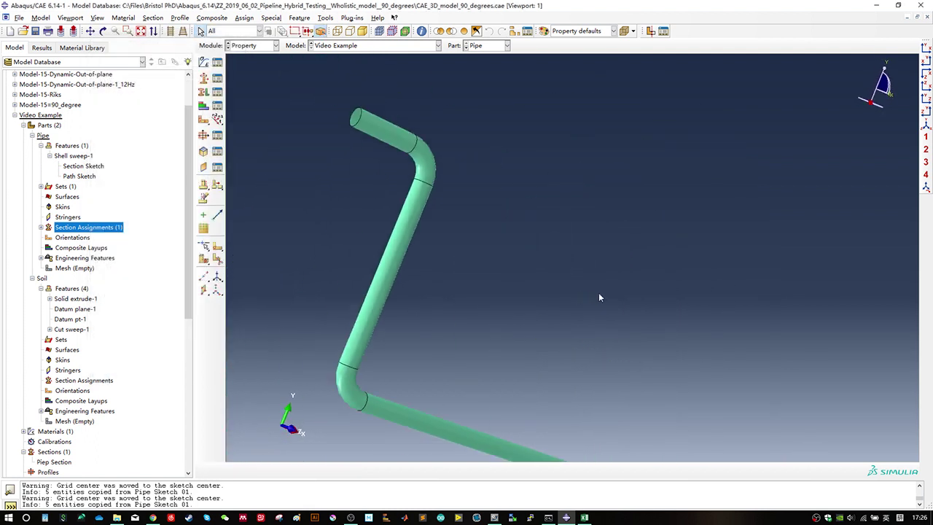
{"action": "left_click_drag", "start_coordinate": [493, 205], "coordinate": [574, 271], "text": "ctrl+alt"}
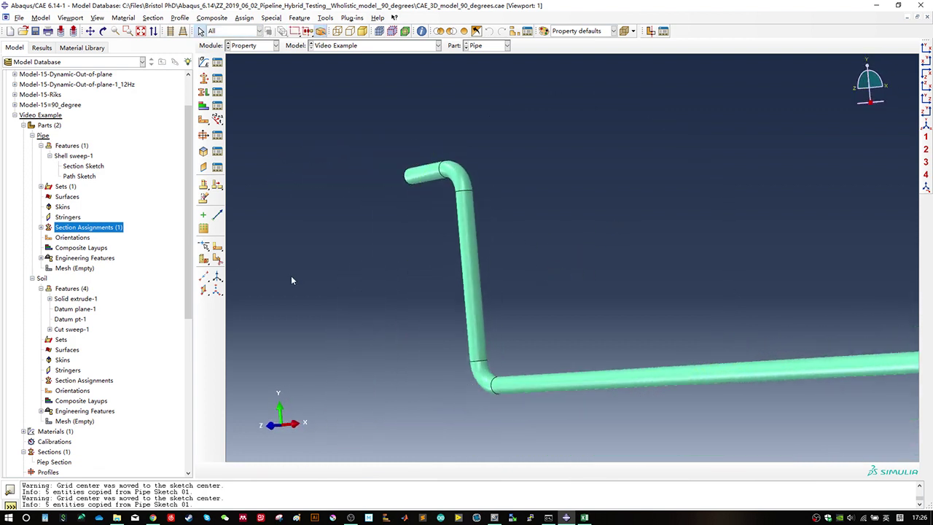
Step: Start a section assignment on the Soil part, selecting the whole block as the region with a set named Soil
{"action": "scroll", "coordinate": [77, 295], "scroll_direction": "down", "scroll_amount": 3}
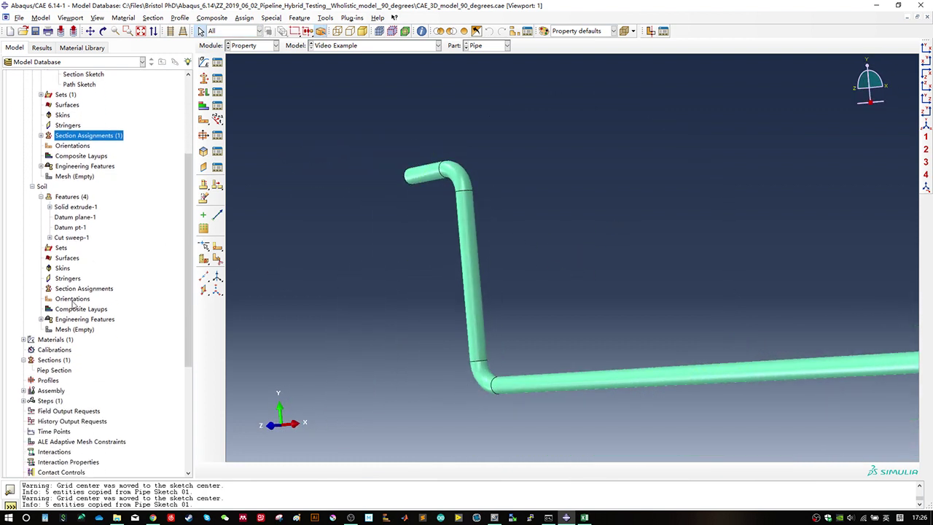
{"action": "double_click", "coordinate": [84, 290]}
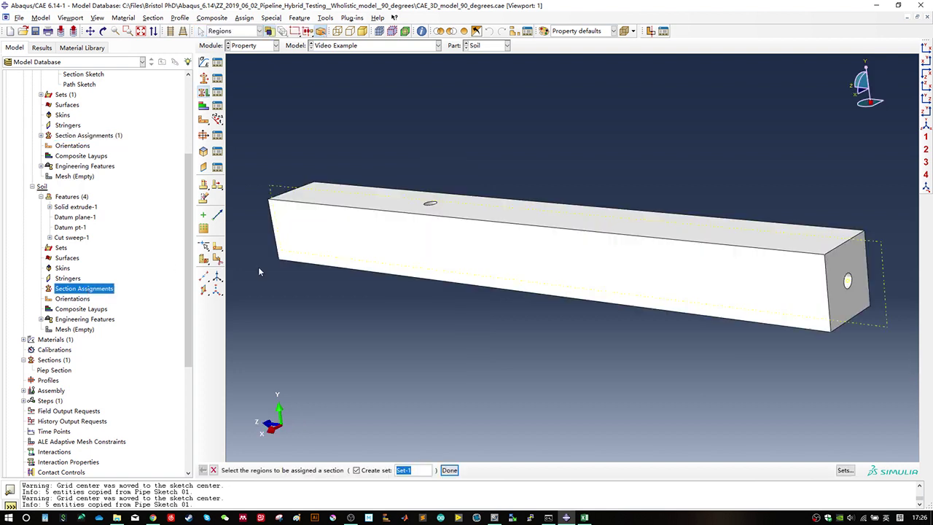
{"action": "type", "text": "Soil"}
{"action": "left_click_drag", "start_coordinate": [277, 129], "coordinate": [886, 382]}
{"action": "middle_click", "coordinate": [508, 327]}
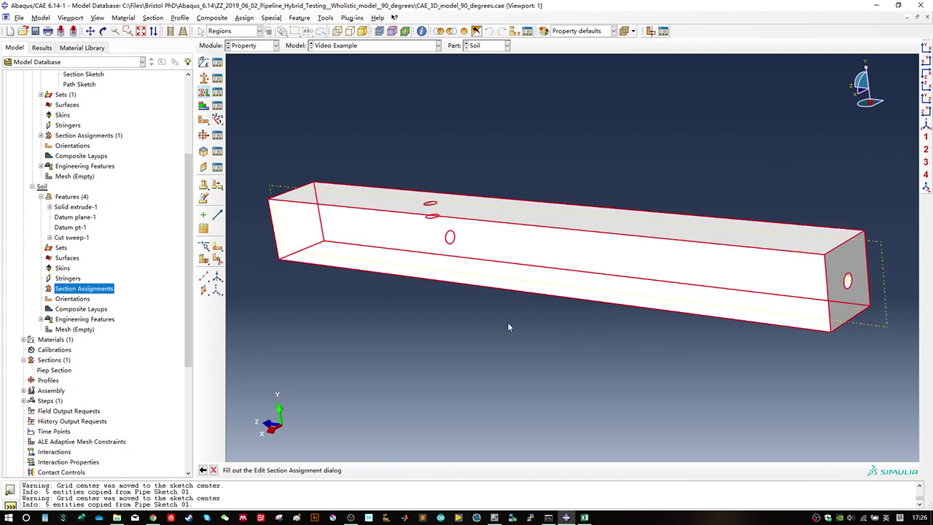
Step: Create a homogeneous solid section named Soil Section from the Soil region's section assignment
{"action": "left_click", "coordinate": [401, 273]}
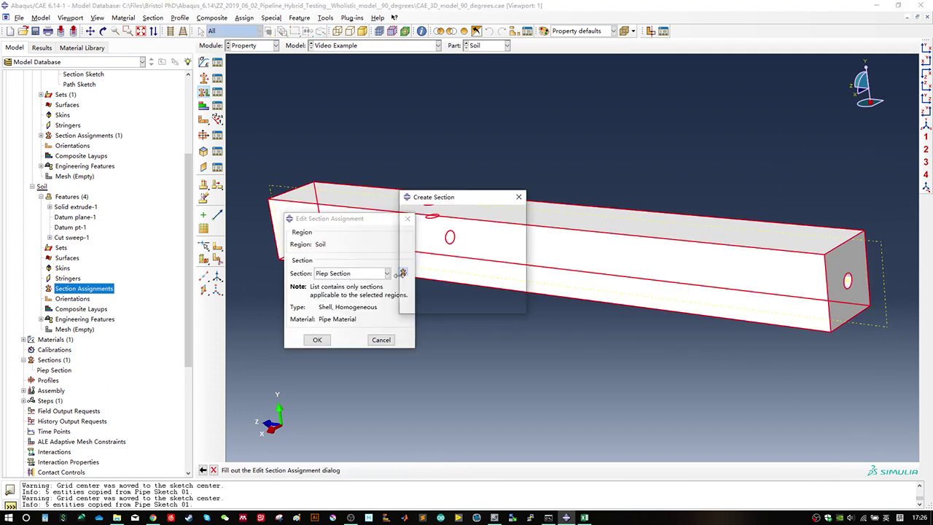
{"action": "left_click", "coordinate": [419, 240]}
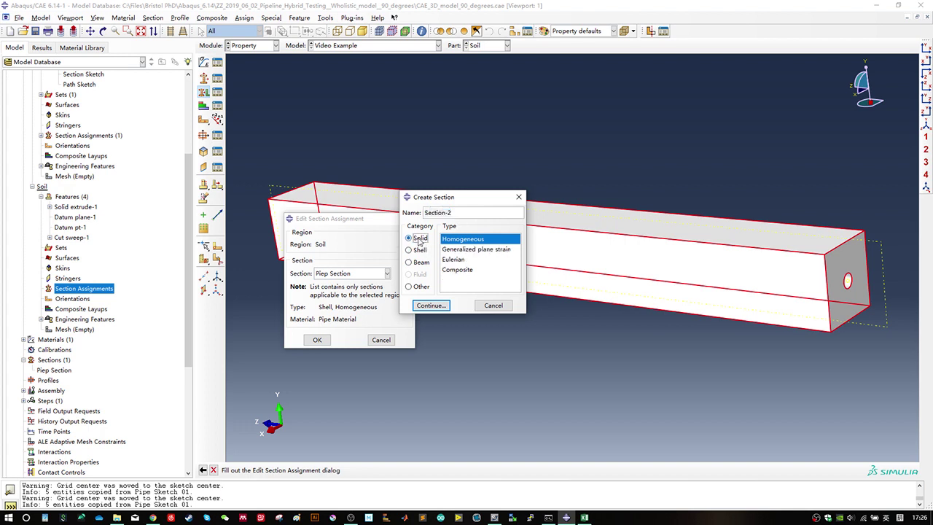
{"action": "left_click_drag", "start_coordinate": [471, 215], "coordinate": [404, 212]}
{"action": "type", "text": "Soil"}
{"action": "left_click", "coordinate": [440, 305]}
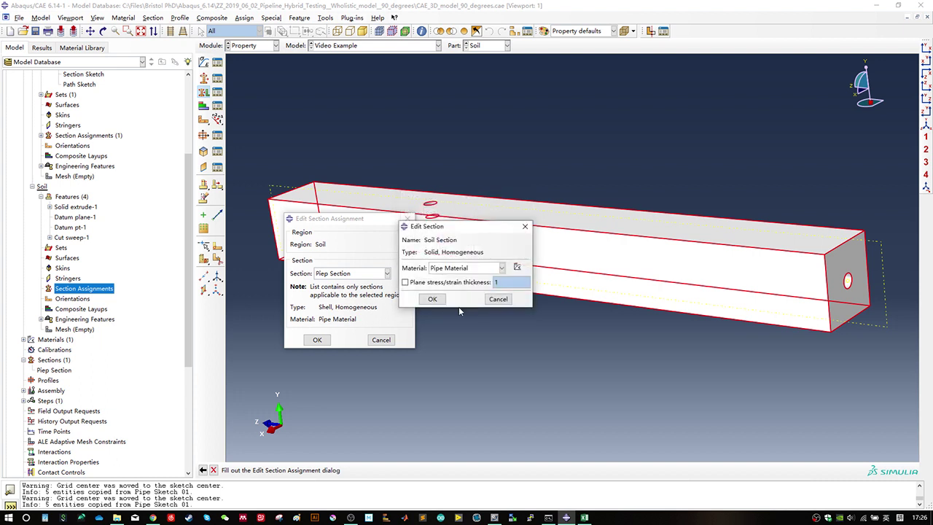
Step: Start a new material for Soil Section and name it Soil
{"action": "left_click", "coordinate": [518, 269]}
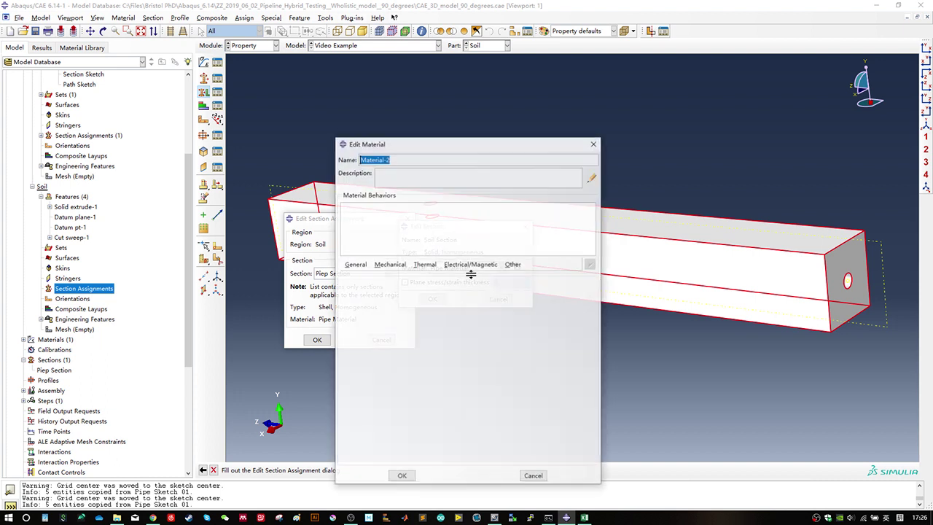
{"action": "type", "text": "S"}
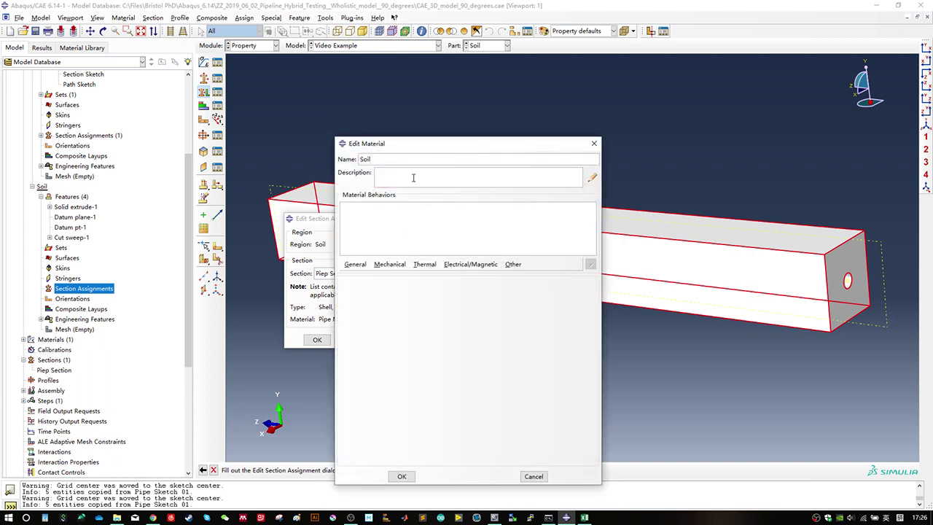
{"action": "type", "text": "oil"}
{"action": "left_click", "coordinate": [357, 264]}
Step: Switch to the Properties workbook in Excel and examine the Damped Elastic Soil: EdgeSoil (Stiff) table on the Soil Material sheet
{"action": "key", "text": "alt+Tab"}
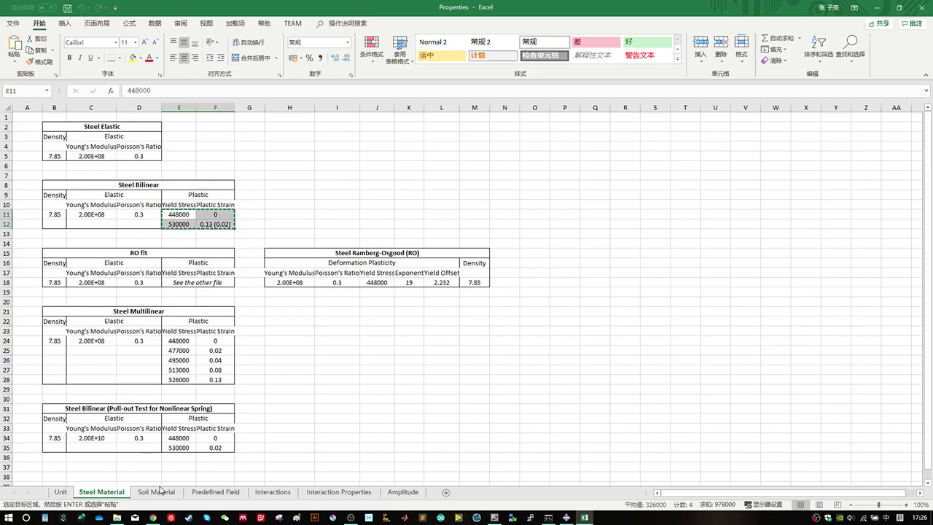
{"action": "left_click", "coordinate": [157, 496]}
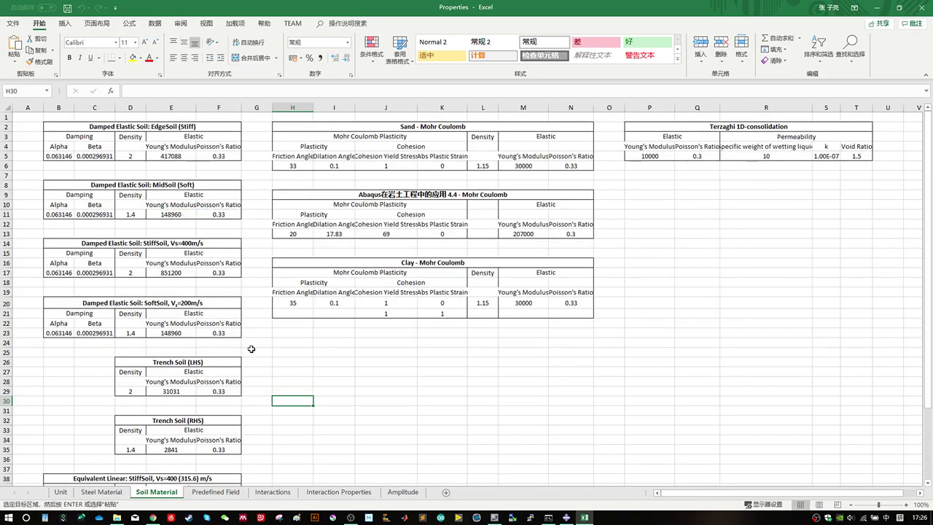
{"action": "left_click", "coordinate": [250, 275]}
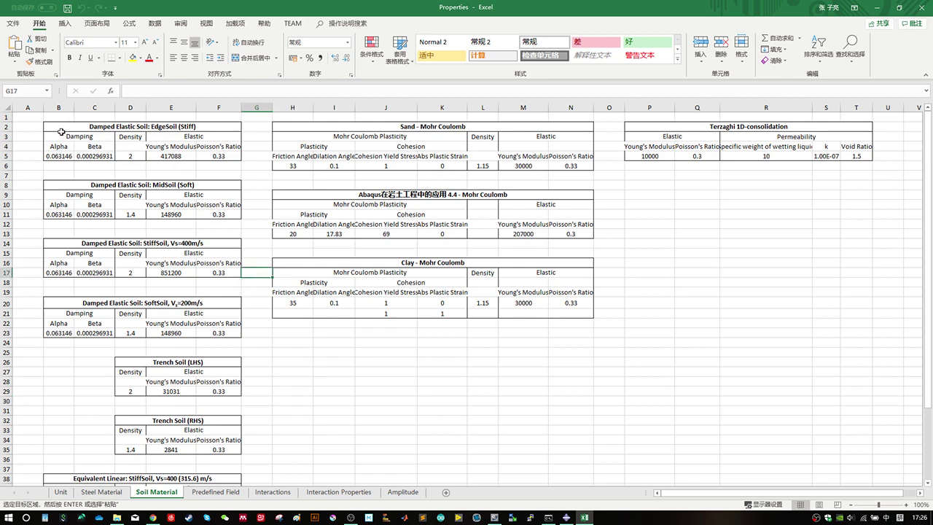
{"action": "left_click_drag", "start_coordinate": [64, 135], "coordinate": [189, 156]}
{"action": "left_click_drag", "start_coordinate": [56, 127], "coordinate": [220, 159]}
{"action": "left_click", "coordinate": [217, 167]}
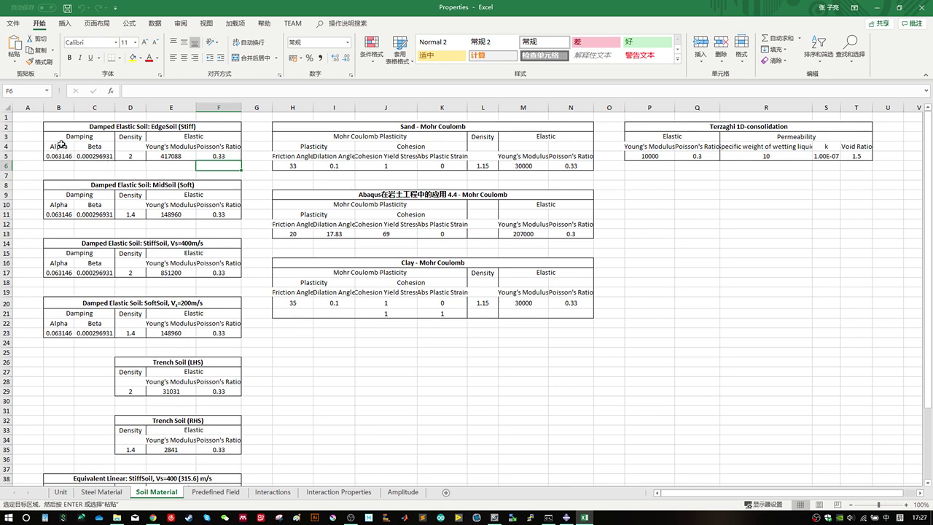
Step: Copy the EdgeSoil (Stiff) density of 2 and, back in Abaqus/CAE, add it as the Soil material's mass density
{"action": "left_click", "coordinate": [133, 153]}
{"action": "key", "text": "ctrl+c"}
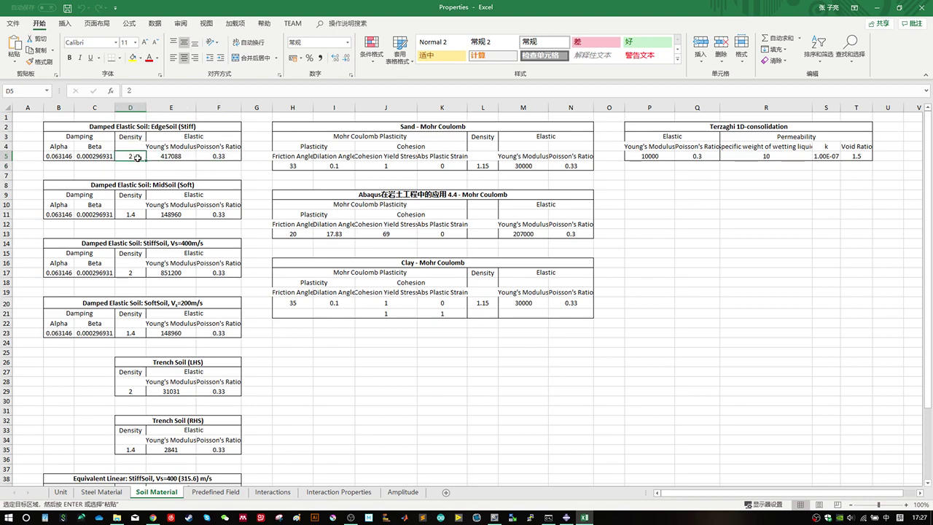
{"action": "key", "text": "alt+Tab"}
{"action": "left_click", "coordinate": [359, 264]}
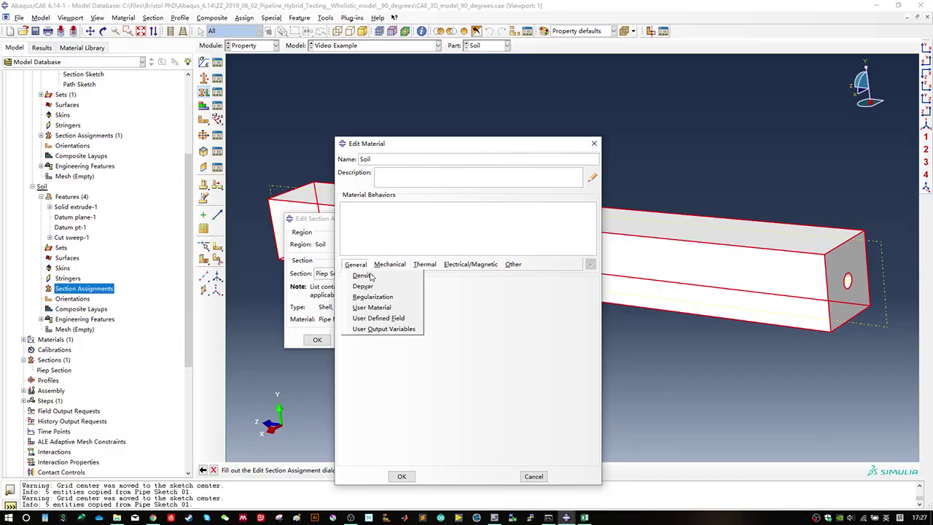
{"action": "left_click", "coordinate": [363, 276]}
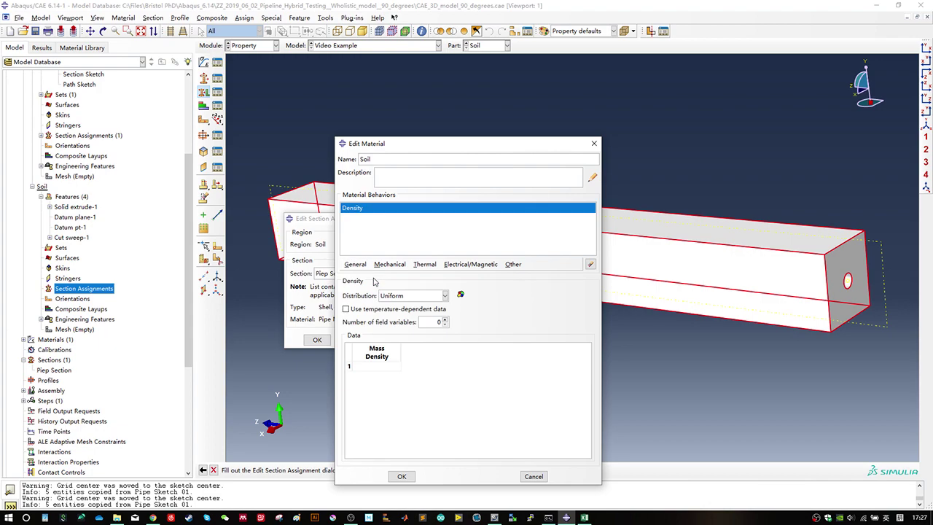
{"action": "left_click", "coordinate": [393, 368]}
Step: Copy EdgeSoil (Stiff)'s Young's modulus 417088 and Poisson's ratio 0.33 from the Excel workbook into the Soil material's isotropic elastic behavior in Abaqus/CAE
{"action": "key", "text": "alt+Tab"}
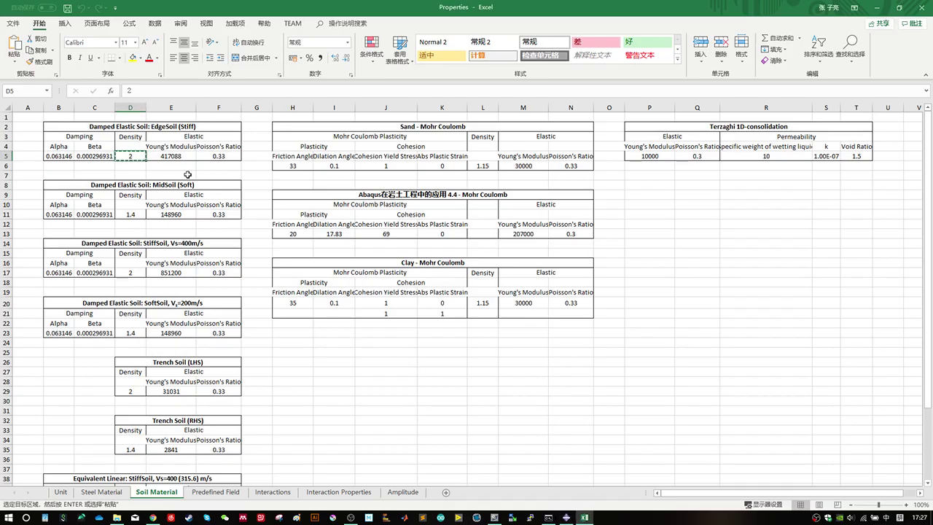
{"action": "left_click_drag", "start_coordinate": [174, 156], "coordinate": [221, 155]}
{"action": "key", "text": "ctrl+c"}
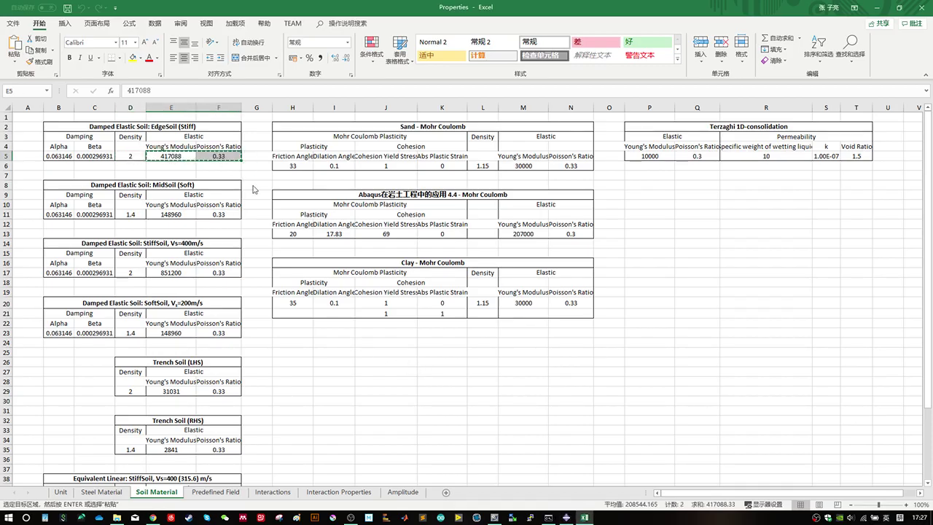
{"action": "key", "text": "alt+Tab"}
{"action": "left_click", "coordinate": [390, 264]}
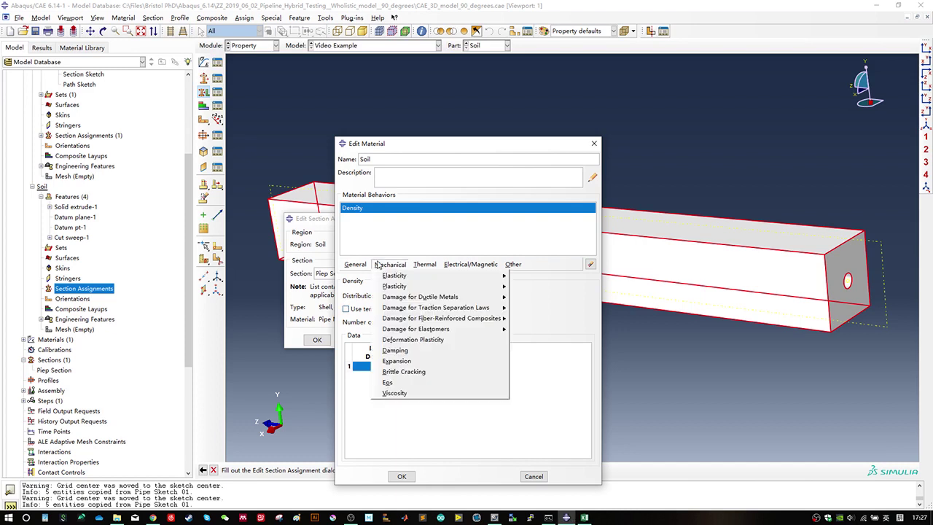
{"action": "mouse_move", "coordinate": [499, 281]}
{"action": "left_click", "coordinate": [529, 278]}
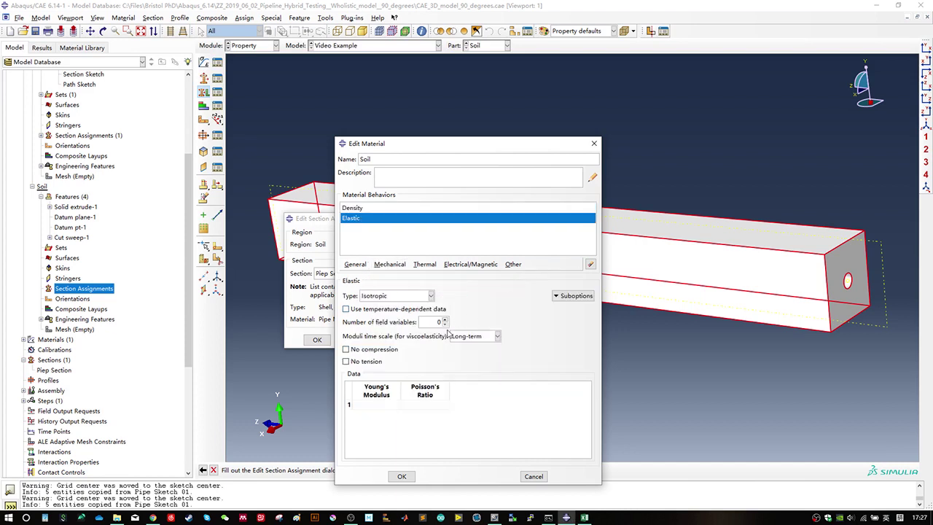
{"action": "left_click", "coordinate": [380, 404]}
{"action": "key", "text": "ctrl+v"}
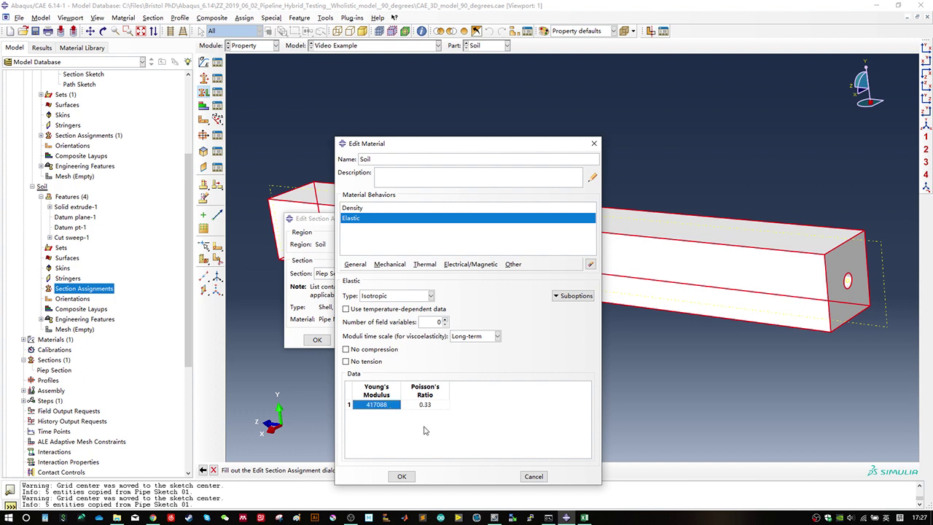
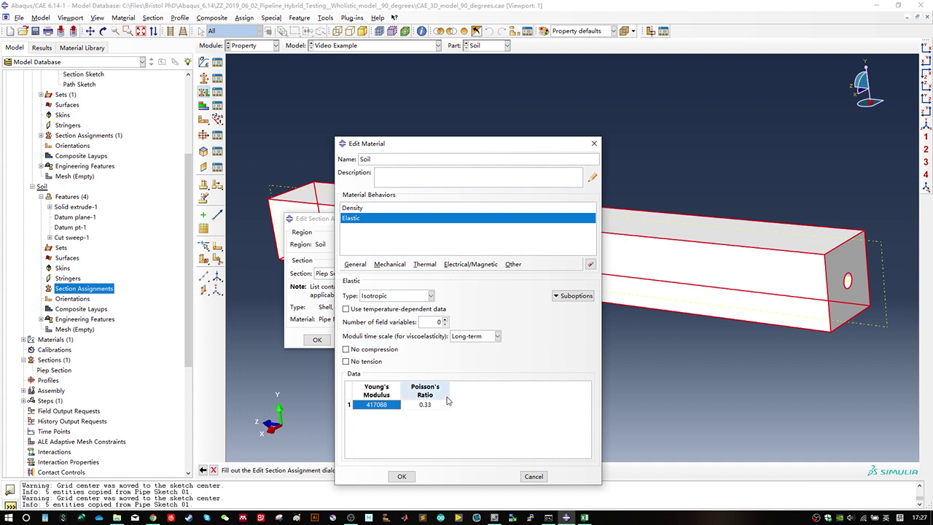
Step: Save the Soil material and set it as the material of the solid homogeneous Soil Section
{"action": "left_click", "coordinate": [406, 475]}
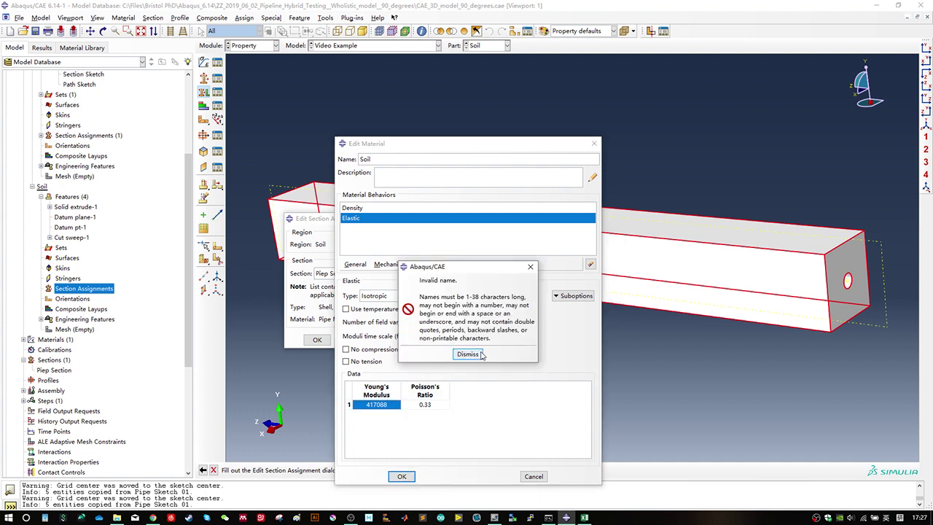
{"action": "left_click", "coordinate": [470, 353]}
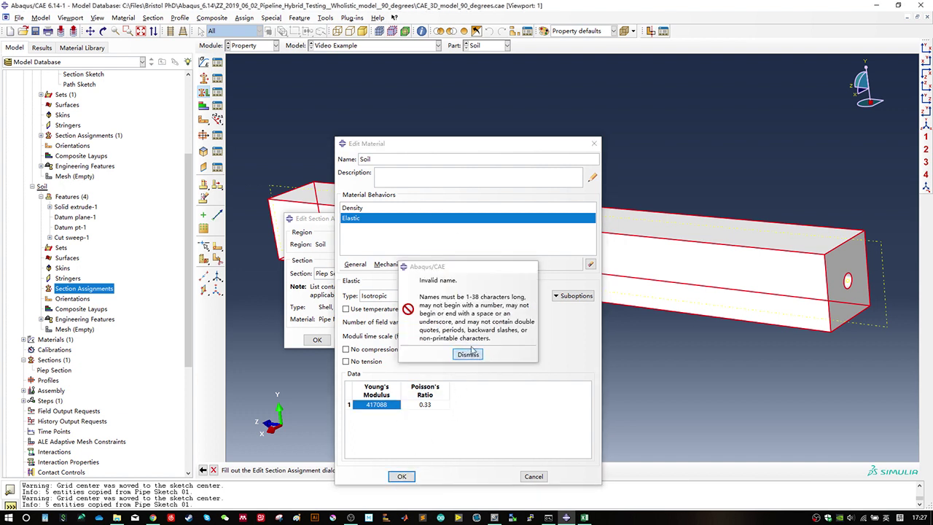
{"action": "left_click", "coordinate": [394, 159]}
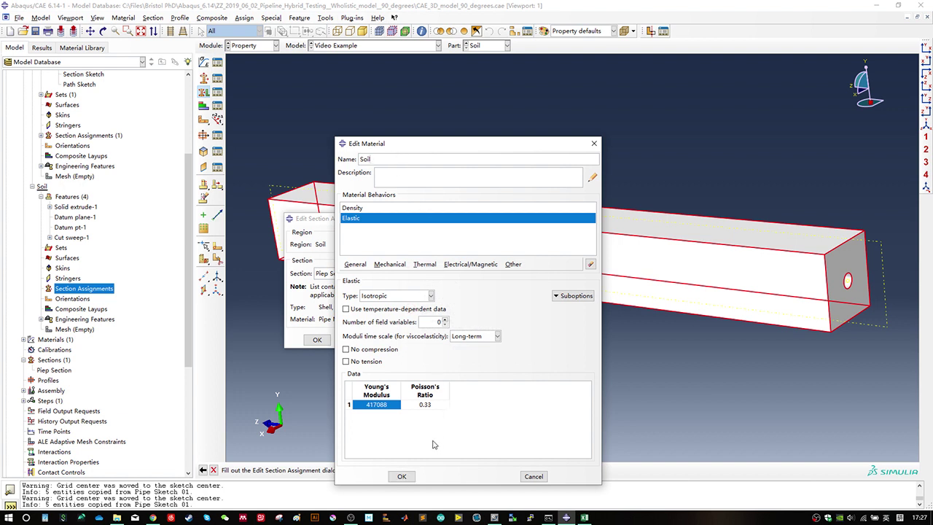
{"action": "left_click", "coordinate": [401, 475]}
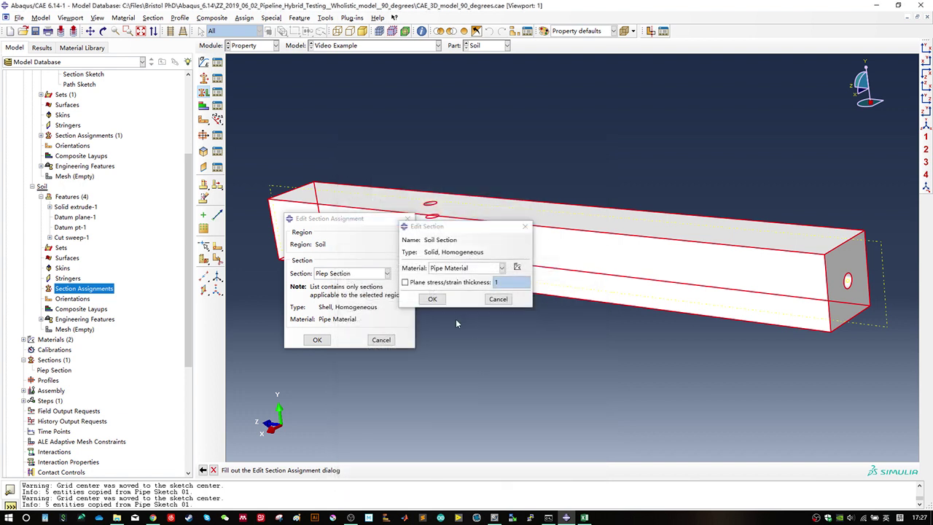
{"action": "left_click", "coordinate": [491, 269]}
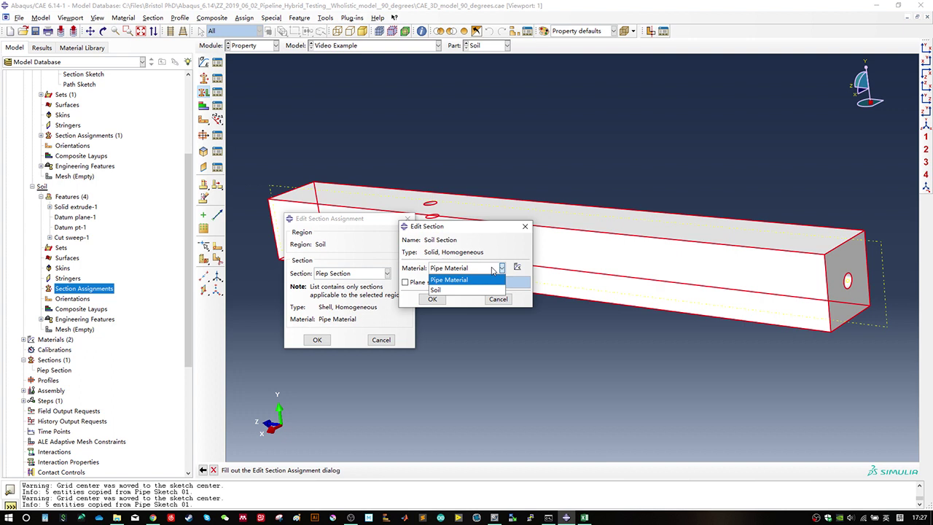
{"action": "left_click", "coordinate": [441, 289]}
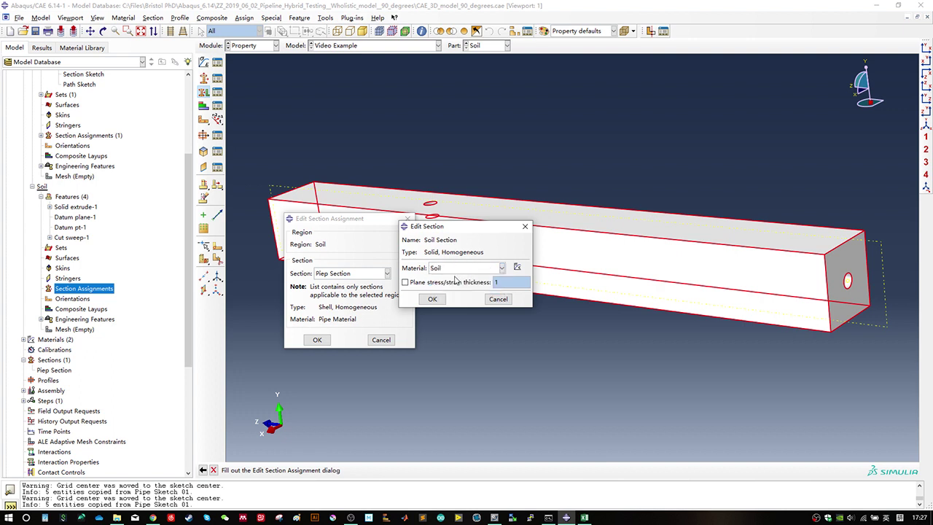
{"action": "left_click", "coordinate": [432, 299]}
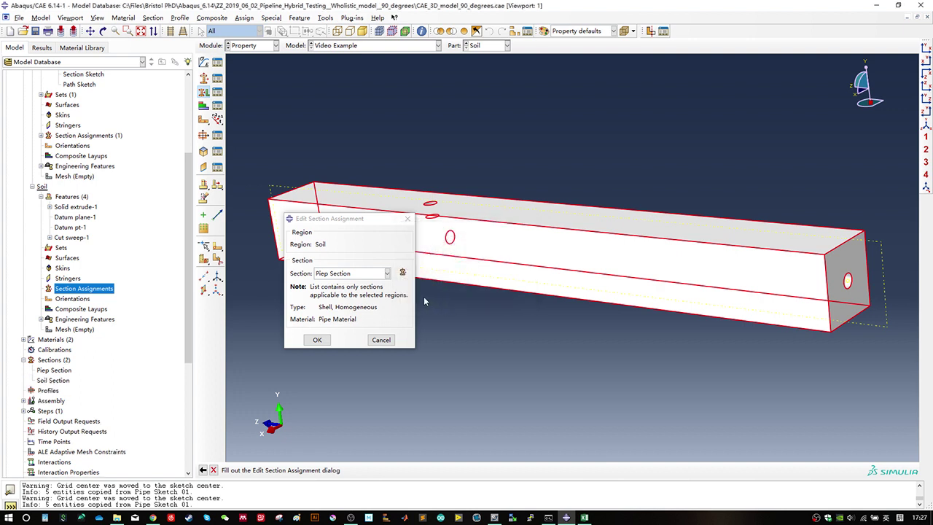
Step: Assign Soil Section to the whole Soil part
{"action": "left_click", "coordinate": [325, 274]}
{"action": "left_click", "coordinate": [334, 295]}
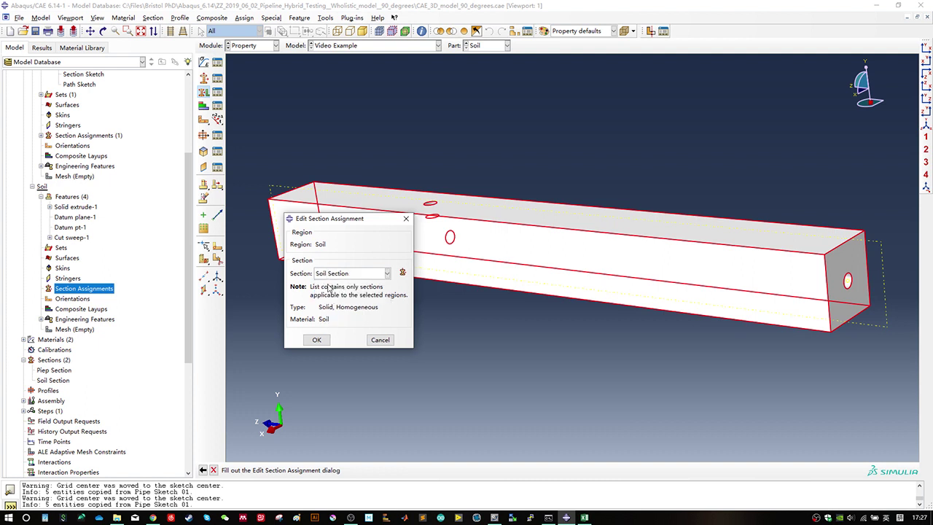
{"action": "left_click", "coordinate": [316, 340]}
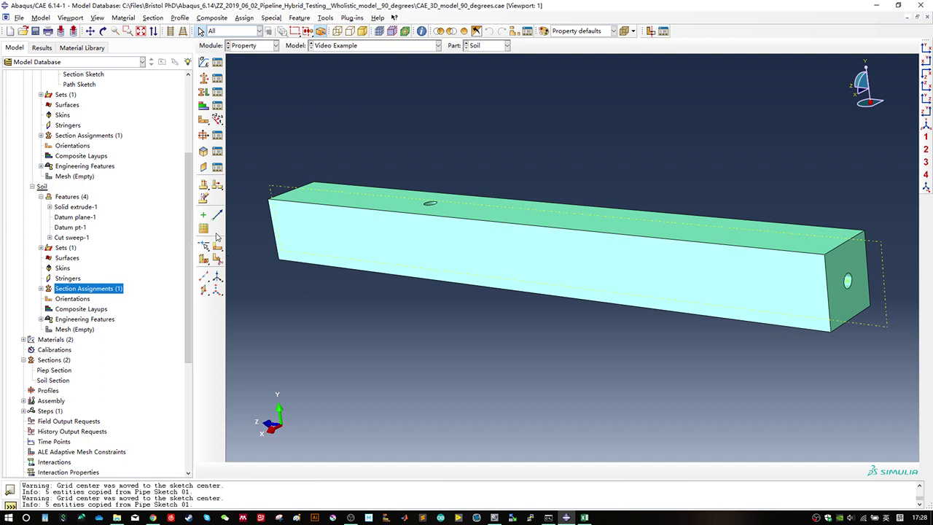
Step: Display the Pipe part and the Soil part in turn to check their section assignments
{"action": "scroll", "coordinate": [133, 180], "scroll_direction": "down", "scroll_amount": 1}
{"action": "scroll", "coordinate": [102, 167], "scroll_direction": "up", "scroll_amount": 4}
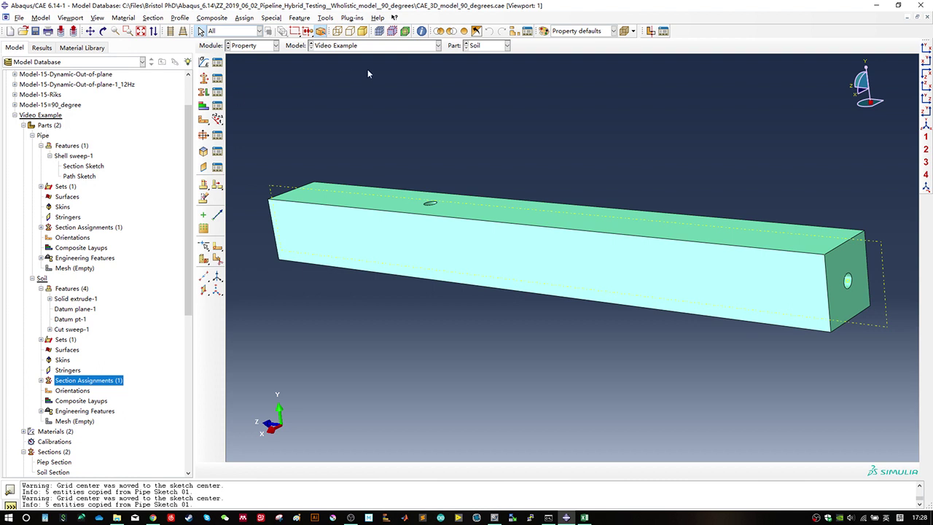
{"action": "left_click", "coordinate": [488, 46]}
{"action": "left_click", "coordinate": [478, 58]}
{"action": "left_click", "coordinate": [487, 46]}
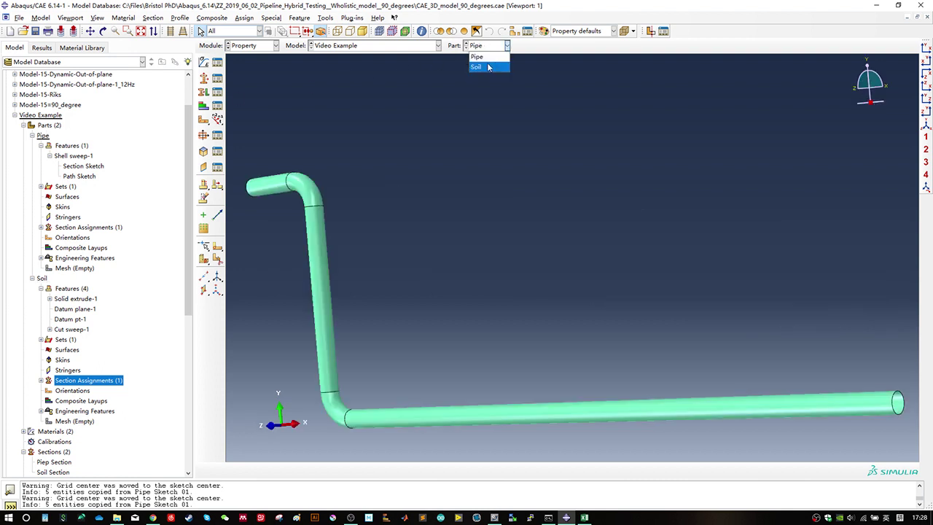
{"action": "left_click", "coordinate": [486, 66]}
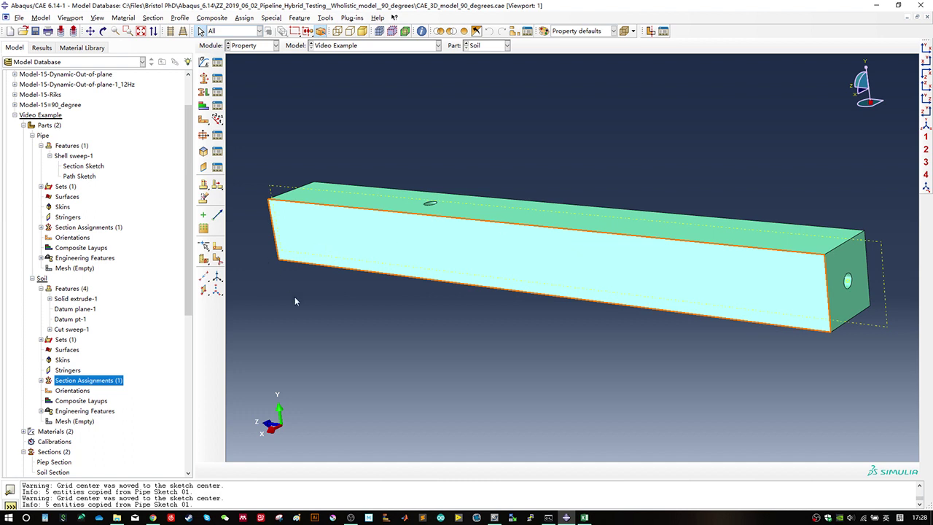
Step: Collapse the Parts and Sections branches of the Video Example model, expand its Assembly branch, and display the assembly
{"action": "left_click", "coordinate": [23, 125]}
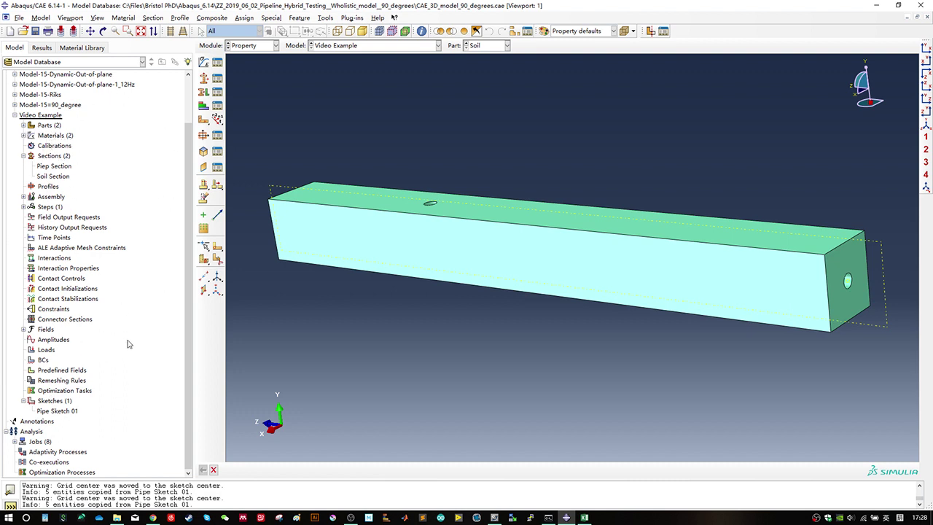
{"action": "left_click", "coordinate": [48, 127]}
{"action": "left_click", "coordinate": [53, 135]}
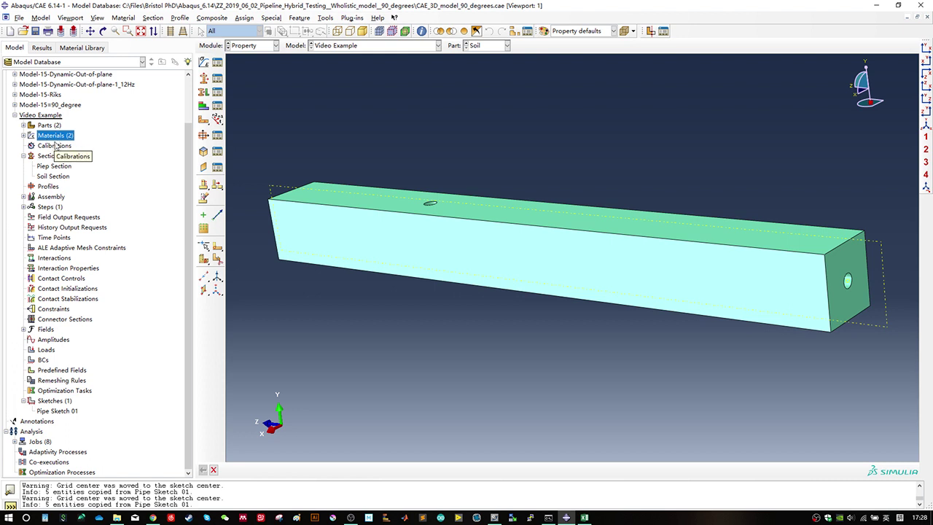
{"action": "left_click", "coordinate": [51, 157]}
{"action": "left_click", "coordinate": [23, 156]}
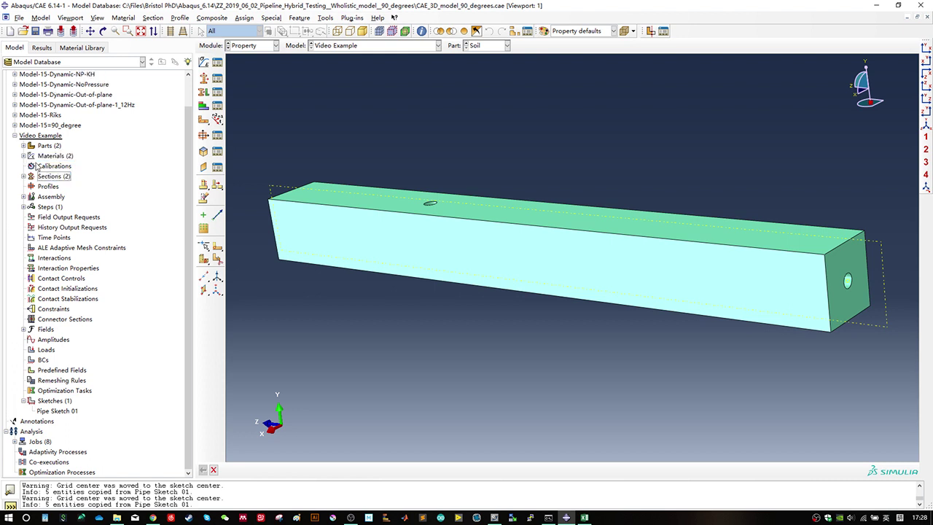
{"action": "left_click", "coordinate": [47, 186]}
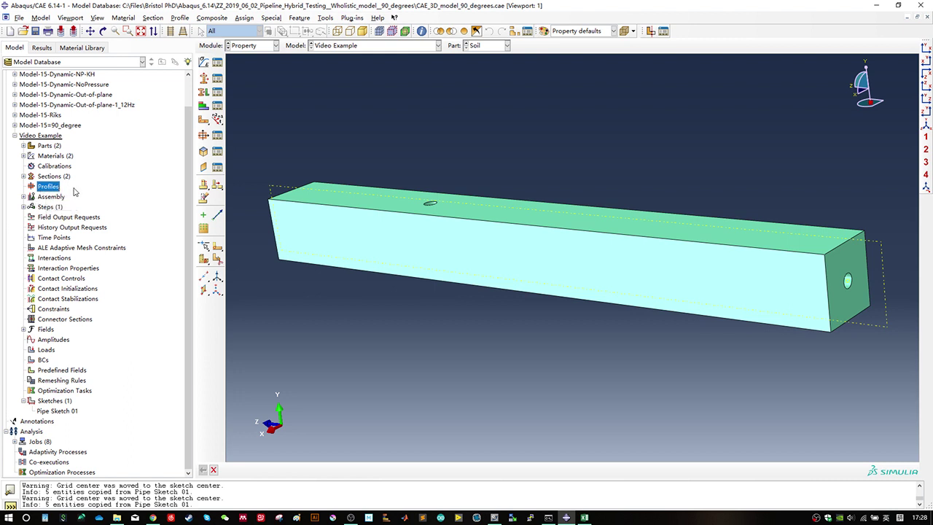
{"action": "left_click", "coordinate": [23, 196]}
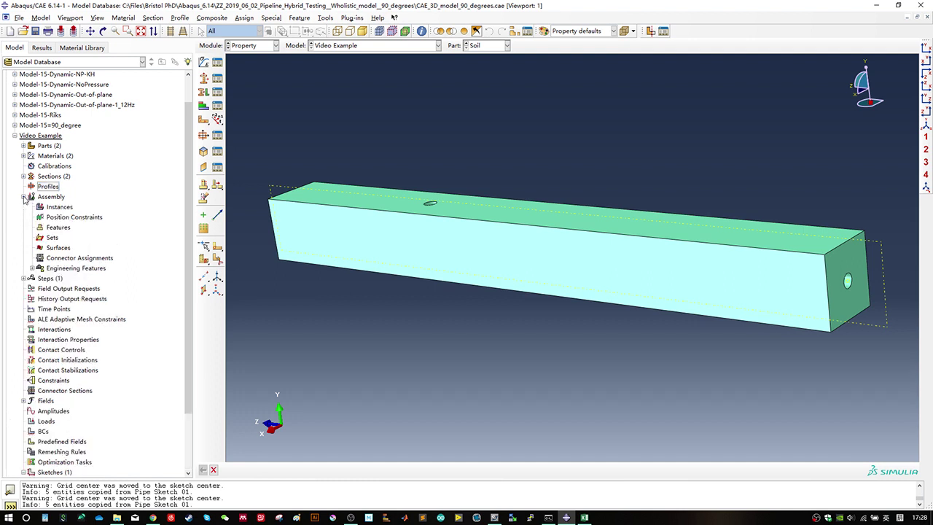
{"action": "left_click", "coordinate": [55, 199]}
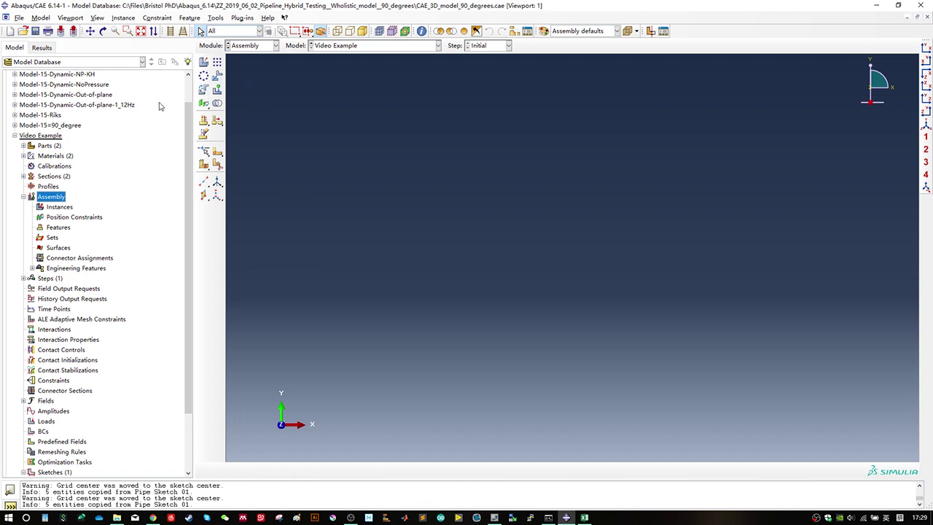
Step: Expand the Parts branch and collapse the Pipe and Soil entries so only the two part names are listed
{"action": "left_click", "coordinate": [23, 145]}
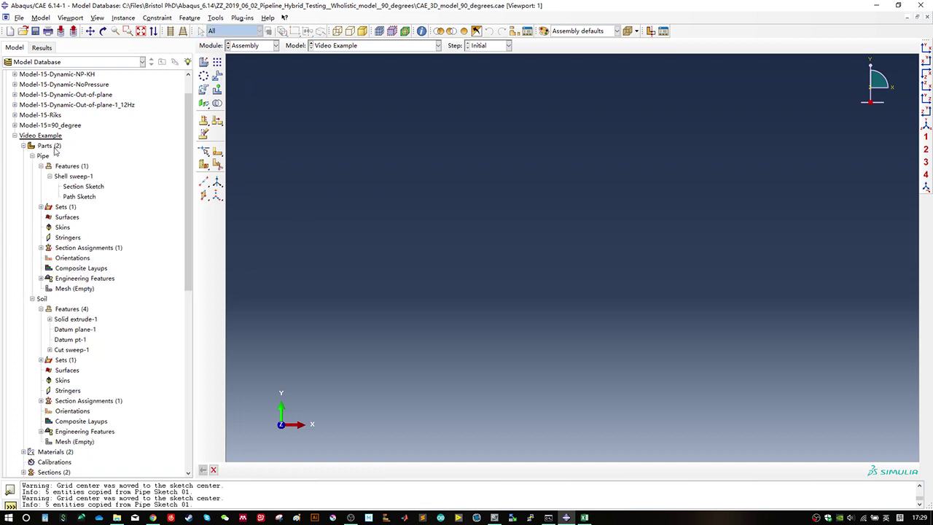
{"action": "left_click", "coordinate": [32, 156]}
{"action": "left_click", "coordinate": [32, 166]}
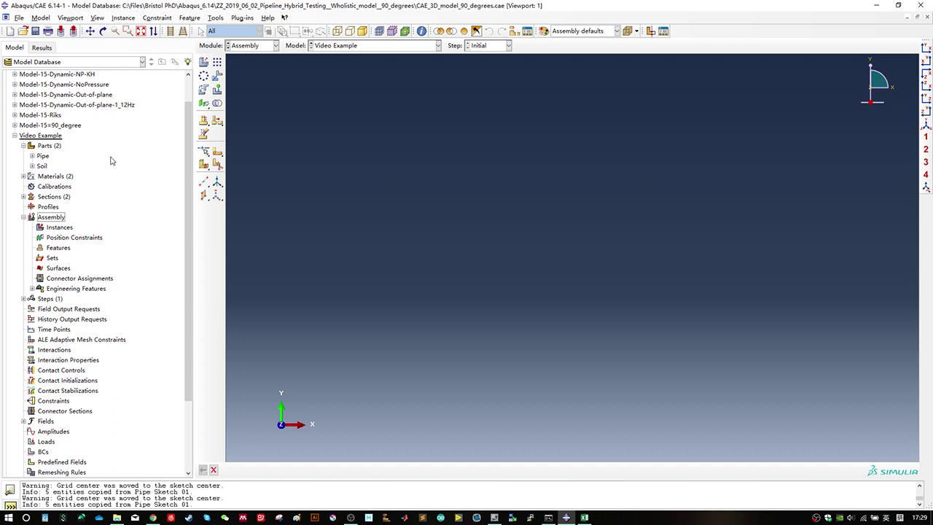
{"action": "left_click", "coordinate": [59, 220]}
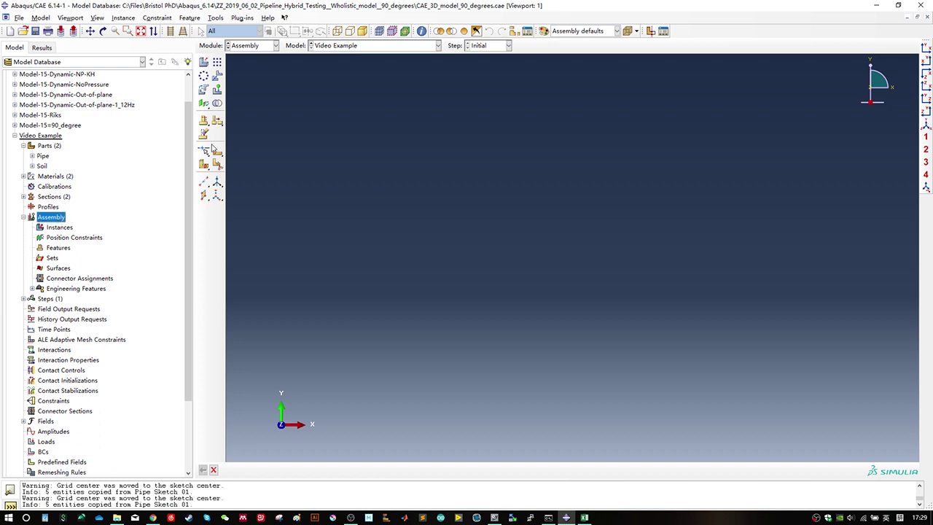
Step: Create dependent instances of both the Pipe and Soil parts with auto-offset from other instances enabled
{"action": "left_click", "coordinate": [205, 64]}
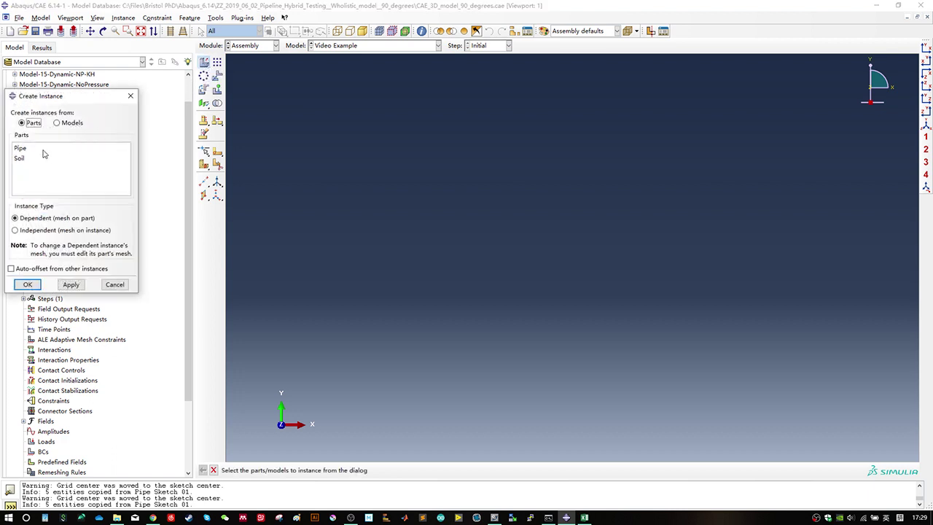
{"action": "left_click", "coordinate": [27, 149]}
{"action": "left_click", "coordinate": [21, 159]}
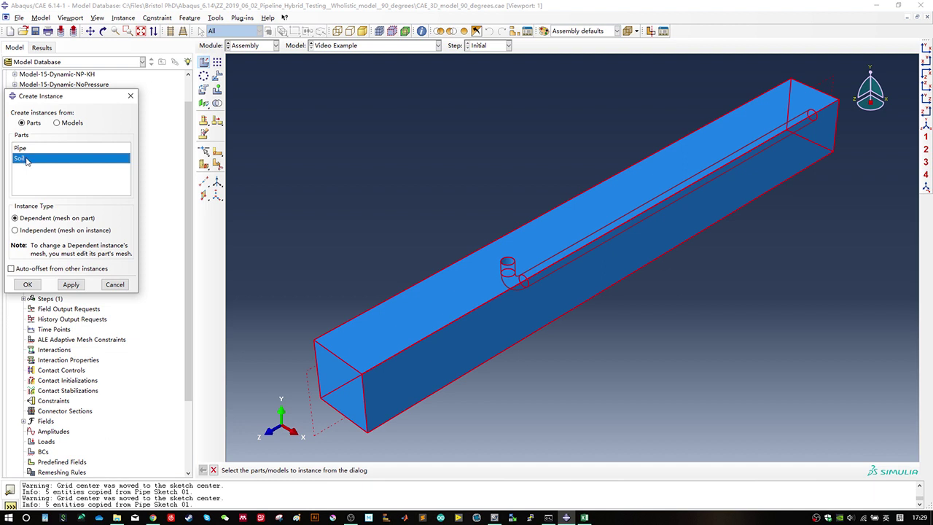
{"action": "left_click", "coordinate": [38, 150]}
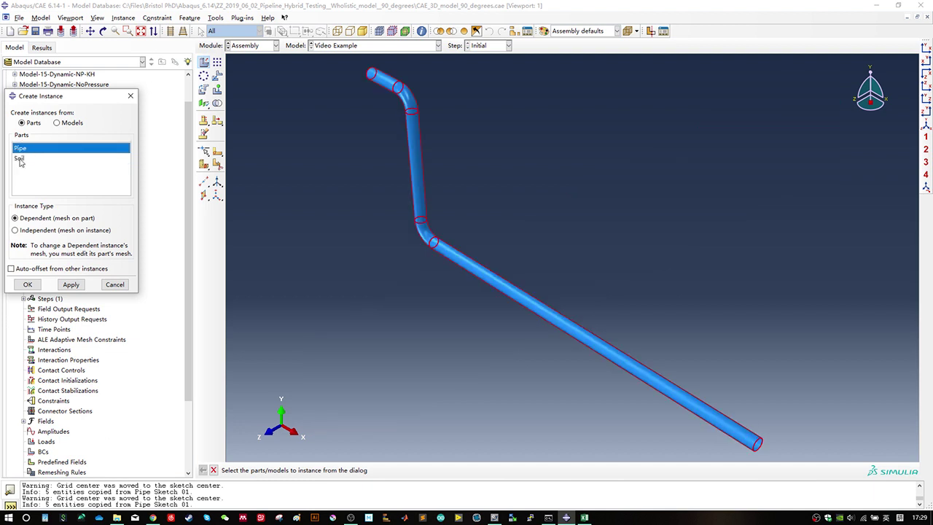
{"action": "left_click", "coordinate": [22, 159], "text": "shift"}
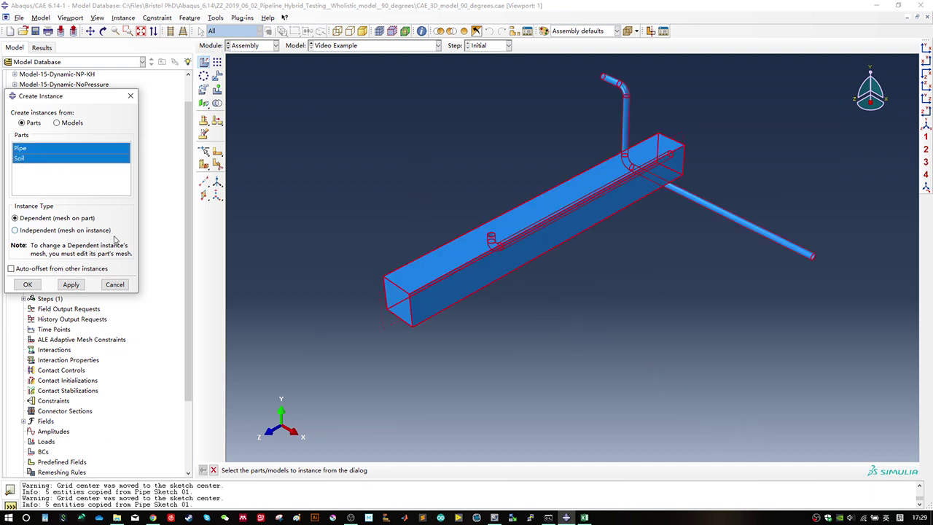
{"action": "left_click", "coordinate": [30, 269]}
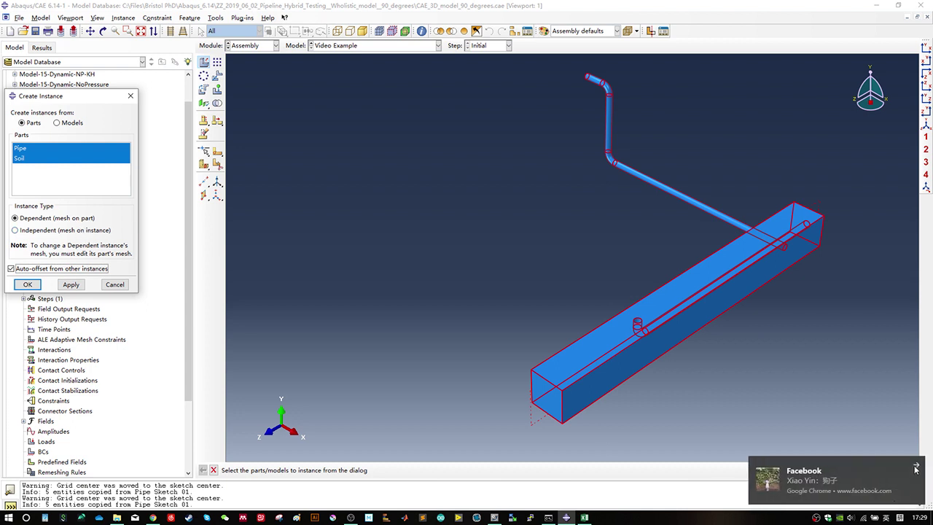
{"action": "left_click", "coordinate": [28, 284]}
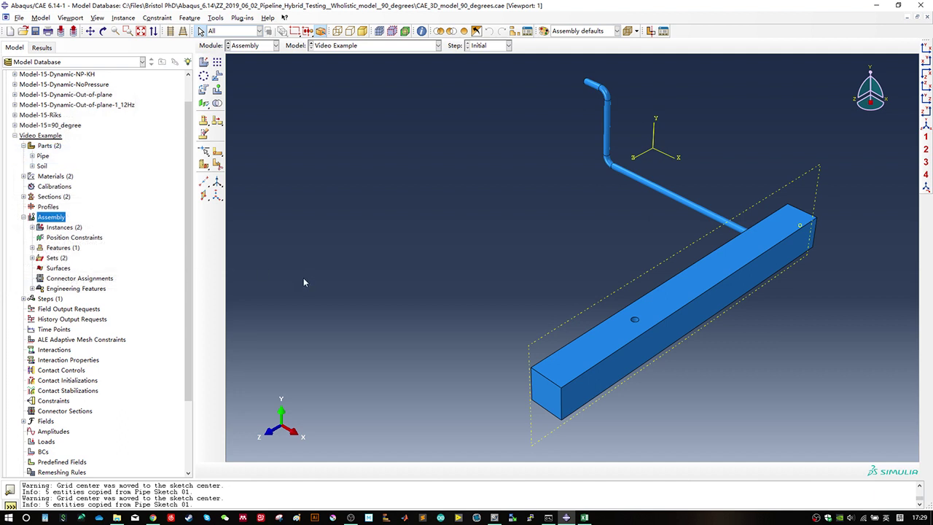
Step: Rotate the Soil instance 90 degrees about the vertical edge beside the pipe at its bored end, with the axis running from top corner to bottom corner
{"action": "scroll", "coordinate": [429, 263], "scroll_direction": "down", "scroll_amount": 2}
{"action": "scroll", "coordinate": [478, 230], "scroll_direction": "up", "scroll_amount": 2}
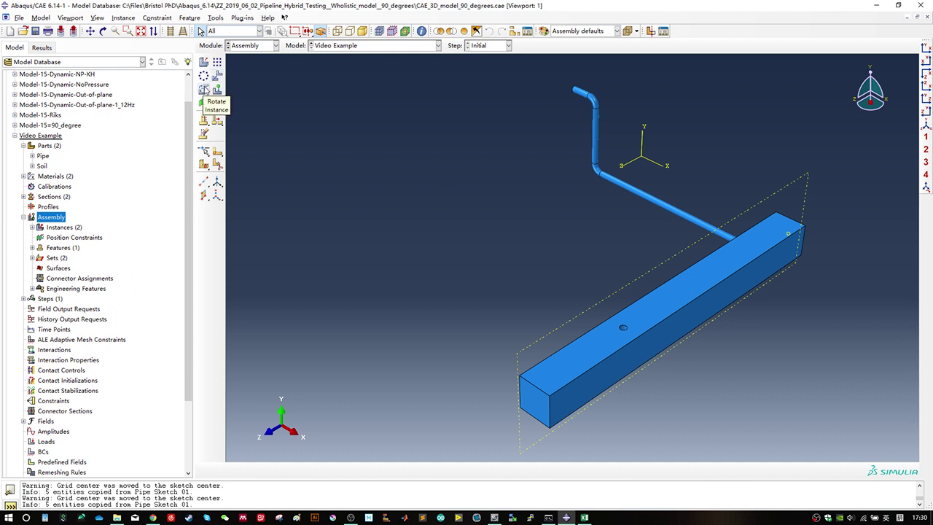
{"action": "left_click", "coordinate": [204, 89]}
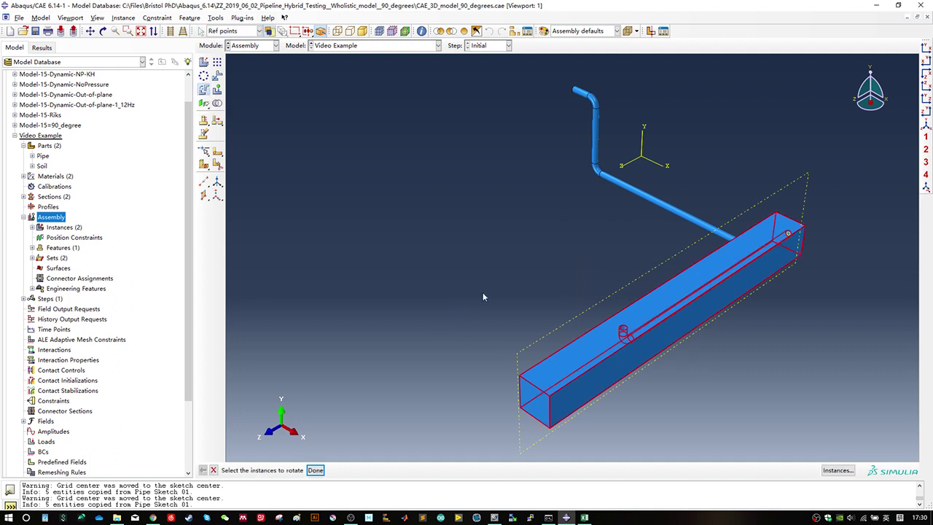
{"action": "left_click", "coordinate": [314, 470]}
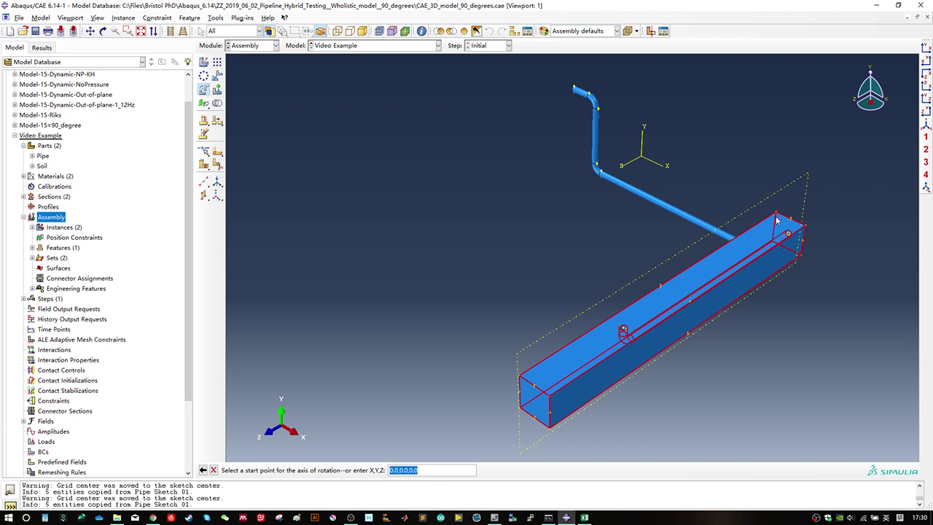
{"action": "left_click_drag", "start_coordinate": [745, 247], "coordinate": [767, 258], "text": "ctrl+alt"}
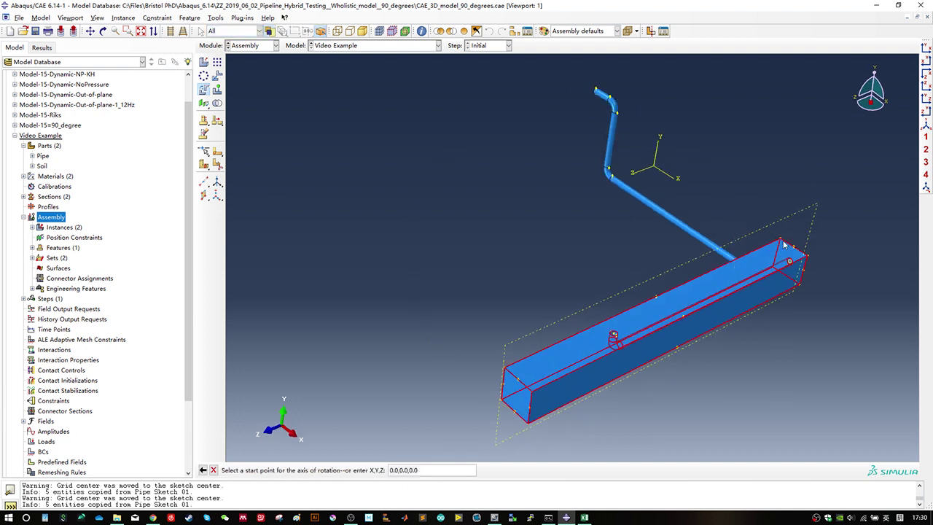
{"action": "left_click", "coordinate": [780, 241]}
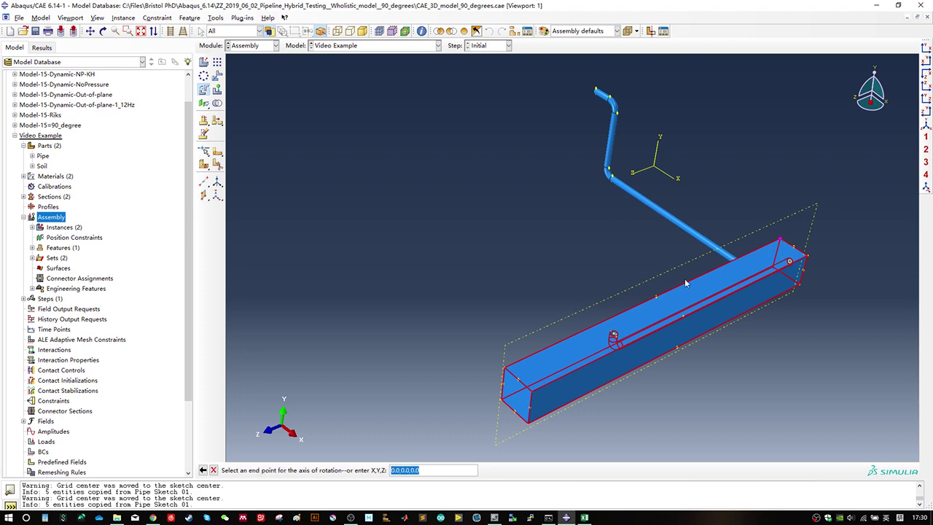
{"action": "left_click_drag", "start_coordinate": [687, 283], "coordinate": [658, 262], "text": "ctrl+alt"}
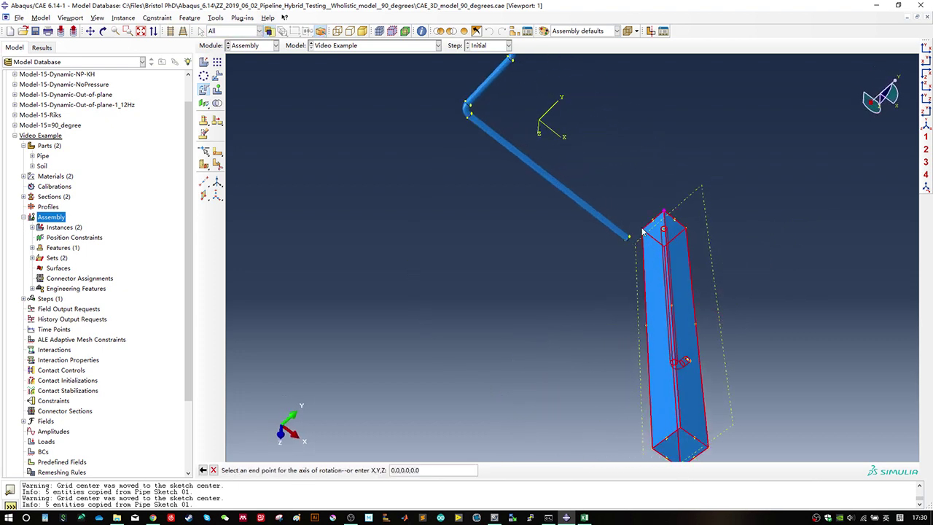
{"action": "left_click", "coordinate": [641, 231]}
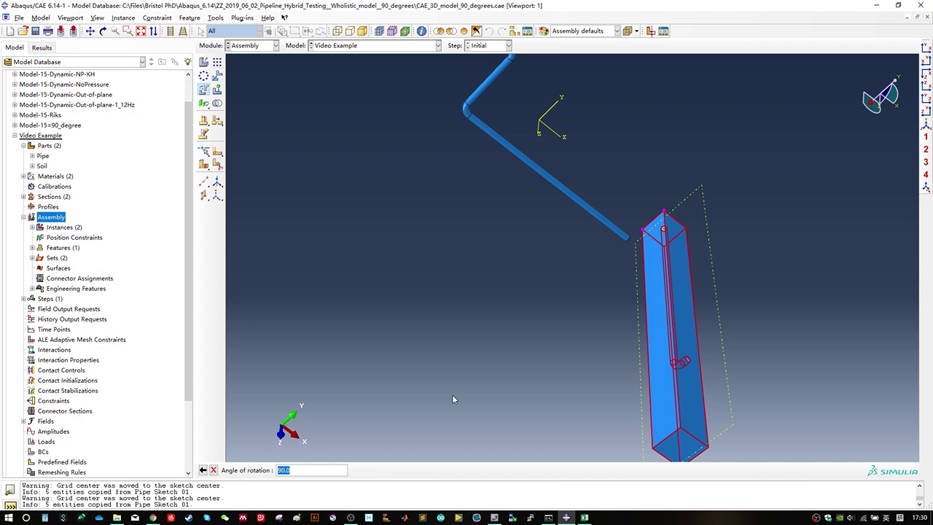
{"action": "key", "text": "Return"}
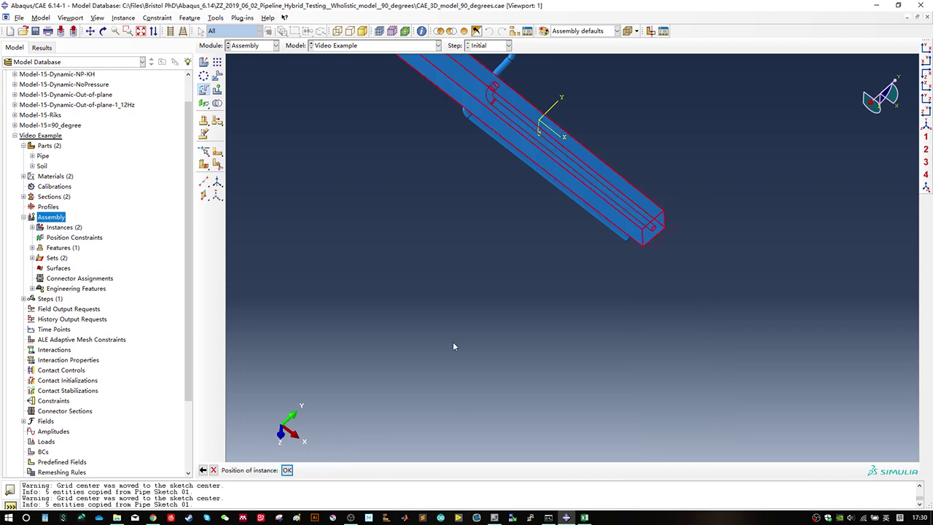
{"action": "left_click", "coordinate": [287, 472]}
Step: Translate the Pipe instance from the centre of its straight end face to the centre of the hole in the soil block's end face
{"action": "mouse_move", "coordinate": [499, 224]}
{"action": "left_mouse_down", "text": "ctrl+alt"}
{"action": "mouse_move", "coordinate": [362, 321]}
{"action": "mouse_move", "coordinate": [496, 227]}
{"action": "left_mouse_up", "text": "ctrl+alt"}
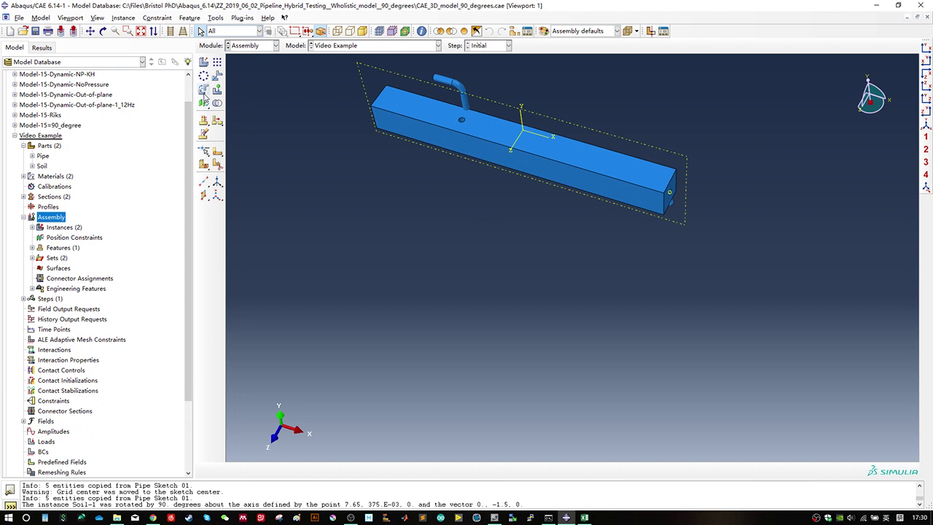
{"action": "left_click", "coordinate": [217, 76]}
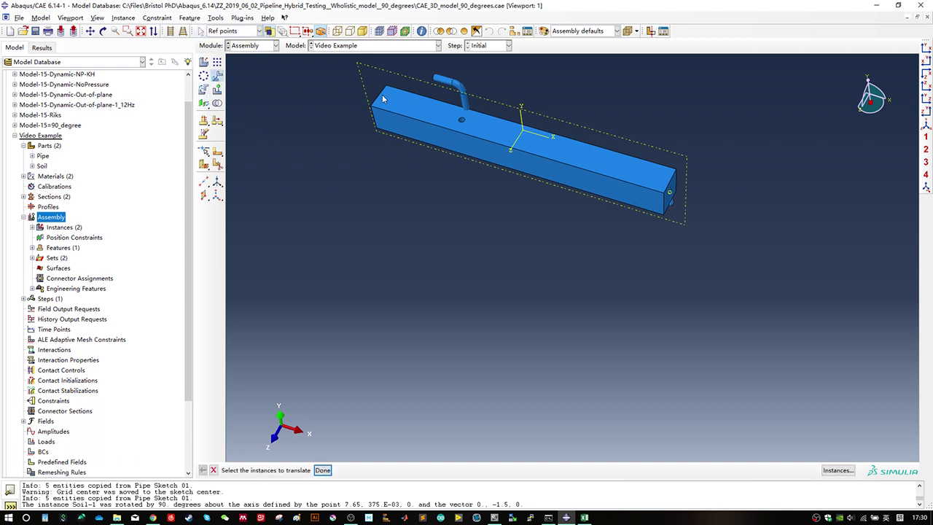
{"action": "left_click", "coordinate": [446, 82]}
{"action": "middle_click", "coordinate": [505, 91]}
{"action": "left_click_drag", "start_coordinate": [616, 304], "coordinate": [536, 238], "text": "ctrl+alt"}
{"action": "scroll", "coordinate": [694, 201], "scroll_direction": "down", "scroll_amount": 8}
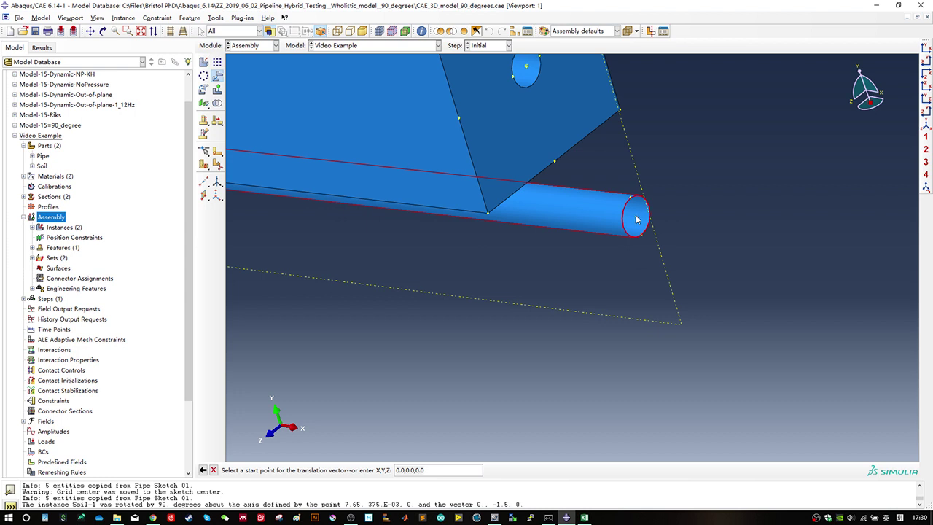
{"action": "left_click", "coordinate": [636, 219]}
{"action": "scroll", "coordinate": [606, 145], "scroll_direction": "up", "scroll_amount": 2}
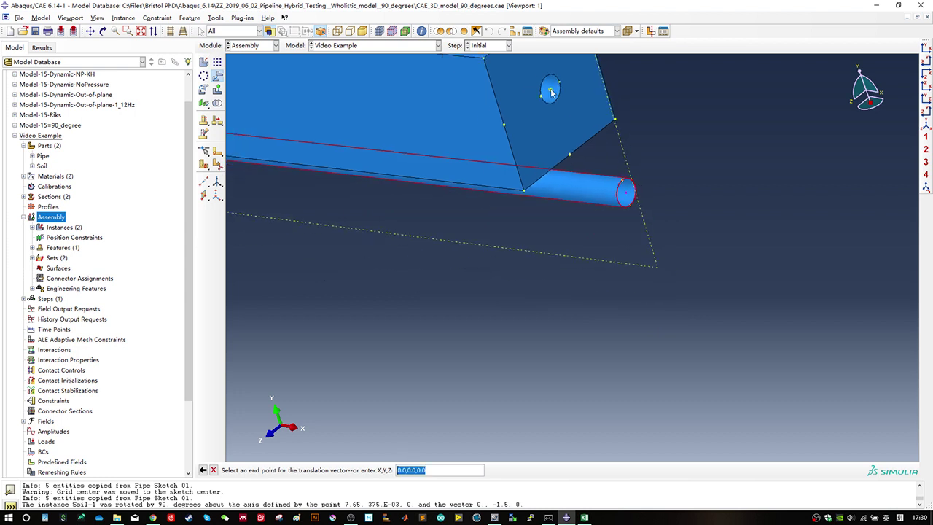
{"action": "left_click", "coordinate": [551, 91]}
{"action": "scroll", "coordinate": [579, 128], "scroll_direction": "up", "scroll_amount": 4}
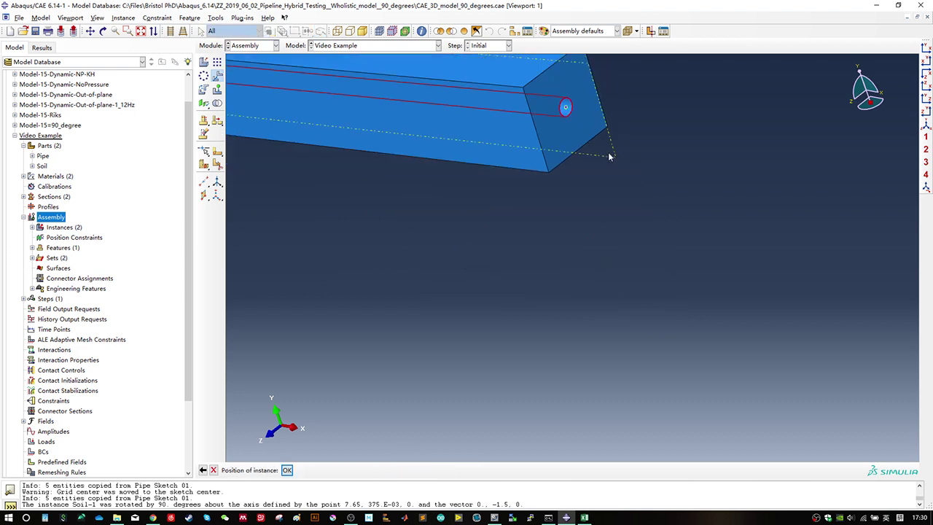
{"action": "middle_click", "coordinate": [426, 177]}
{"action": "middle_click_drag", "start_coordinate": [497, 158], "coordinate": [536, 306], "text": "ctrl+alt"}
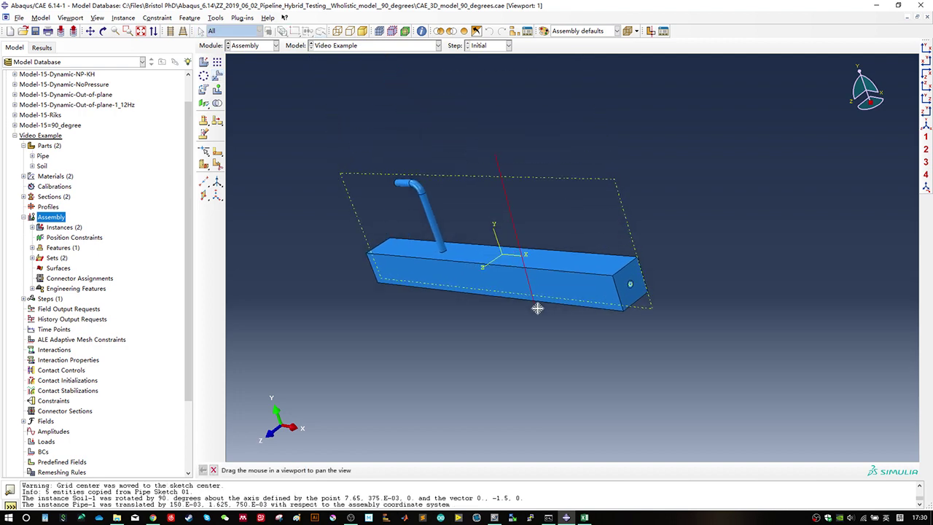
{"action": "left_click_drag", "start_coordinate": [440, 255], "coordinate": [523, 231], "text": "ctrl+alt"}
{"action": "left_click_drag", "start_coordinate": [532, 287], "coordinate": [530, 346], "text": "ctrl+alt"}
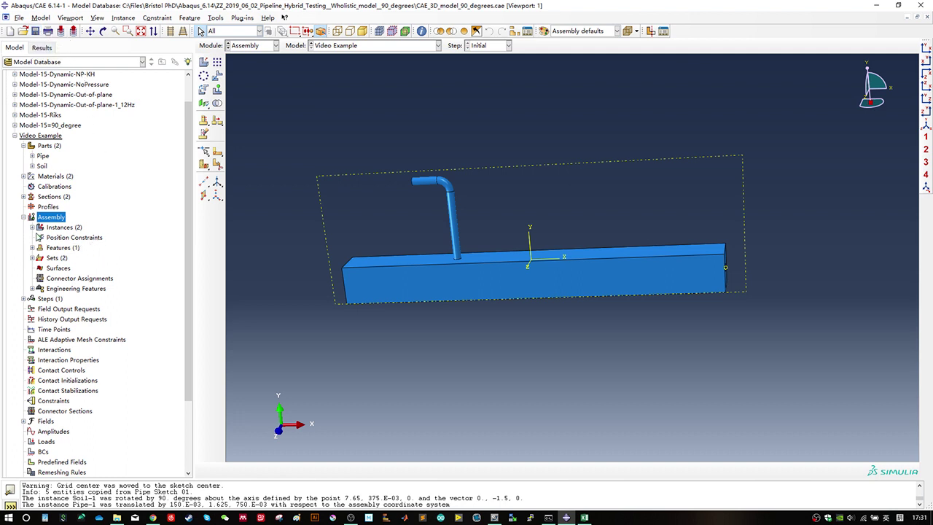
Step: Expand the assembly's Instances branch and check the sets listed under Sets
{"action": "left_click", "coordinate": [32, 227]}
{"action": "left_click", "coordinate": [32, 228]}
{"action": "left_click", "coordinate": [32, 227]}
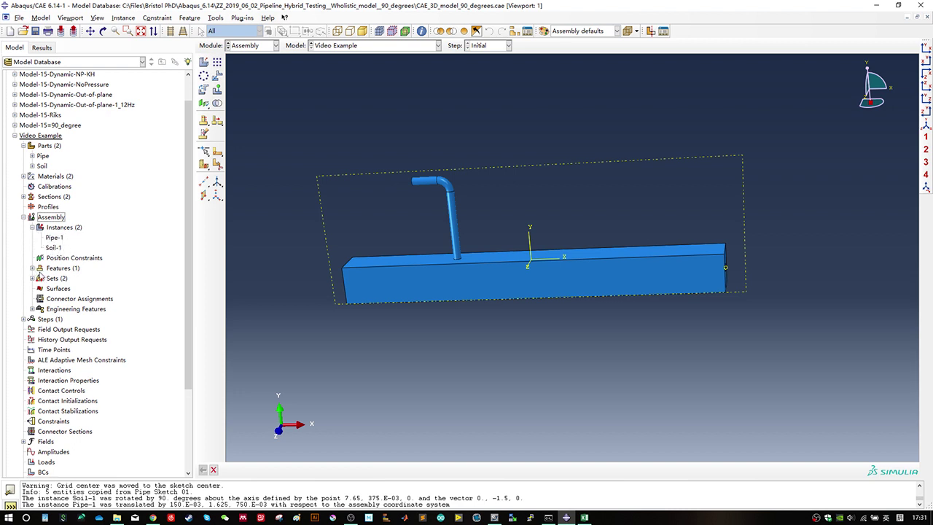
{"action": "left_click", "coordinate": [32, 278]}
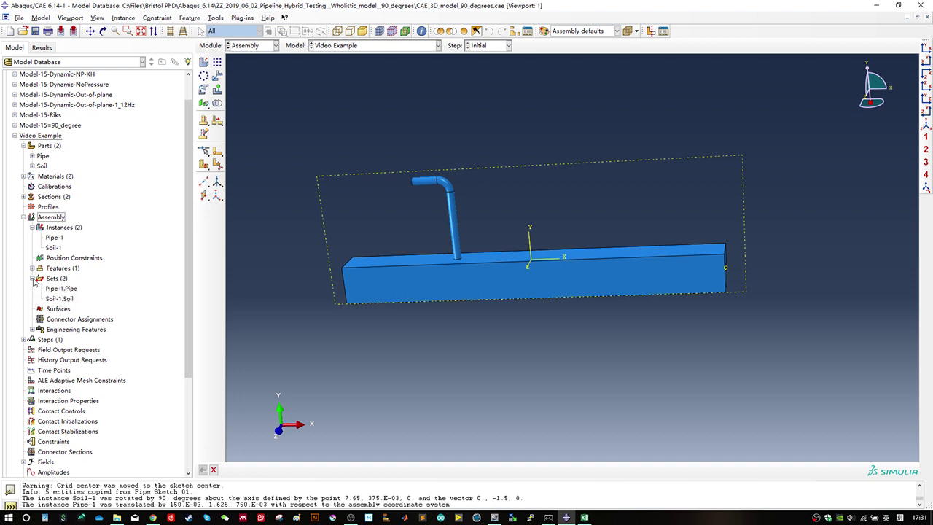
{"action": "left_click", "coordinate": [32, 279]}
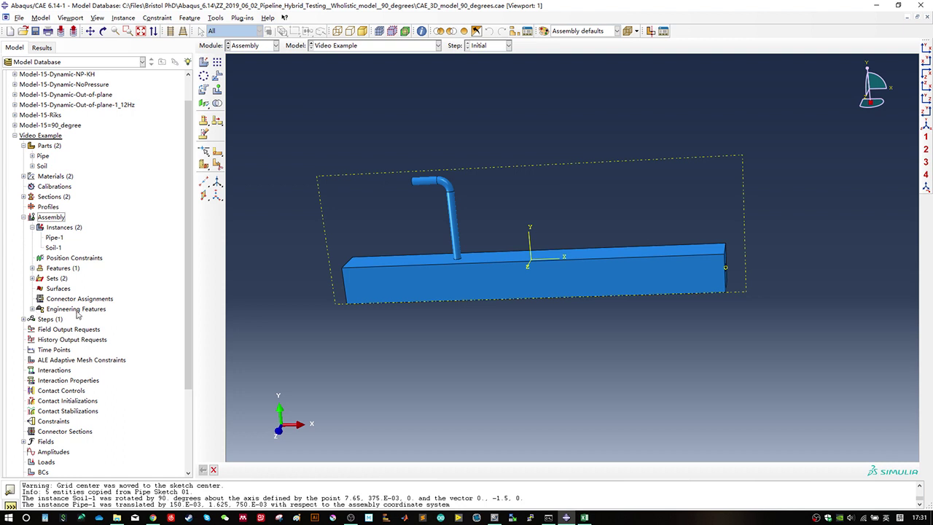
Step: Expand the Engineering Features branch of the assembly and look at its Inertias and Springs/Dashpots entries
{"action": "left_click", "coordinate": [32, 309]}
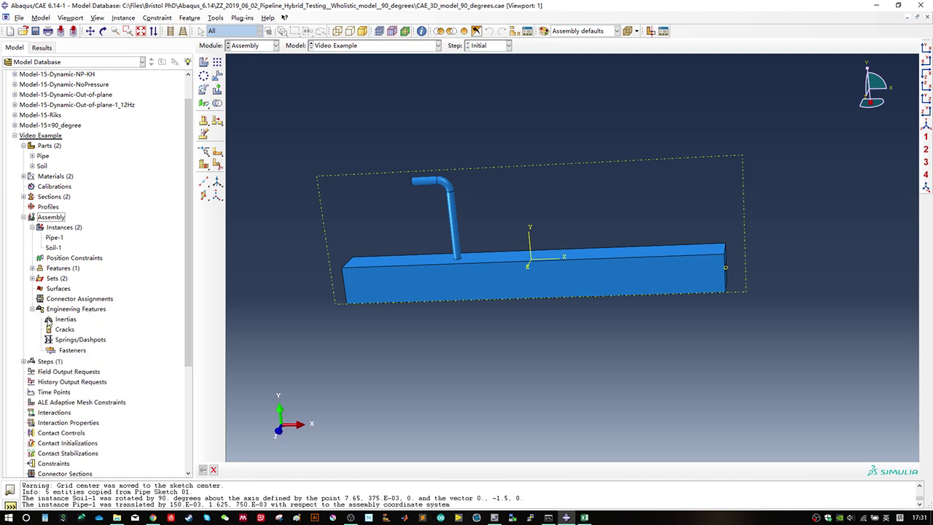
{"action": "left_click", "coordinate": [65, 321]}
{"action": "double_click", "coordinate": [66, 320]}
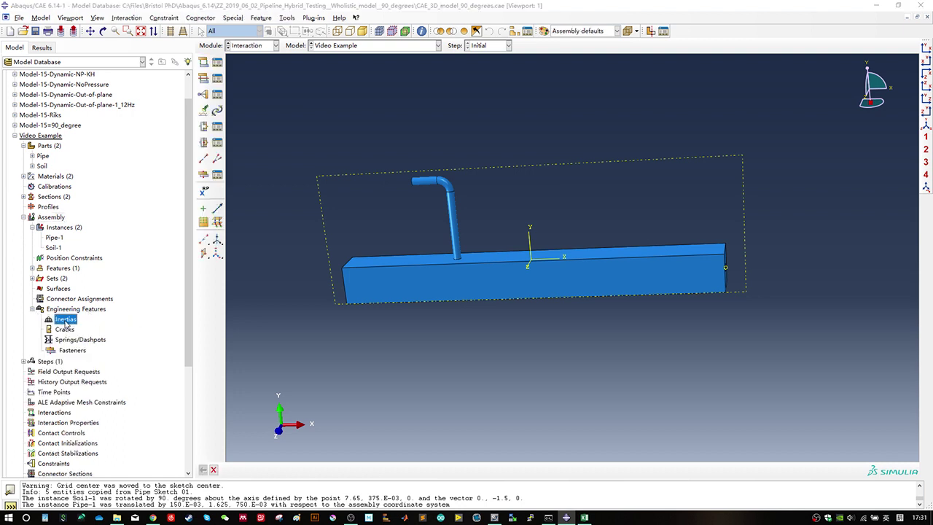
{"action": "left_click", "coordinate": [173, 220]}
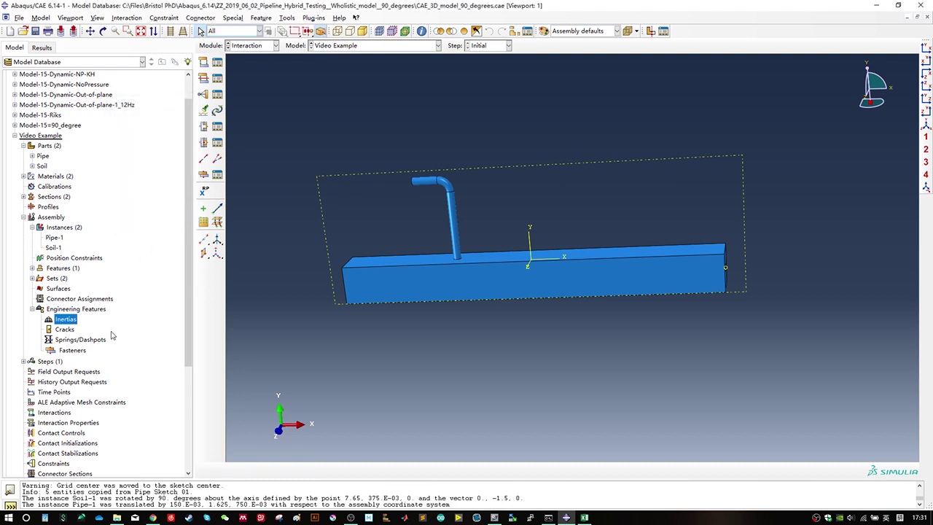
{"action": "left_click", "coordinate": [78, 340]}
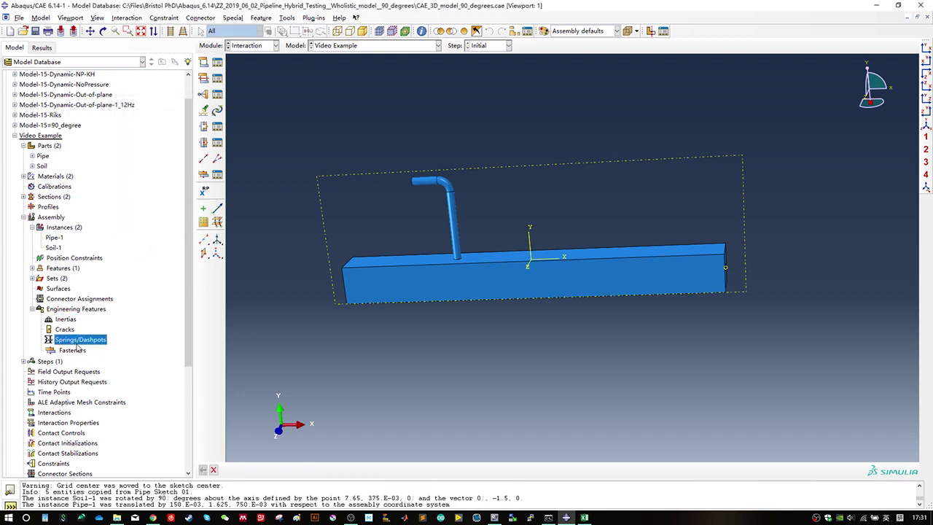
{"action": "scroll", "coordinate": [89, 329], "scroll_direction": "down", "scroll_amount": 2}
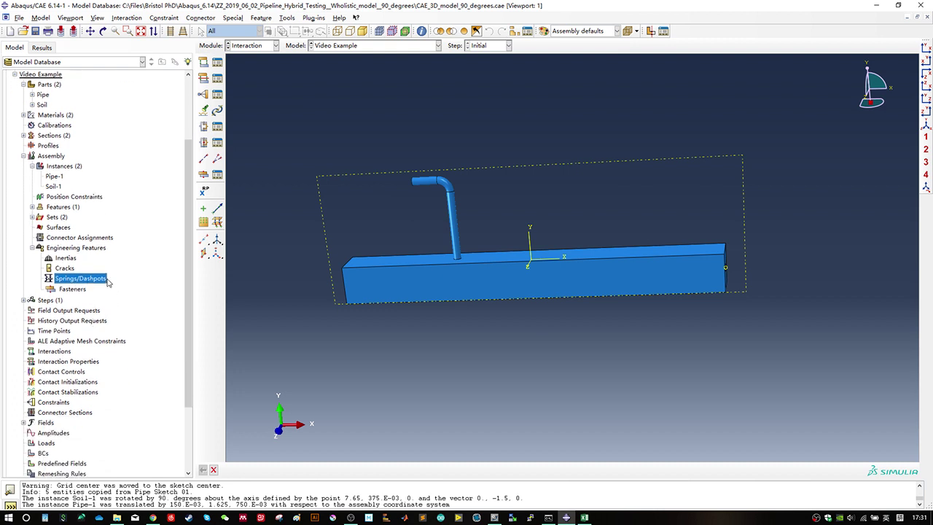
Step: Collapse the Assembly branch of the Video Example model, leaving the Steps branch collapsed too
{"action": "scroll", "coordinate": [80, 276], "scroll_direction": "down", "scroll_amount": 3}
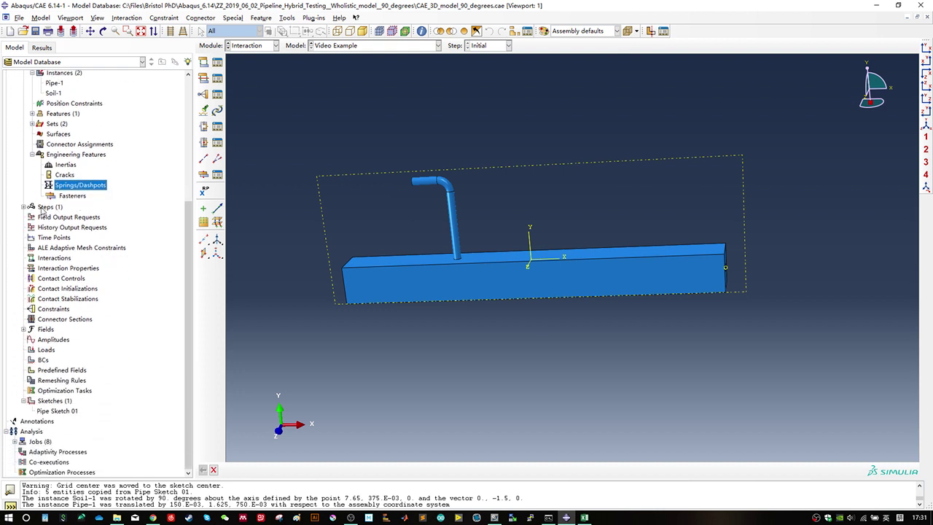
{"action": "double_click", "coordinate": [23, 208]}
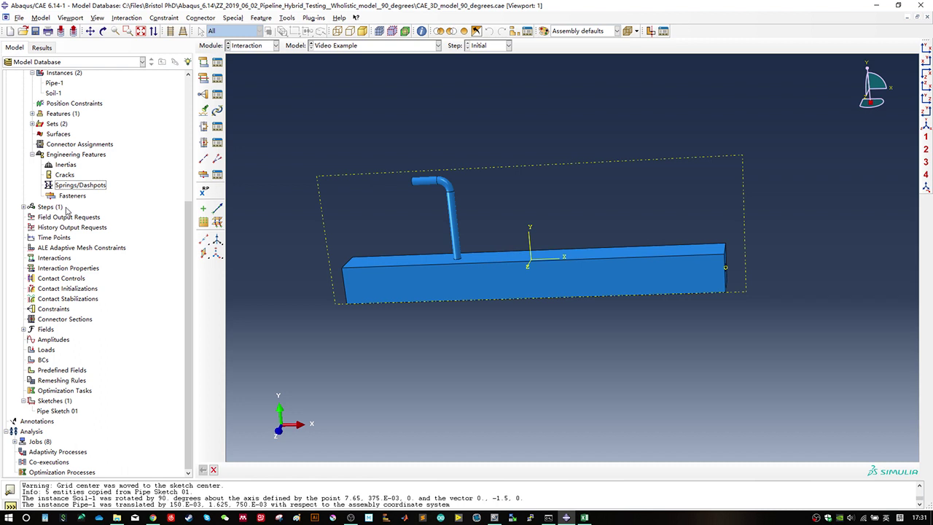
{"action": "scroll", "coordinate": [72, 255], "scroll_direction": "up", "scroll_amount": 3}
{"action": "left_click", "coordinate": [23, 154]}
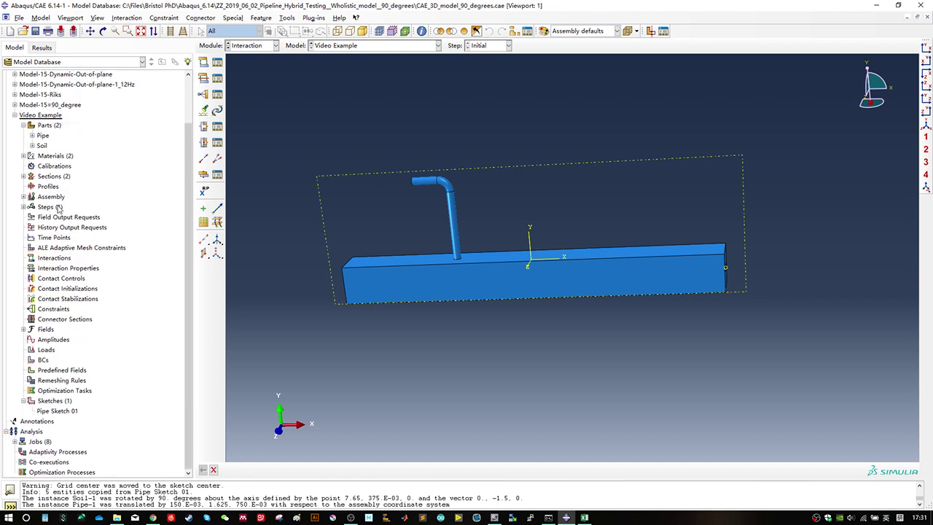
Step: Look over the Steps, Interactions, Constraints, Loads and BCs entries of the Video Example model
{"action": "left_click", "coordinate": [47, 207]}
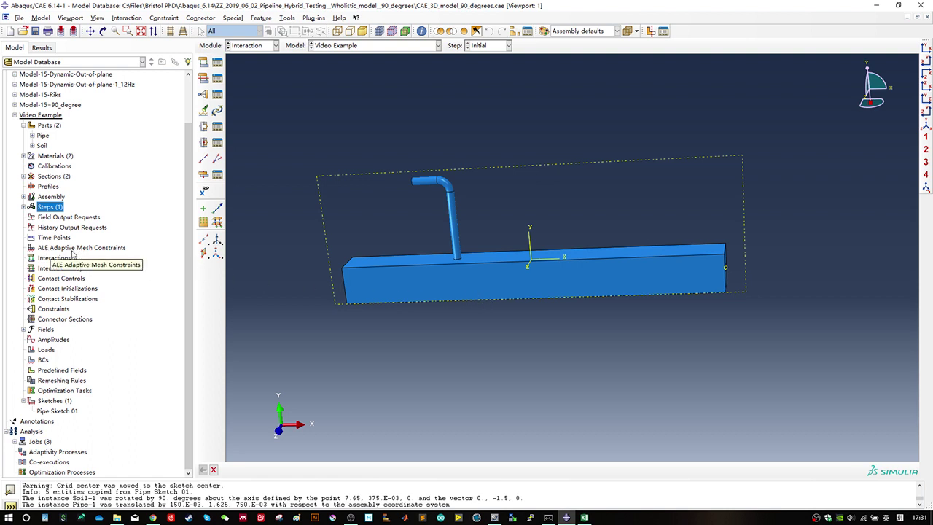
{"action": "left_click", "coordinate": [48, 259]}
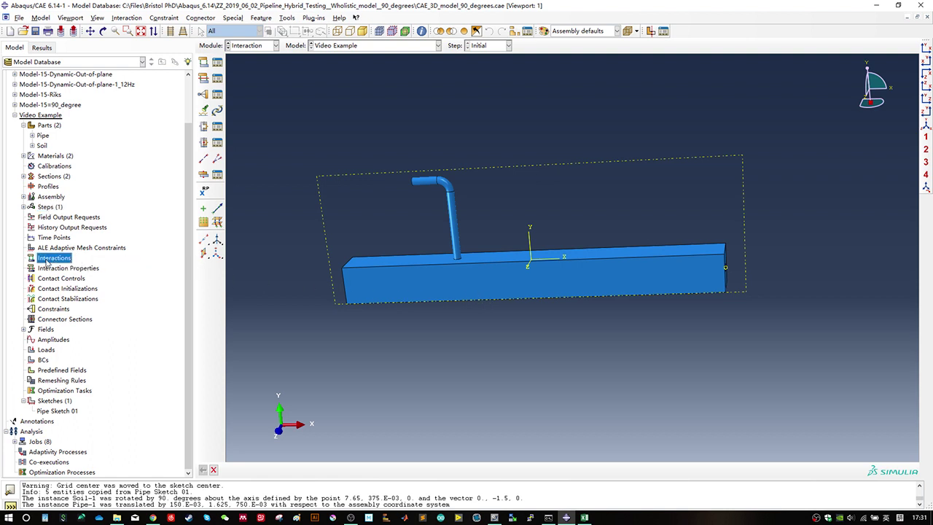
{"action": "left_click", "coordinate": [53, 310]}
{"action": "left_click", "coordinate": [46, 351]}
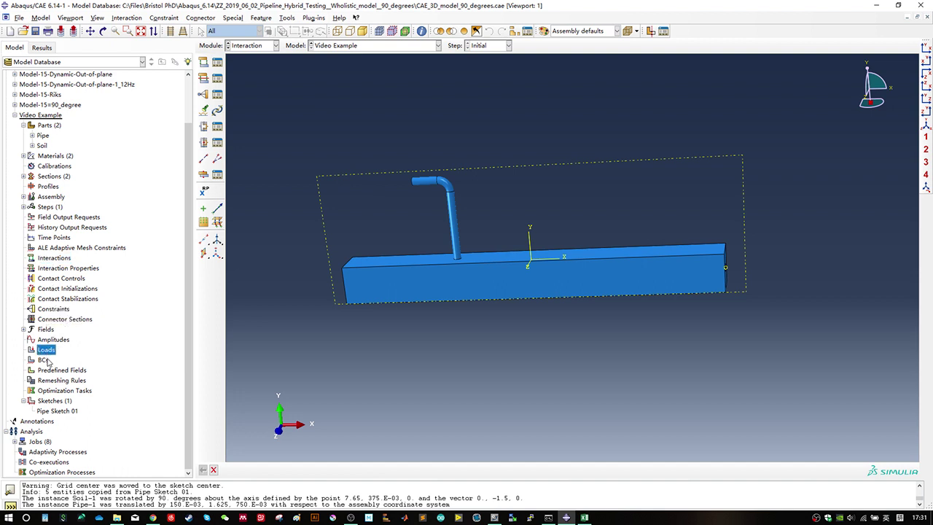
{"action": "left_click", "coordinate": [40, 362]}
{"action": "double_click", "coordinate": [62, 261]}
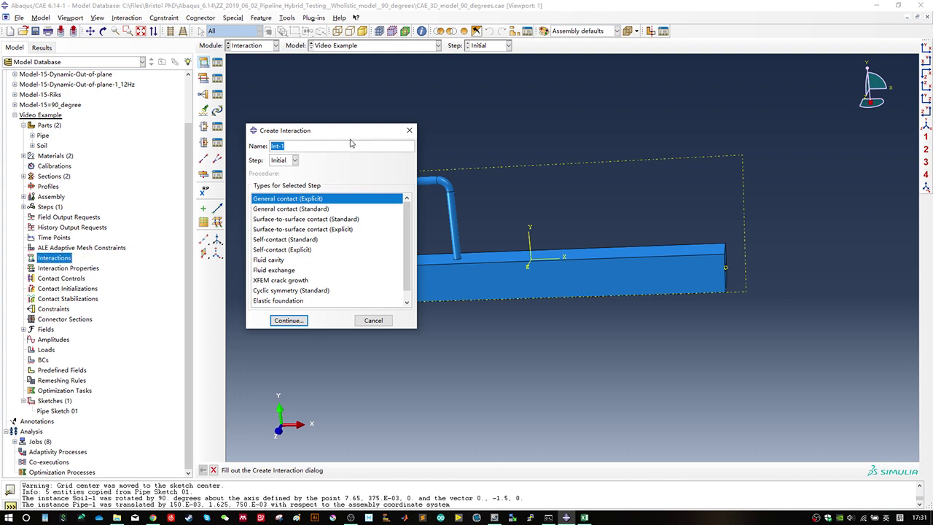
{"action": "left_click_drag", "start_coordinate": [347, 130], "coordinate": [279, 135]}
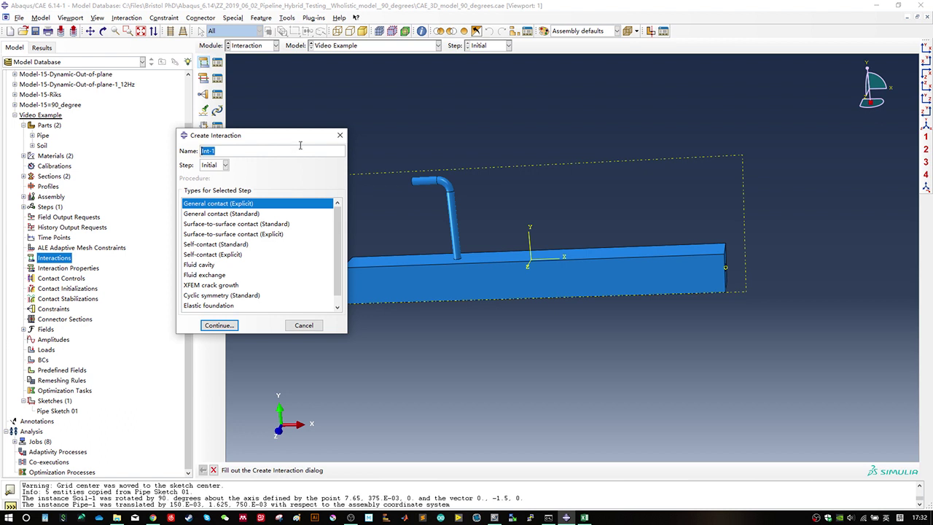
{"action": "type", "text": "S"}
{"action": "type", "text": "ipe-Soil IN"}
{"action": "left_click", "coordinate": [208, 214]}
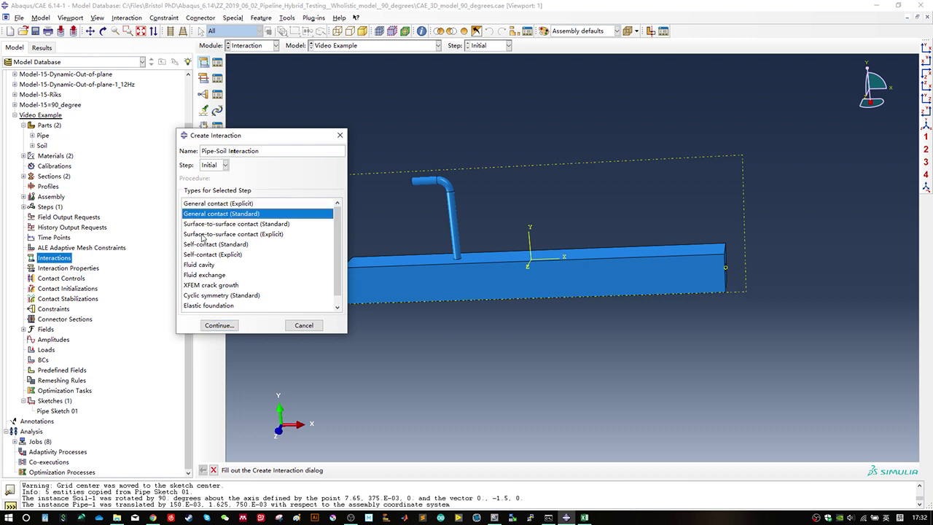
{"action": "left_click", "coordinate": [203, 237]}
{"action": "left_click", "coordinate": [247, 225]}
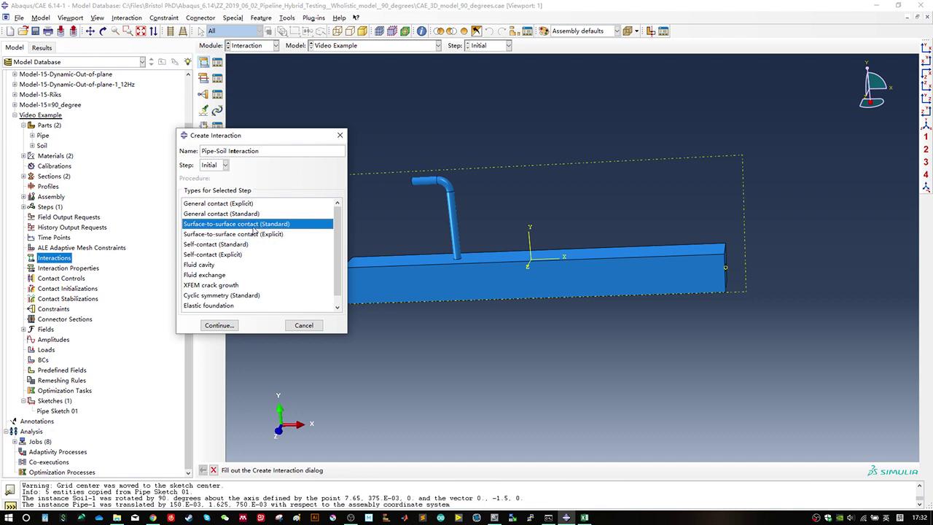
{"action": "left_click", "coordinate": [227, 327]}
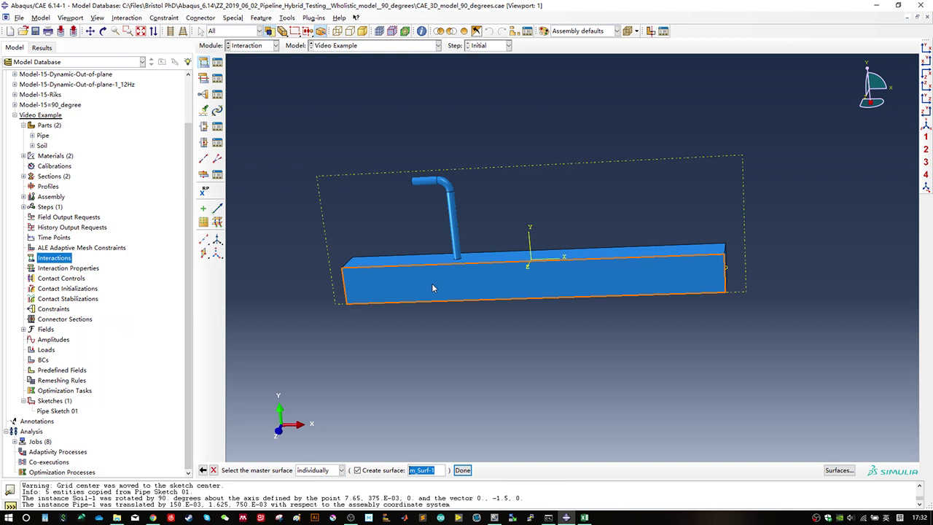
{"action": "left_click_drag", "start_coordinate": [412, 271], "coordinate": [551, 316], "text": "ctrl+alt"}
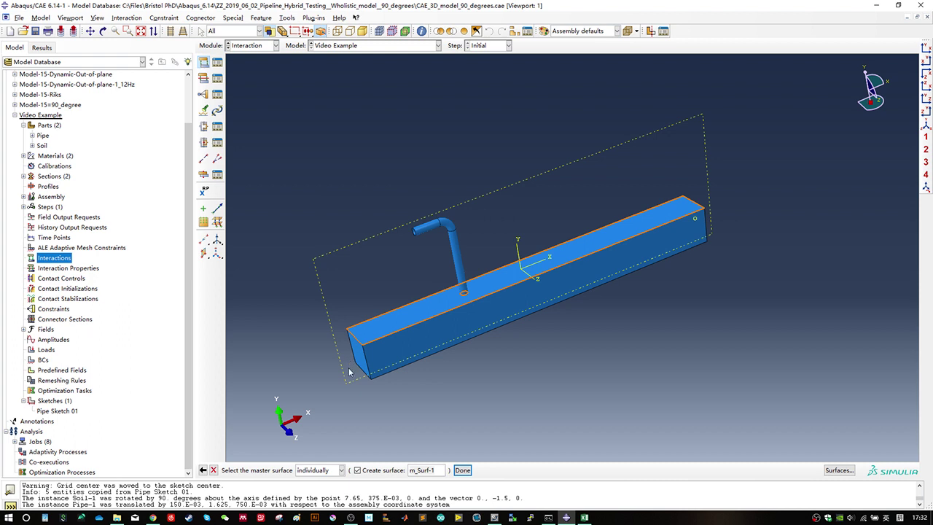
{"action": "left_click", "coordinate": [839, 470]}
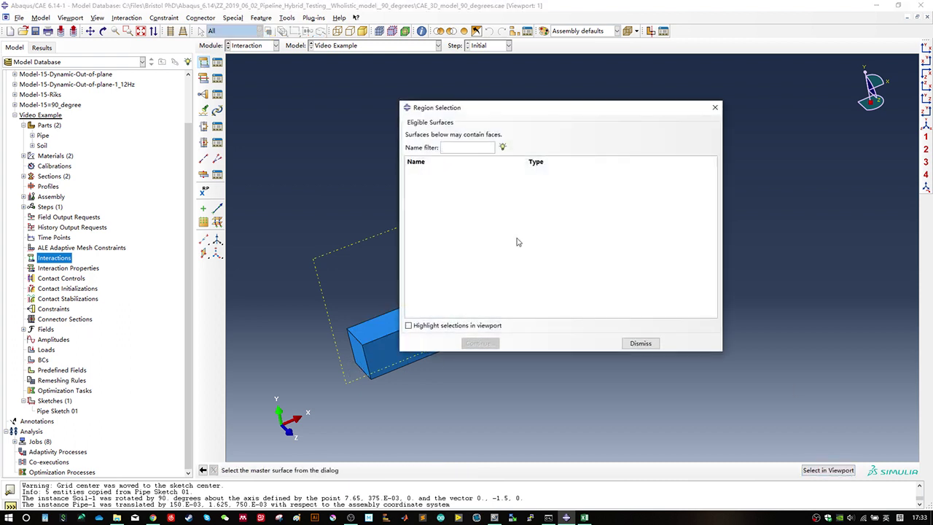
{"action": "left_click", "coordinate": [626, 340]}
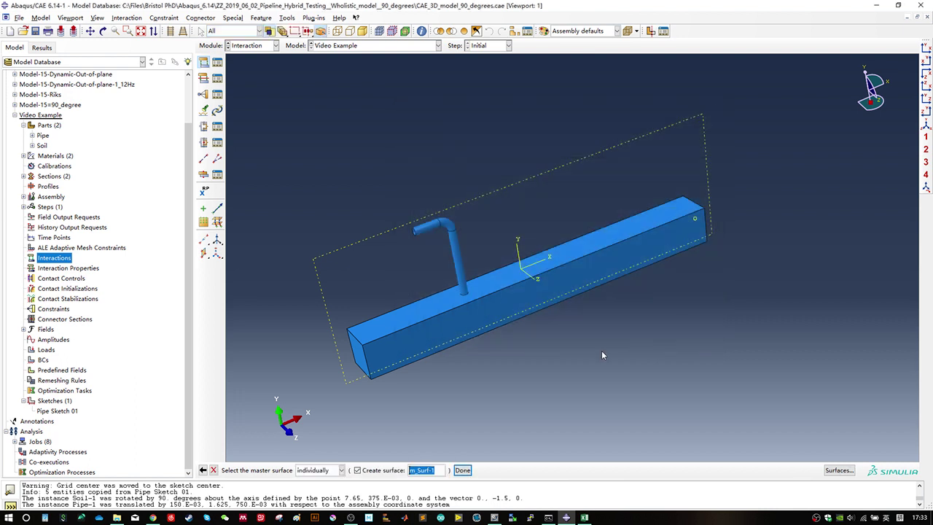
{"action": "left_click", "coordinate": [213, 470]}
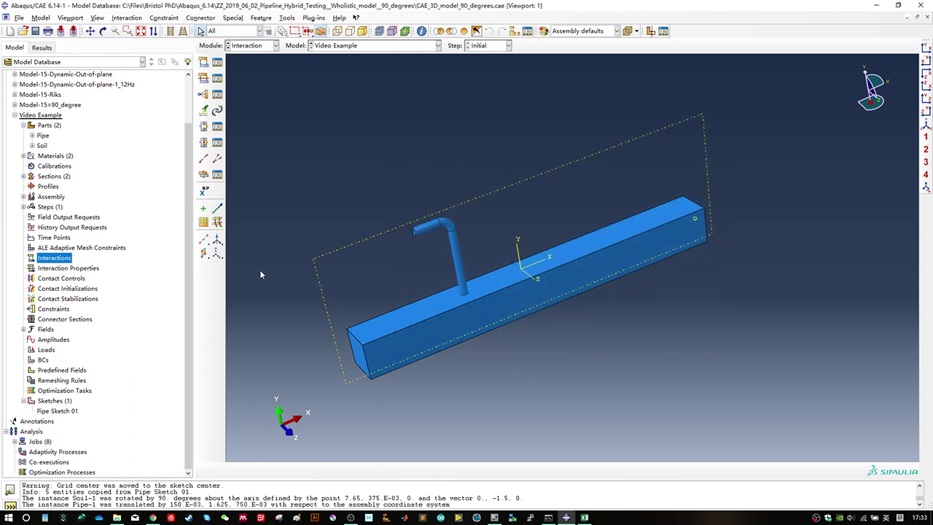
Step: Create a surface named Ext-Pipe on the Pipe part from all the pipe's faces, using the purple outer side of the shell
{"action": "left_click", "coordinate": [32, 135]}
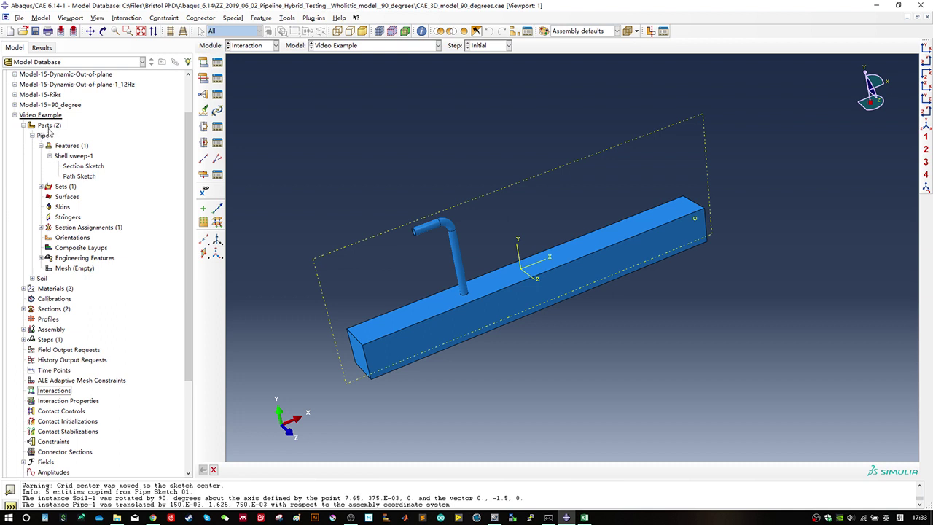
{"action": "left_click", "coordinate": [48, 128]}
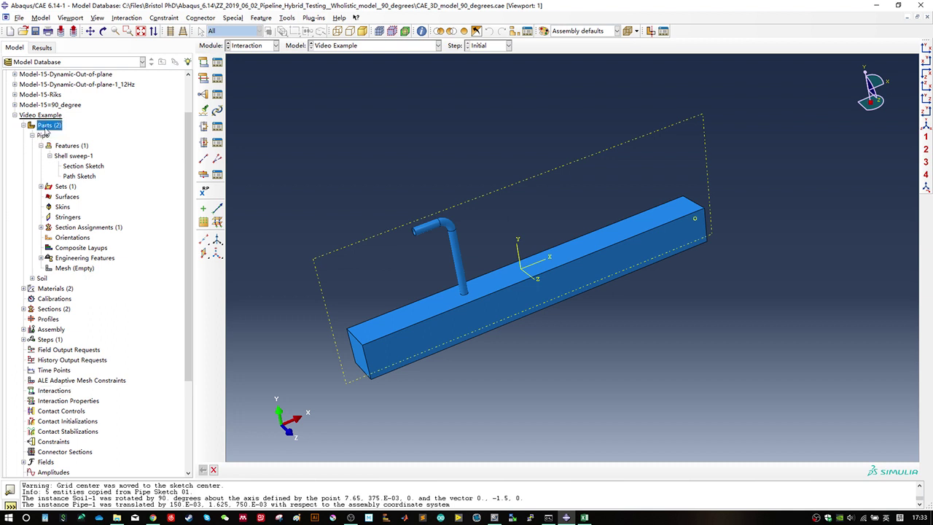
{"action": "left_click", "coordinate": [44, 135]}
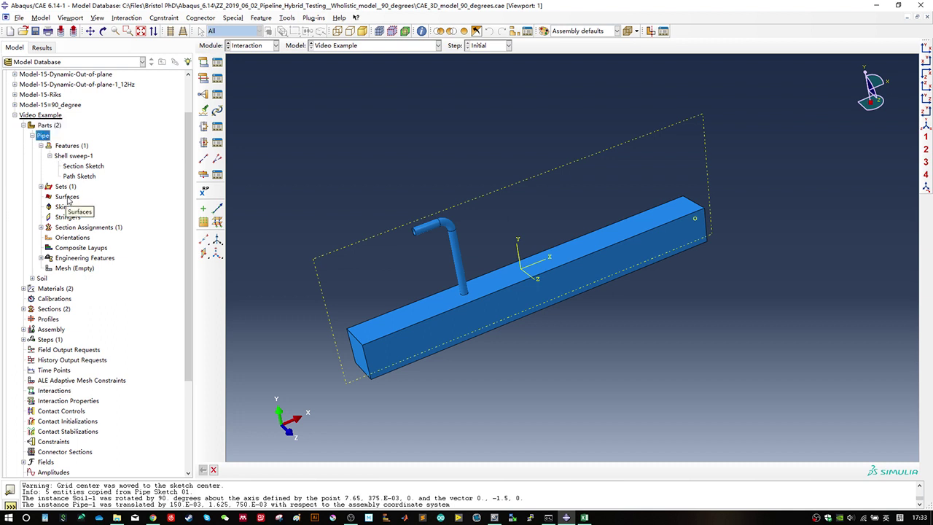
{"action": "double_click", "coordinate": [67, 203]}
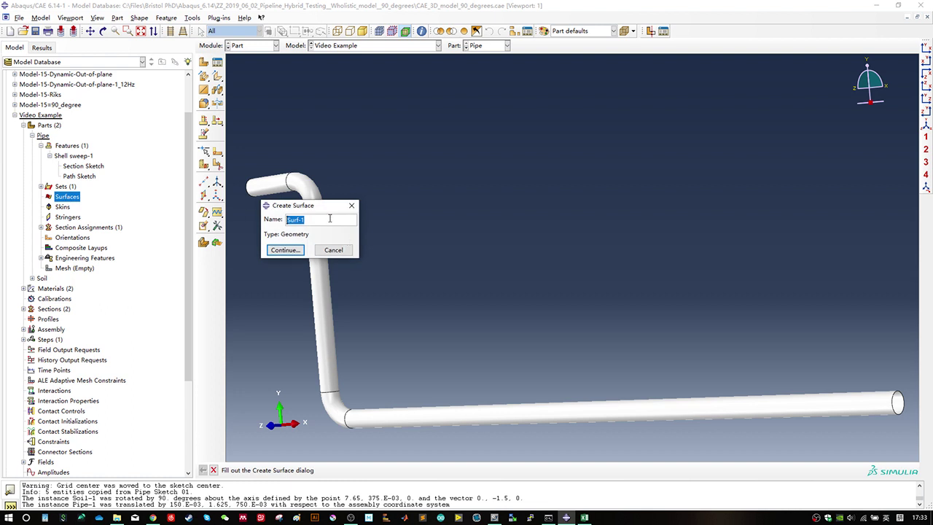
{"action": "type", "text": "Ext-Pipe"}
{"action": "left_click", "coordinate": [285, 250]}
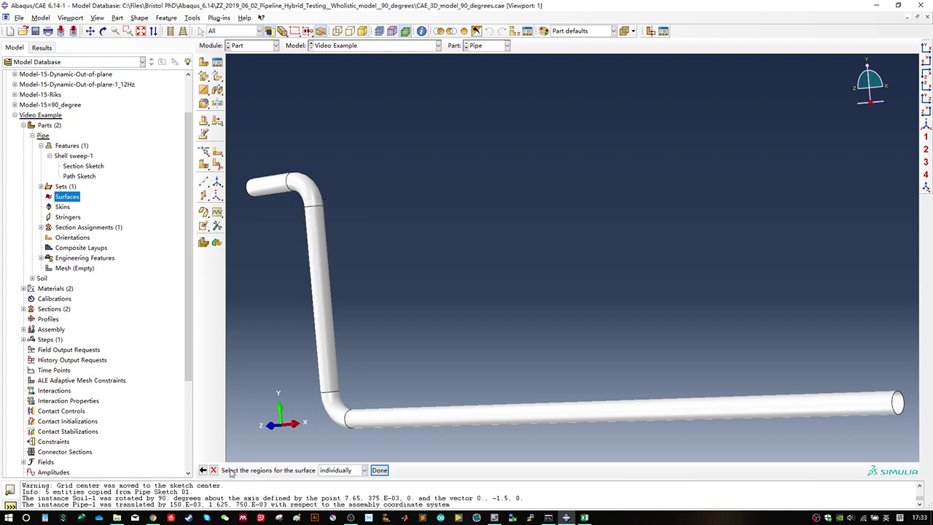
{"action": "scroll", "coordinate": [438, 350], "scroll_direction": "down", "scroll_amount": 3}
{"action": "left_click_drag", "start_coordinate": [332, 204], "coordinate": [802, 417]}
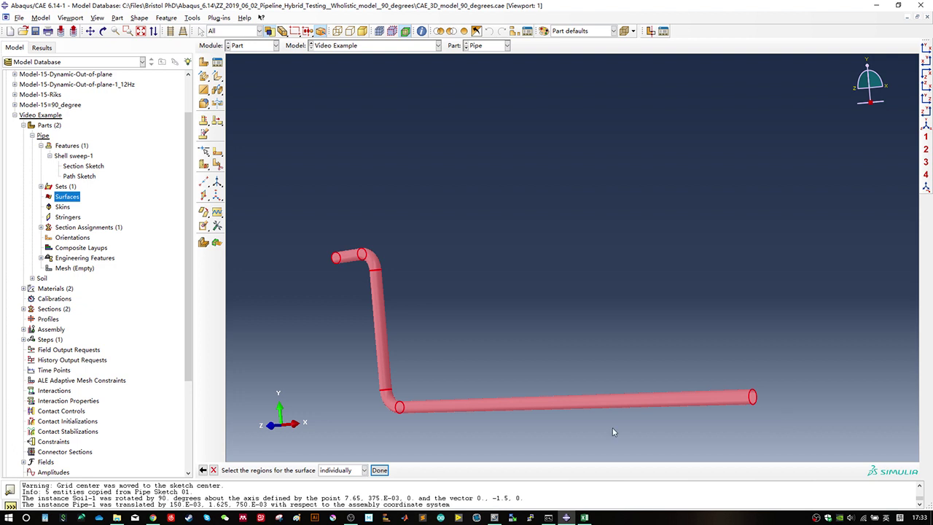
{"action": "middle_click", "coordinate": [485, 362]}
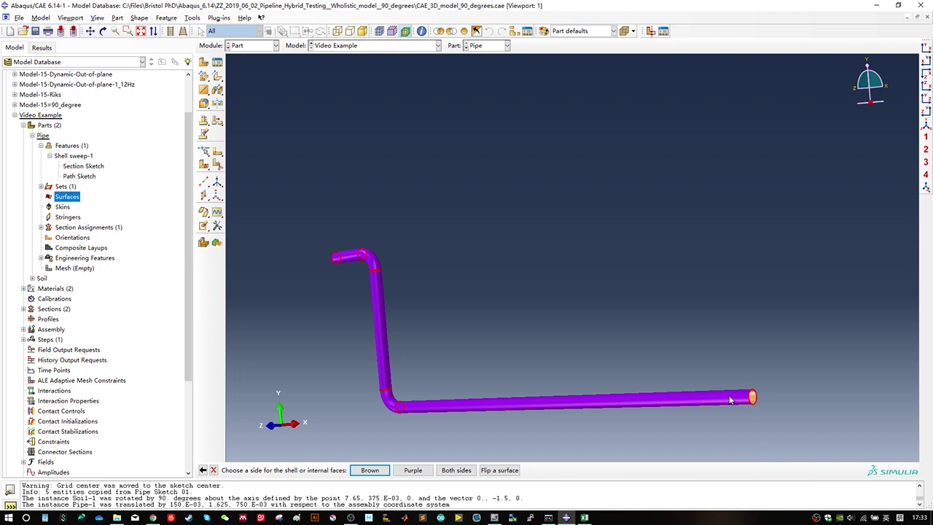
{"action": "left_click", "coordinate": [415, 470]}
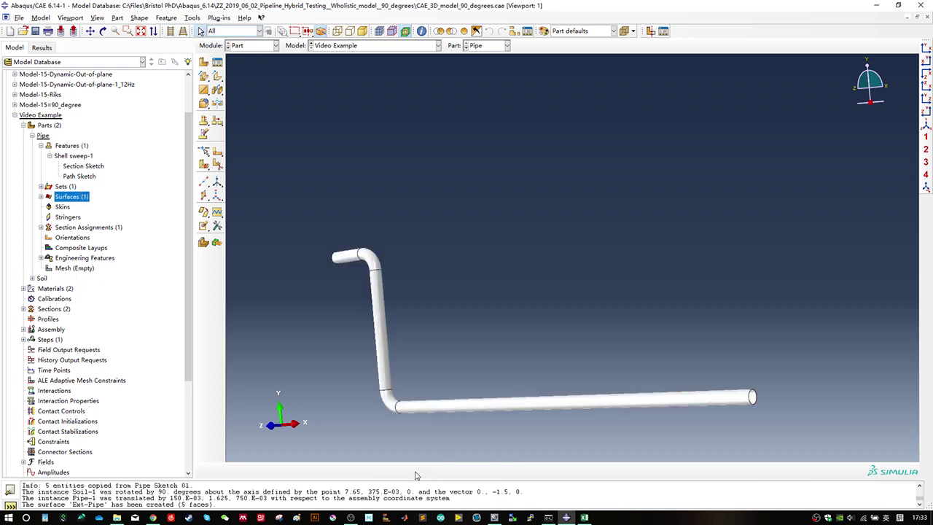
Step: Create a surface named Int-Pipe on the Pipe part from all pipe faces, using the brown inner side of the shell
{"action": "left_click", "coordinate": [41, 196]}
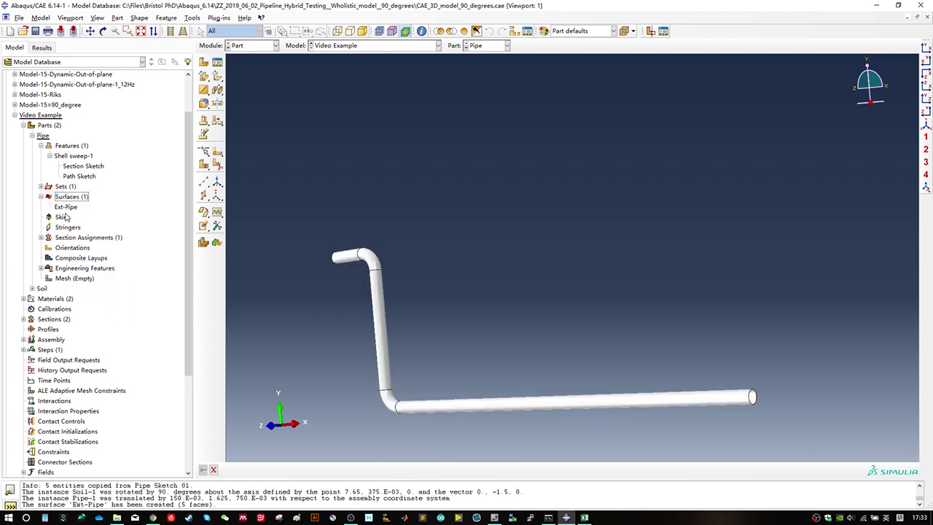
{"action": "double_click", "coordinate": [72, 197]}
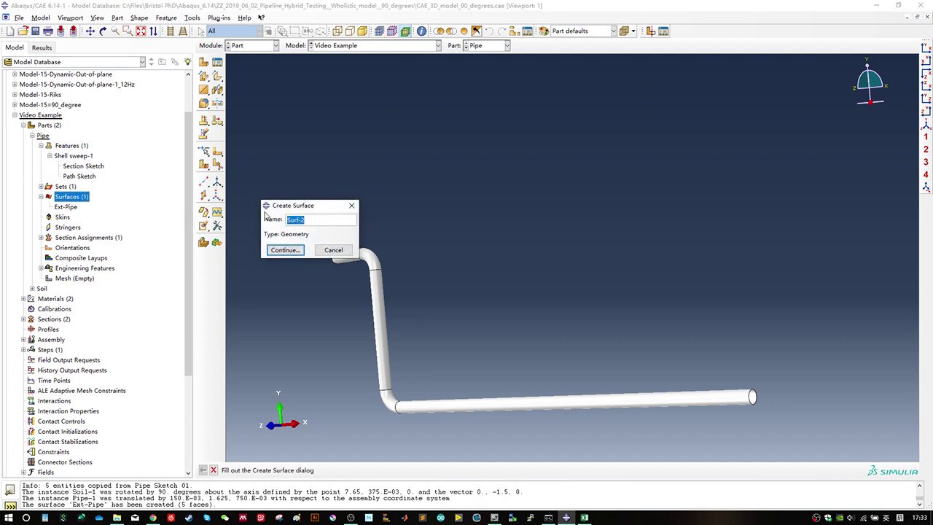
{"action": "key", "text": "BackSpace"}
{"action": "key", "text": "Return"}
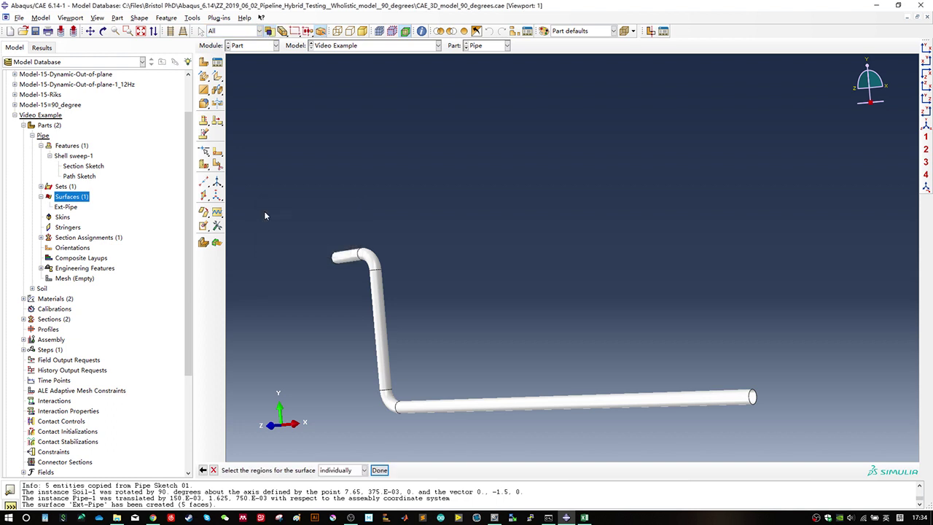
{"action": "left_click_drag", "start_coordinate": [286, 222], "coordinate": [773, 431]}
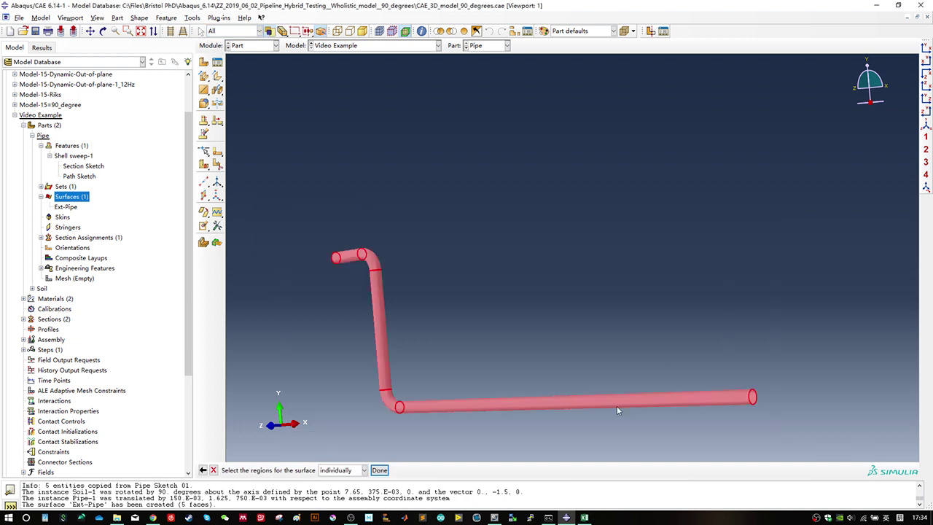
{"action": "middle_click", "coordinate": [503, 391]}
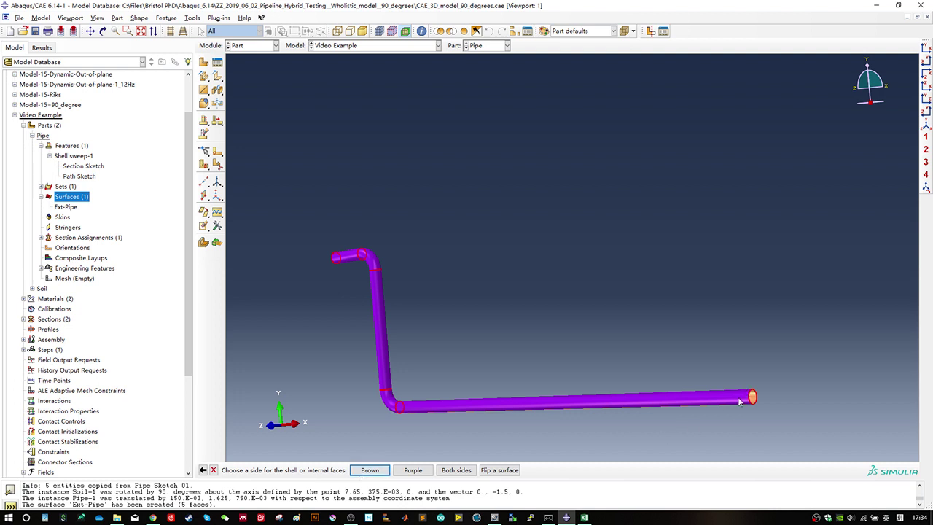
{"action": "left_click", "coordinate": [388, 470]}
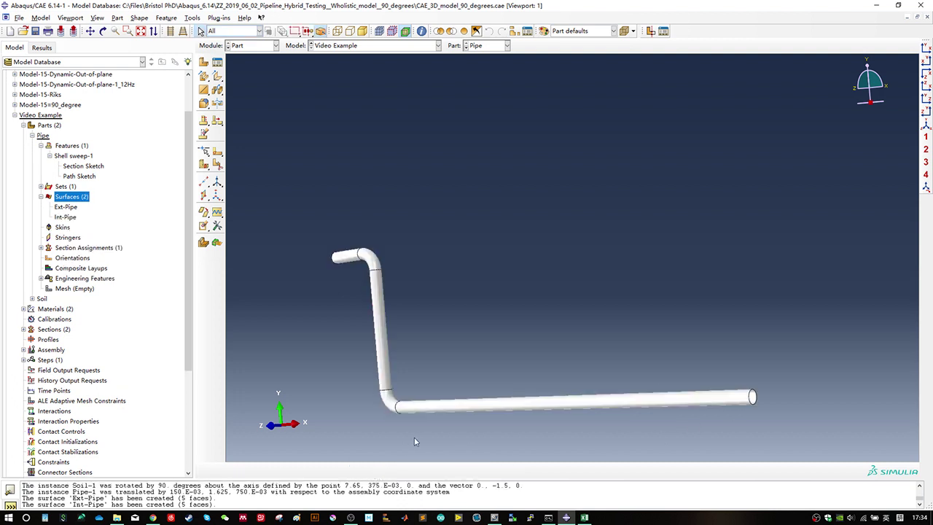
Step: Start a new geometry surface named Int-Soil on the Soil part
{"action": "left_click", "coordinate": [32, 299]}
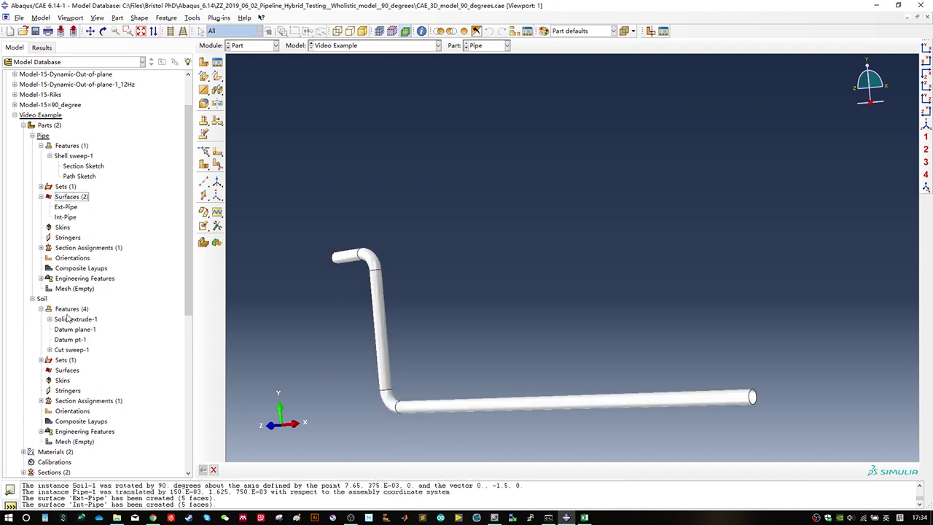
{"action": "double_click", "coordinate": [67, 369]}
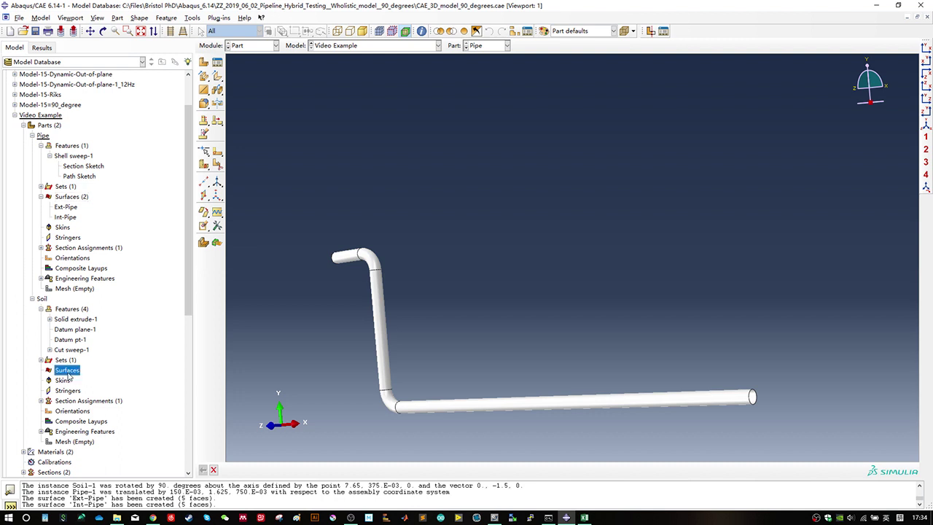
{"action": "type", "text": "Soil"}
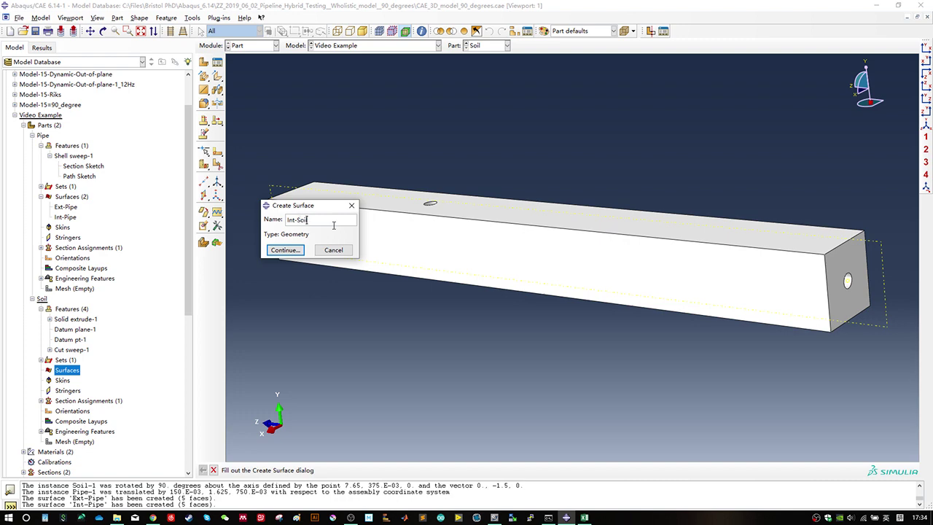
{"action": "left_click", "coordinate": [299, 251]}
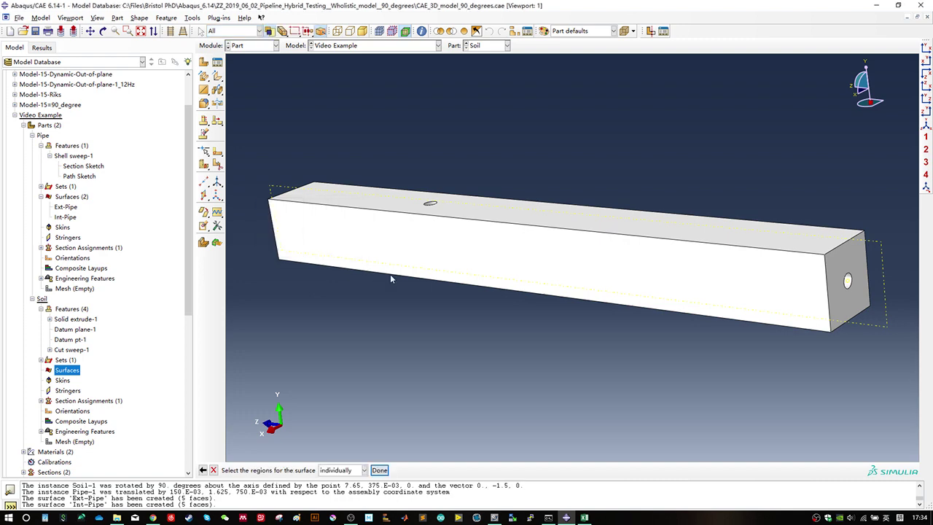
Step: Select the inner faces of the soil hole's vertical outlet and curved bend as regions for the surface
{"action": "left_click_drag", "start_coordinate": [649, 207], "coordinate": [636, 283], "text": "ctrl+alt"}
{"action": "left_click_drag", "start_coordinate": [452, 149], "coordinate": [577, 298], "text": "ctrl+alt"}
{"action": "scroll", "coordinate": [440, 274], "scroll_direction": "up", "scroll_amount": 5}
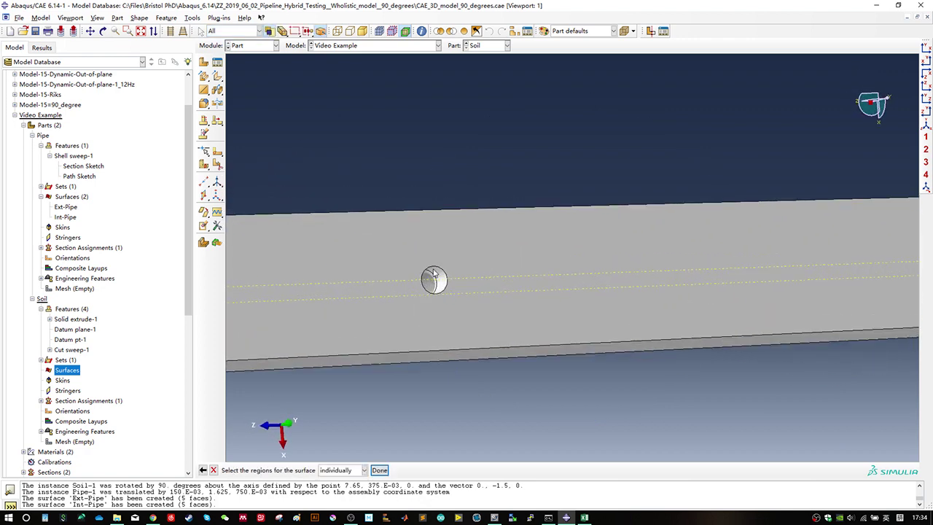
{"action": "left_click_drag", "start_coordinate": [489, 291], "coordinate": [469, 298], "text": "ctrl+alt"}
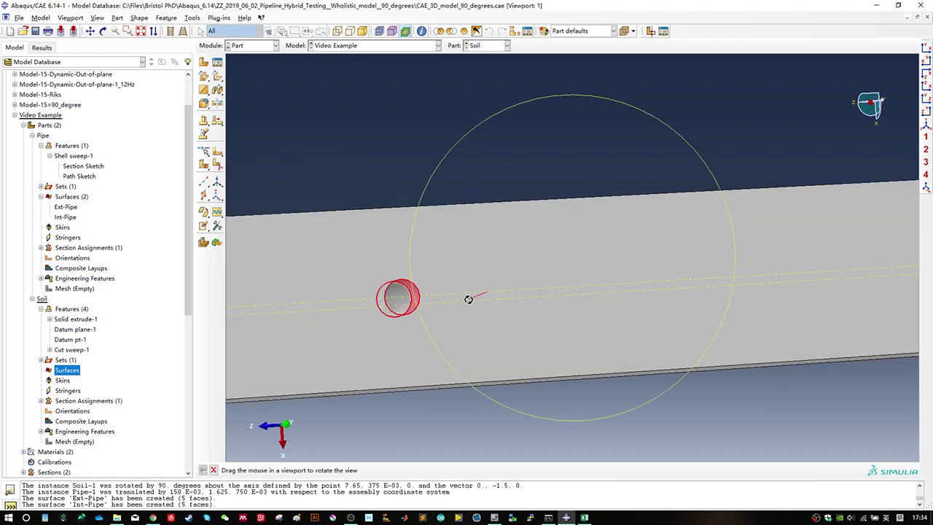
{"action": "left_click", "coordinate": [400, 298], "text": "shift"}
{"action": "left_click_drag", "start_coordinate": [534, 327], "coordinate": [479, 218], "text": "ctrl+alt"}
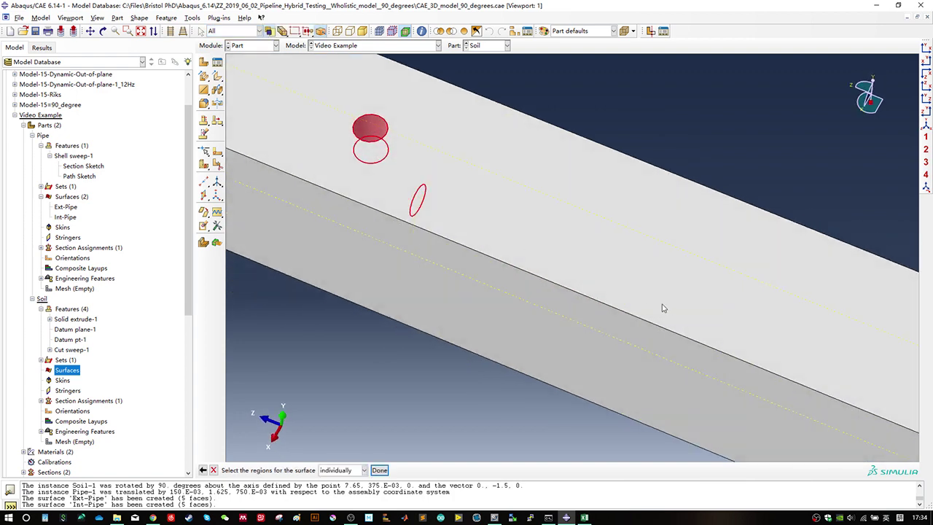
{"action": "left_click_drag", "start_coordinate": [663, 308], "coordinate": [571, 262], "text": "ctrl+alt"}
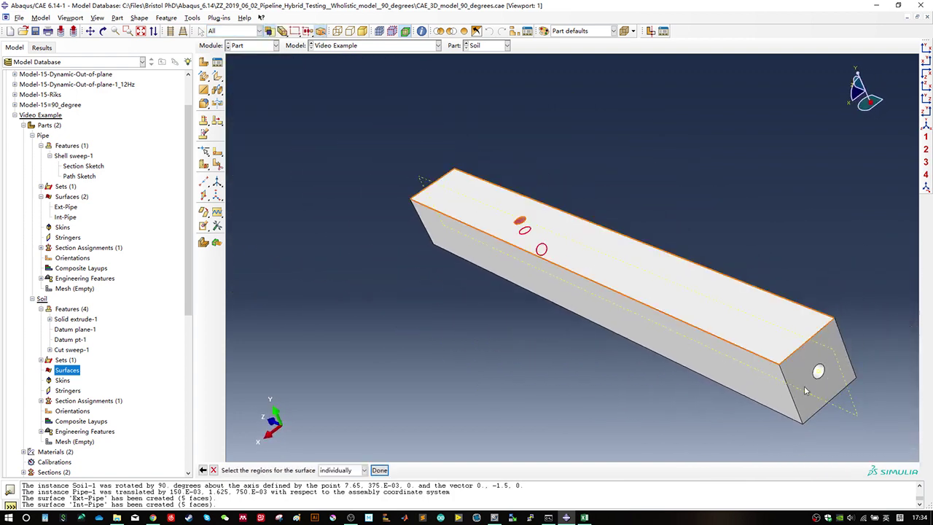
Step: Add the long straight bore face from the soil block's end, make the part translucent to check the selection, and finish the Int-Soil surface
{"action": "middle_click_drag", "start_coordinate": [803, 382], "coordinate": [526, 294], "text": "ctrl+alt"}
{"action": "scroll", "coordinate": [545, 285], "scroll_direction": "up", "scroll_amount": 3}
{"action": "left_click", "coordinate": [545, 277], "text": "shift"}
{"action": "scroll", "coordinate": [625, 293], "scroll_direction": "down", "scroll_amount": 3}
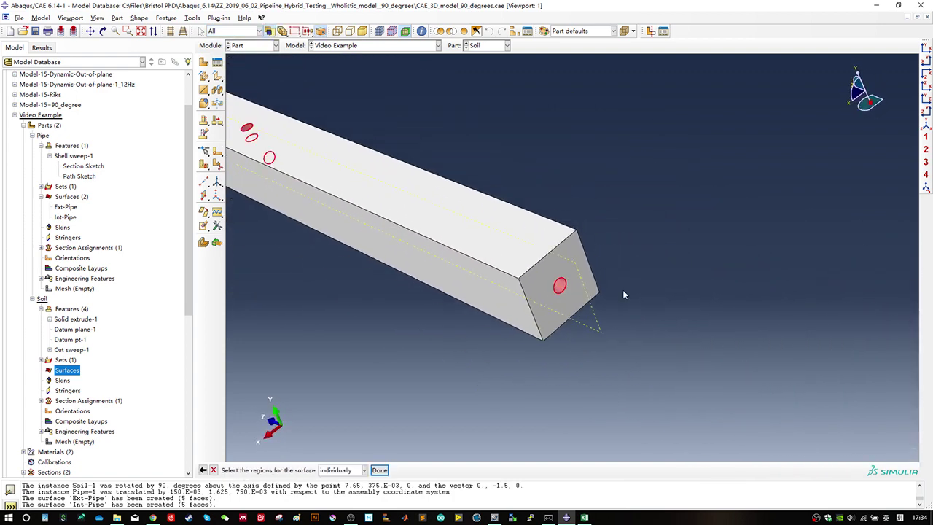
{"action": "middle_click_drag", "start_coordinate": [417, 235], "coordinate": [558, 302], "text": "ctrl+alt"}
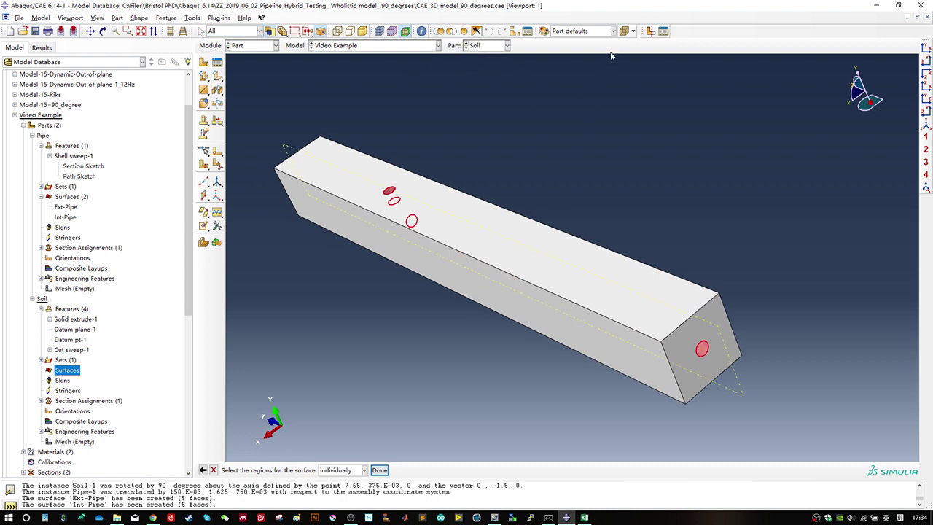
{"action": "left_click", "coordinate": [625, 33]}
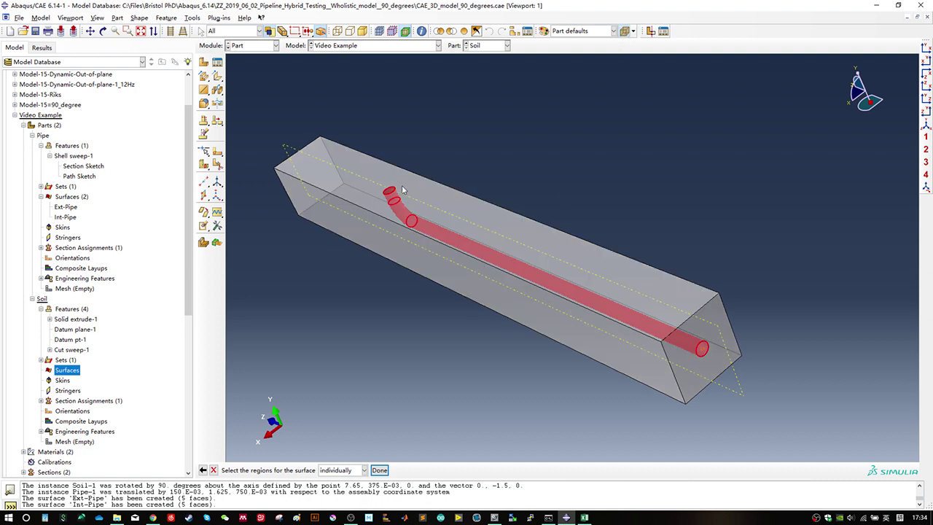
{"action": "middle_click", "coordinate": [422, 307]}
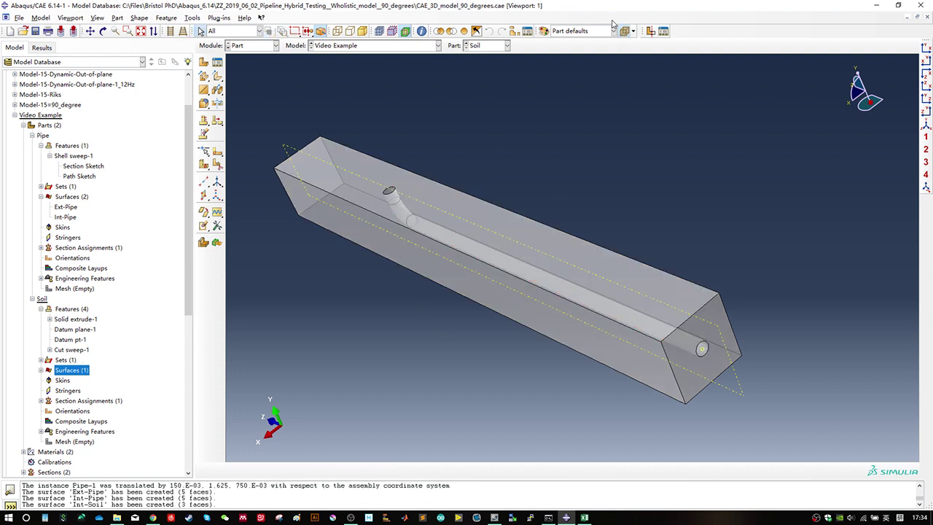
{"action": "left_click_drag", "start_coordinate": [525, 288], "coordinate": [608, 290], "text": "ctrl+alt"}
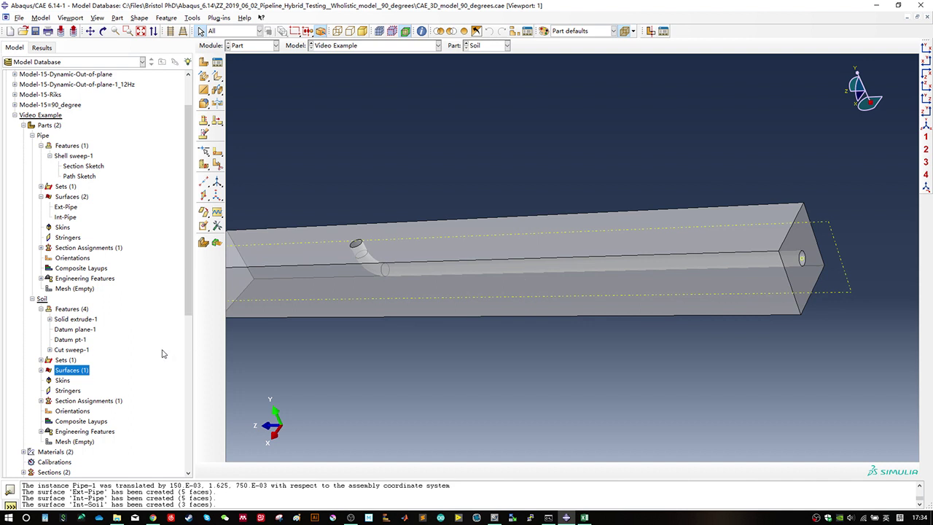
Step: Create a Surface-to-surface contact (Standard) interaction named pipe-soil in the Initial step
{"action": "left_click", "coordinate": [32, 135]}
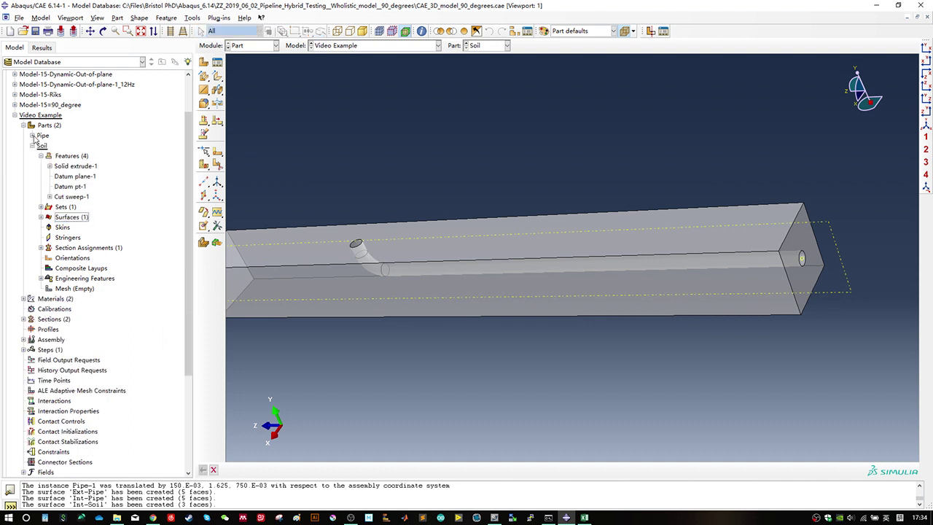
{"action": "left_click", "coordinate": [32, 145]}
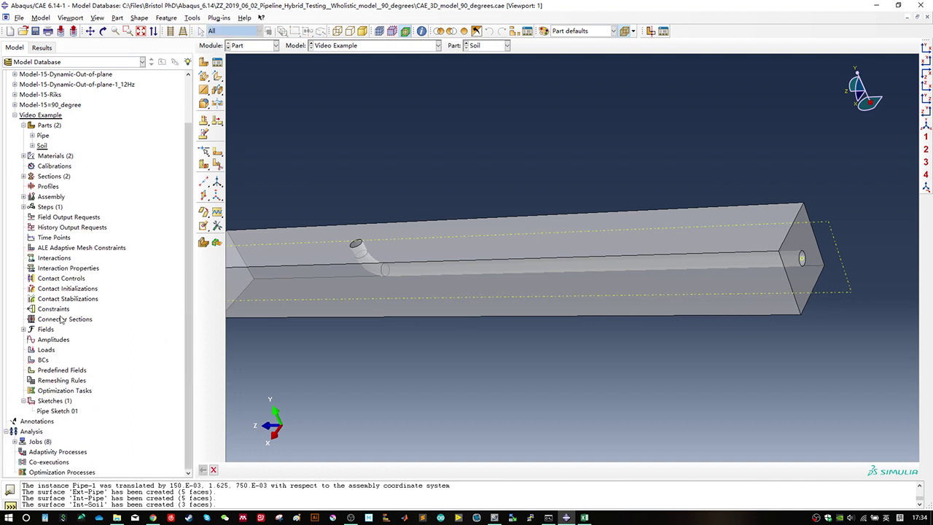
{"action": "left_click", "coordinate": [24, 207]}
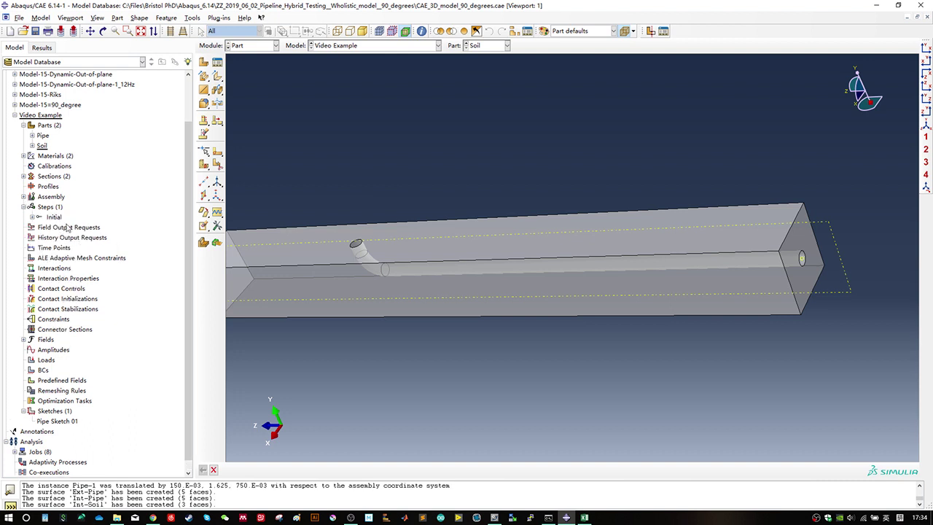
{"action": "left_click", "coordinate": [23, 207]}
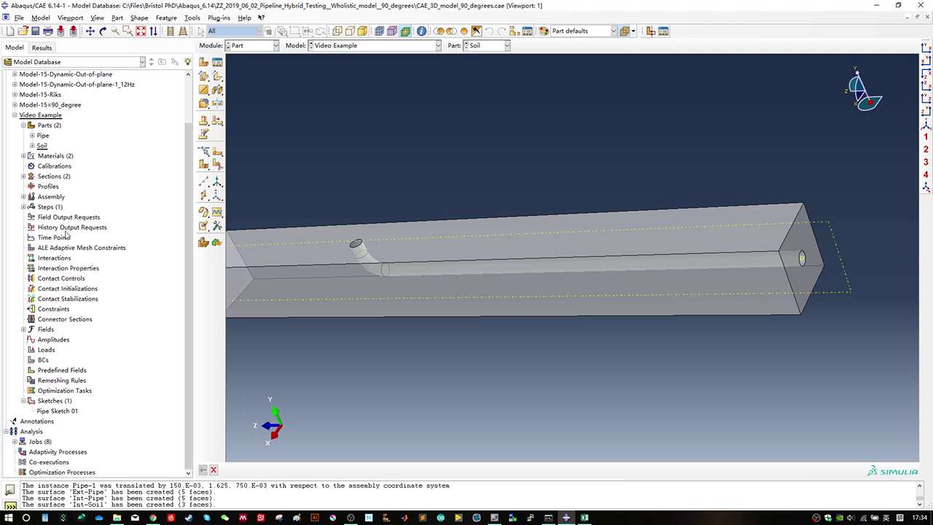
{"action": "double_click", "coordinate": [55, 258]}
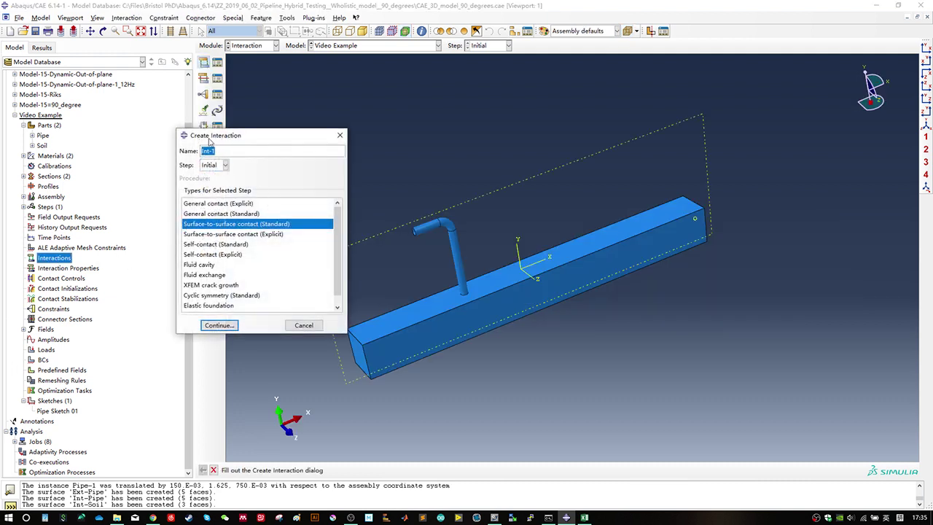
{"action": "left_click_drag", "start_coordinate": [297, 135], "coordinate": [378, 156]}
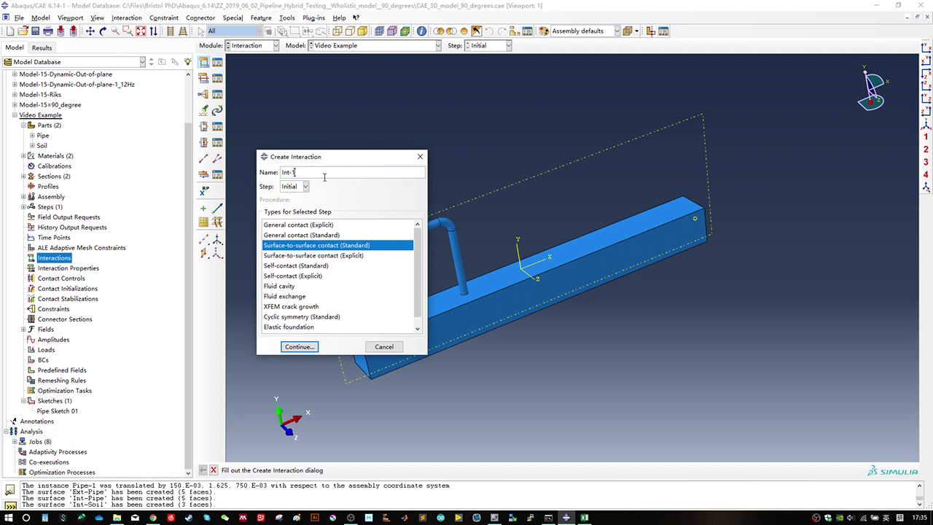
{"action": "type", "text": "pipe-soil"}
{"action": "left_click", "coordinate": [308, 348]}
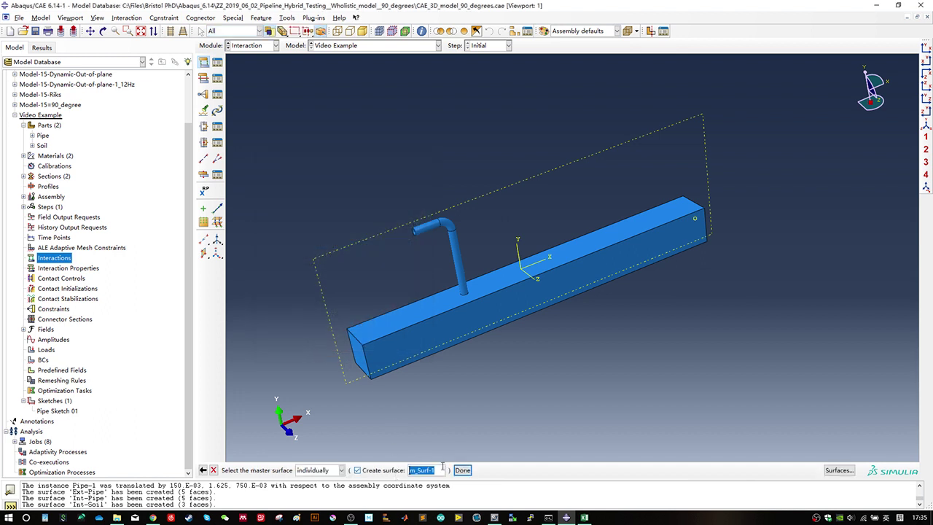
Step: Assign the existing surface Soil-1.Int-Soil as the master surface, with selections highlighted in the viewport
{"action": "left_click", "coordinate": [839, 470]}
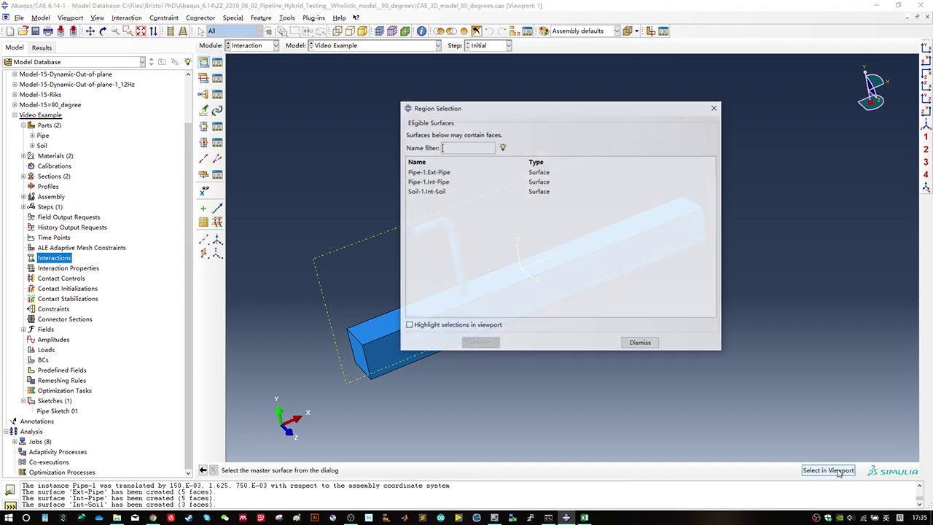
{"action": "left_click_drag", "start_coordinate": [525, 109], "coordinate": [379, 174]}
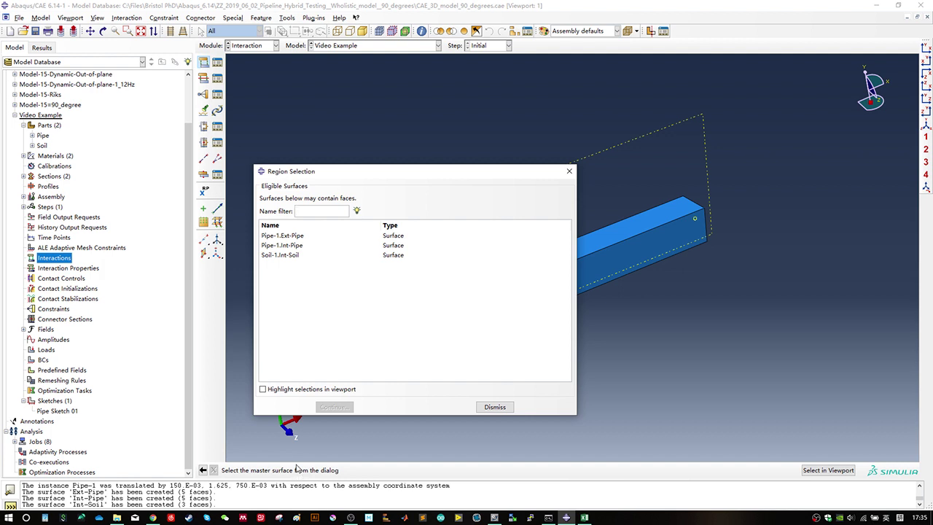
{"action": "left_click", "coordinate": [297, 256]}
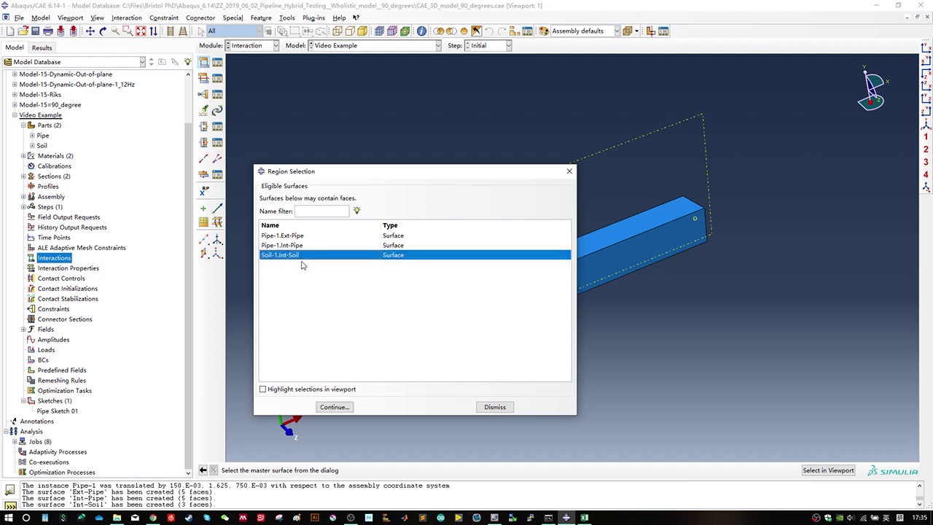
{"action": "left_click", "coordinate": [340, 389]}
{"action": "left_click_drag", "start_coordinate": [461, 171], "coordinate": [245, 148]}
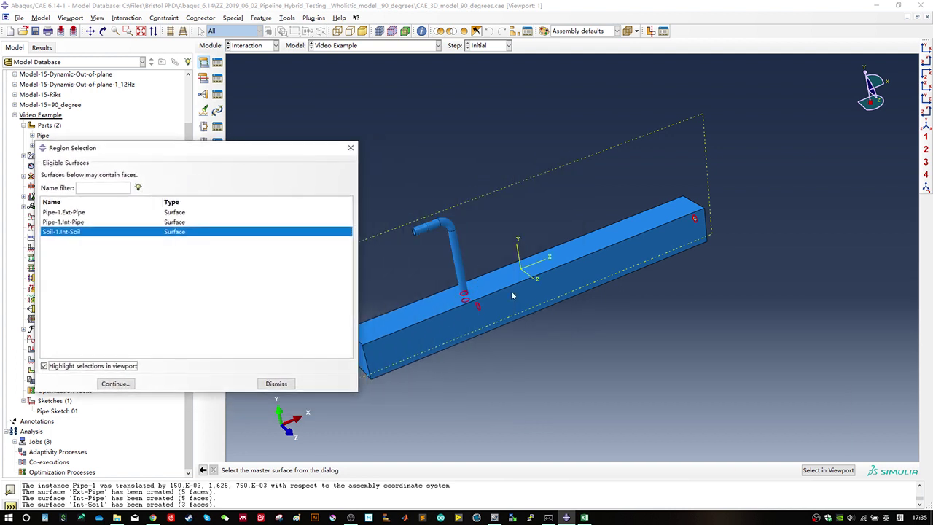
{"action": "left_click", "coordinate": [117, 383]}
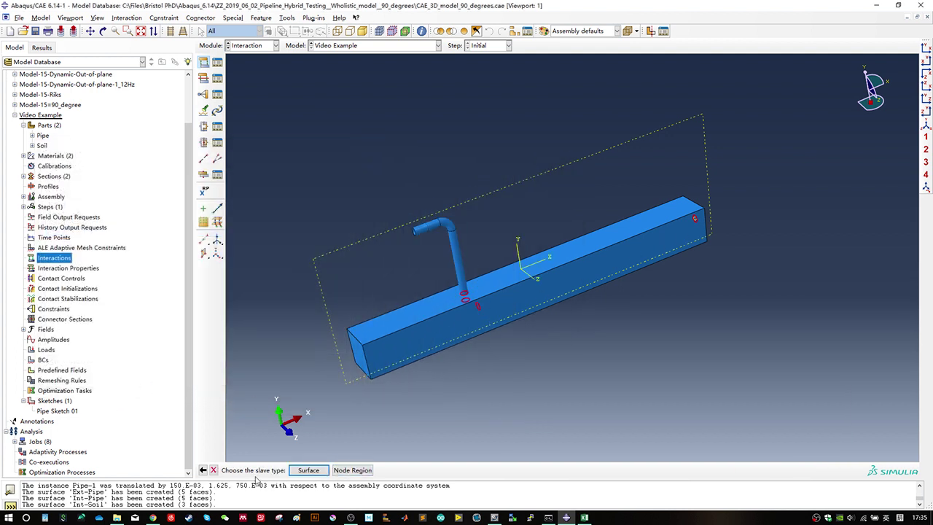
Step: Set the slave type to Surface and assign Pipe-1.Ext-Pipe as the slave surface
{"action": "left_click", "coordinate": [308, 470]}
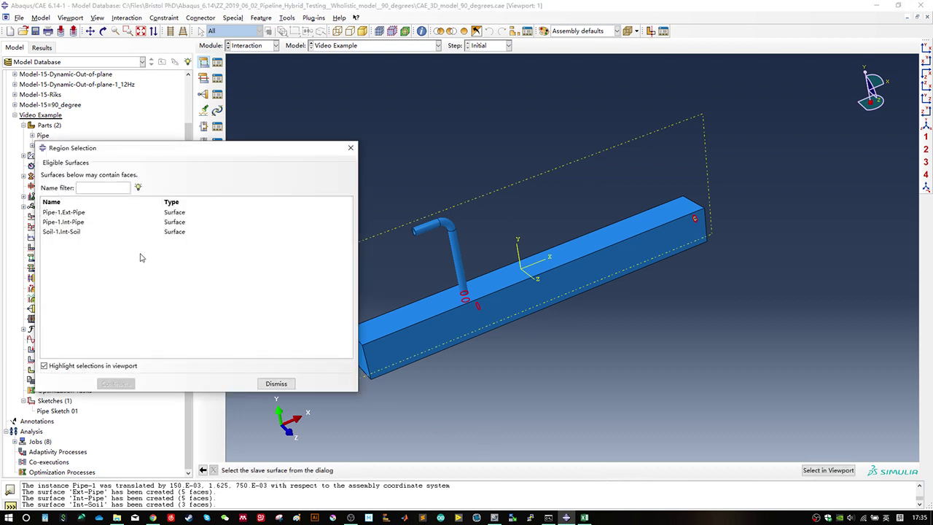
{"action": "left_click", "coordinate": [71, 212]}
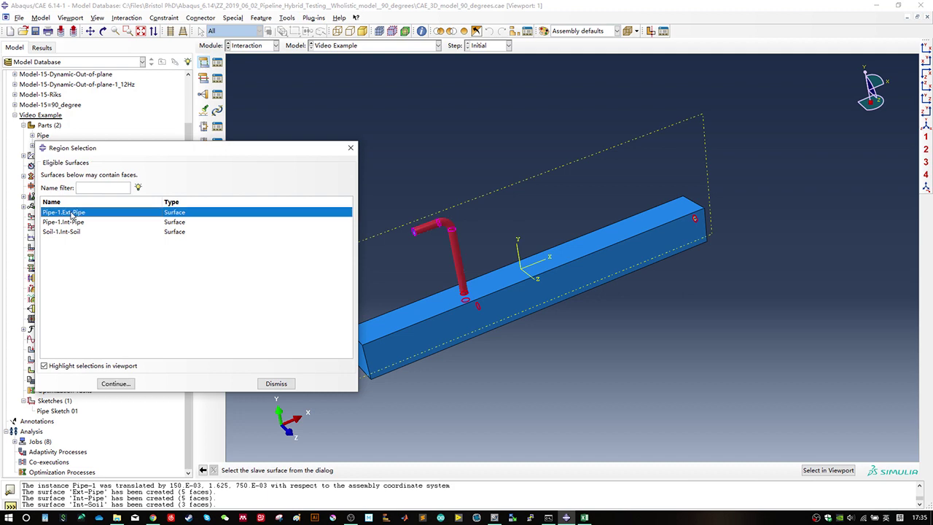
{"action": "left_click", "coordinate": [116, 384]}
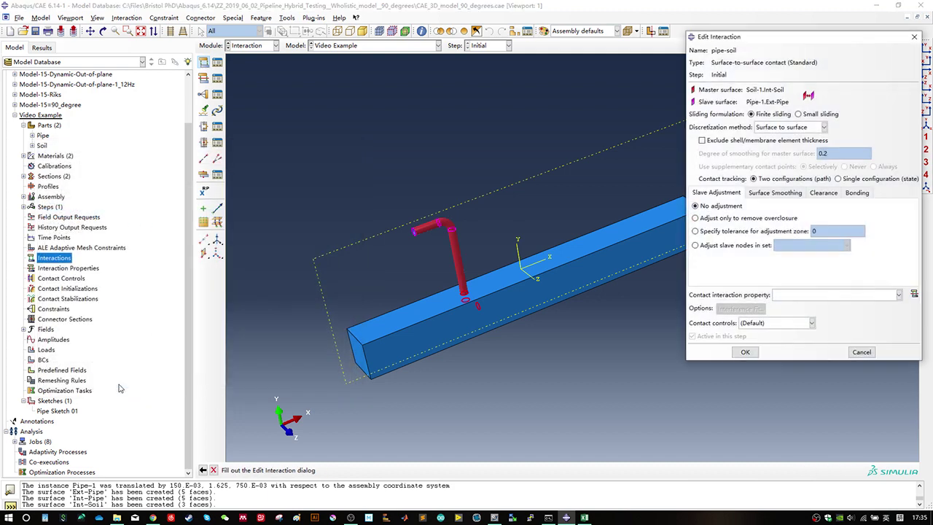
{"action": "left_click_drag", "start_coordinate": [817, 42], "coordinate": [442, 125]}
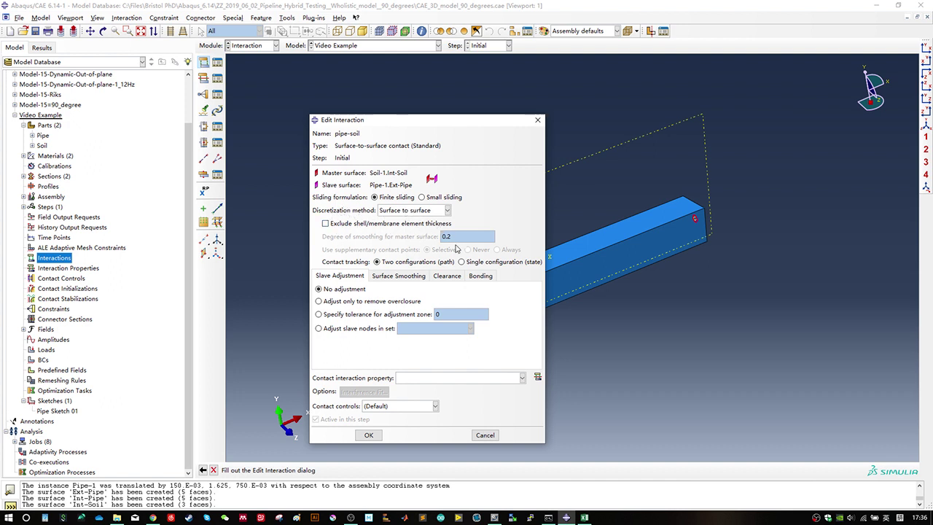
Step: Set the slave adjustment to Adjust only to remove overclosure, and review the surface smoothing, clearance and bonding settings
{"action": "left_click", "coordinate": [343, 279]}
{"action": "left_click", "coordinate": [348, 301]}
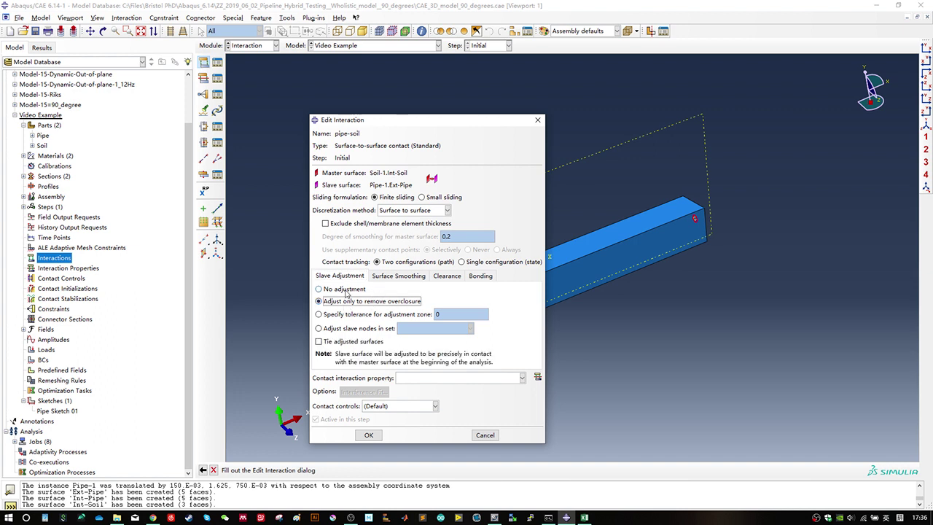
{"action": "left_click", "coordinate": [345, 290]}
{"action": "left_click", "coordinate": [344, 301]}
{"action": "left_click", "coordinate": [399, 275]}
{"action": "left_click", "coordinate": [453, 275]}
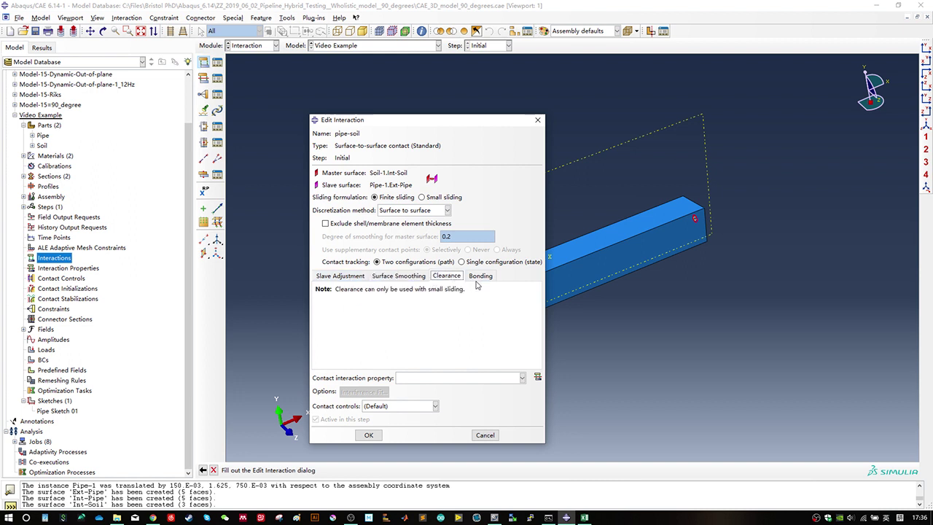
{"action": "left_click", "coordinate": [480, 276]}
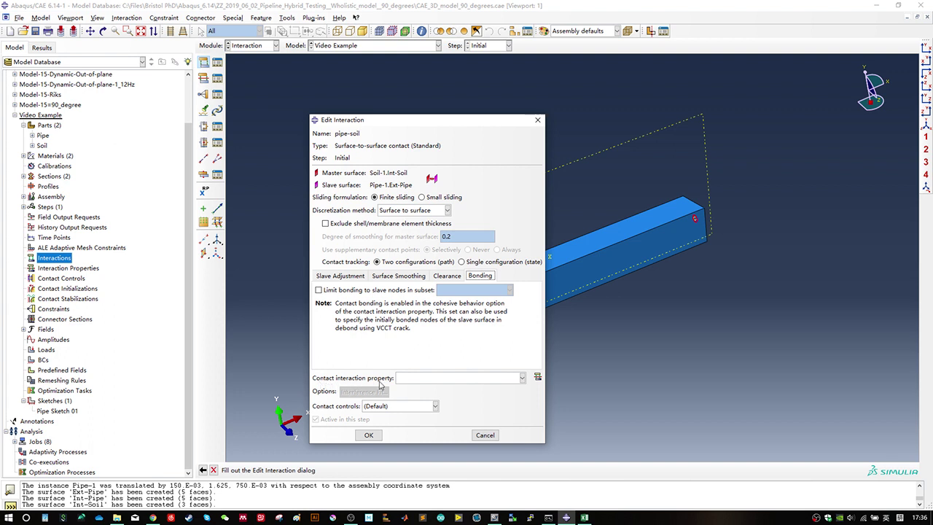
Step: Create a Contact interaction property named pipe-soil for the interaction
{"action": "left_click", "coordinate": [537, 378]}
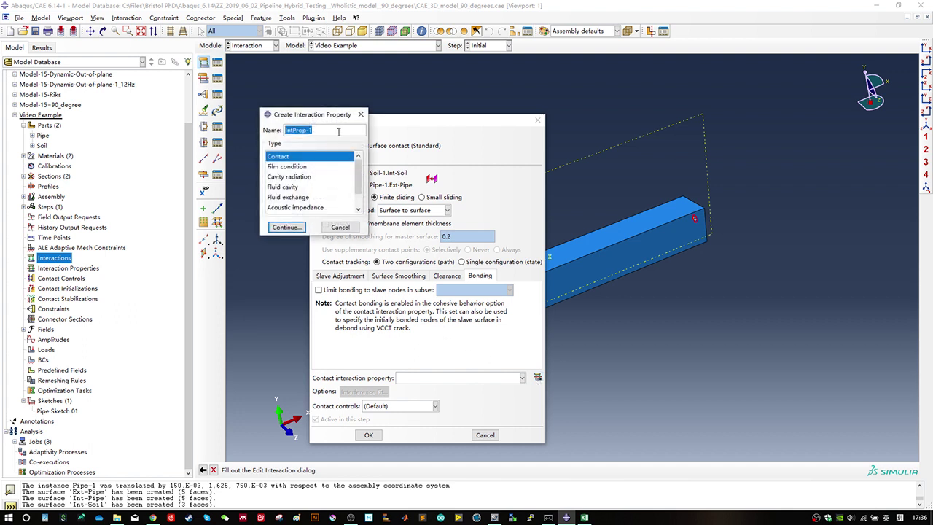
{"action": "type", "text": "pipe-soil"}
{"action": "left_click", "coordinate": [299, 176]}
{"action": "left_click", "coordinate": [295, 207]}
{"action": "left_click", "coordinate": [280, 158]}
{"action": "left_click", "coordinate": [285, 227]}
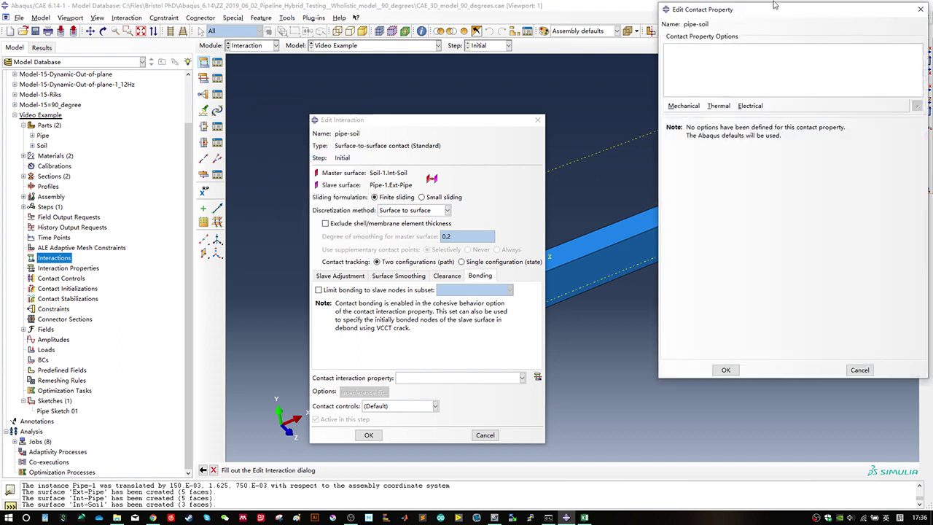
{"action": "left_click_drag", "start_coordinate": [782, 16], "coordinate": [460, 114]}
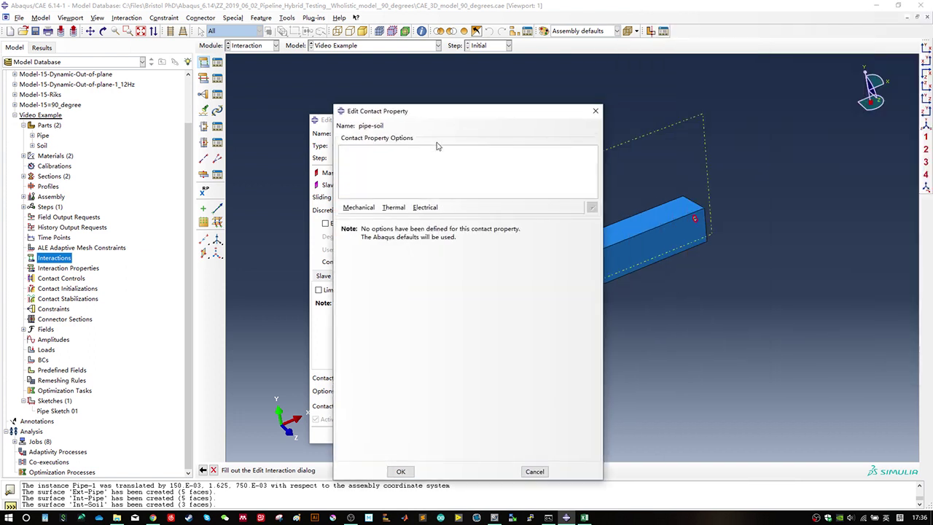
Step: Add mechanical Tangential Behavior and Normal Behavior to the pipe-soil contact property
{"action": "left_click", "coordinate": [371, 210]}
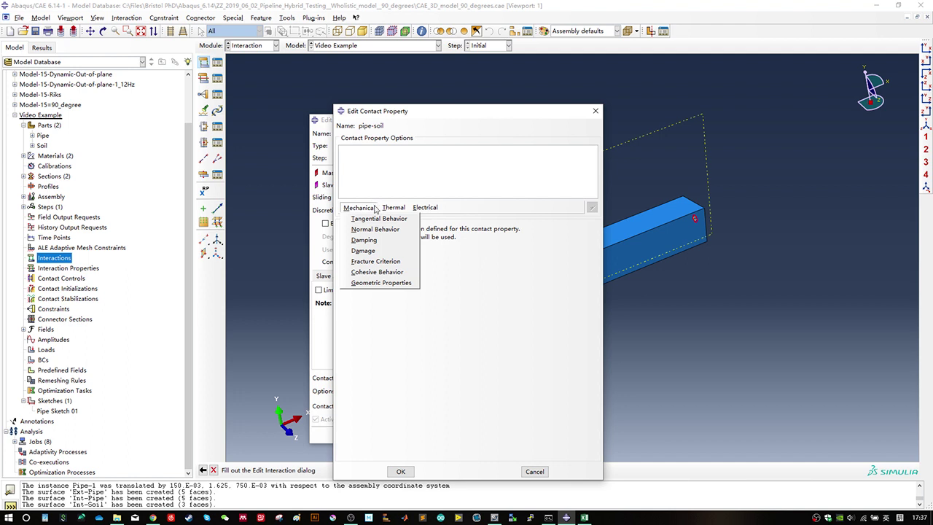
{"action": "left_click", "coordinate": [371, 218]}
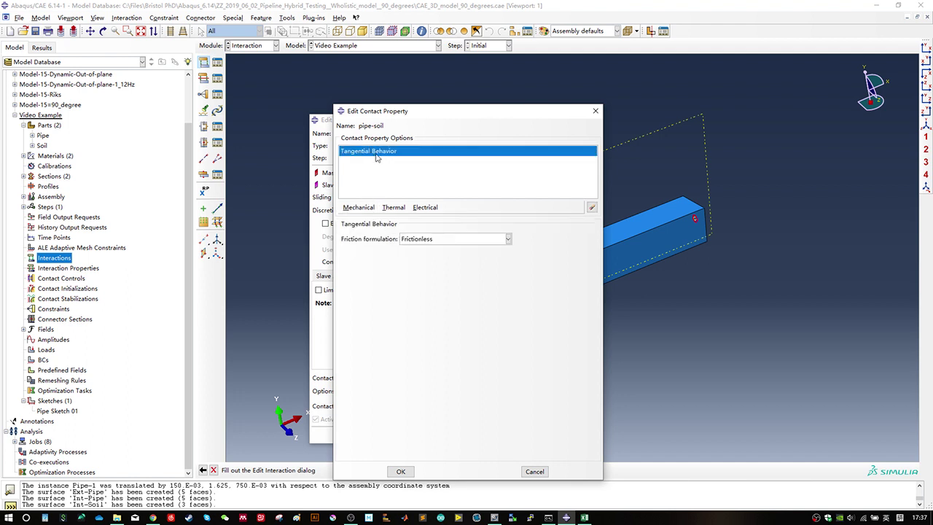
{"action": "left_click", "coordinate": [358, 209]}
{"action": "left_click", "coordinate": [369, 230]}
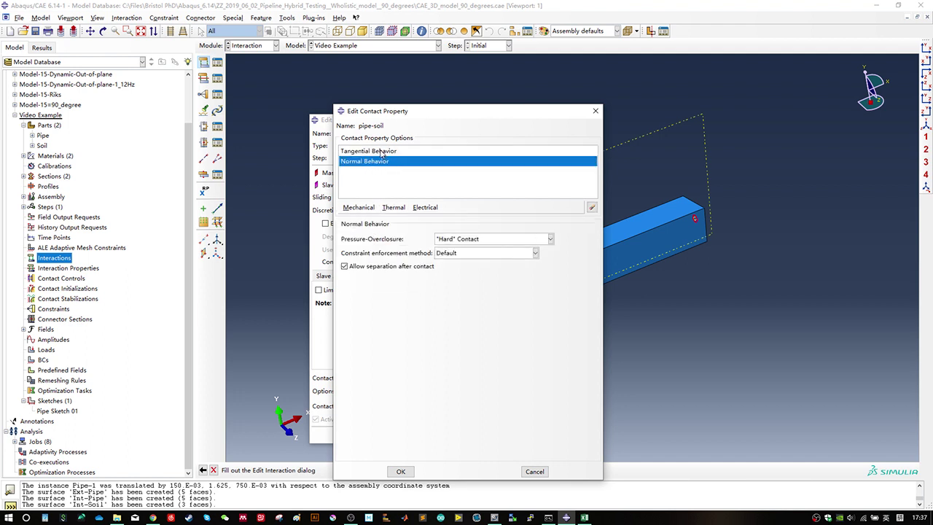
Step: Set the tangential behavior's friction formulation to Penalty with a friction coefficient of 0.5
{"action": "left_click", "coordinate": [384, 152]}
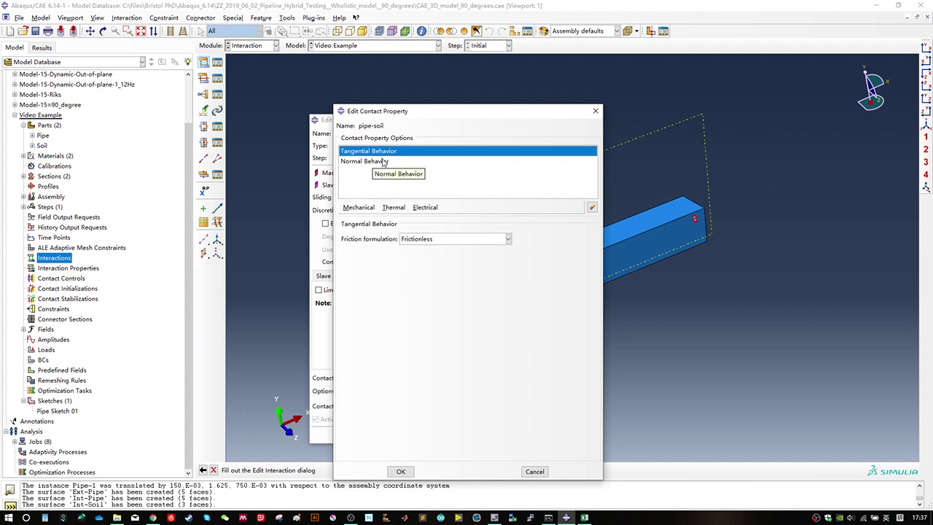
{"action": "left_click", "coordinate": [421, 240]}
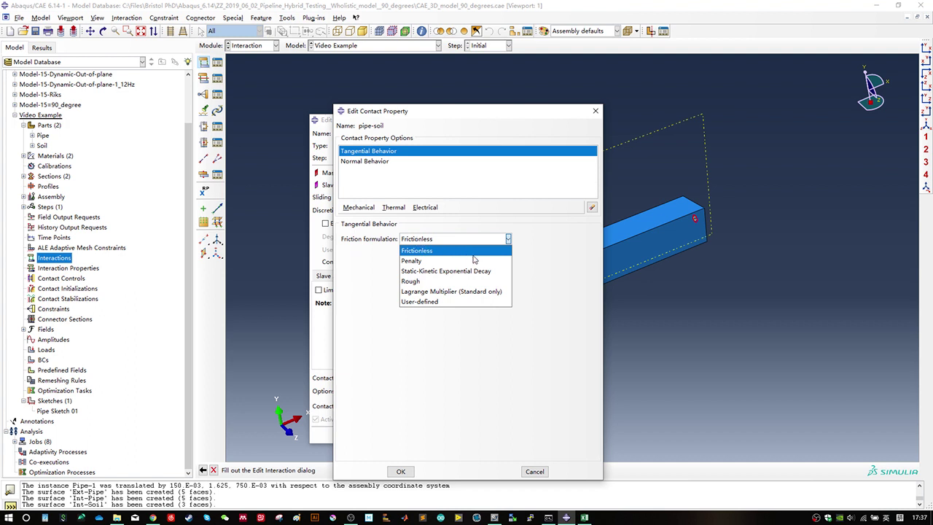
{"action": "left_click", "coordinate": [411, 261]}
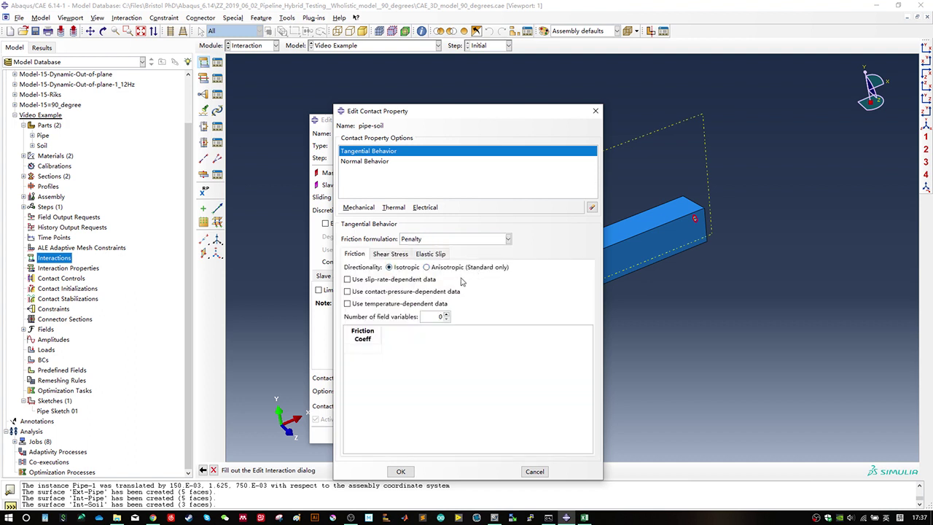
{"action": "left_click", "coordinate": [375, 347]}
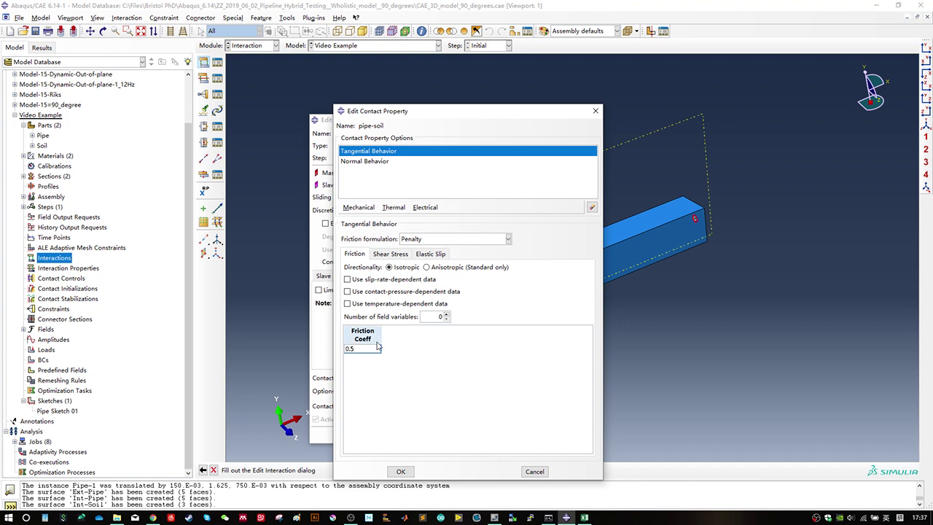
{"action": "type", "text": "0.5"}
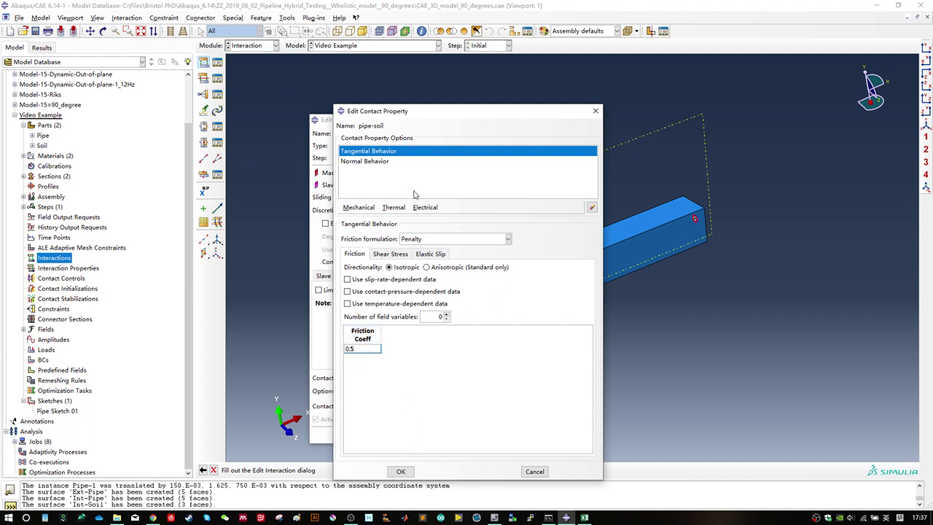
Step: Set the normal behavior to "Hard" Contact with the Default constraint enforcement method, and finish the contact property
{"action": "left_click", "coordinate": [375, 163]}
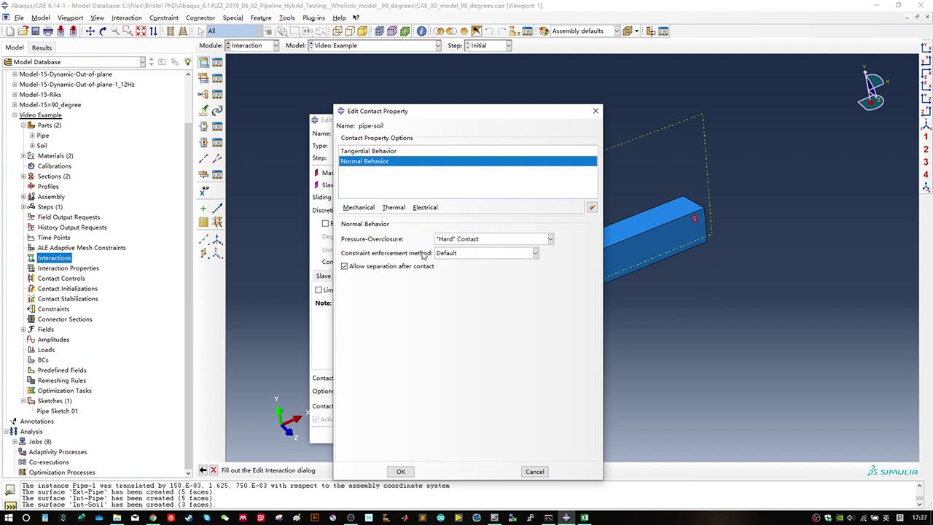
{"action": "left_click", "coordinate": [477, 243]}
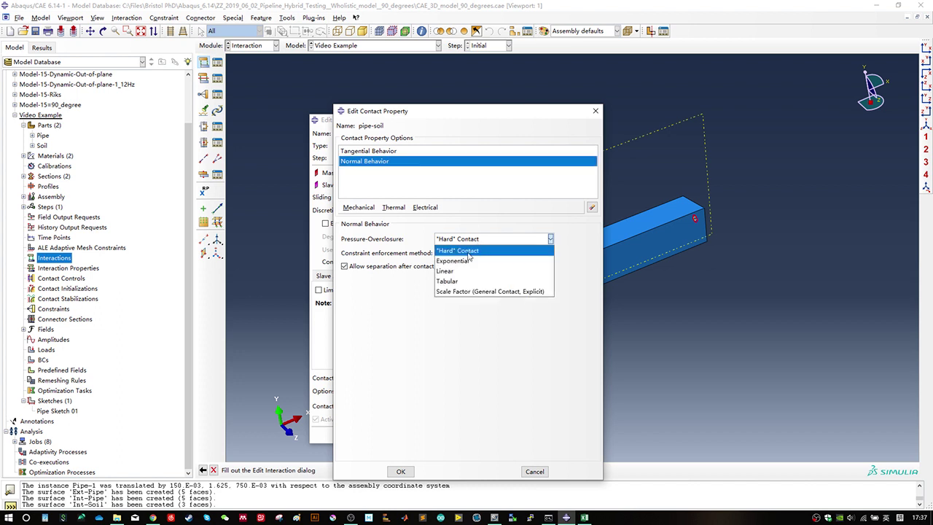
{"action": "left_click", "coordinate": [471, 253]}
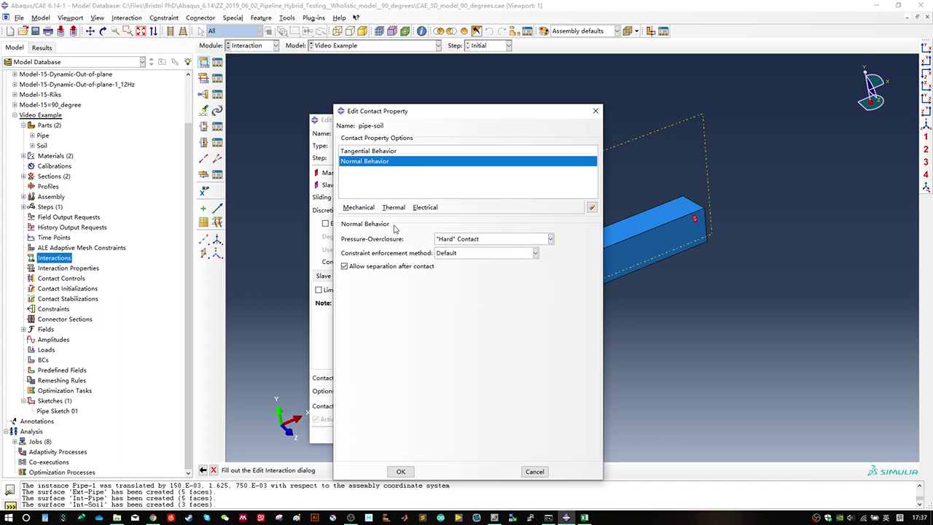
{"action": "left_click", "coordinate": [477, 255]}
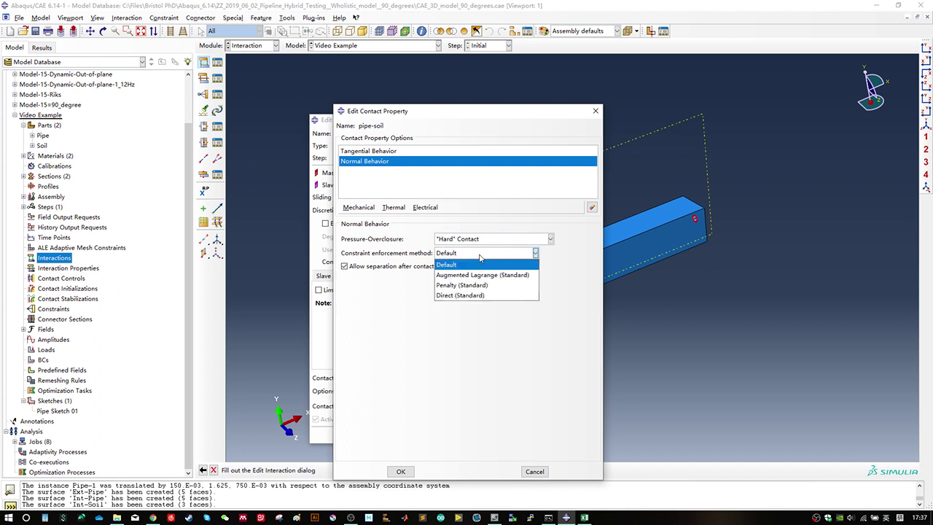
{"action": "left_click", "coordinate": [456, 266]}
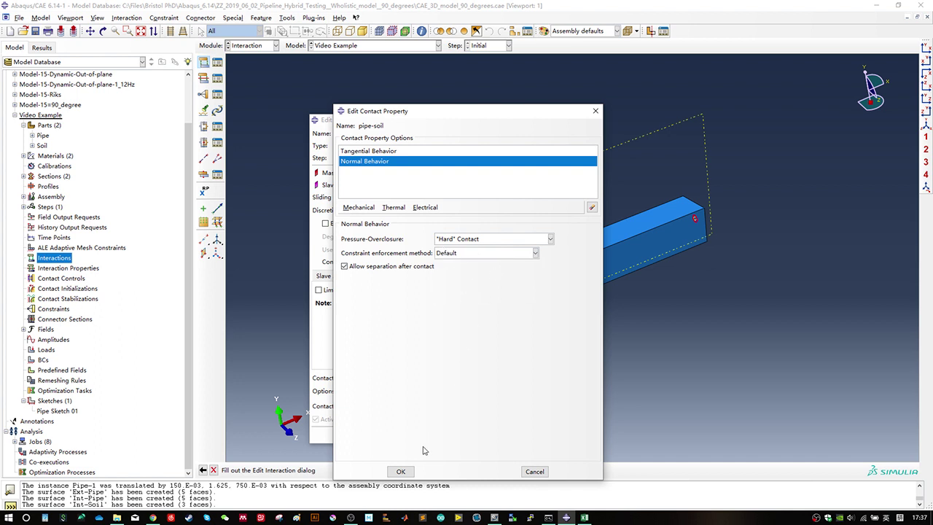
{"action": "left_click", "coordinate": [400, 471]}
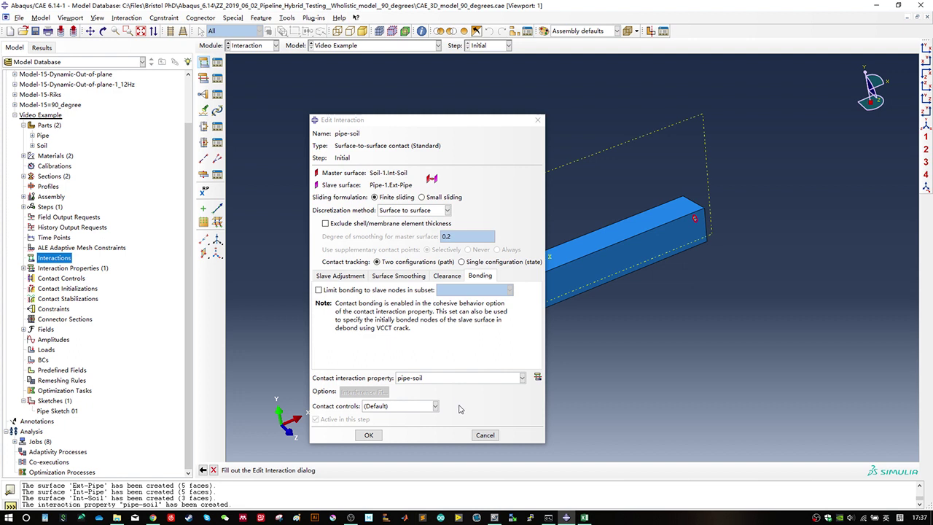
Step: Keep the contact controls at (Default) and finish the pipe-soil interaction
{"action": "left_click", "coordinate": [435, 405]}
{"action": "left_click", "coordinate": [428, 415]}
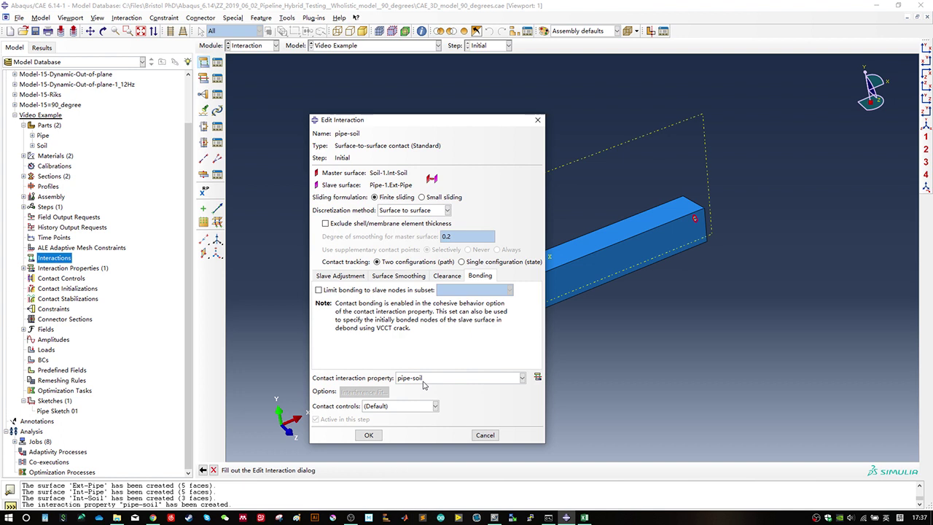
{"action": "left_click", "coordinate": [370, 435]}
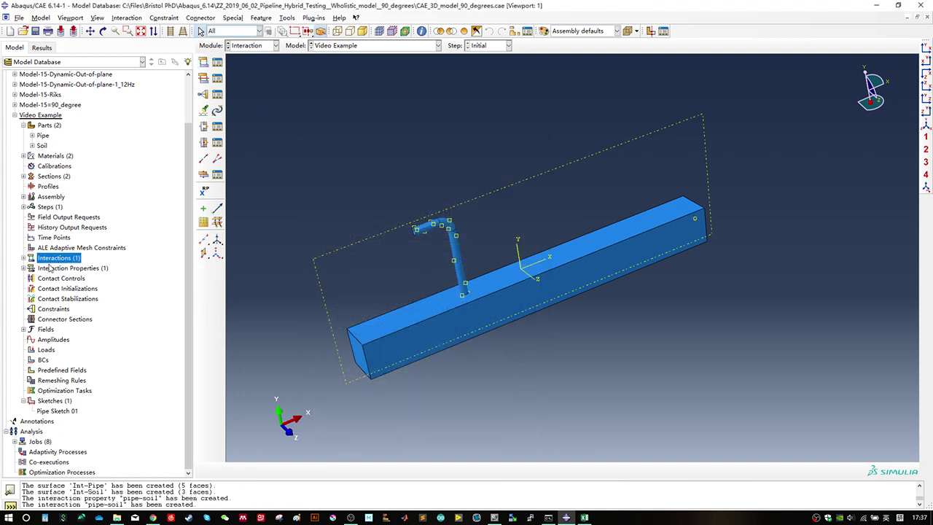
{"action": "double_click", "coordinate": [23, 268]}
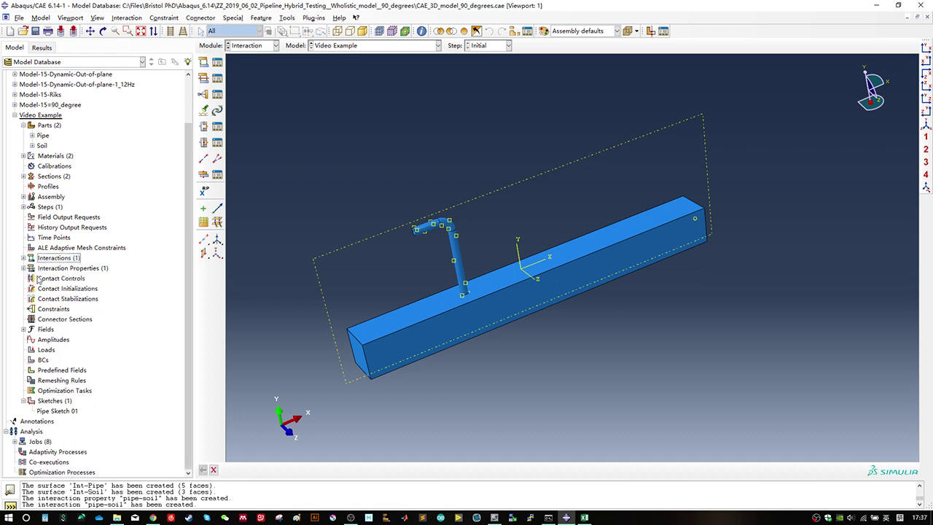
{"action": "left_click", "coordinate": [41, 279]}
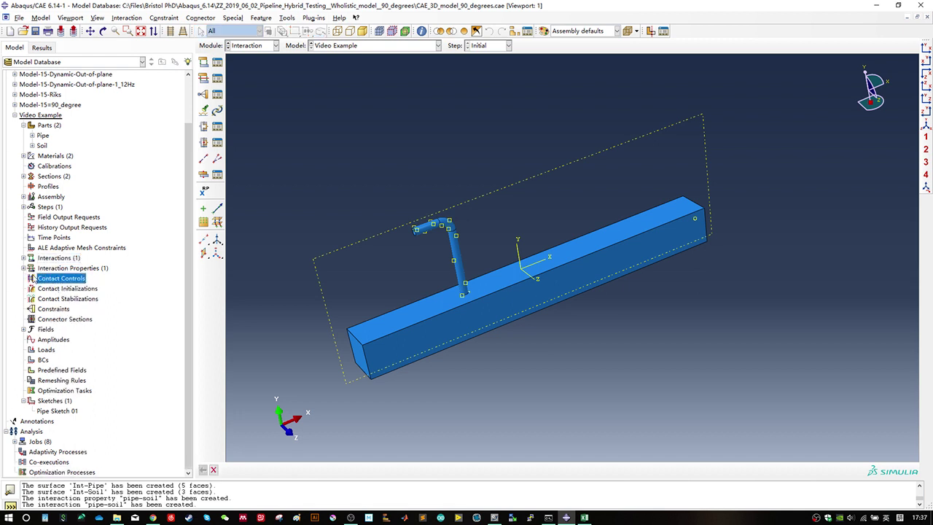
{"action": "left_click", "coordinate": [54, 292]}
{"action": "left_click", "coordinate": [78, 301]}
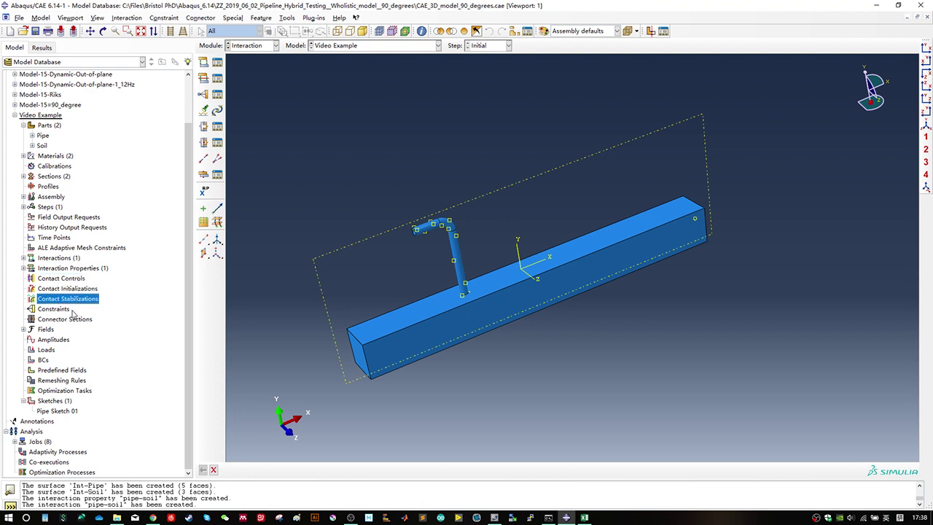
Step: Start a new constraint for the pipe's open end and name it Ring-flange
{"action": "double_click", "coordinate": [65, 310]}
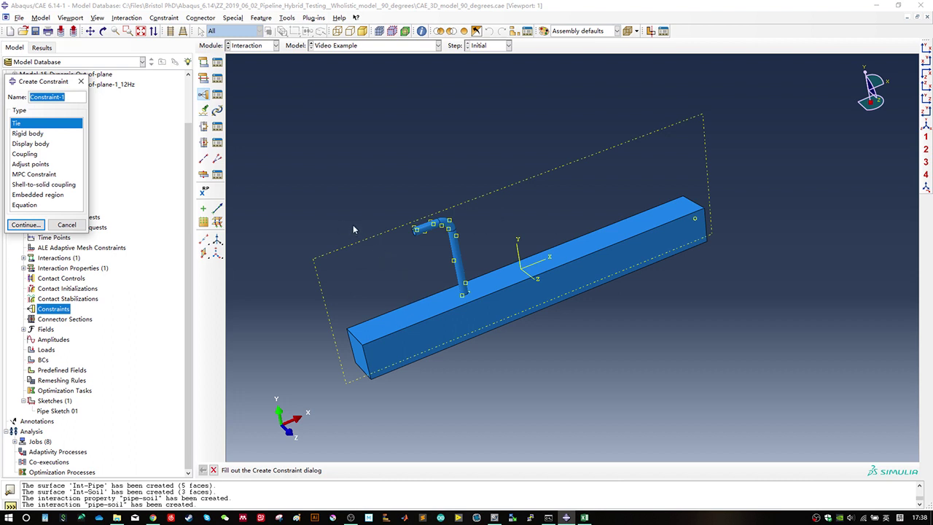
{"action": "scroll", "coordinate": [416, 262], "scroll_direction": "up", "scroll_amount": 1}
{"action": "scroll", "coordinate": [417, 263], "scroll_direction": "up", "scroll_amount": 1}
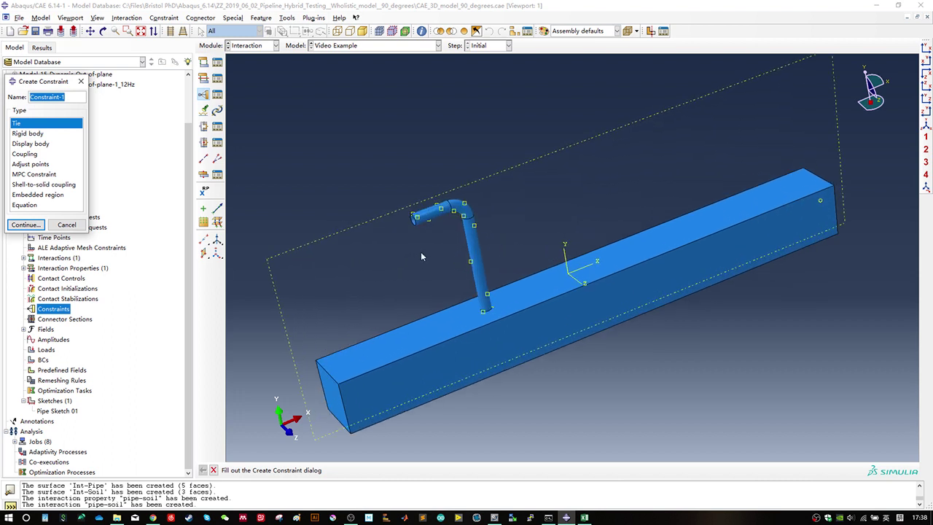
{"action": "scroll", "coordinate": [422, 234], "scroll_direction": "up", "scroll_amount": 3}
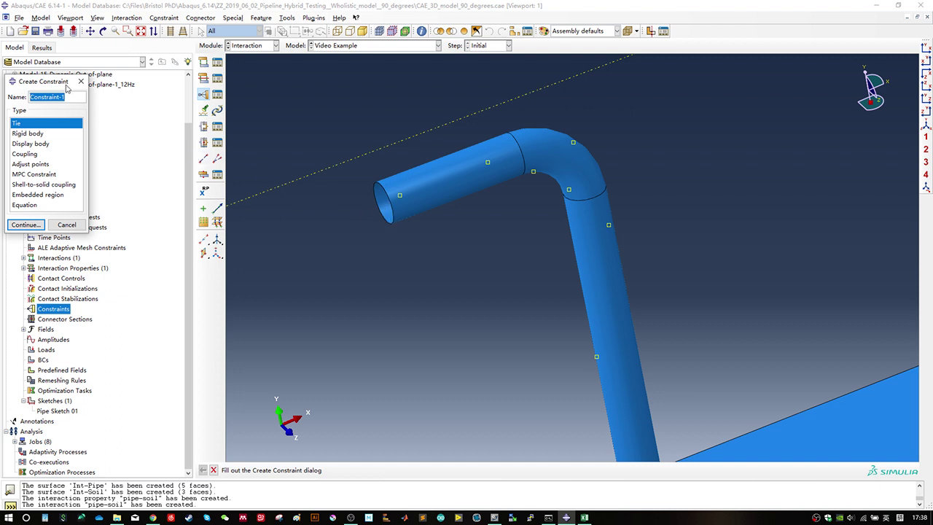
{"action": "left_click_drag", "start_coordinate": [66, 85], "coordinate": [255, 189]}
{"action": "left_click", "coordinate": [314, 185]}
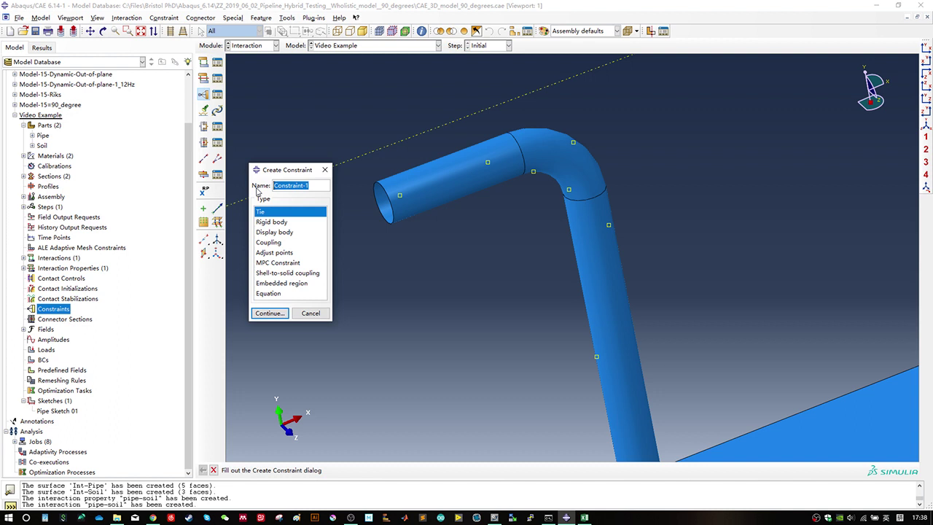
{"action": "type", "text": "Ring-flange"}
Step: Look through the constraint types and continue the Ring-flange constraint as a Rigid body
{"action": "left_click", "coordinate": [282, 222]}
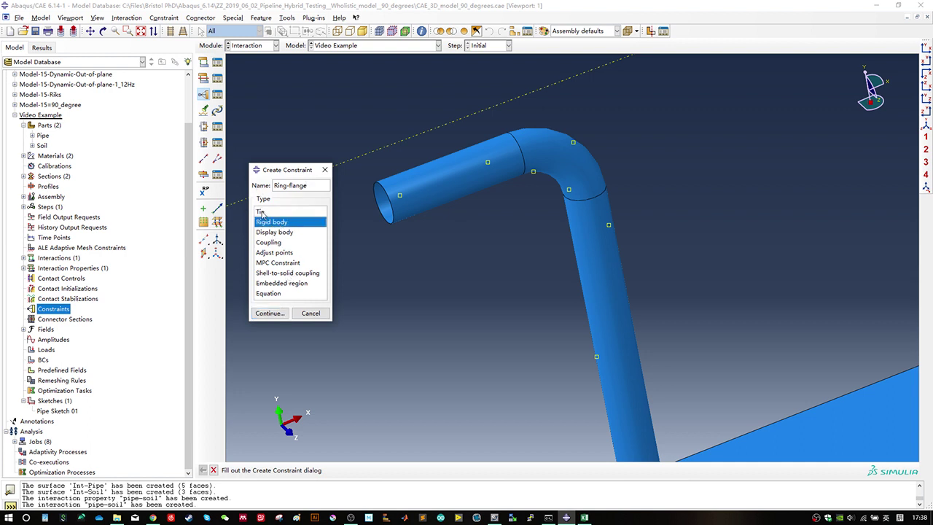
{"action": "left_click", "coordinate": [275, 232]}
{"action": "left_click", "coordinate": [280, 262]}
{"action": "left_click", "coordinate": [273, 284]}
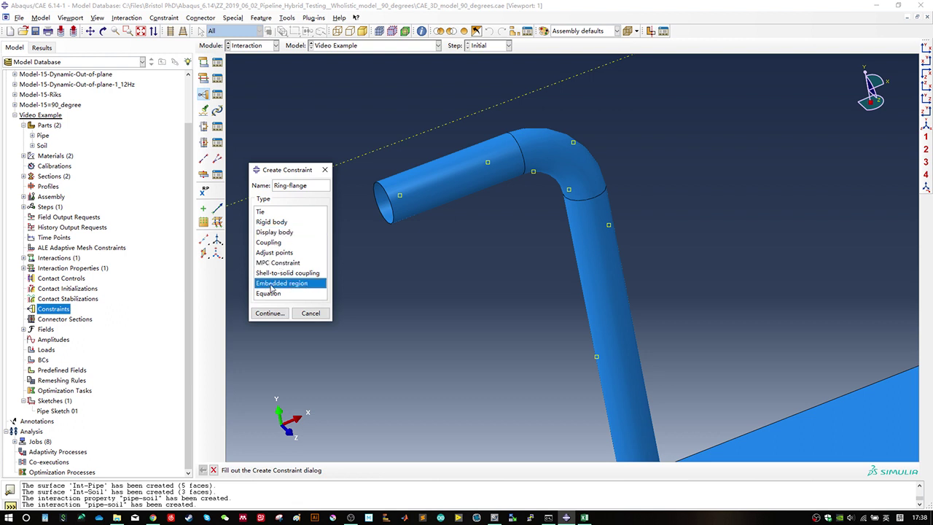
{"action": "left_click", "coordinate": [269, 294]}
{"action": "left_click", "coordinate": [276, 231]}
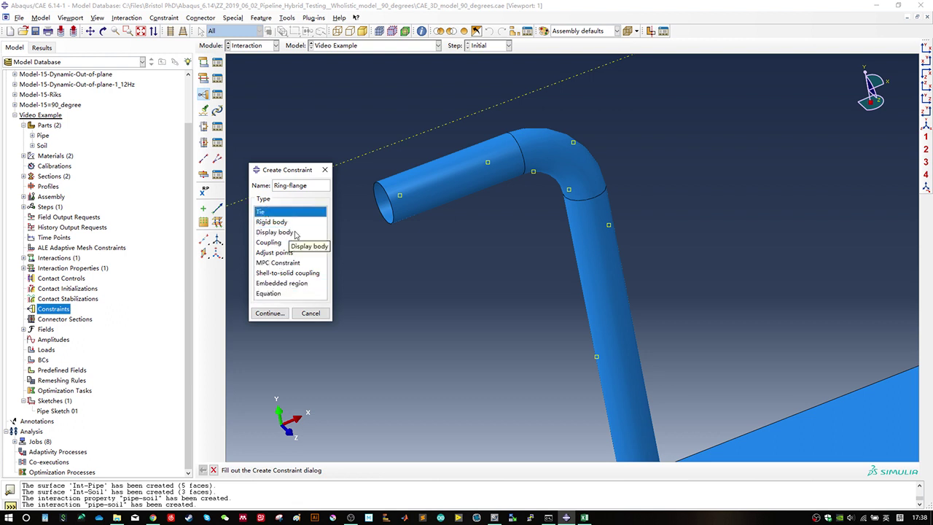
{"action": "left_click", "coordinate": [278, 243]}
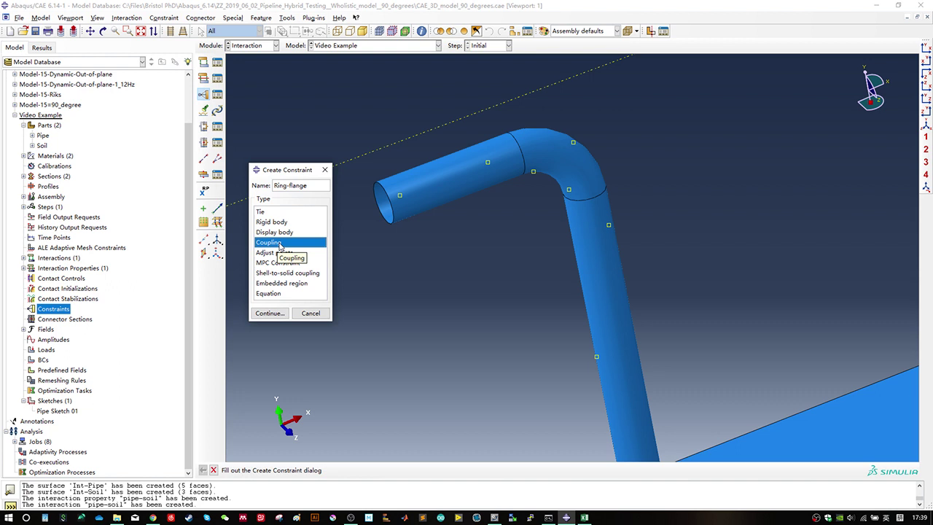
{"action": "left_click", "coordinate": [284, 293]}
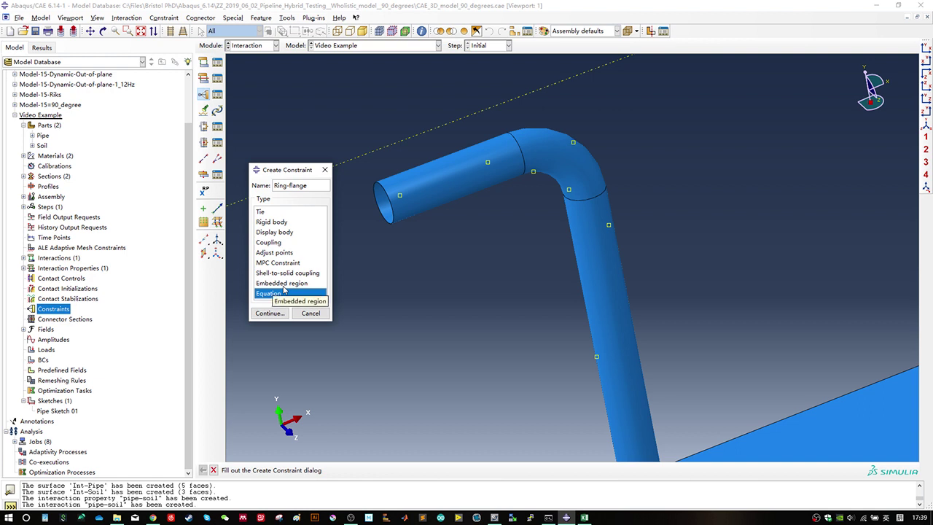
{"action": "left_click", "coordinate": [277, 223]}
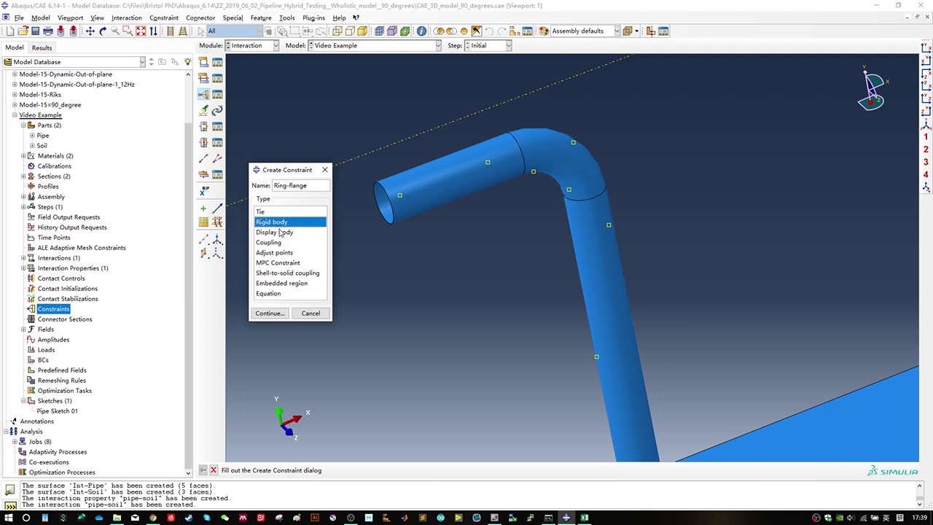
{"action": "left_click", "coordinate": [275, 316]}
Step: Assign the circular edge at the pipe's open end as the Tie (nodes) region, saved as a set named Ring-flange
{"action": "left_click_drag", "start_coordinate": [101, 128], "coordinate": [245, 173]}
{"action": "left_click", "coordinate": [235, 240]}
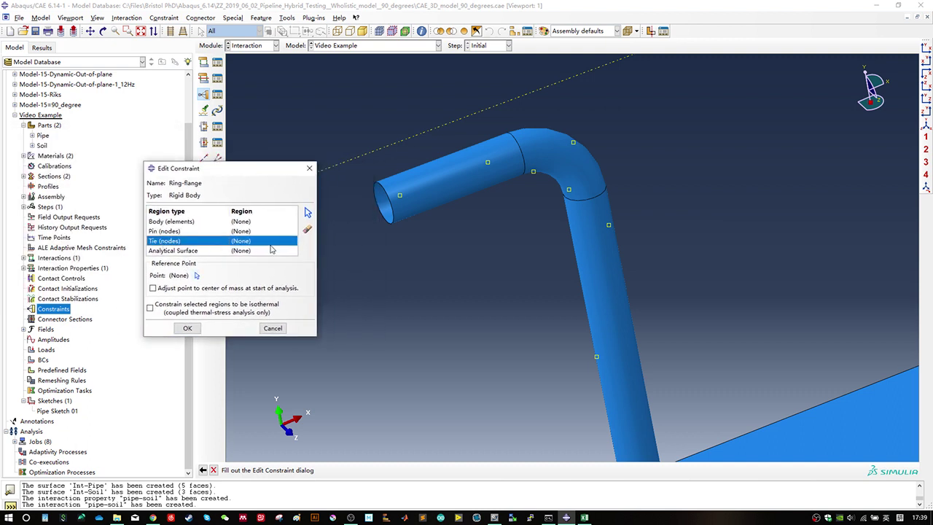
{"action": "left_click", "coordinate": [307, 212]}
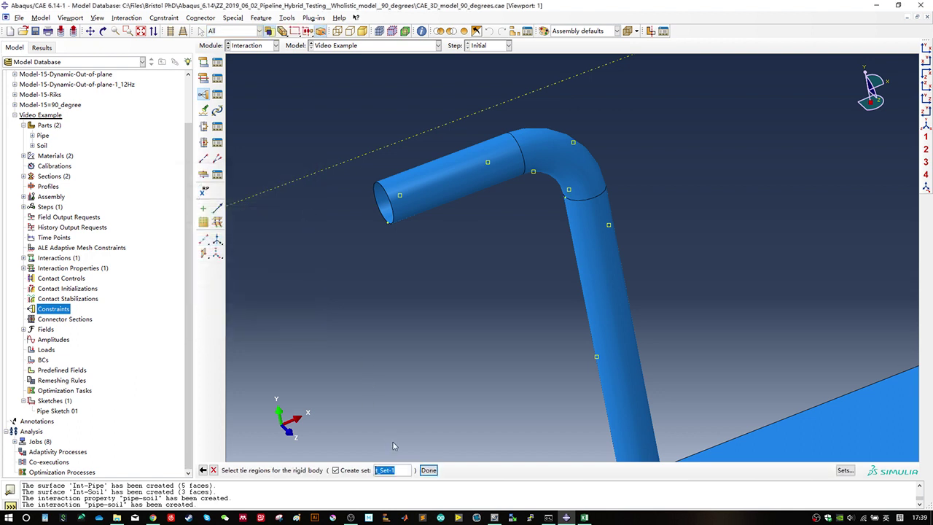
{"action": "left_click", "coordinate": [390, 201]}
{"action": "type", "text": "Ring-flange"}
{"action": "left_click", "coordinate": [428, 470]}
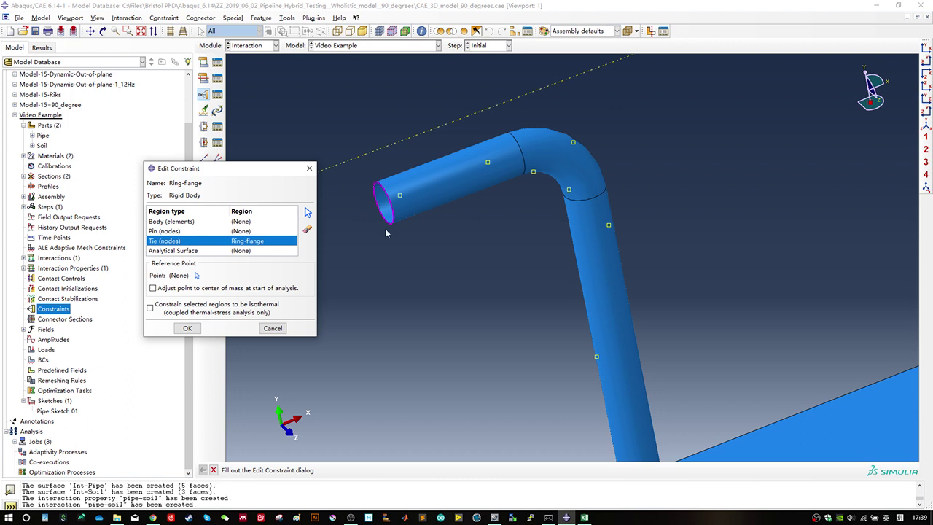
Step: Create a reference point at the centre of the pipe's open end, assign it to the rigid body and finish the constraint
{"action": "left_click", "coordinate": [198, 275]}
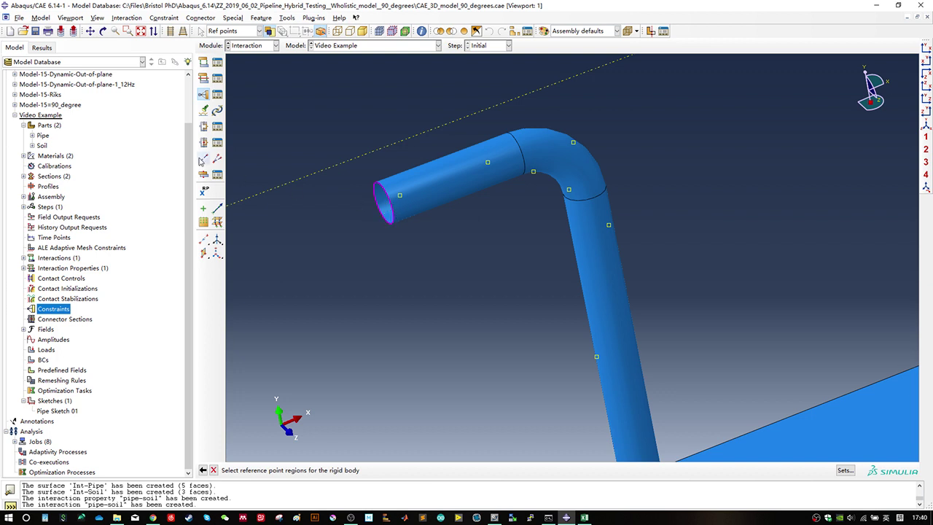
{"action": "left_click", "coordinate": [204, 190]}
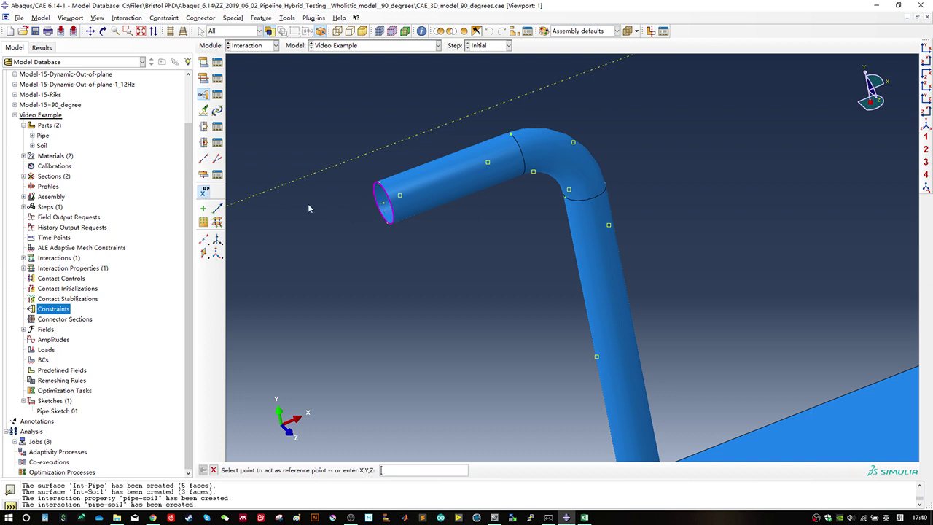
{"action": "left_click", "coordinate": [382, 204]}
{"action": "key", "text": "Escape"}
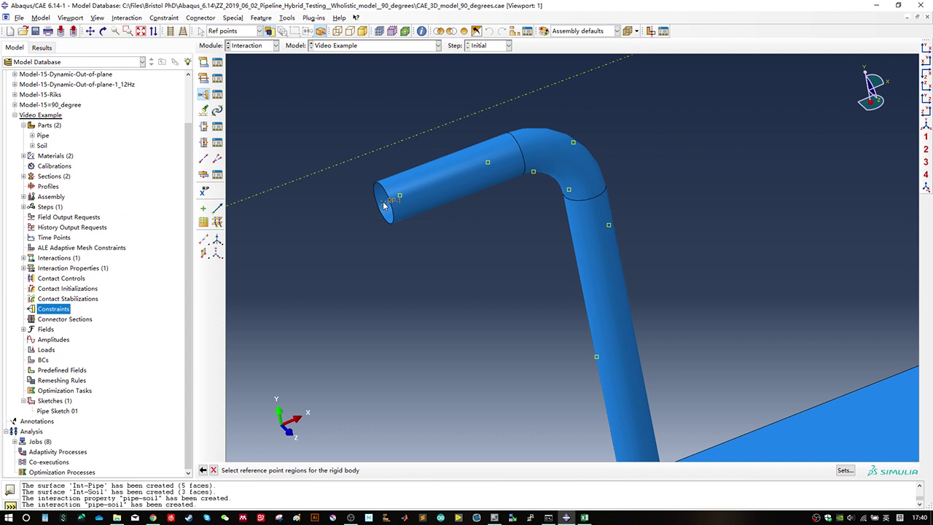
{"action": "left_click", "coordinate": [384, 205]}
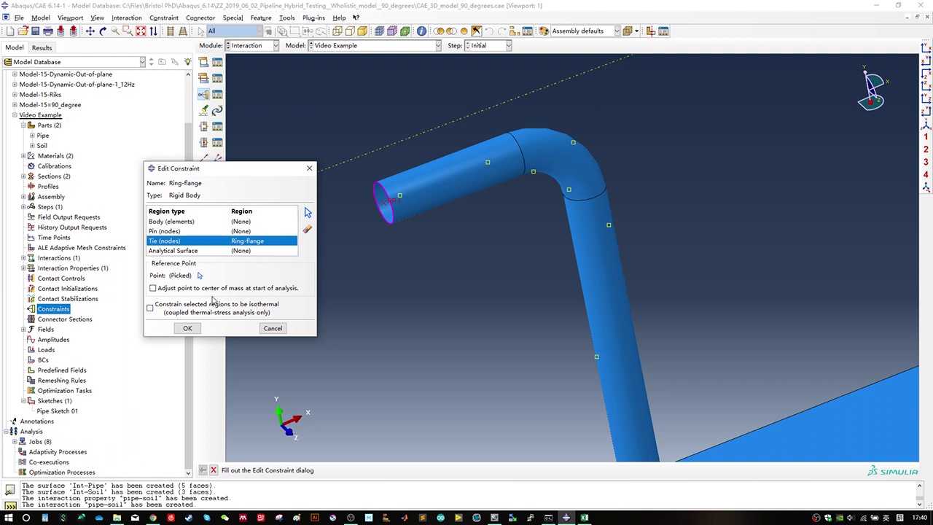
{"action": "left_click", "coordinate": [191, 328]}
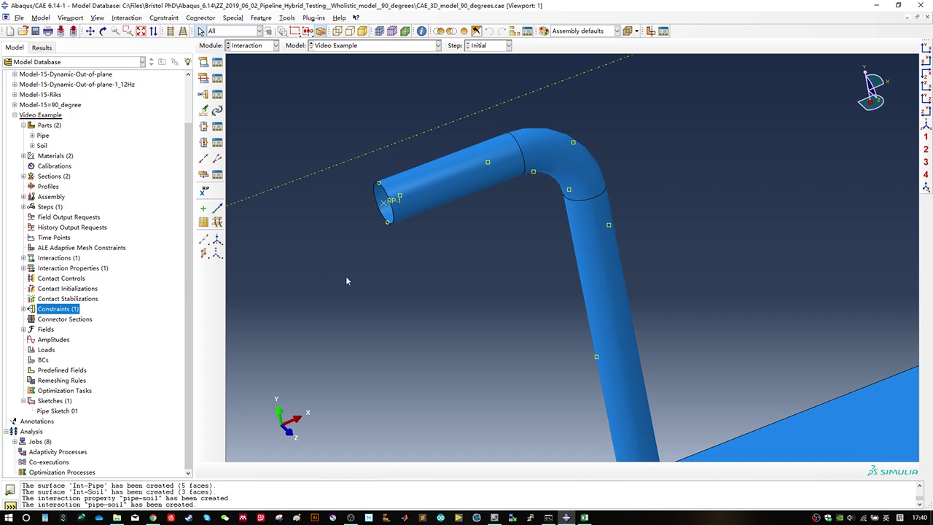
Step: Check which analysis steps exist in the Video Example model
{"action": "scroll", "coordinate": [347, 281], "scroll_direction": "down", "scroll_amount": 6}
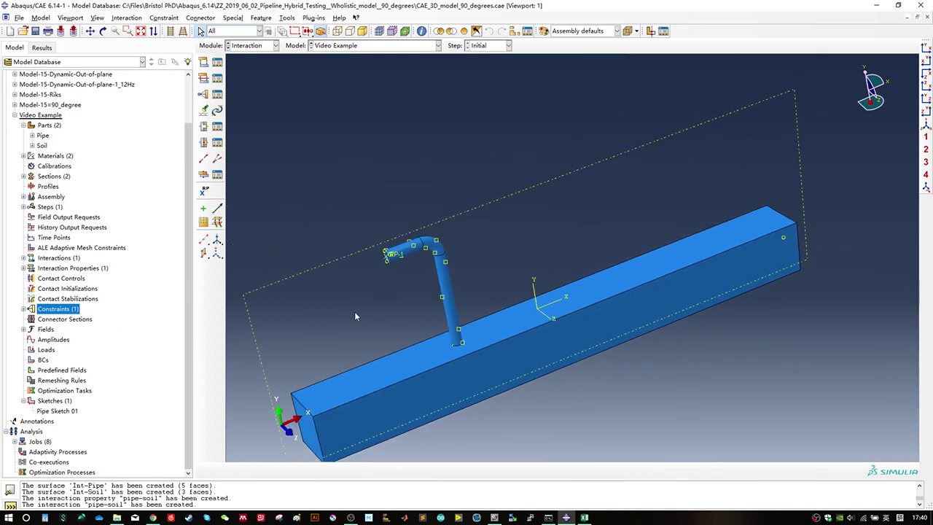
{"action": "double_click", "coordinate": [46, 351]}
{"action": "left_click", "coordinate": [44, 360]}
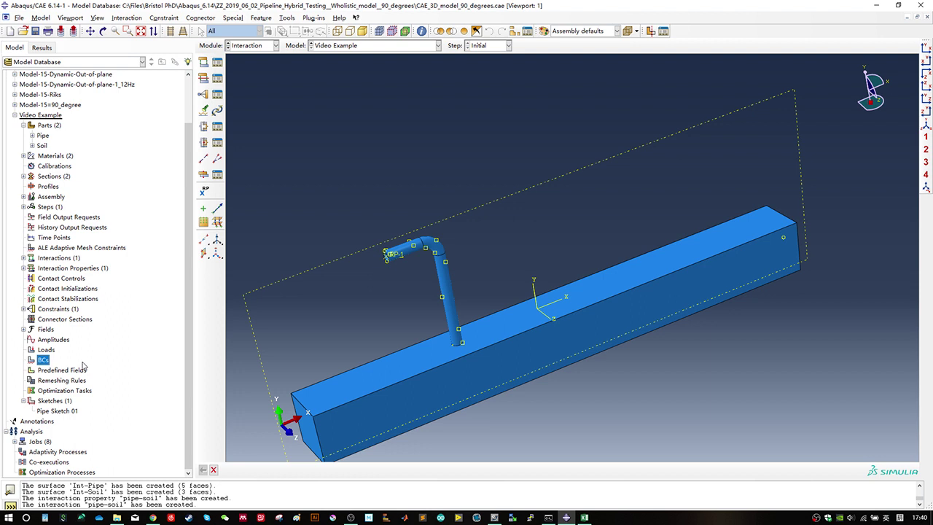
{"action": "left_click", "coordinate": [45, 208]}
{"action": "left_click", "coordinate": [24, 208]}
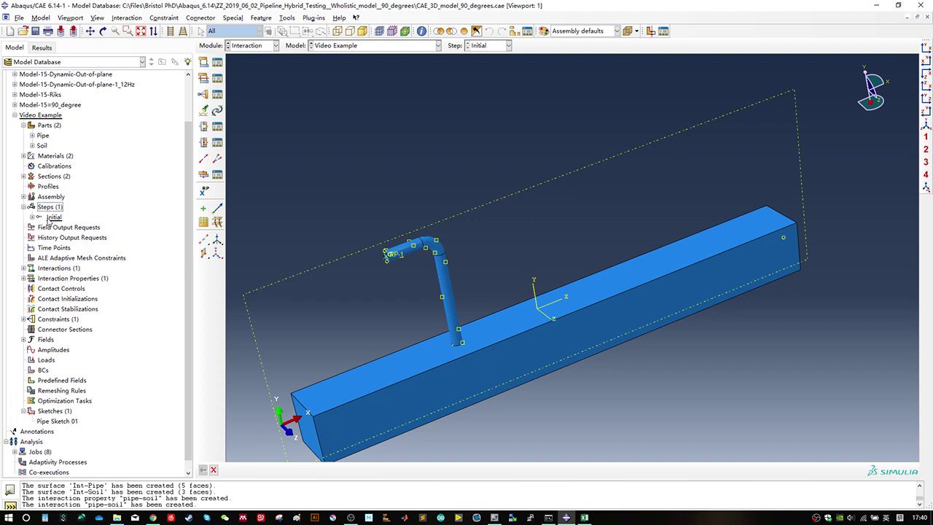
{"action": "left_click", "coordinate": [55, 217]}
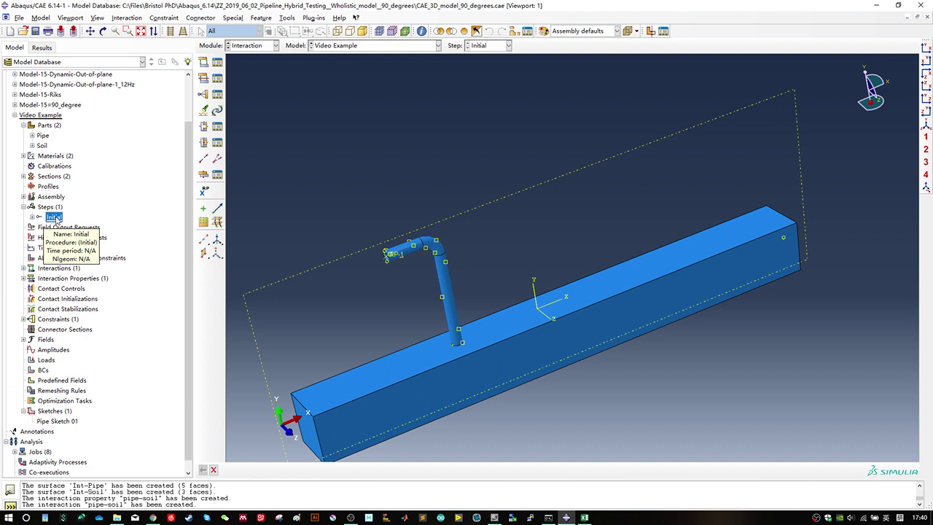
Step: Create a Linear perturbation, Frequency step named Eigen after the Initial step
{"action": "double_click", "coordinate": [49, 206]}
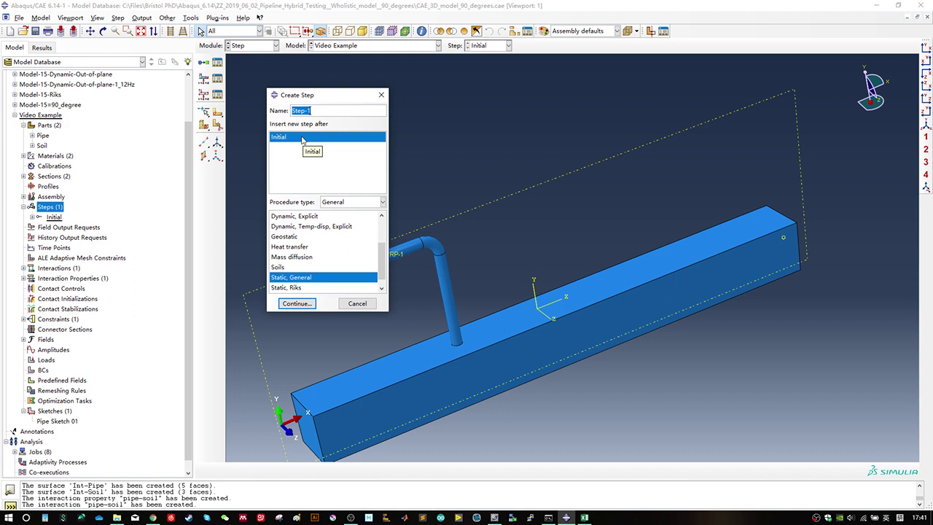
{"action": "left_click", "coordinate": [295, 283]}
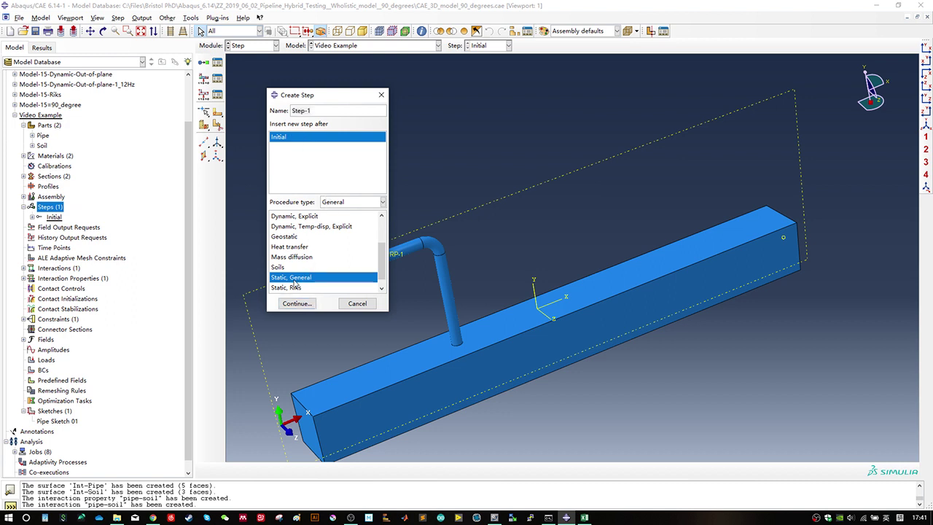
{"action": "left_click", "coordinate": [356, 204]}
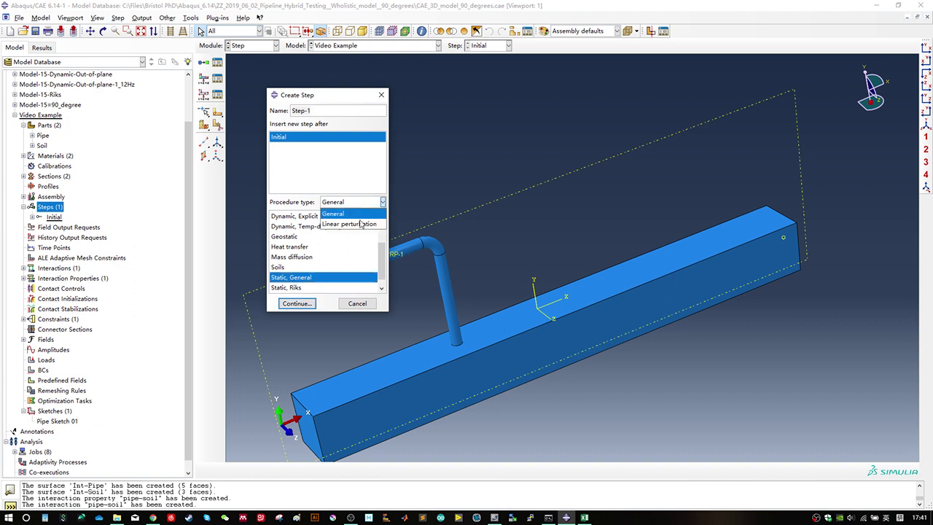
{"action": "left_click", "coordinate": [360, 224]}
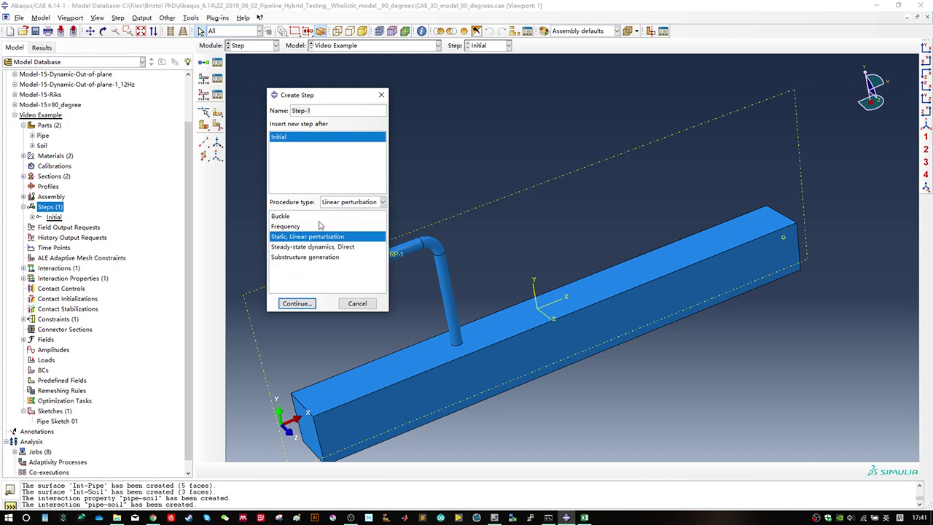
{"action": "left_click", "coordinate": [293, 226]}
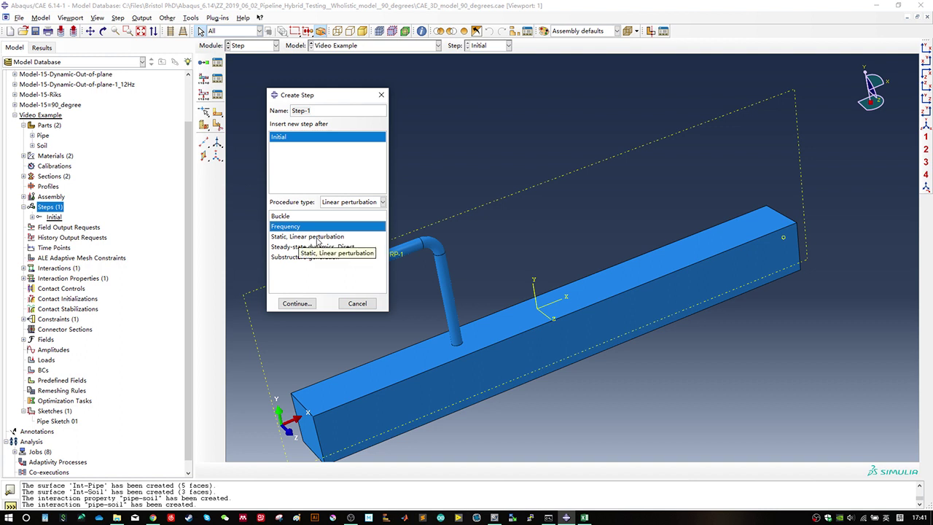
{"action": "left_click_drag", "start_coordinate": [333, 113], "coordinate": [270, 118]}
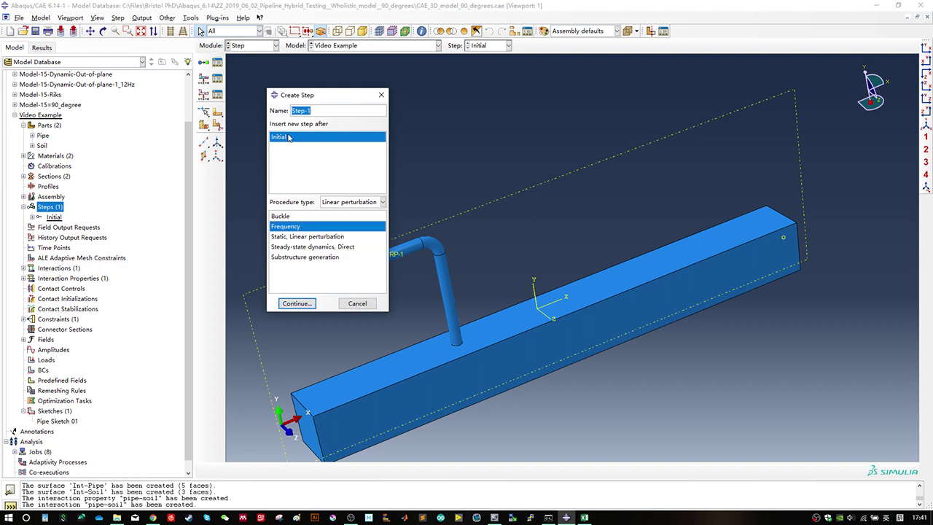
{"action": "type", "text": "Eigen"}
{"action": "left_click", "coordinate": [307, 303]}
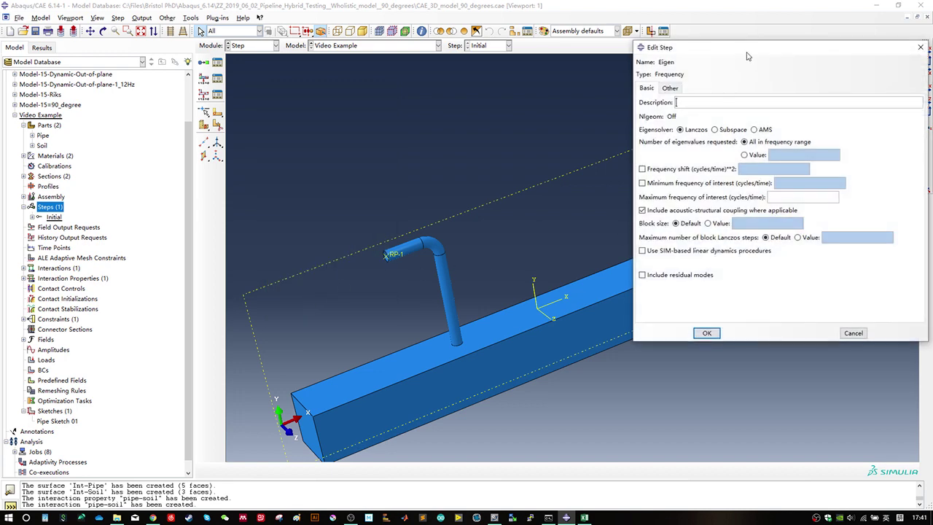
Step: Request 10 eigenvalues for the Eigen step and finish it
{"action": "left_click_drag", "start_coordinate": [746, 56], "coordinate": [440, 117]}
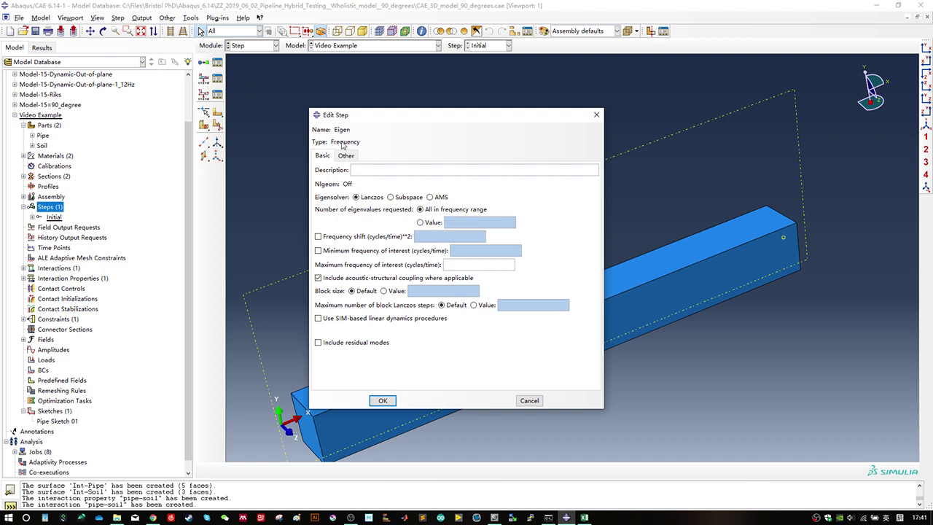
{"action": "left_click", "coordinate": [324, 156]}
{"action": "left_click", "coordinate": [428, 222]}
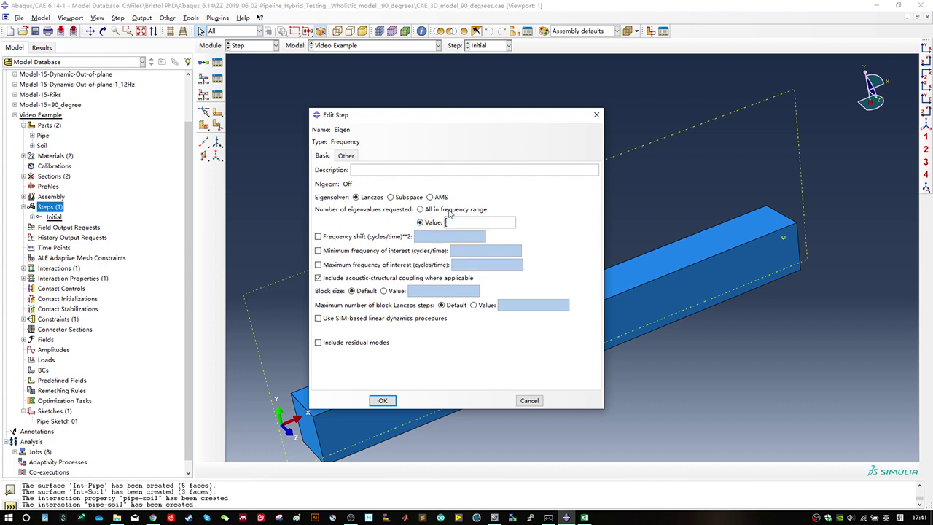
{"action": "left_click", "coordinate": [434, 212]}
{"action": "left_click", "coordinate": [432, 222]}
{"action": "left_click", "coordinate": [466, 221]}
{"action": "type", "text": "10"}
{"action": "left_click", "coordinate": [383, 400]}
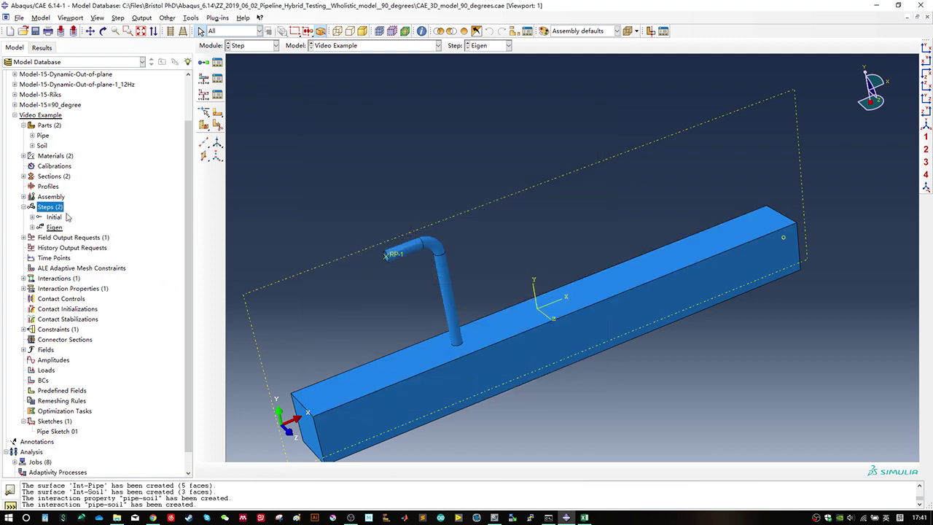
Step: Start a General procedure step of type Static, General named Gravity, inserted after the Eigen step
{"action": "double_click", "coordinate": [49, 208]}
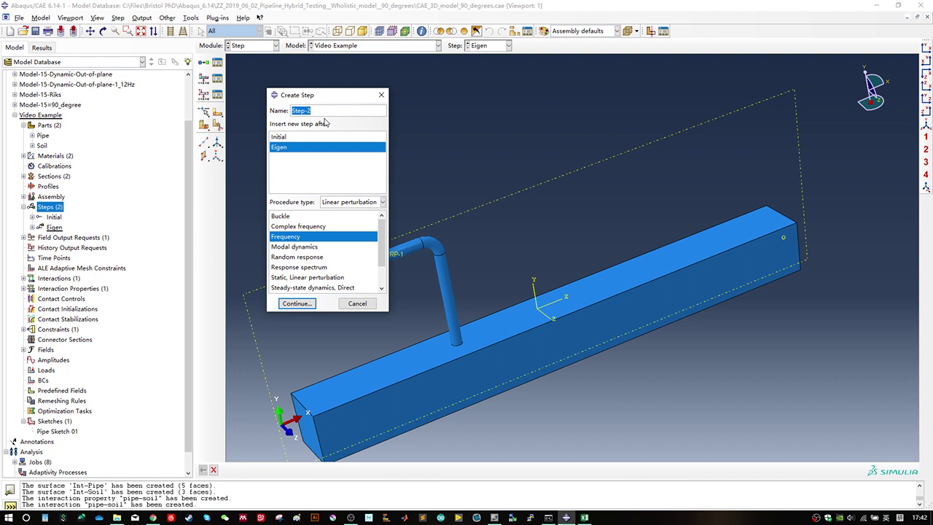
{"action": "type", "text": "Gravity"}
{"action": "left_click", "coordinate": [360, 203]}
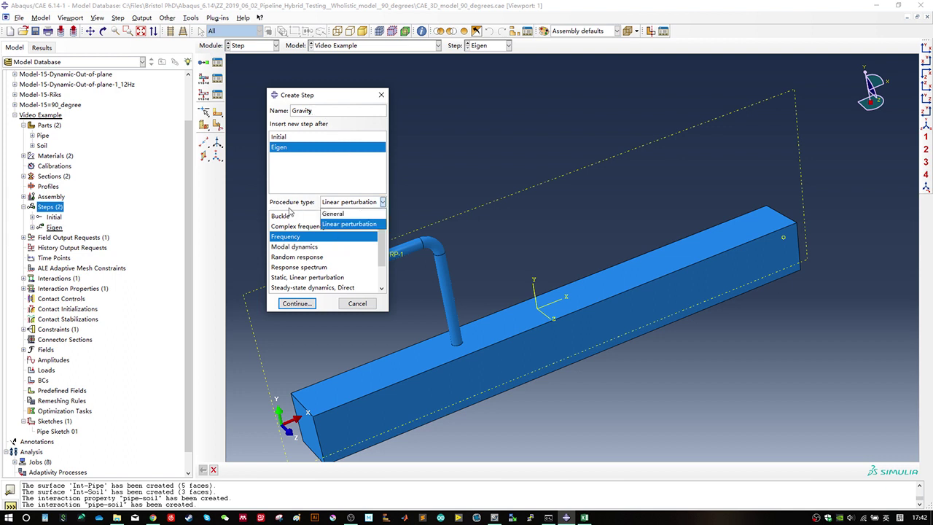
{"action": "left_click", "coordinate": [338, 215]}
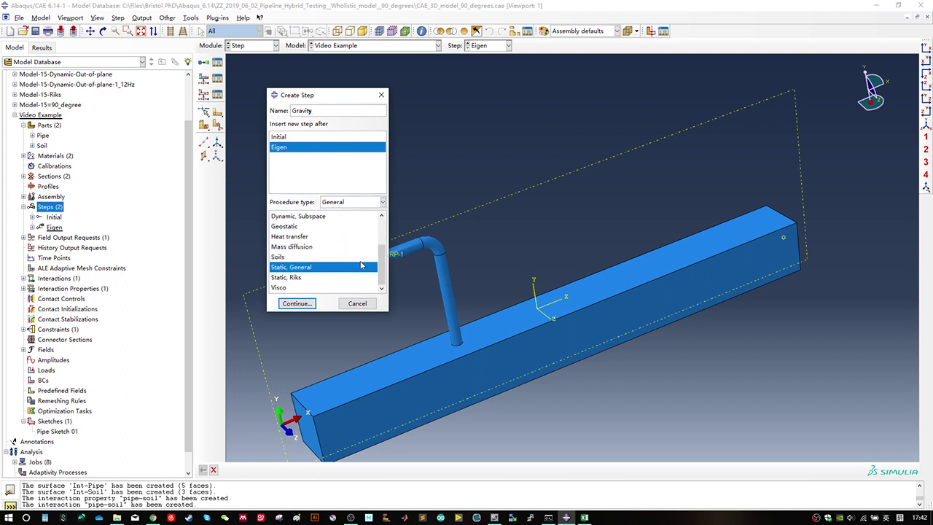
{"action": "scroll", "coordinate": [321, 266], "scroll_direction": "up", "scroll_amount": 2}
{"action": "scroll", "coordinate": [325, 260], "scroll_direction": "up", "scroll_amount": 1}
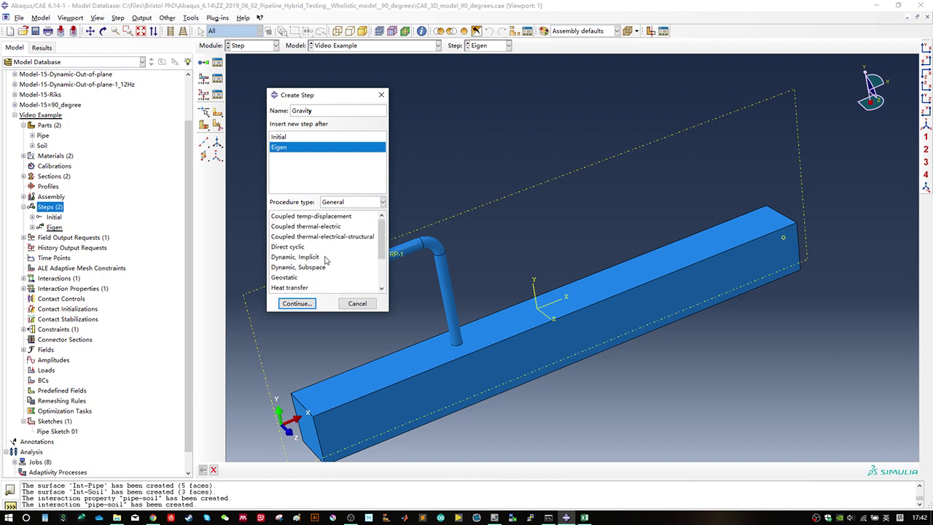
{"action": "left_click", "coordinate": [332, 233]}
{"action": "scroll", "coordinate": [323, 243], "scroll_direction": "down", "scroll_amount": 2}
{"action": "left_click", "coordinate": [323, 239]}
{"action": "left_click", "coordinate": [325, 256]}
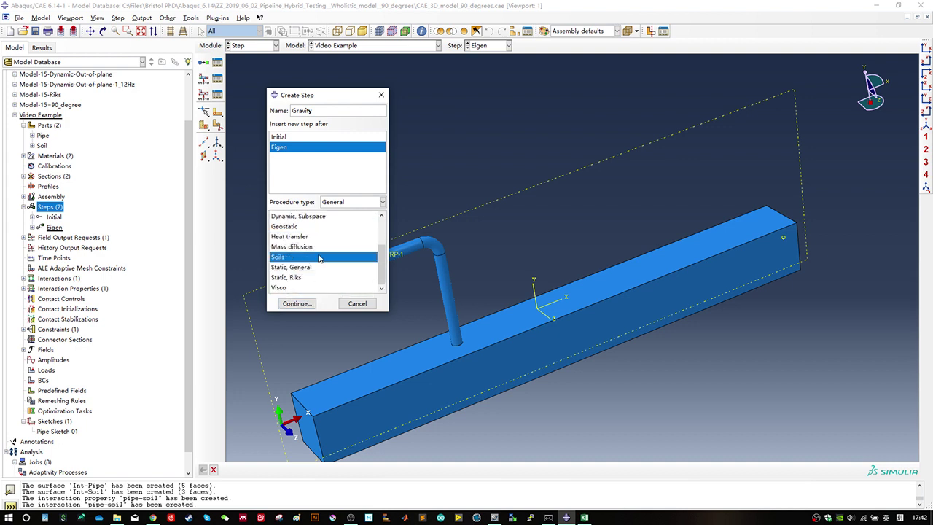
{"action": "left_click", "coordinate": [313, 267]}
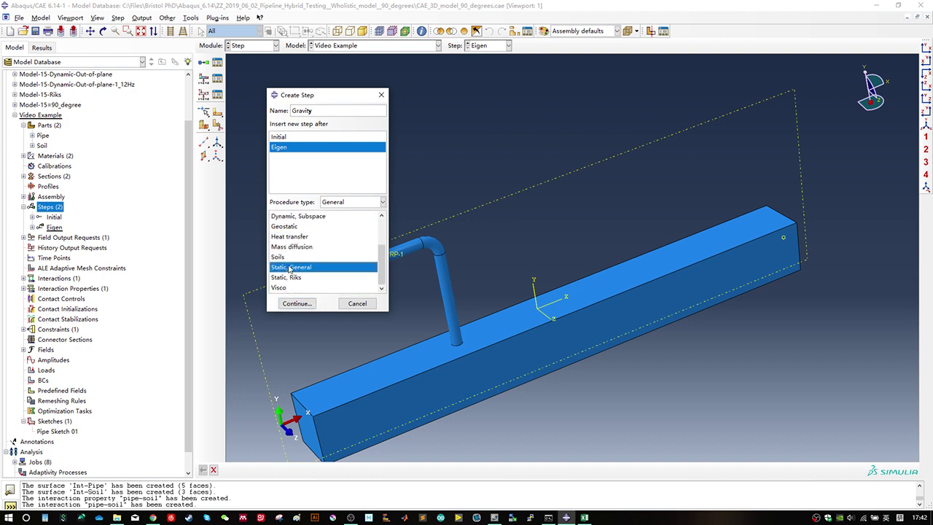
{"action": "left_click", "coordinate": [306, 305]}
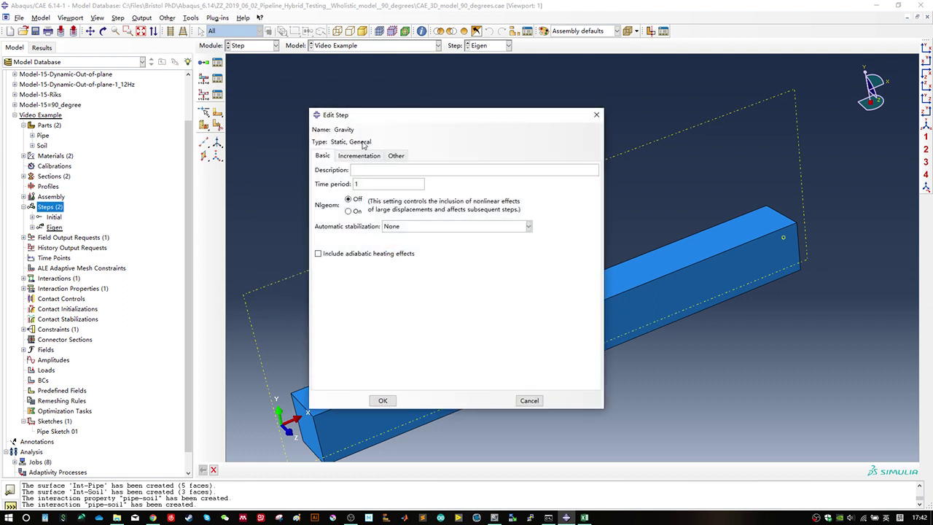
Step: Turn on Nlgeom for the Gravity step, with a time period of 1 and automatic stabilization set to None
{"action": "left_click", "coordinate": [322, 158]}
{"action": "left_click", "coordinate": [360, 185]}
{"action": "left_click", "coordinate": [352, 212]}
{"action": "left_click", "coordinate": [404, 228]}
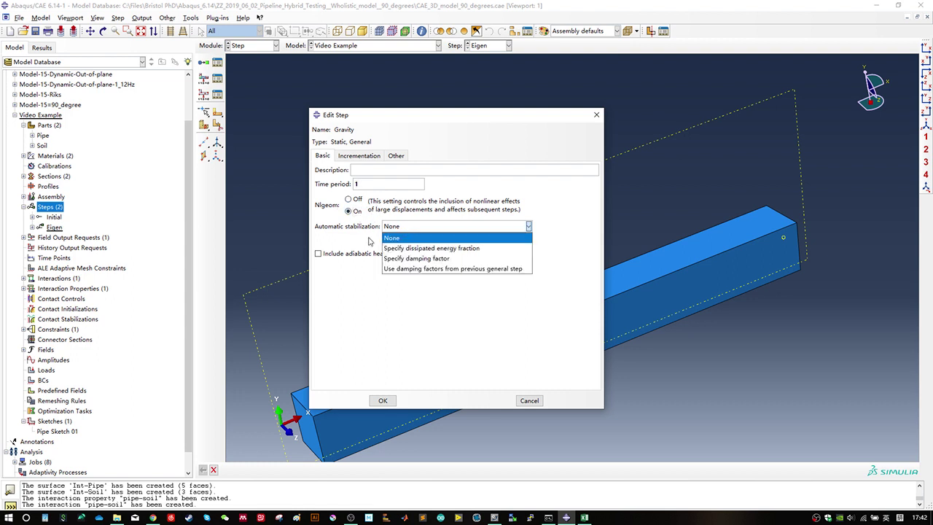
{"action": "left_click", "coordinate": [367, 240]}
Step: Set the Gravity step's initial increment size to 0.1 and maximum number of increments to 10000, and finish the step
{"action": "left_click", "coordinate": [365, 159]}
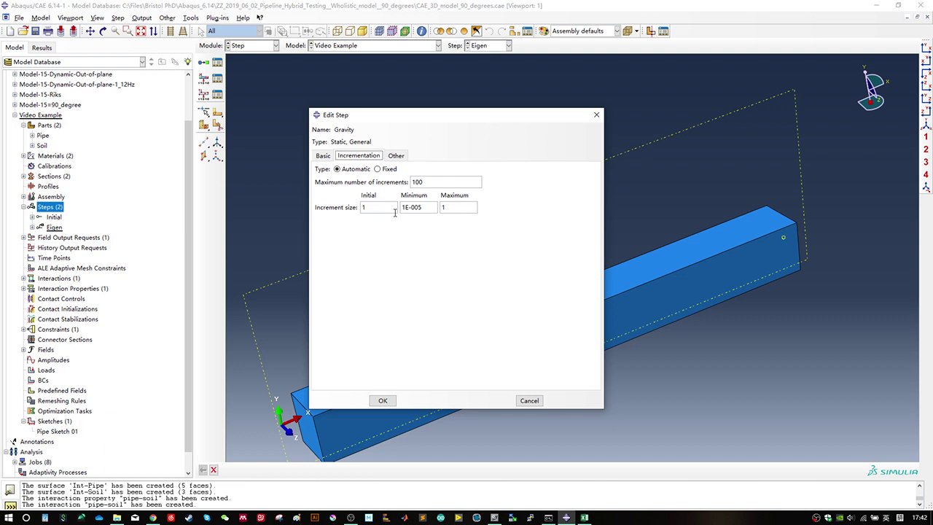
{"action": "left_click", "coordinate": [390, 207]}
{"action": "type", "text": "0.1"}
{"action": "left_click", "coordinate": [442, 184]}
{"action": "type", "text": "00"}
{"action": "left_click", "coordinate": [396, 156]}
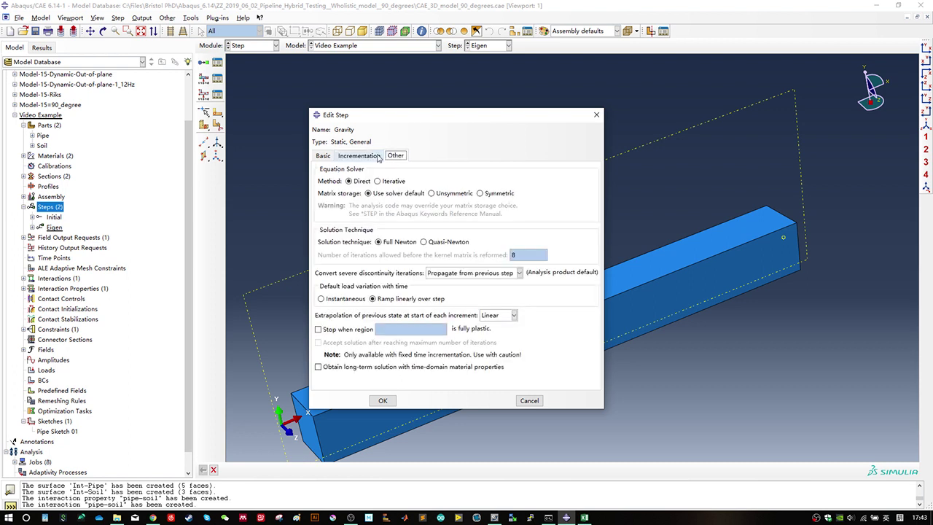
{"action": "left_click", "coordinate": [374, 157]}
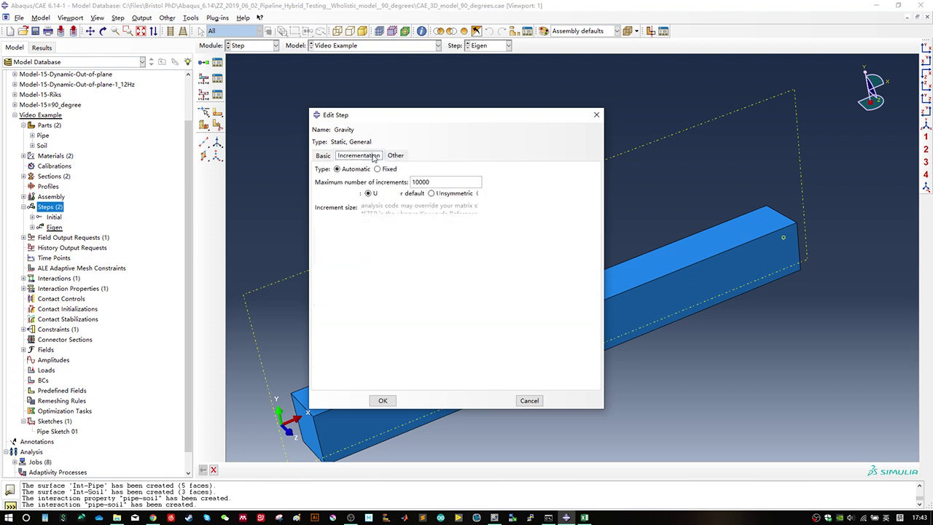
{"action": "left_click", "coordinate": [324, 156]}
{"action": "left_click", "coordinate": [351, 157]}
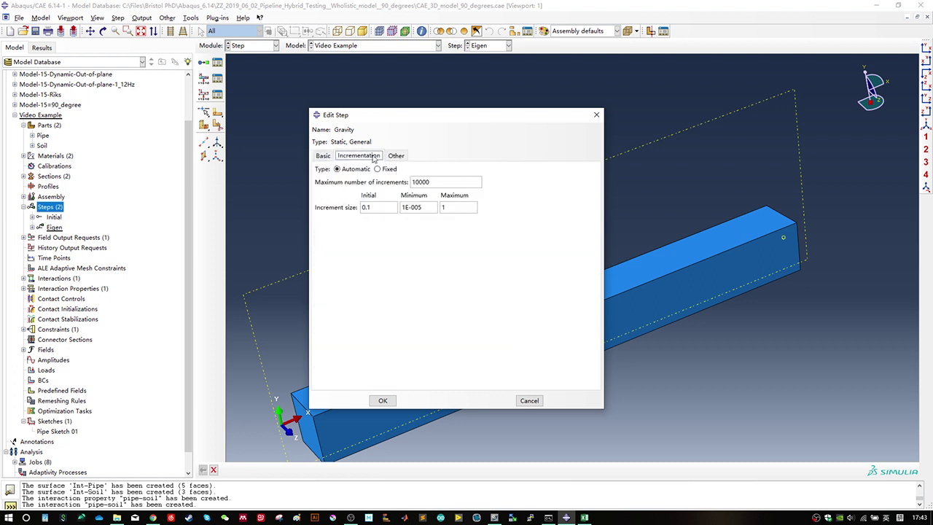
{"action": "left_click", "coordinate": [382, 401]}
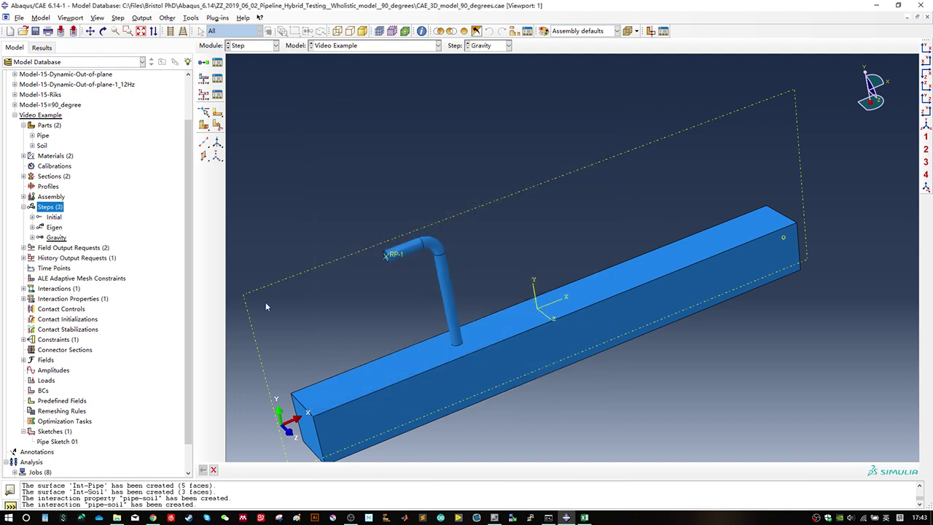
Step: Start a General procedure step of type Static, Riks named Static Riks, inserted after the Gravity step
{"action": "double_click", "coordinate": [56, 208]}
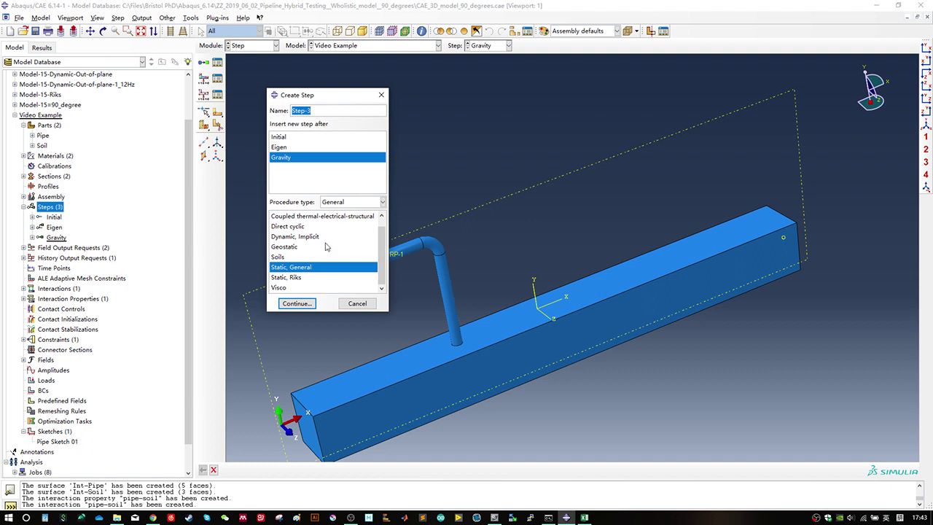
{"action": "left_click", "coordinate": [299, 279]}
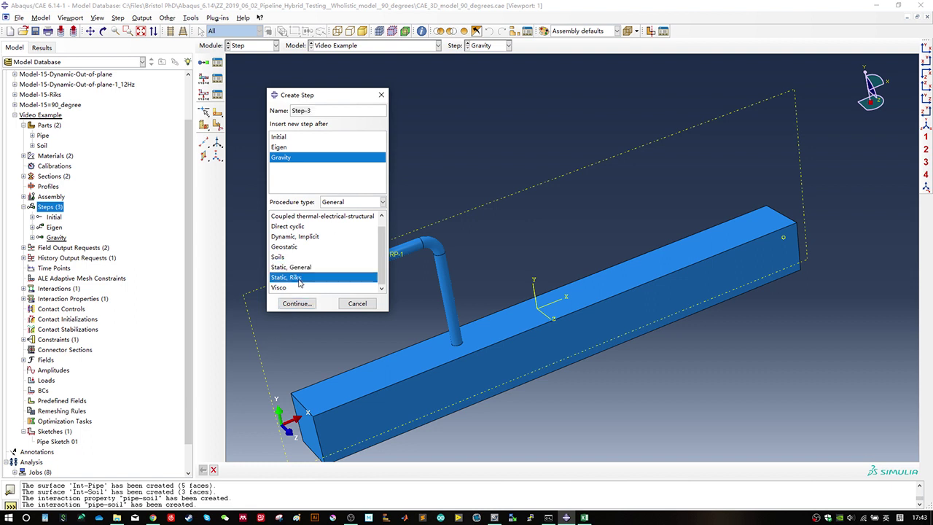
{"action": "left_click_drag", "start_coordinate": [322, 109], "coordinate": [290, 111]}
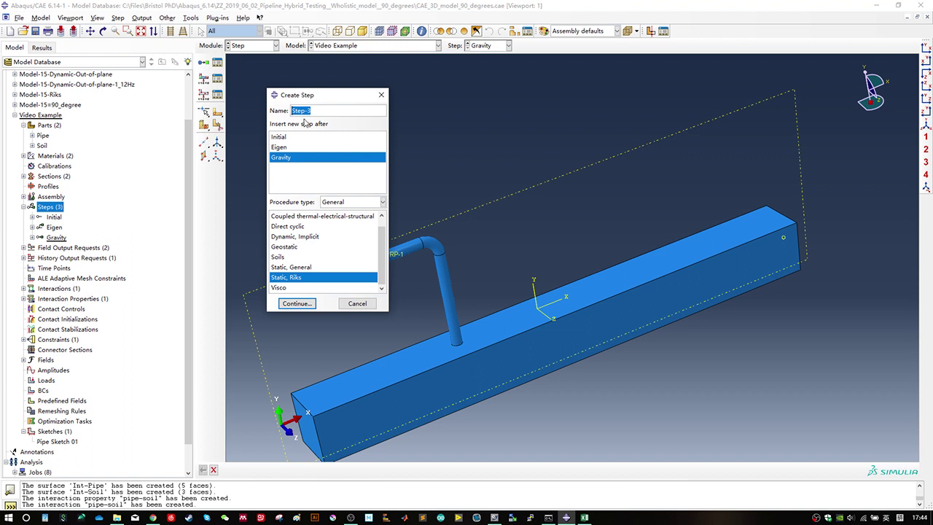
{"action": "left_click", "coordinate": [297, 281]}
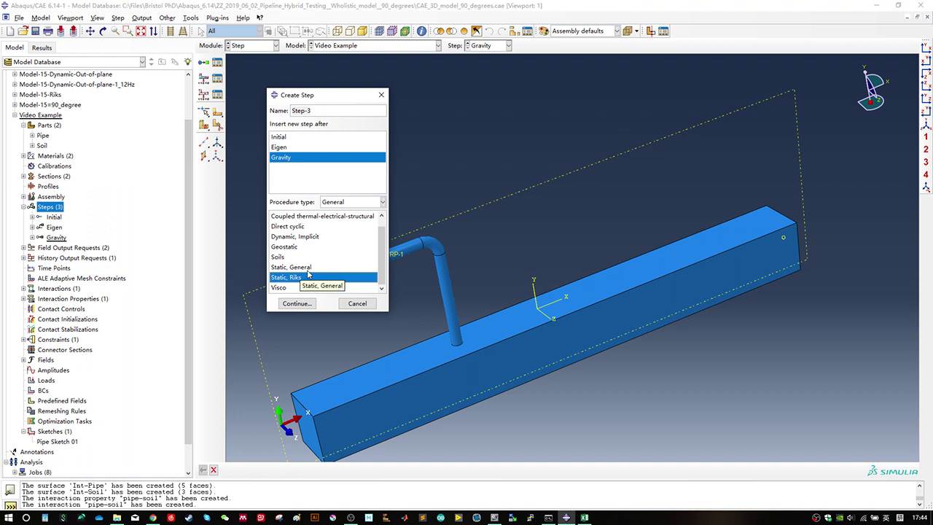
{"action": "left_click", "coordinate": [279, 237]}
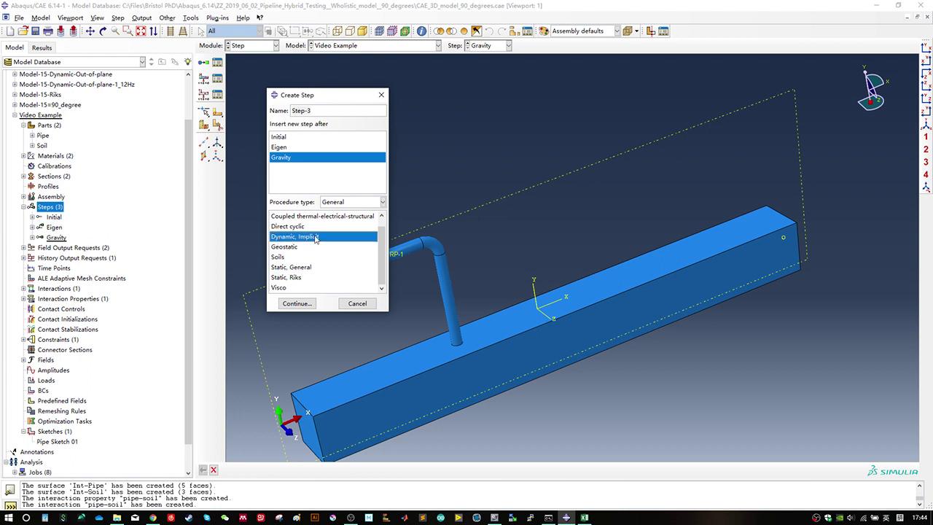
{"action": "left_click", "coordinate": [306, 277]}
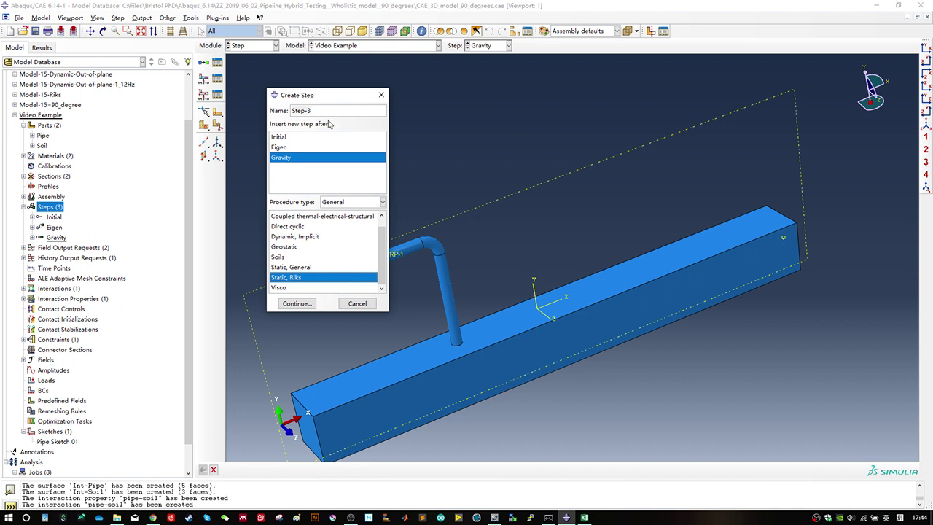
{"action": "left_click_drag", "start_coordinate": [328, 112], "coordinate": [274, 112]}
{"action": "type", "text": "Static Riks"}
{"action": "left_click", "coordinate": [297, 304]}
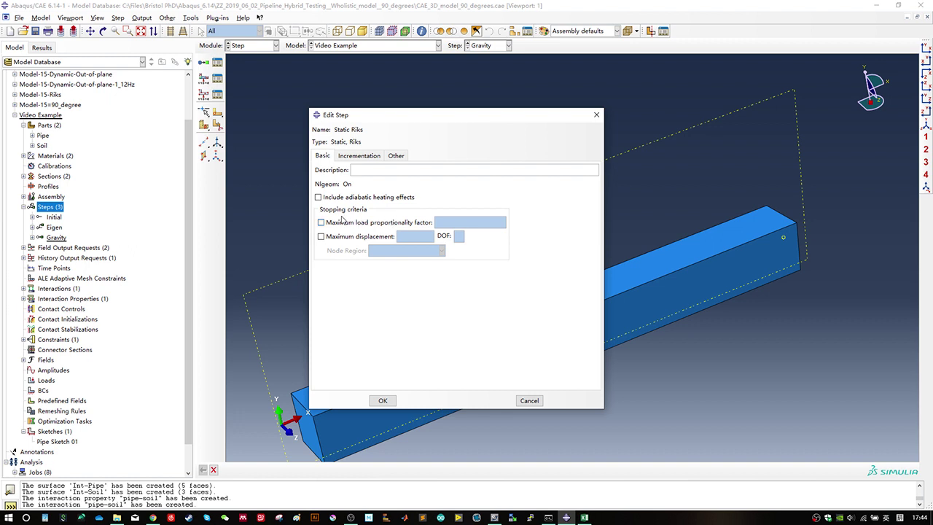
Step: Try both stopping criteria of the Static Riks step and select maximum displacement instead of maximum load proportionality factor
{"action": "left_click", "coordinate": [347, 224]}
{"action": "left_click", "coordinate": [346, 237]}
{"action": "left_click", "coordinate": [347, 225]}
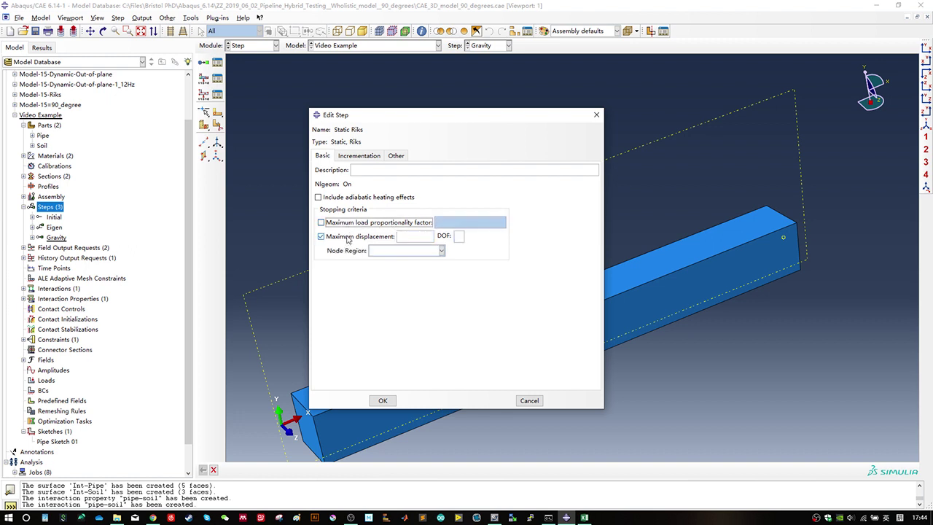
{"action": "left_click", "coordinate": [347, 237]}
{"action": "left_click", "coordinate": [346, 225]}
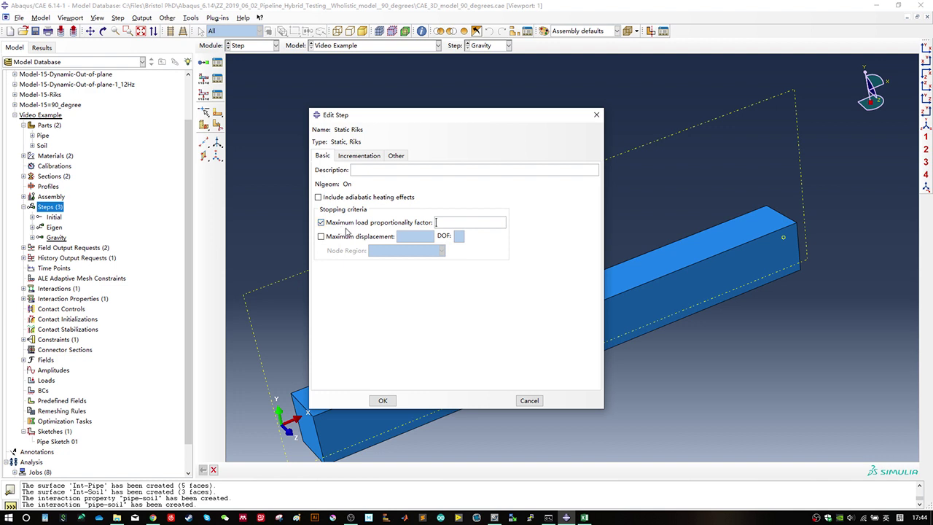
{"action": "left_click", "coordinate": [348, 236]}
{"action": "left_click", "coordinate": [348, 226]}
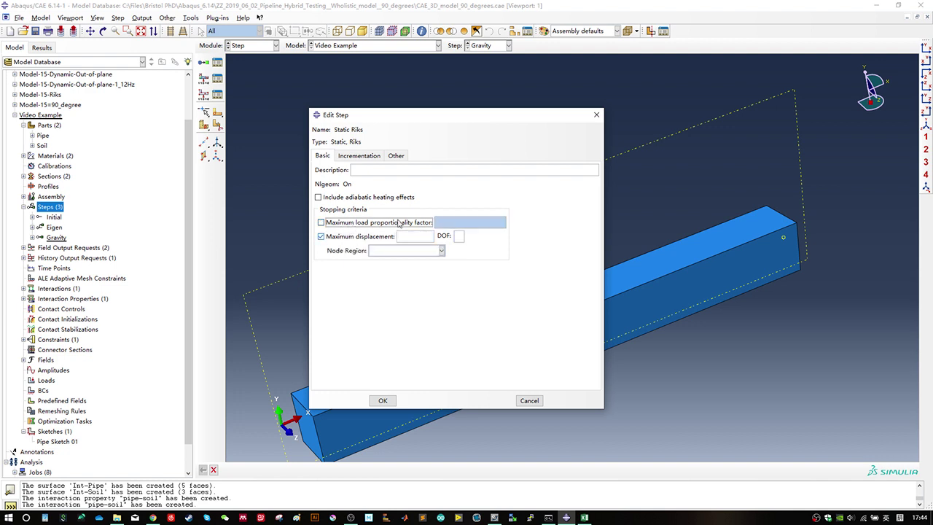
Step: Set the Static Riks step's maximum displacement stopping criterion to 0.3 in DOF 1
{"action": "left_click_drag", "start_coordinate": [479, 118], "coordinate": [389, 116]}
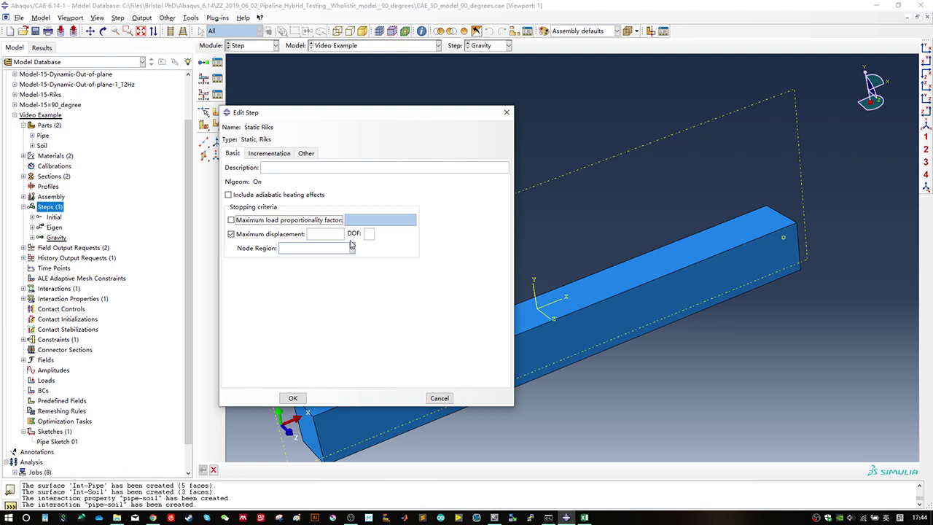
{"action": "left_click", "coordinate": [325, 232]}
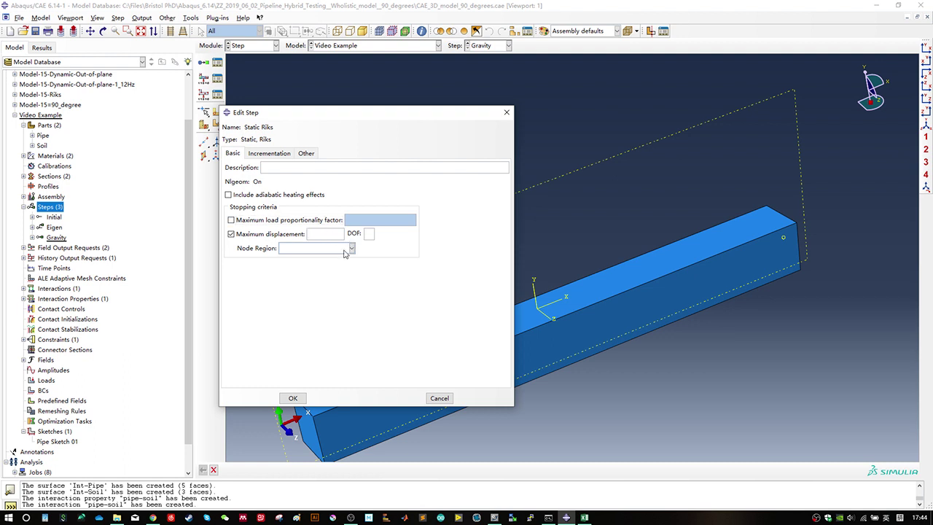
{"action": "type", "text": "0.3"}
{"action": "left_click", "coordinate": [373, 234]}
{"action": "left_click_drag", "start_coordinate": [416, 115], "coordinate": [342, 51]}
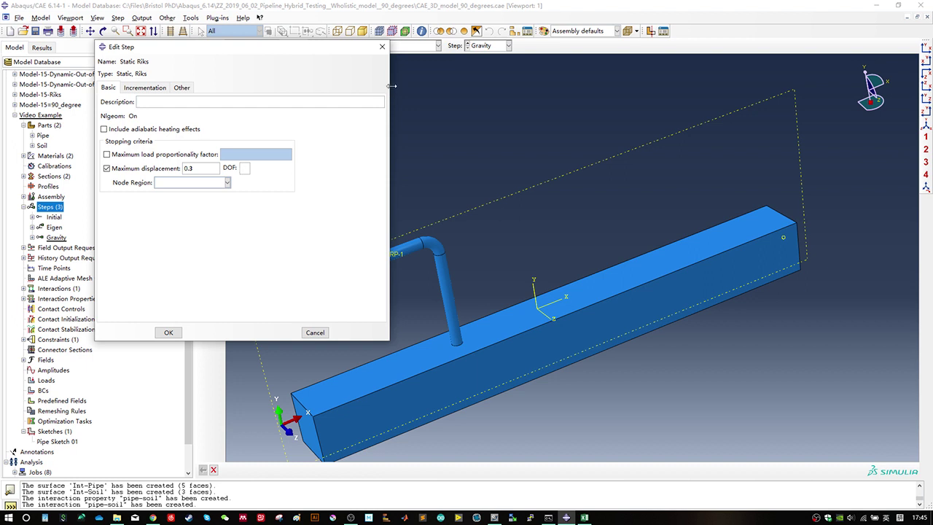
{"action": "left_click_drag", "start_coordinate": [333, 49], "coordinate": [269, 32]}
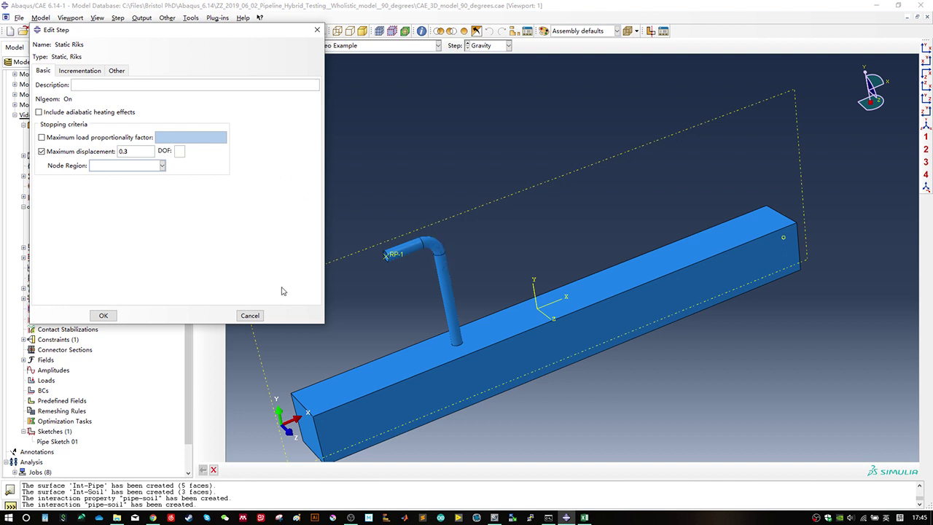
{"action": "left_click_drag", "start_coordinate": [271, 36], "coordinate": [346, 77]}
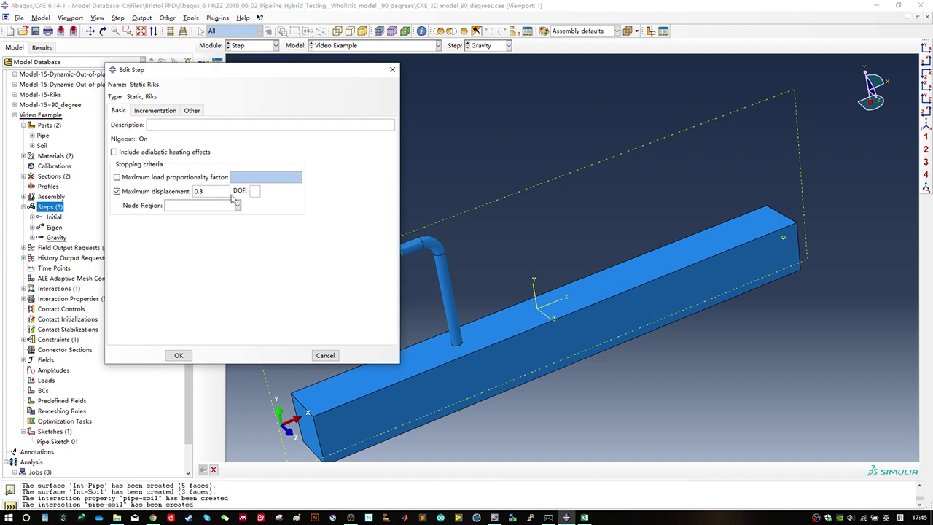
{"action": "left_click_drag", "start_coordinate": [197, 192], "coordinate": [209, 192]}
Step: Check the node regions offered for the displacement criterion and discard the Static Riks step without saving
{"action": "left_click", "coordinate": [217, 206]}
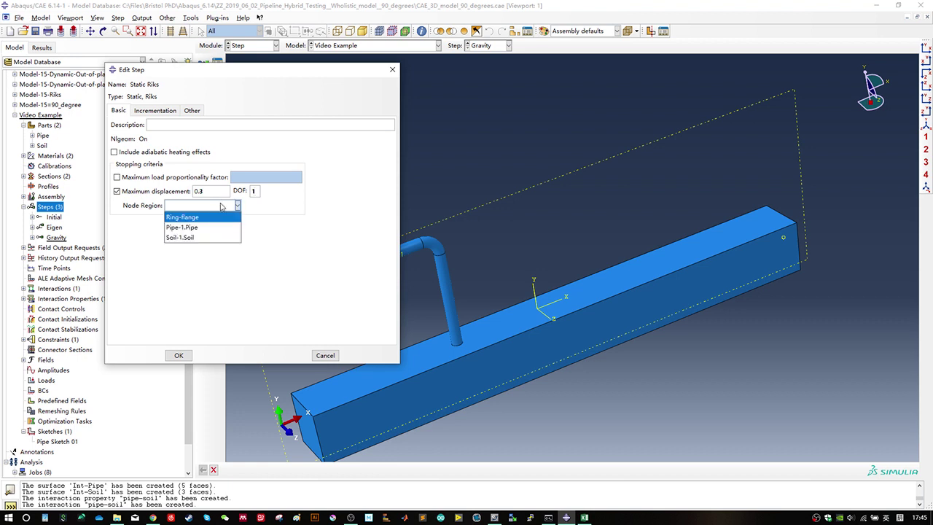
{"action": "left_click", "coordinate": [222, 206]}
{"action": "left_click", "coordinate": [193, 208]}
{"action": "left_click", "coordinate": [200, 208]}
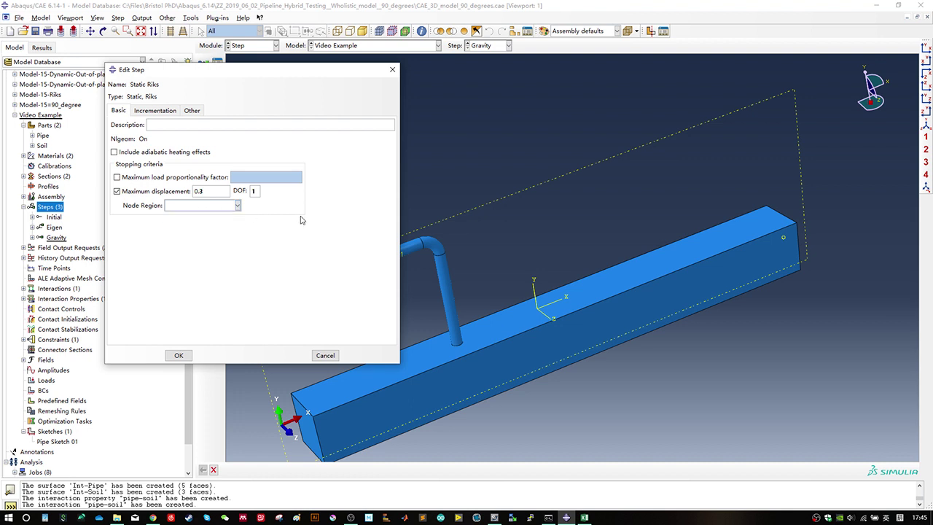
{"action": "left_click", "coordinate": [393, 70]}
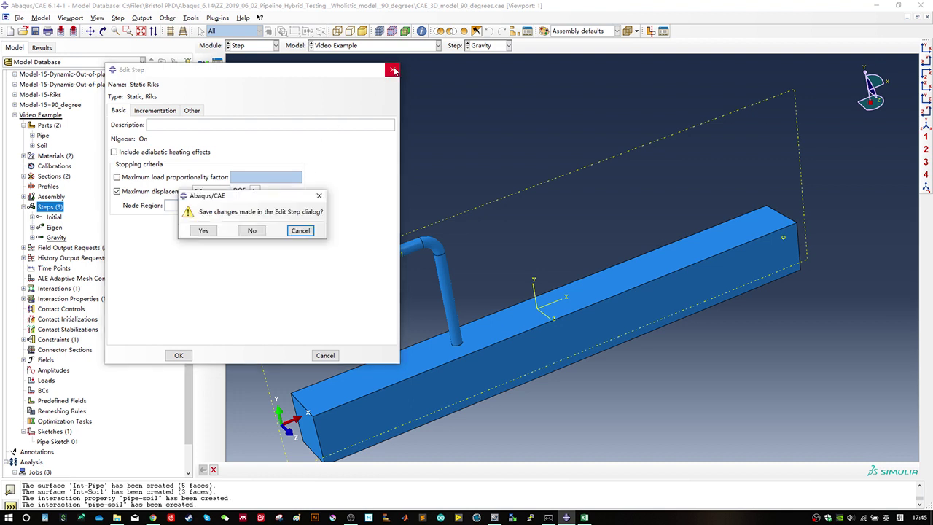
{"action": "left_click", "coordinate": [215, 231]}
{"action": "left_click", "coordinate": [217, 232]}
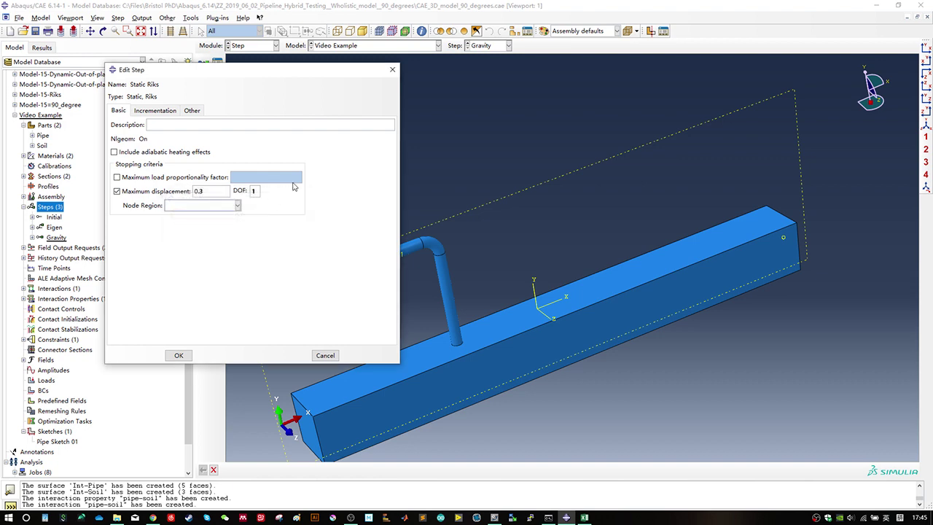
{"action": "left_click", "coordinate": [392, 70]}
{"action": "left_click", "coordinate": [263, 230]}
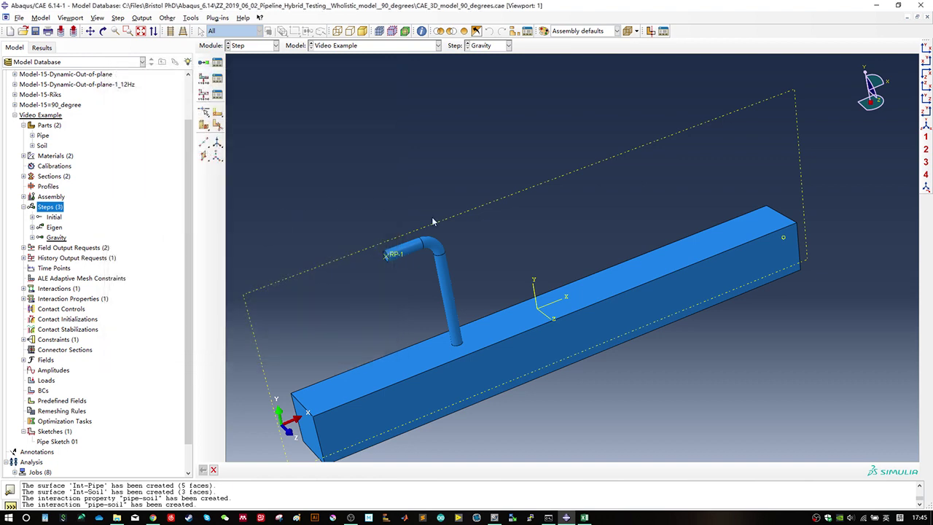
Step: Review the basic and incrementation settings of the Gravity step
{"action": "left_click_drag", "start_coordinate": [660, 272], "coordinate": [456, 315], "text": "ctrl+alt"}
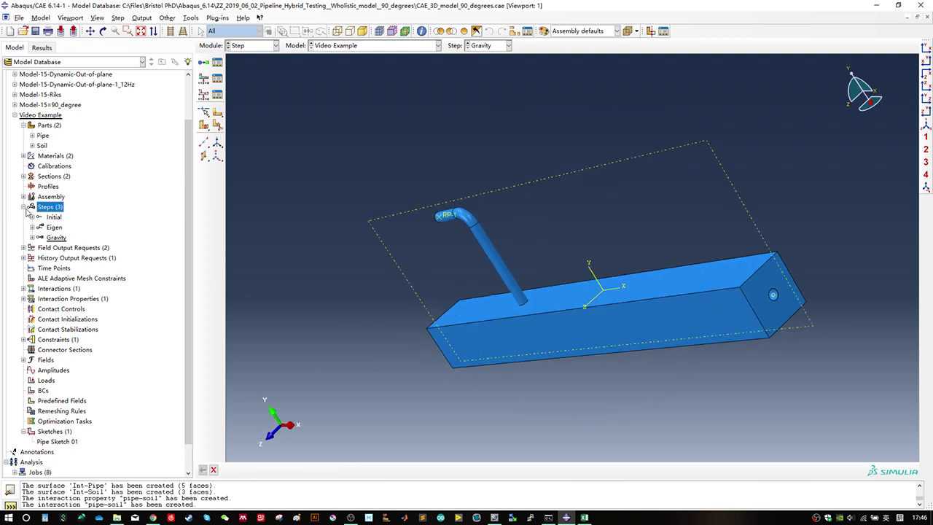
{"action": "double_click", "coordinate": [56, 238]}
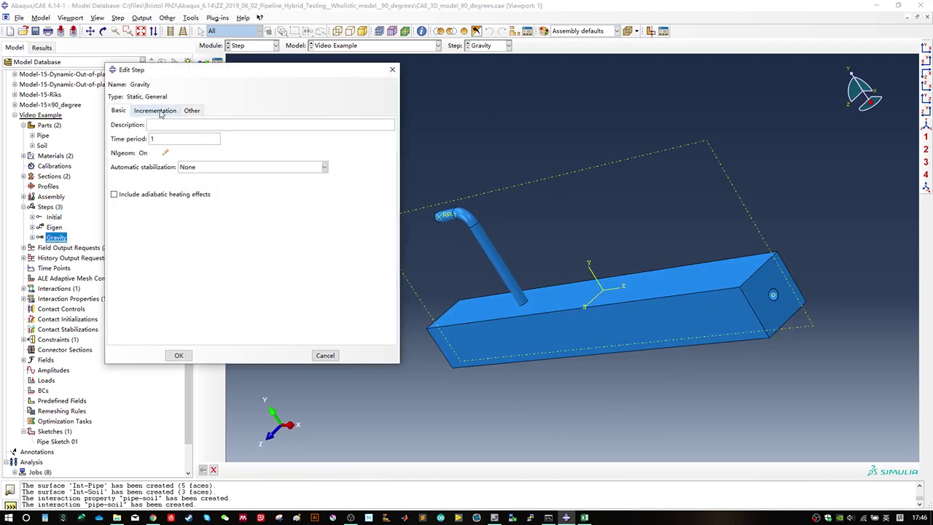
{"action": "left_click", "coordinate": [156, 111]}
{"action": "left_click", "coordinate": [118, 111]}
{"action": "key", "text": "Escape"}
Step: Start a General procedure step of type Static, Riks named Riks, inserted after the Gravity step
{"action": "double_click", "coordinate": [50, 208]}
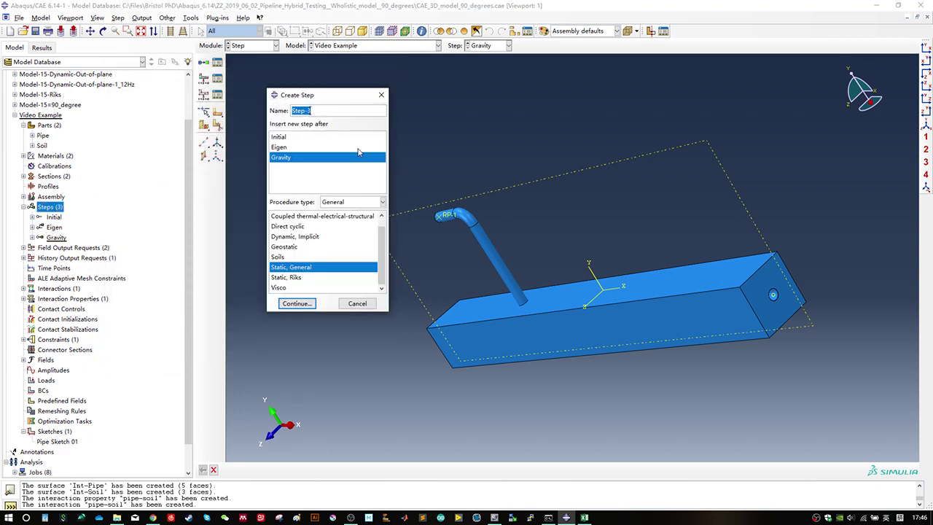
{"action": "type", "text": "Riks"}
{"action": "left_click", "coordinate": [298, 277]}
{"action": "left_click", "coordinate": [297, 303]}
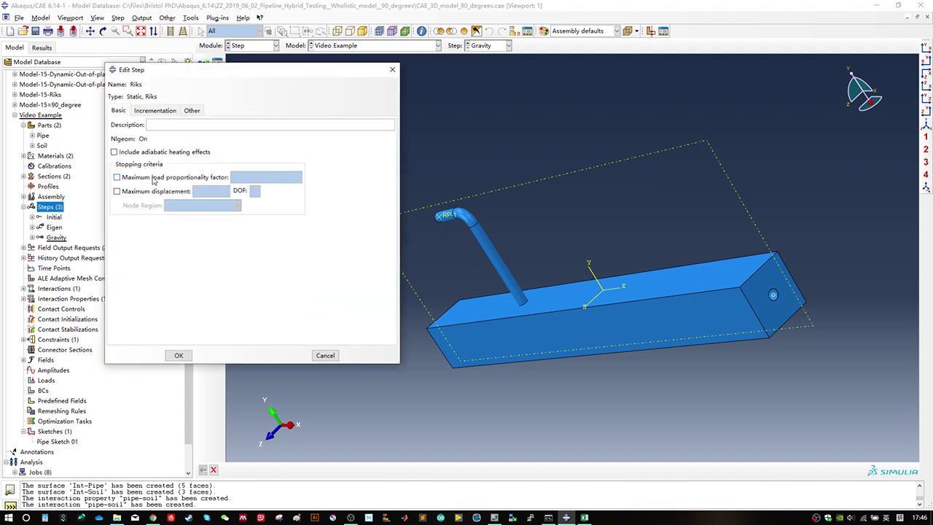
Step: Enable the maximum load proportionality factor stopping criterion for the Riks step and set it to 1
{"action": "left_click", "coordinate": [152, 180]}
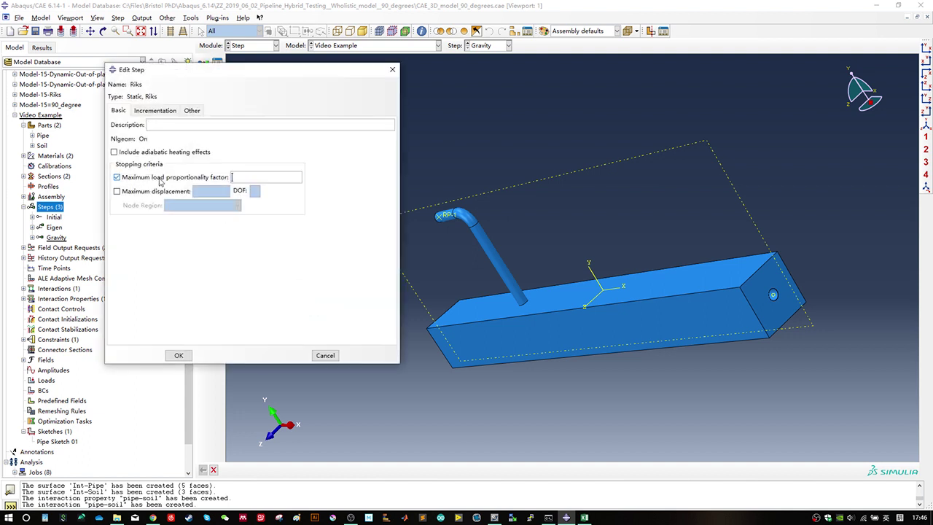
{"action": "left_click", "coordinate": [255, 182]}
{"action": "left_click", "coordinate": [158, 111]}
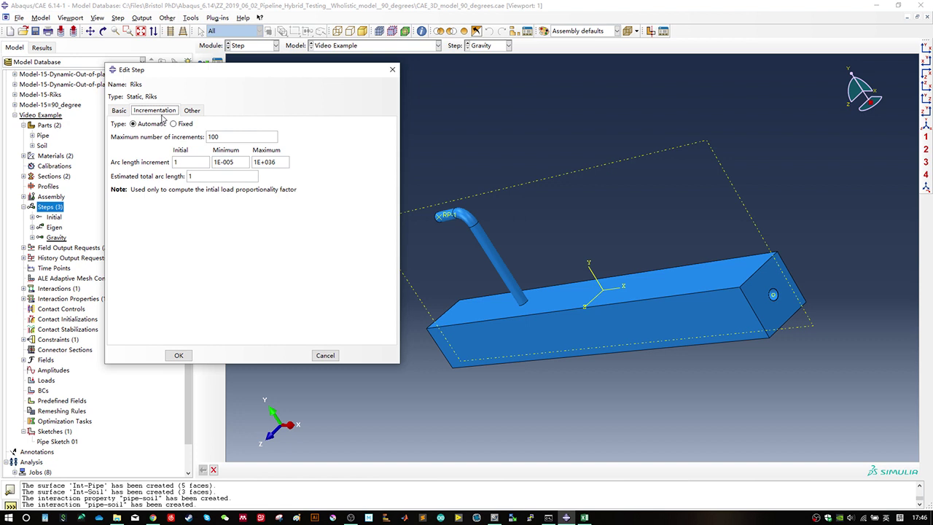
{"action": "left_click", "coordinate": [119, 110]}
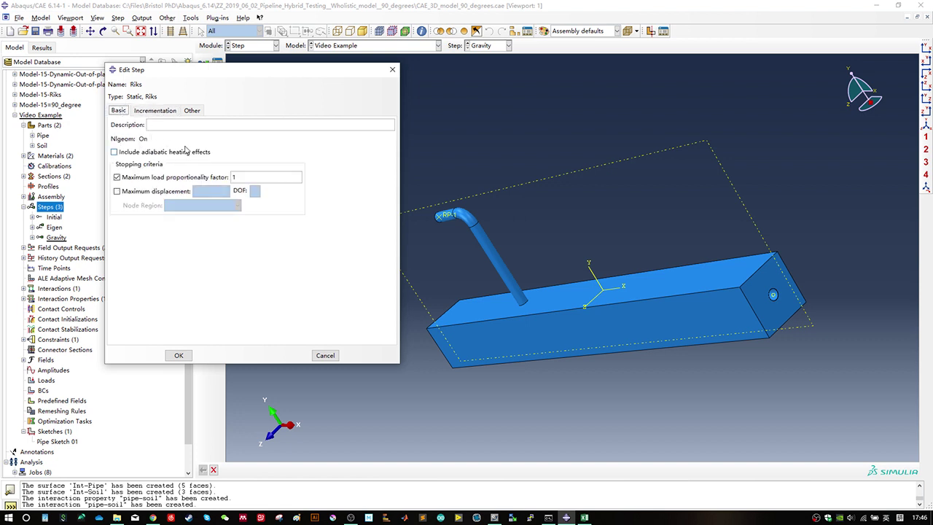
Step: Set the Riks step to 1000000 maximum increments, with arc length increments of 0.01 initial, 1E-006 minimum and 0.01 maximum
{"action": "left_click", "coordinate": [158, 112]}
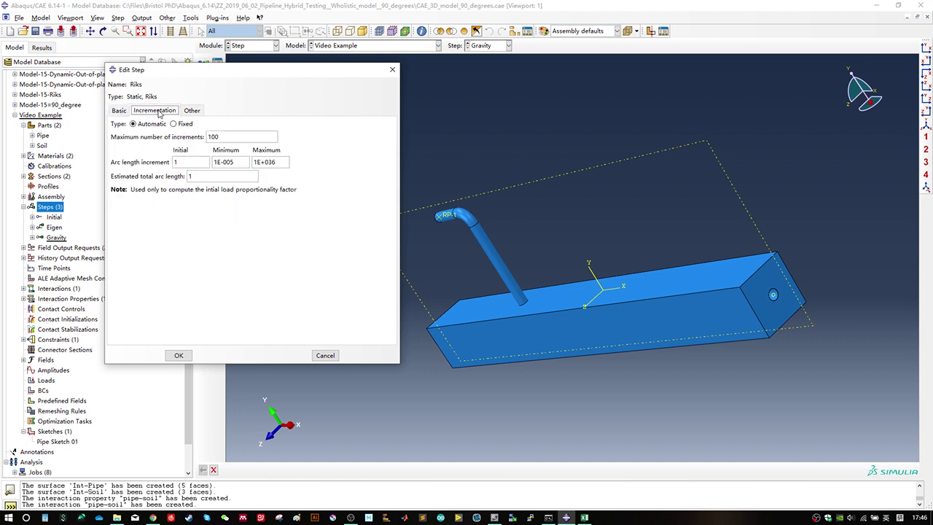
{"action": "left_click", "coordinate": [236, 138]}
{"action": "type", "text": "0000"}
{"action": "key", "text": "Tab"}
{"action": "key", "text": "Tab"}
{"action": "type", "text": "0"}
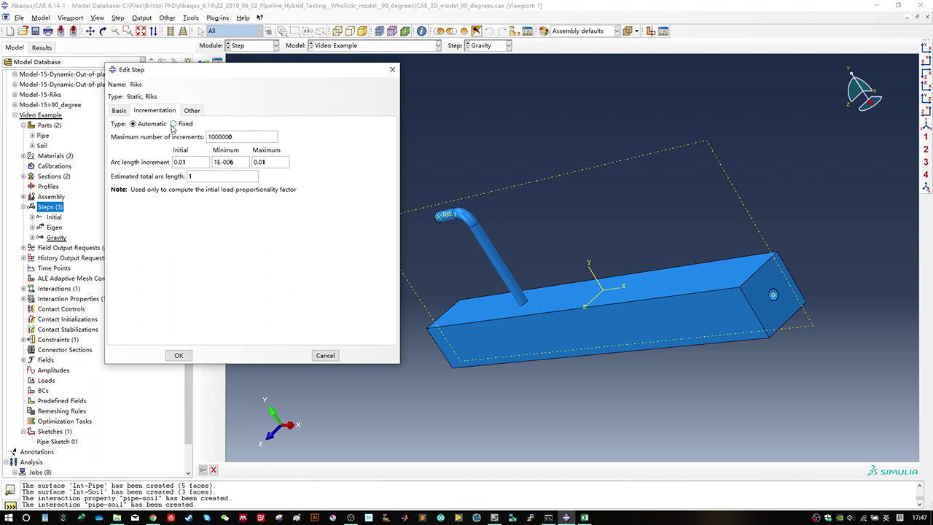
Step: Check the solver, stopping and incrementation settings of the Riks step and finish creating it
{"action": "left_click", "coordinate": [193, 111]}
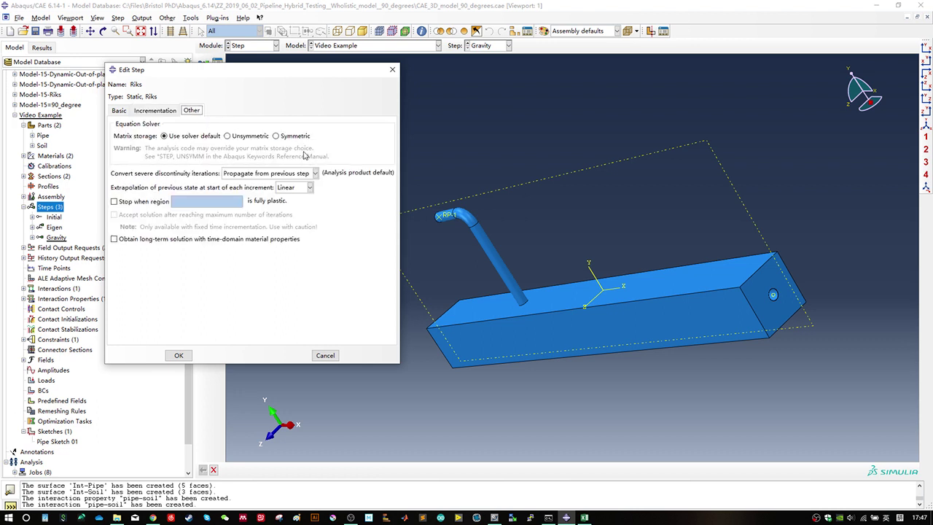
{"action": "left_click", "coordinate": [119, 111]}
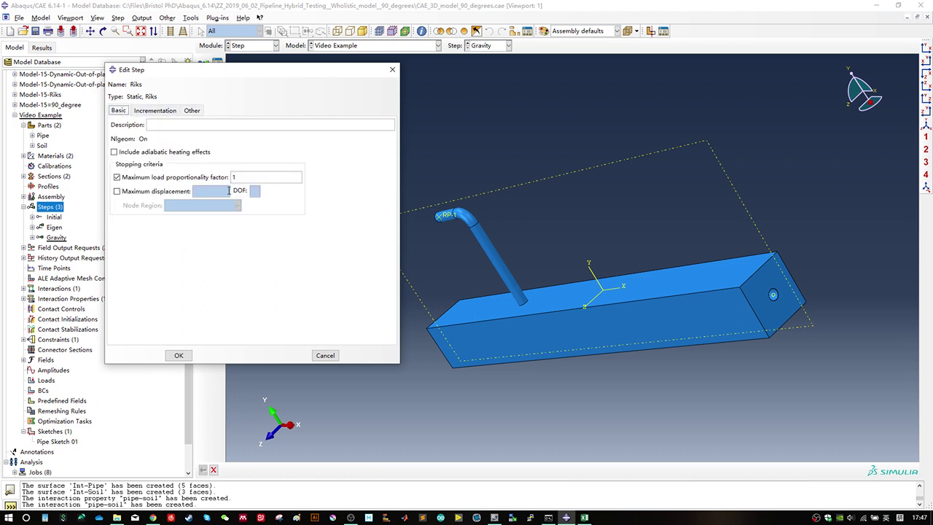
{"action": "left_click", "coordinate": [155, 110]}
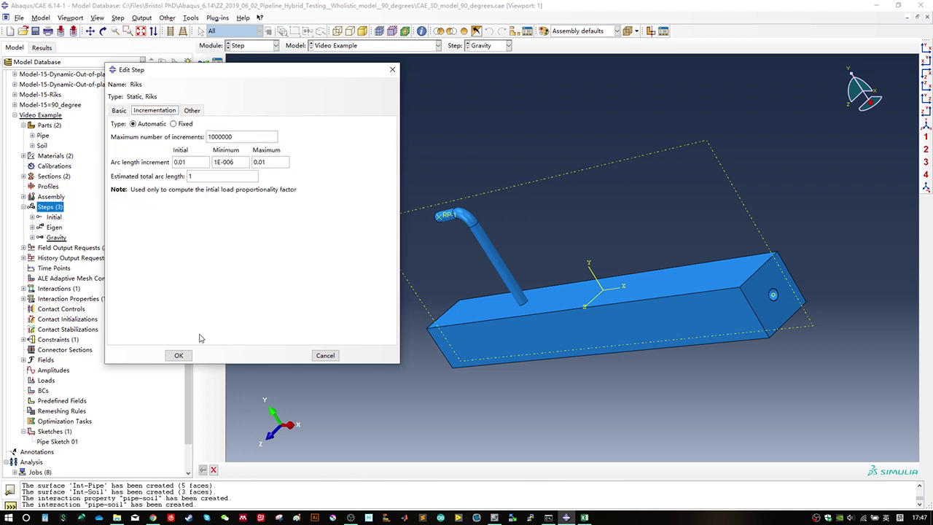
{"action": "left_click", "coordinate": [179, 356]}
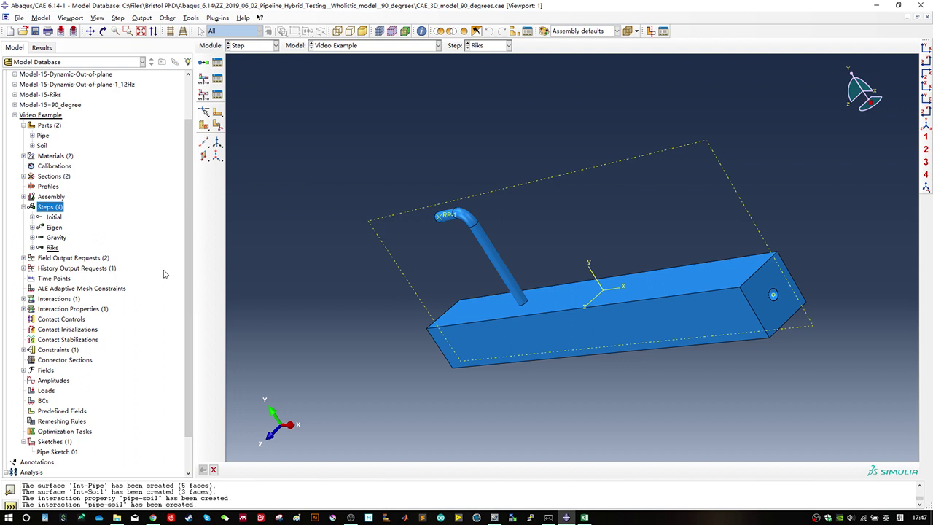
Step: Suppress the Riks step and resume it
{"action": "left_click", "coordinate": [53, 248]}
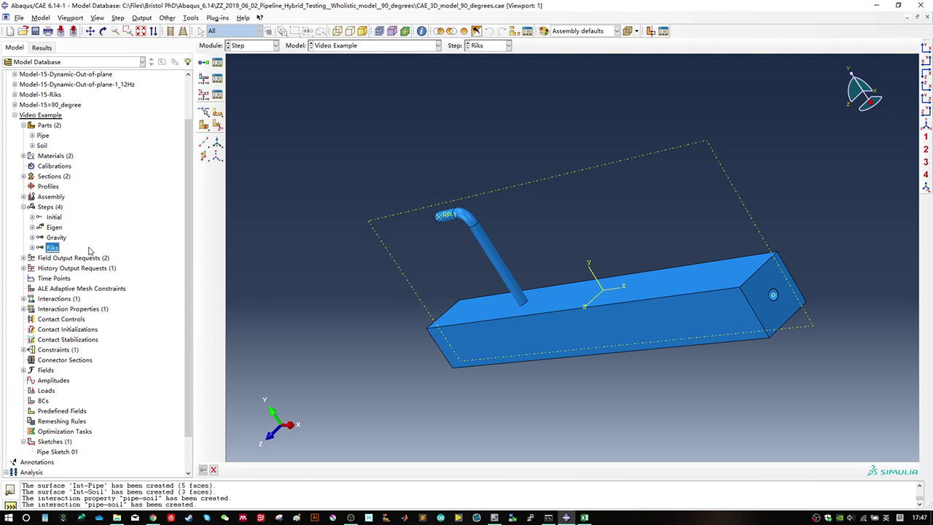
{"action": "left_click", "coordinate": [54, 208]}
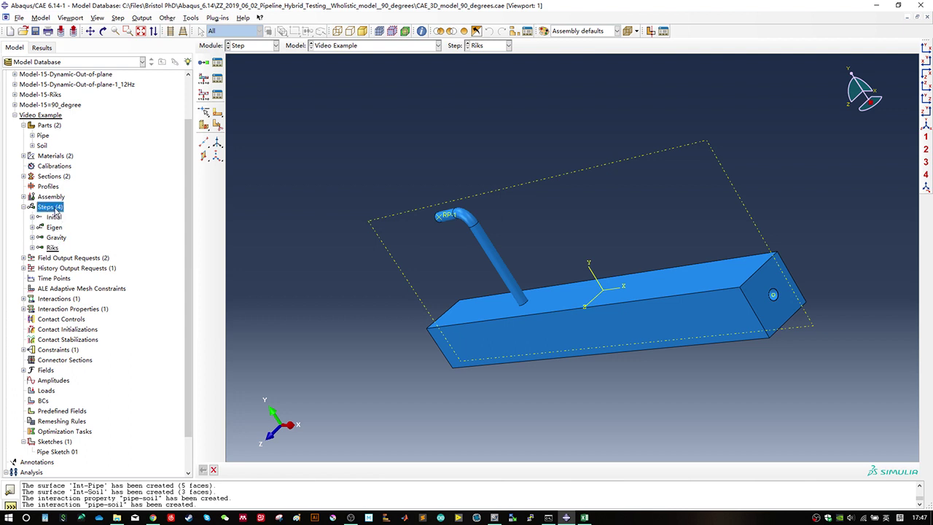
{"action": "left_click", "coordinate": [52, 248]}
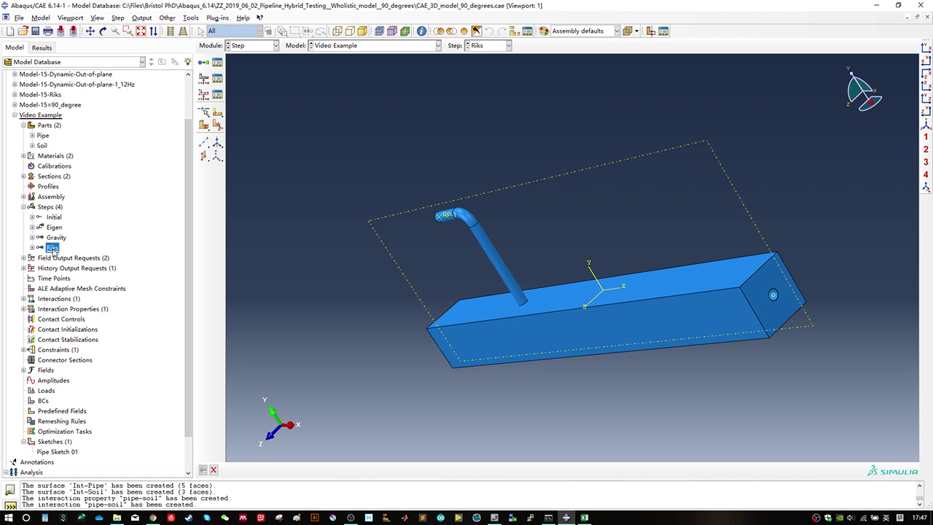
{"action": "right_click", "coordinate": [53, 248]}
{"action": "left_click", "coordinate": [84, 320]}
{"action": "right_click", "coordinate": [53, 247]}
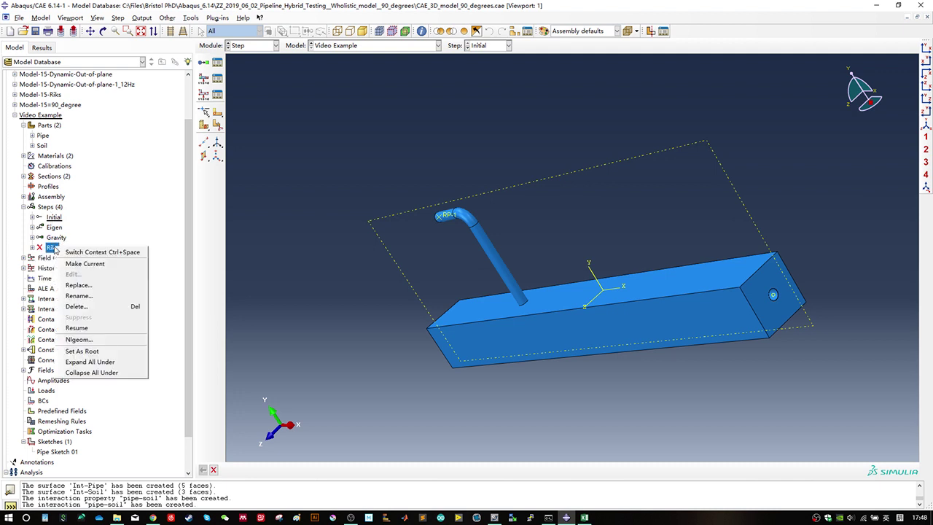
{"action": "left_click", "coordinate": [77, 327]}
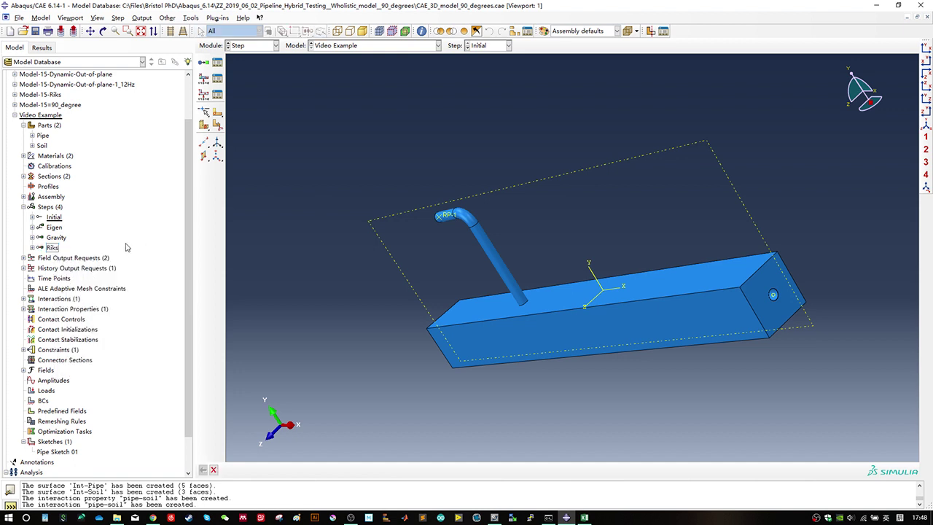
Step: Start a mechanical Displacement/Rotation boundary condition named Flange-reaction wall in the Initial step
{"action": "left_click_drag", "start_coordinate": [525, 309], "coordinate": [692, 310], "text": "ctrl+alt"}
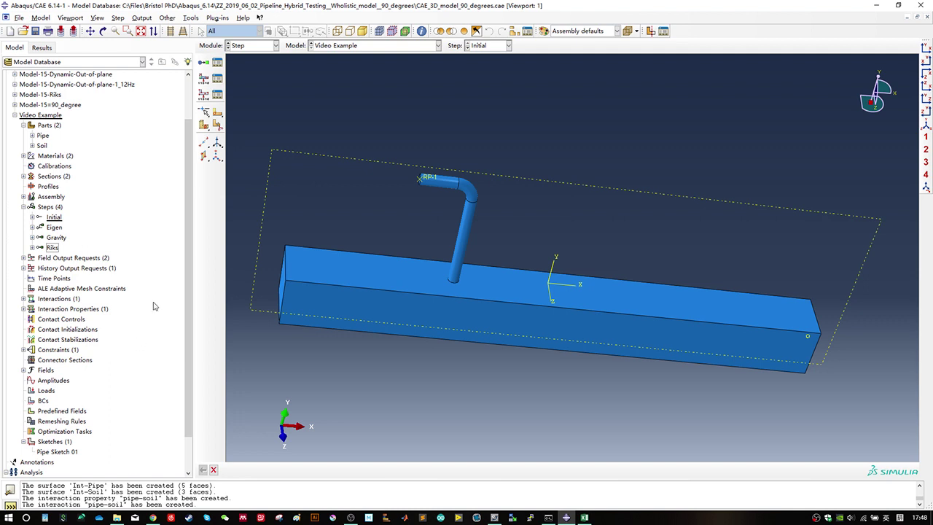
{"action": "left_click", "coordinate": [31, 217]}
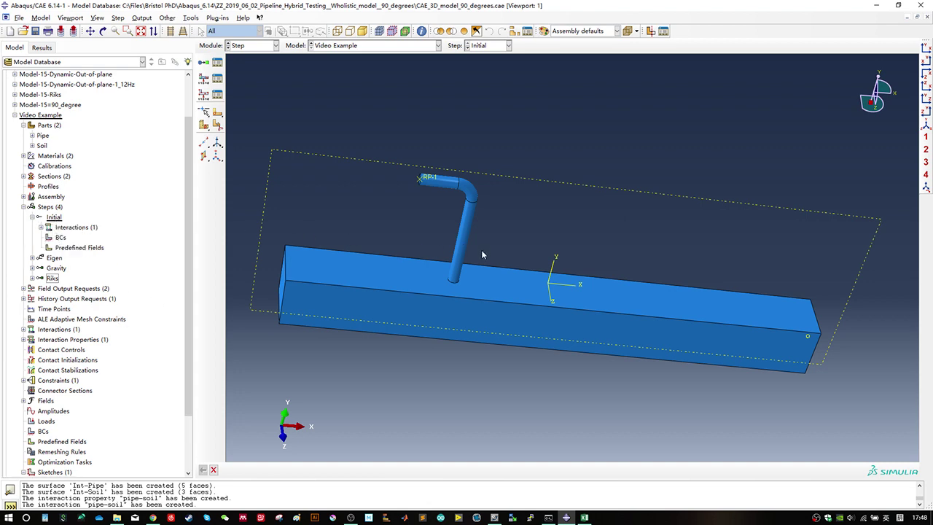
{"action": "left_click_drag", "start_coordinate": [481, 249], "coordinate": [600, 269], "text": "ctrl+alt"}
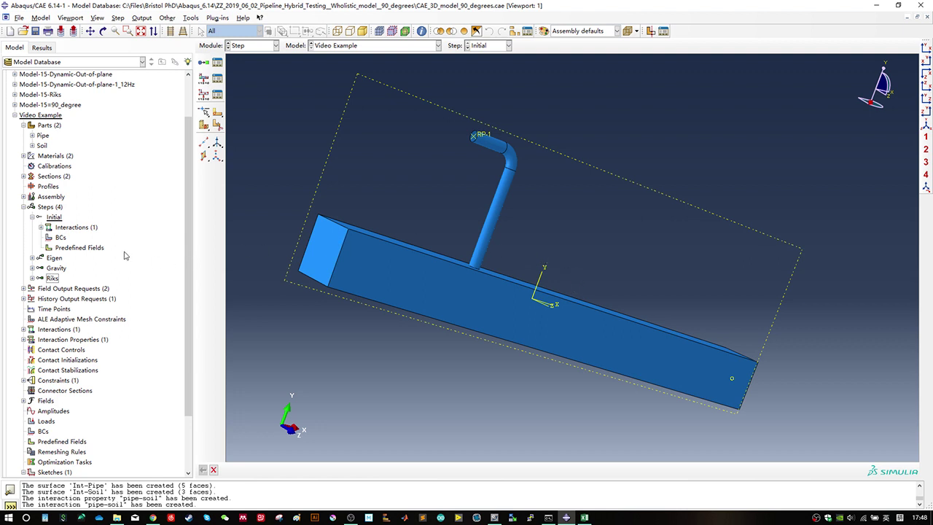
{"action": "left_click", "coordinate": [61, 238]}
{"action": "double_click", "coordinate": [61, 237]}
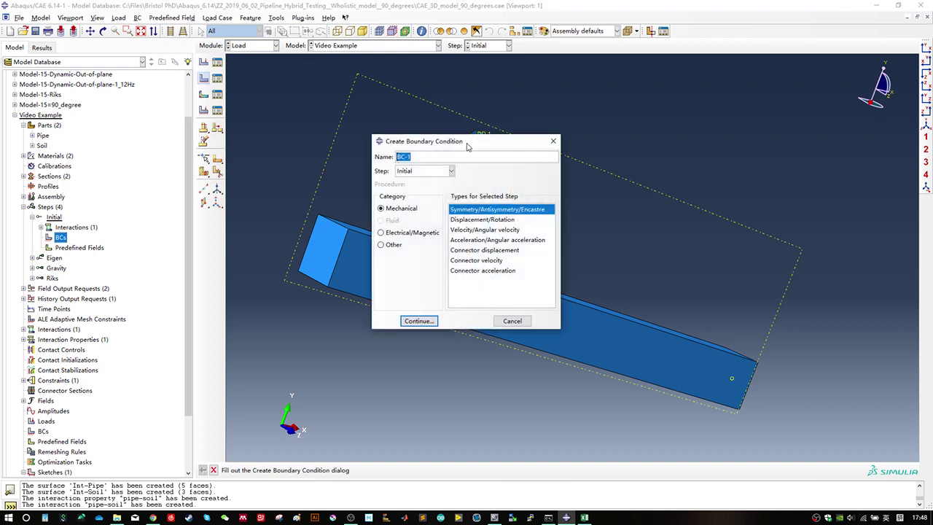
{"action": "left_click_drag", "start_coordinate": [515, 192], "coordinate": [479, 186], "text": "ctrl+alt"}
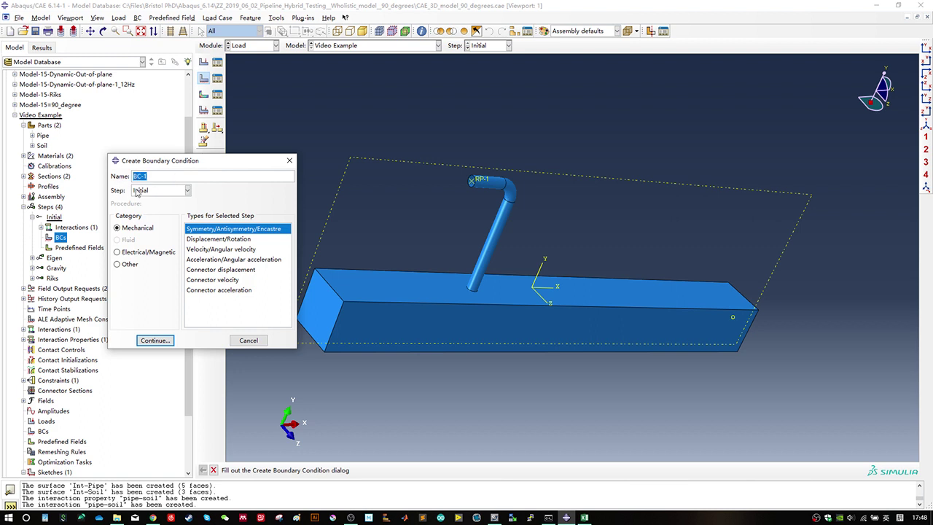
{"action": "type", "text": "Flange-reaction wall"}
{"action": "left_click", "coordinate": [188, 190]}
{"action": "left_click", "coordinate": [166, 207]}
{"action": "left_click", "coordinate": [121, 227]}
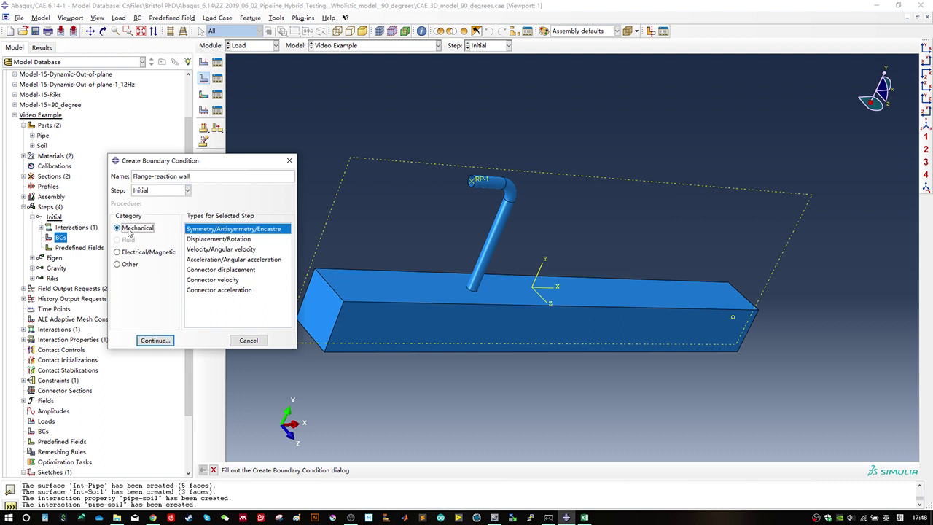
{"action": "left_click", "coordinate": [221, 240]}
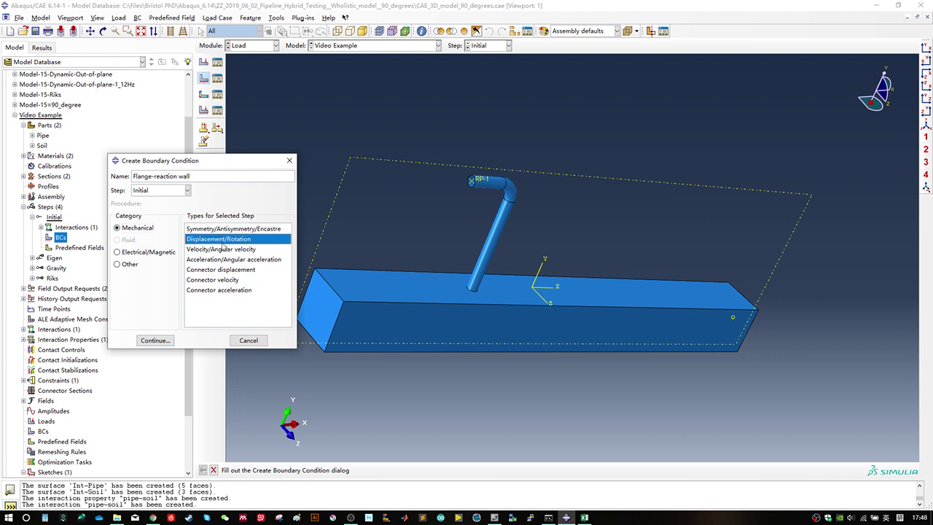
{"action": "left_click", "coordinate": [168, 341]}
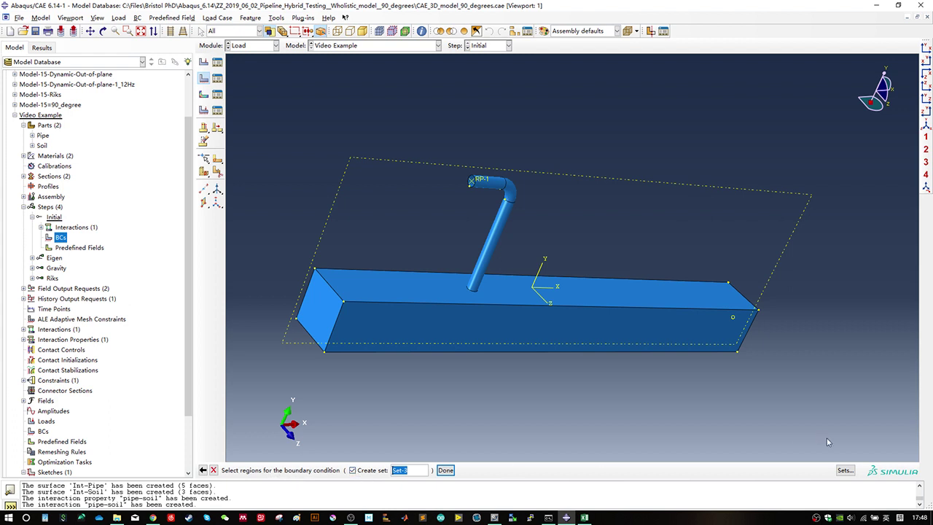
Step: Apply the boundary condition to reference point RP-1 at the pipe's flange end, creating a set named Reaction wall
{"action": "left_click", "coordinate": [470, 182]}
{"action": "key", "text": "BackSpace"}
{"action": "type", "text": "Reaction wall"}
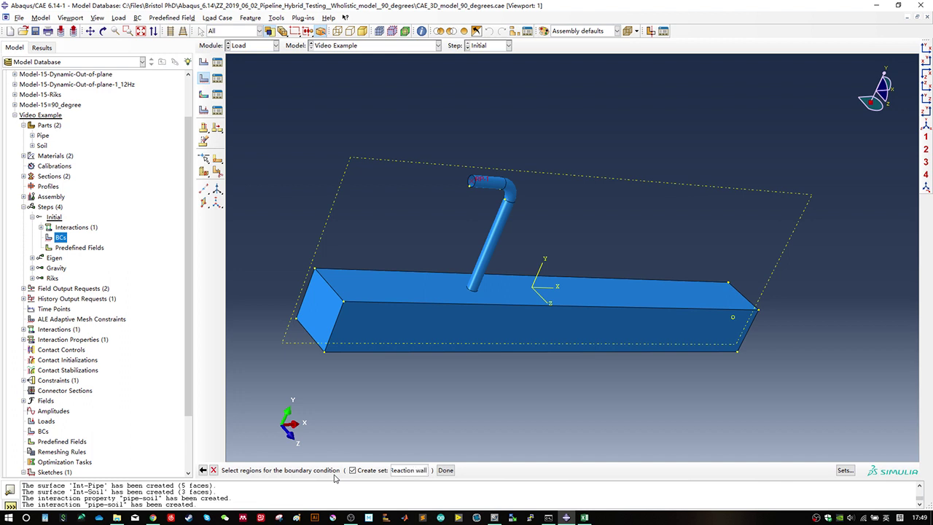
{"action": "left_click", "coordinate": [446, 470]}
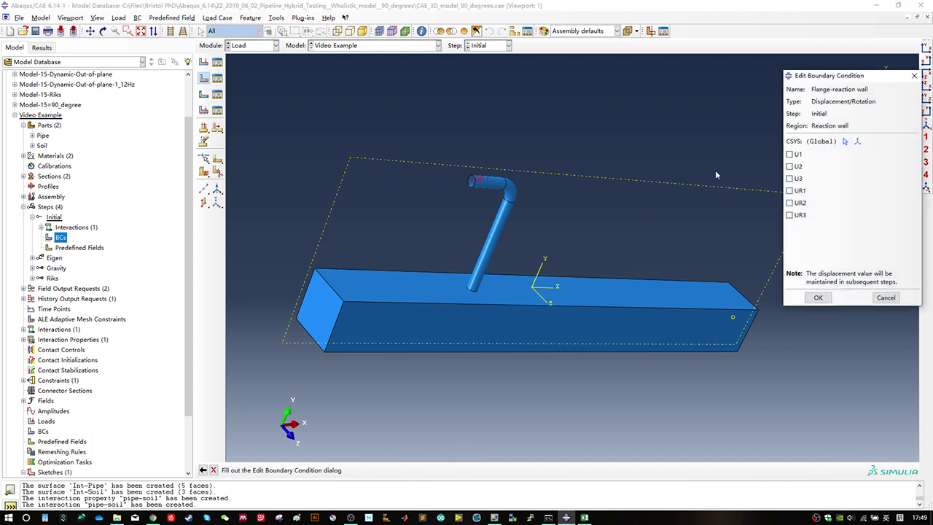
Step: Fix all six degrees of freedom, U1 to U3 and UR1 to UR3, for the Flange-reaction wall boundary condition
{"action": "left_click_drag", "start_coordinate": [890, 77], "coordinate": [462, 146]}
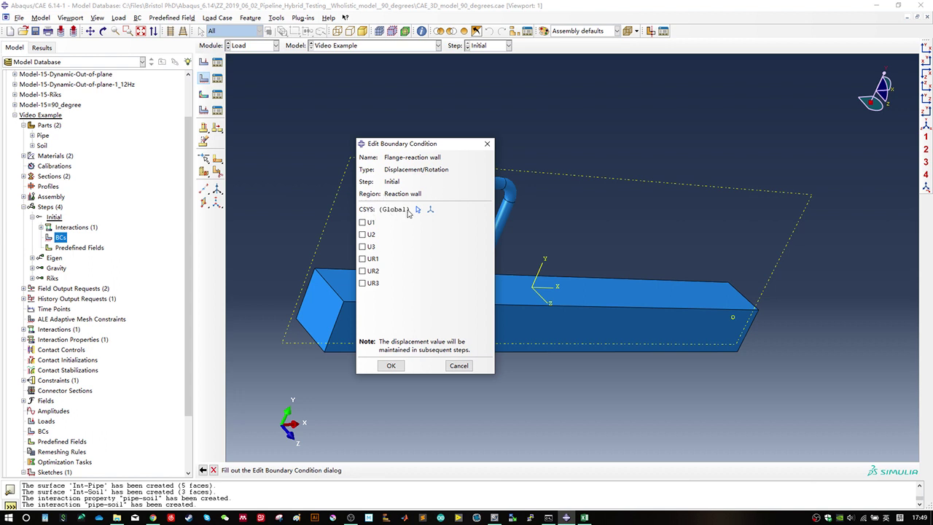
{"action": "left_click", "coordinate": [378, 223]}
{"action": "left_click", "coordinate": [372, 235]}
{"action": "left_click", "coordinate": [371, 247]}
{"action": "left_click", "coordinate": [374, 259]}
{"action": "left_click", "coordinate": [374, 271]}
{"action": "left_click", "coordinate": [373, 283]}
{"action": "left_click", "coordinate": [390, 365]}
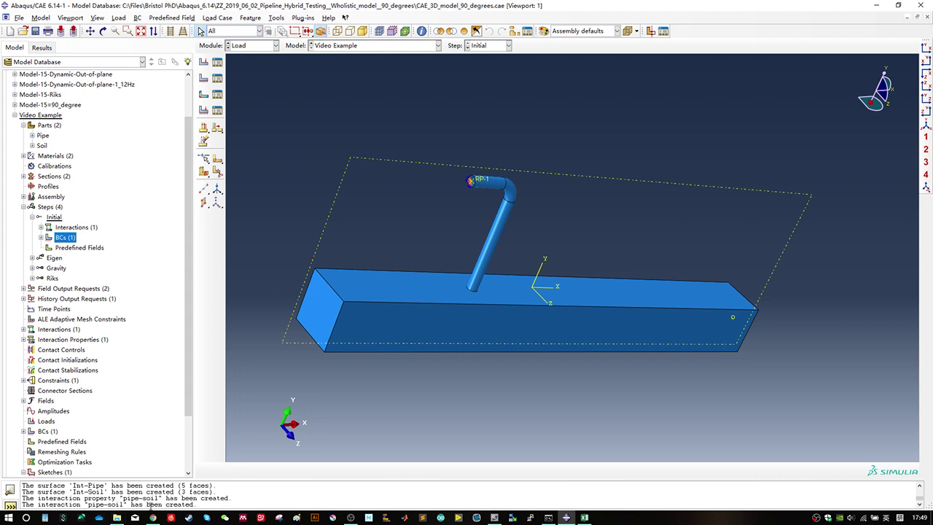
Step: Examine the Flange-reaction wall boundary condition listed under the Initial step and highlight it in the model
{"action": "scroll", "coordinate": [110, 315], "scroll_direction": "down", "scroll_amount": 3}
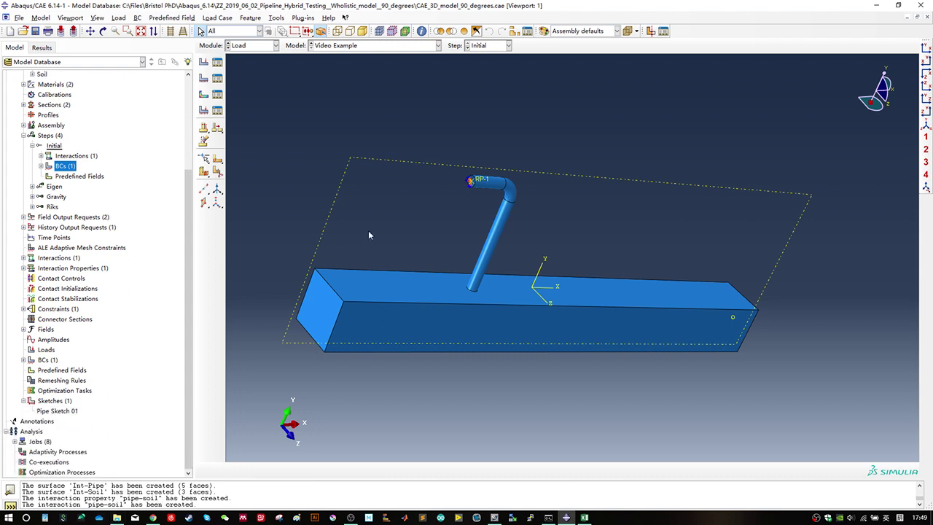
{"action": "scroll", "coordinate": [363, 225], "scroll_direction": "up", "scroll_amount": 3}
{"action": "scroll", "coordinate": [351, 210], "scroll_direction": "down", "scroll_amount": 3}
{"action": "left_click", "coordinate": [40, 166]}
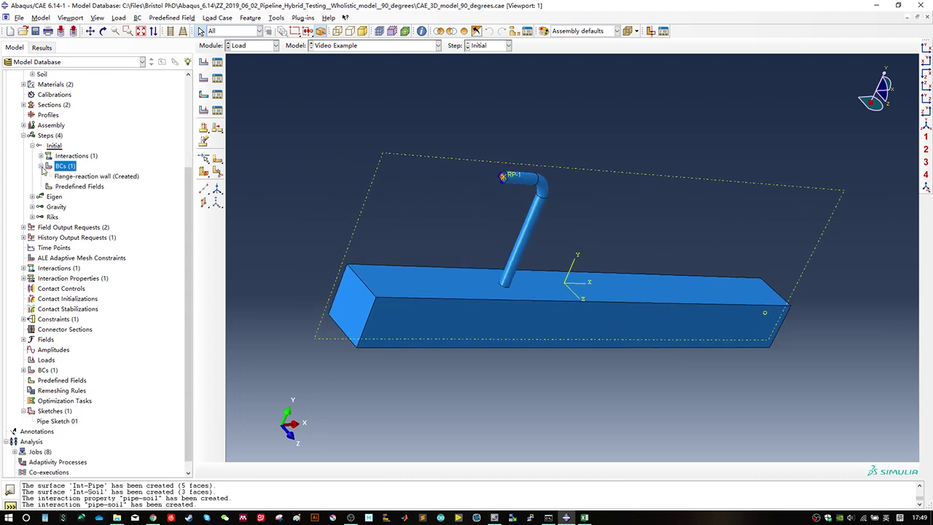
{"action": "left_click", "coordinate": [80, 176]}
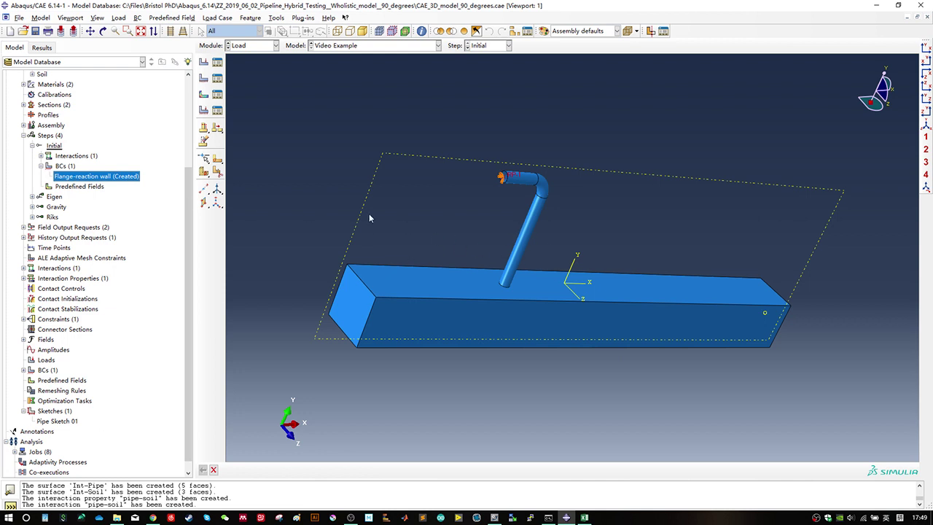
{"action": "left_click", "coordinate": [61, 167]}
{"action": "double_click", "coordinate": [61, 168]}
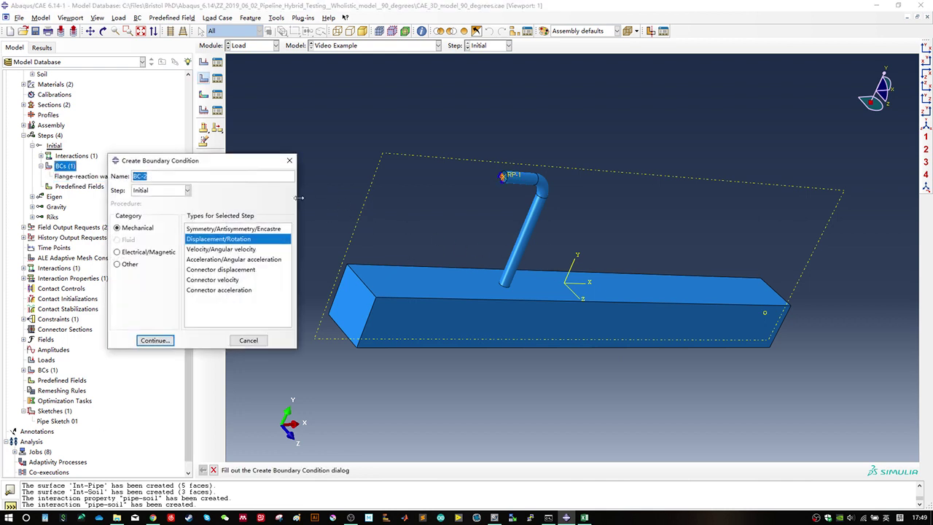
{"action": "left_click_drag", "start_coordinate": [447, 214], "coordinate": [520, 360], "text": "ctrl+alt"}
{"action": "left_click_drag", "start_coordinate": [622, 282], "coordinate": [618, 291], "text": "ctrl+alt"}
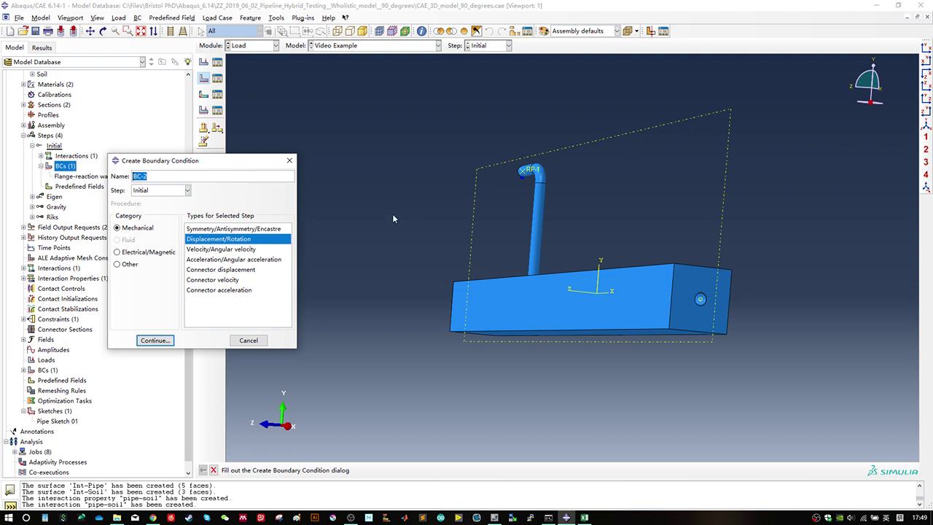
{"action": "left_click", "coordinate": [289, 160]}
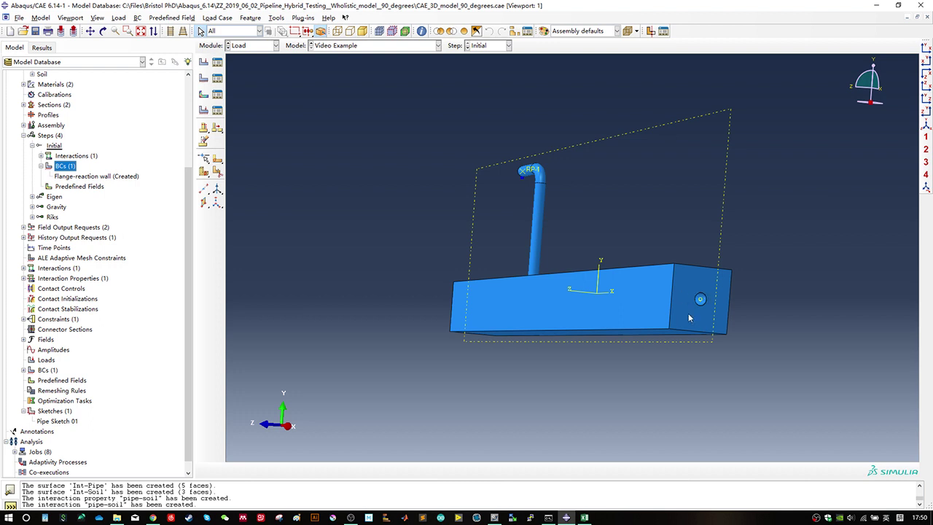
Step: Start a Rigid body constraint named Ring-other end
{"action": "left_click", "coordinate": [23, 319]}
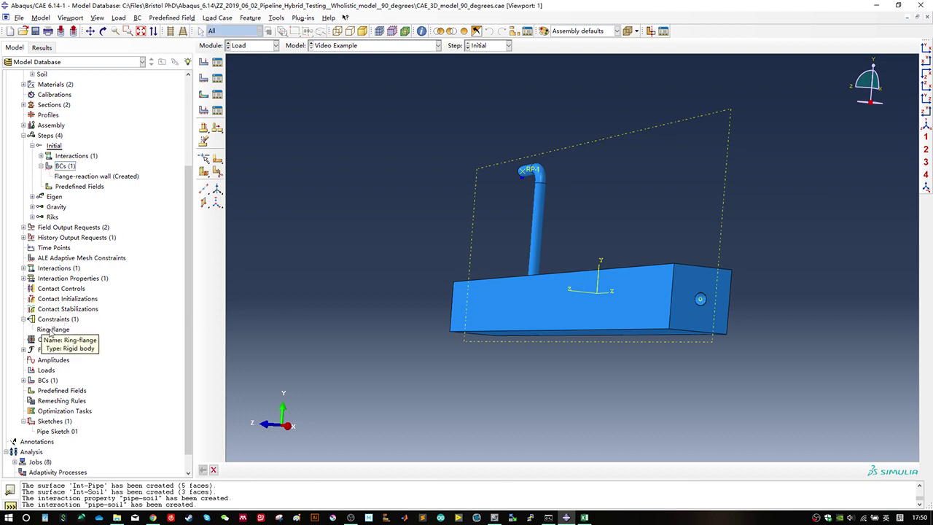
{"action": "double_click", "coordinate": [58, 319]}
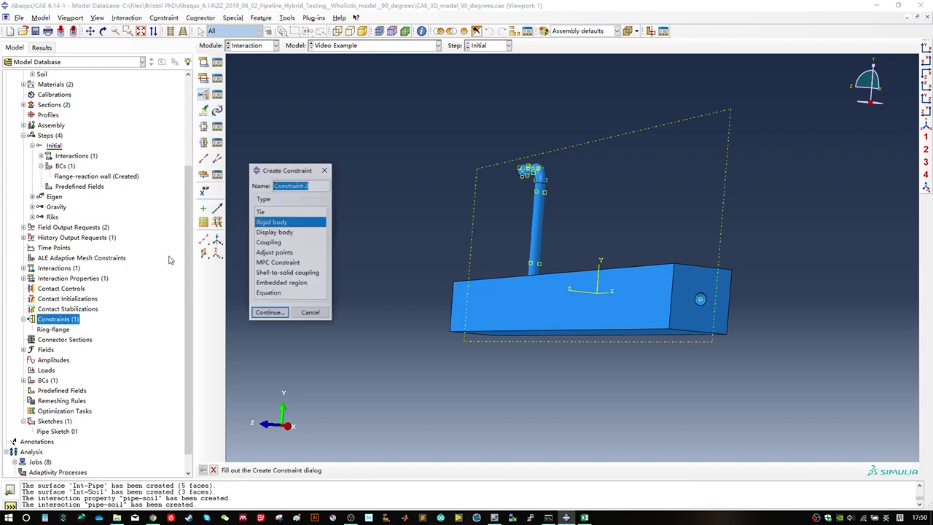
{"action": "type", "text": "Ring"}
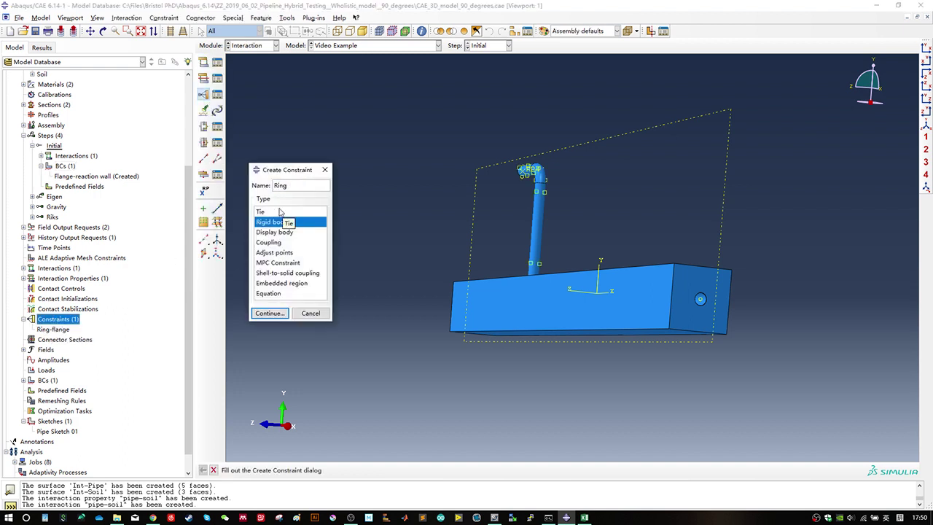
{"action": "type", "text": "-other end"}
{"action": "left_click", "coordinate": [271, 314]}
Step: Start the Tie (nodes) region selection for the Ring-other end constraint and display only the pipe instance
{"action": "left_click", "coordinate": [157, 241]}
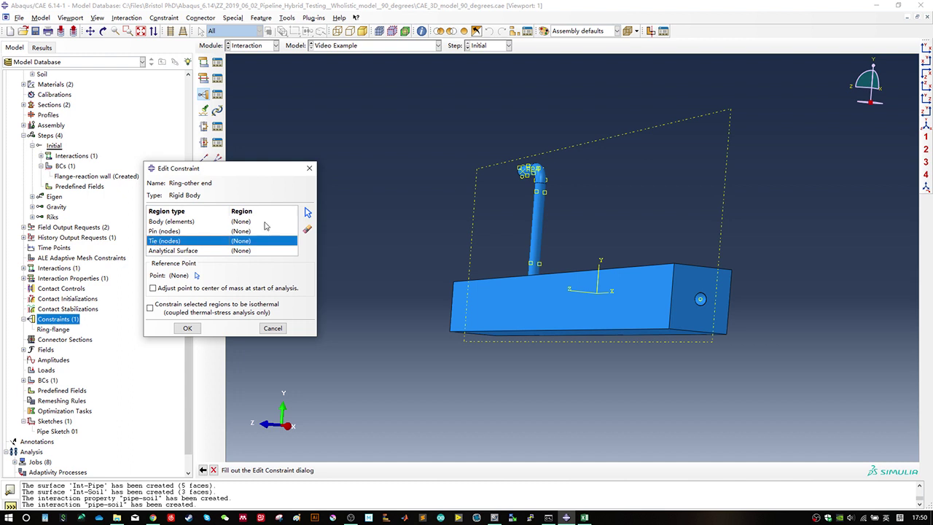
{"action": "left_click", "coordinate": [307, 213]}
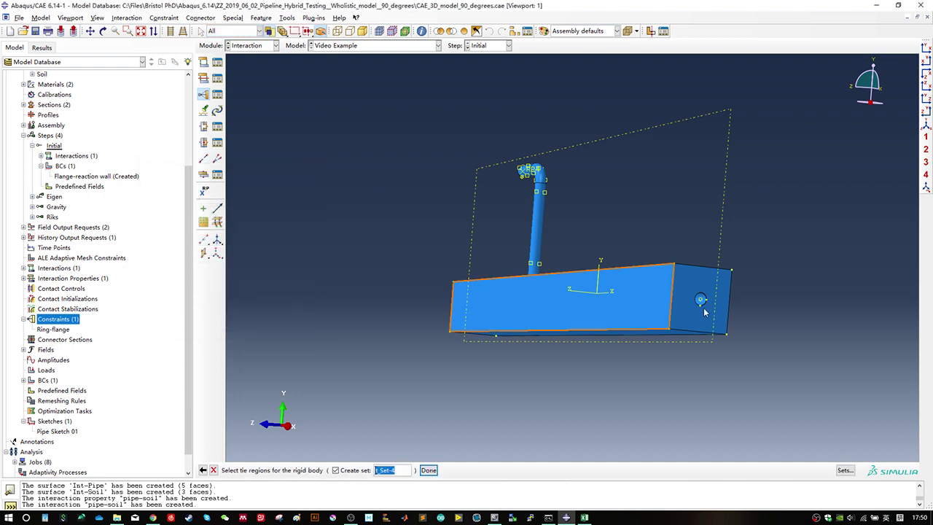
{"action": "scroll", "coordinate": [698, 317], "scroll_direction": "up", "scroll_amount": 2}
{"action": "scroll", "coordinate": [700, 310], "scroll_direction": "up", "scroll_amount": 1}
{"action": "scroll", "coordinate": [705, 285], "scroll_direction": "up", "scroll_amount": 1}
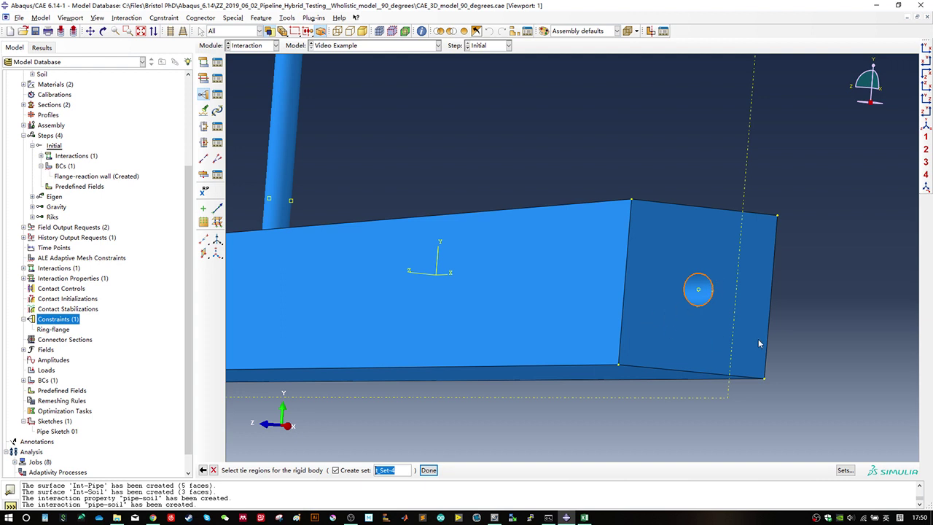
{"action": "scroll", "coordinate": [485, 59], "scroll_direction": "down", "scroll_amount": 1}
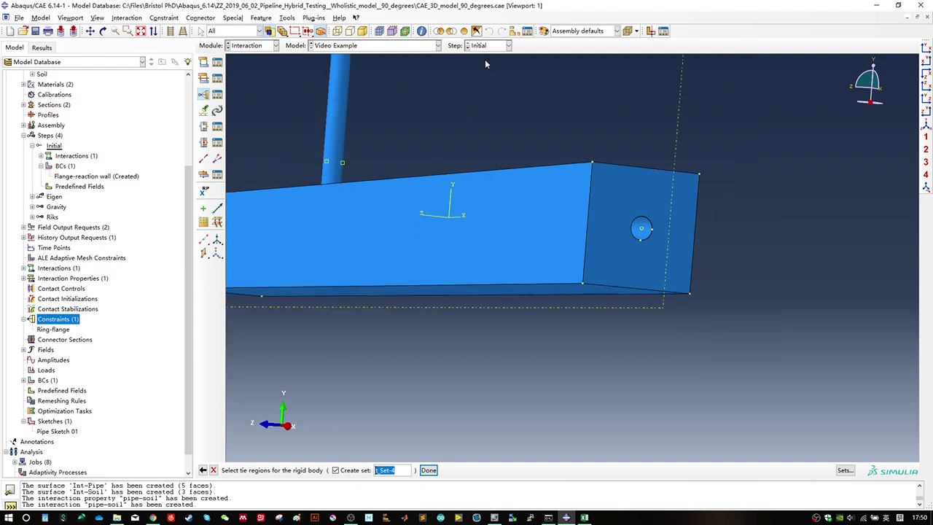
{"action": "left_click", "coordinate": [439, 32]}
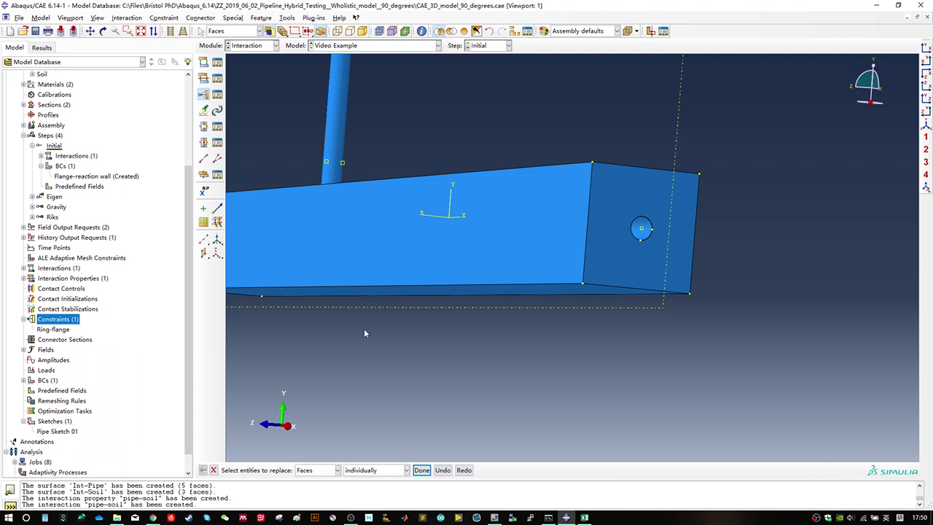
{"action": "left_click", "coordinate": [337, 470]}
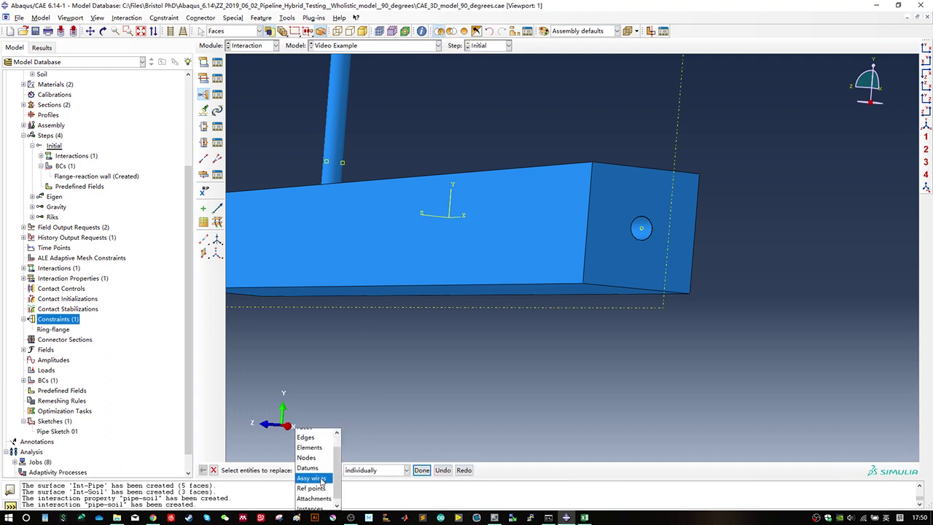
{"action": "scroll", "coordinate": [322, 480], "scroll_direction": "down", "scroll_amount": 1}
{"action": "left_click", "coordinate": [315, 504]}
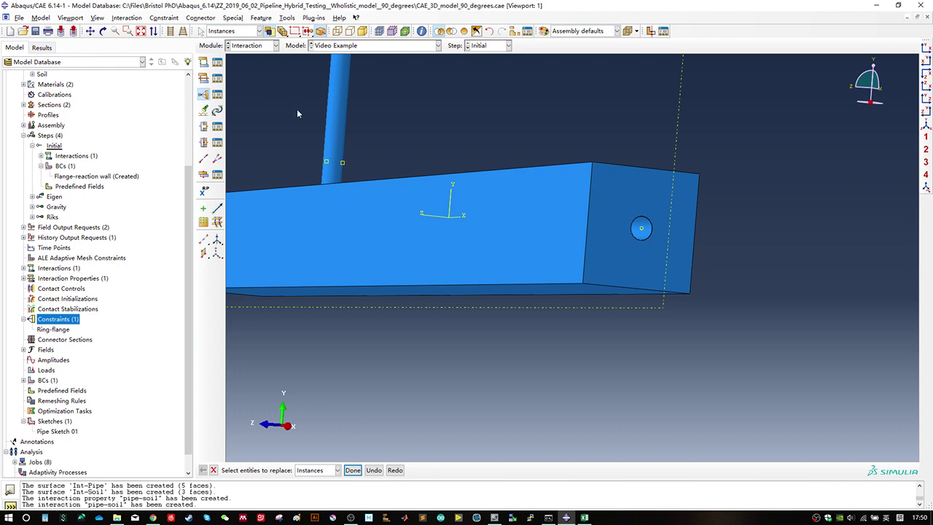
{"action": "left_click", "coordinate": [336, 124]}
{"action": "left_click", "coordinate": [352, 470]}
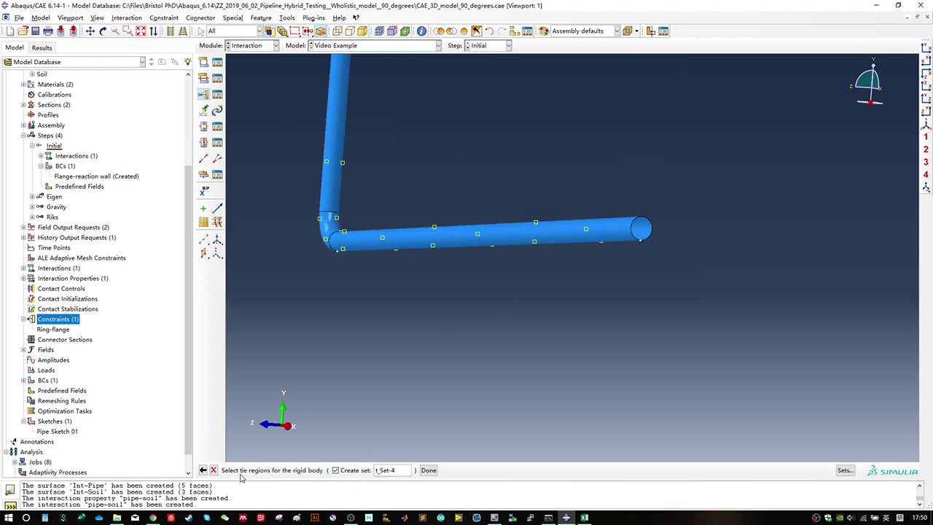
Step: Assign the circular edge at the horizontal pipe's open end as the tie region, creating a set named Ring-other end
{"action": "triple_click", "coordinate": [386, 470]}
{"action": "type", "text": "Ring"}
{"action": "type", "text": "-other end"}
{"action": "left_click", "coordinate": [651, 229]}
{"action": "left_click", "coordinate": [430, 470]}
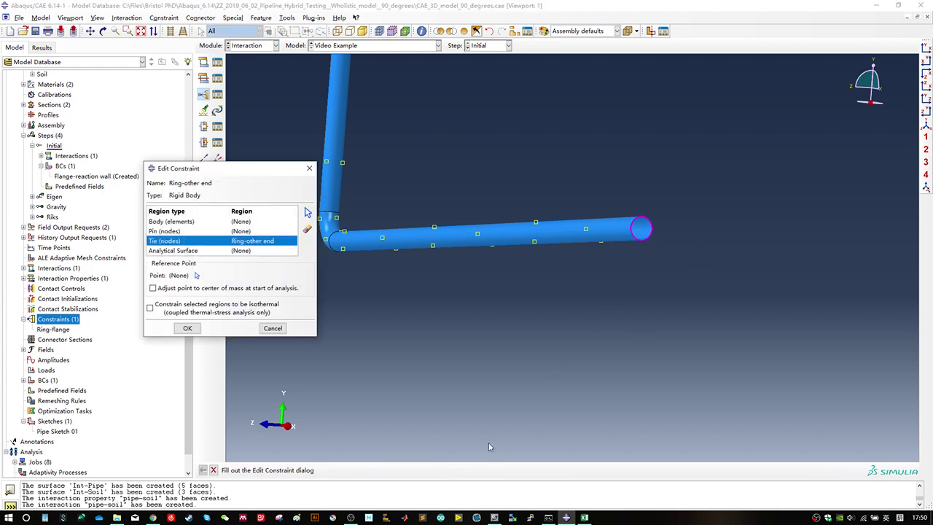
Step: Create a reference point at the centre of the pipe's open end and use it to complete the Ring-other end constraint
{"action": "left_click", "coordinate": [196, 275]}
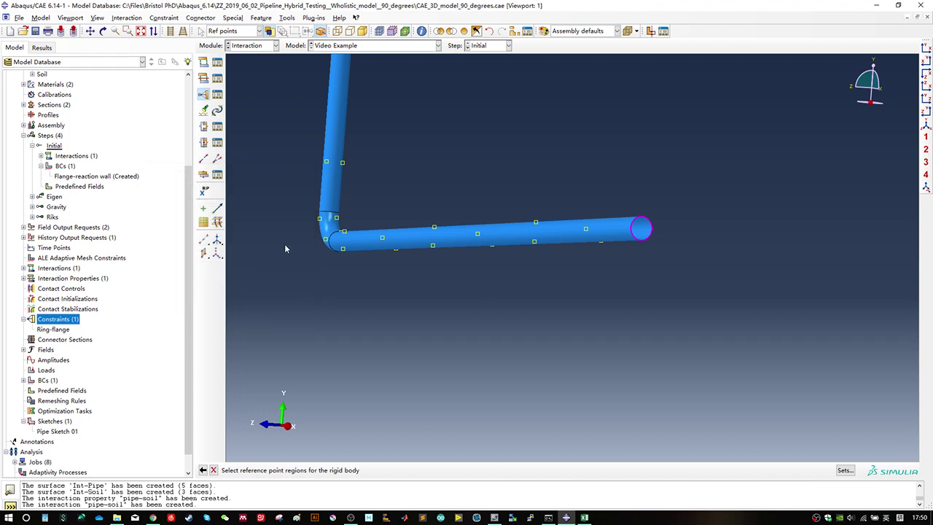
{"action": "left_click", "coordinate": [205, 192]}
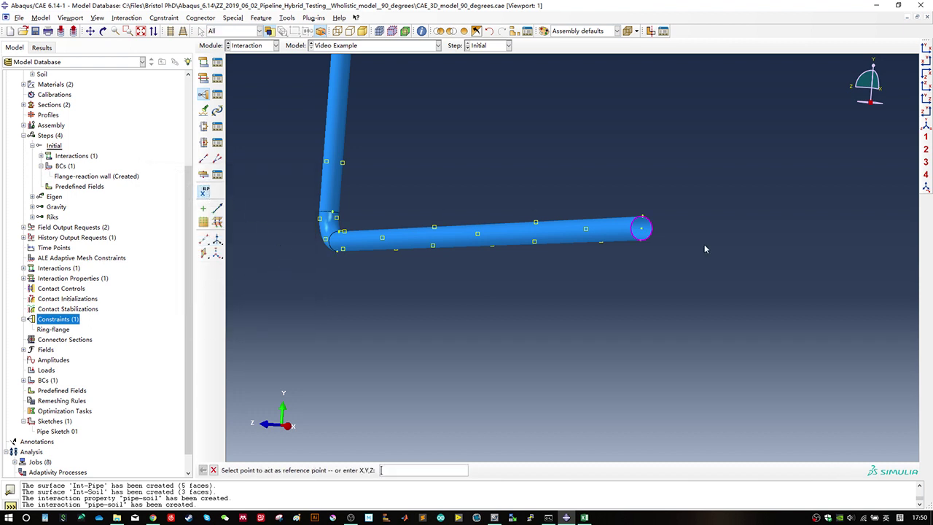
{"action": "left_click", "coordinate": [641, 232]}
{"action": "key", "text": "Escape"}
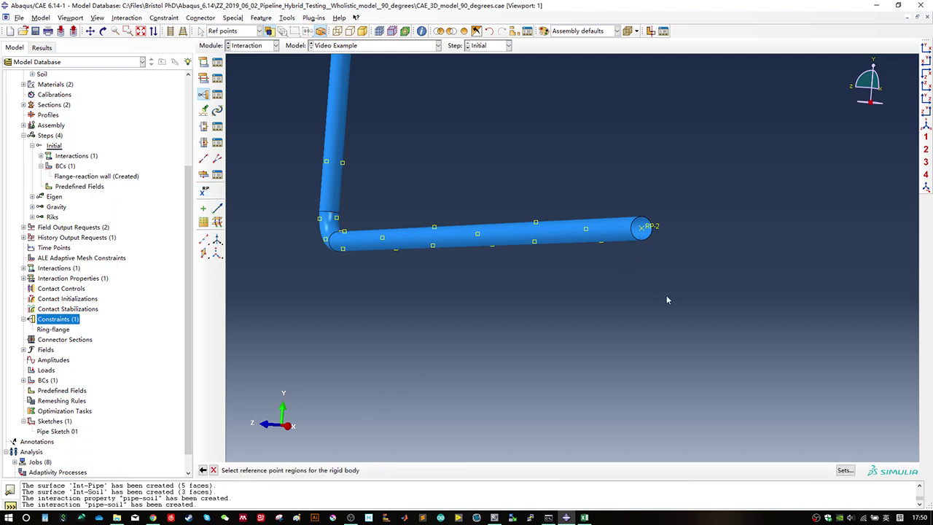
{"action": "left_click", "coordinate": [647, 229]}
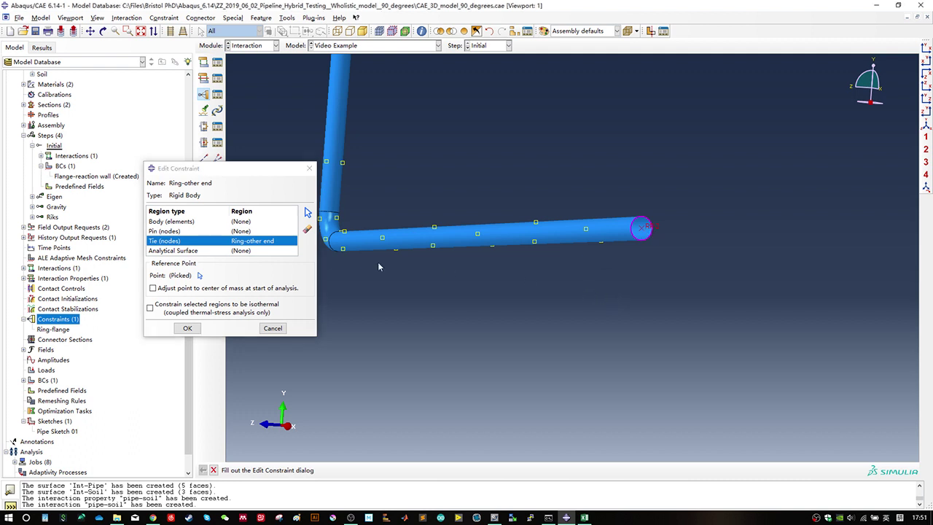
{"action": "left_click", "coordinate": [174, 282]}
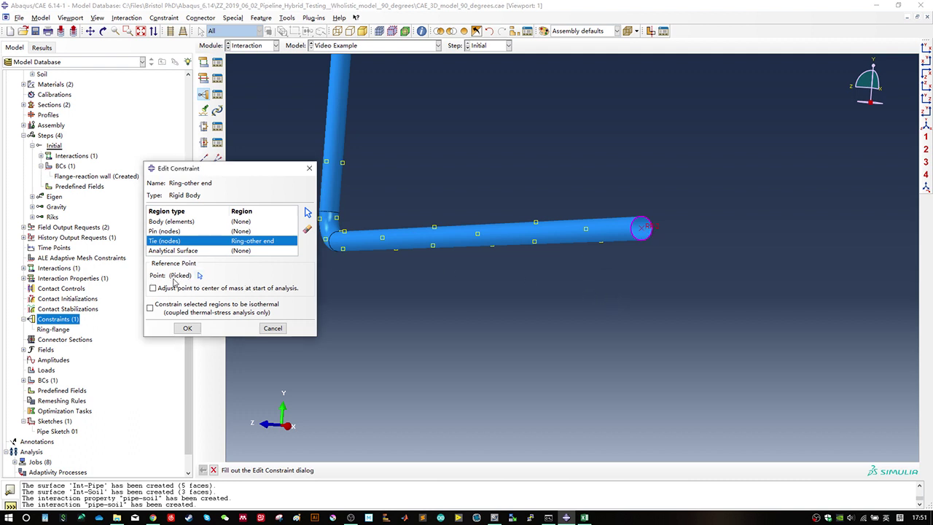
{"action": "left_click", "coordinate": [187, 328]}
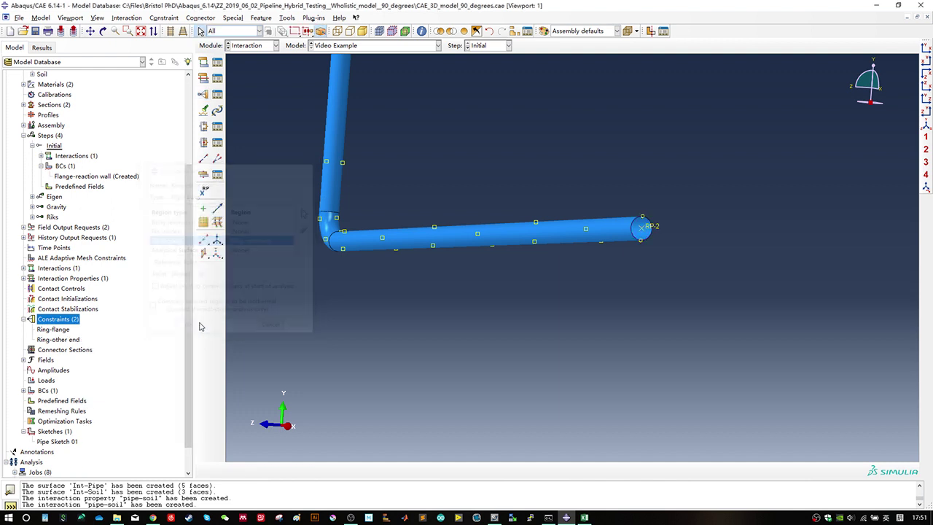
Step: Highlight the Ring-flange and Ring-other end constraints to check their locations at the two pipe ends
{"action": "left_click", "coordinate": [59, 339]}
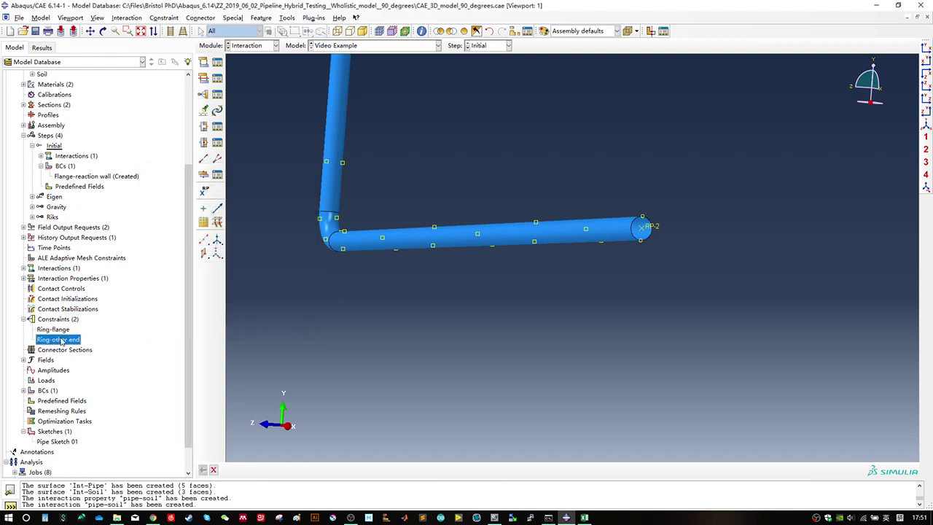
{"action": "left_click", "coordinate": [924, 130]}
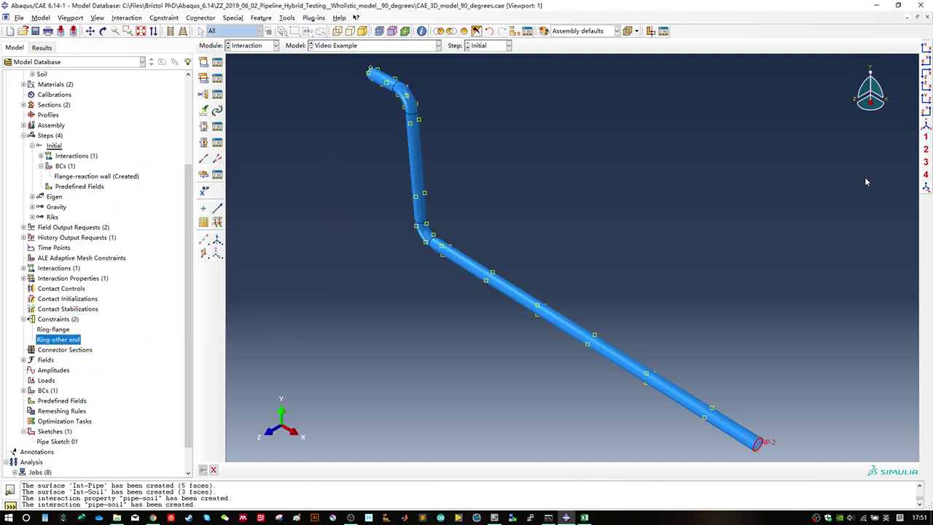
{"action": "left_click", "coordinate": [59, 329]}
{"action": "left_click", "coordinate": [59, 339]}
Step: Restore the display of the whole assembly, including the soil block around the pipe
{"action": "left_click", "coordinate": [462, 30]}
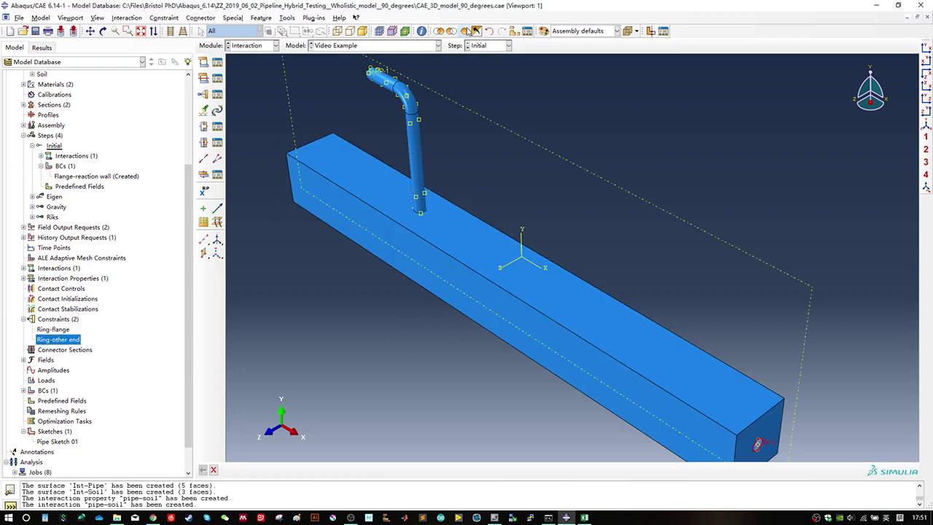
{"action": "left_click", "coordinate": [925, 125]}
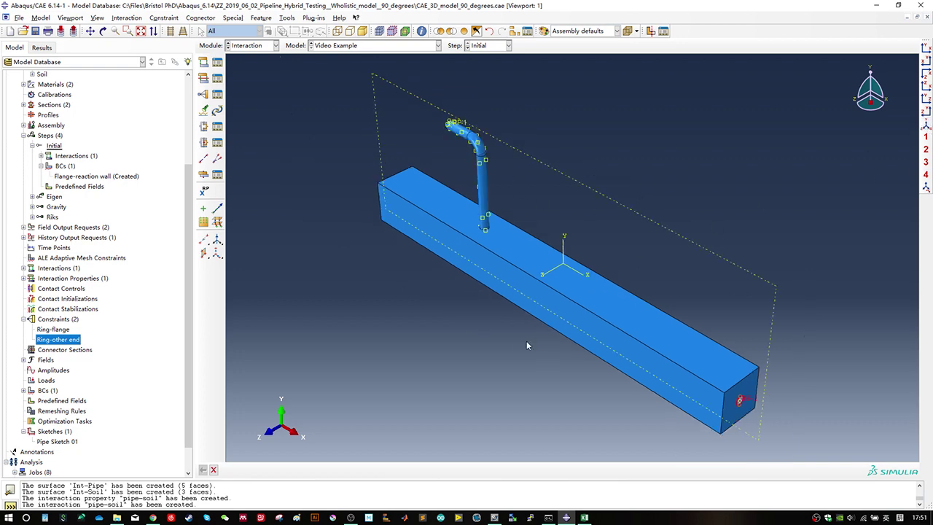
{"action": "left_click_drag", "start_coordinate": [508, 346], "coordinate": [665, 336], "text": "ctrl+alt"}
{"action": "left_click_drag", "start_coordinate": [488, 314], "coordinate": [481, 246], "text": "ctrl+alt"}
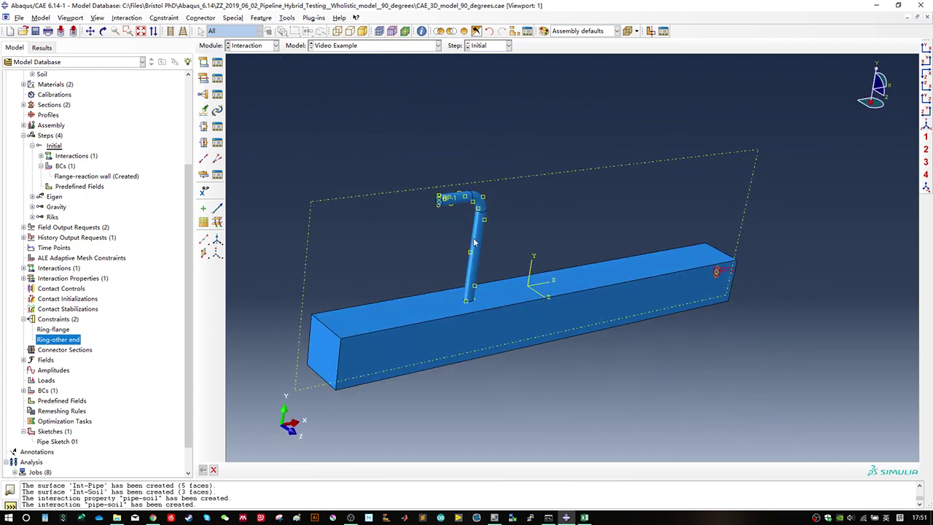
Step: Start a new boundary condition under the Initial step of the Video Example model
{"action": "scroll", "coordinate": [73, 295], "scroll_direction": "up", "scroll_amount": 3}
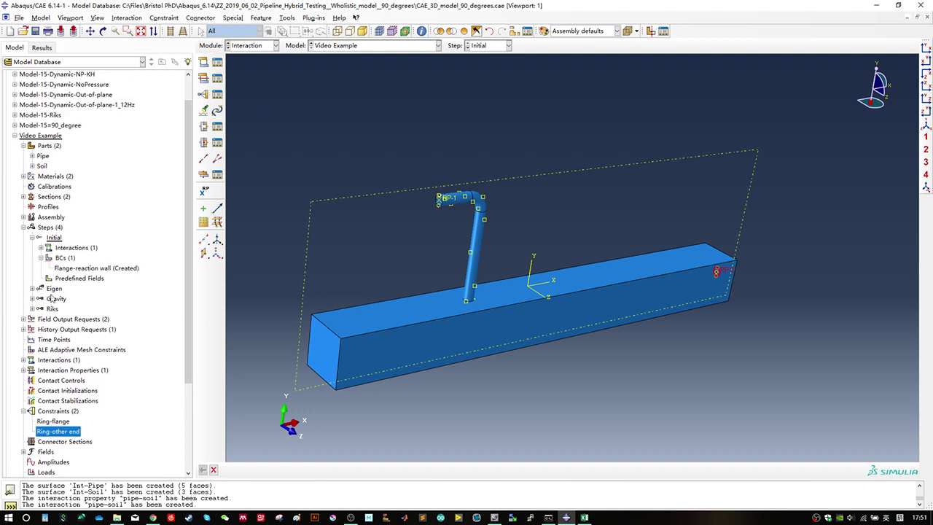
{"action": "left_click", "coordinate": [51, 290]}
{"action": "left_click", "coordinate": [53, 241]}
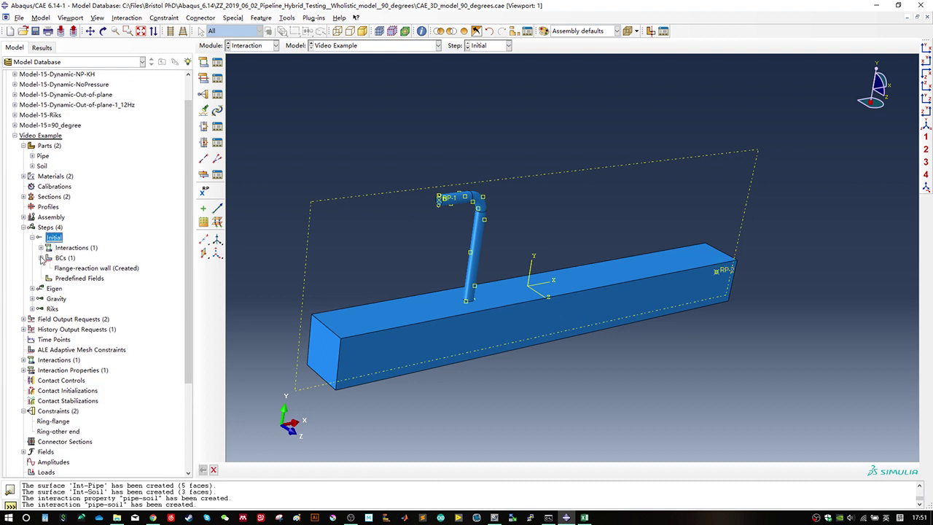
{"action": "left_click", "coordinate": [64, 259]}
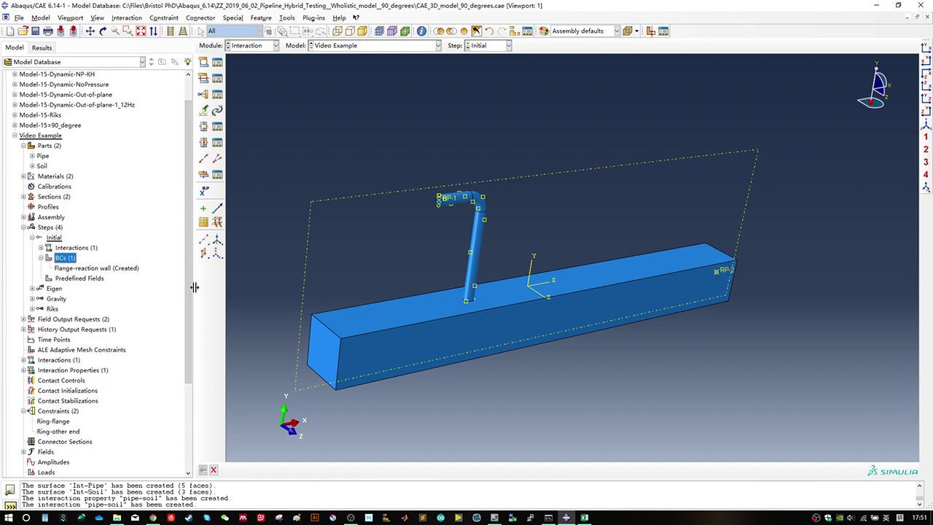
{"action": "double_click", "coordinate": [65, 258]}
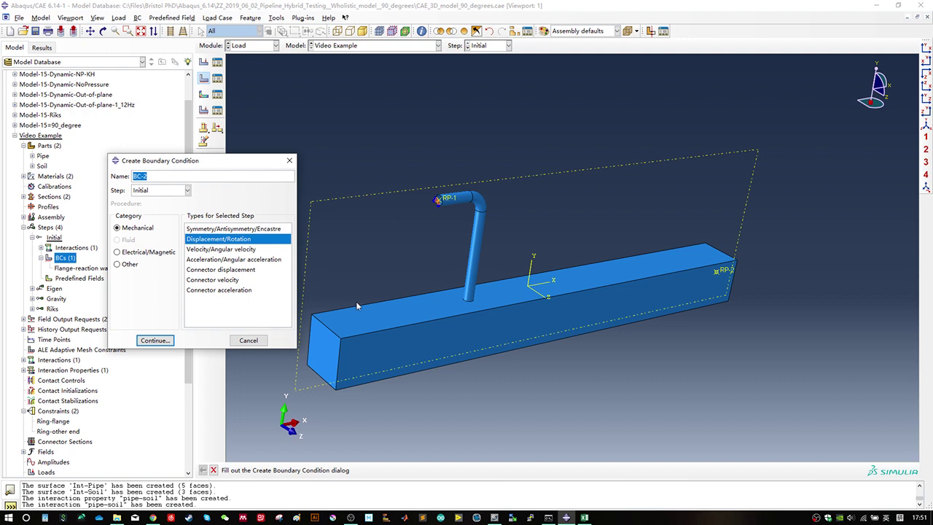
Step: Examine the soil block's base, sides and ends from several angles to see which faces need support
{"action": "left_click_drag", "start_coordinate": [551, 322], "coordinate": [536, 254], "text": "ctrl+alt"}
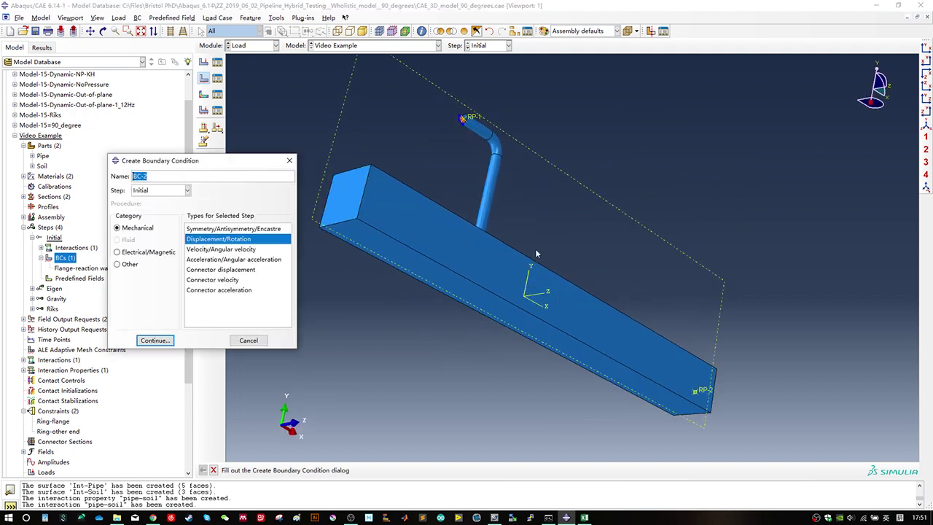
{"action": "left_click_drag", "start_coordinate": [532, 336], "coordinate": [527, 319], "text": "ctrl+alt"}
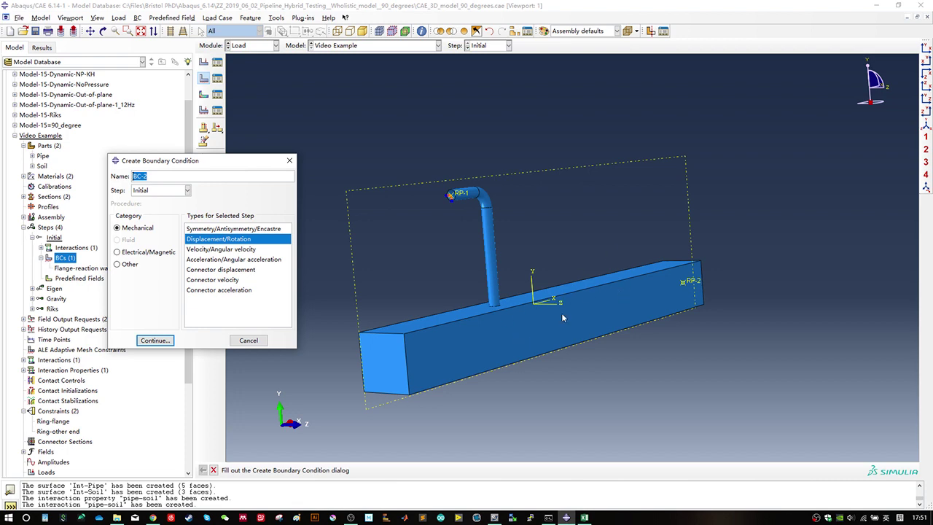
{"action": "left_click_drag", "start_coordinate": [543, 333], "coordinate": [687, 298], "text": "ctrl+alt"}
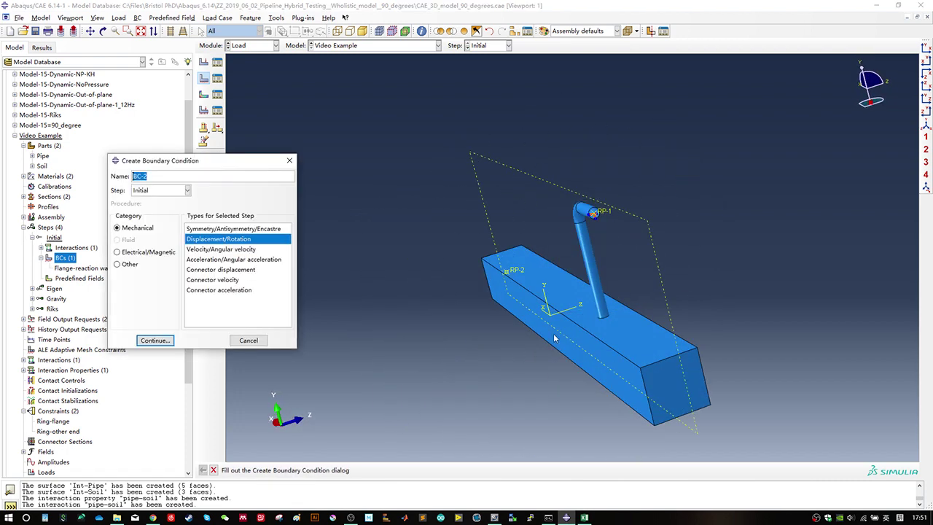
{"action": "left_click_drag", "start_coordinate": [642, 331], "coordinate": [516, 340], "text": "ctrl+alt"}
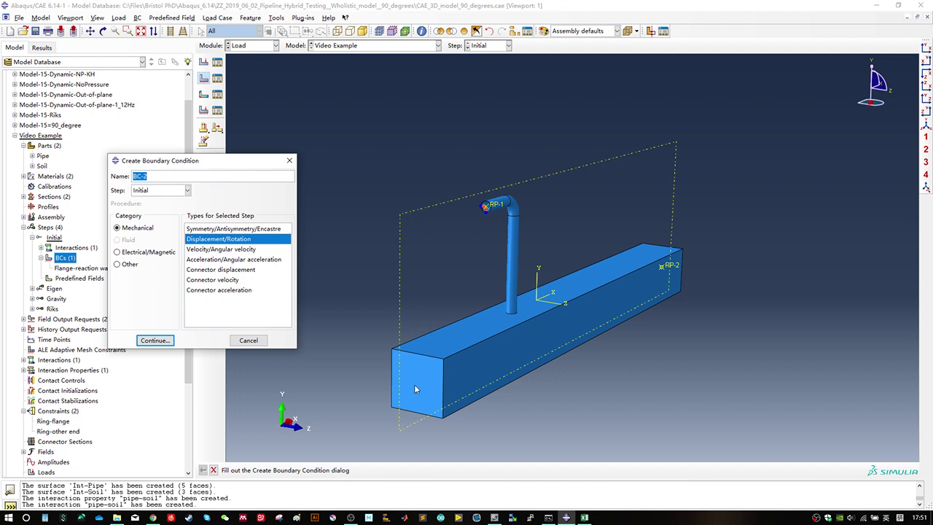
{"action": "left_click_drag", "start_coordinate": [415, 390], "coordinate": [467, 249], "text": "ctrl+alt"}
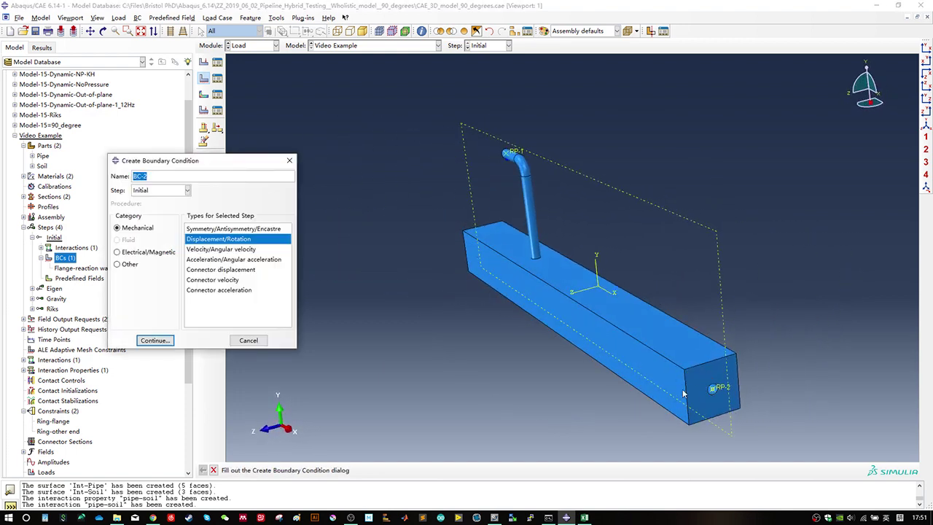
{"action": "left_click_drag", "start_coordinate": [553, 357], "coordinate": [632, 191], "text": "ctrl+alt"}
{"action": "left_click_drag", "start_coordinate": [700, 216], "coordinate": [736, 247], "text": "ctrl+alt"}
Step: Name the boundary condition Soil Base and define it as a mechanical Displacement/Rotation type in the Initial step
{"action": "left_click", "coordinate": [228, 180]}
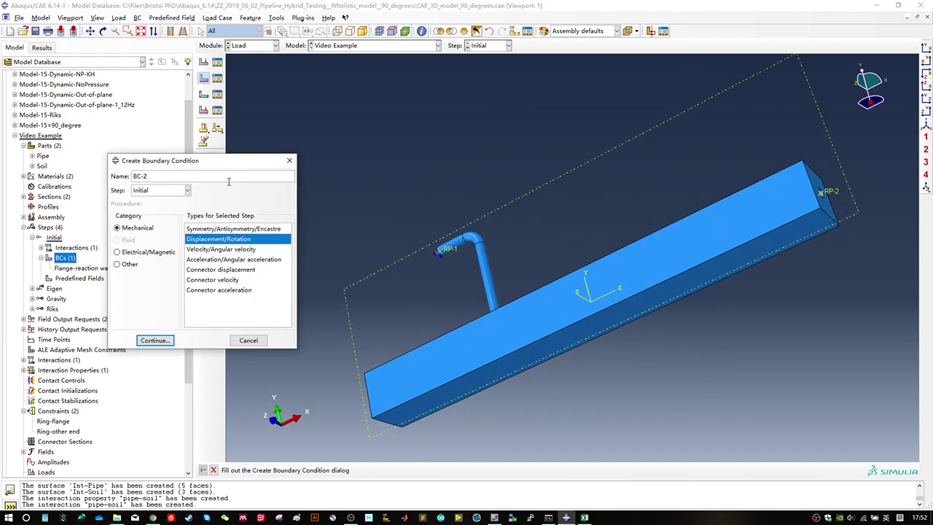
{"action": "key", "text": "BackSpace"}
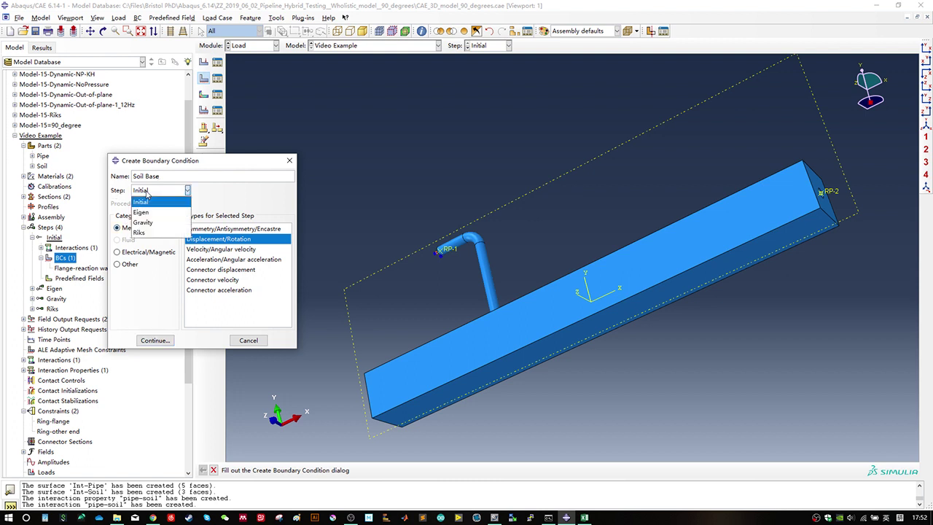
{"action": "left_click", "coordinate": [147, 191]}
{"action": "left_click", "coordinate": [151, 204]}
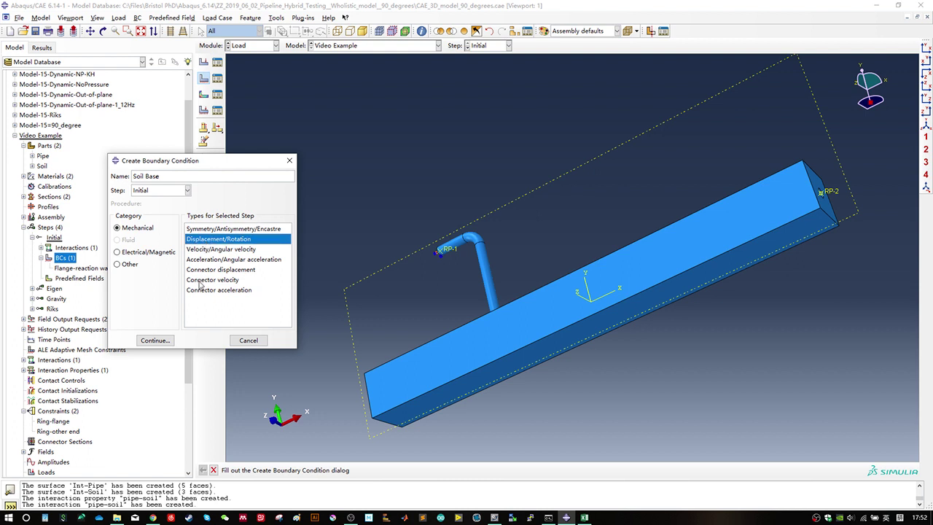
{"action": "left_click", "coordinate": [153, 341]}
Step: Apply the boundary condition to the underside face of the soil block, creating a set named Soil Base Surf
{"action": "left_click_drag", "start_coordinate": [482, 316], "coordinate": [476, 259], "text": "ctrl+alt"}
{"action": "left_click", "coordinate": [420, 357]}
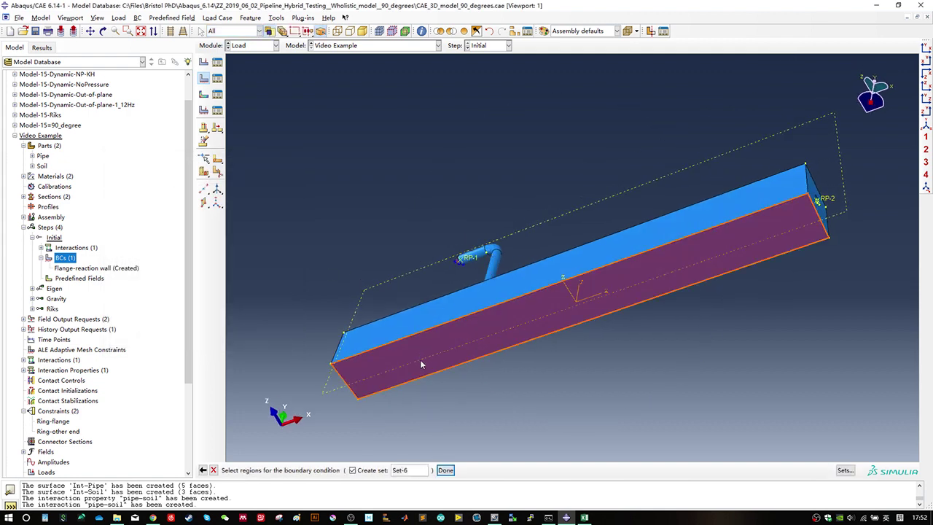
{"action": "double_click", "coordinate": [402, 470]}
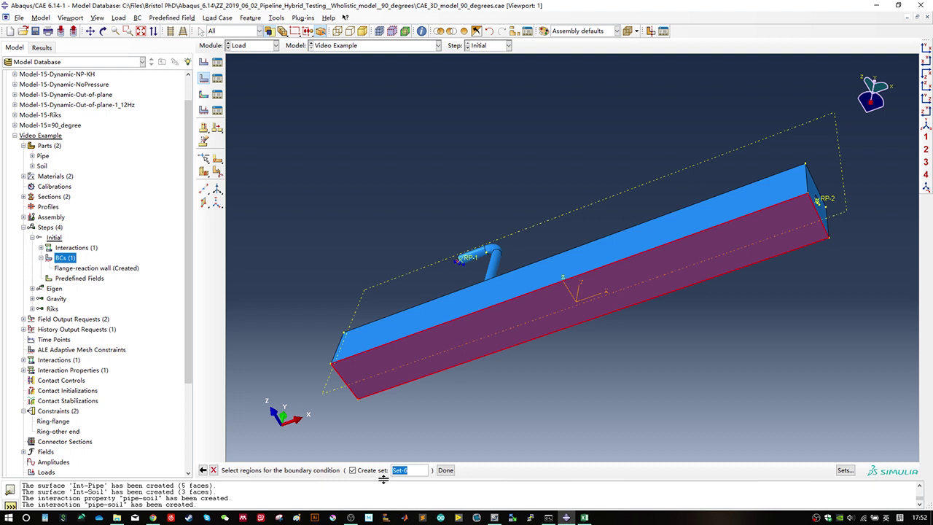
{"action": "type", "text": "S"}
{"action": "type", "text": "oil Base Surf"}
{"action": "left_click", "coordinate": [445, 470]}
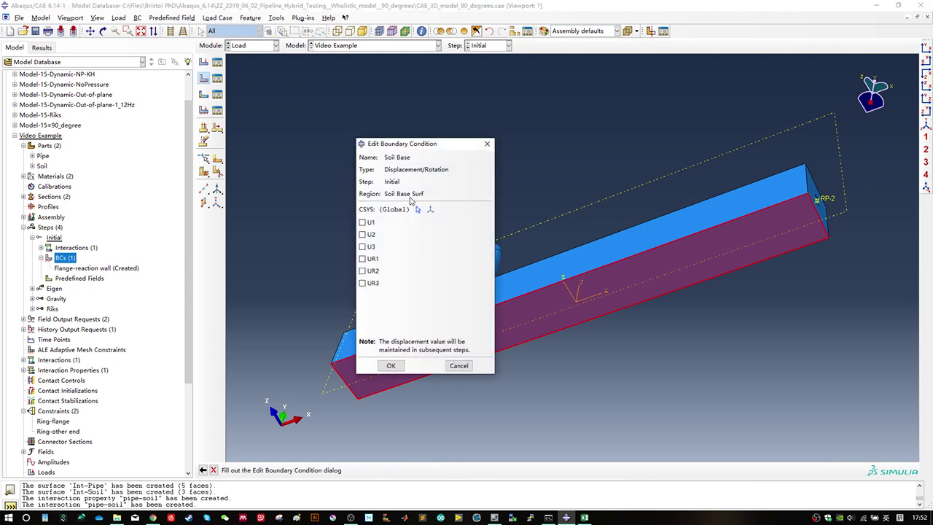
Step: Restrain displacements U1, U2 and U3 for the Soil Base boundary condition
{"action": "left_click", "coordinate": [371, 222]}
{"action": "left_click", "coordinate": [372, 234]}
{"action": "left_click", "coordinate": [373, 246]}
{"action": "left_click", "coordinate": [391, 365]}
Step: Create a mechanical Displacement/Rotation boundary condition named Soil Z-surfs in the Initial step
{"action": "left_click_drag", "start_coordinate": [534, 196], "coordinate": [333, 290], "text": "ctrl+alt"}
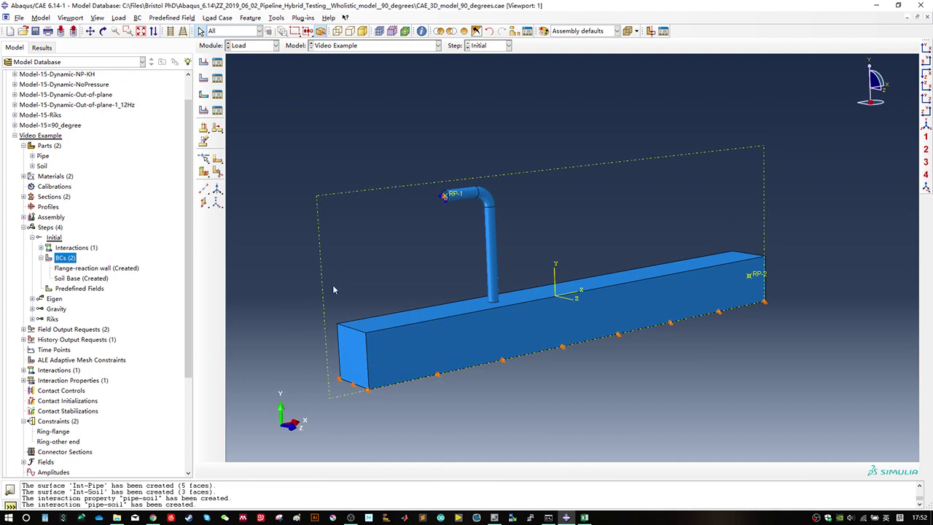
{"action": "double_click", "coordinate": [65, 258]}
{"action": "type", "text": "Soil Z-surfs"}
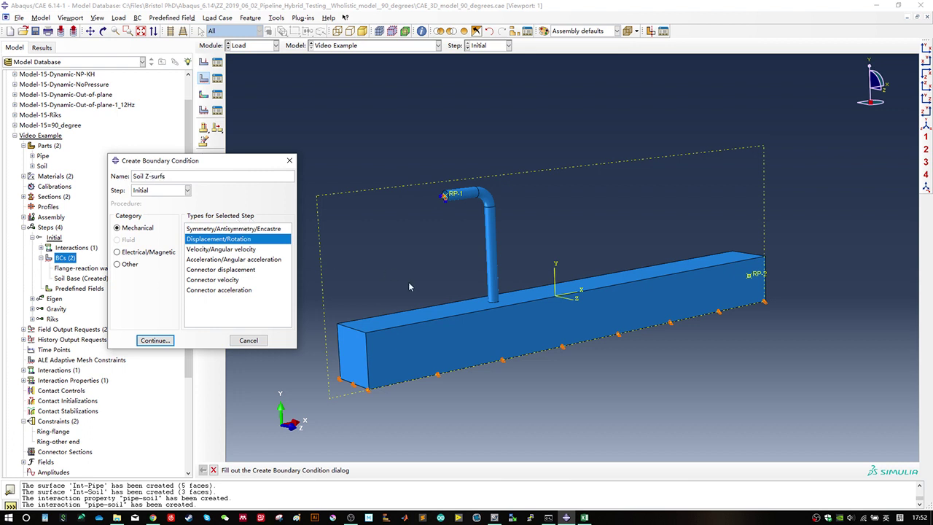
{"action": "left_click_drag", "start_coordinate": [419, 293], "coordinate": [455, 306], "text": "ctrl+alt"}
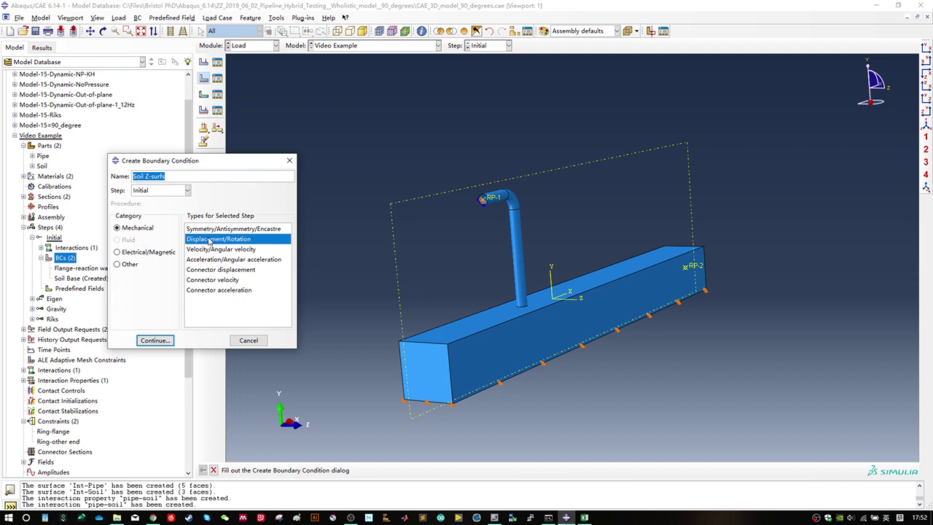
{"action": "left_click", "coordinate": [167, 344]}
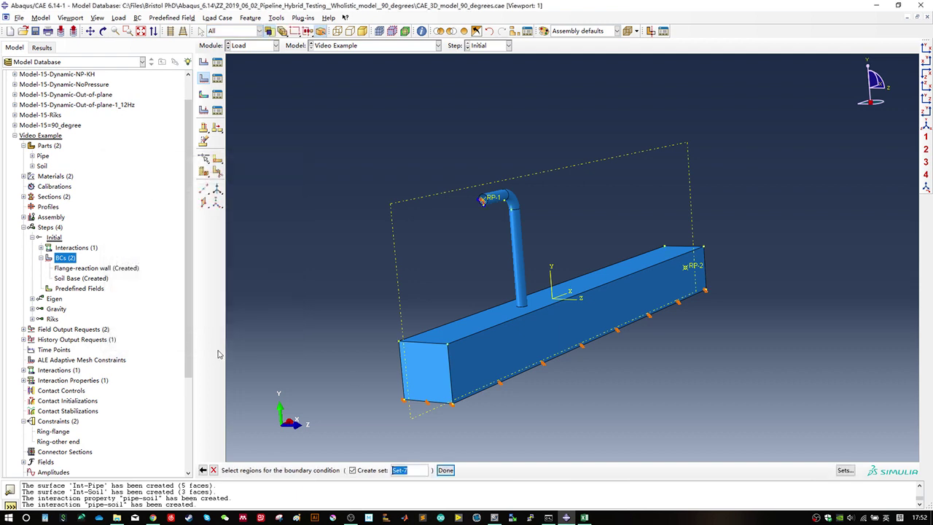
Step: Select the two long vertical side faces of the soil block as the boundary condition's region
{"action": "left_click", "coordinate": [520, 342]}
{"action": "left_click_drag", "start_coordinate": [360, 347], "coordinate": [593, 325], "text": "ctrl+alt"}
{"action": "left_click", "coordinate": [603, 315], "text": "shift"}
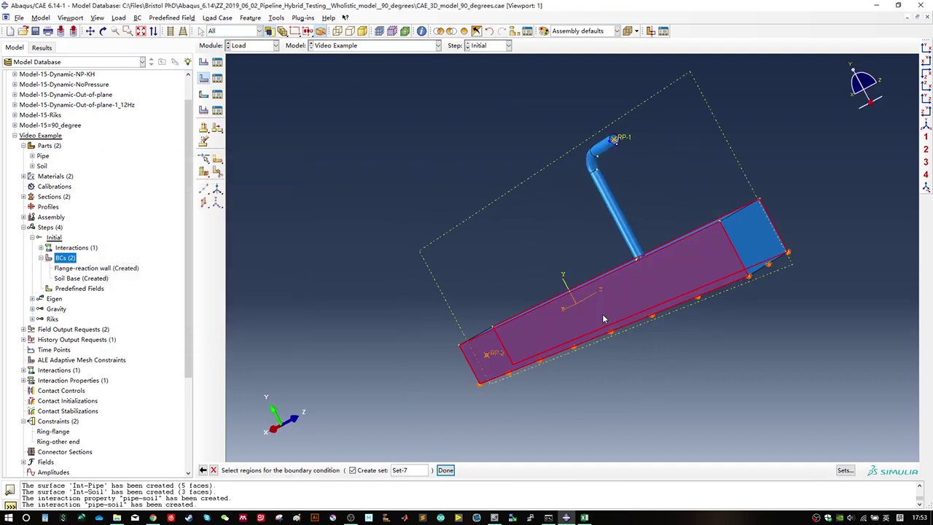
{"action": "left_click_drag", "start_coordinate": [790, 274], "coordinate": [719, 309]}
{"action": "left_click", "coordinate": [699, 271]}
{"action": "left_click_drag", "start_coordinate": [743, 240], "coordinate": [569, 314], "text": "ctrl+alt"}
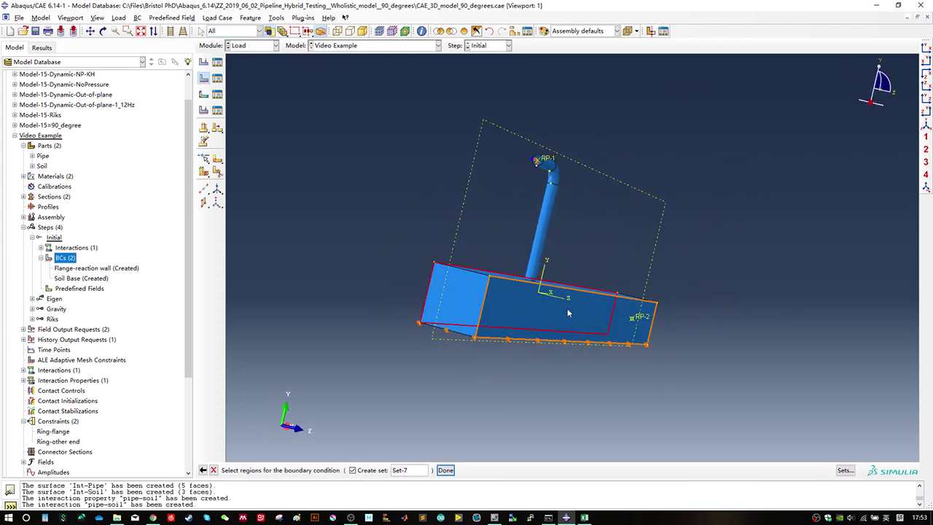
{"action": "left_click_drag", "start_coordinate": [414, 297], "coordinate": [542, 322], "text": "ctrl+alt"}
{"action": "left_click", "coordinate": [605, 303]}
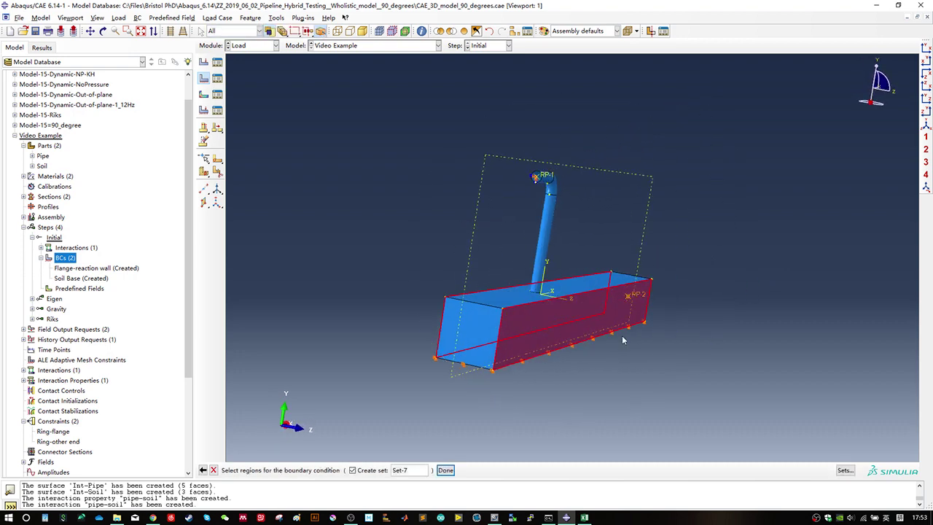
Step: Name the selected faces' set Soil Z-surfs and restrain U1 for the boundary condition
{"action": "double_click", "coordinate": [410, 472]}
{"action": "type", "text": "Soil Z-surfs"}
{"action": "left_click", "coordinate": [444, 470]}
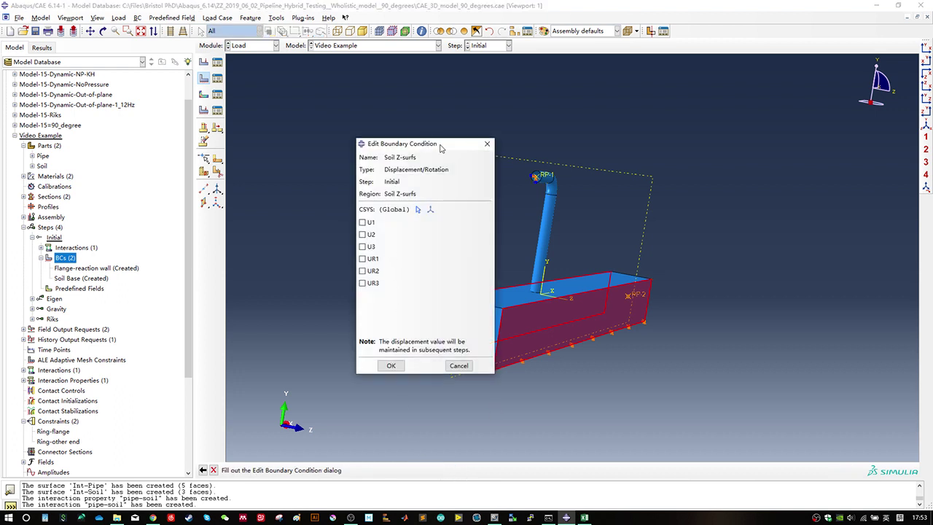
{"action": "left_click_drag", "start_coordinate": [441, 146], "coordinate": [359, 162]}
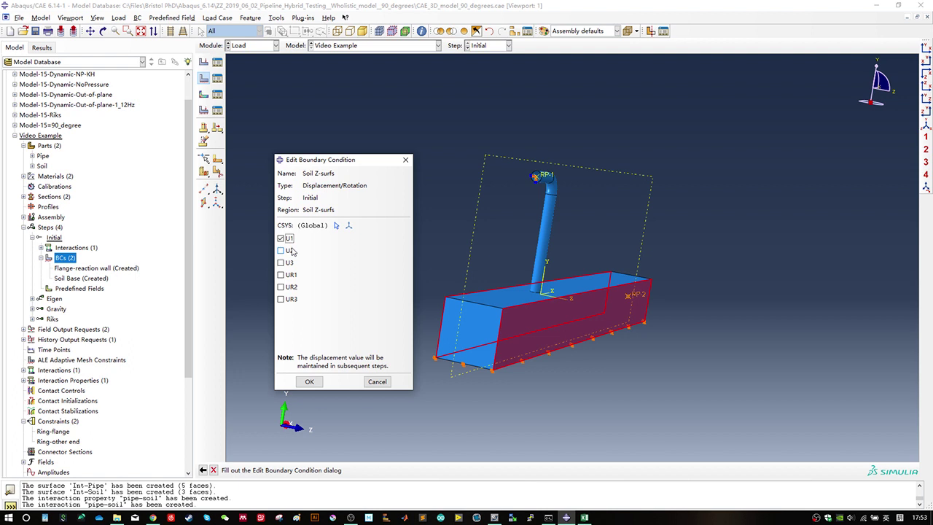
{"action": "left_click", "coordinate": [309, 381]}
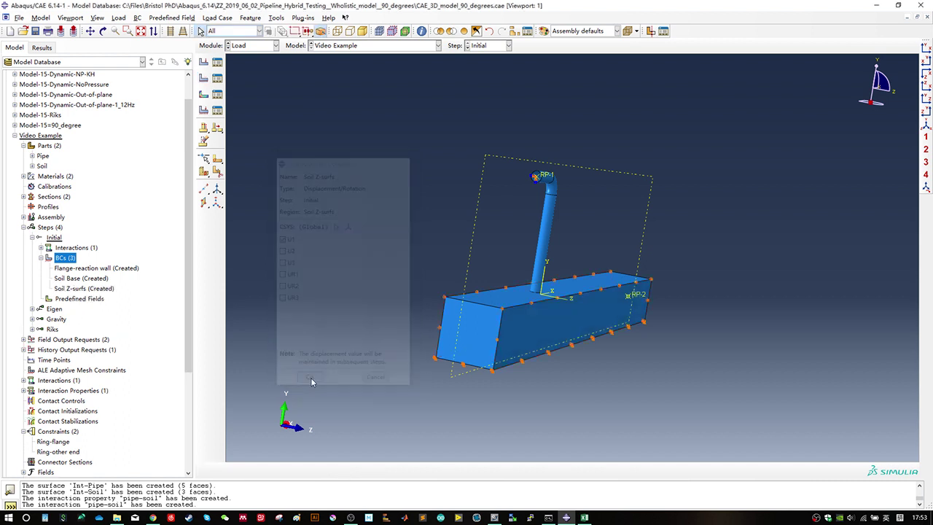
Step: Create a mechanical Displacement/Rotation boundary condition named Soil X-surfs in the Initial step
{"action": "double_click", "coordinate": [60, 258]}
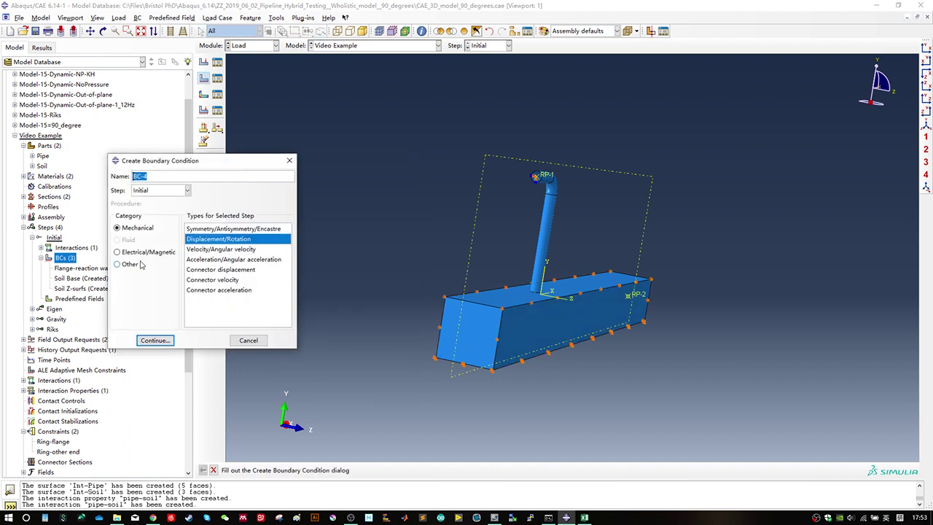
{"action": "type", "text": "Soil X-surfs"}
{"action": "left_click", "coordinate": [155, 340]}
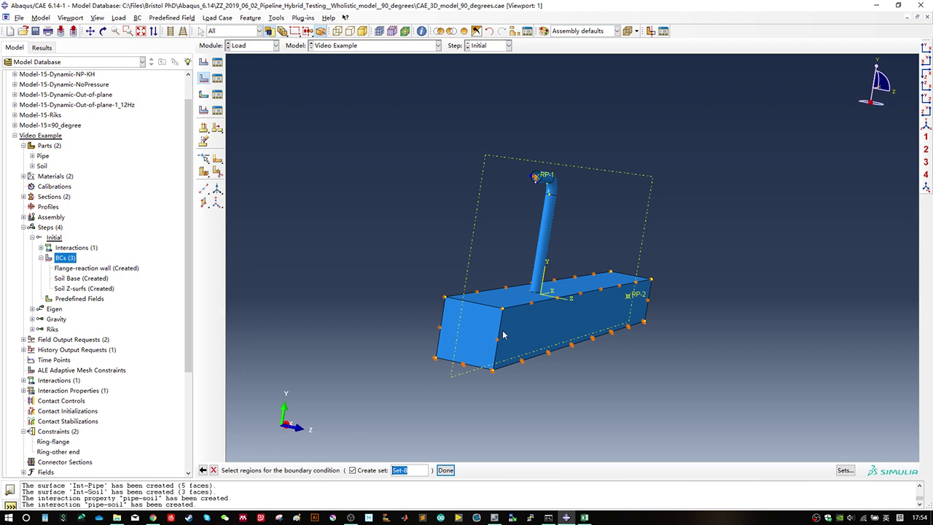
Step: Apply the boundary condition to both end faces of the soil block as set Soil X-surfs, restraining U3
{"action": "type", "text": "Soil X-surfs"}
{"action": "left_click", "coordinate": [475, 326]}
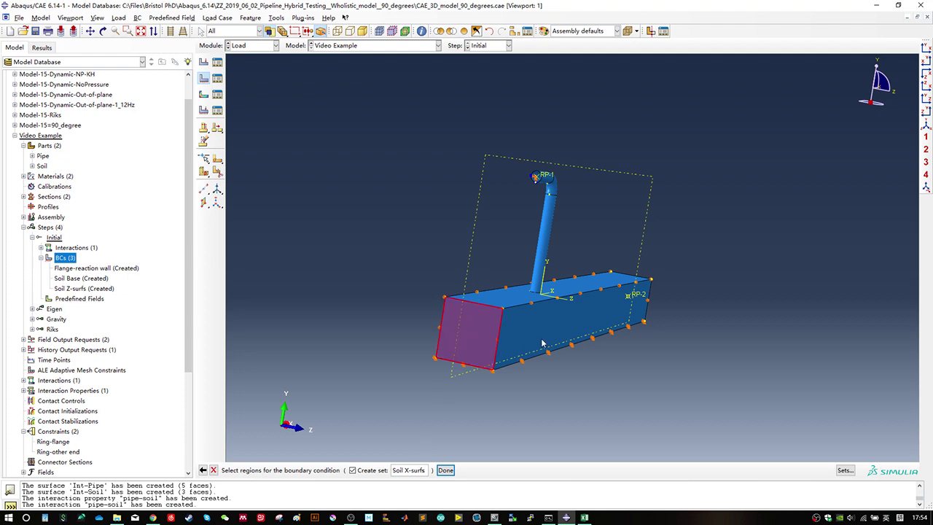
{"action": "left_click_drag", "start_coordinate": [544, 343], "coordinate": [467, 354], "text": "ctrl+alt"}
{"action": "left_click_drag", "start_coordinate": [611, 336], "coordinate": [506, 263], "text": "ctrl+alt"}
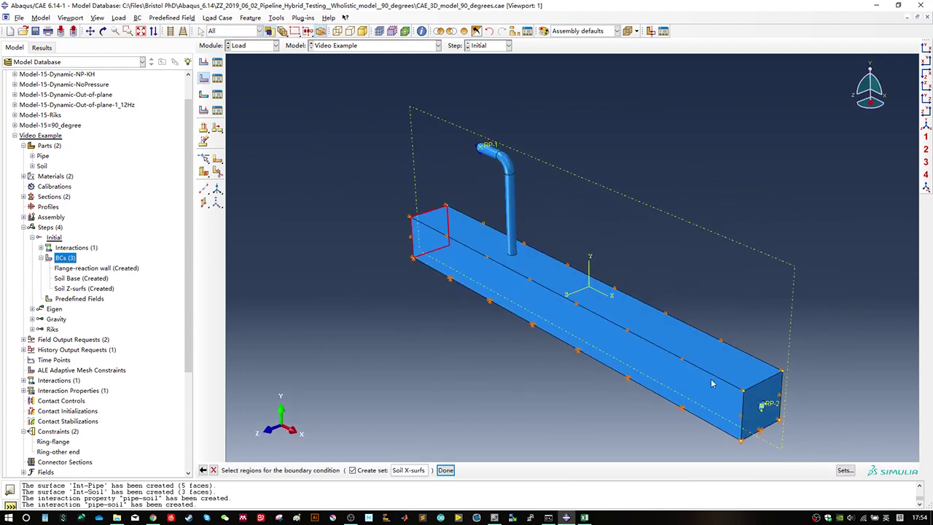
{"action": "left_click", "coordinate": [766, 394], "text": "shift"}
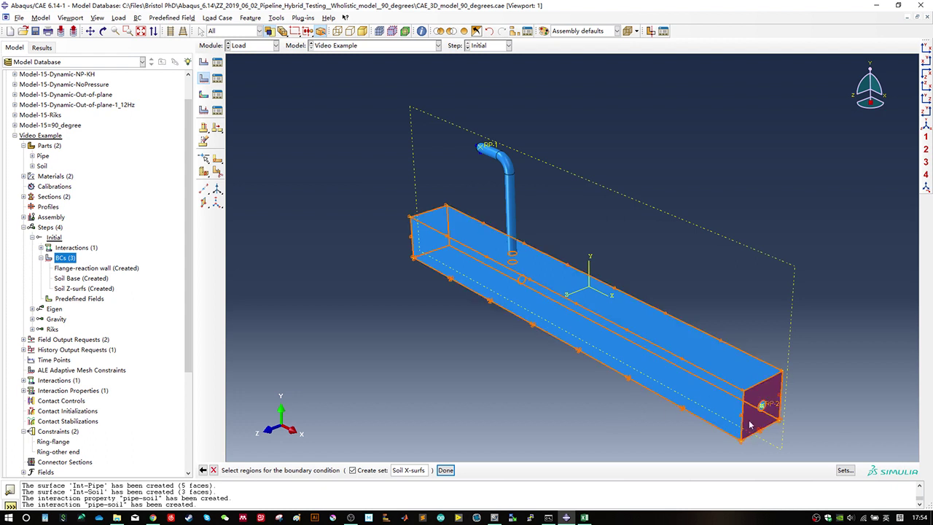
{"action": "left_click", "coordinate": [445, 469]}
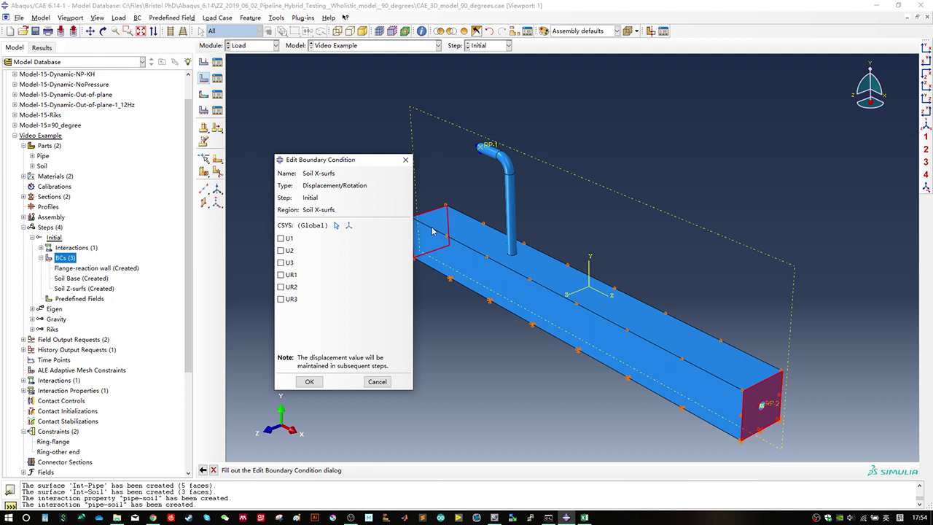
{"action": "left_click", "coordinate": [289, 262]}
{"action": "left_click", "coordinate": [308, 382]}
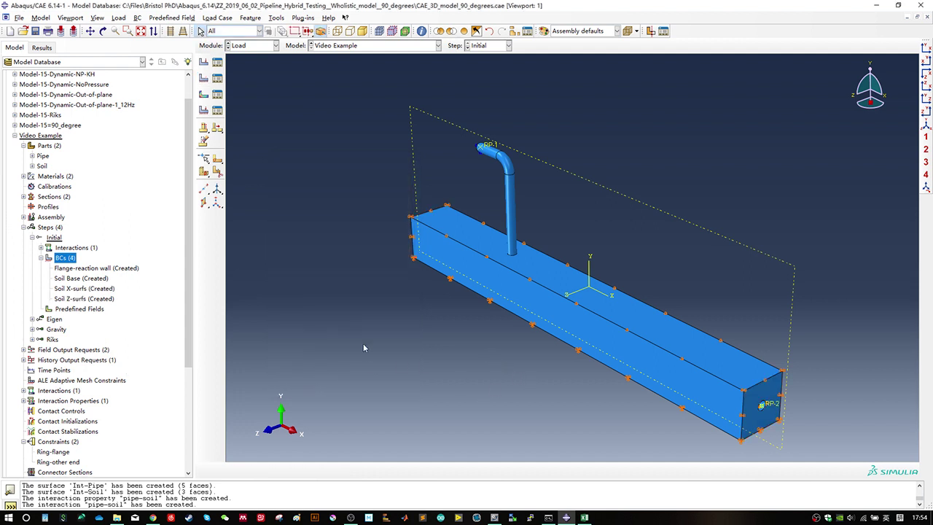
Step: Create a mechanical Displacement/Rotation boundary condition named Pipe-other end in the Initial step
{"action": "double_click", "coordinate": [64, 258]}
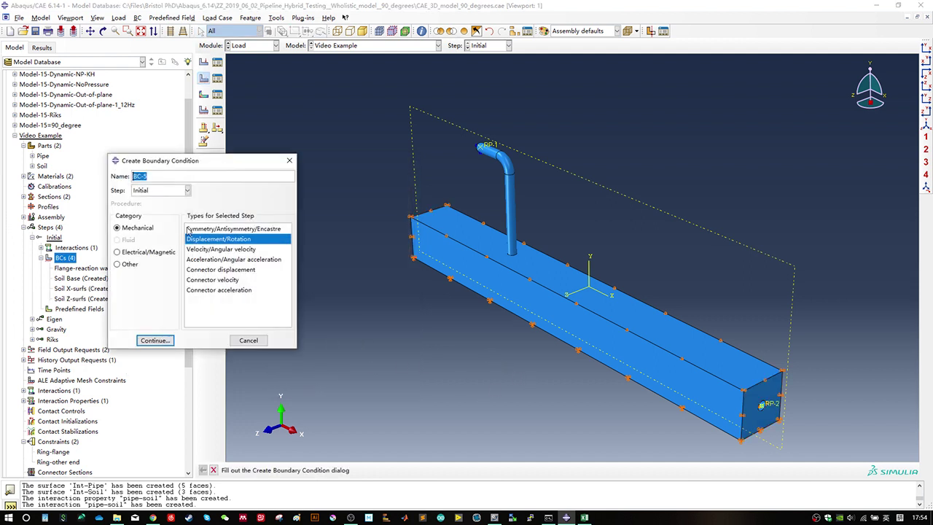
{"action": "type", "text": "Pipe"}
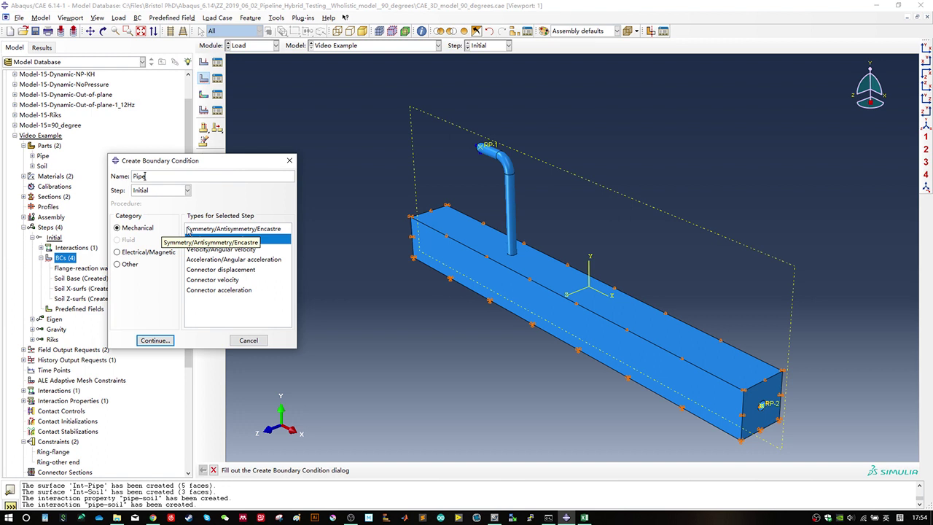
{"action": "type", "text": "-other end"}
{"action": "left_click", "coordinate": [146, 192]}
{"action": "left_click", "coordinate": [121, 228]}
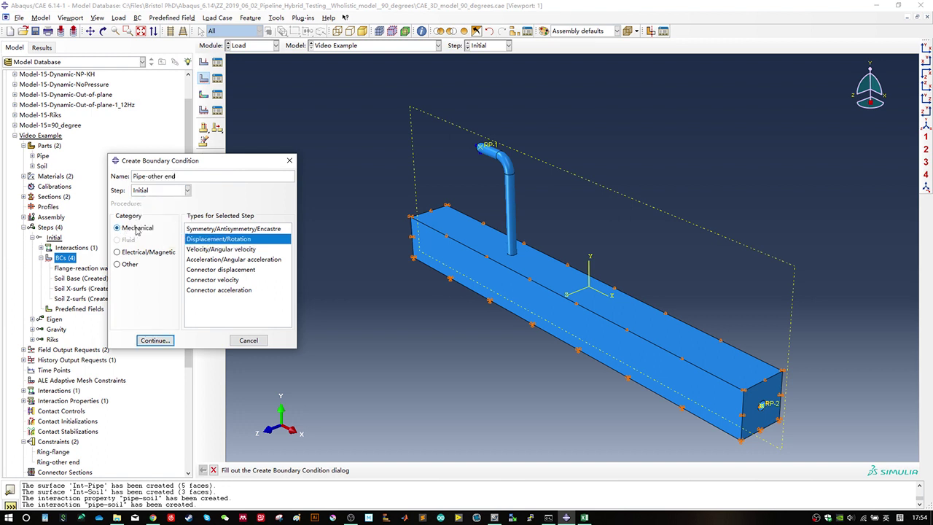
{"action": "left_click", "coordinate": [154, 341]}
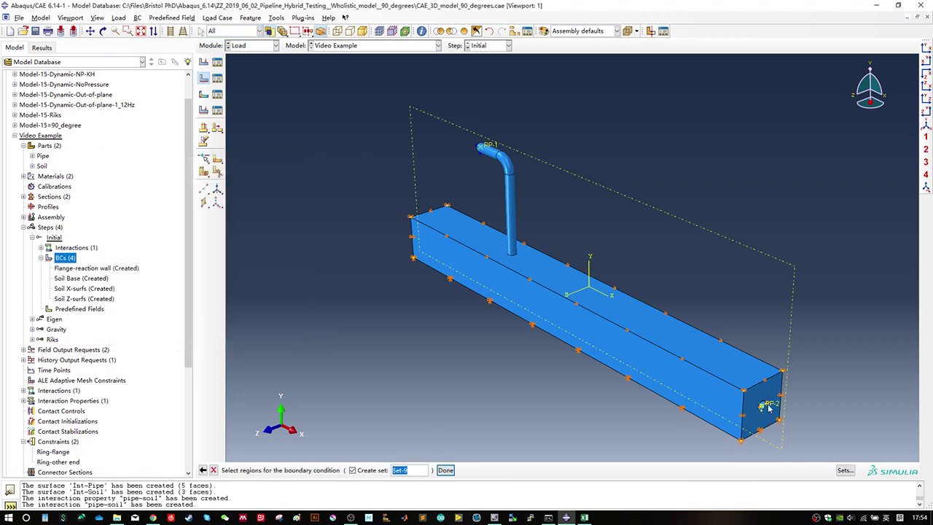
{"action": "left_click", "coordinate": [844, 470]}
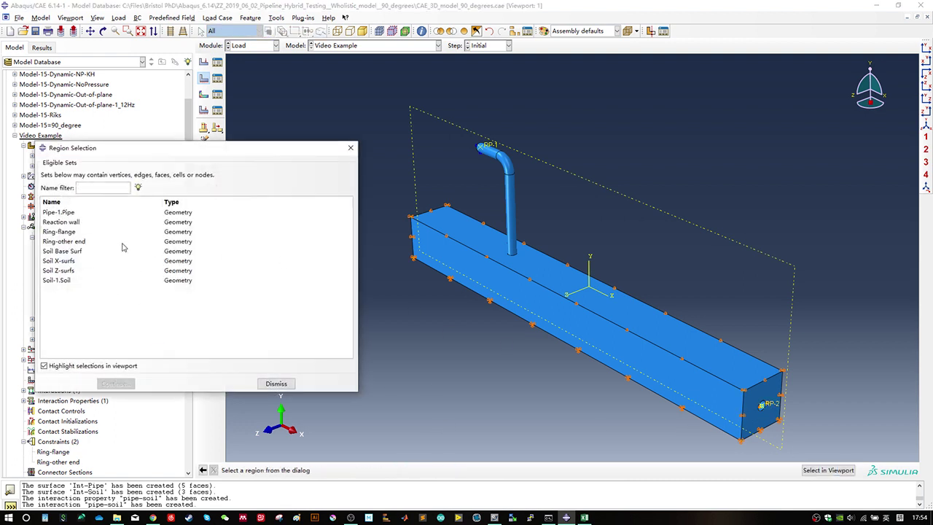
{"action": "left_click", "coordinate": [69, 223]}
{"action": "left_click", "coordinate": [82, 242]}
{"action": "left_click", "coordinate": [73, 260]}
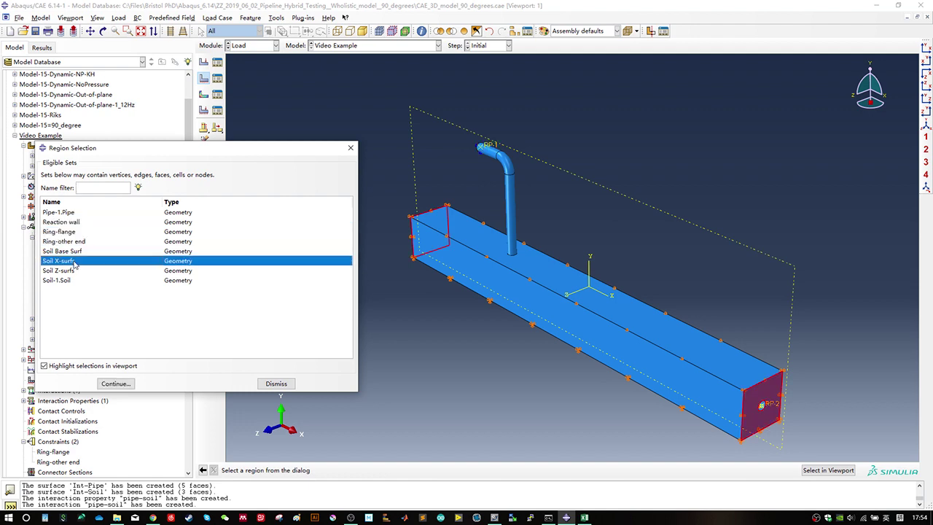
{"action": "left_click", "coordinate": [276, 383]}
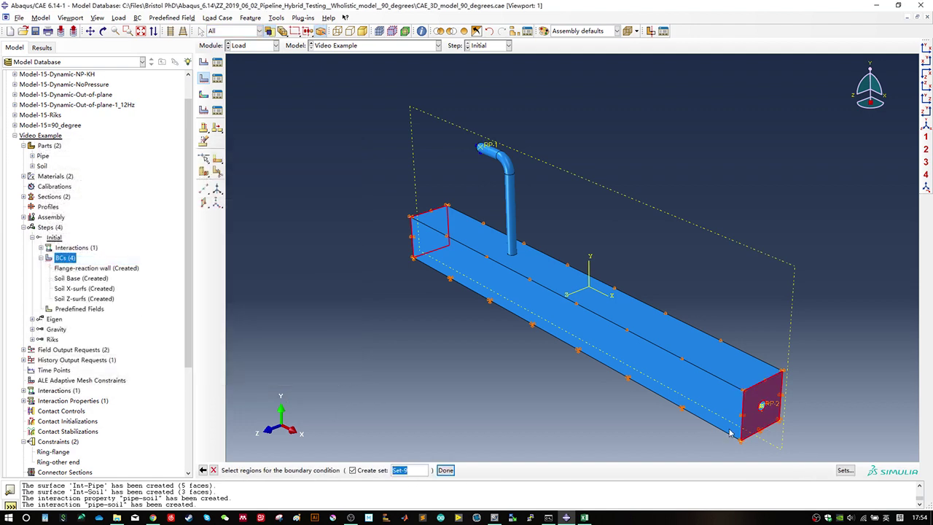
Step: Apply the Pipe-other end boundary condition to reference point RP-2 at the pipe's buried end without creating a set
{"action": "scroll", "coordinate": [730, 433], "scroll_direction": "up", "scroll_amount": 6}
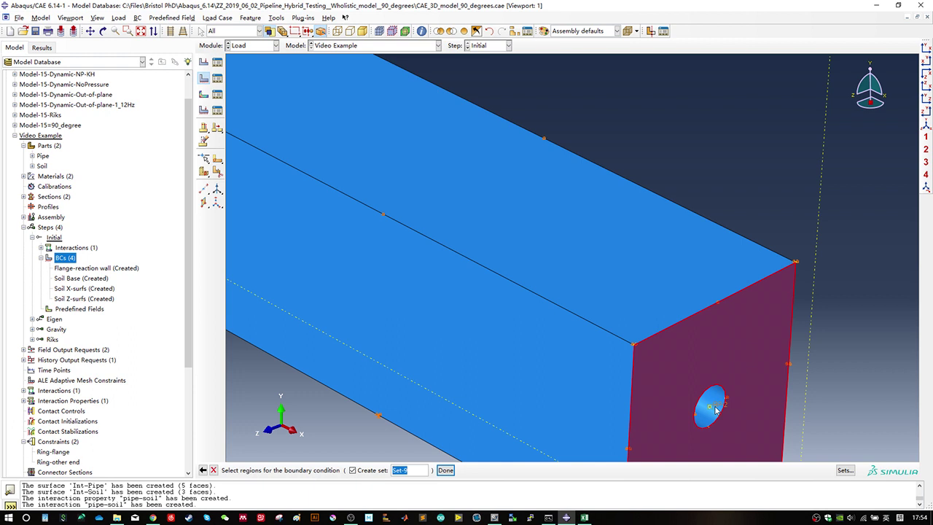
{"action": "left_click", "coordinate": [715, 409]}
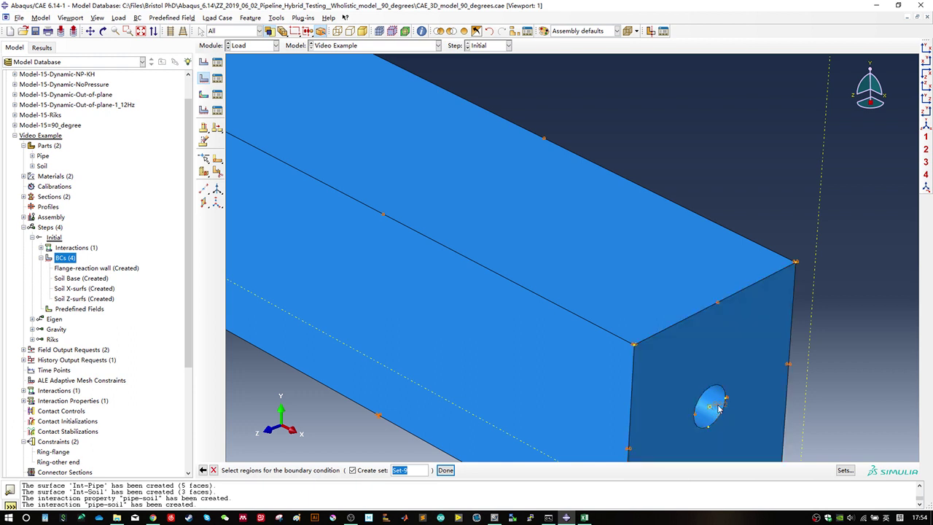
{"action": "scroll", "coordinate": [718, 409], "scroll_direction": "down", "scroll_amount": 7}
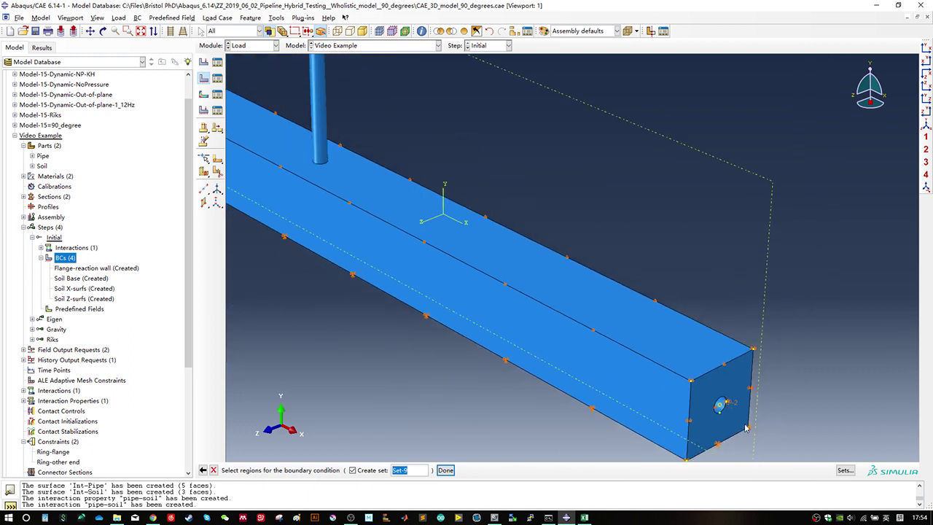
{"action": "middle_click_drag", "start_coordinate": [732, 413], "coordinate": [555, 318], "text": "ctrl+alt"}
{"action": "scroll", "coordinate": [551, 316], "scroll_direction": "up", "scroll_amount": 8}
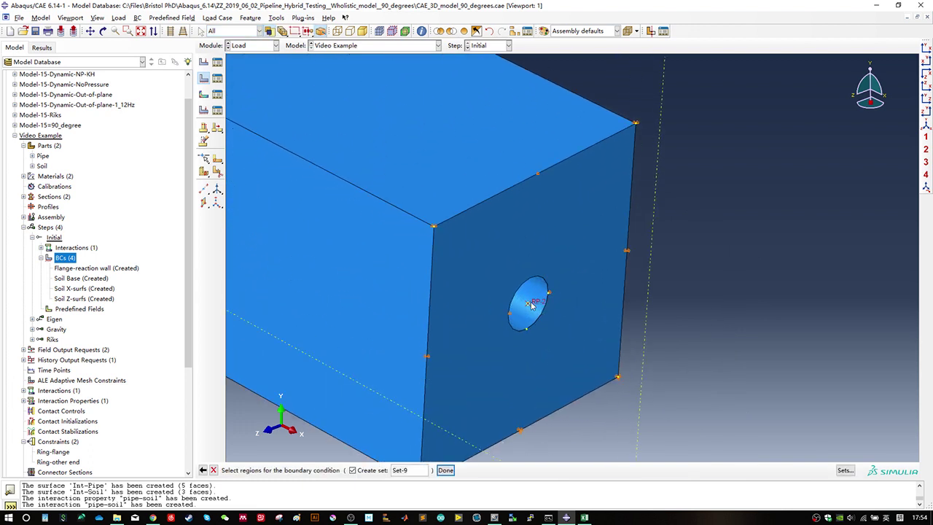
{"action": "left_click", "coordinate": [472, 449]}
{"action": "left_click", "coordinate": [352, 470]}
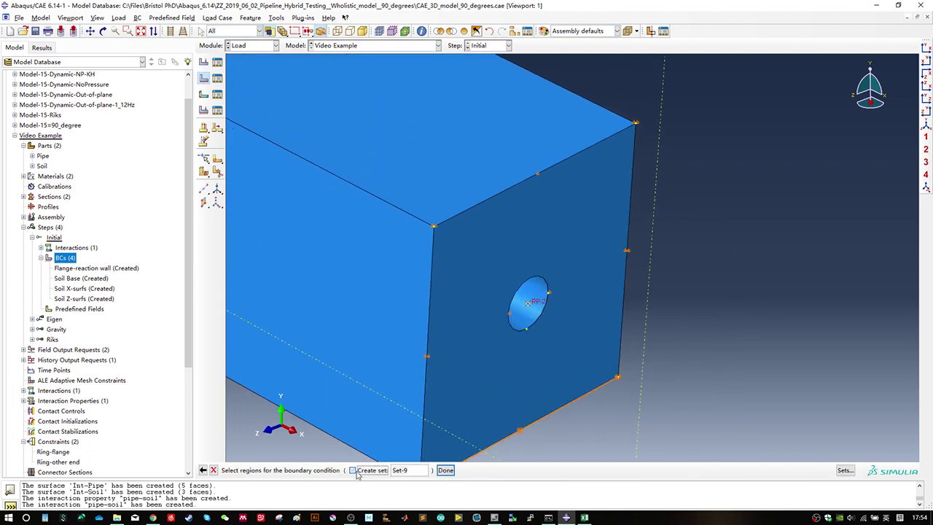
{"action": "left_click", "coordinate": [405, 470]}
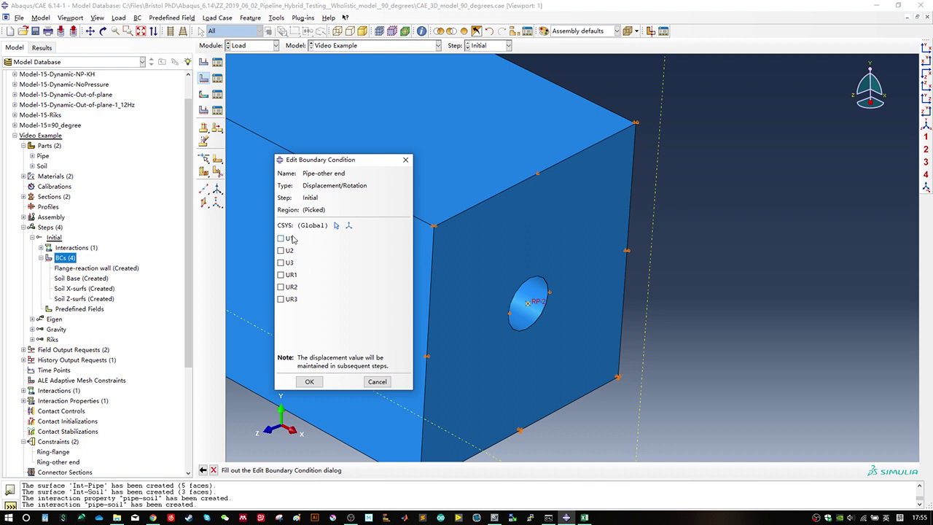
{"action": "left_click", "coordinate": [309, 381]}
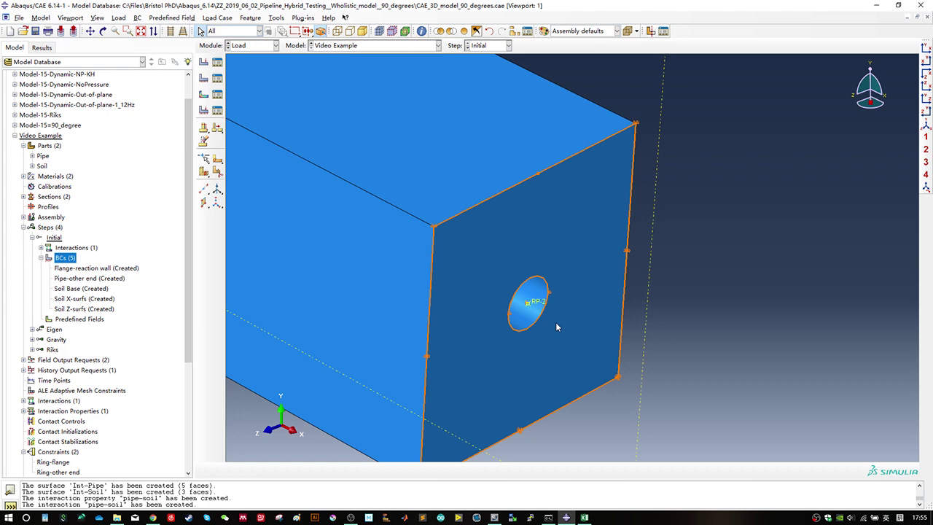
Step: Examine the supports on the whole model and around RP-2 at the soil block's end from several angles
{"action": "left_click", "coordinate": [925, 124]}
{"action": "left_click_drag", "start_coordinate": [540, 300], "coordinate": [583, 251], "text": "ctrl+alt"}
{"action": "left_click_drag", "start_coordinate": [314, 179], "coordinate": [350, 275], "text": "ctrl+alt"}
{"action": "left_click_drag", "start_coordinate": [515, 255], "coordinate": [540, 286], "text": "ctrl+alt"}
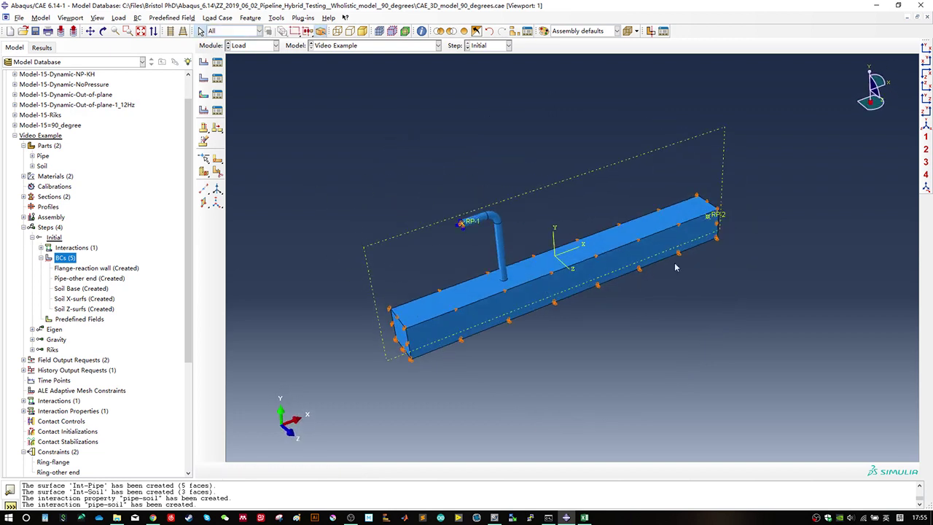
{"action": "left_click_drag", "start_coordinate": [719, 232], "coordinate": [554, 290], "text": "ctrl+alt"}
{"action": "left_click_drag", "start_coordinate": [711, 274], "coordinate": [720, 322], "text": "ctrl+alt"}
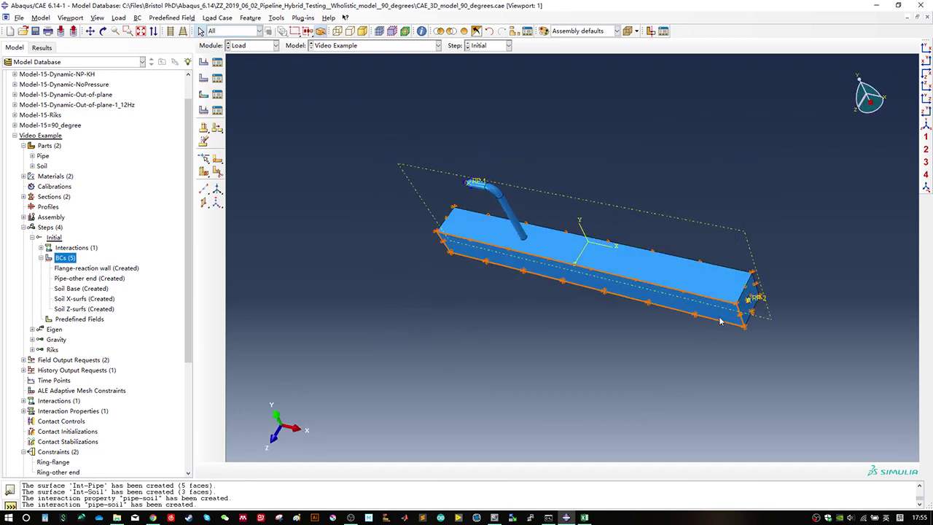
{"action": "scroll", "coordinate": [816, 247], "scroll_direction": "up", "scroll_amount": 3}
{"action": "middle_click_drag", "start_coordinate": [645, 420], "coordinate": [453, 151], "text": "ctrl+alt"}
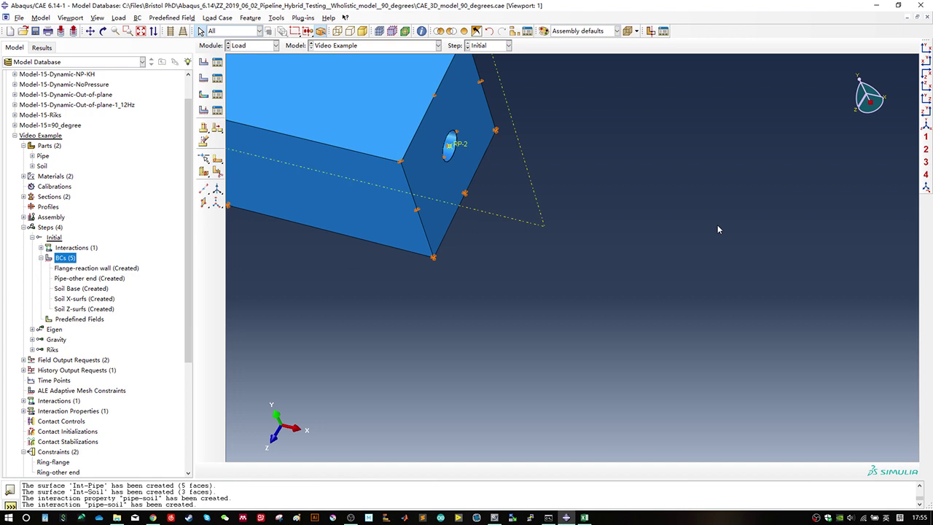
{"action": "left_click_drag", "start_coordinate": [603, 228], "coordinate": [514, 293], "text": "ctrl+alt"}
{"action": "scroll", "coordinate": [393, 252], "scroll_direction": "up", "scroll_amount": 1}
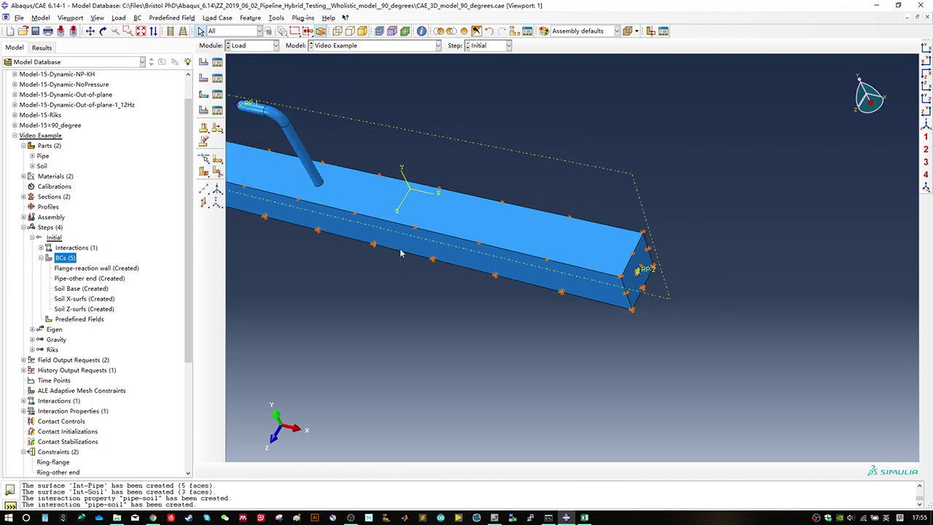
Step: Check the boundary conditions carried over into the Eigen step
{"action": "mouse_move", "coordinate": [406, 253]}
{"action": "left_mouse_down", "text": "ctrl+alt"}
{"action": "mouse_move", "coordinate": [517, 325]}
{"action": "mouse_move", "coordinate": [658, 300]}
{"action": "left_mouse_up", "text": "ctrl+alt"}
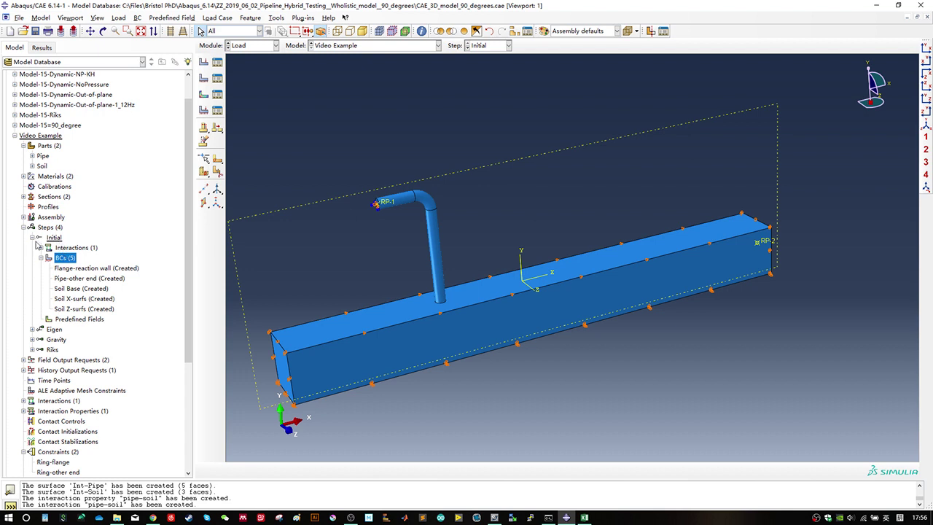
{"action": "left_click", "coordinate": [41, 257]}
{"action": "left_click", "coordinate": [32, 238]}
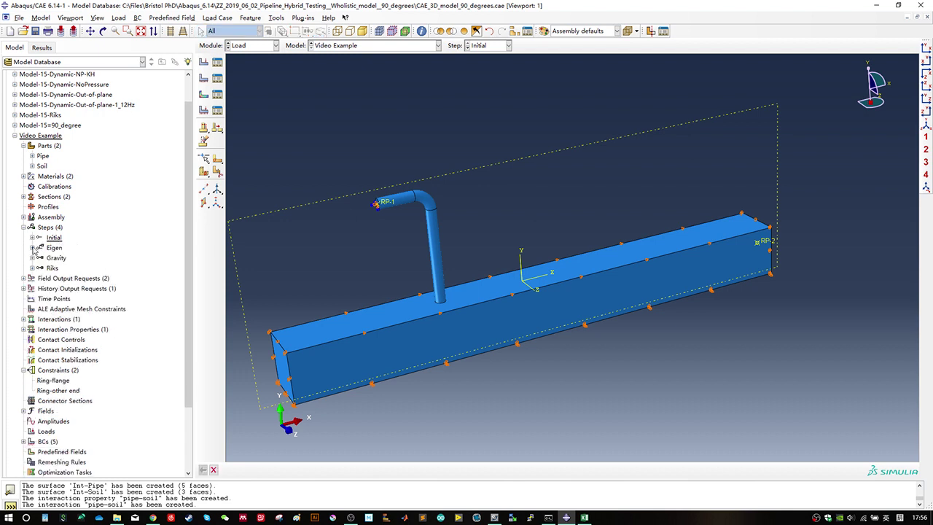
{"action": "left_click", "coordinate": [33, 248]}
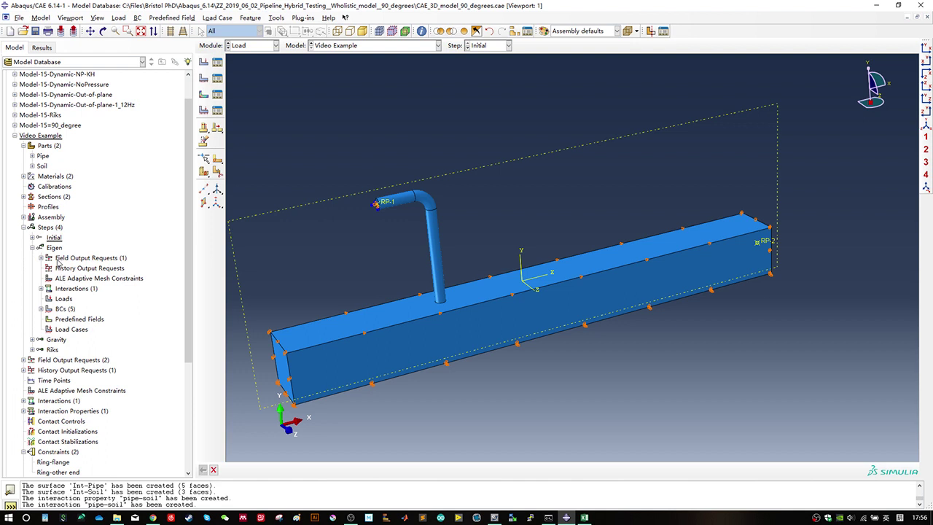
{"action": "left_click", "coordinate": [41, 309]}
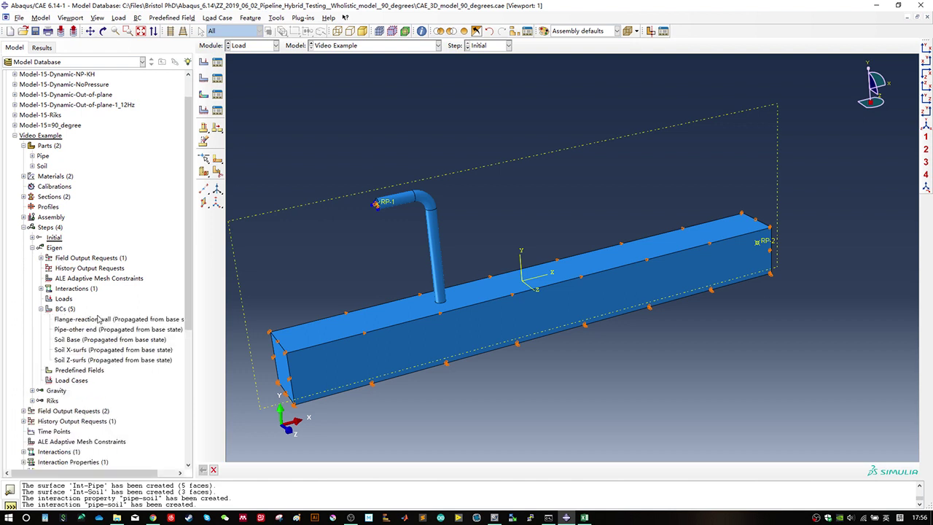
{"action": "left_click", "coordinate": [32, 248]}
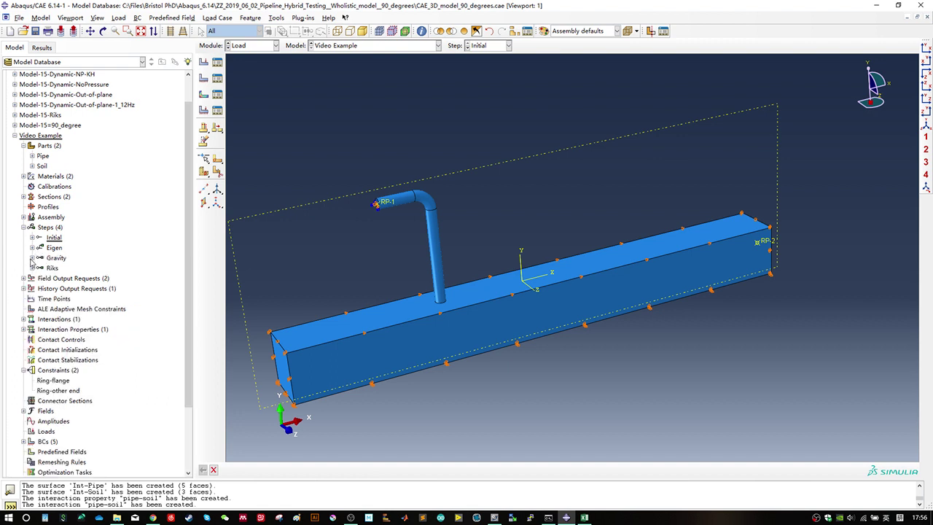
Step: Create a mechanical load of type Gravity, named Gravity, in the Gravity step
{"action": "left_click", "coordinate": [32, 258]}
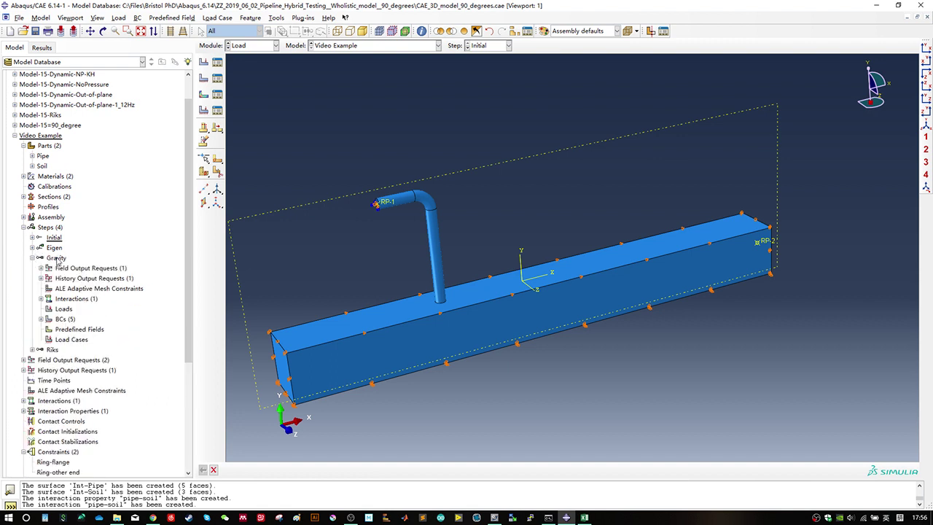
{"action": "double_click", "coordinate": [72, 310]}
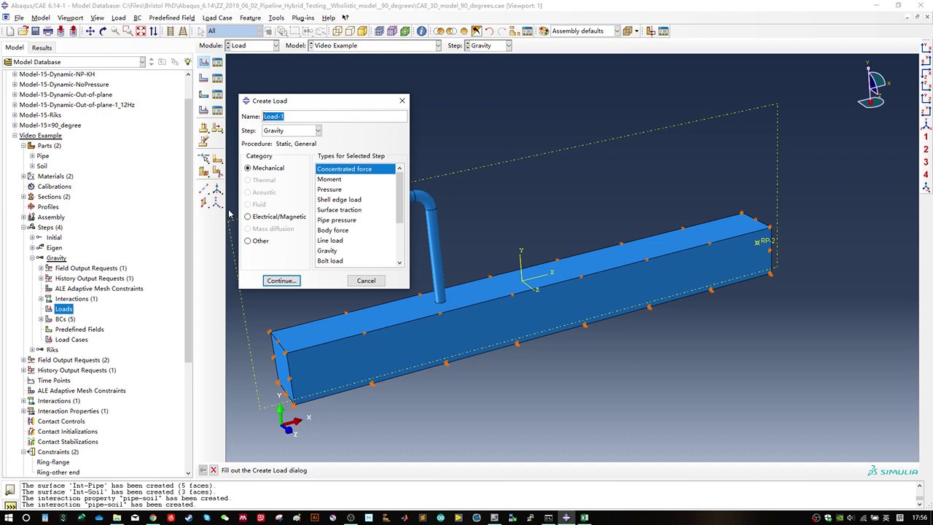
{"action": "type", "text": "Gravity"}
{"action": "left_click", "coordinate": [268, 169]}
{"action": "left_click", "coordinate": [339, 230]}
{"action": "left_click", "coordinate": [340, 251]}
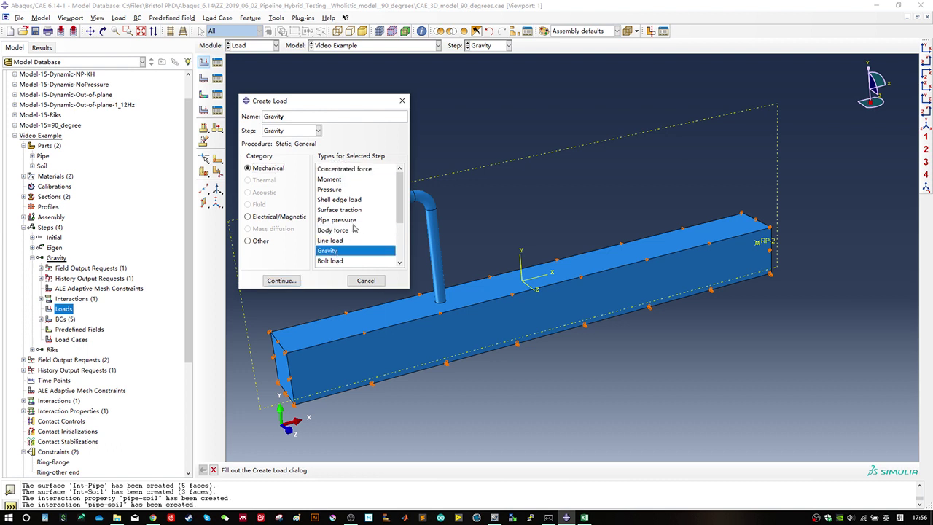
{"action": "left_click", "coordinate": [286, 282]}
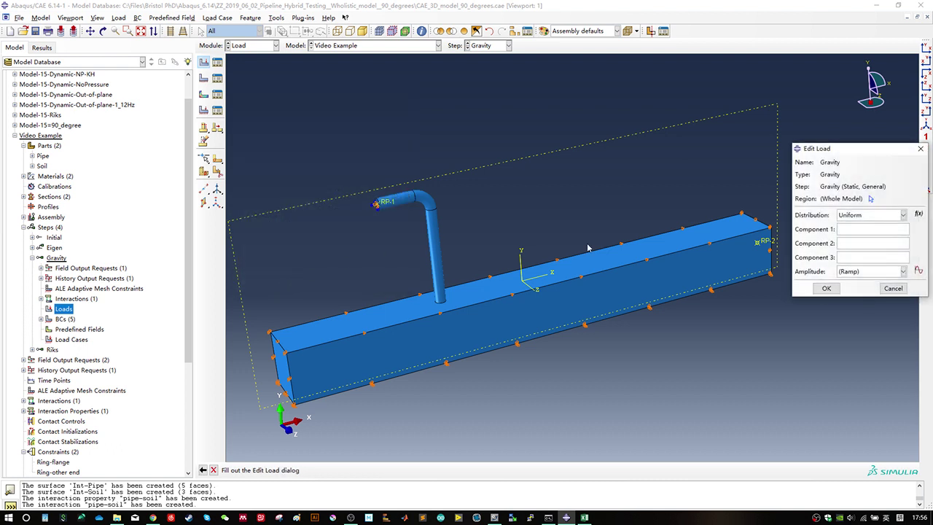
Step: Set Component 2 of the whole-model Gravity load to -9.81 with uniform distribution
{"action": "left_click_drag", "start_coordinate": [866, 148], "coordinate": [378, 193]}
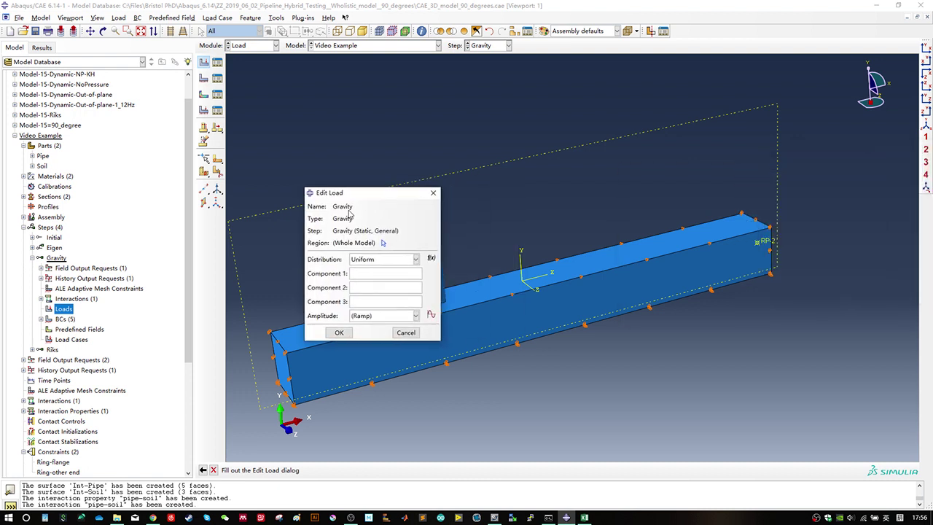
{"action": "left_click", "coordinate": [373, 263]}
{"action": "left_click", "coordinate": [370, 268]}
{"action": "left_click_drag", "start_coordinate": [385, 195], "coordinate": [722, 160]}
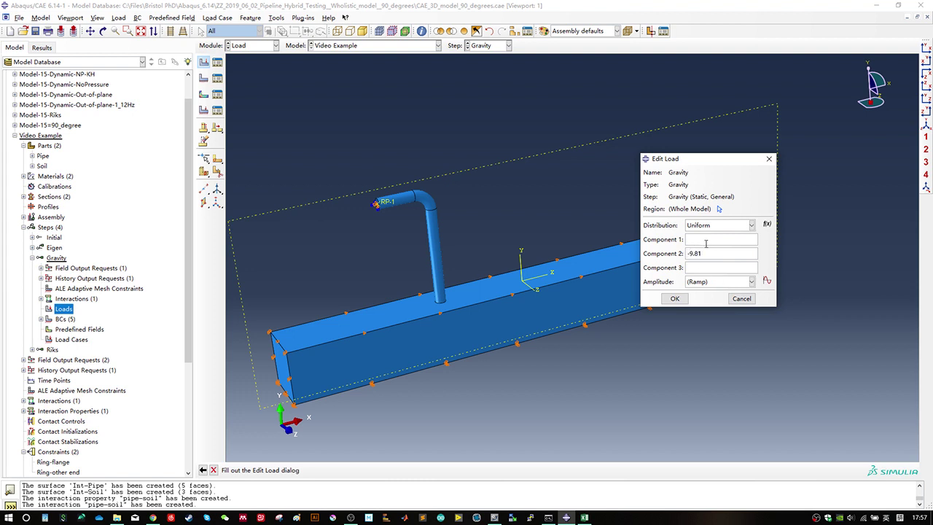
{"action": "left_click_drag", "start_coordinate": [688, 253], "coordinate": [705, 258]}
Step: Look up the acceleration unit on the Unit sheet of the Properties workbook in Excel, and return to Abaqus/CAE
{"action": "left_click", "coordinate": [584, 518]}
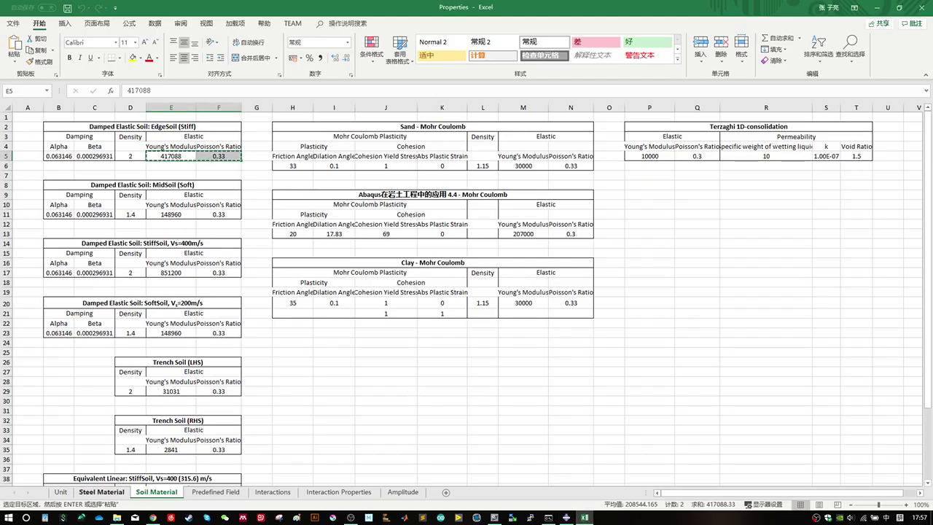
{"action": "left_click", "coordinate": [71, 492]}
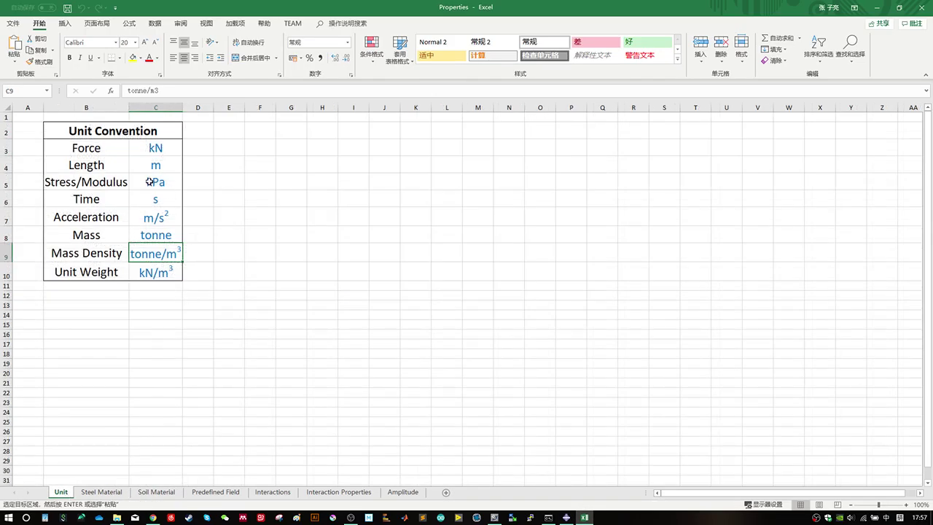
{"action": "left_click", "coordinate": [99, 220]}
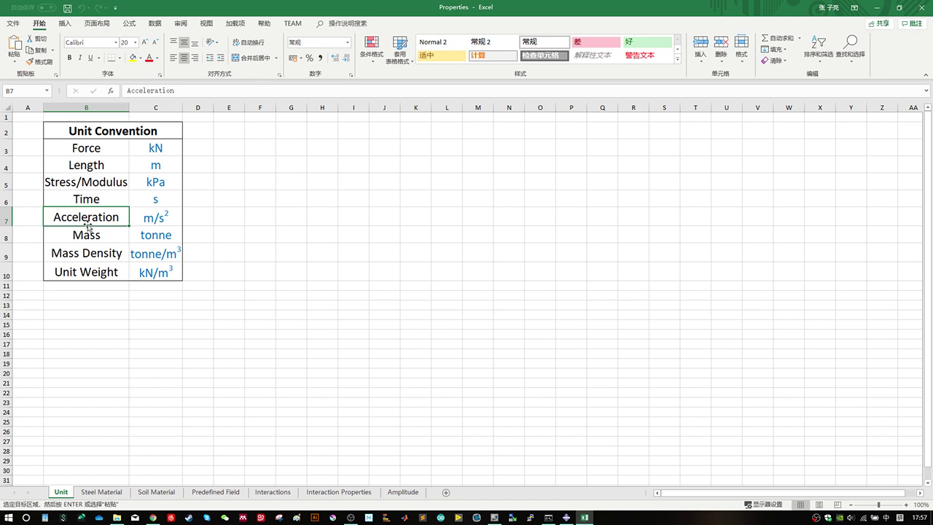
{"action": "left_click", "coordinate": [145, 217]}
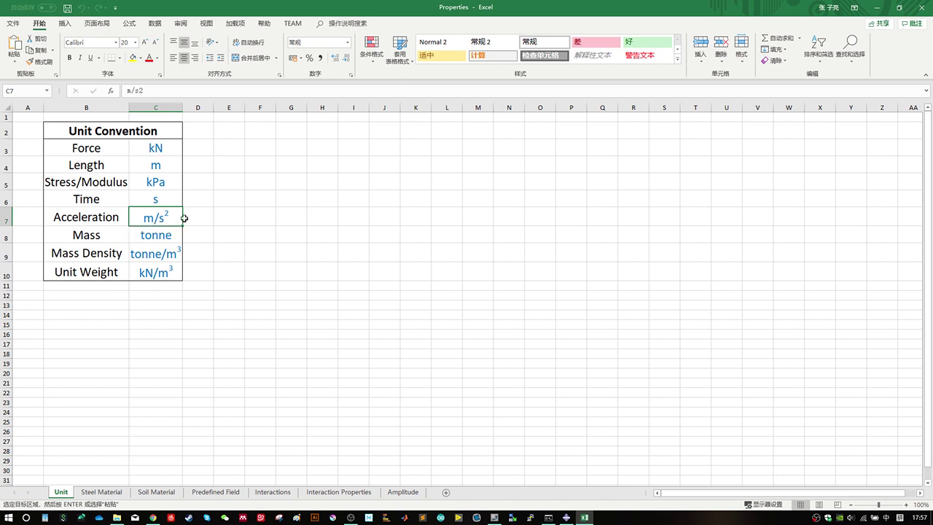
{"action": "key", "text": "alt+Tab"}
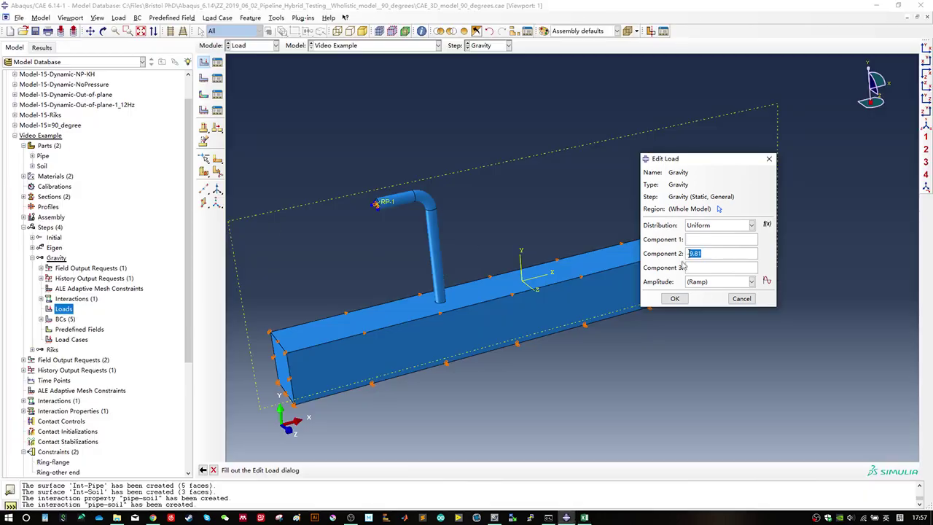
{"action": "key", "text": "alt+Tab"}
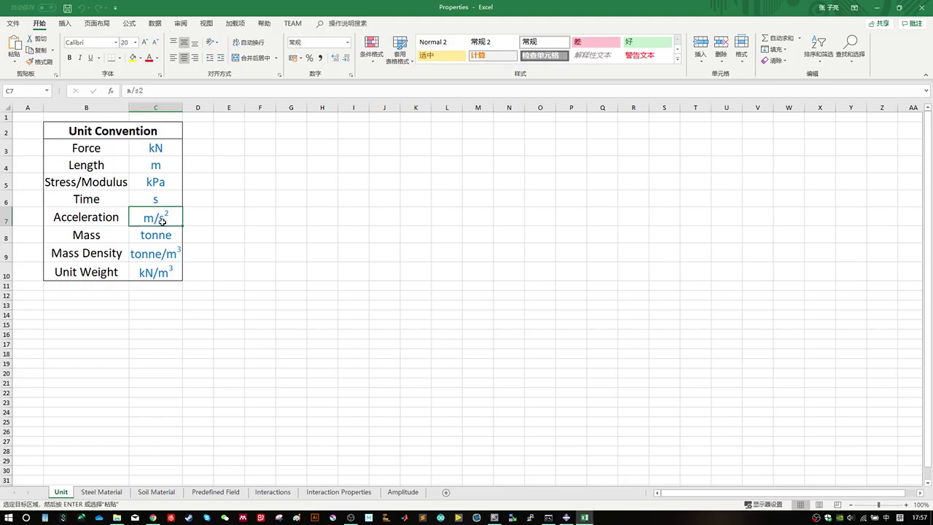
{"action": "key", "text": "alt+Tab"}
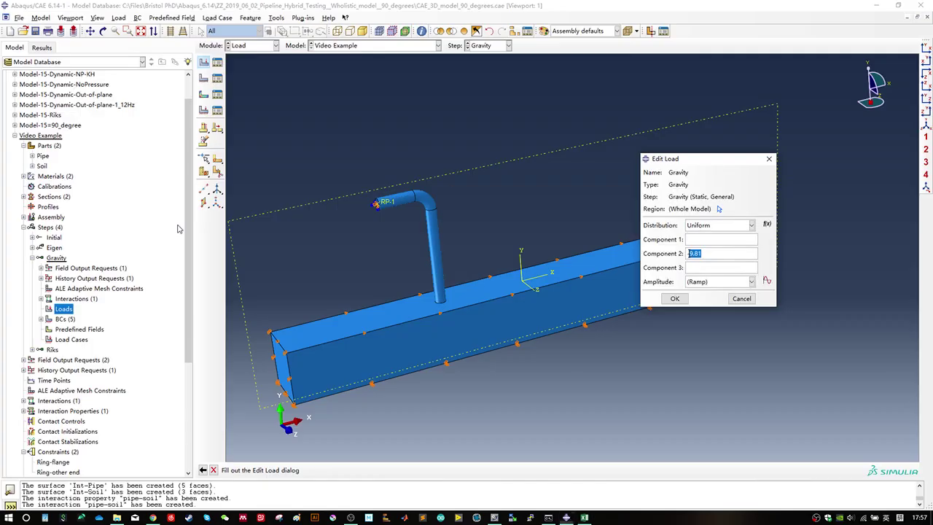
Step: Accept the Gravity load with the Ramp amplitude and highlight it on the model
{"action": "left_click", "coordinate": [694, 284]}
{"action": "left_click", "coordinate": [703, 285]}
{"action": "left_click", "coordinate": [675, 299]}
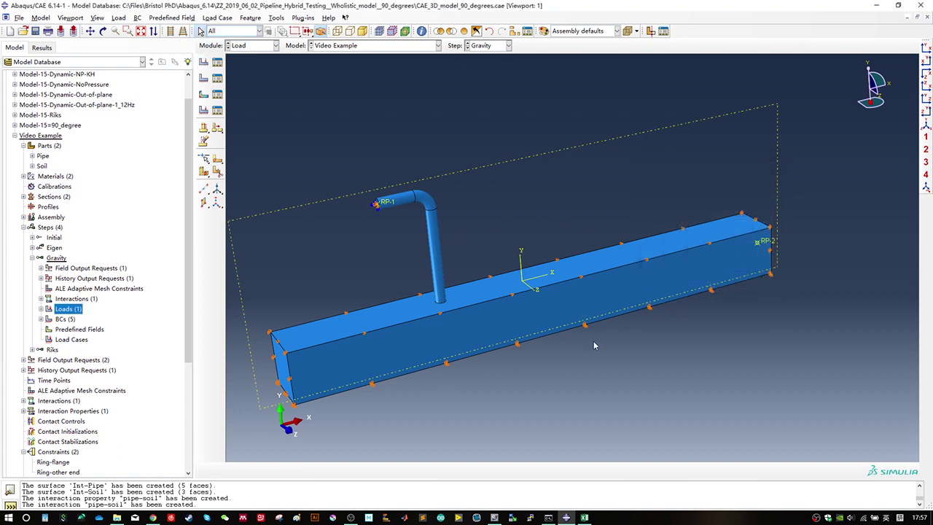
{"action": "scroll", "coordinate": [329, 319], "scroll_direction": "down", "scroll_amount": 2}
{"action": "left_click", "coordinate": [40, 308]}
{"action": "left_click", "coordinate": [57, 319]}
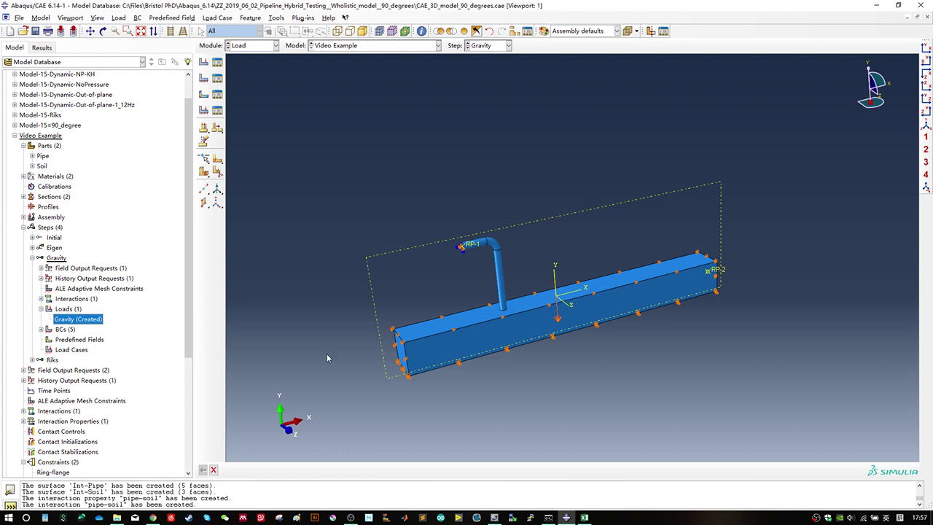
Step: Create a mechanical Pressure load named pipe Int Pressure in the Gravity step
{"action": "left_click", "coordinate": [65, 310]}
{"action": "double_click", "coordinate": [65, 309]}
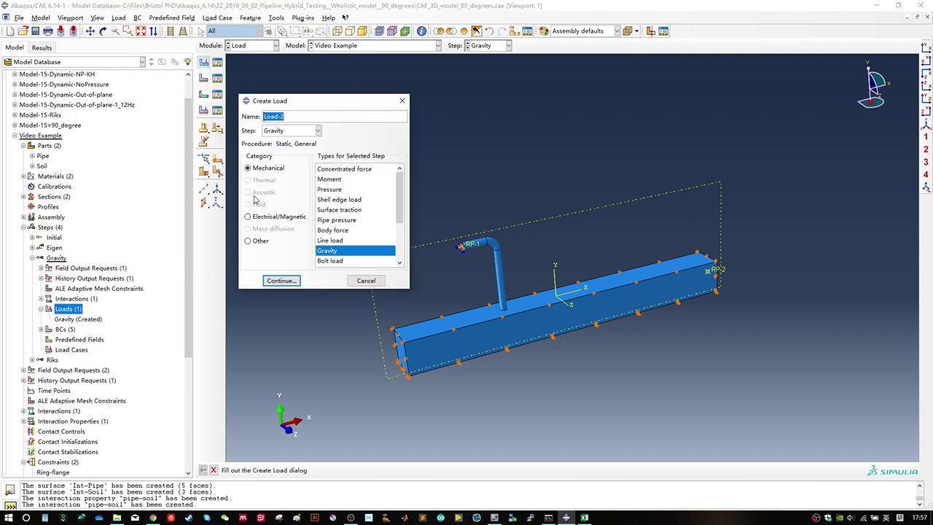
{"action": "type", "text": "P"}
{"action": "type", "text": "pipe in"}
{"action": "key", "text": "BackSpace"}
{"action": "key", "text": "BackSpace"}
{"action": "key", "text": "BackSpace"}
{"action": "type", "text": "Int"}
{"action": "left_click", "coordinate": [334, 191]}
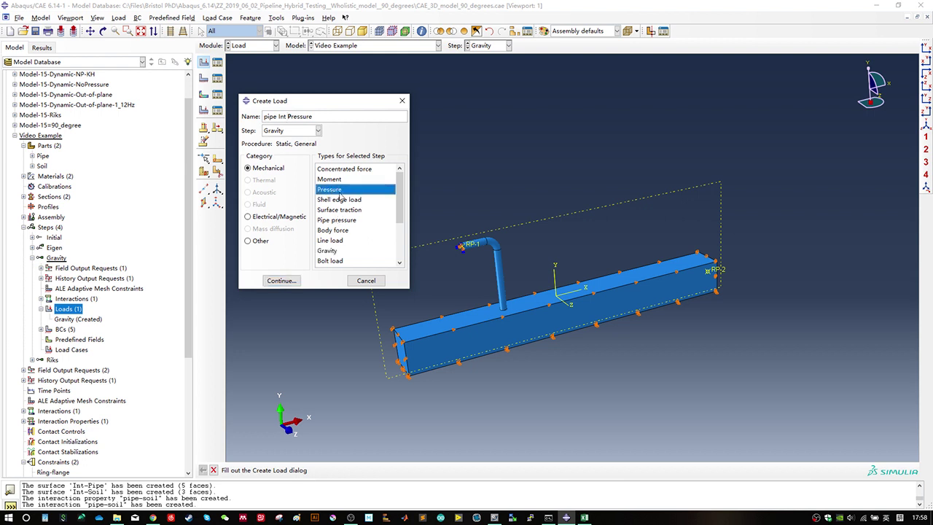
{"action": "left_click", "coordinate": [282, 281]}
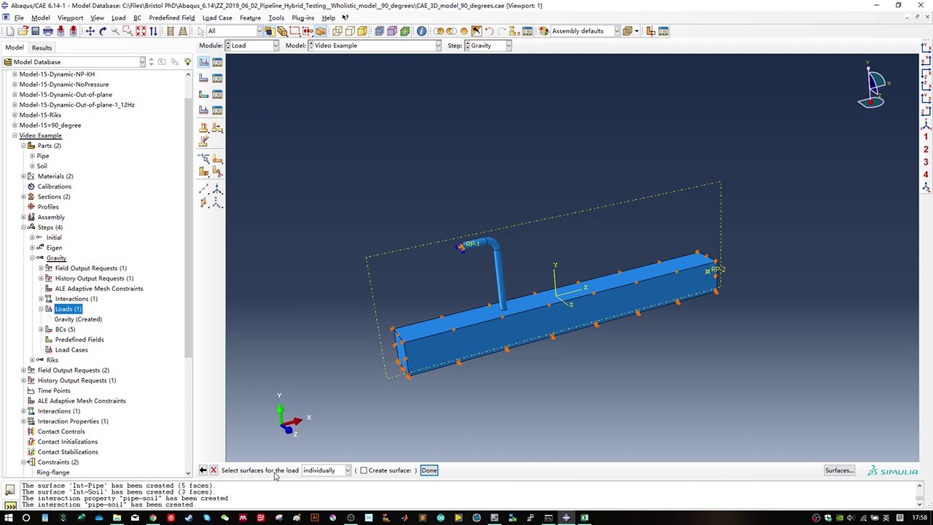
Step: Apply the pressure load to the existing surface Pipe-1.Int-Pipe
{"action": "left_click", "coordinate": [838, 470]}
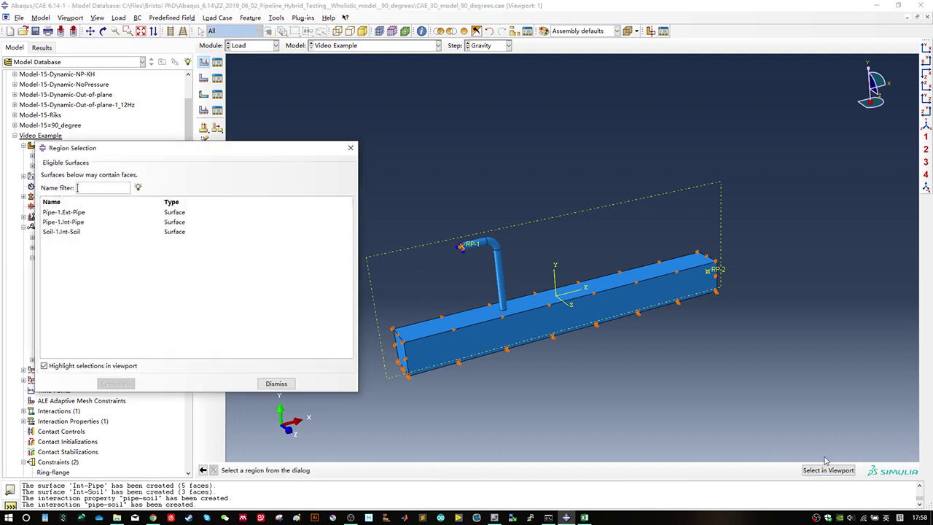
{"action": "left_click_drag", "start_coordinate": [306, 150], "coordinate": [470, 123]}
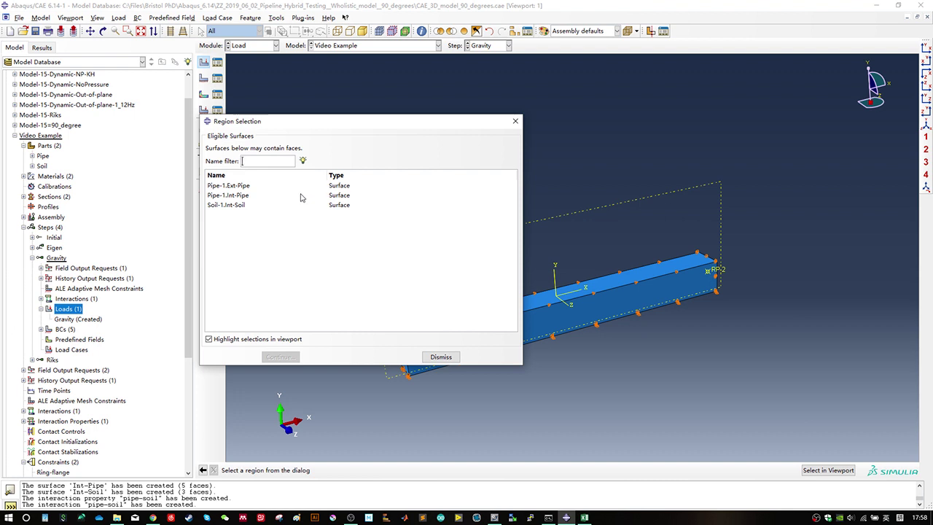
{"action": "left_click", "coordinate": [217, 189]}
{"action": "left_click", "coordinate": [240, 197]}
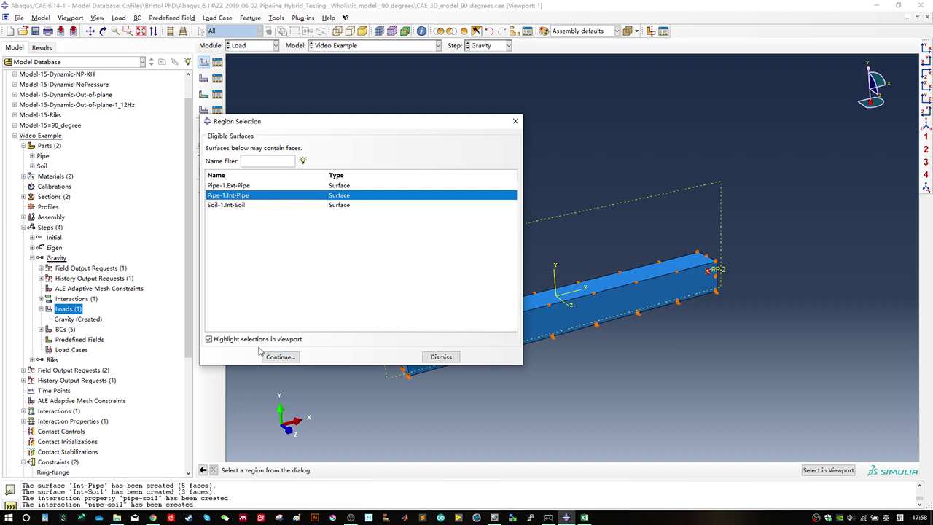
{"action": "left_click_drag", "start_coordinate": [445, 122], "coordinate": [324, 138]}
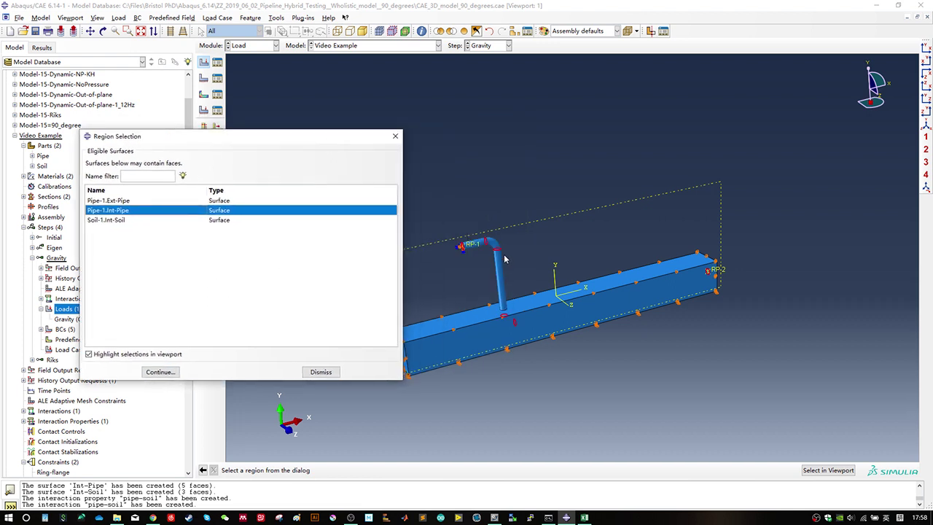
{"action": "left_click", "coordinate": [174, 372]}
Step: Look up the stress unit in the Excel Properties workbook's unit convention table, and return to the pressure load in Abaqus/CAE
{"action": "left_click_drag", "start_coordinate": [839, 101], "coordinate": [477, 162]}
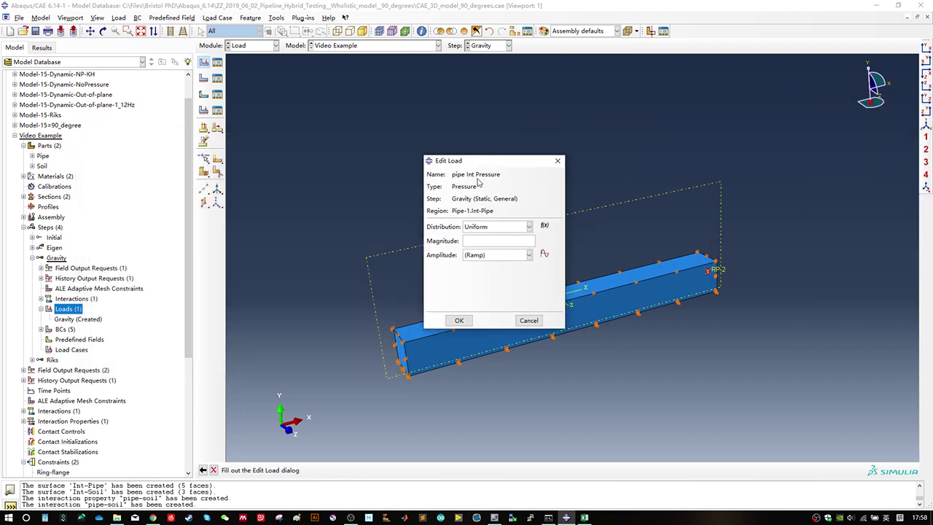
{"action": "left_click", "coordinate": [475, 239]}
{"action": "key", "text": "alt+Tab"}
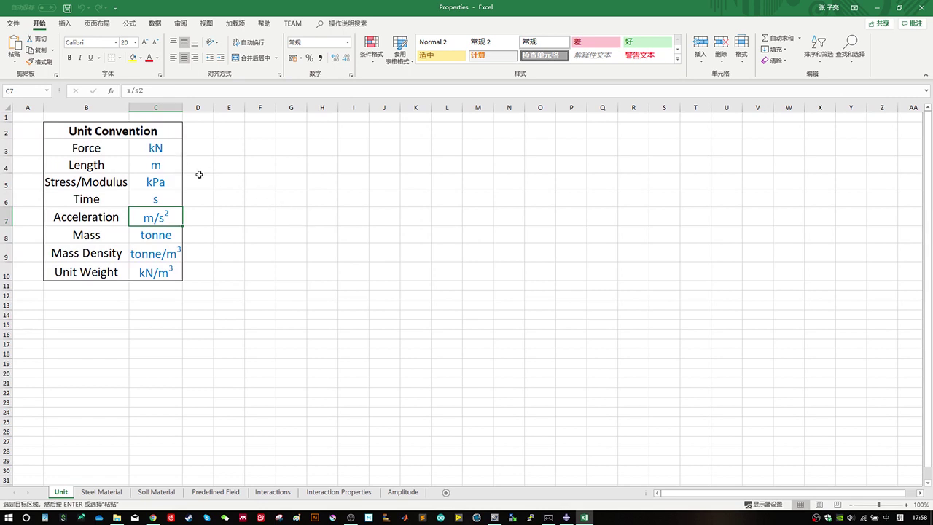
{"action": "left_click", "coordinate": [159, 182]}
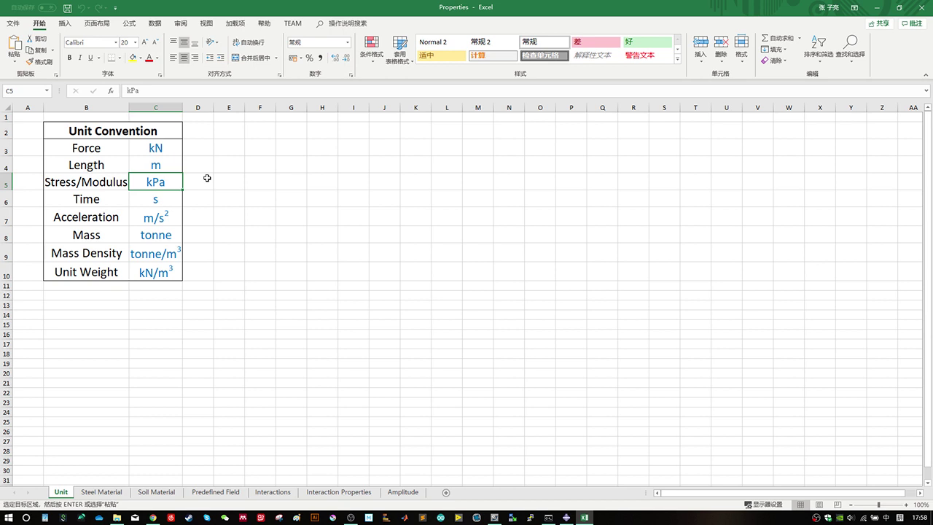
{"action": "key", "text": "alt+Tab"}
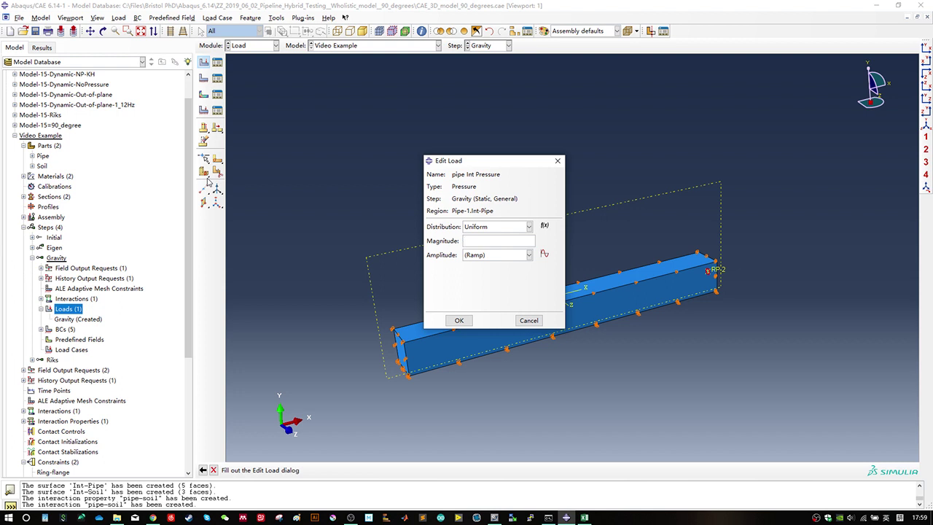
Step: Set the uniform pressure magnitude to 1000, accept the load and inspect its arrows on the pipe
{"action": "left_click", "coordinate": [482, 243]}
{"action": "type", "text": "1000"}
{"action": "left_click", "coordinate": [459, 320]}
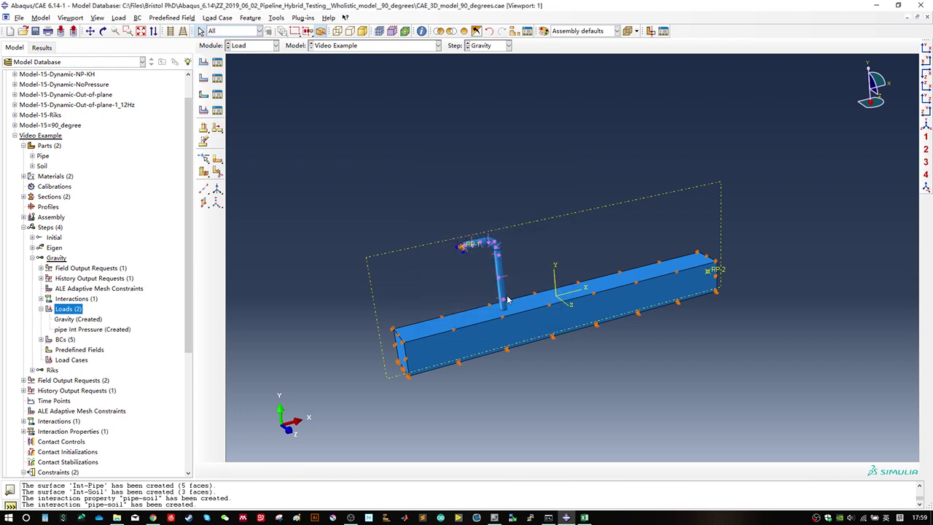
{"action": "scroll", "coordinate": [508, 300], "scroll_direction": "up", "scroll_amount": 5}
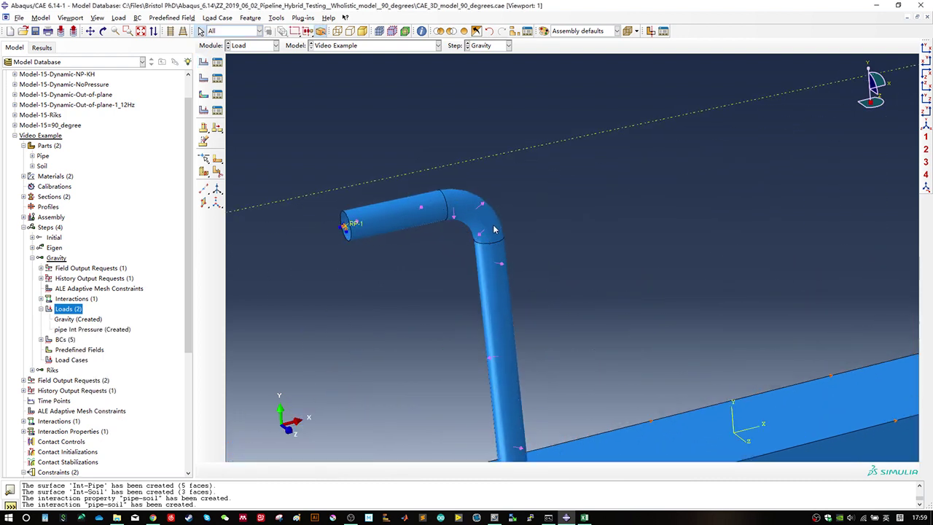
{"action": "scroll", "coordinate": [493, 230], "scroll_direction": "down", "scroll_amount": 5}
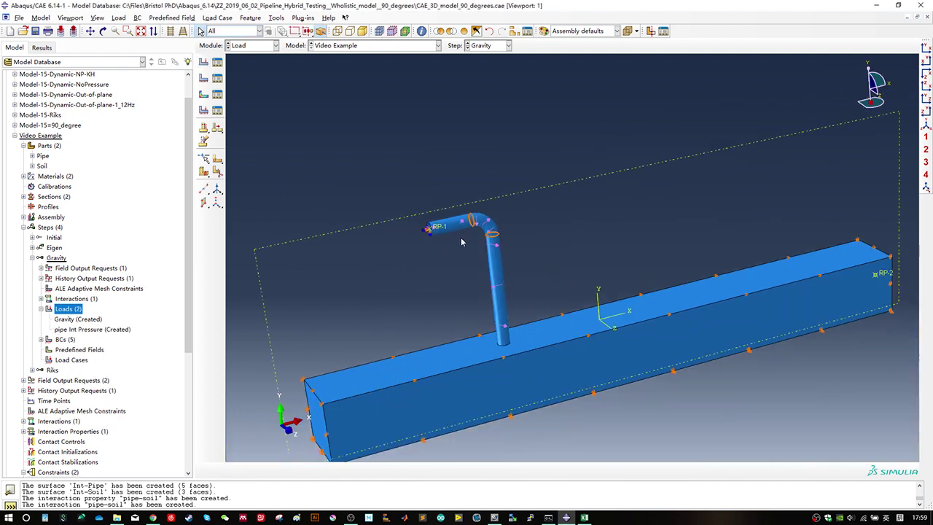
{"action": "scroll", "coordinate": [421, 303], "scroll_direction": "down", "scroll_amount": 1}
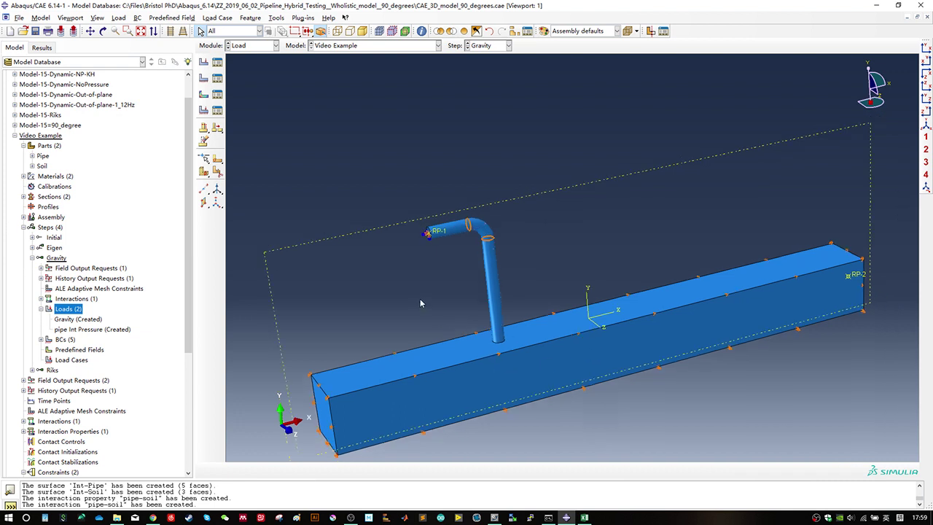
Step: Collapse the Gravity step's contents, make Riks the current step and list its boundary conditions in the model tree
{"action": "left_click", "coordinate": [40, 308]}
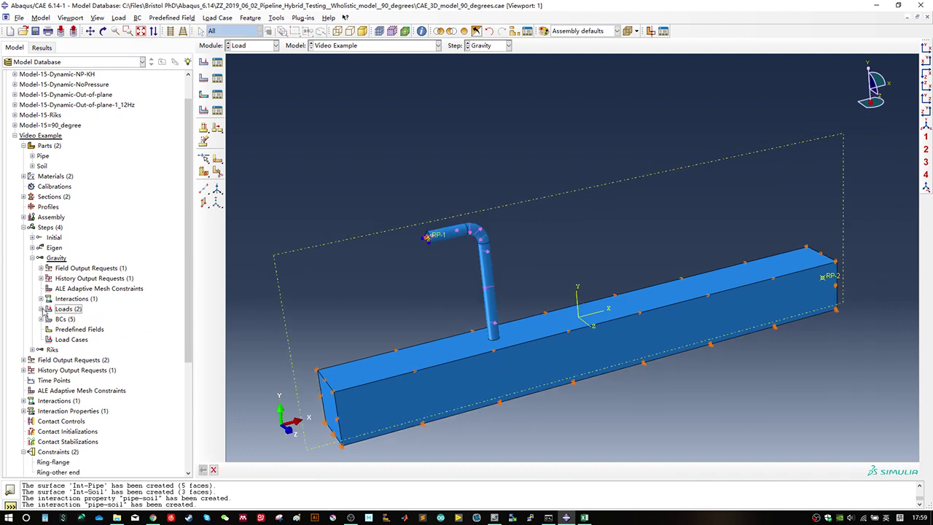
{"action": "left_click", "coordinate": [33, 257]}
{"action": "left_click", "coordinate": [32, 267]}
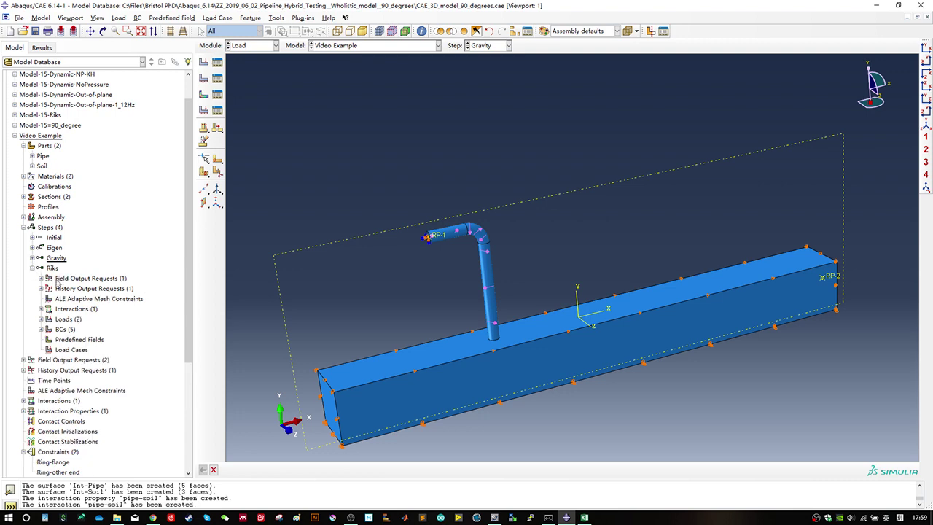
{"action": "left_click", "coordinate": [52, 268]}
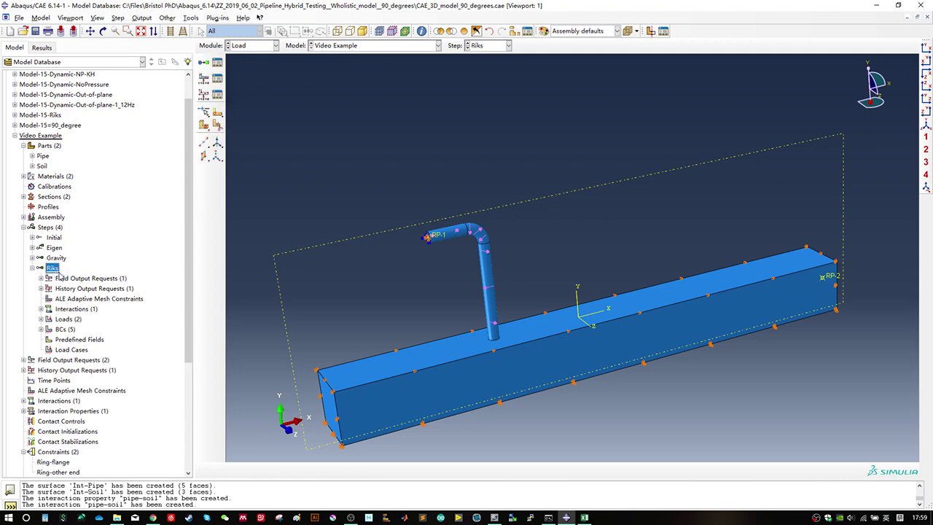
{"action": "double_click", "coordinate": [52, 268]}
{"action": "key", "text": "Escape"}
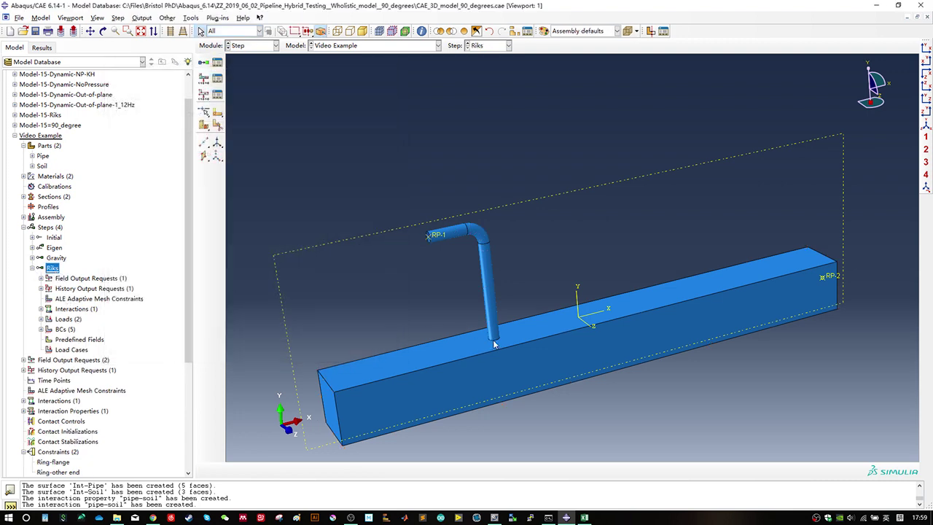
{"action": "middle_click_drag", "start_coordinate": [493, 344], "coordinate": [540, 266], "text": "ctrl+alt"}
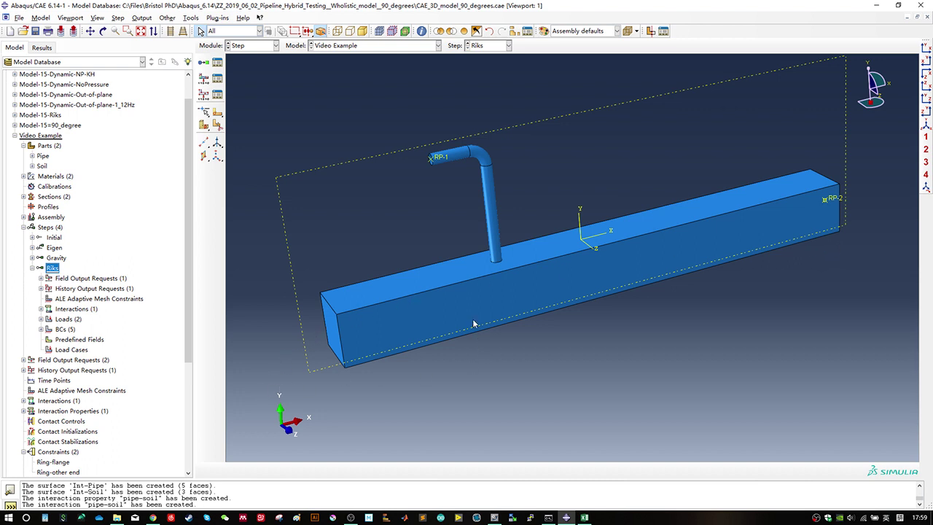
{"action": "left_click", "coordinate": [334, 338]}
{"action": "left_click", "coordinate": [41, 329]}
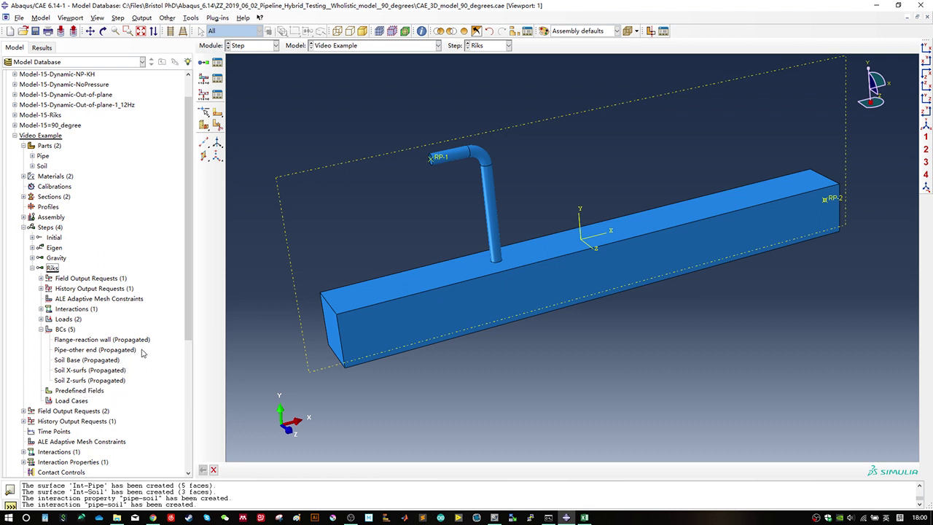
Step: Create a mechanical Displacement/Rotation boundary condition named Disp-Soil-Riks in the Riks step
{"action": "double_click", "coordinate": [65, 328]}
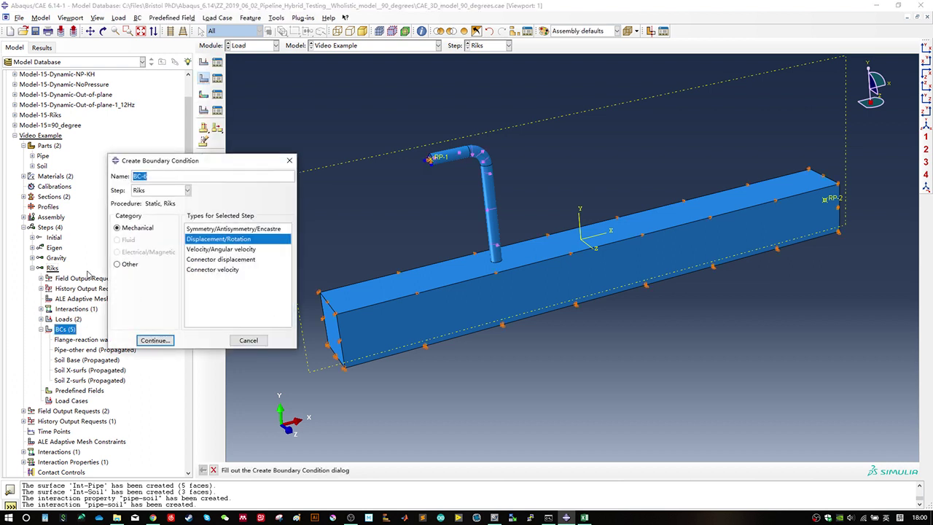
{"action": "type", "text": "Disp-Soil-Rike"}
{"action": "key", "text": "BackSpace"}
{"action": "type", "text": "ike"}
{"action": "left_click", "coordinate": [167, 195]}
{"action": "left_click", "coordinate": [167, 195]}
{"action": "left_click", "coordinate": [210, 243]}
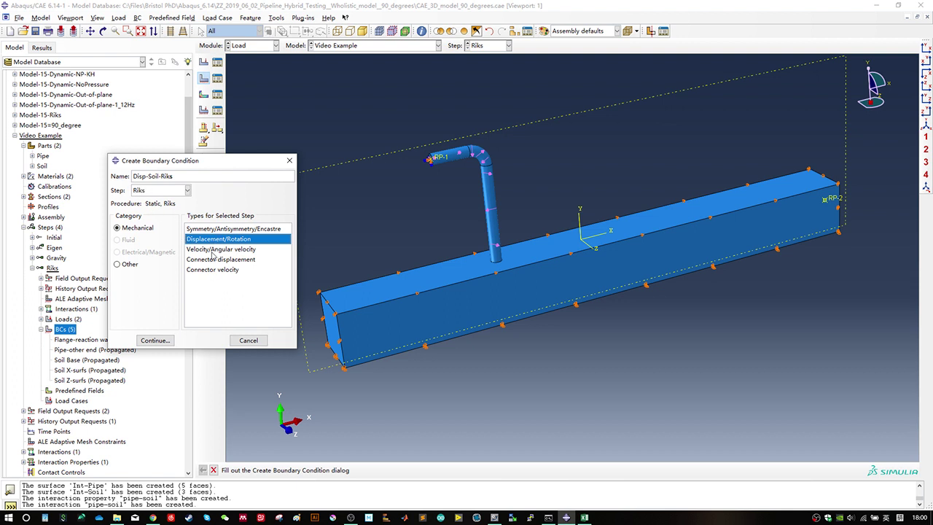
{"action": "left_click", "coordinate": [173, 337]}
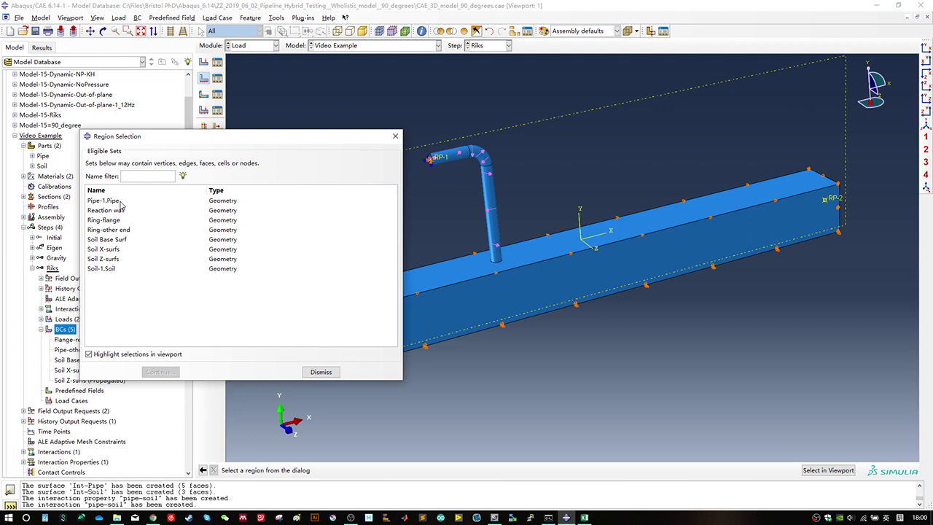
Step: Apply the Disp-Soil-Riks boundary condition to the existing set Soil-1.Soil
{"action": "left_click", "coordinate": [110, 269]}
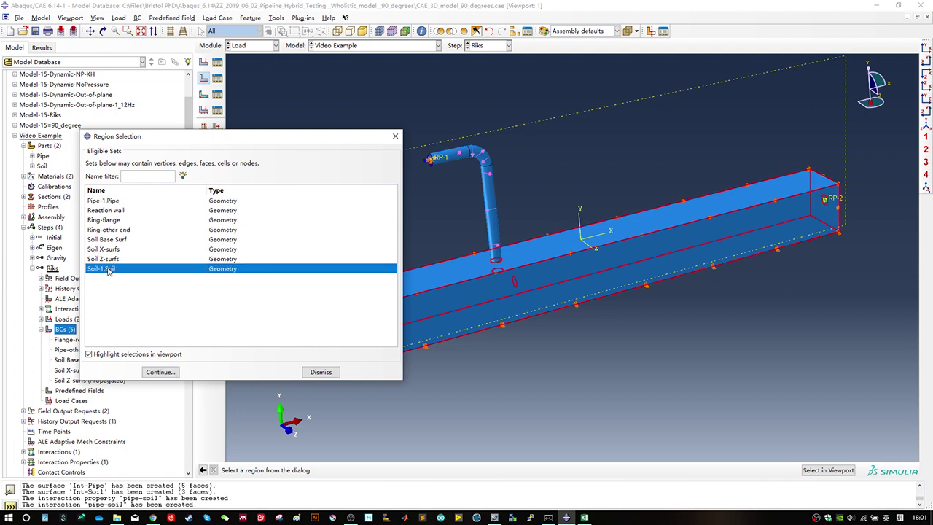
{"action": "left_click_drag", "start_coordinate": [248, 144], "coordinate": [173, 91]}
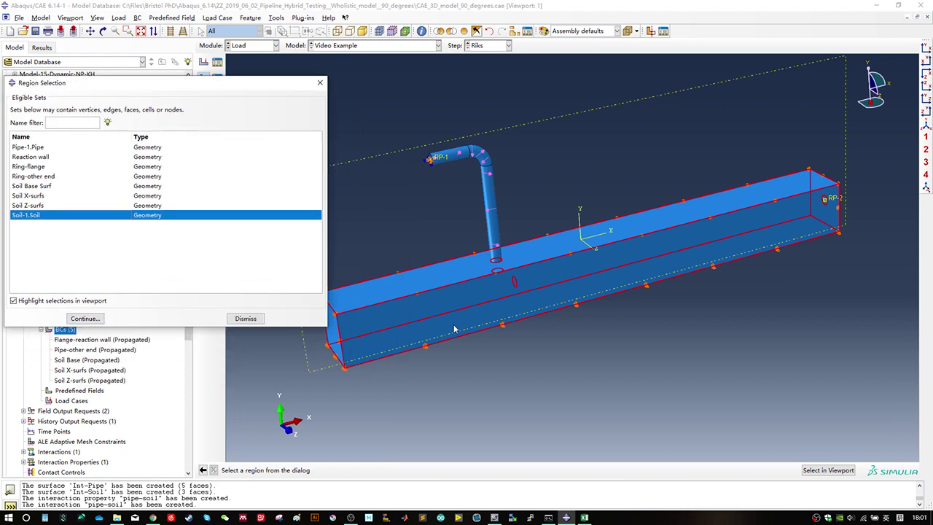
{"action": "left_click_drag", "start_coordinate": [455, 330], "coordinate": [540, 332], "text": "ctrl+alt"}
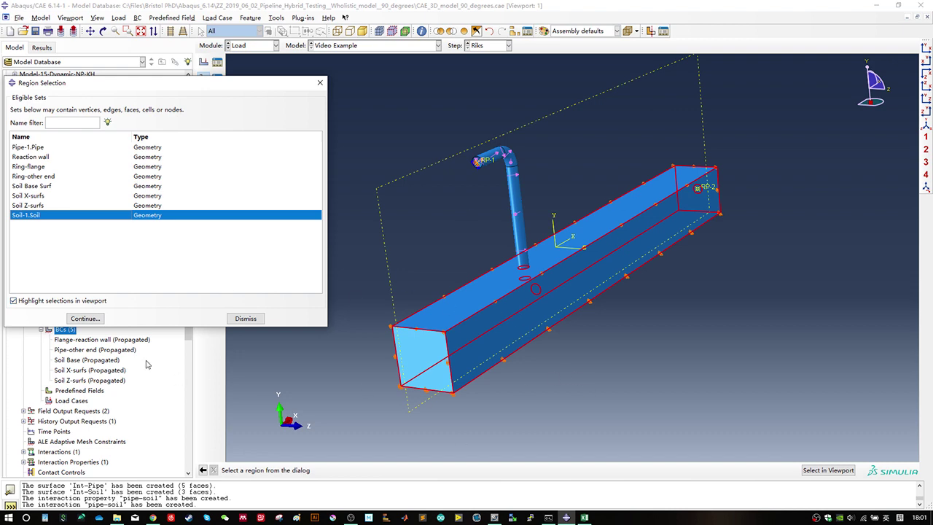
{"action": "left_click", "coordinate": [84, 318]}
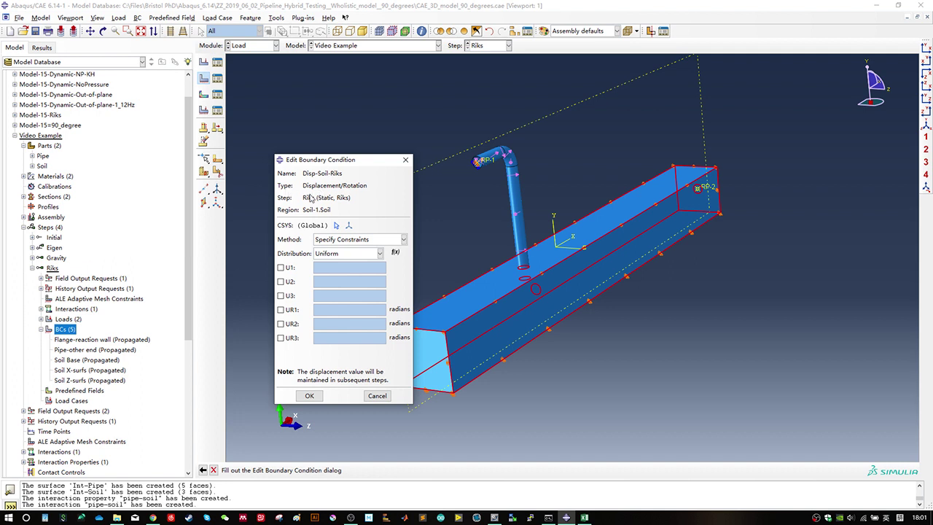
Step: Prescribe a uniform U1 displacement of -0.3 with Specify Constraints, accept it and inspect the arrows on the soil block
{"action": "left_click", "coordinate": [338, 242]}
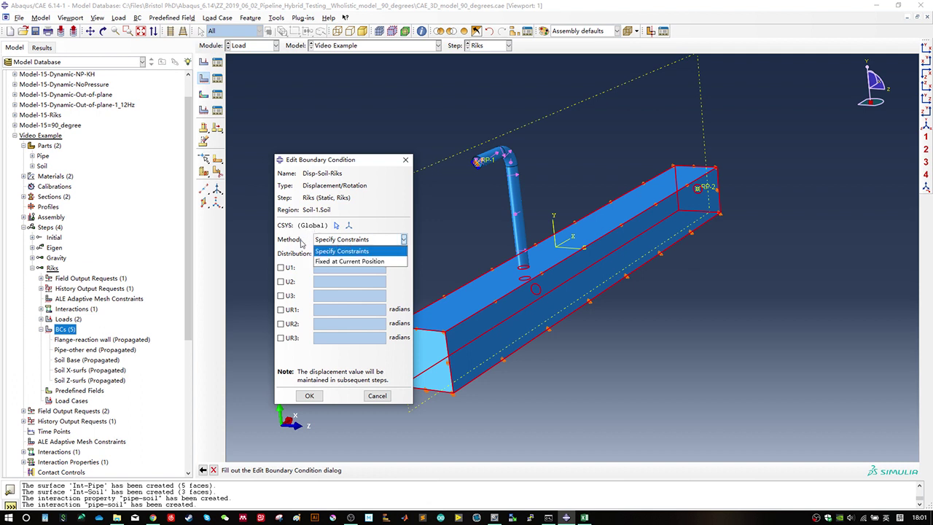
{"action": "left_click", "coordinate": [333, 253]}
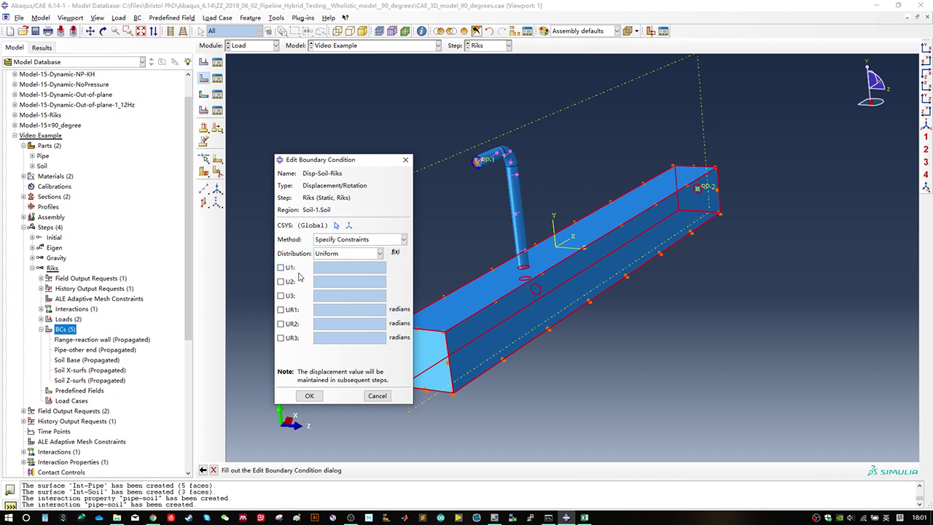
{"action": "left_click", "coordinate": [290, 270]}
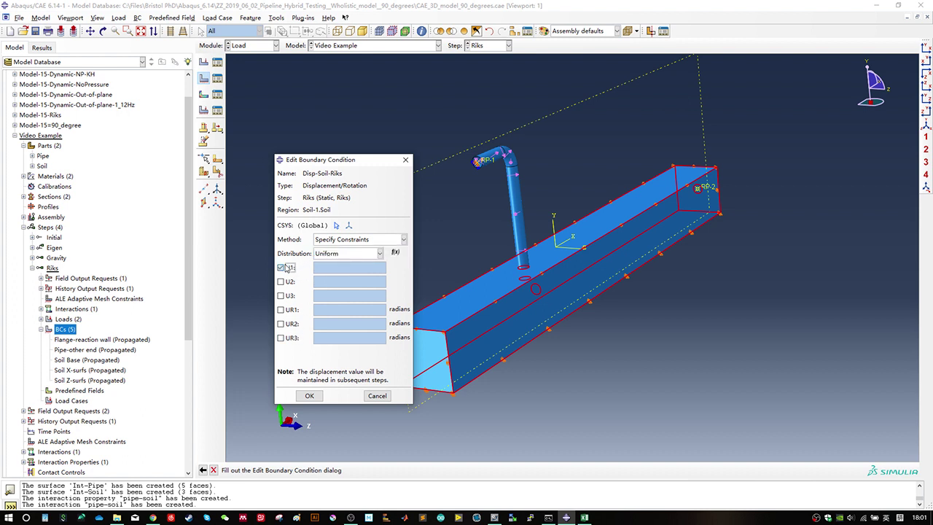
{"action": "left_click", "coordinate": [338, 267]}
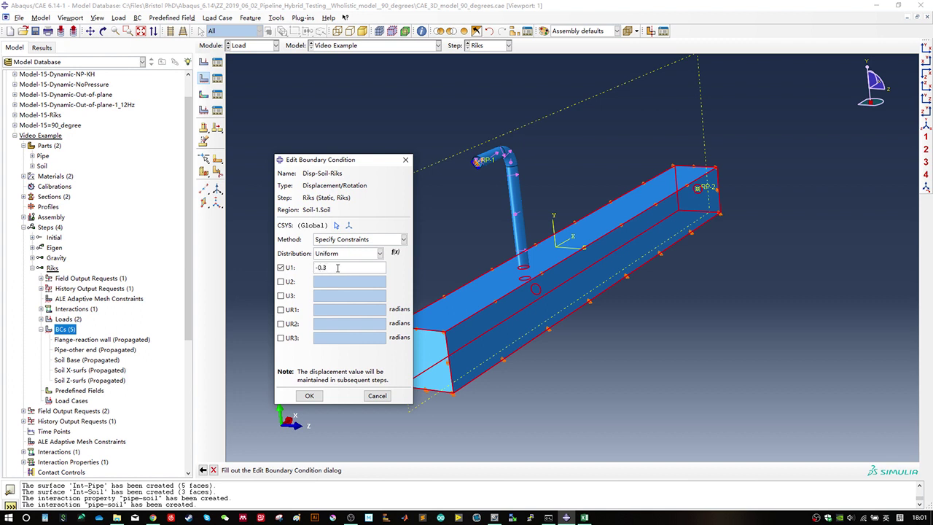
{"action": "left_click_drag", "start_coordinate": [360, 160], "coordinate": [373, 127]}
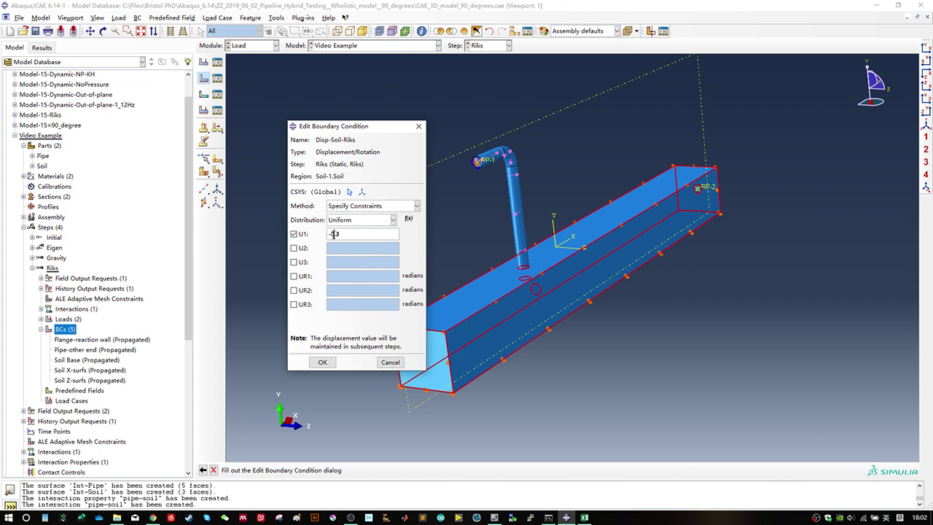
{"action": "left_click", "coordinate": [322, 362]}
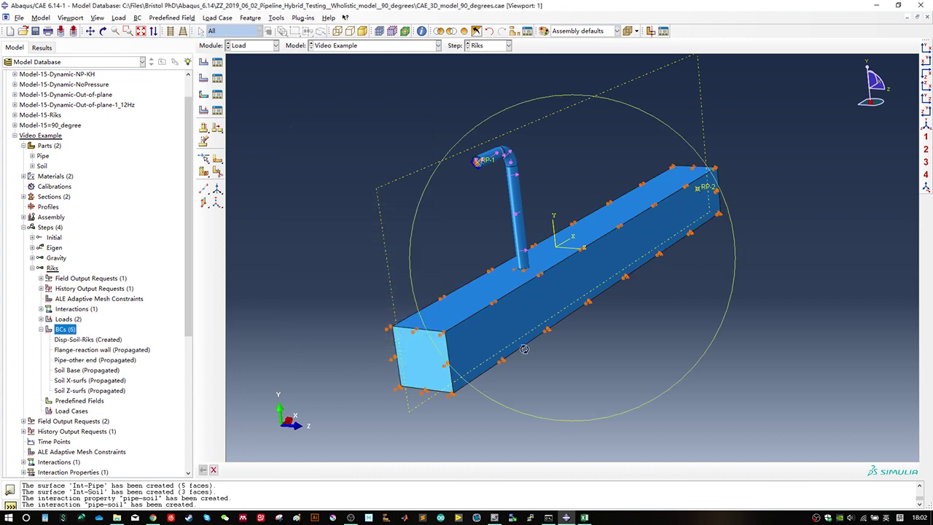
{"action": "left_click_drag", "start_coordinate": [525, 349], "coordinate": [451, 352], "text": "ctrl+alt"}
{"action": "scroll", "coordinate": [345, 340], "scroll_direction": "down", "scroll_amount": 6}
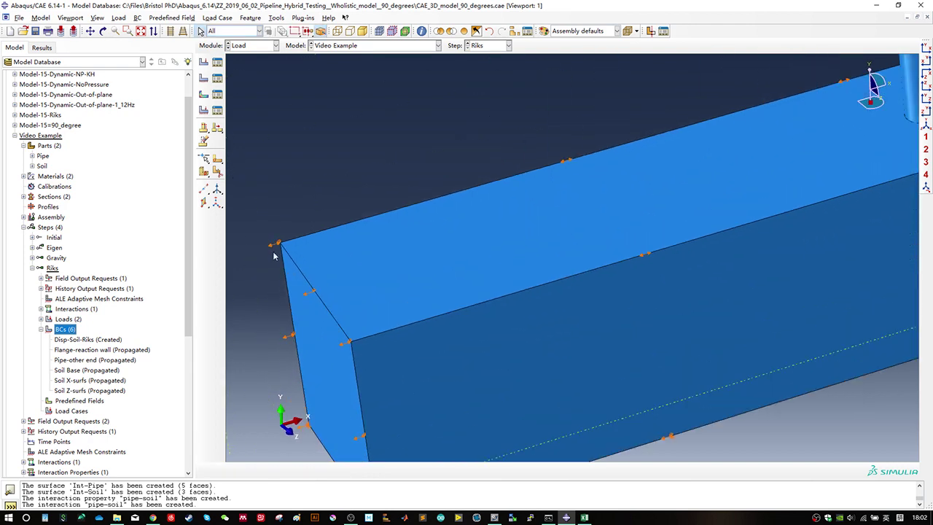
{"action": "scroll", "coordinate": [445, 338], "scroll_direction": "up", "scroll_amount": 6}
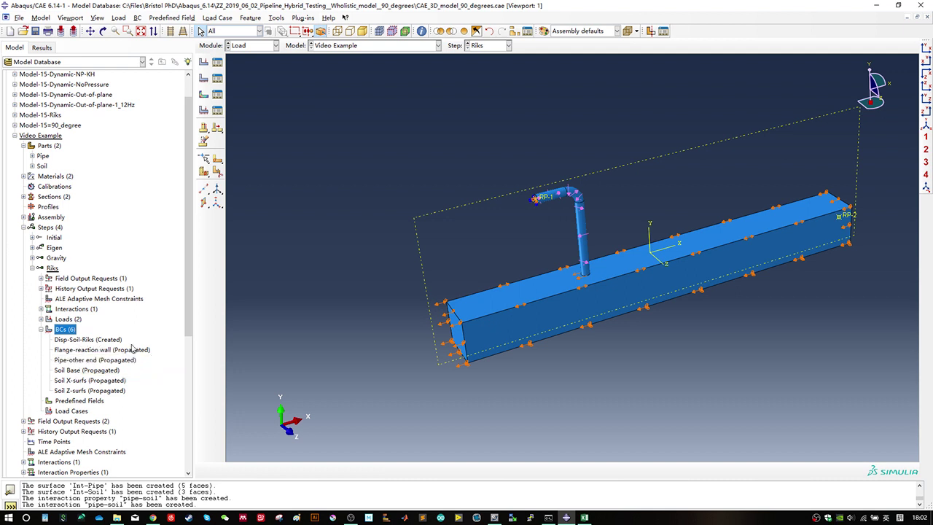
Step: Release the U1 constraint of the Soil Base boundary condition in the Riks step, leaving U2 and U3 fixed
{"action": "double_click", "coordinate": [84, 370]}
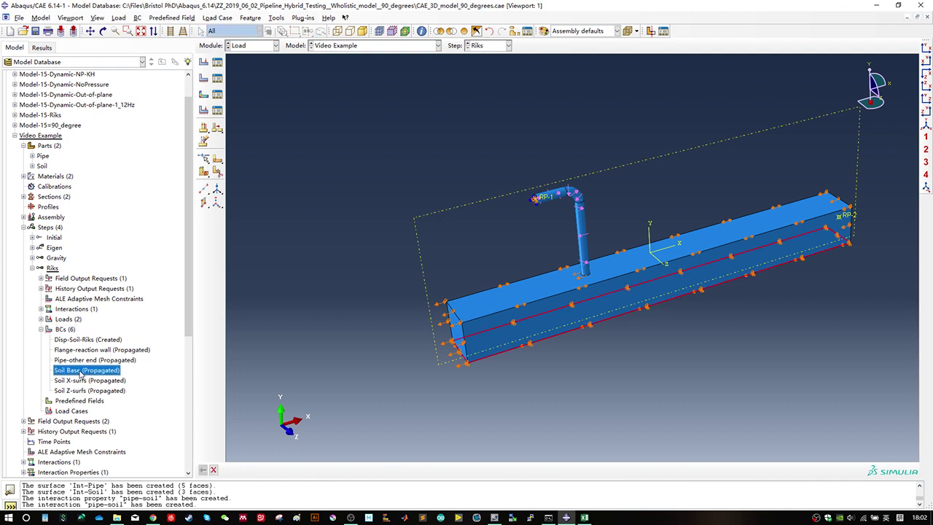
{"action": "left_click_drag", "start_coordinate": [378, 129], "coordinate": [336, 149]}
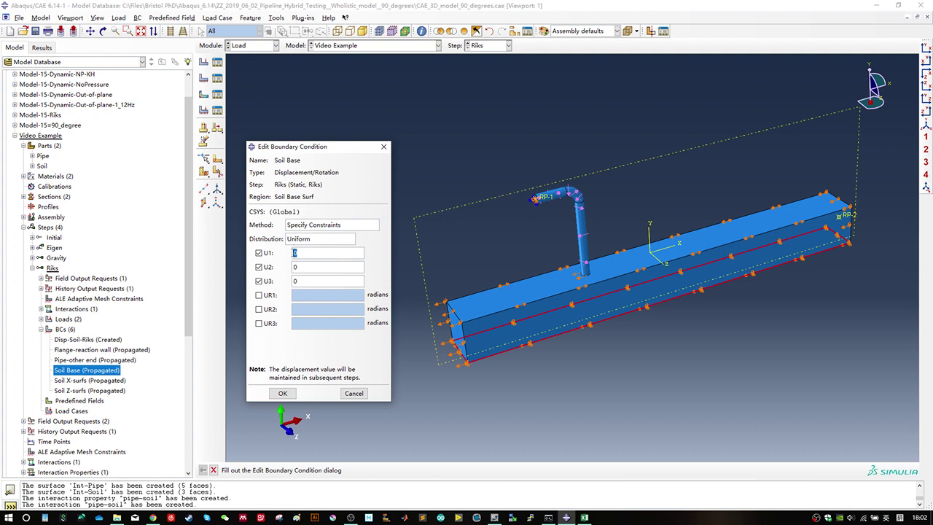
{"action": "left_click", "coordinate": [260, 253]}
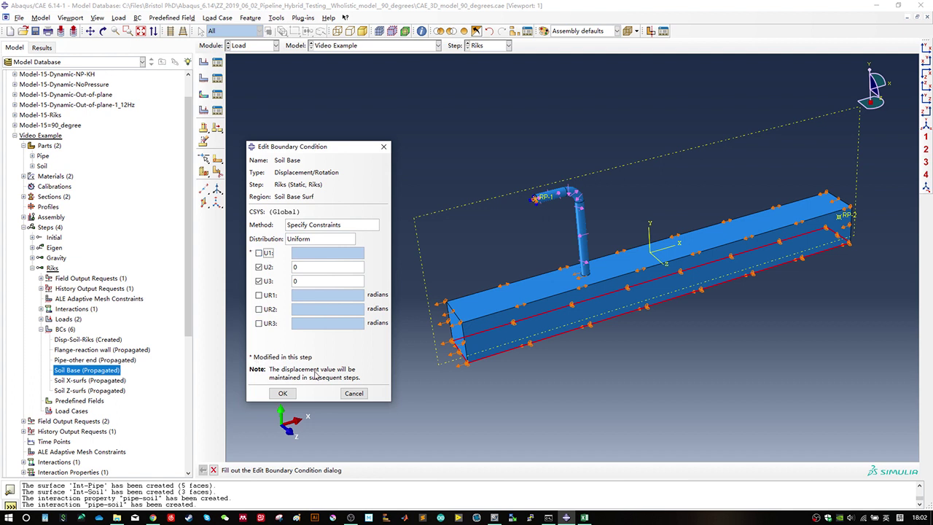
{"action": "left_click", "coordinate": [283, 393]}
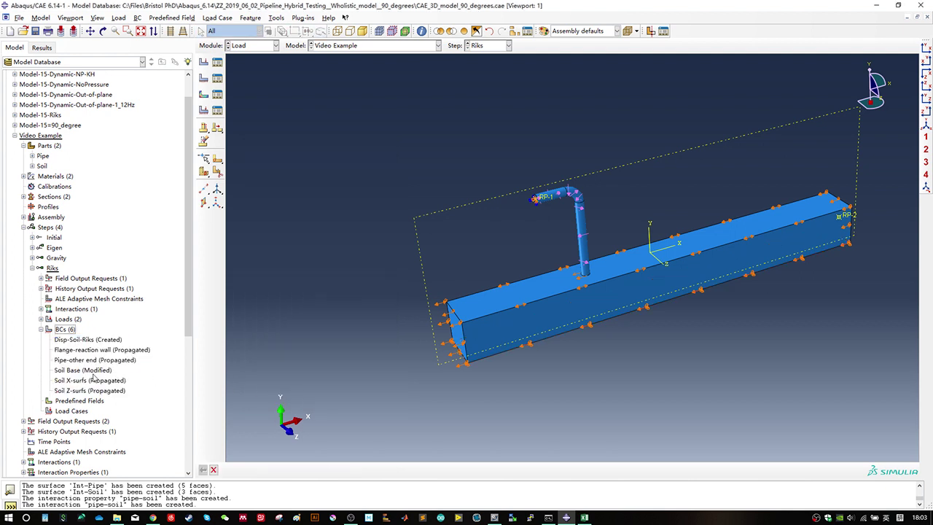
Step: Review which directions the Soil X-surfs and Soil Z-surfs boundary conditions constrain in the Riks step
{"action": "double_click", "coordinate": [89, 380]}
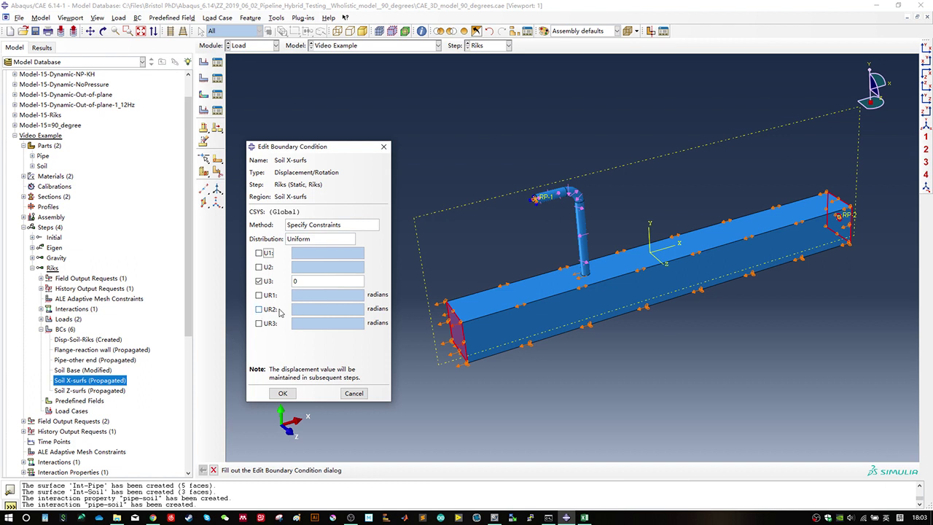
{"action": "left_click", "coordinate": [283, 393]}
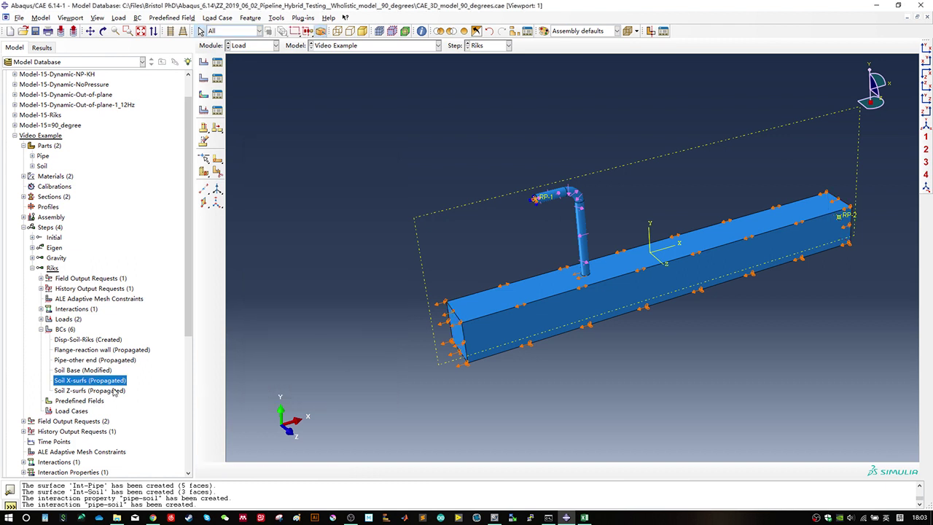
{"action": "double_click", "coordinate": [113, 391]}
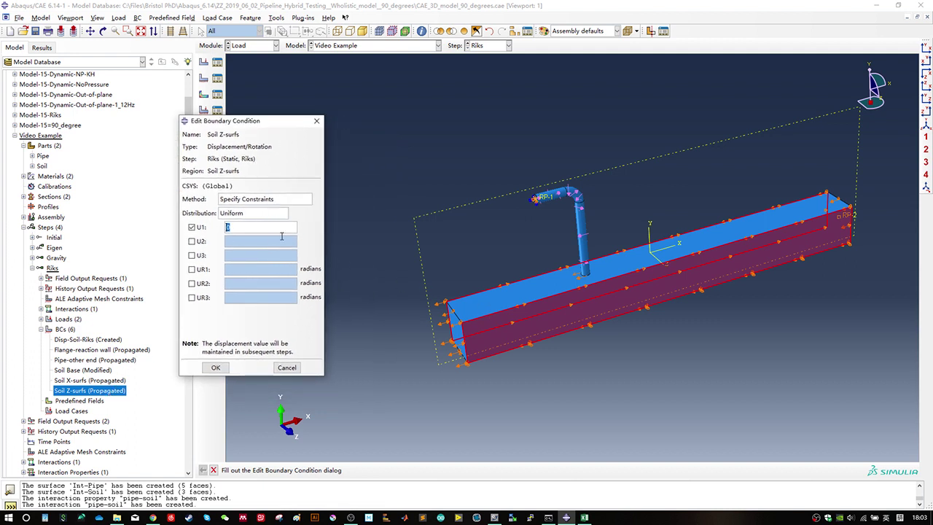
{"action": "left_click", "coordinate": [216, 367]}
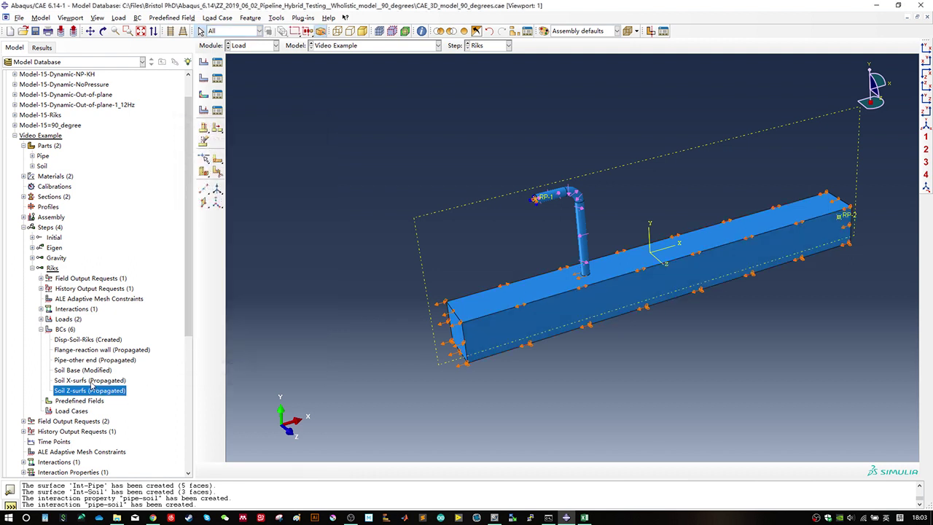
{"action": "left_click", "coordinate": [90, 383]}
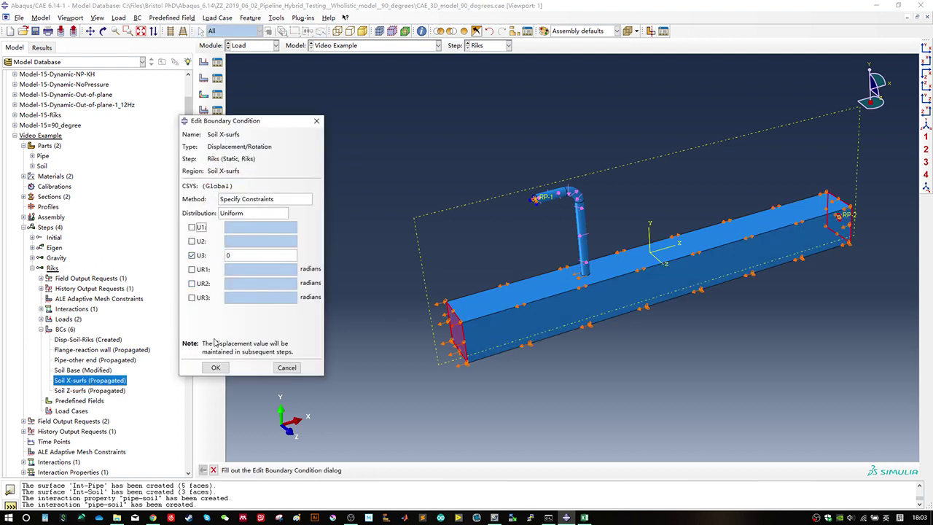
{"action": "left_click", "coordinate": [216, 368]}
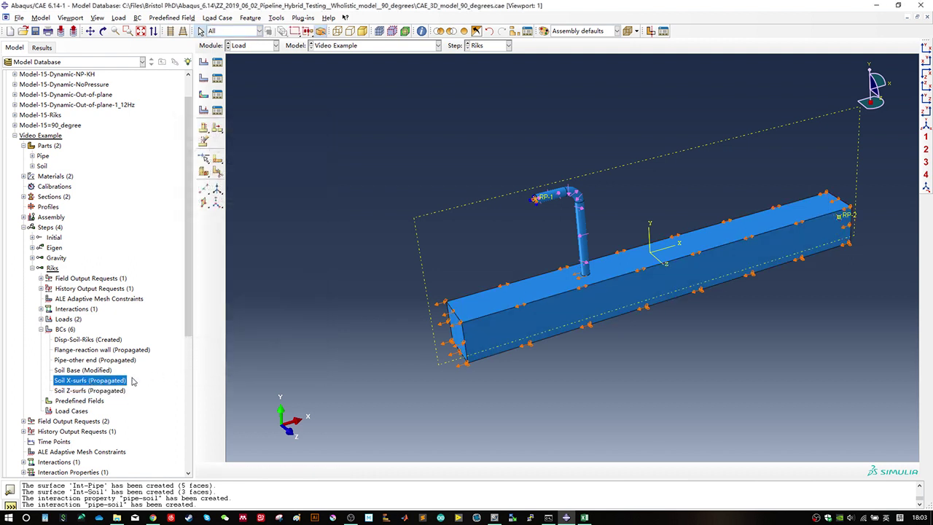
{"action": "double_click", "coordinate": [90, 390]}
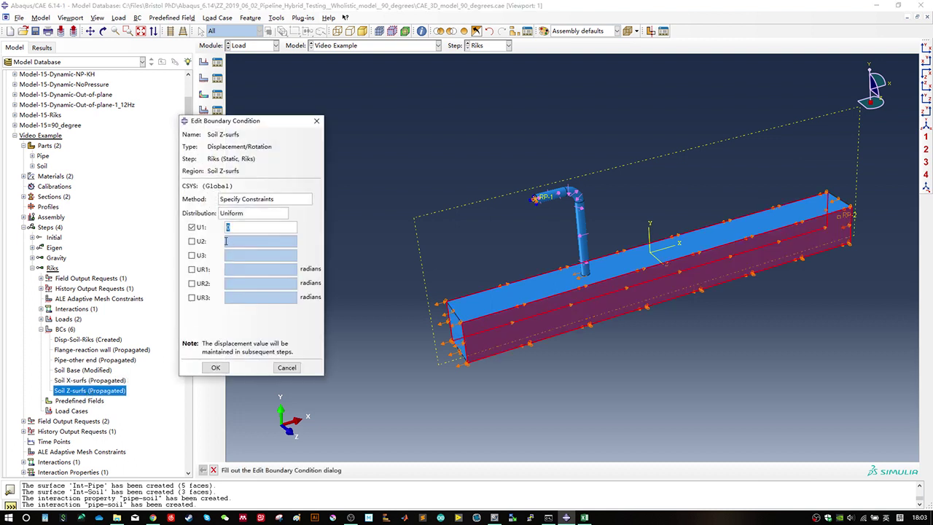
{"action": "left_click", "coordinate": [194, 228]}
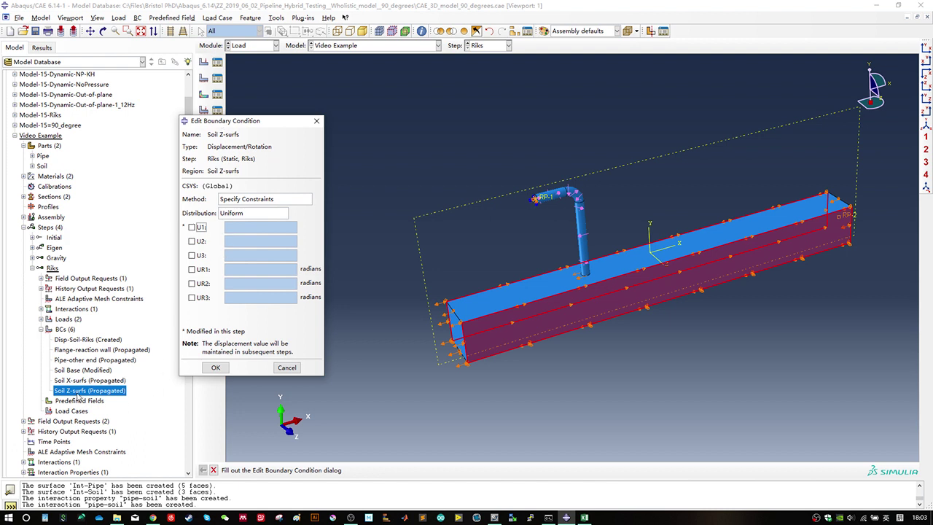
{"action": "left_click", "coordinate": [220, 370]}
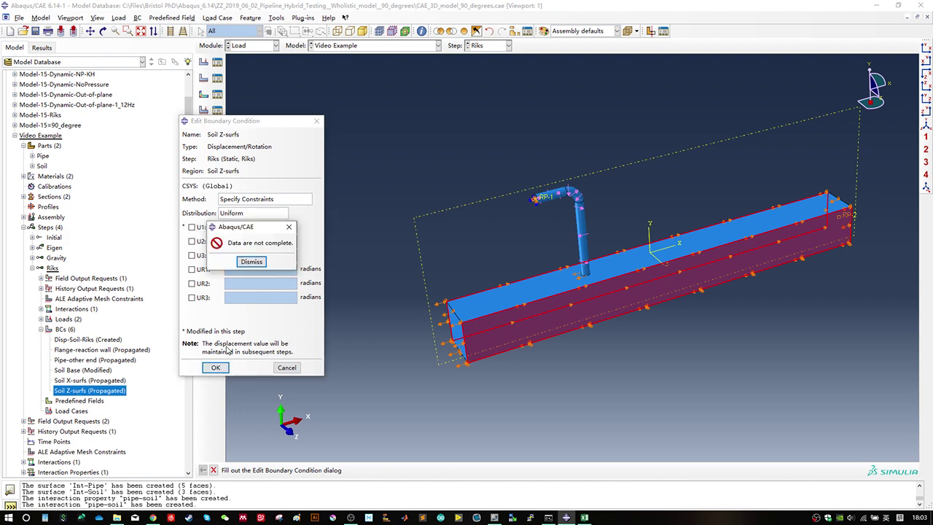
{"action": "left_click", "coordinate": [250, 261]}
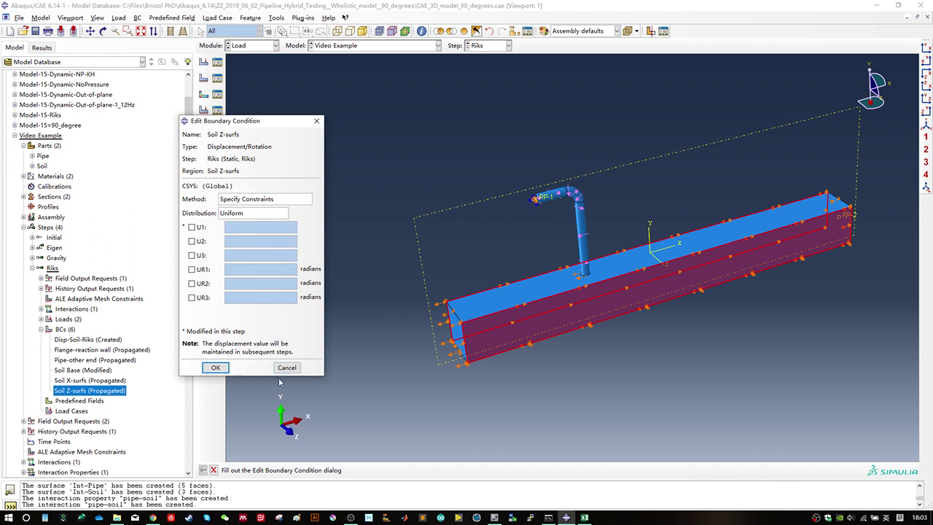
{"action": "left_click", "coordinate": [285, 368]}
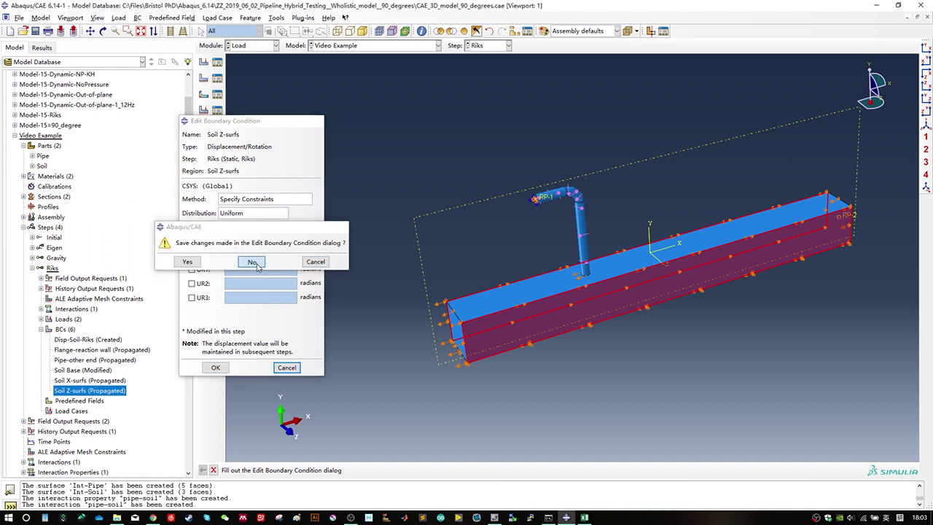
{"action": "left_click", "coordinate": [255, 263]}
Step: Deactivate the Soil Z-surfs boundary condition in the Riks step
{"action": "right_click", "coordinate": [107, 393]}
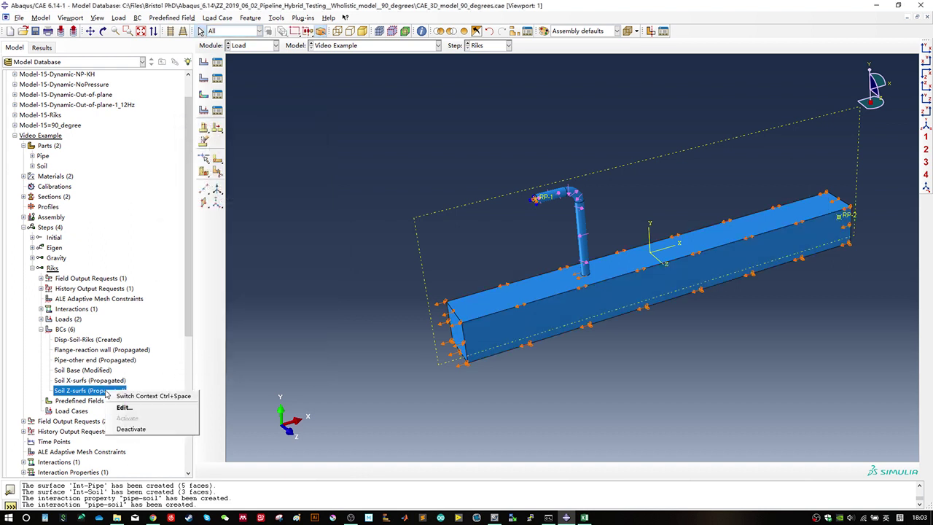
{"action": "left_click", "coordinate": [131, 428]}
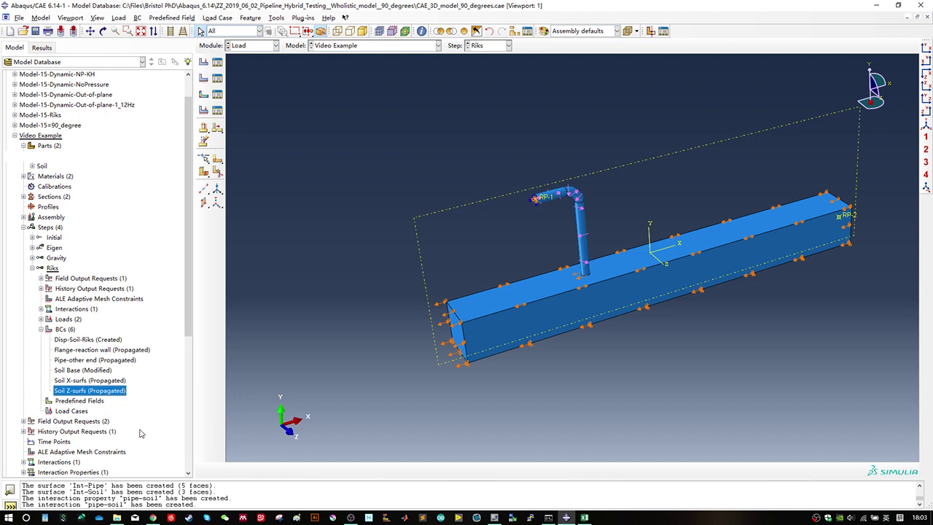
{"action": "left_click", "coordinate": [99, 392]}
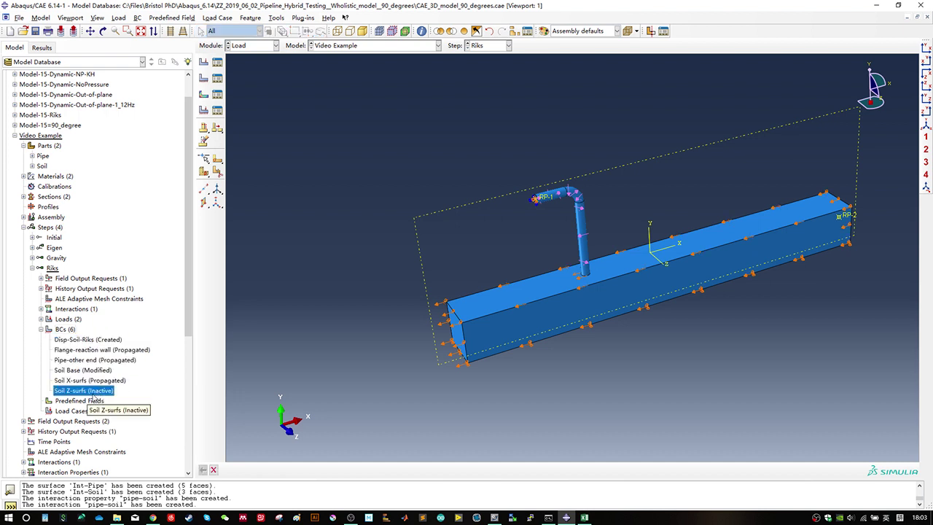
{"action": "left_click", "coordinate": [144, 400]}
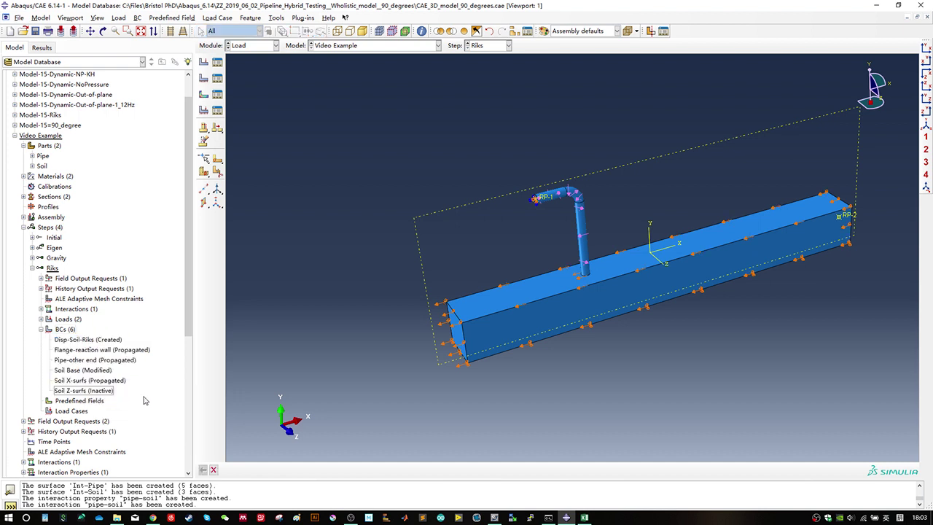
Step: Check the Disp-Soil-Riks and Flange-reaction wall boundary conditions, and set U1 of Pipe-other end to -0.3 in the Riks step
{"action": "double_click", "coordinate": [90, 340]}
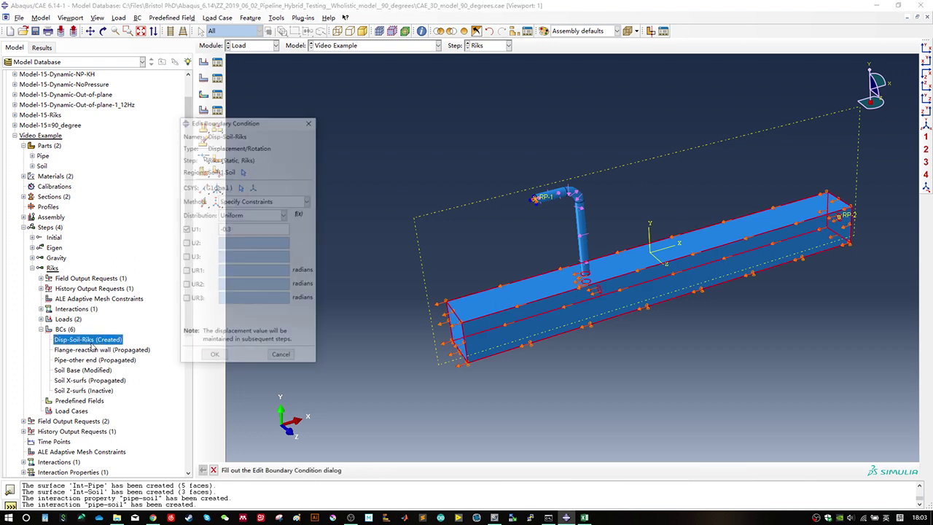
{"action": "key", "text": "Escape"}
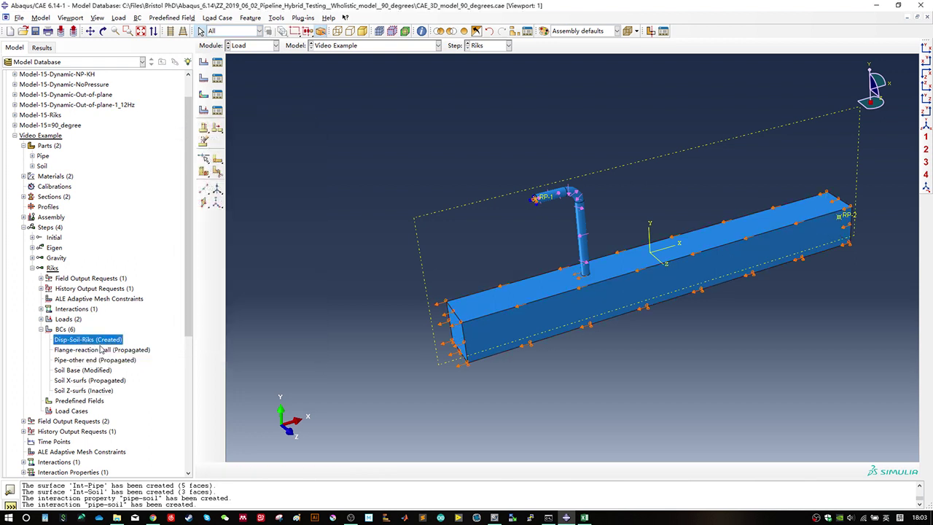
{"action": "double_click", "coordinate": [104, 351]}
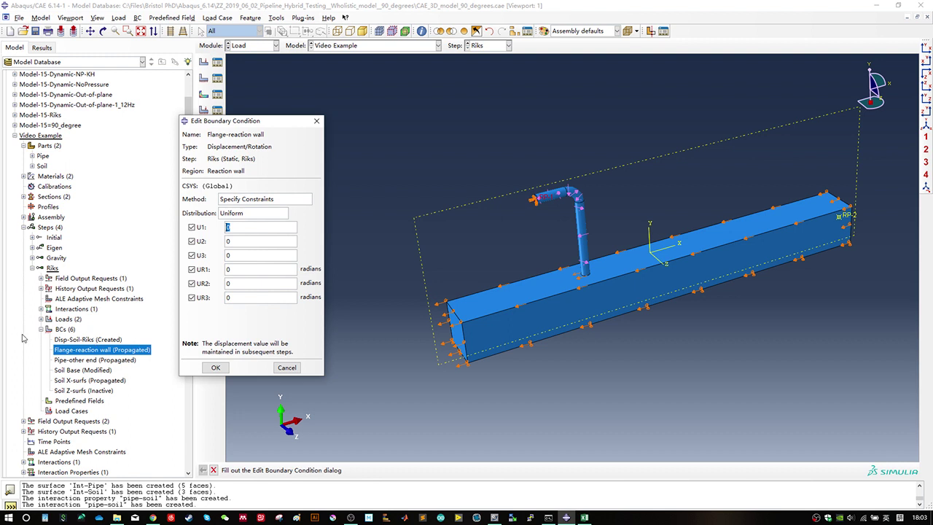
{"action": "key", "text": "Escape"}
{"action": "double_click", "coordinate": [94, 360]}
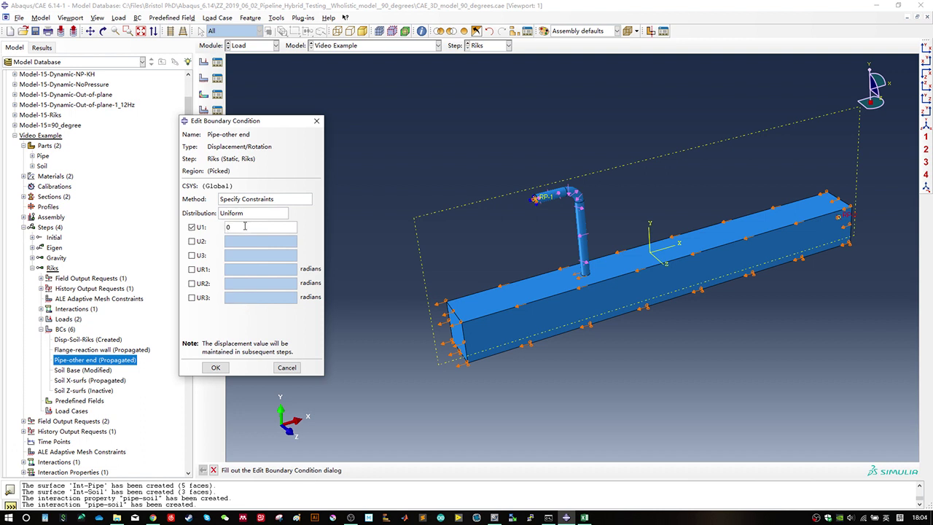
{"action": "type", "text": "-0.3"}
{"action": "left_click", "coordinate": [217, 368]}
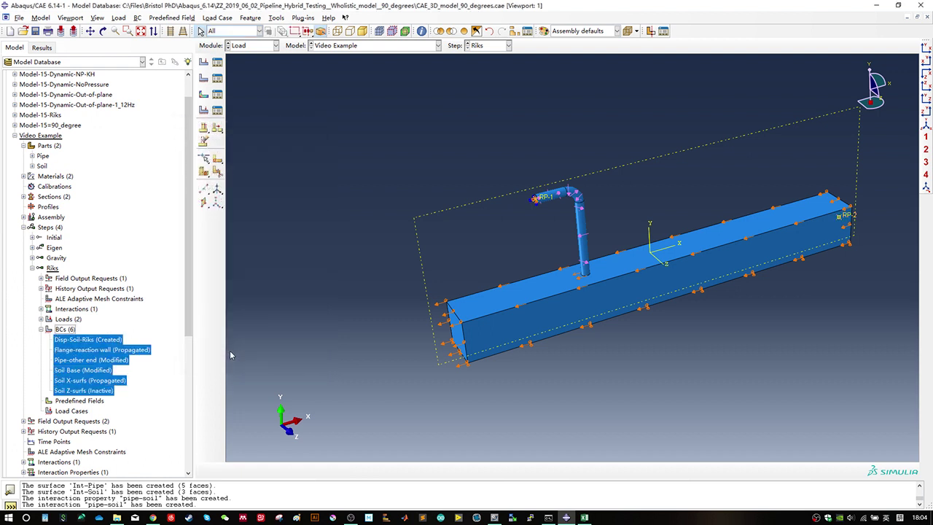
Step: Review the constrained directions of the Soil Base and Soil X-surfs boundary conditions in the Riks step
{"action": "double_click", "coordinate": [82, 369]}
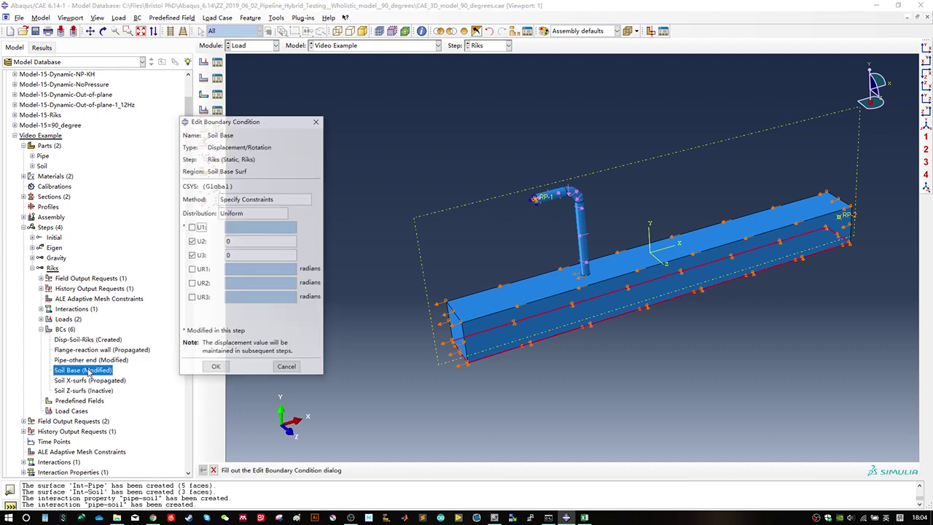
{"action": "left_click", "coordinate": [216, 367]}
{"action": "double_click", "coordinate": [90, 380]}
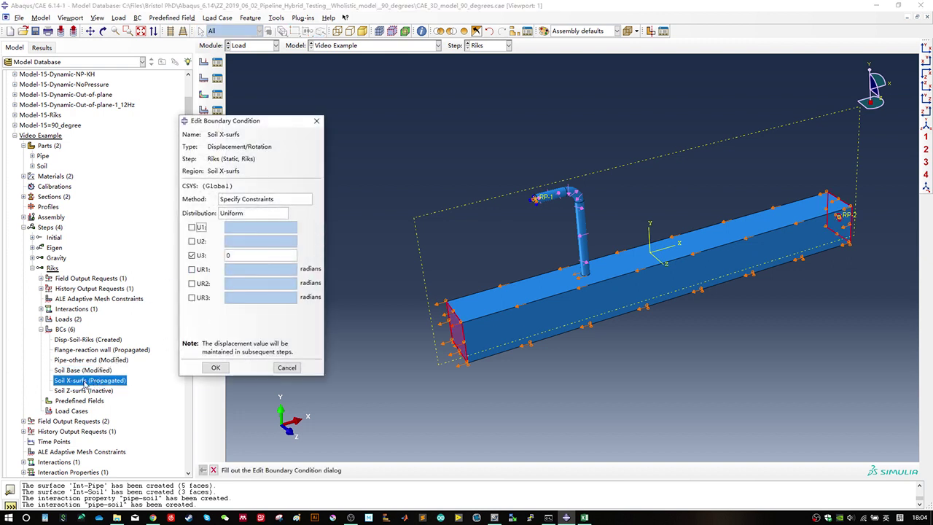
{"action": "left_click", "coordinate": [216, 367]}
{"action": "left_click", "coordinate": [83, 390]}
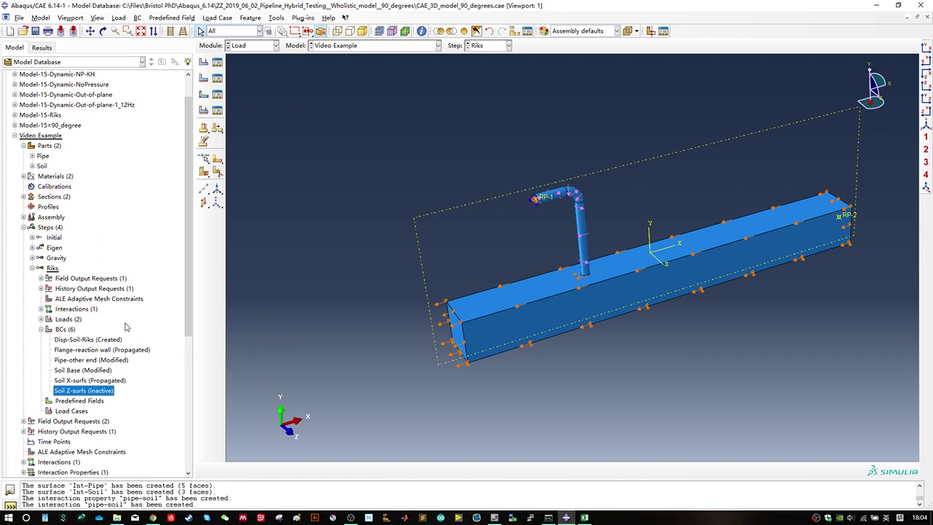
Step: Examine which field output requests apply in the Eigen, Gravity and Riks steps, and collapse the step entries in the model tree
{"action": "scroll", "coordinate": [125, 328], "scroll_direction": "down", "scroll_amount": 2}
{"action": "scroll", "coordinate": [125, 328], "scroll_direction": "down", "scroll_amount": 1}
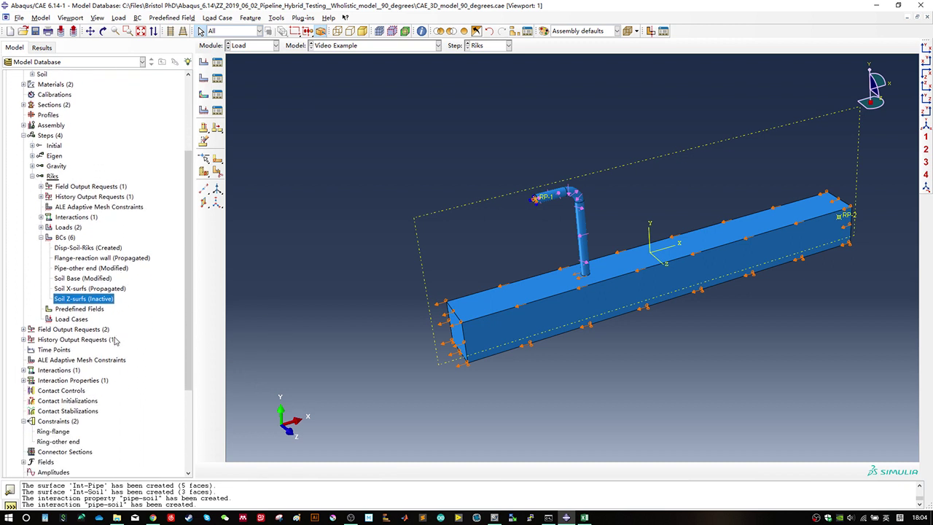
{"action": "scroll", "coordinate": [72, 334], "scroll_direction": "down", "scroll_amount": 1}
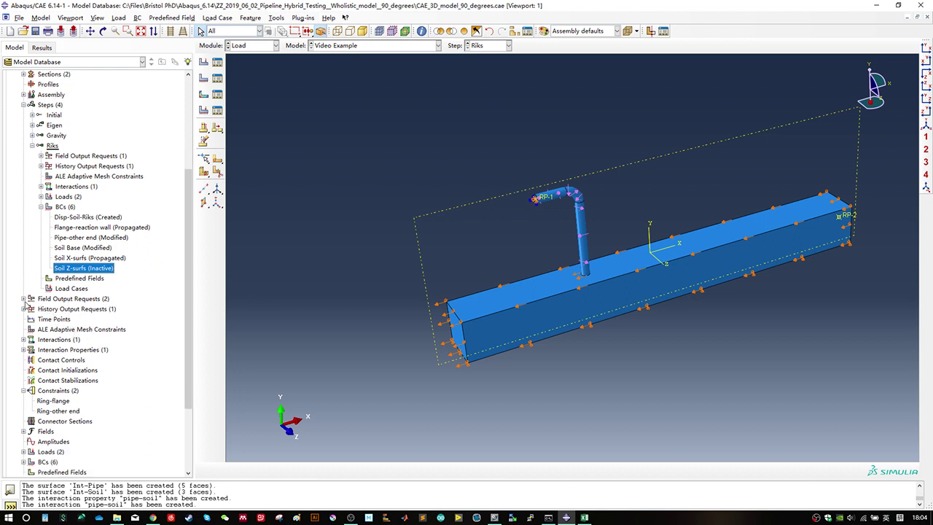
{"action": "left_click", "coordinate": [24, 298]}
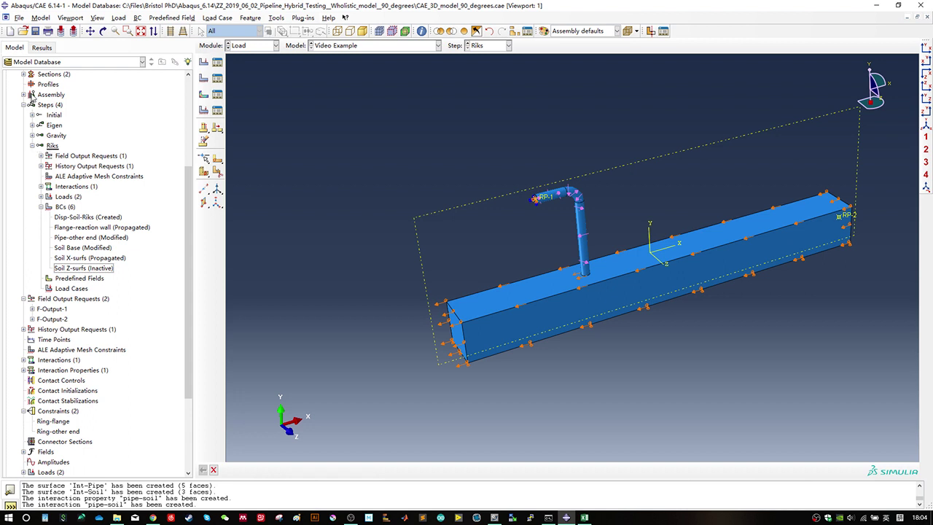
{"action": "left_click", "coordinate": [41, 156]}
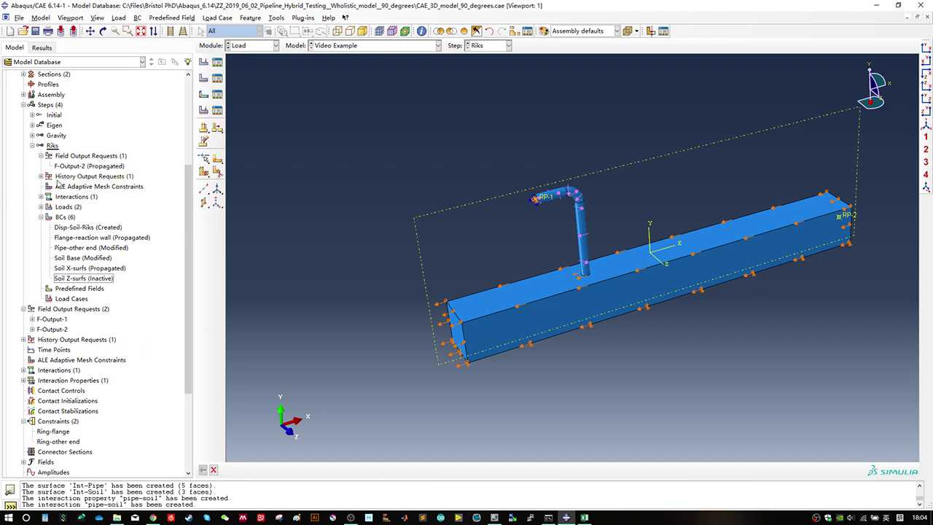
{"action": "left_click", "coordinate": [32, 116]}
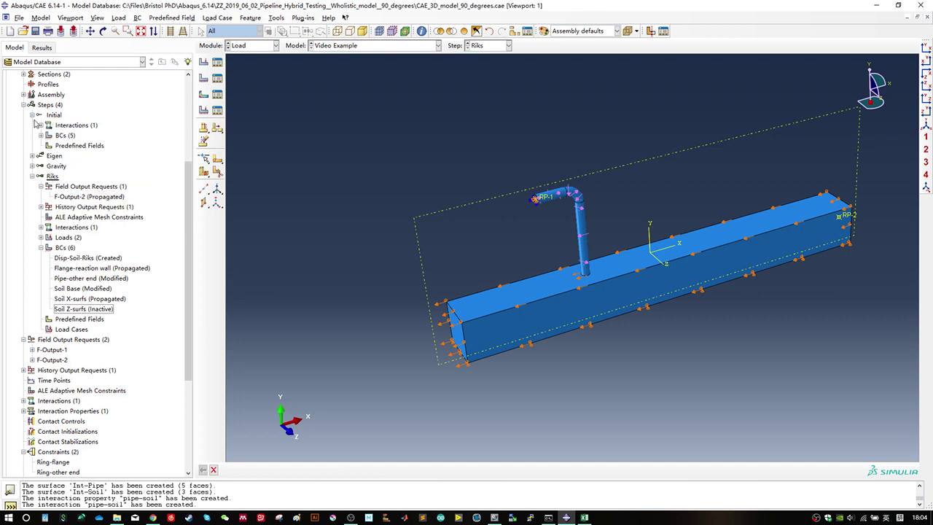
{"action": "left_click", "coordinate": [41, 125]}
{"action": "left_click", "coordinate": [40, 126]}
{"action": "left_click", "coordinate": [32, 156]}
{"action": "left_click", "coordinate": [41, 166]}
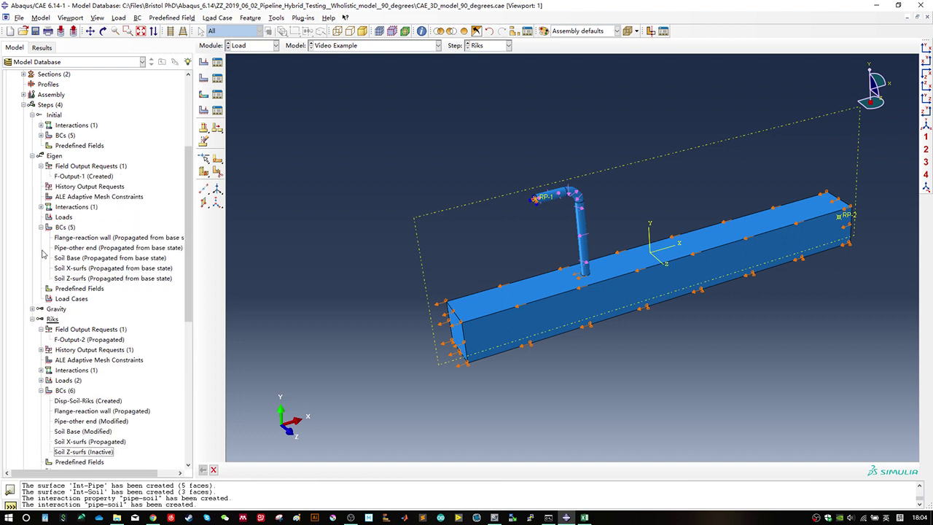
{"action": "left_click", "coordinate": [32, 309]}
{"action": "left_click", "coordinate": [41, 319]}
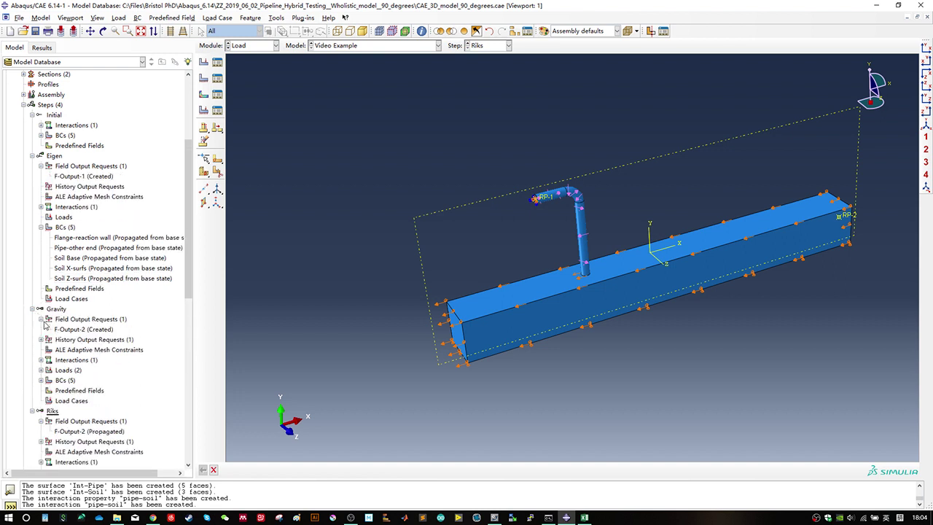
{"action": "scroll", "coordinate": [65, 306], "scroll_direction": "down", "scroll_amount": 4}
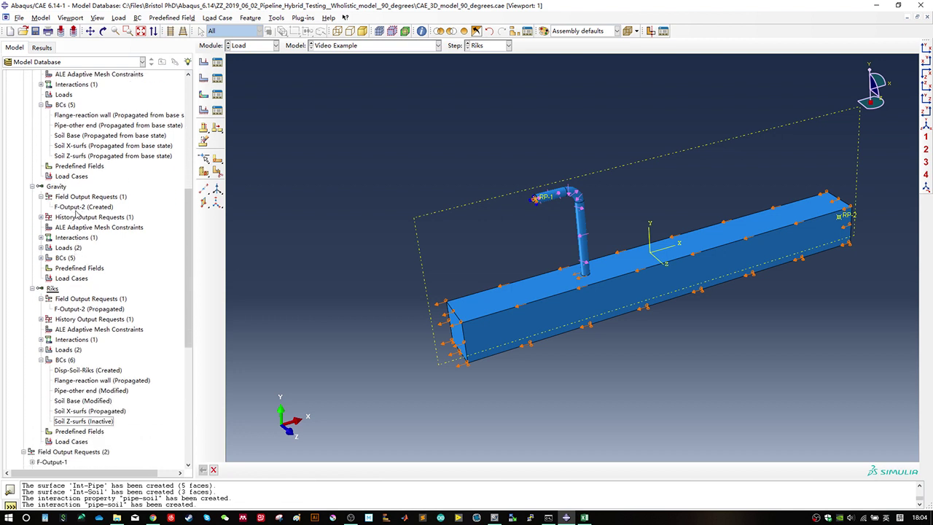
{"action": "left_click", "coordinate": [82, 308]}
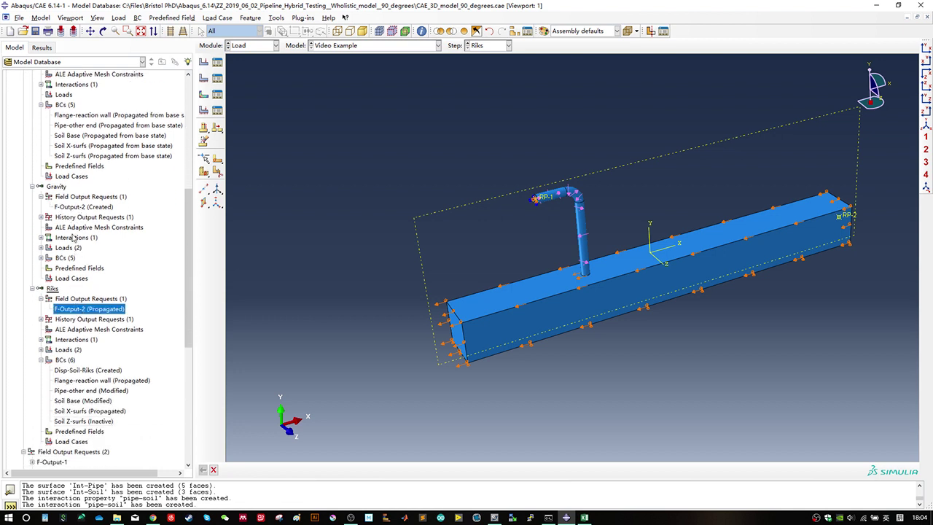
{"action": "left_click", "coordinate": [73, 207]}
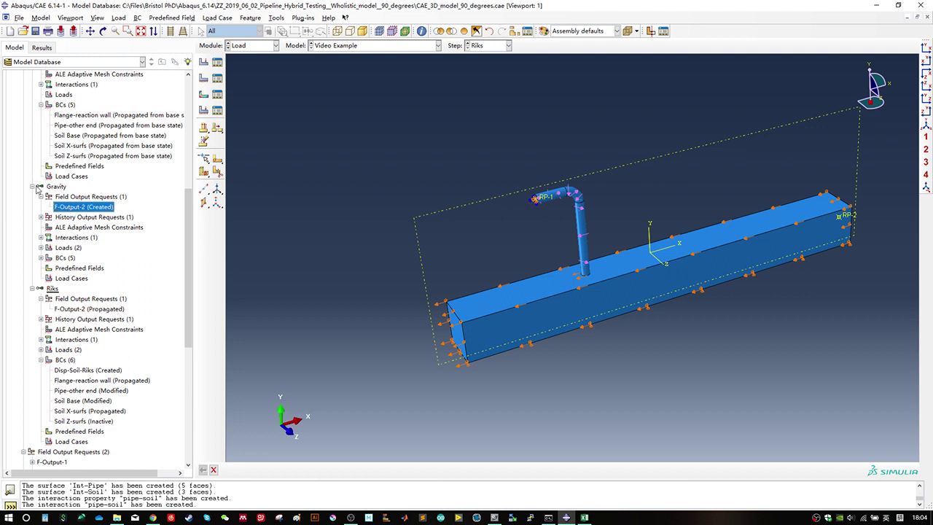
{"action": "left_click", "coordinate": [32, 289]}
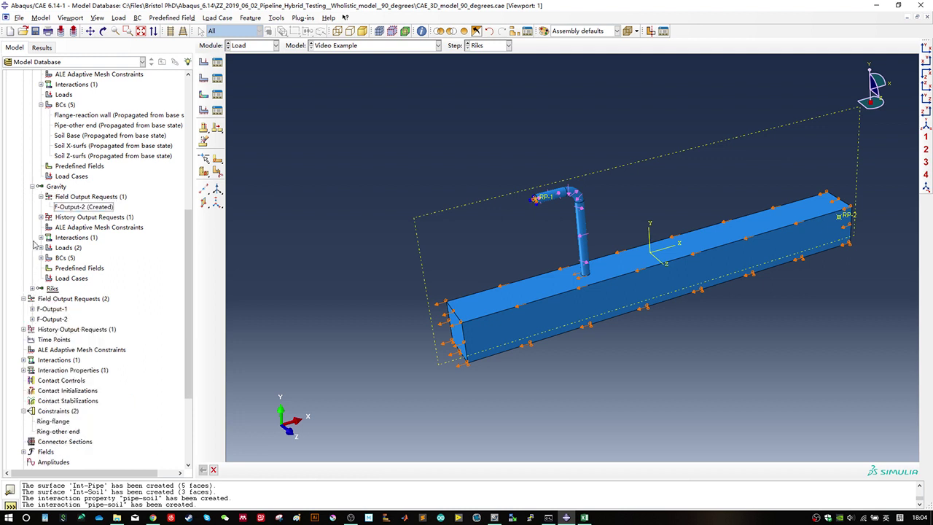
{"action": "left_click", "coordinate": [32, 187]}
{"action": "scroll", "coordinate": [36, 200], "scroll_direction": "up", "scroll_amount": 5}
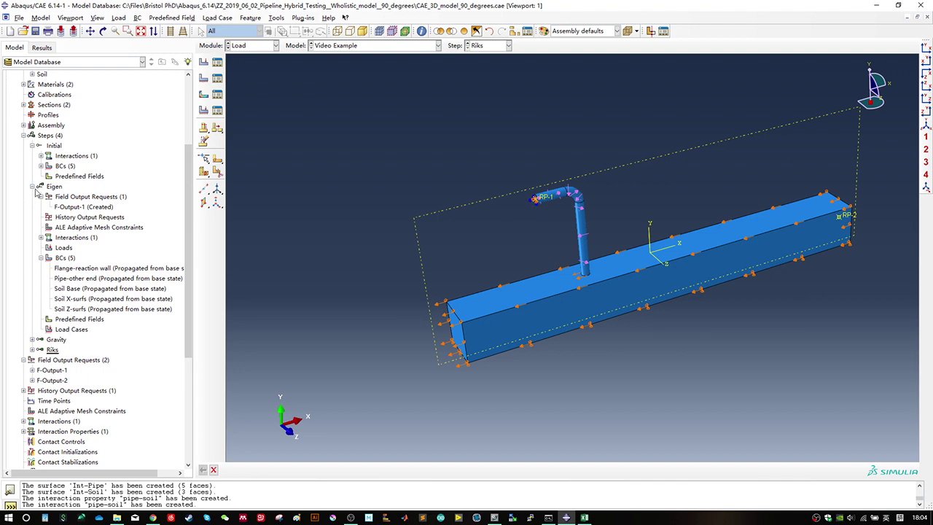
{"action": "left_click", "coordinate": [32, 186]}
{"action": "left_click", "coordinate": [32, 145]}
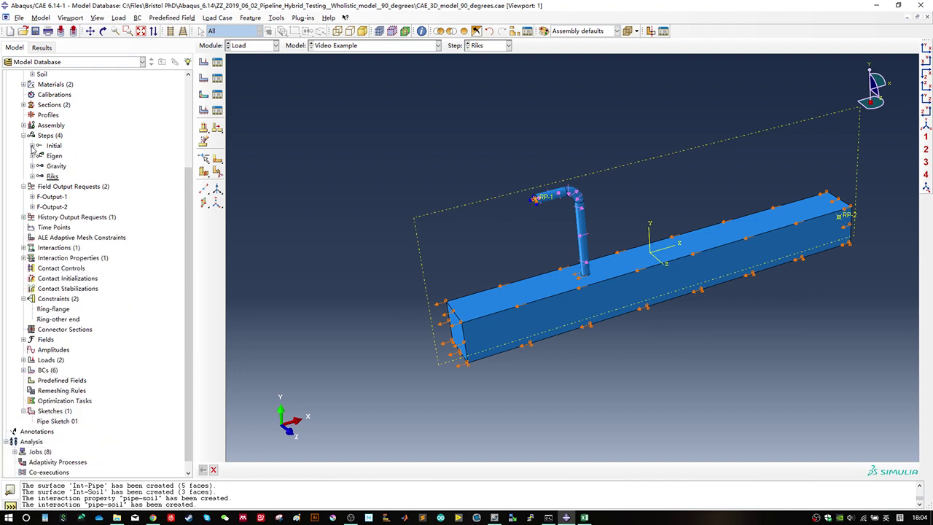
Step: Add contact status (CSTATUS) to the output variables of field output request F-Output-2, enlarging its dialog to browse the variables
{"action": "double_click", "coordinate": [52, 208]}
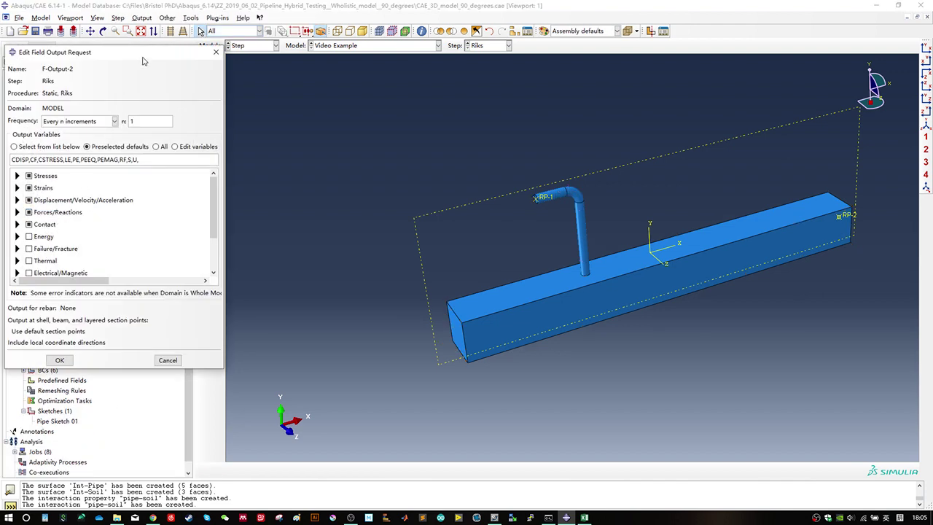
{"action": "left_click_drag", "start_coordinate": [143, 61], "coordinate": [273, 99]}
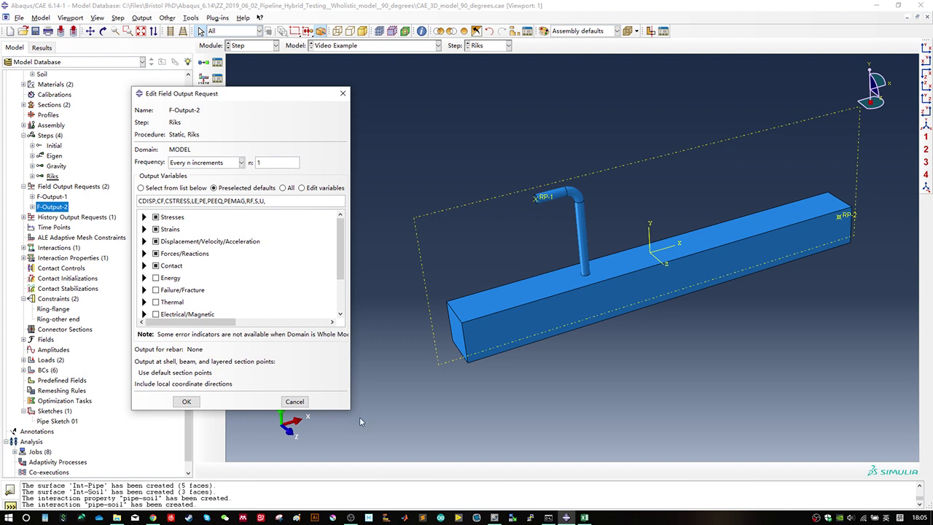
{"action": "left_click_drag", "start_coordinate": [349, 409], "coordinate": [510, 455]}
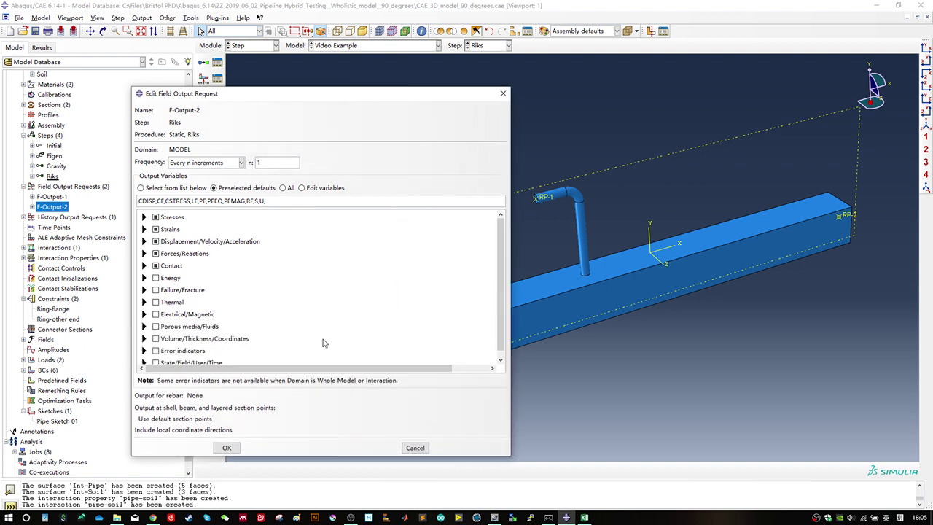
{"action": "scroll", "coordinate": [248, 272], "scroll_direction": "down", "scroll_amount": 1}
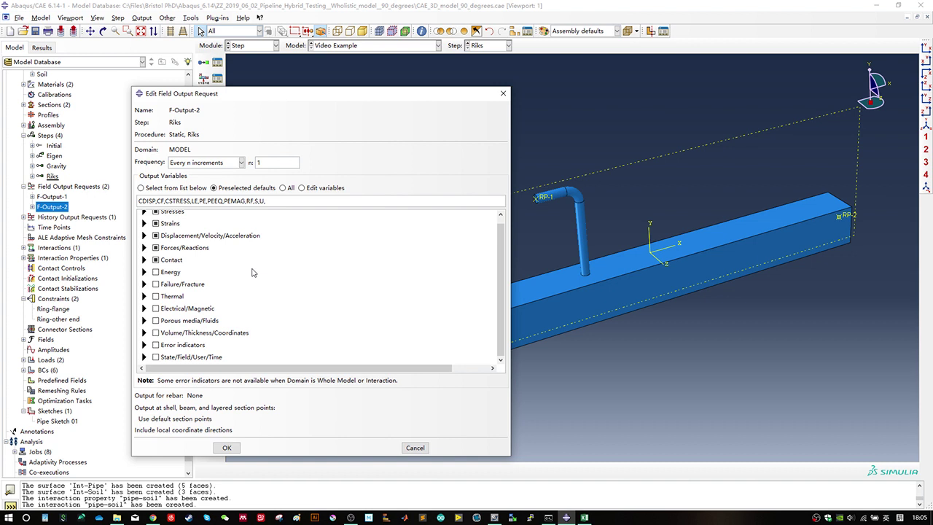
{"action": "scroll", "coordinate": [252, 272], "scroll_direction": "up", "scroll_amount": 1}
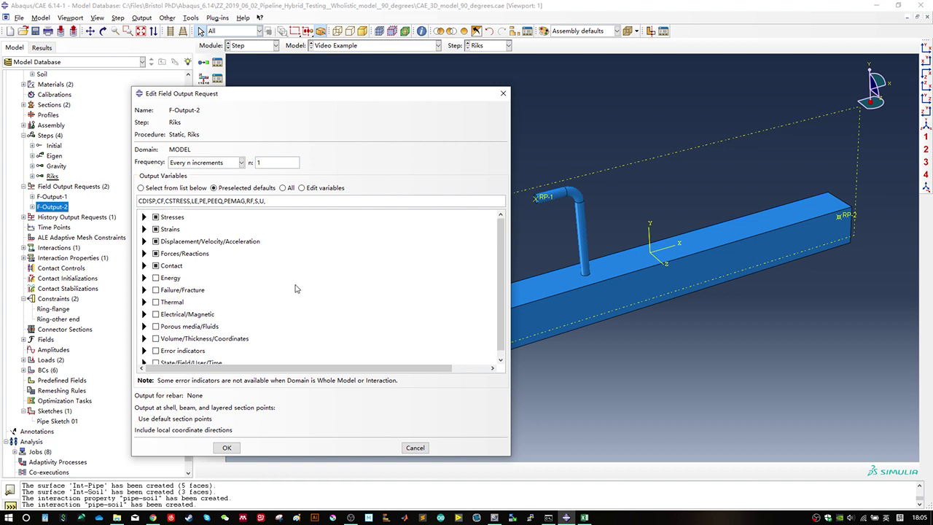
{"action": "left_click", "coordinate": [145, 266]}
{"action": "scroll", "coordinate": [219, 288], "scroll_direction": "down", "scroll_amount": 5}
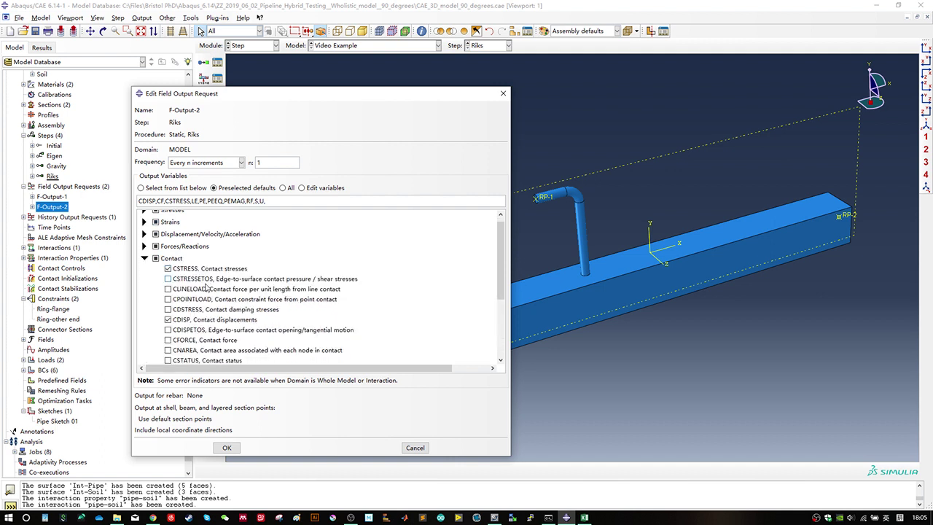
{"action": "scroll", "coordinate": [234, 294], "scroll_direction": "up", "scroll_amount": 1}
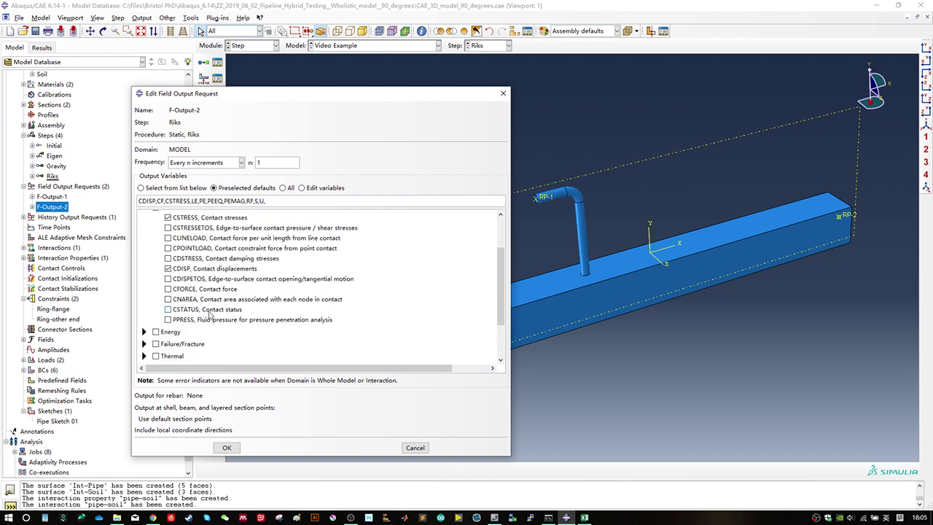
{"action": "left_click", "coordinate": [168, 310]}
{"action": "scroll", "coordinate": [218, 346], "scroll_direction": "up", "scroll_amount": 2}
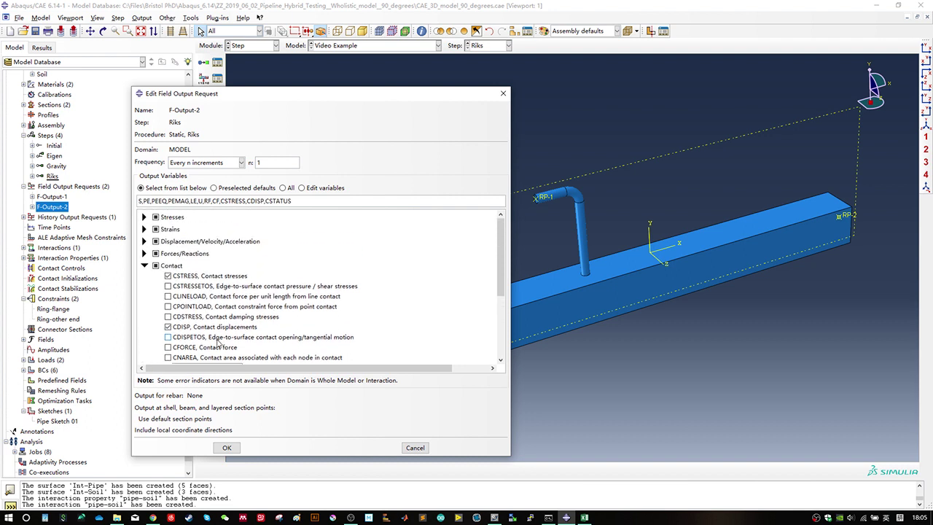
{"action": "left_click", "coordinate": [146, 265]}
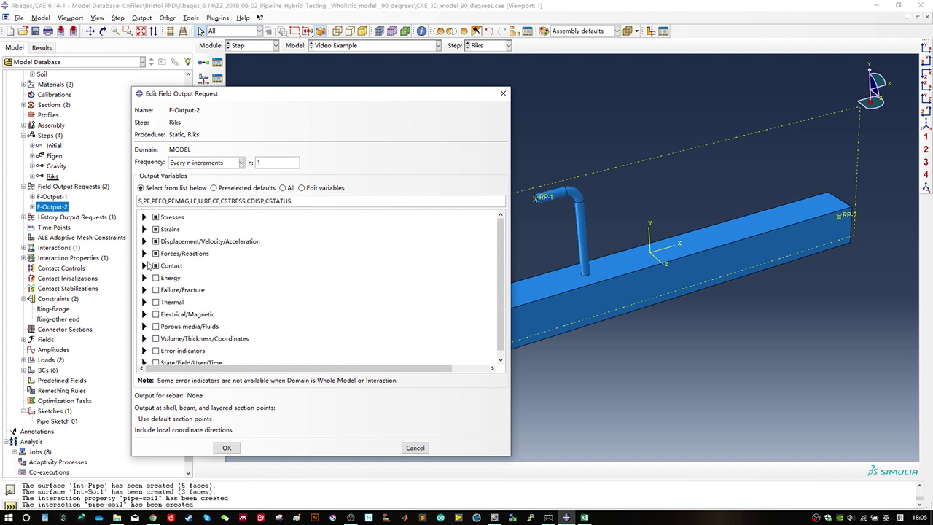
Step: Add NFORC, nodal forces due to element stresses, to the output variables of field output request F-Output-2
{"action": "left_click", "coordinate": [144, 253]}
{"action": "scroll", "coordinate": [193, 263], "scroll_direction": "down", "scroll_amount": 2}
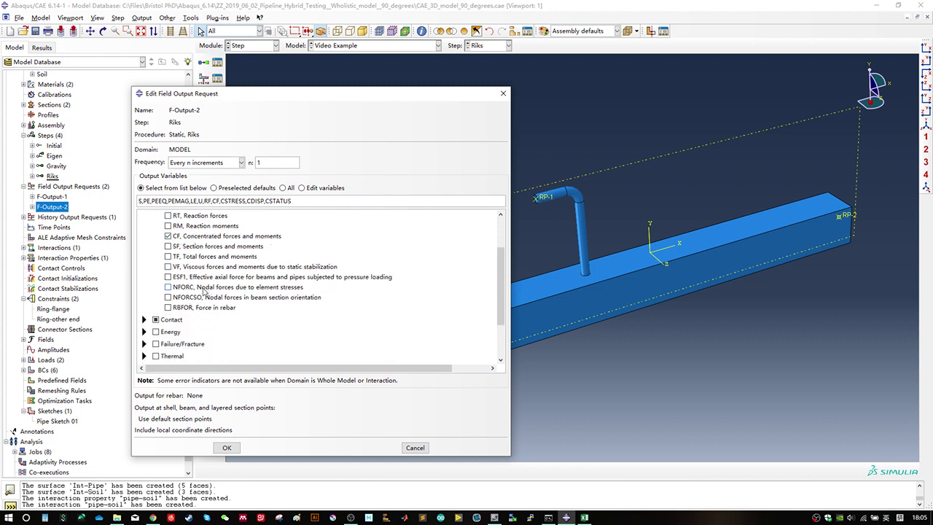
{"action": "left_click", "coordinate": [168, 287]}
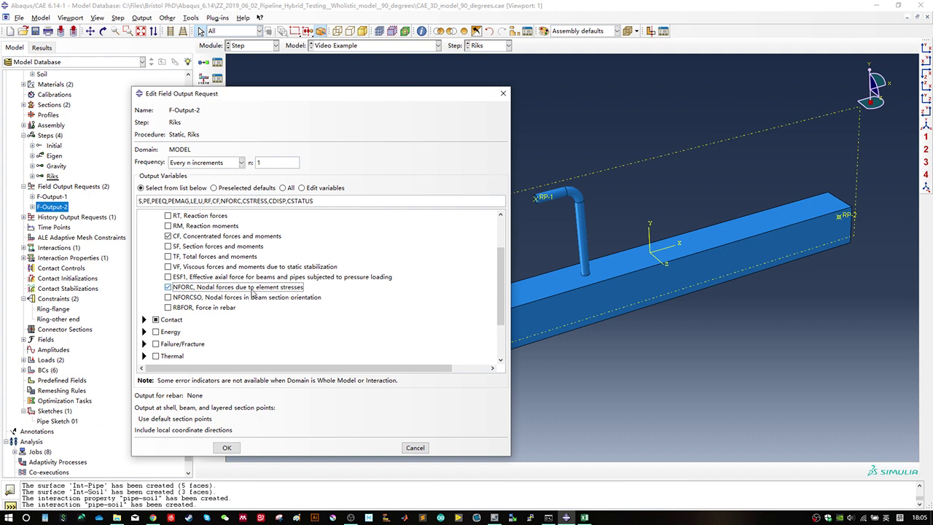
{"action": "scroll", "coordinate": [253, 293], "scroll_direction": "up", "scroll_amount": 3}
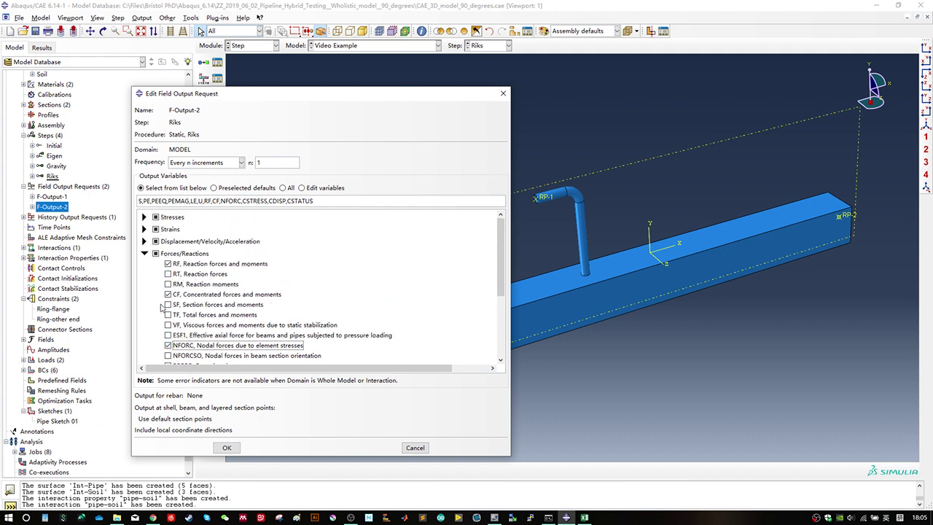
{"action": "left_click", "coordinate": [144, 253]}
Step: Add IE, inelastic strain components, to the strain output variables of F-Output-2
{"action": "left_click", "coordinate": [144, 241]}
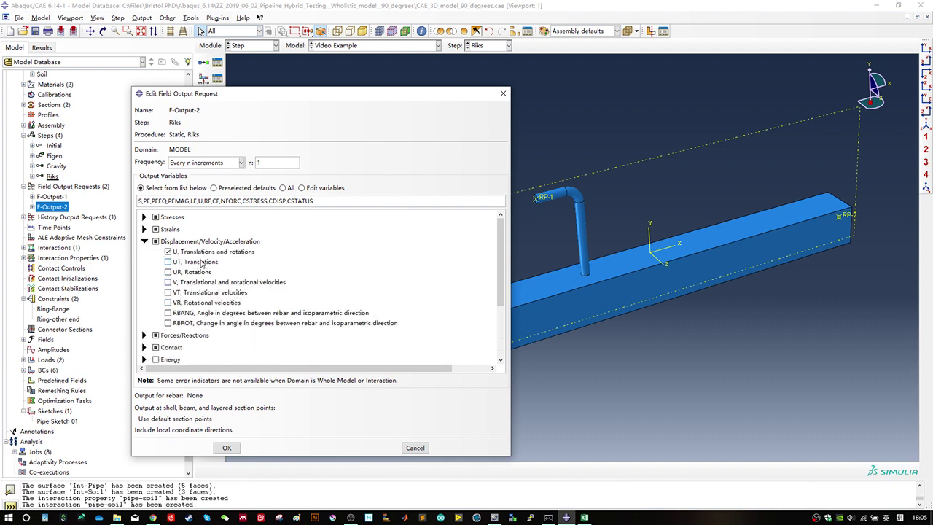
{"action": "left_click", "coordinate": [144, 241]}
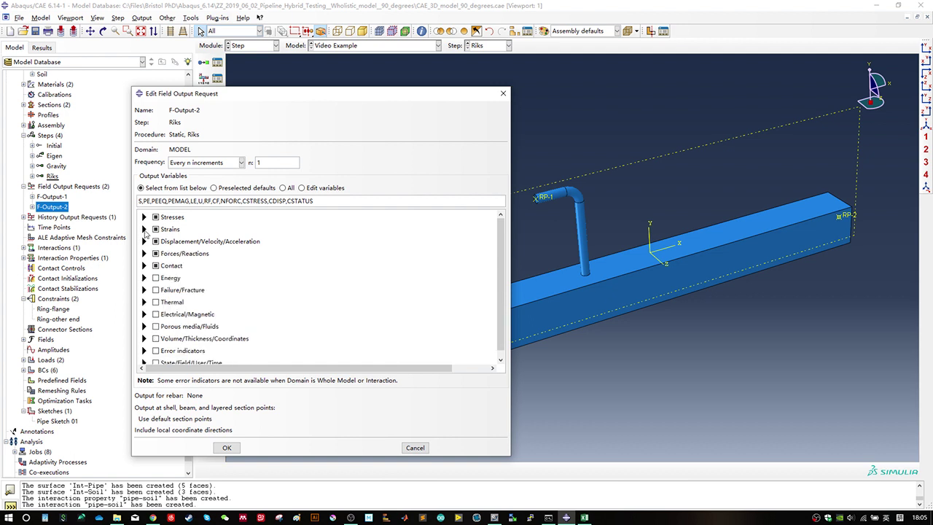
{"action": "left_click", "coordinate": [144, 229]}
{"action": "scroll", "coordinate": [228, 255], "scroll_direction": "down", "scroll_amount": 2}
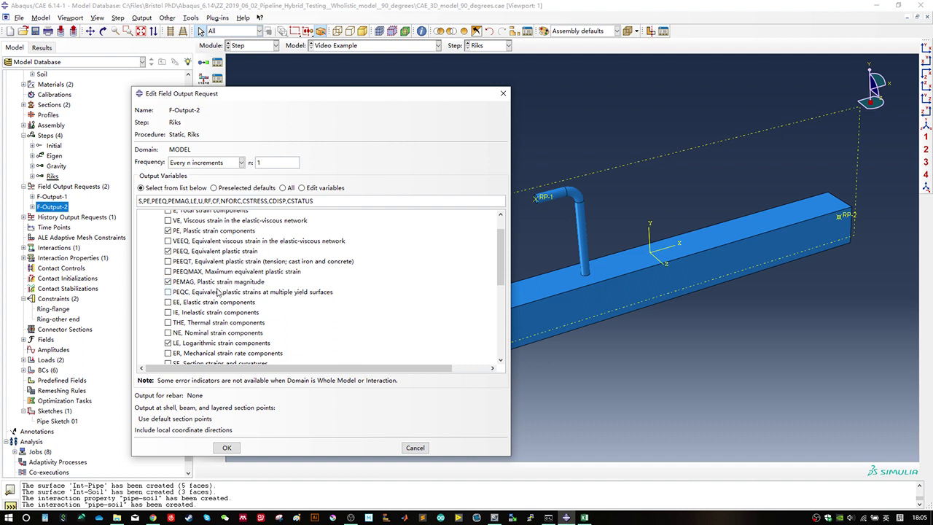
{"action": "scroll", "coordinate": [219, 293], "scroll_direction": "down", "scroll_amount": 1}
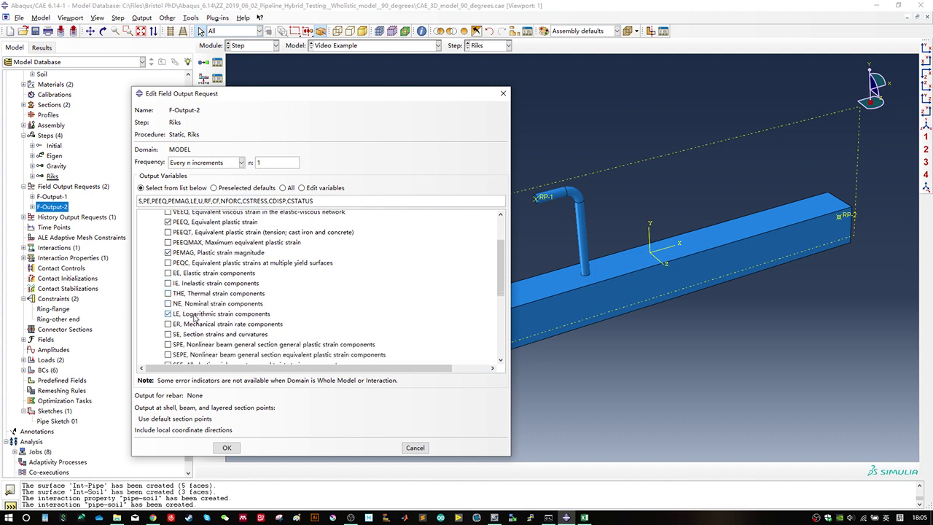
{"action": "left_click", "coordinate": [168, 283]}
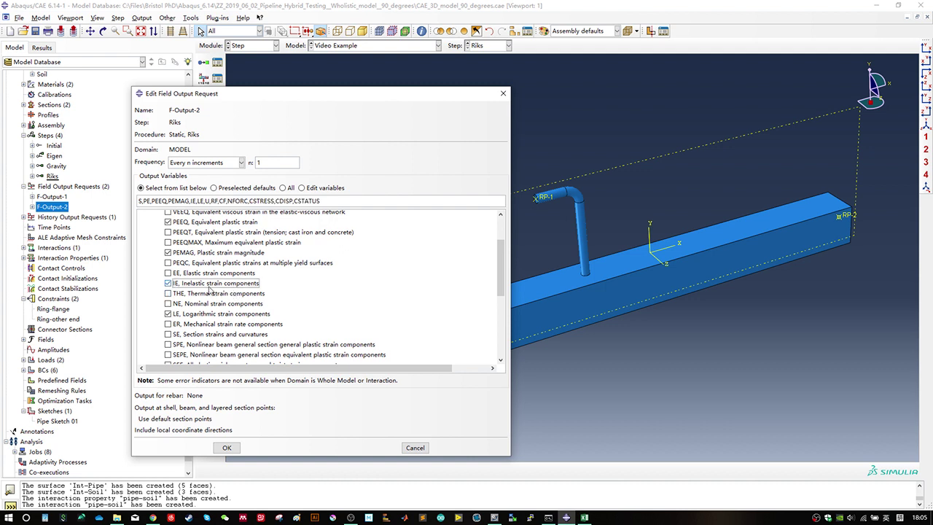
{"action": "scroll", "coordinate": [209, 289], "scroll_direction": "down", "scroll_amount": 2}
{"action": "scroll", "coordinate": [182, 284], "scroll_direction": "up", "scroll_amount": 4}
{"action": "left_click", "coordinate": [144, 229]}
Step: Review the stress output variables and save the F-Output-2 field output request
{"action": "left_click", "coordinate": [143, 216]}
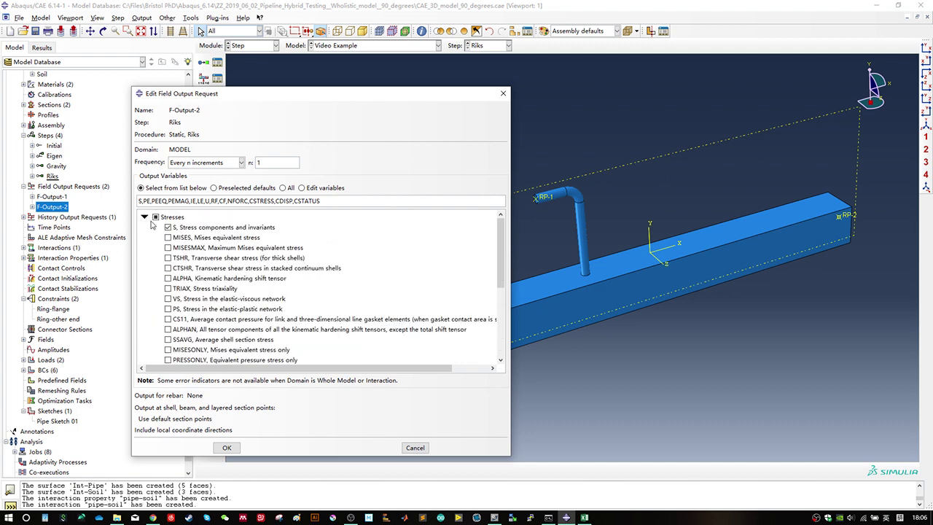
{"action": "scroll", "coordinate": [188, 247], "scroll_direction": "down", "scroll_amount": 3}
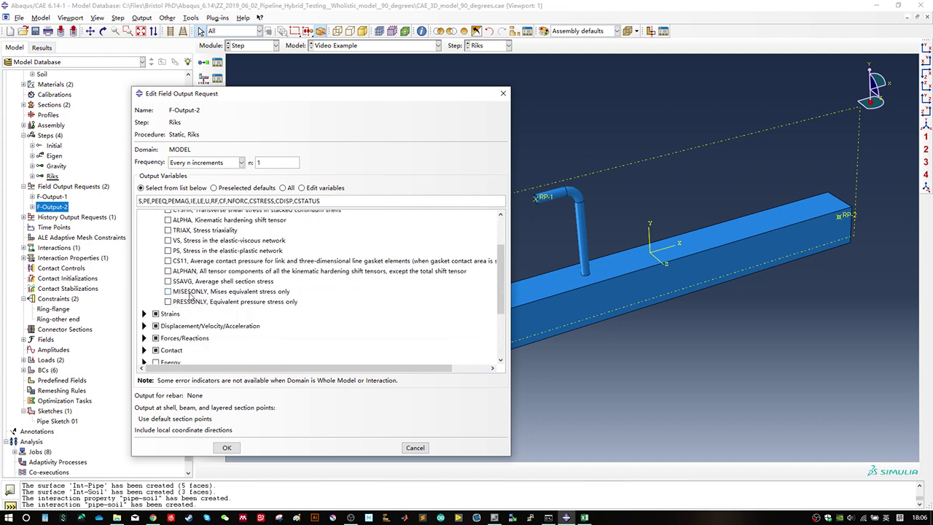
{"action": "scroll", "coordinate": [191, 294], "scroll_direction": "up", "scroll_amount": 3}
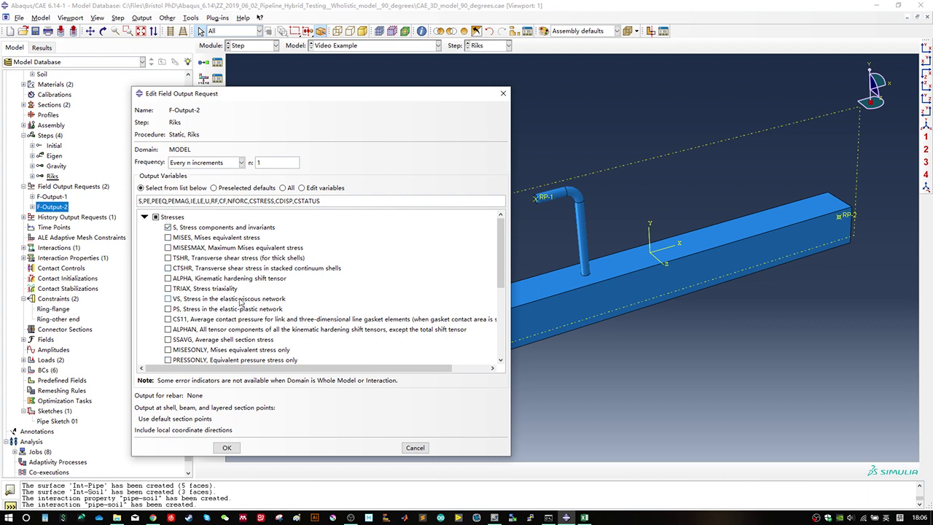
{"action": "left_click", "coordinate": [145, 217]}
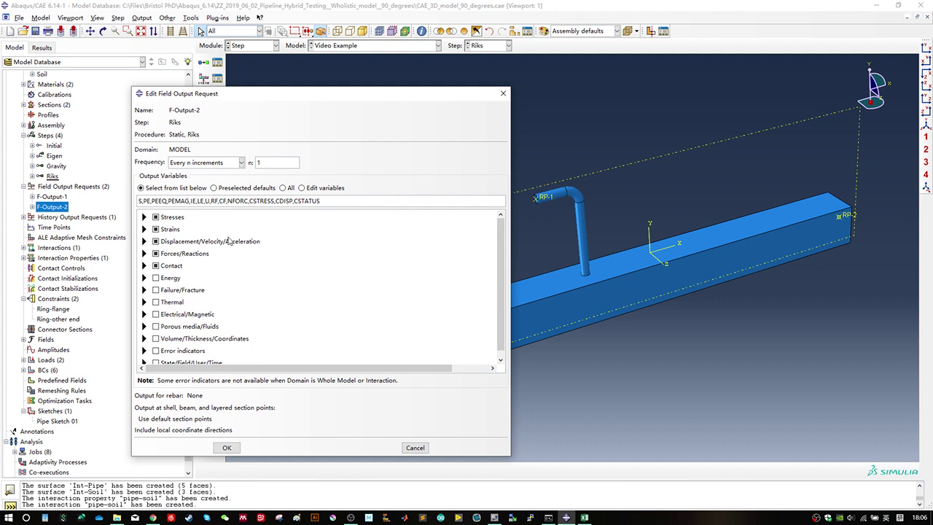
{"action": "scroll", "coordinate": [347, 335], "scroll_direction": "down", "scroll_amount": 1}
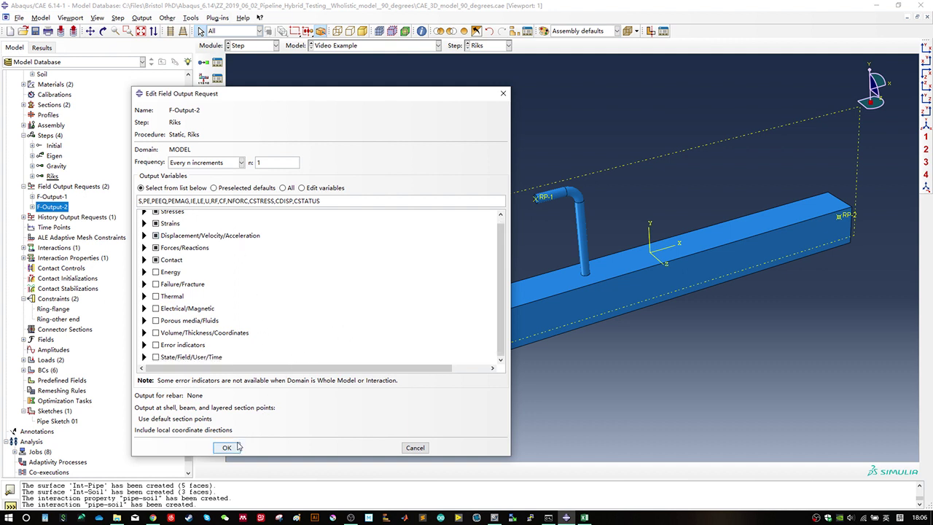
{"action": "left_click", "coordinate": [166, 297]}
{"action": "left_click", "coordinate": [156, 296]}
{"action": "left_click", "coordinate": [226, 446]}
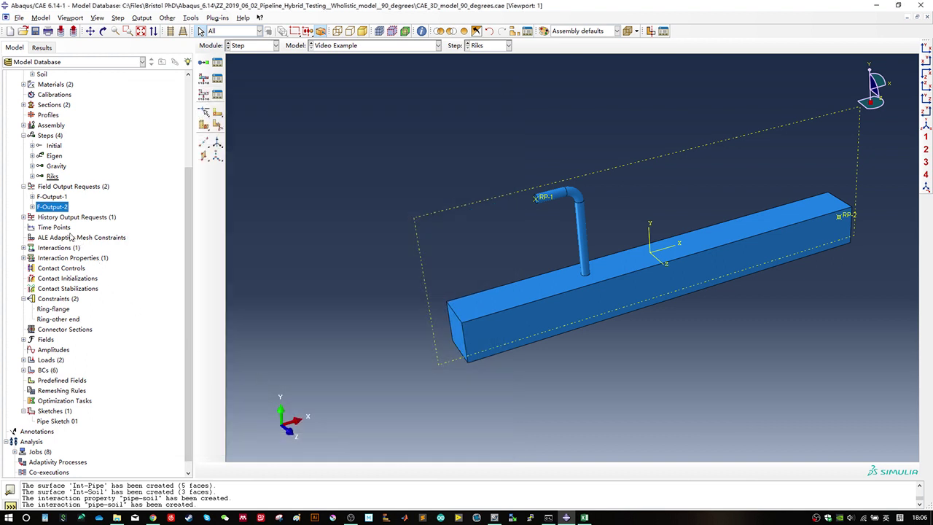
{"action": "left_click", "coordinate": [63, 259]}
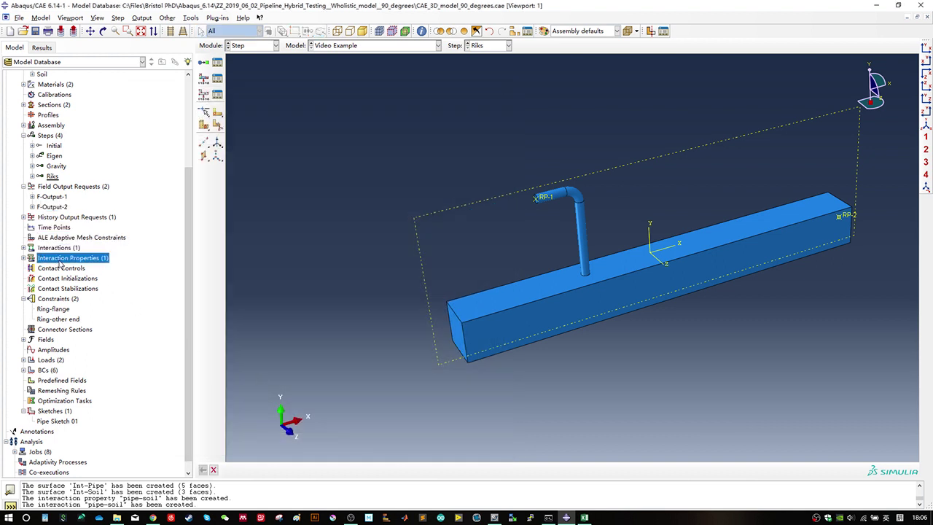
{"action": "left_click", "coordinate": [61, 269]}
{"action": "left_click", "coordinate": [72, 280]}
{"action": "left_click", "coordinate": [81, 290]}
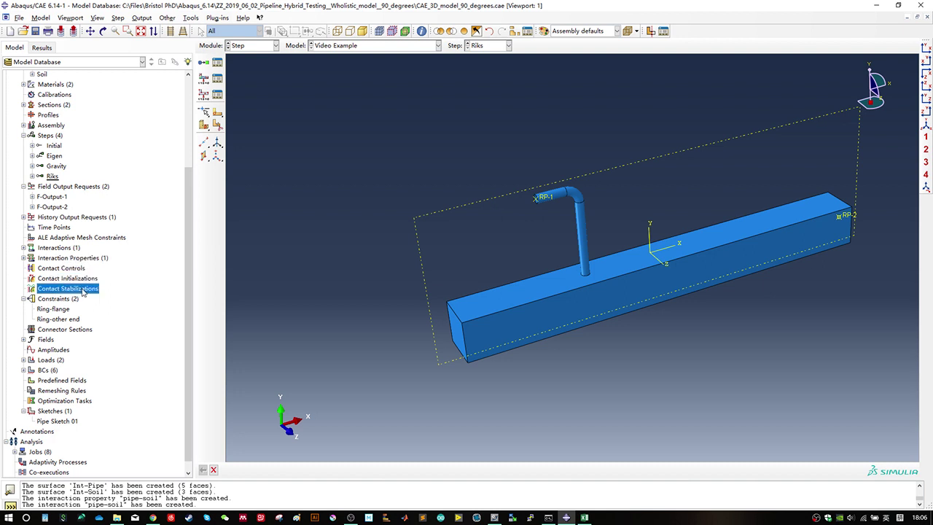
{"action": "left_click", "coordinate": [24, 300]}
{"action": "left_click", "coordinate": [50, 350]}
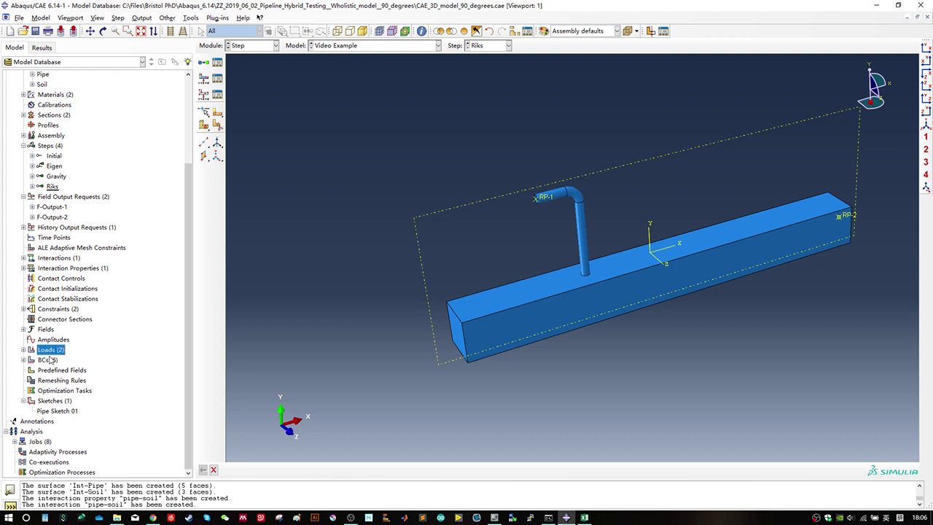
{"action": "left_click", "coordinate": [47, 360]}
{"action": "left_click", "coordinate": [61, 370]}
{"action": "left_click", "coordinate": [73, 380]}
{"action": "left_click", "coordinate": [73, 391]}
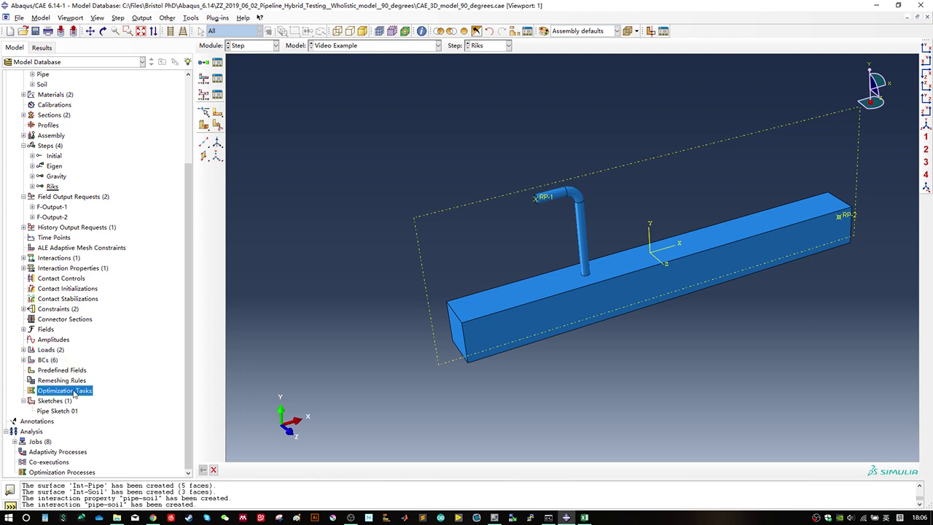
{"action": "left_click", "coordinate": [59, 411]}
{"action": "scroll", "coordinate": [90, 373], "scroll_direction": "up", "scroll_amount": 4}
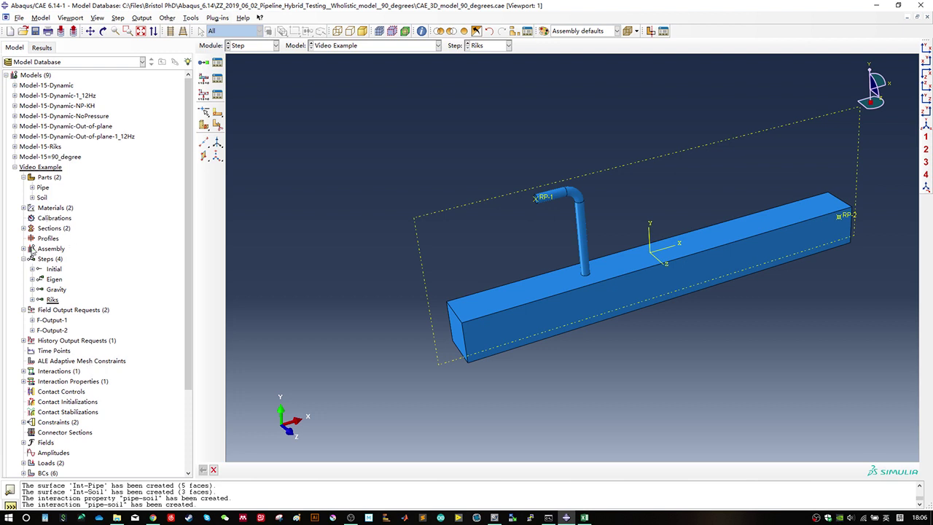
{"action": "left_click", "coordinate": [24, 258]}
Step: Switch to the Mesh module and set the Pipe part as the object to work on
{"action": "left_click", "coordinate": [264, 46]}
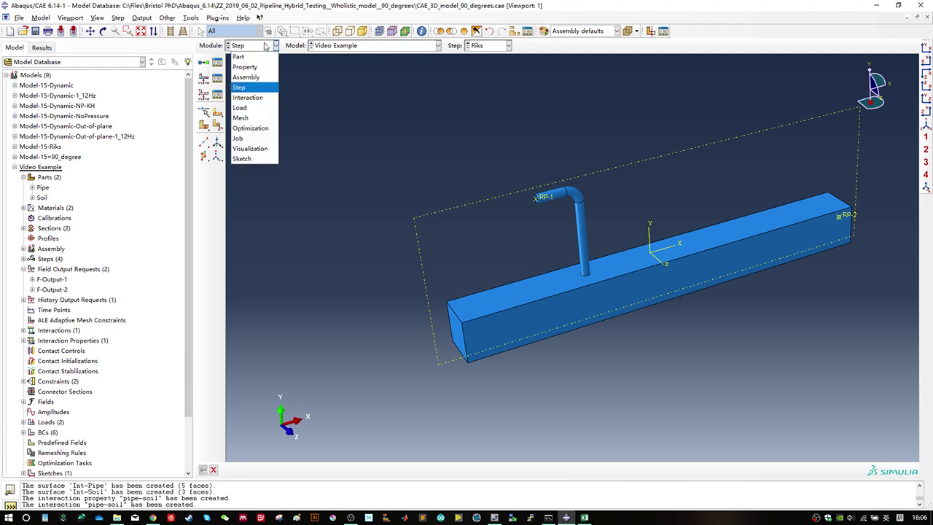
{"action": "left_click", "coordinate": [241, 118]}
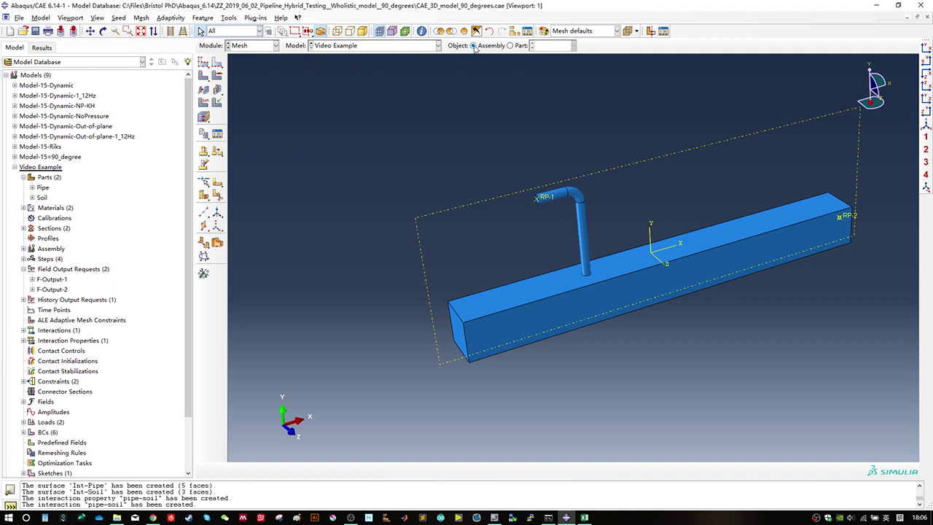
{"action": "left_click", "coordinate": [510, 45]}
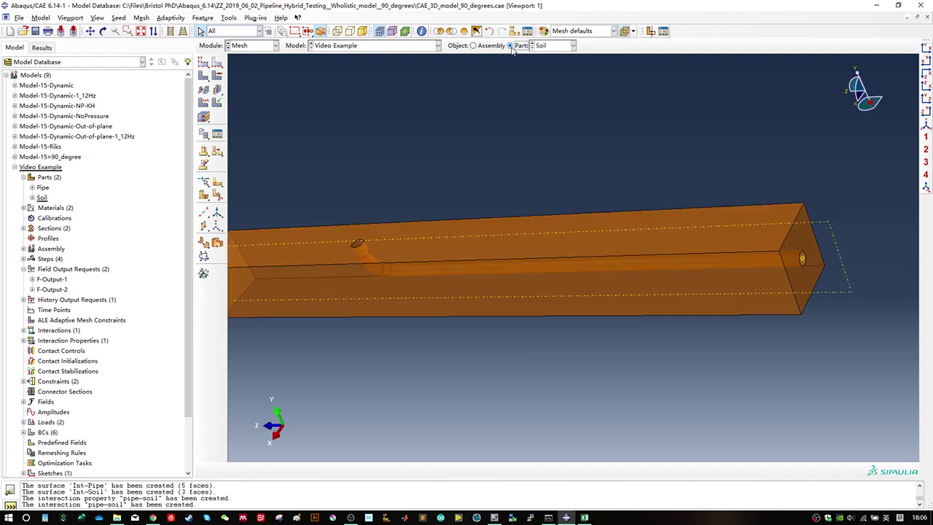
{"action": "left_click", "coordinate": [545, 45]}
{"action": "left_click", "coordinate": [543, 58]}
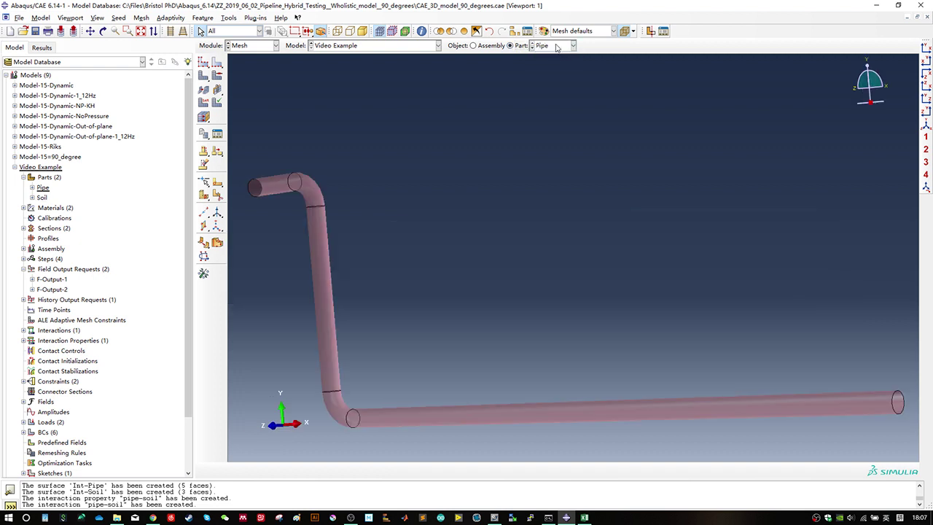
{"action": "left_click", "coordinate": [554, 45]}
{"action": "left_click", "coordinate": [553, 66]}
{"action": "left_click", "coordinate": [558, 46]}
{"action": "left_click", "coordinate": [547, 58]}
Step: Turn off translucency so the pipe is displayed opaque
{"action": "left_click_drag", "start_coordinate": [642, 128], "coordinate": [451, 120], "text": "ctrl+alt"}
{"action": "scroll", "coordinate": [449, 158], "scroll_direction": "down", "scroll_amount": 2}
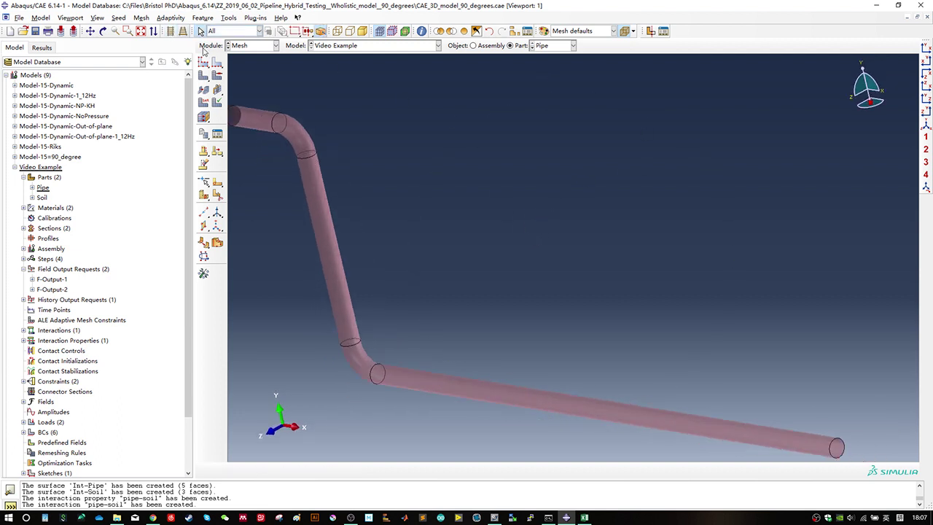
{"action": "left_click_drag", "start_coordinate": [626, 230], "coordinate": [427, 254], "text": "ctrl+alt"}
{"action": "left_click", "coordinate": [626, 31]}
{"action": "left_click_drag", "start_coordinate": [603, 182], "coordinate": [596, 226], "text": "ctrl+alt"}
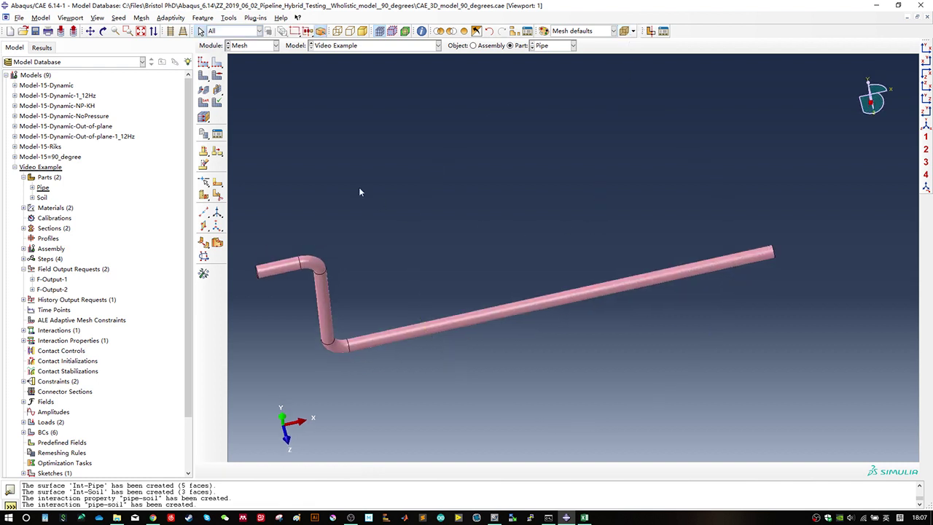
Step: Create a three-point datum plane along the pipe, using two points on the short section's open end and one at the lower bend's junction with the long run
{"action": "left_click", "coordinate": [205, 227]}
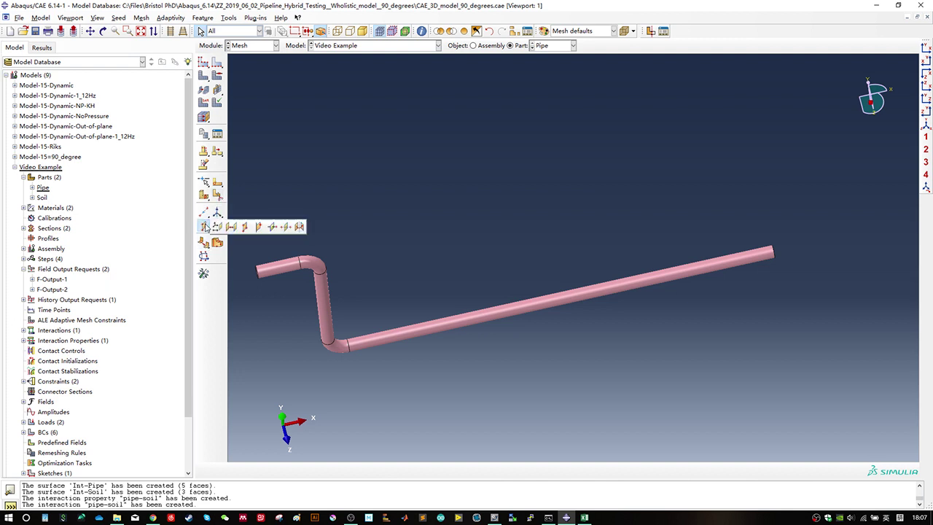
{"action": "left_click", "coordinate": [205, 227]}
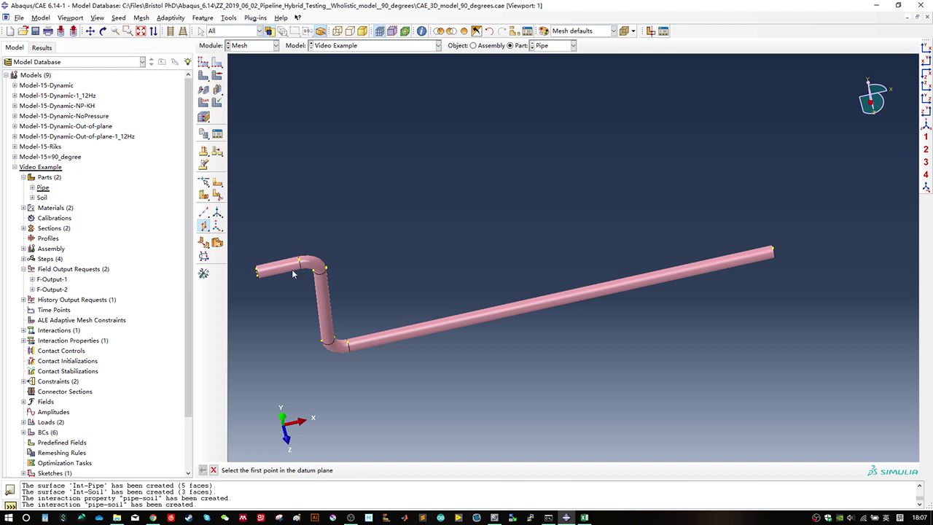
{"action": "left_click_drag", "start_coordinate": [292, 274], "coordinate": [502, 246], "text": "ctrl+alt"}
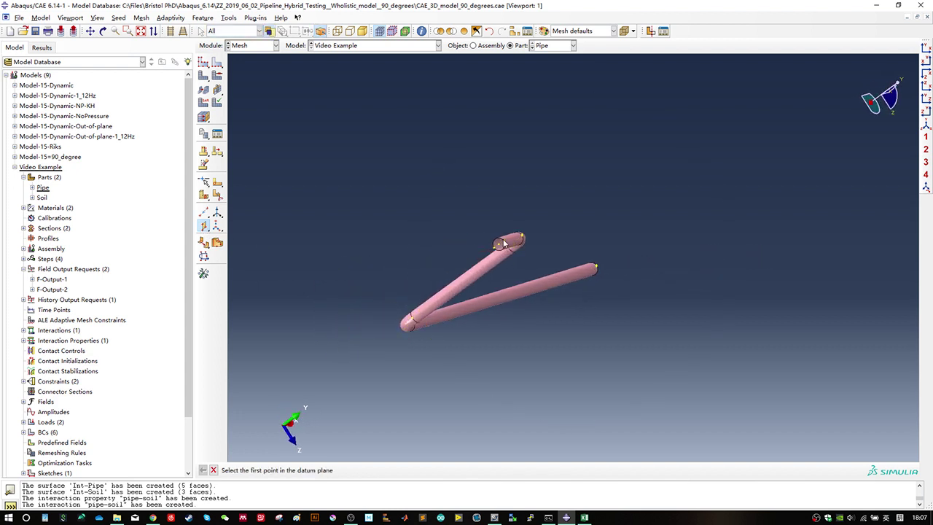
{"action": "left_click", "coordinate": [499, 243]}
{"action": "left_click", "coordinate": [499, 246]}
{"action": "left_click_drag", "start_coordinate": [499, 247], "coordinate": [449, 304], "text": "ctrl+alt"}
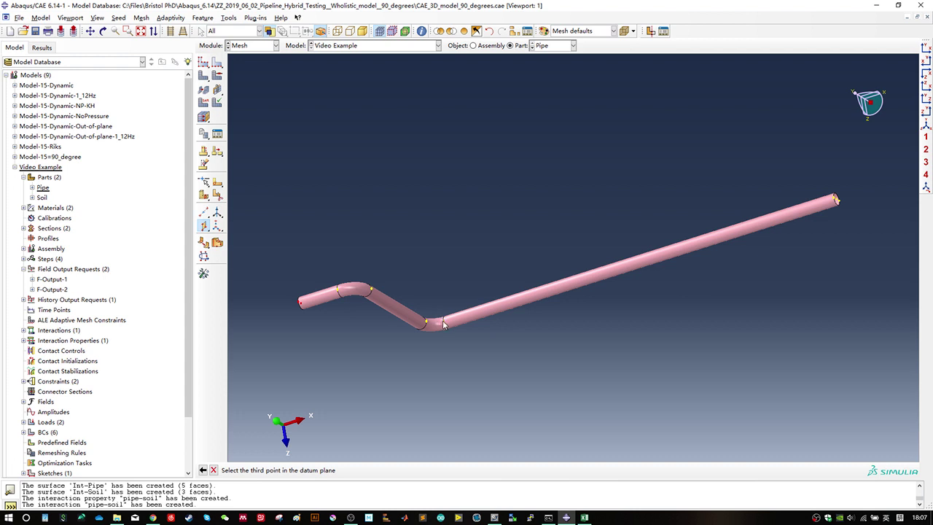
{"action": "left_click", "coordinate": [444, 325]}
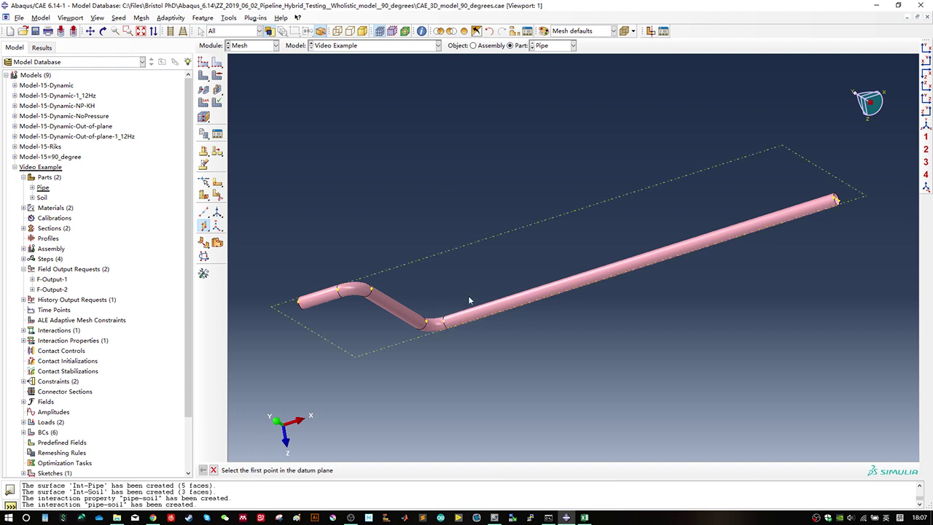
Step: Partition all faces of the pipe with the datum plane that runs along its length
{"action": "left_click", "coordinate": [217, 195]}
{"action": "left_click", "coordinate": [90, 90]}
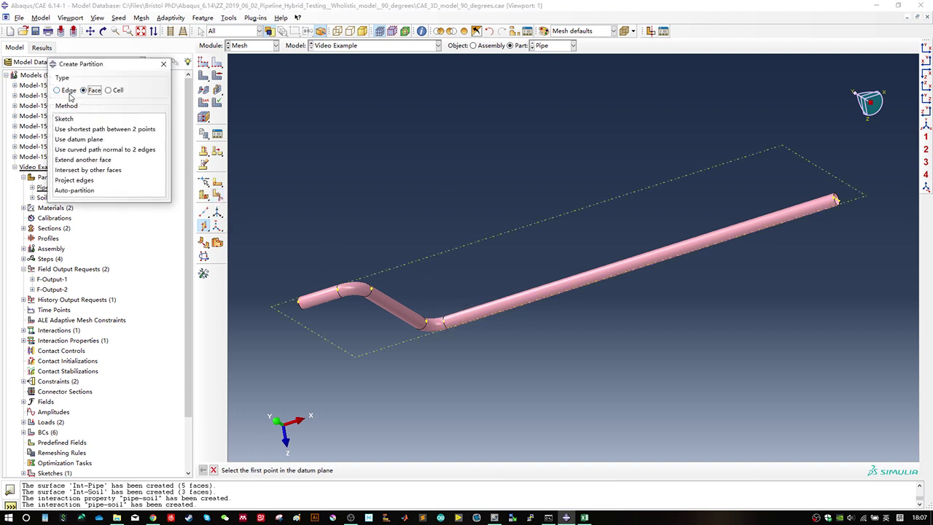
{"action": "left_click", "coordinate": [67, 91]}
{"action": "left_click", "coordinate": [90, 91]}
{"action": "left_click_drag", "start_coordinate": [118, 70], "coordinate": [326, 99]}
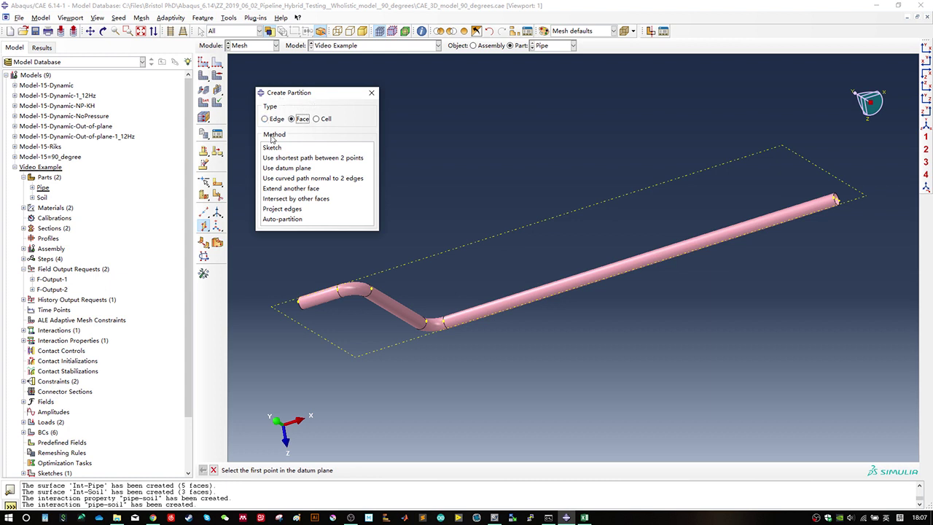
{"action": "left_click", "coordinate": [300, 169]}
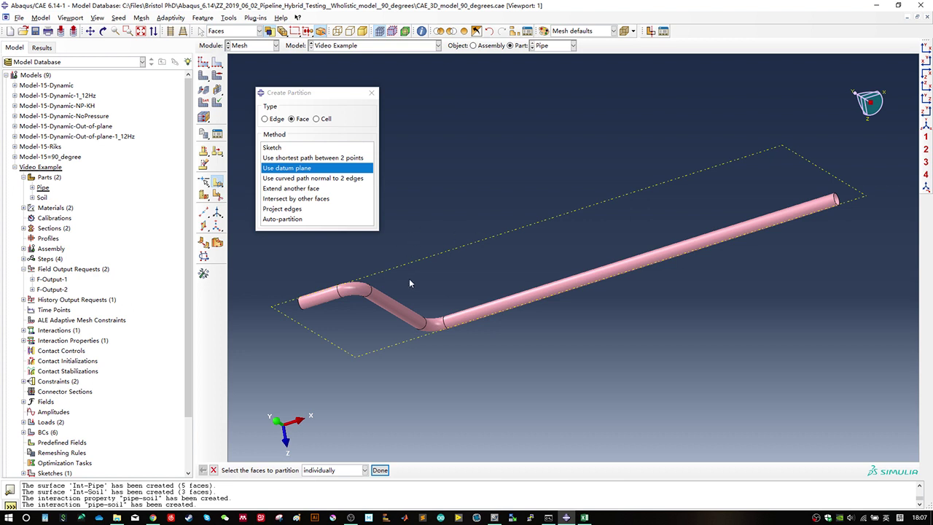
{"action": "left_click_drag", "start_coordinate": [277, 271], "coordinate": [728, 360]}
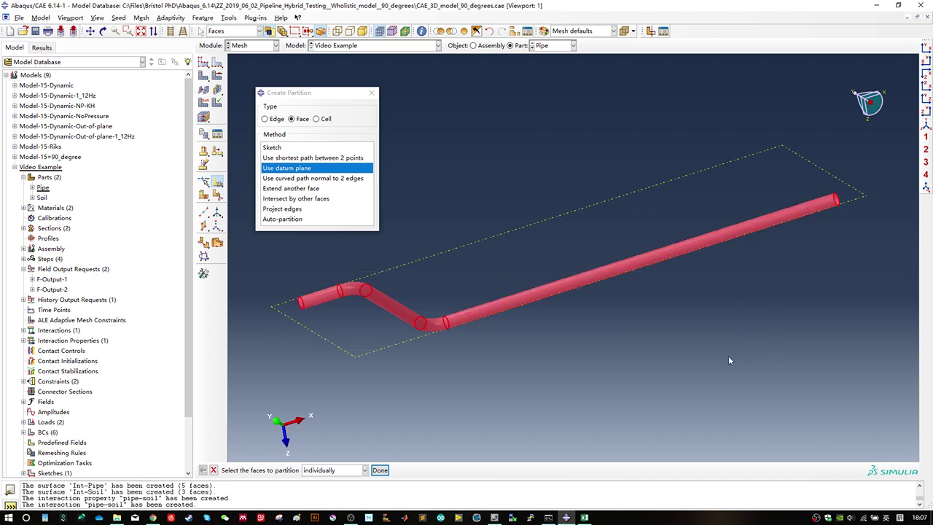
{"action": "middle_click", "coordinate": [473, 282]}
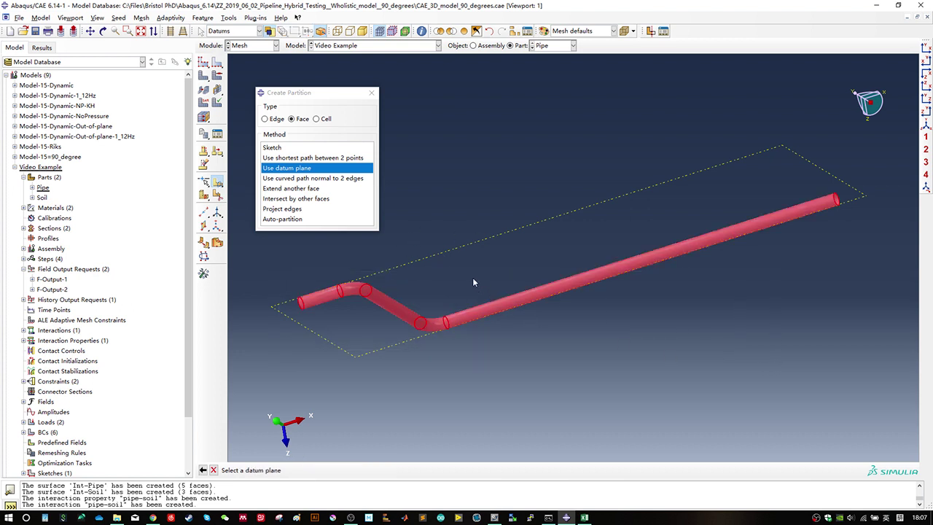
{"action": "left_click", "coordinate": [463, 250]}
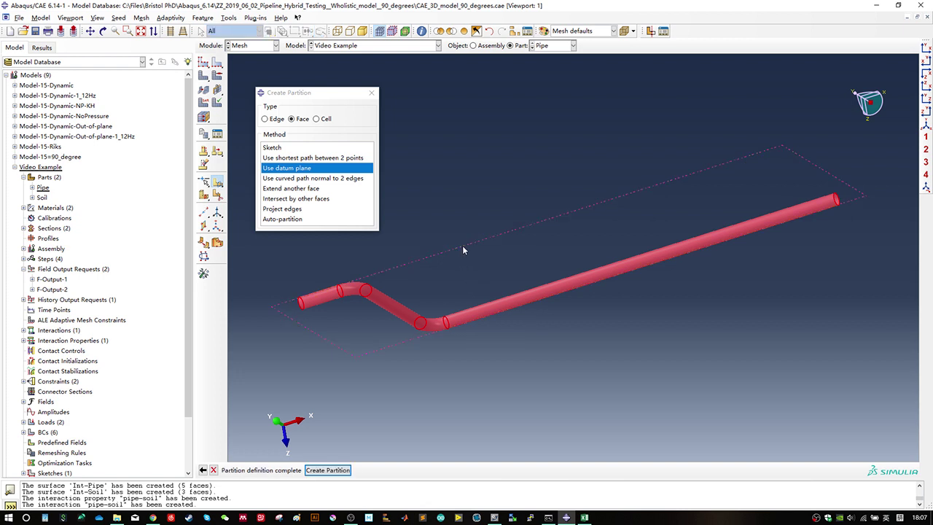
{"action": "left_click", "coordinate": [325, 470]}
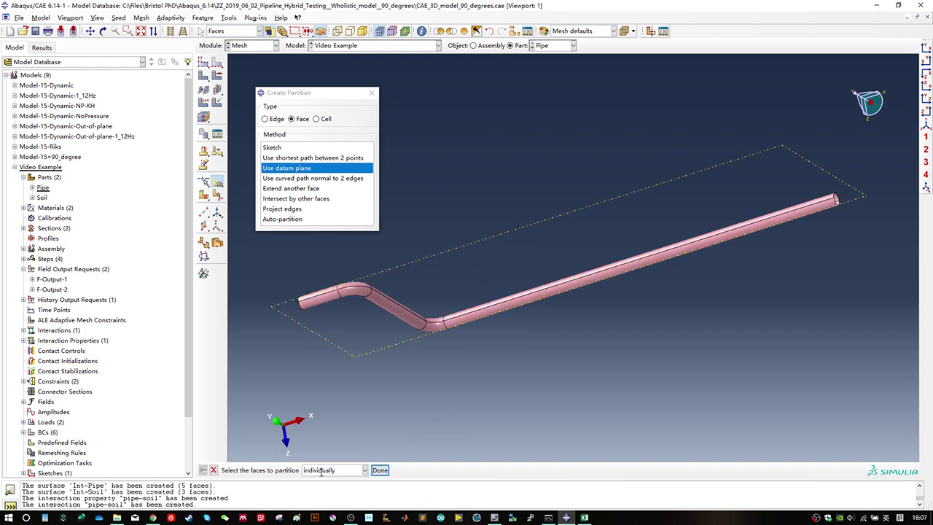
{"action": "left_click", "coordinate": [380, 470]}
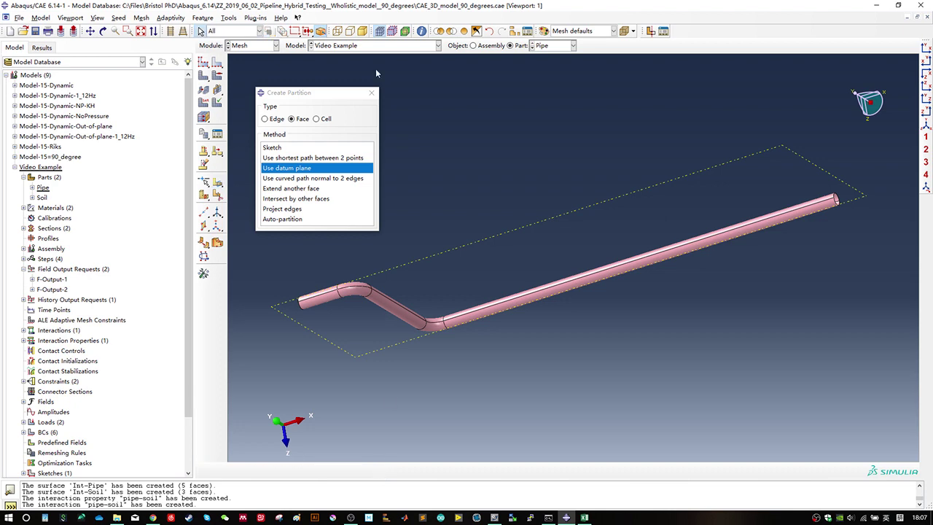
{"action": "left_click_drag", "start_coordinate": [350, 93], "coordinate": [147, 98]}
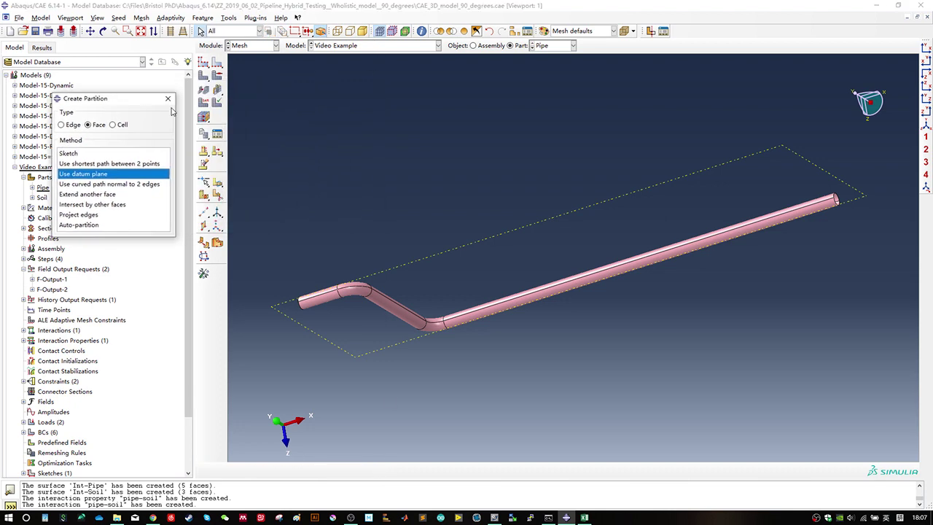
Step: Seed the Pipe part with an approximate global size of 0.5 and inspect the seed spacing
{"action": "left_click_drag", "start_coordinate": [690, 215], "coordinate": [494, 252], "text": "ctrl+alt"}
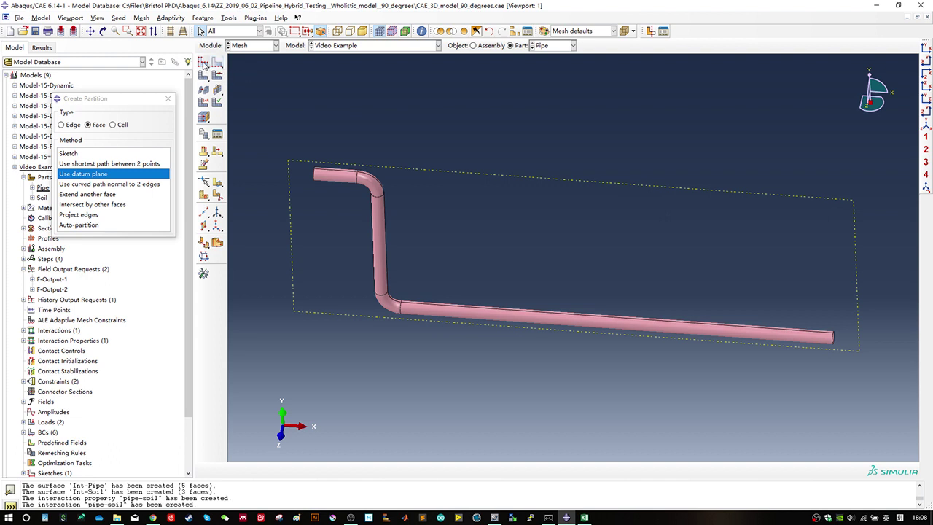
{"action": "left_click", "coordinate": [205, 64]}
{"action": "left_click_drag", "start_coordinate": [147, 167], "coordinate": [219, 172]}
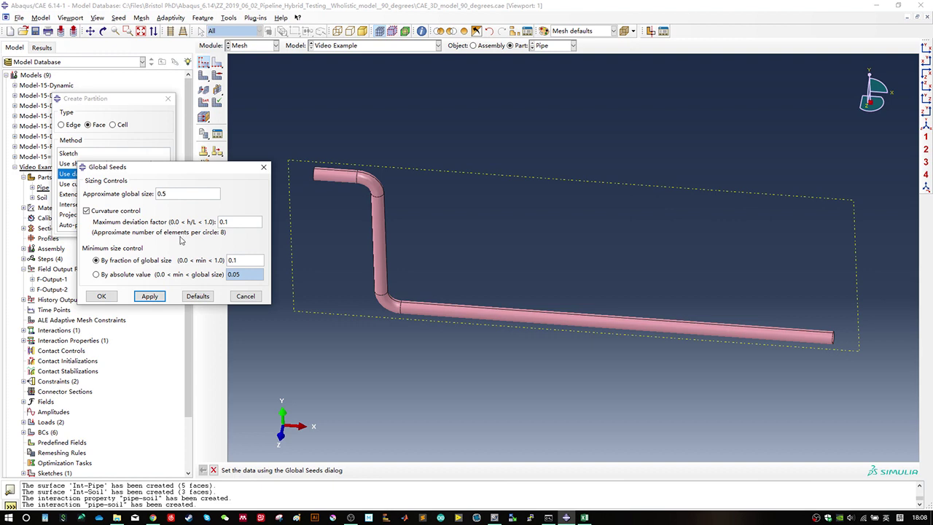
{"action": "left_click", "coordinate": [106, 296]}
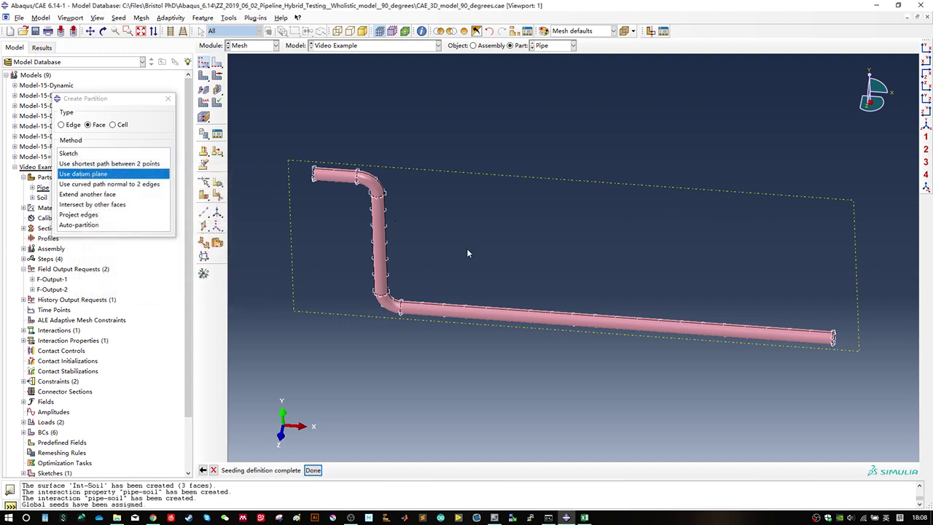
{"action": "left_click_drag", "start_coordinate": [467, 253], "coordinate": [436, 224], "text": "ctrl+alt"}
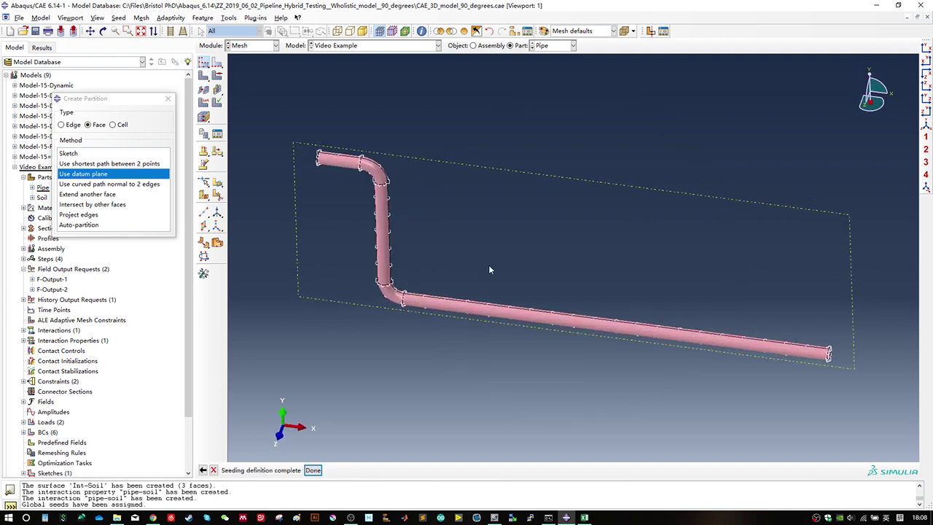
{"action": "left_click_drag", "start_coordinate": [489, 265], "coordinate": [539, 267], "text": "ctrl+alt"}
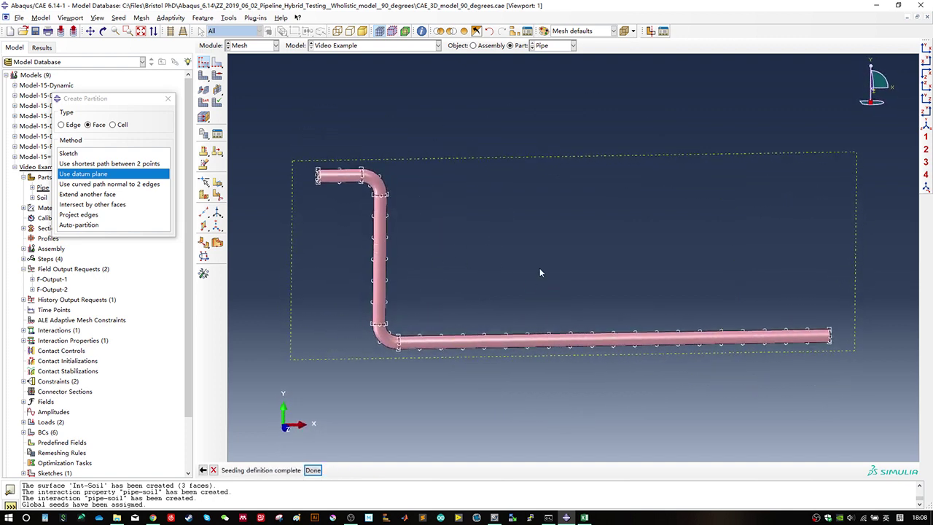
Step: Reseed the Pipe part with an approximate global size of 0.01 and inspect the seeds around the short section and upper bend
{"action": "left_click", "coordinate": [205, 63]}
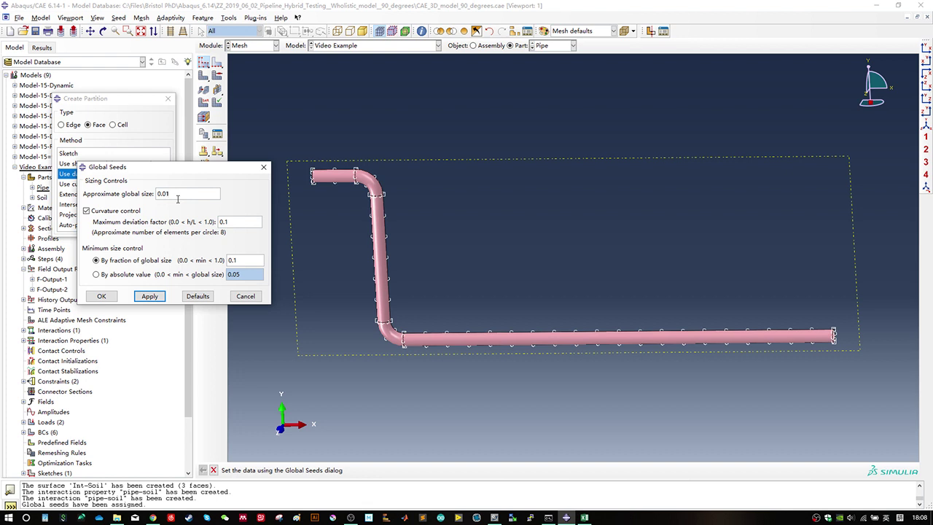
{"action": "left_click", "coordinate": [102, 297]}
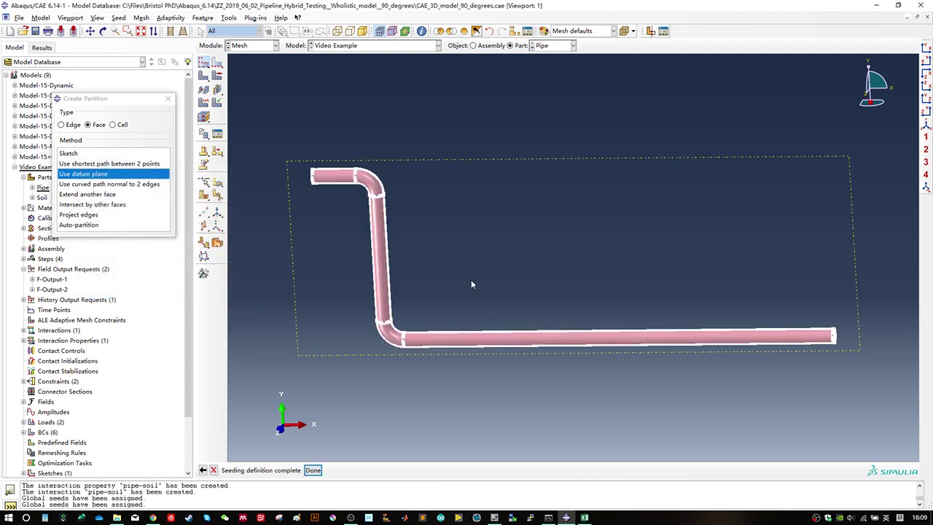
{"action": "left_click_drag", "start_coordinate": [504, 282], "coordinate": [491, 269], "text": "ctrl+alt"}
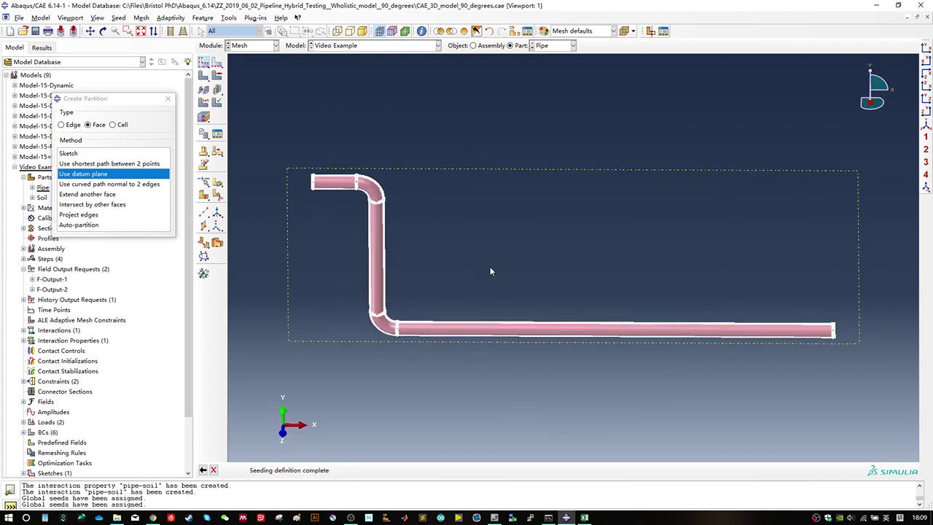
{"action": "left_click_drag", "start_coordinate": [410, 258], "coordinate": [492, 280], "text": "ctrl+alt"}
{"action": "scroll", "coordinate": [467, 226], "scroll_direction": "up", "scroll_amount": 5}
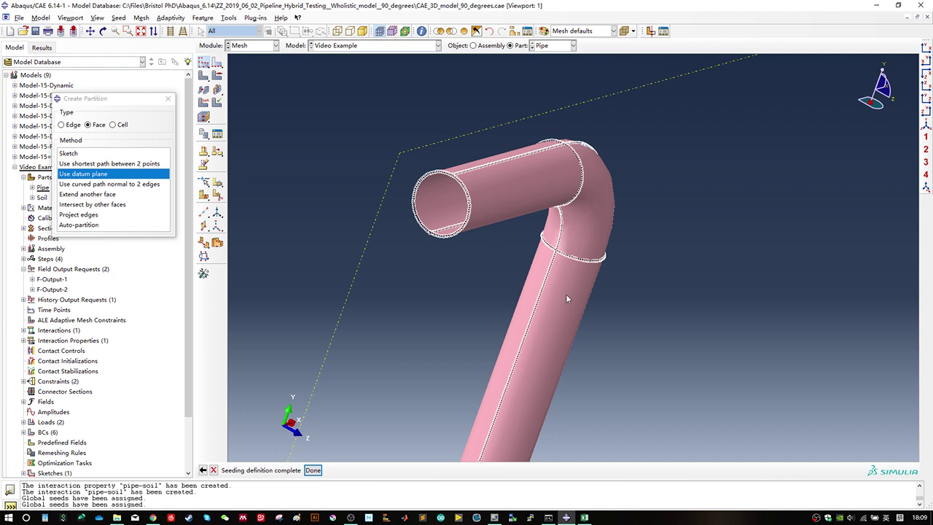
{"action": "left_click_drag", "start_coordinate": [567, 294], "coordinate": [532, 268], "text": "ctrl+alt"}
{"action": "left_click", "coordinate": [927, 126]}
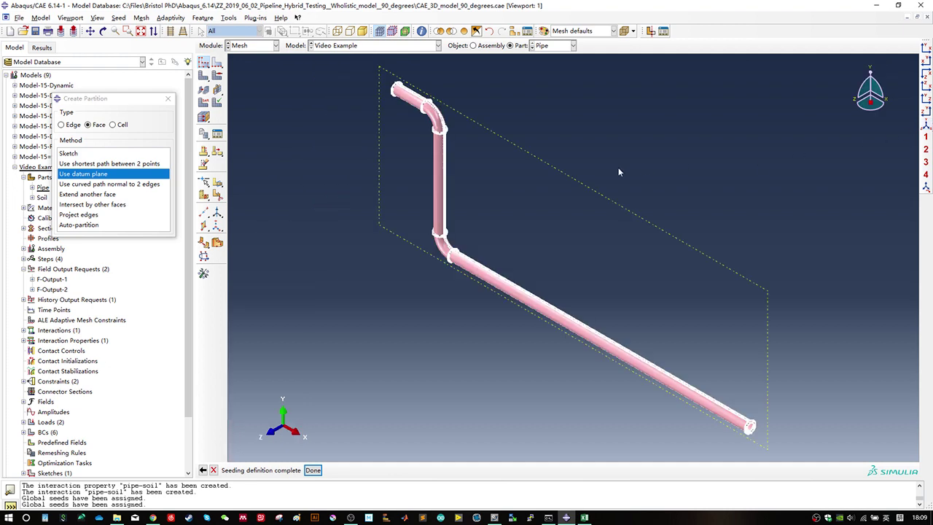
{"action": "left_click_drag", "start_coordinate": [518, 333], "coordinate": [634, 280], "text": "ctrl+alt"}
Step: Assign local seeds with an approximate element size of 1 to the lengthwise edges of the pipe's long run
{"action": "left_click", "coordinate": [217, 63]}
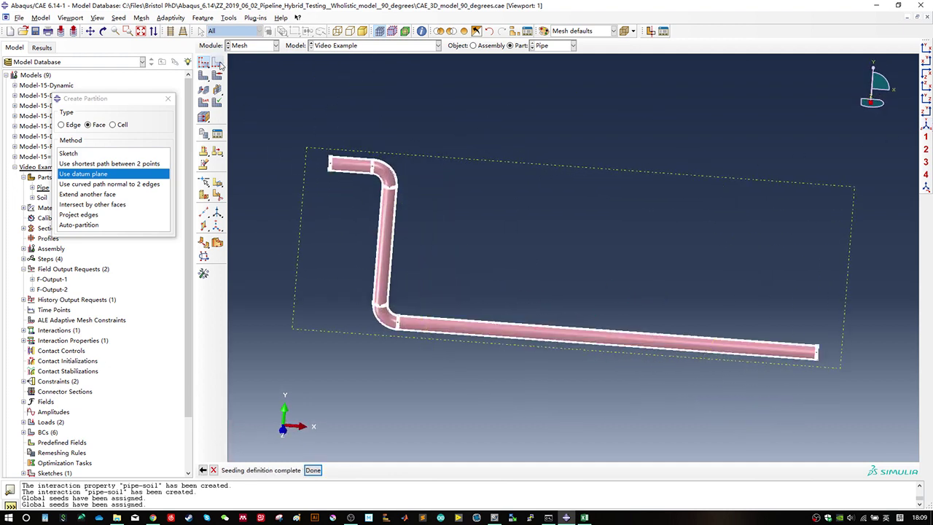
{"action": "scroll", "coordinate": [346, 129], "scroll_direction": "down", "scroll_amount": 3}
{"action": "middle_click_drag", "start_coordinate": [463, 209], "coordinate": [430, 89], "text": "ctrl+alt"}
{"action": "scroll", "coordinate": [654, 284], "scroll_direction": "up", "scroll_amount": 3}
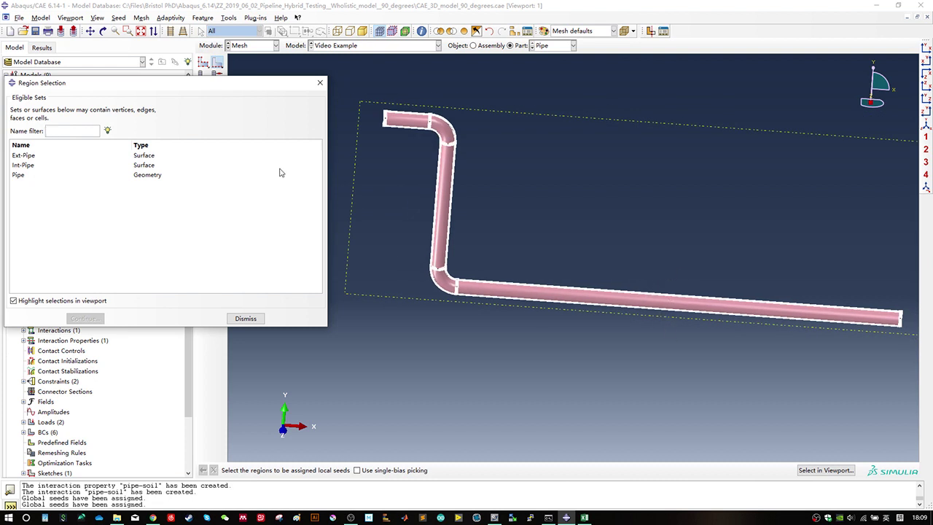
{"action": "left_click", "coordinate": [320, 83]}
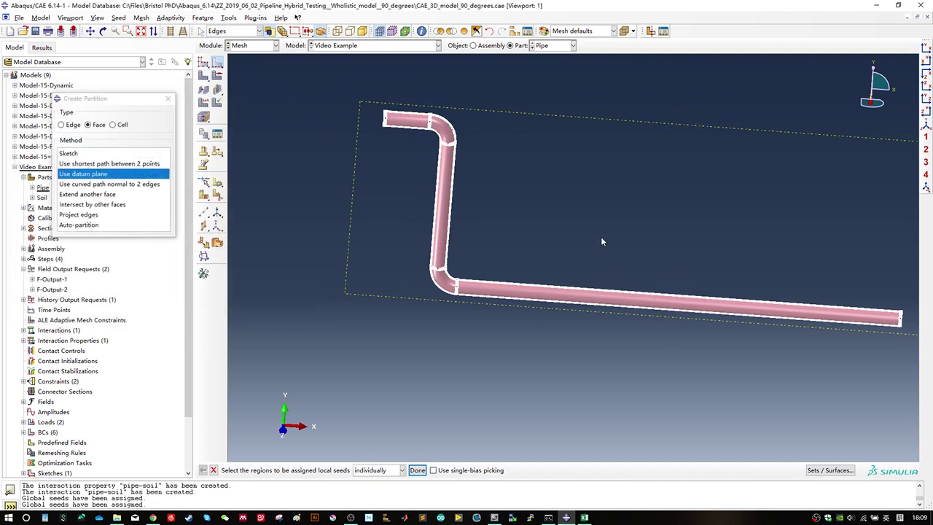
{"action": "left_click", "coordinate": [627, 306]}
{"action": "middle_click", "coordinate": [619, 351]}
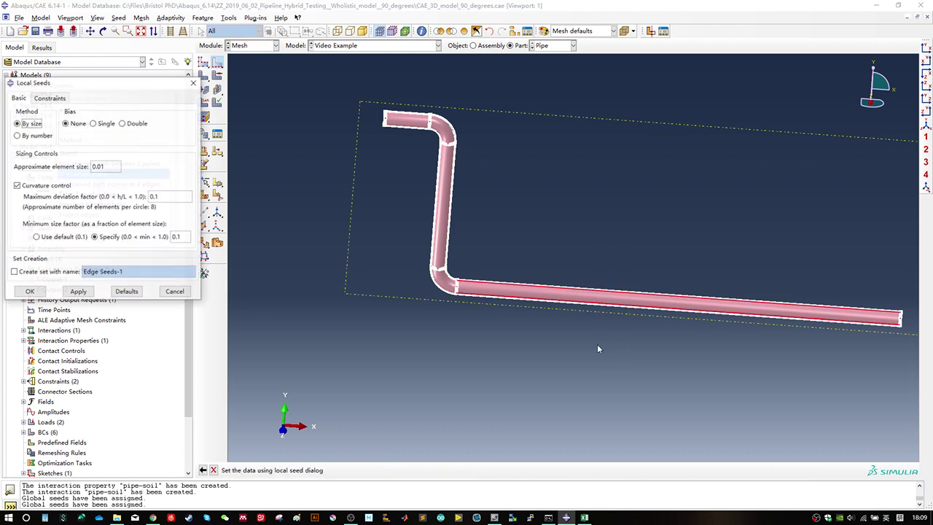
{"action": "left_click", "coordinate": [110, 167]}
{"action": "key", "text": "BackSpace"}
{"action": "key", "text": "BackSpace"}
{"action": "key", "text": "BackSpace"}
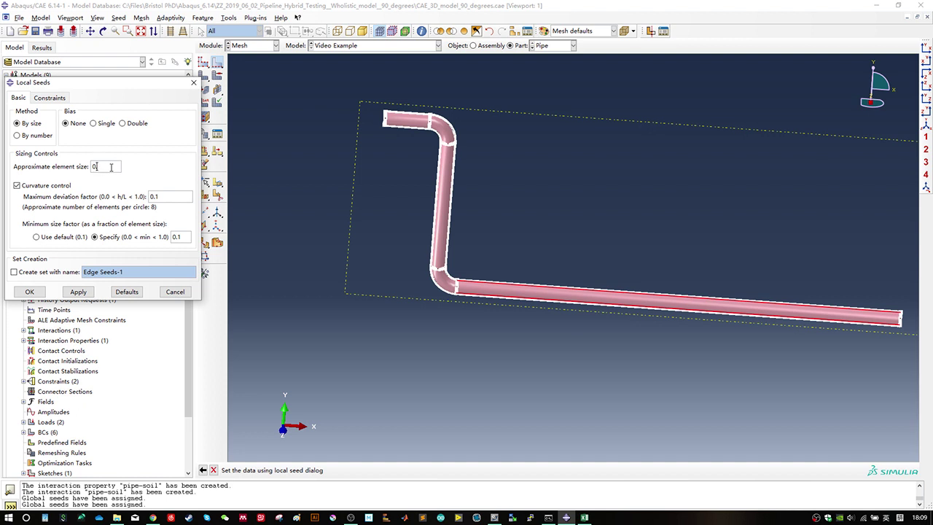
{"action": "key", "text": "BackSpace"}
{"action": "left_click", "coordinate": [29, 291]}
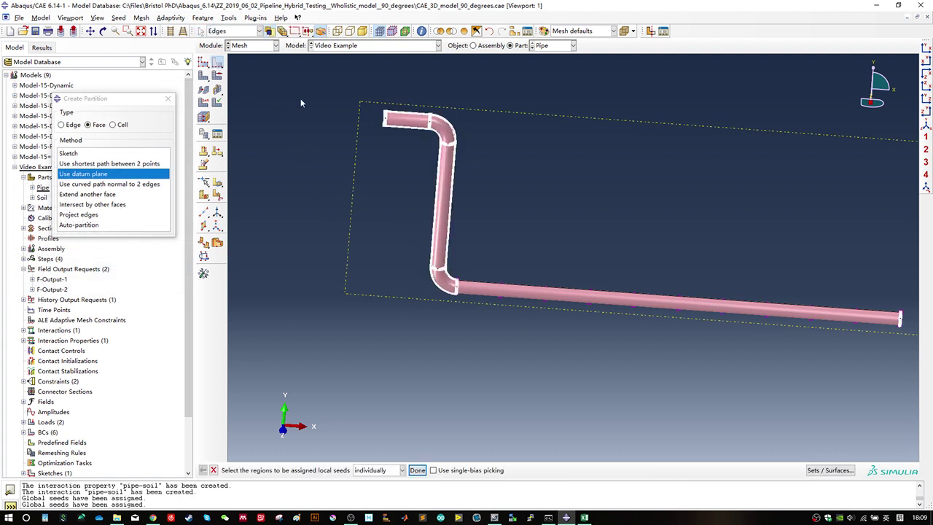
Step: Set the local seed size on the long run's lengthwise edges to 0.5
{"action": "left_click_drag", "start_coordinate": [572, 244], "coordinate": [628, 361]}
{"action": "middle_click", "coordinate": [621, 345]}
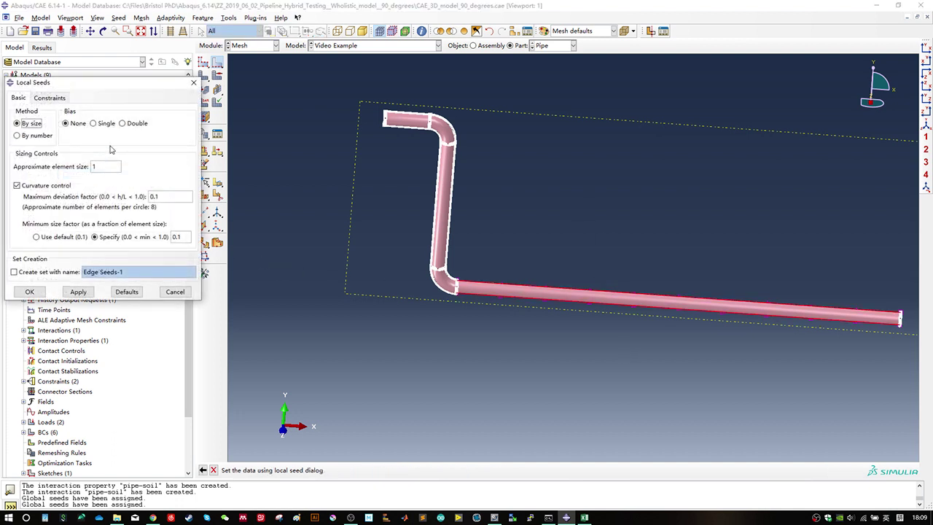
{"action": "double_click", "coordinate": [94, 166]}
{"action": "type", "text": "0.5"}
{"action": "left_click", "coordinate": [40, 292]}
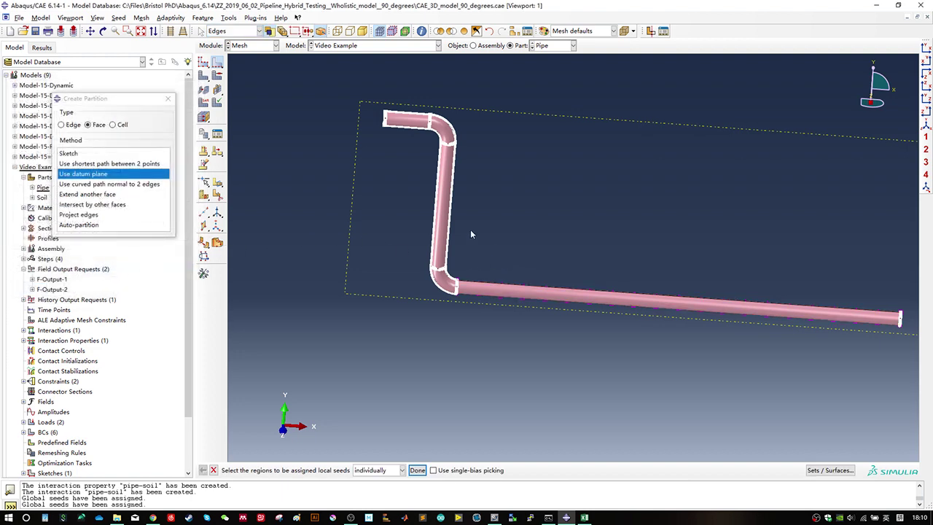
Step: Try single-bias local seeds with a minimum size of 0.05 on the long run's lengthwise edges and flip their bias direction
{"action": "left_click", "coordinate": [581, 293]}
{"action": "middle_click", "coordinate": [582, 299]}
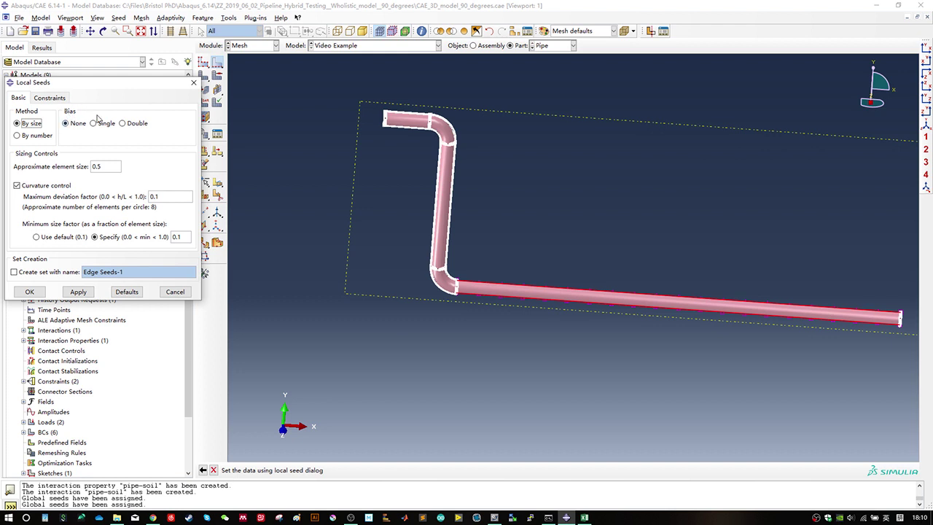
{"action": "left_click", "coordinate": [106, 124]}
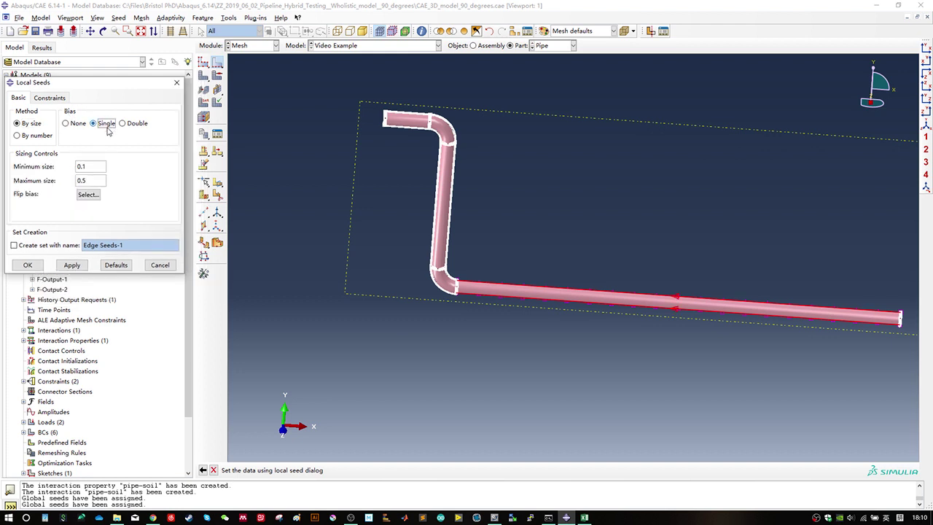
{"action": "left_click", "coordinate": [100, 166]}
{"action": "type", "text": "05"}
{"action": "left_click", "coordinate": [88, 195]}
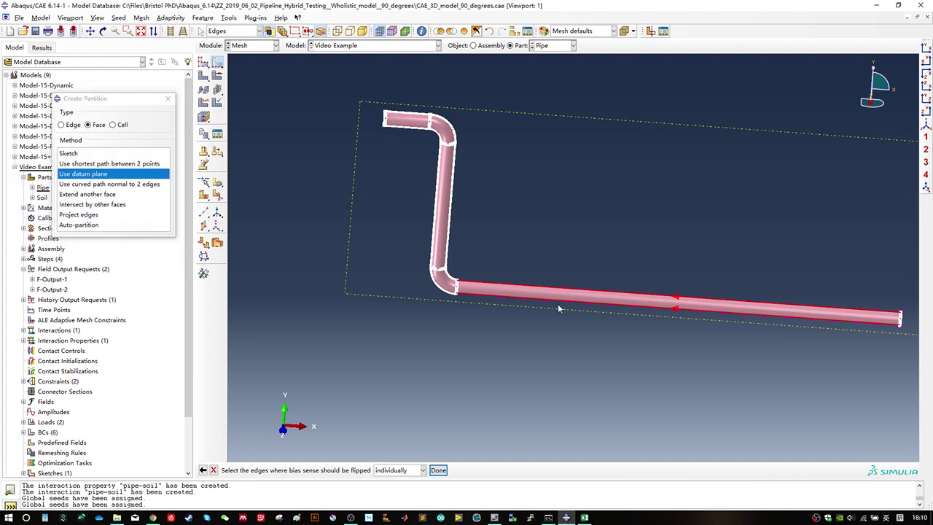
{"action": "middle_click", "coordinate": [674, 304]}
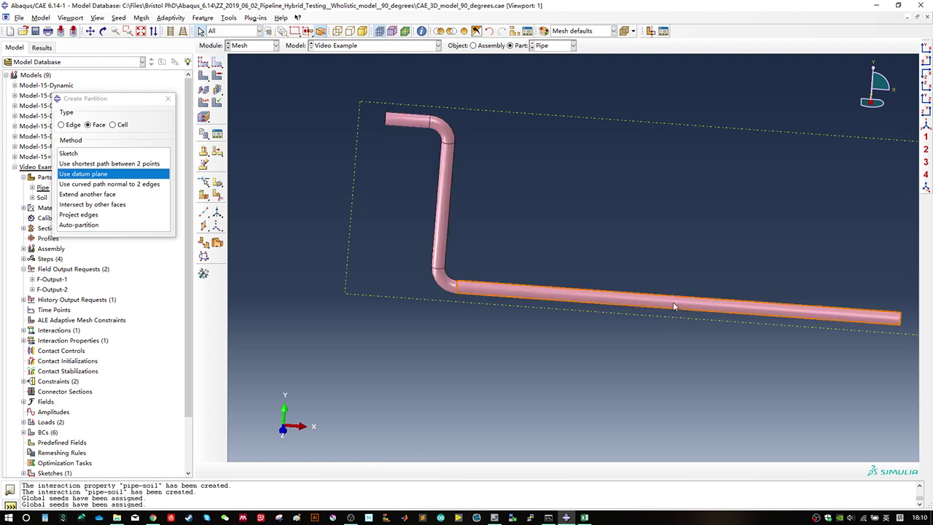
Step: Apply single-bias local seeds to the long run's lengthwise edges, with minimum size 0.05 and maximum size 0.5
{"action": "left_click", "coordinate": [217, 63]}
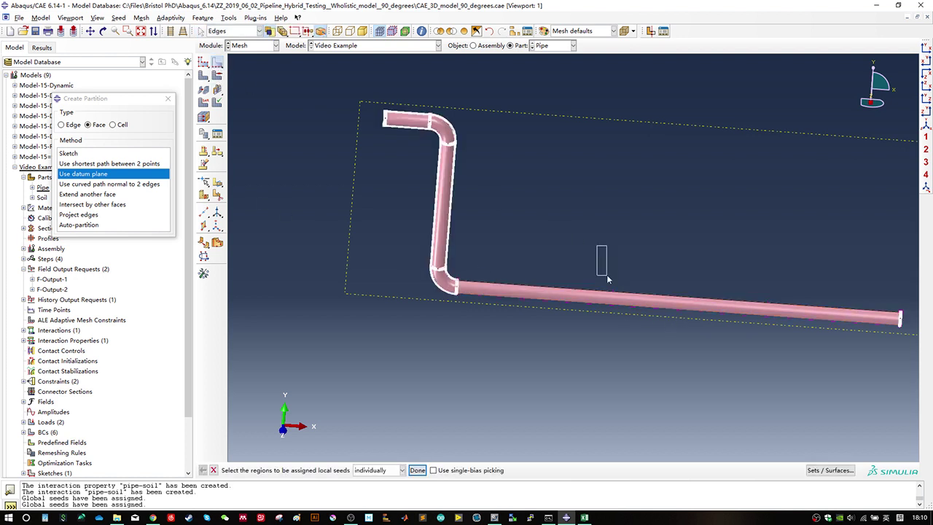
{"action": "middle_click", "coordinate": [636, 348]}
{"action": "left_click", "coordinate": [93, 123]}
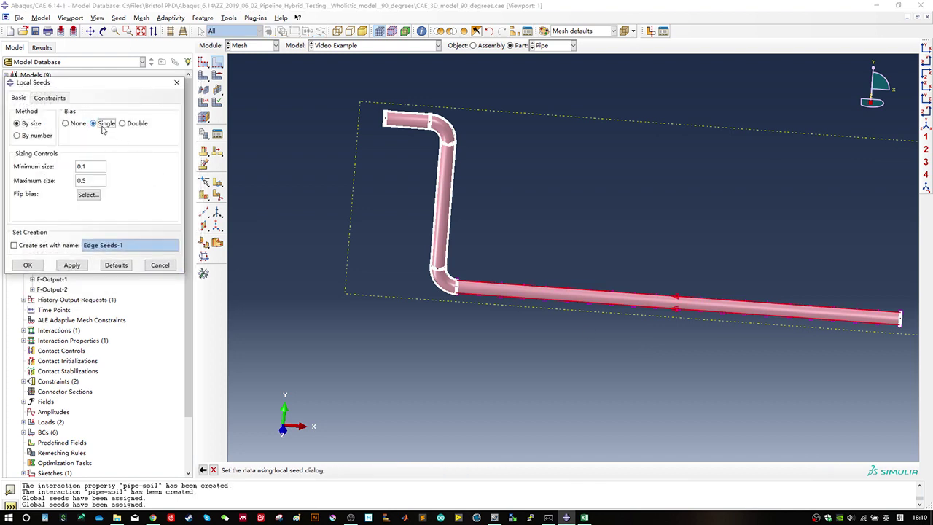
{"action": "left_click", "coordinate": [89, 166]}
{"action": "key", "text": "BackSpace"}
{"action": "type", "text": "05"}
{"action": "left_click", "coordinate": [28, 265]}
{"action": "scroll", "coordinate": [406, 296], "scroll_direction": "up", "scroll_amount": 4}
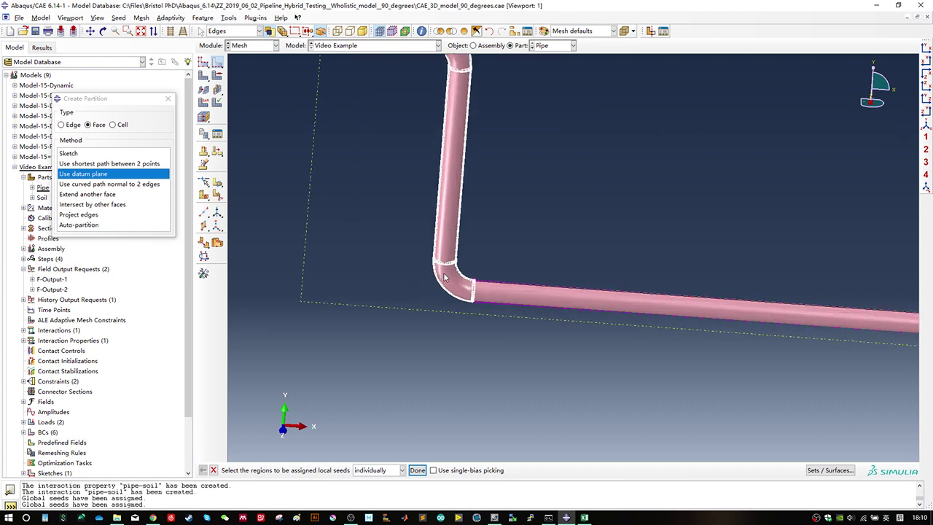
{"action": "scroll", "coordinate": [489, 287], "scroll_direction": "down", "scroll_amount": 5}
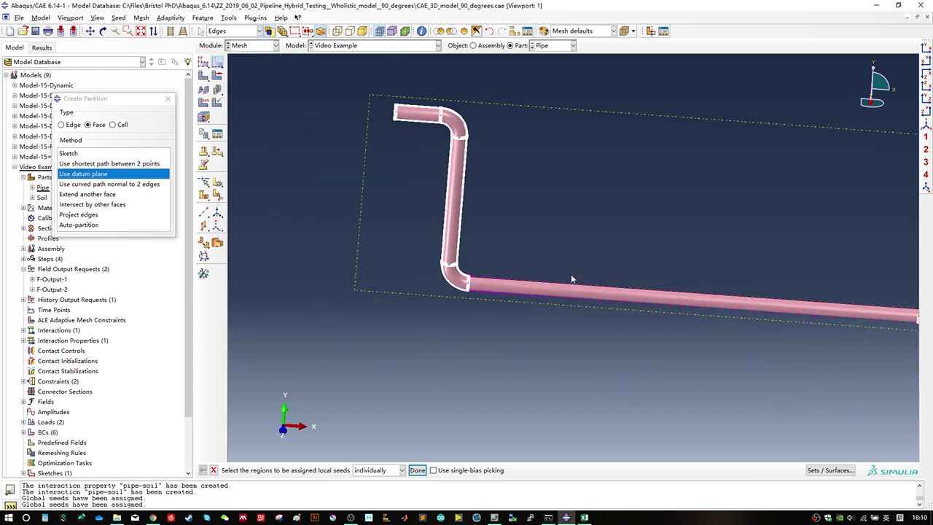
Step: Apply double-bias local seeds to the vertical run's lengthwise edges, with minimum size 0.02 and maximum size 0.2
{"action": "middle_click_drag", "start_coordinate": [528, 289], "coordinate": [458, 260], "text": "ctrl+alt"}
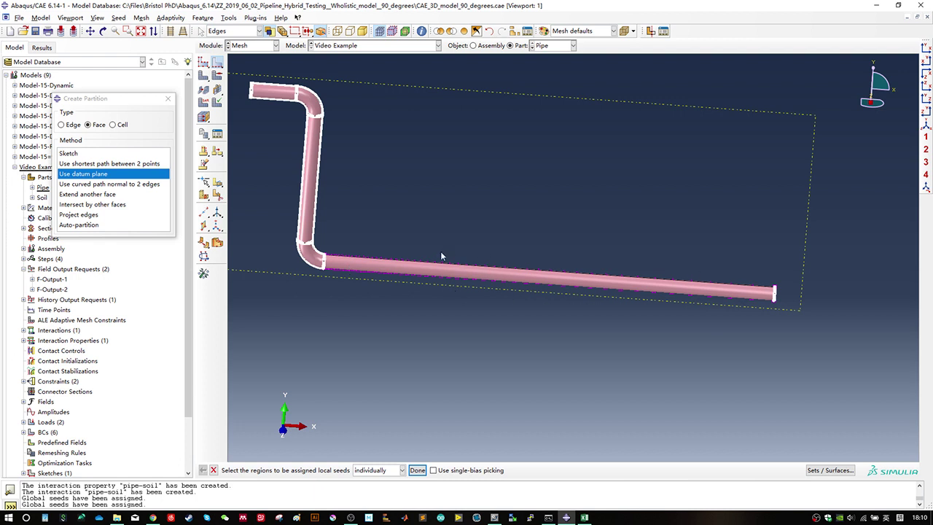
{"action": "middle_click_drag", "start_coordinate": [440, 253], "coordinate": [558, 307], "text": "ctrl+alt"}
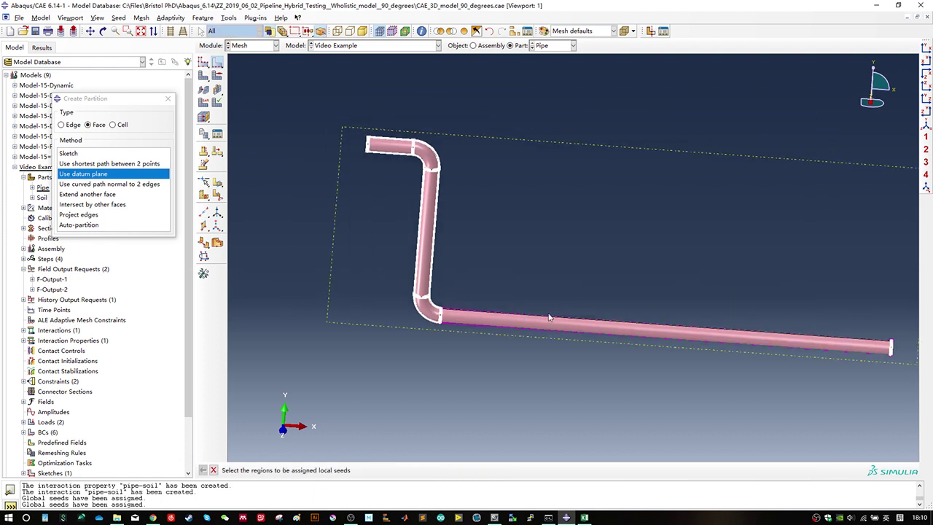
{"action": "left_click_drag", "start_coordinate": [390, 203], "coordinate": [491, 253]}
{"action": "middle_click", "coordinate": [491, 254]}
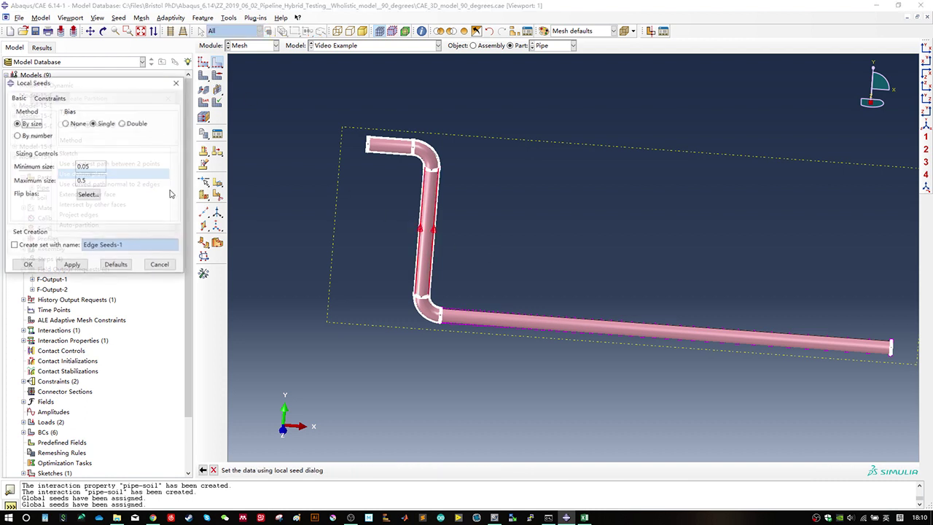
{"action": "left_click", "coordinate": [123, 124]}
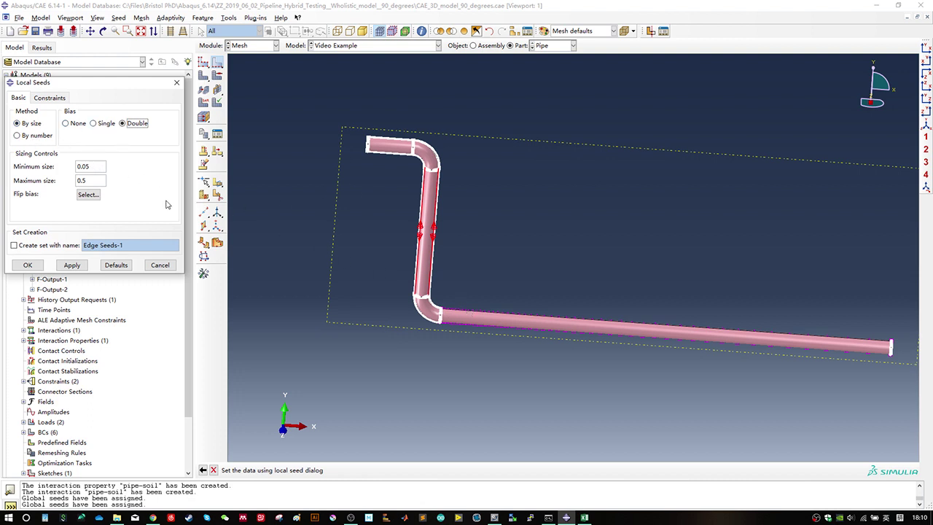
{"action": "left_click", "coordinate": [86, 181]}
{"action": "key", "text": "BackSpace"}
{"action": "type", "text": "2"}
{"action": "left_click", "coordinate": [95, 169]}
{"action": "key", "text": "BackSpace"}
{"action": "type", "text": "3"}
{"action": "left_click", "coordinate": [27, 264]}
Step: Assign unbiased local seeds with an approximate element size of 0.03 to the lengthwise edges of the pipe's short upper run
{"action": "left_click_drag", "start_coordinate": [437, 234], "coordinate": [453, 213], "text": "ctrl+alt"}
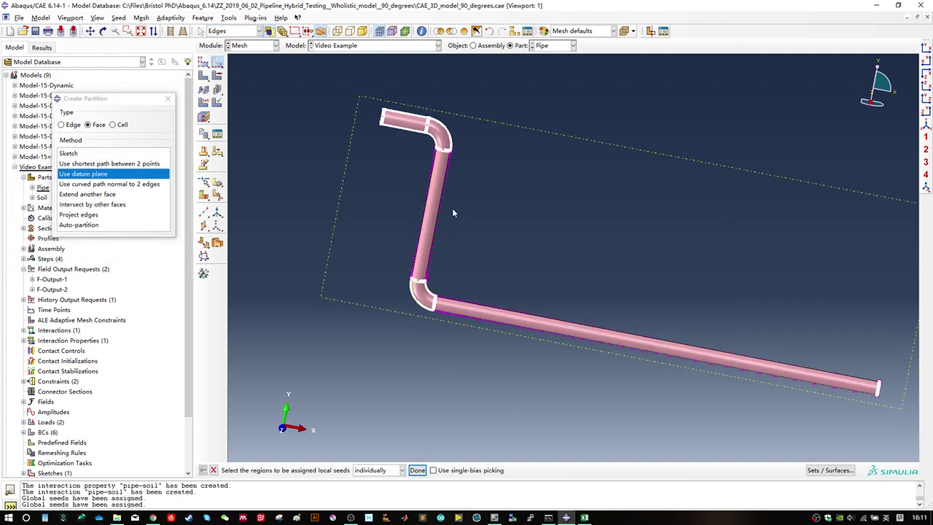
{"action": "left_click", "coordinate": [926, 63]}
{"action": "left_click", "coordinate": [926, 51]}
{"action": "scroll", "coordinate": [338, 204], "scroll_direction": "up", "scroll_amount": 5}
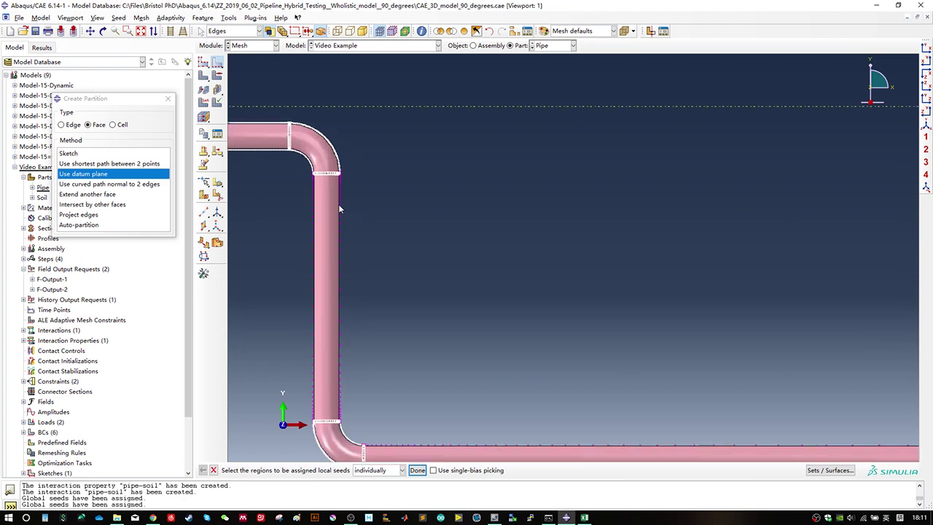
{"action": "scroll", "coordinate": [328, 204], "scroll_direction": "down", "scroll_amount": 5}
{"action": "middle_click_drag", "start_coordinate": [431, 299], "coordinate": [503, 237], "text": "ctrl+alt"}
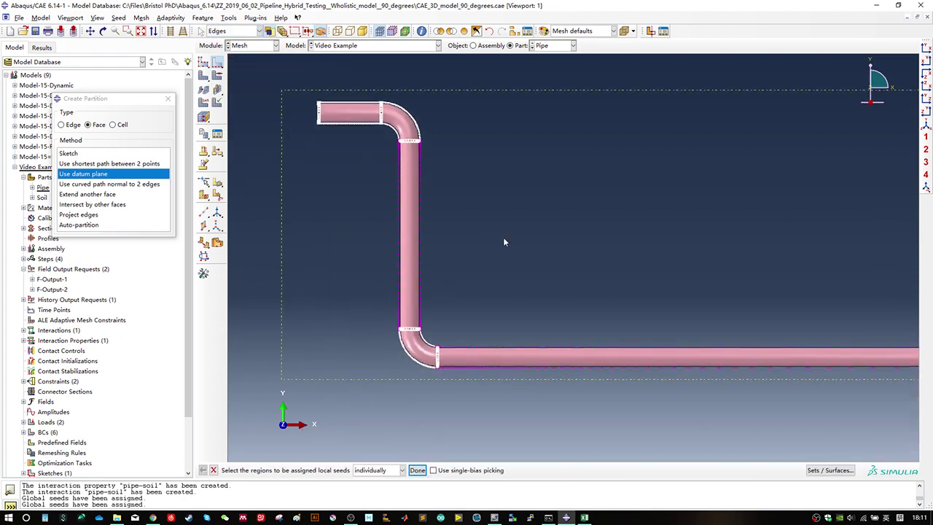
{"action": "left_click_drag", "start_coordinate": [343, 93], "coordinate": [354, 151]}
{"action": "middle_click", "coordinate": [353, 153]}
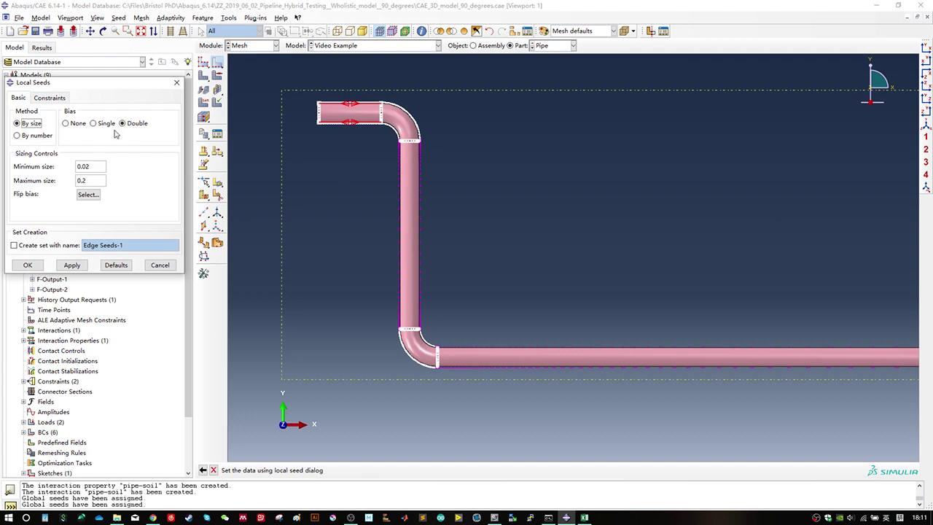
{"action": "left_click", "coordinate": [86, 124]}
{"action": "left_click", "coordinate": [121, 167]}
{"action": "key", "text": "BackSpace"}
{"action": "key", "text": "BackSpace"}
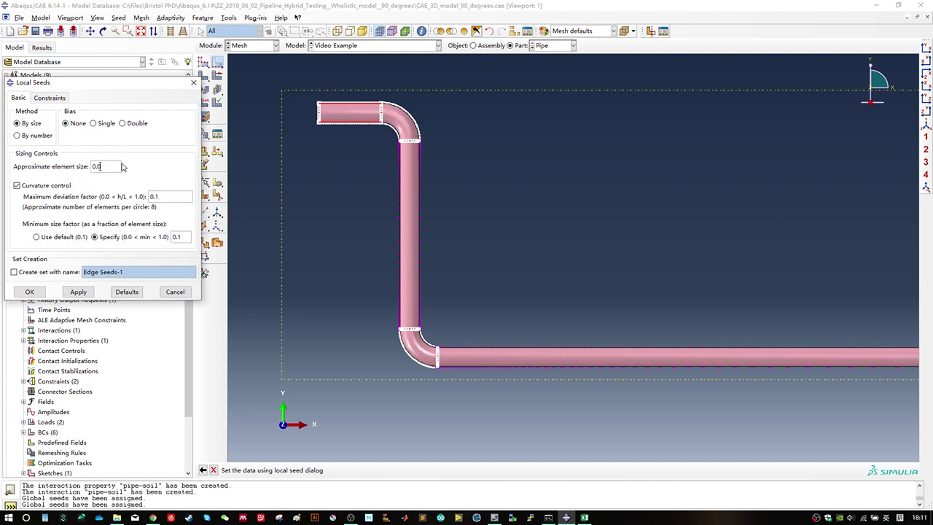
{"action": "type", "text": "03"}
{"action": "left_click", "coordinate": [30, 291]}
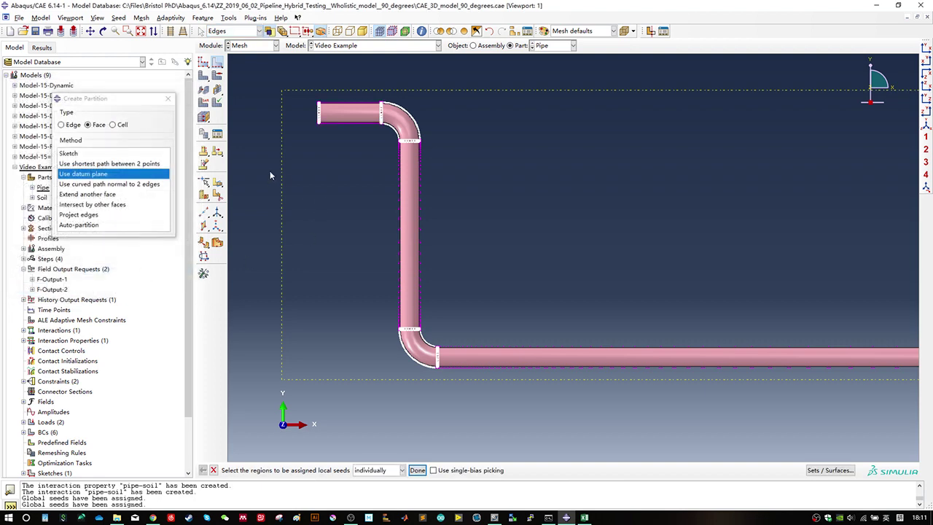
Step: Set the local seed size on the short upper run's lengthwise edges to 0.01 and finish seeding
{"action": "left_click_drag", "start_coordinate": [356, 84], "coordinate": [363, 135]}
{"action": "middle_click", "coordinate": [363, 135]}
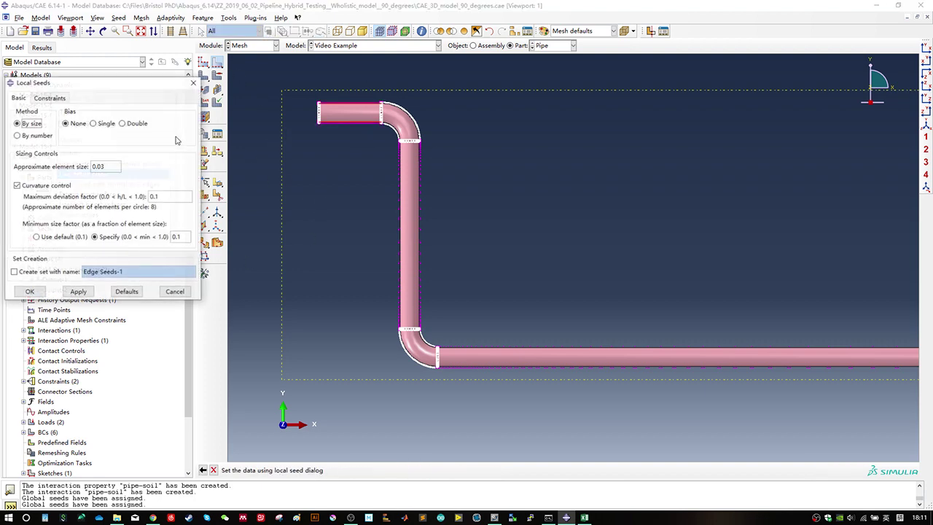
{"action": "left_click", "coordinate": [114, 166]}
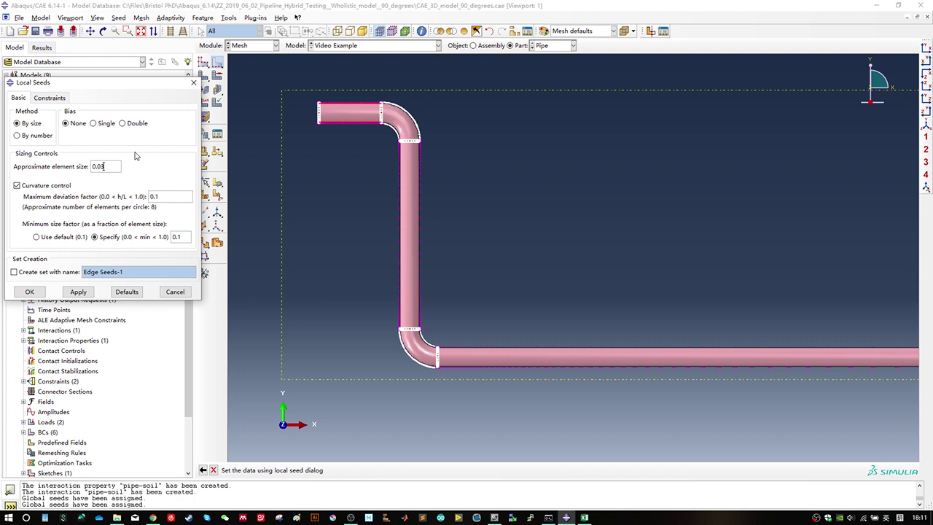
{"action": "key", "text": "BackSpace"}
{"action": "type", "text": "5"}
{"action": "key", "text": "BackSpace"}
{"action": "type", "text": "1"}
{"action": "left_click", "coordinate": [29, 292]}
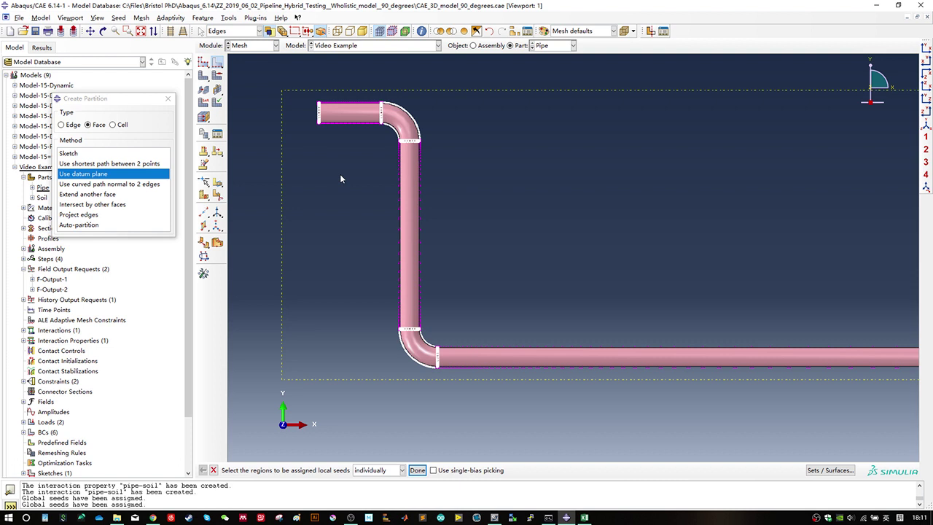
{"action": "key", "text": "Escape"}
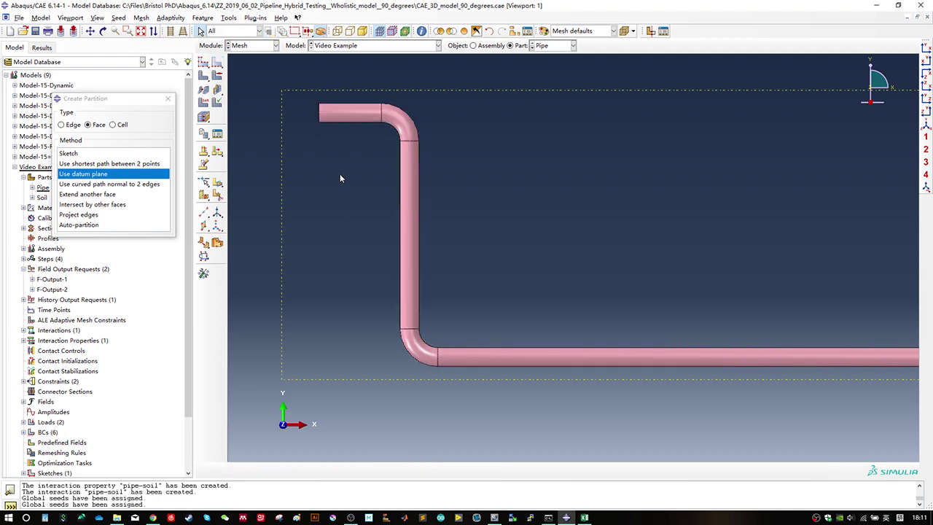
{"action": "left_click", "coordinate": [168, 99]}
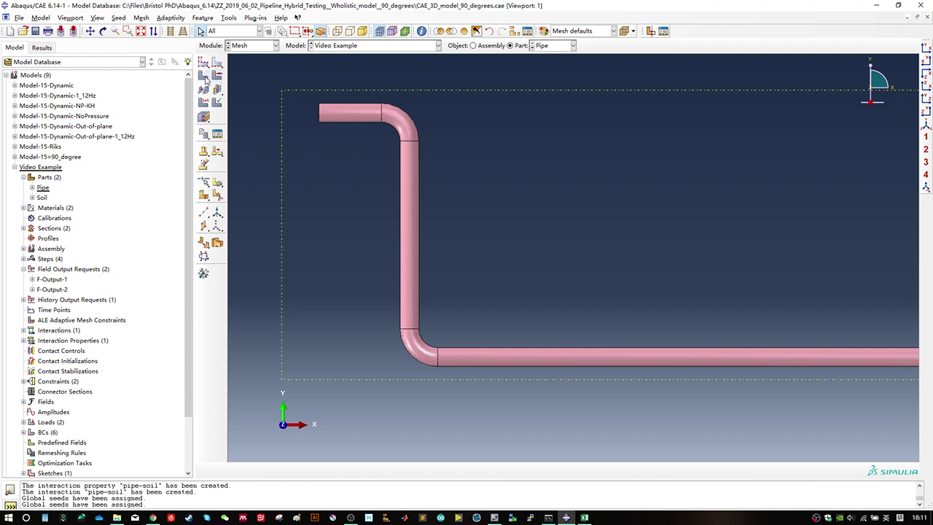
Step: Generate the mesh on the whole Pipe part
{"action": "left_click", "coordinate": [205, 79]}
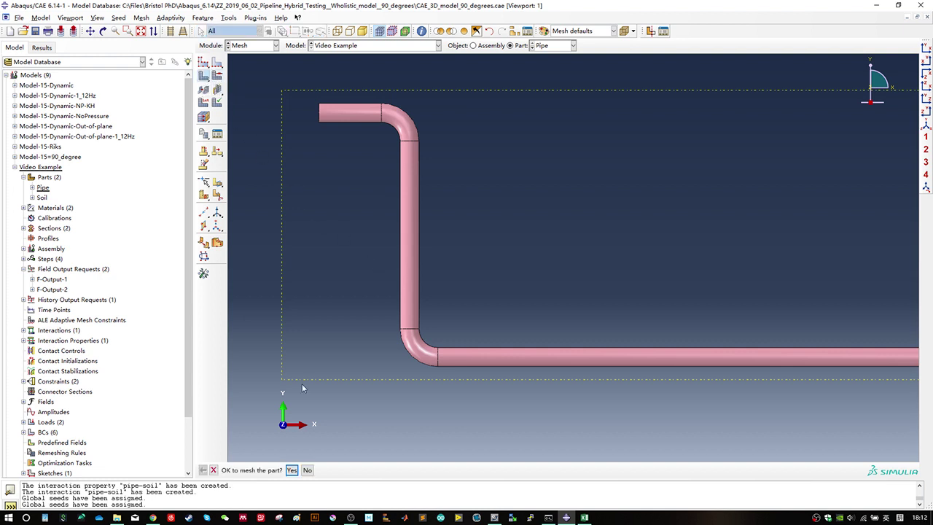
{"action": "left_click", "coordinate": [290, 472]}
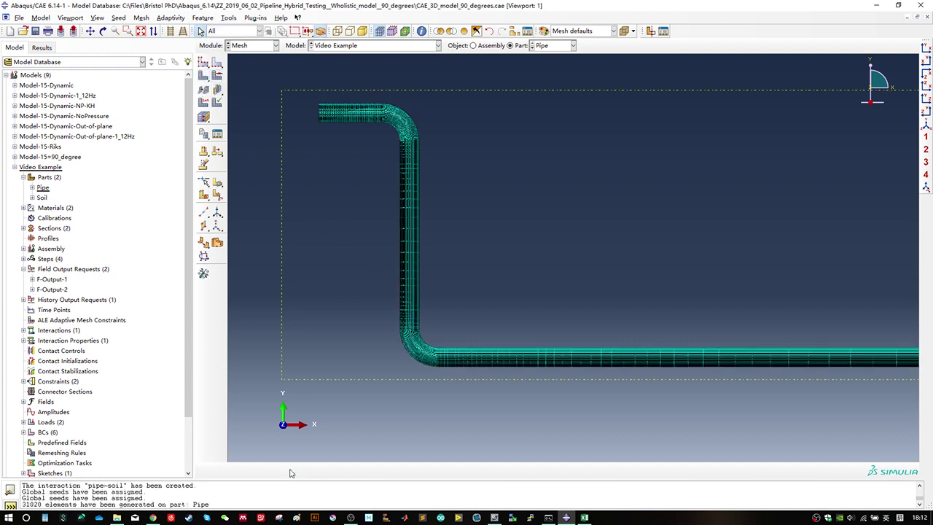
{"action": "scroll", "coordinate": [355, 306], "scroll_direction": "down", "scroll_amount": 3}
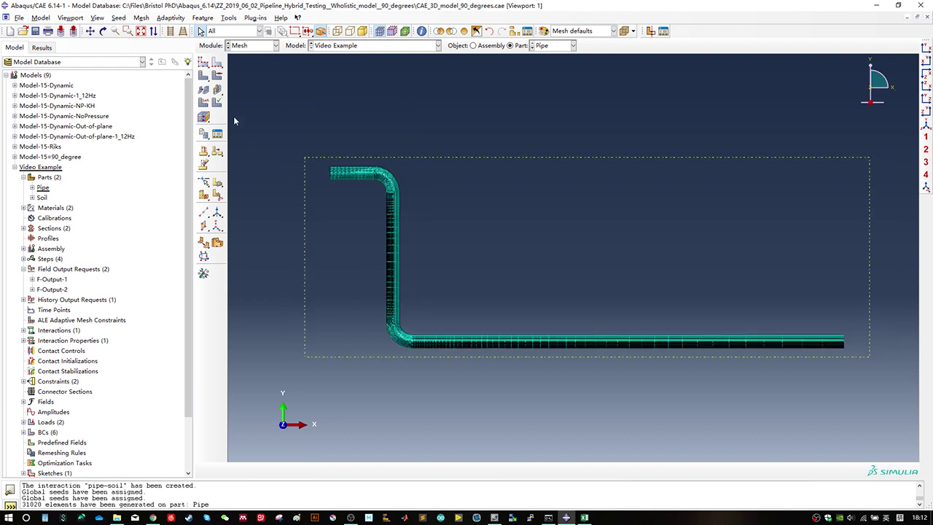
{"action": "scroll", "coordinate": [234, 120], "scroll_direction": "up", "scroll_amount": 1}
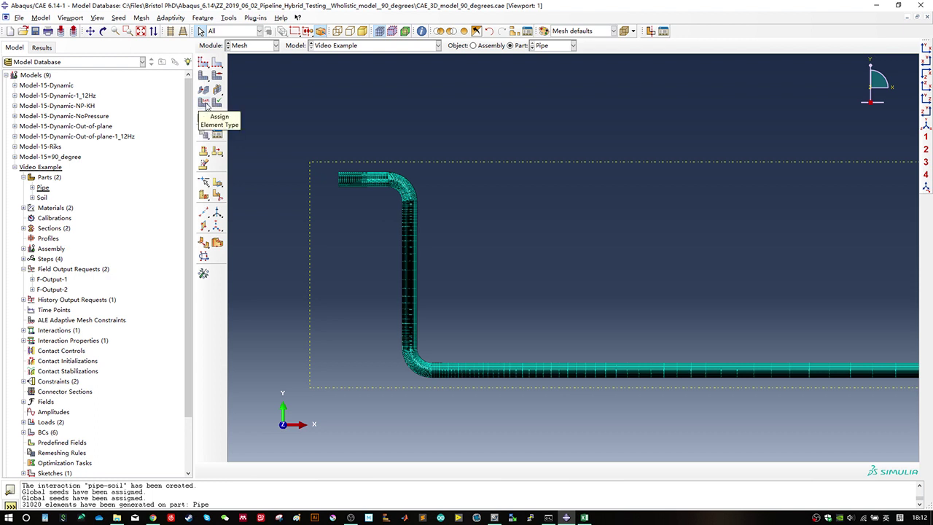
Step: Assign the Standard linear shell element type S4R with reduced integration to all faces of the meshed pipe
{"action": "left_click", "coordinate": [207, 108]}
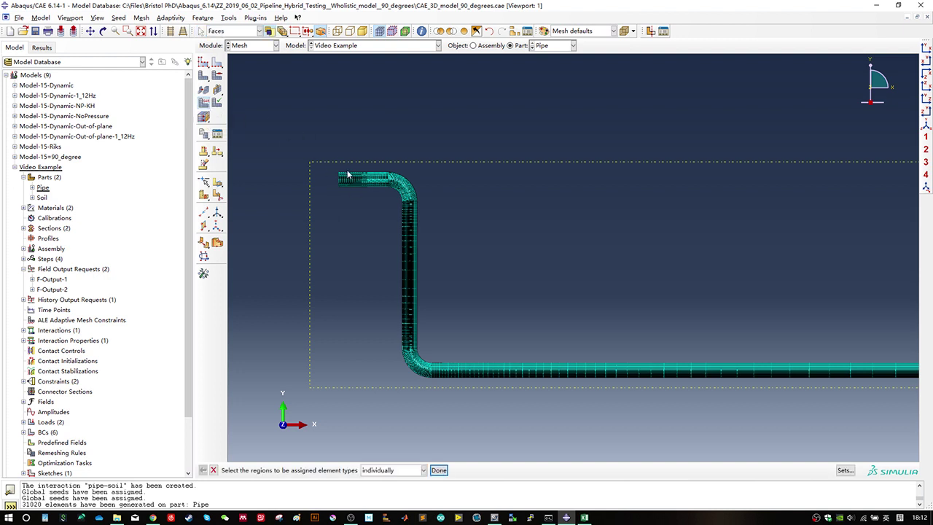
{"action": "left_click_drag", "start_coordinate": [311, 136], "coordinate": [829, 390]}
{"action": "scroll", "coordinate": [692, 293], "scroll_direction": "down", "scroll_amount": 2}
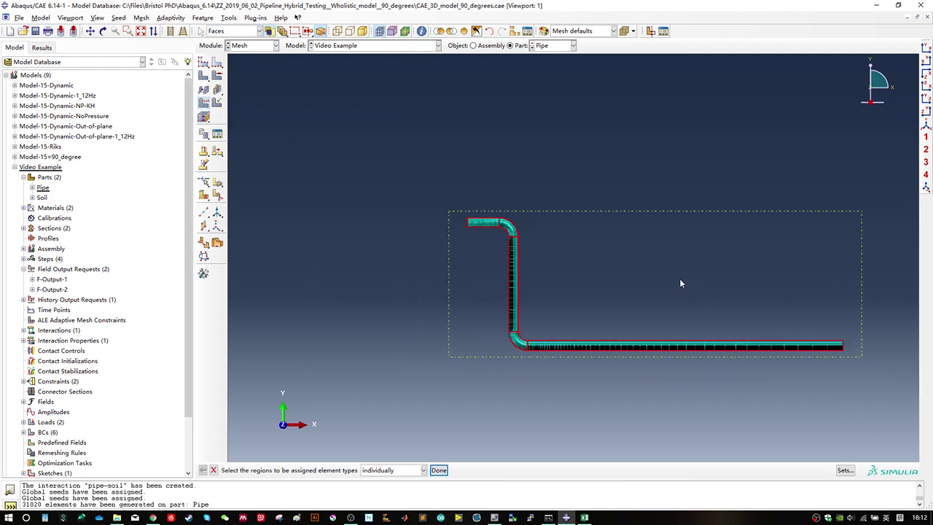
{"action": "middle_click", "coordinate": [674, 284]}
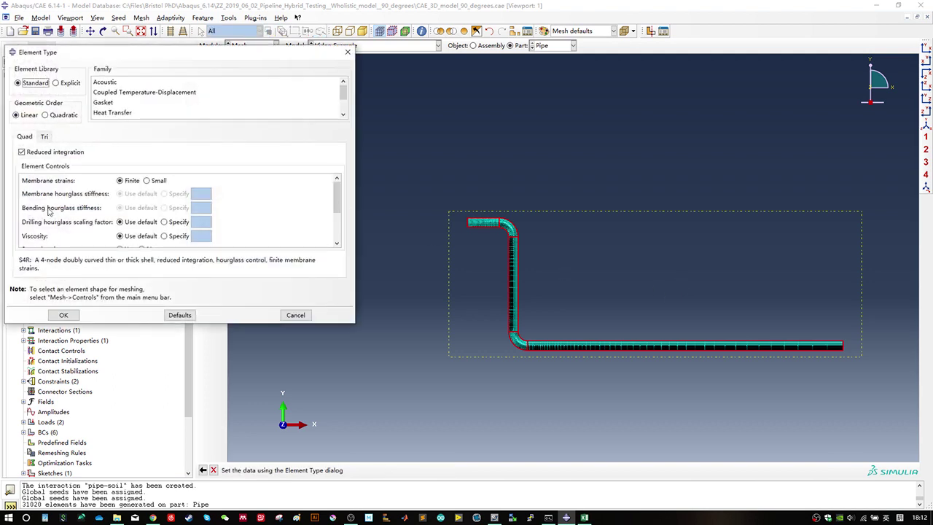
{"action": "left_click_drag", "start_coordinate": [20, 259], "coordinate": [35, 261]}
{"action": "left_click", "coordinate": [51, 268]}
{"action": "scroll", "coordinate": [171, 102], "scroll_direction": "down", "scroll_amount": 3}
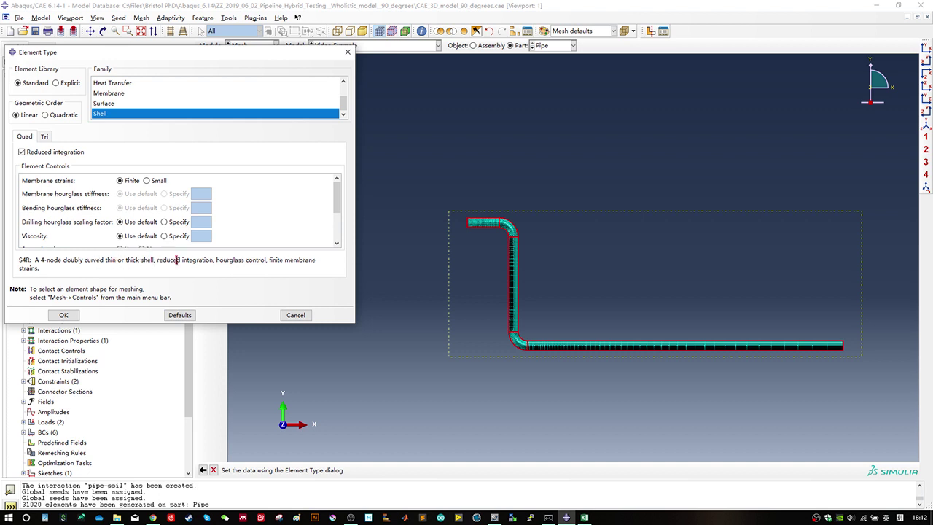
{"action": "left_click_drag", "start_coordinate": [234, 261], "coordinate": [266, 262]}
{"action": "left_click_drag", "start_coordinate": [215, 260], "coordinate": [267, 269]}
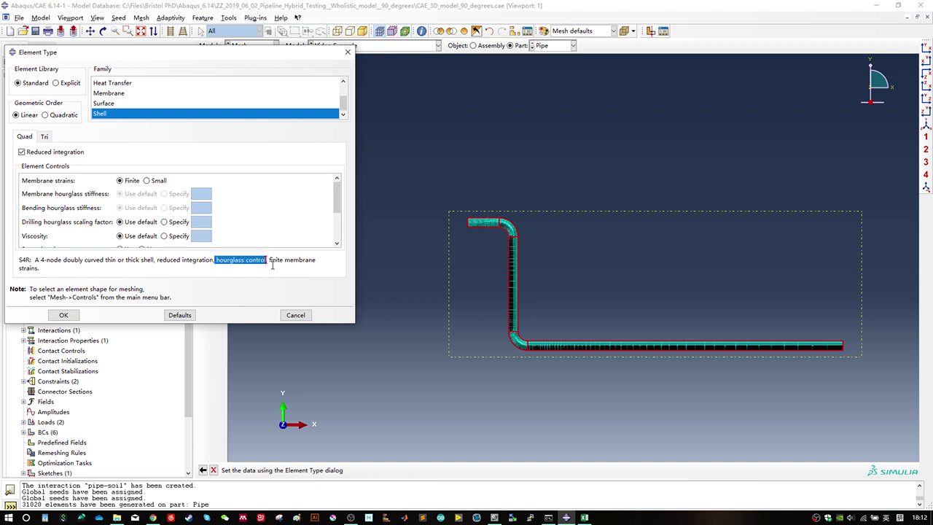
{"action": "left_click", "coordinate": [273, 266]}
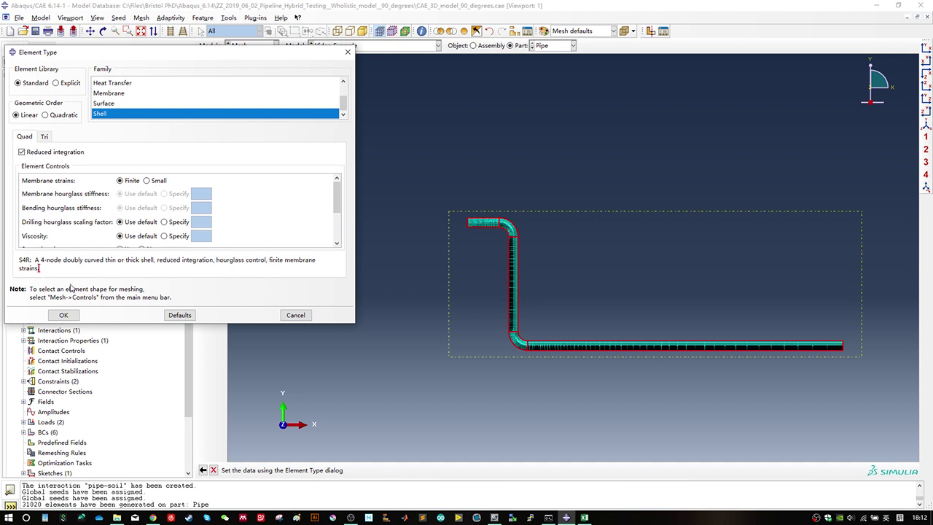
{"action": "left_click", "coordinate": [71, 315]}
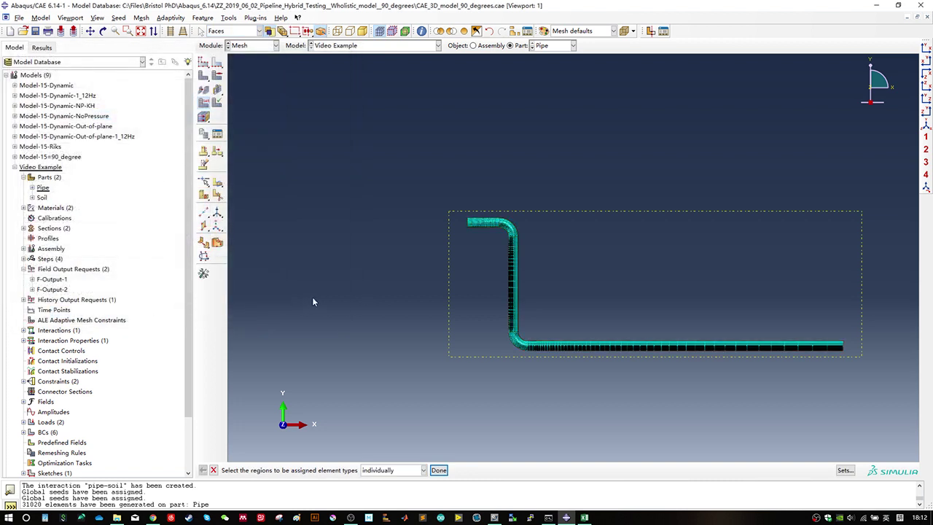
{"action": "middle_click", "coordinate": [314, 297]}
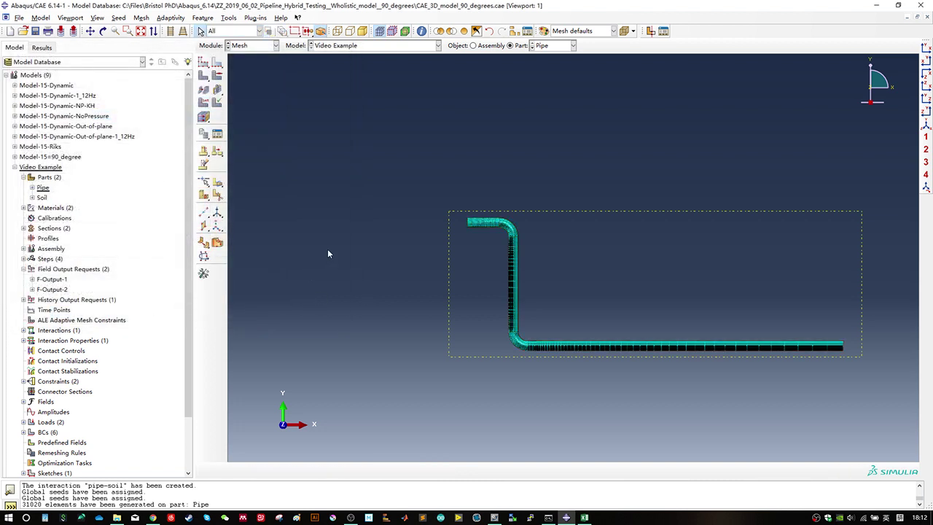
Step: Switch the meshing display to the Soil part and examine the soil block and its pipe openings
{"action": "left_click", "coordinate": [561, 46]}
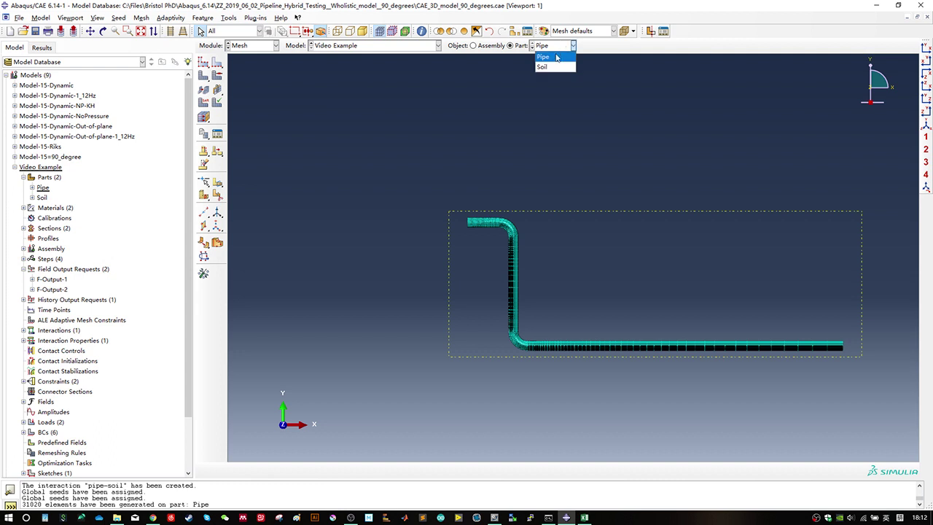
{"action": "left_click", "coordinate": [548, 67]}
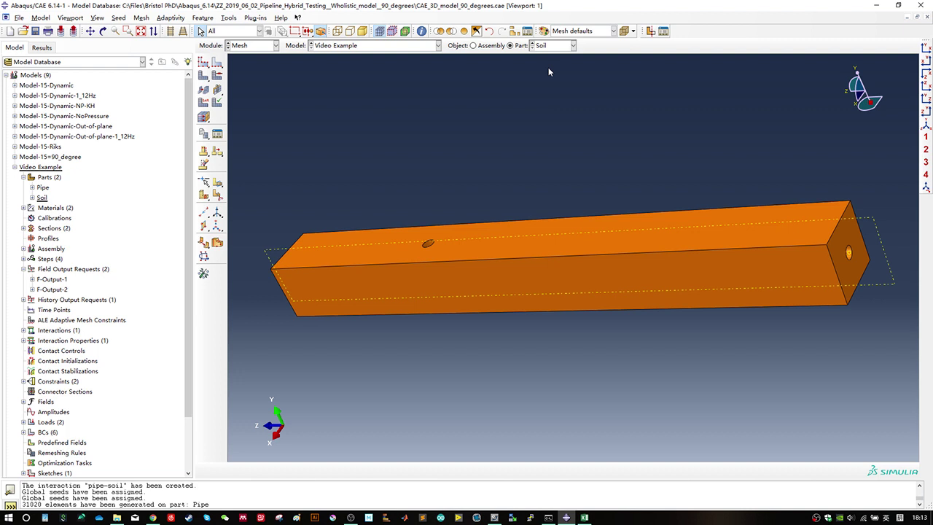
{"action": "left_click_drag", "start_coordinate": [510, 244], "coordinate": [435, 232], "text": "ctrl+alt"}
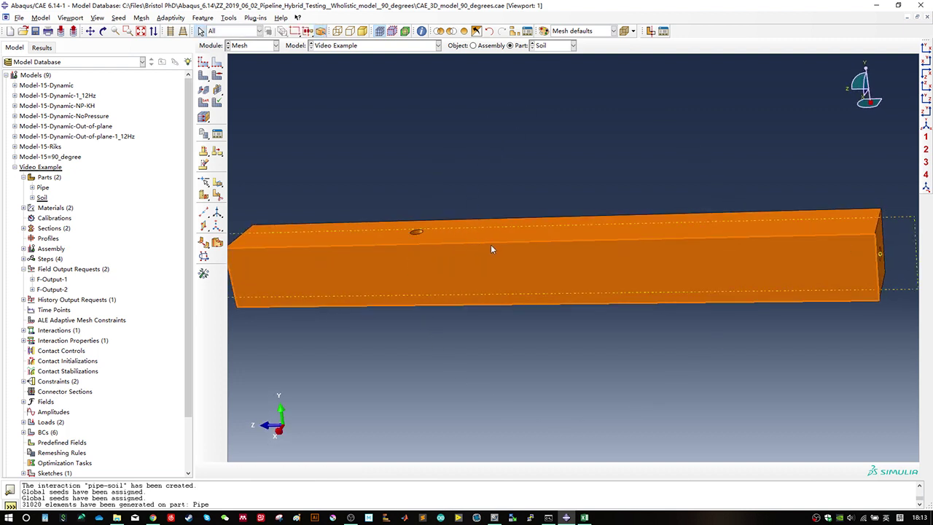
{"action": "left_click_drag", "start_coordinate": [475, 232], "coordinate": [502, 228], "text": "ctrl+alt"}
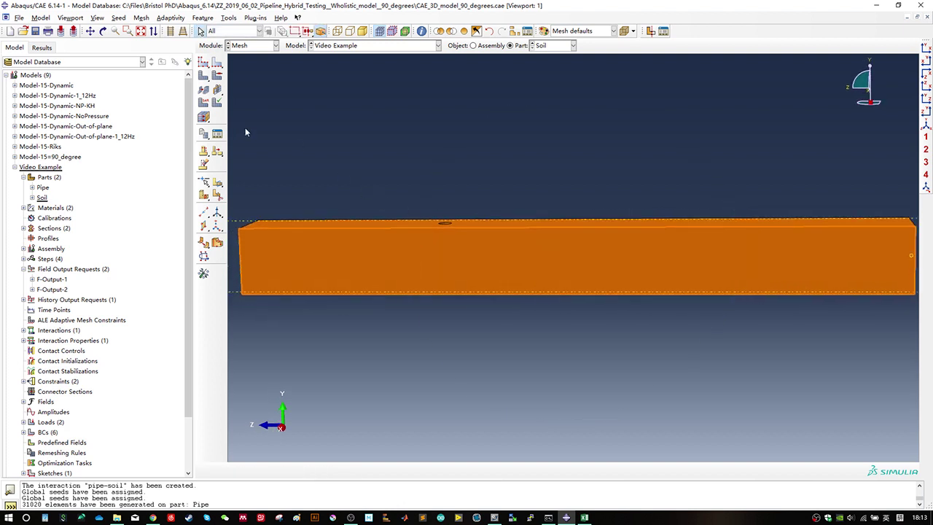
{"action": "left_click_drag", "start_coordinate": [506, 265], "coordinate": [429, 238], "text": "ctrl+alt"}
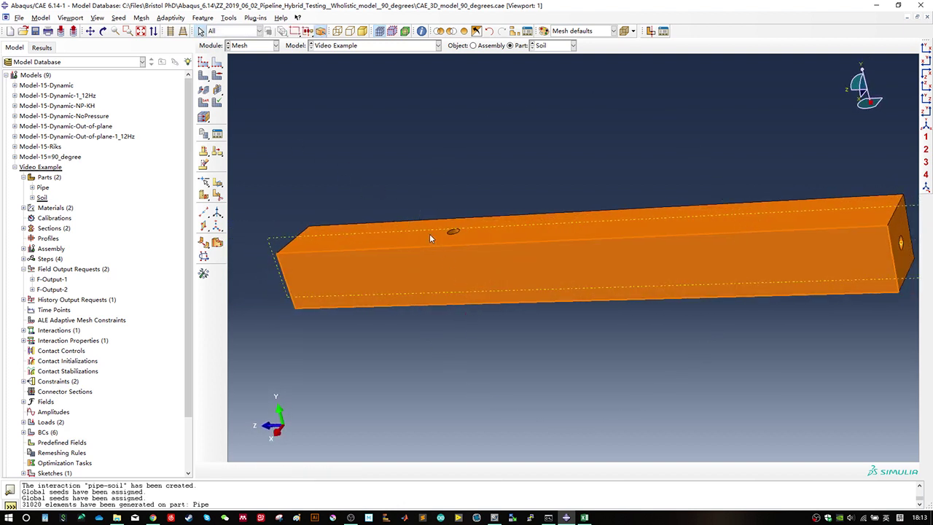
{"action": "left_click_drag", "start_coordinate": [622, 259], "coordinate": [409, 241], "text": "ctrl+alt"}
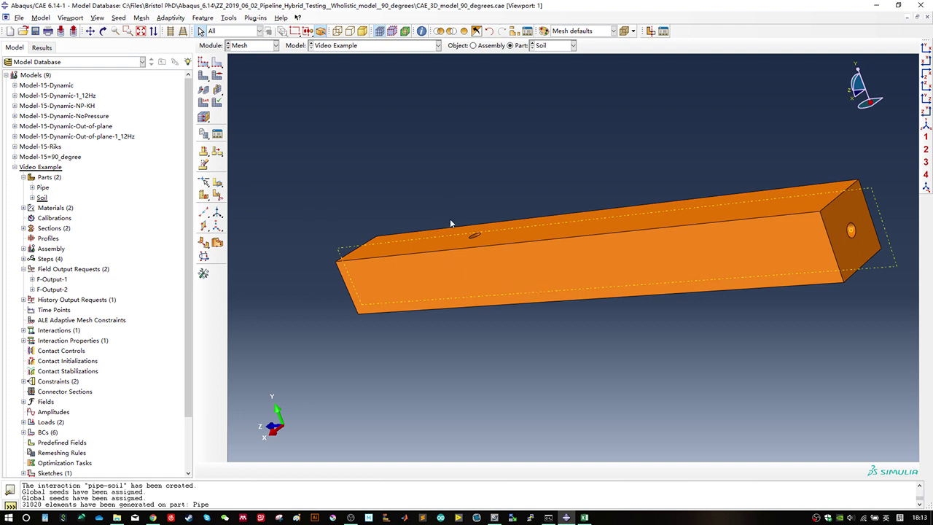
{"action": "left_click_drag", "start_coordinate": [560, 252], "coordinate": [604, 263], "text": "ctrl+alt"}
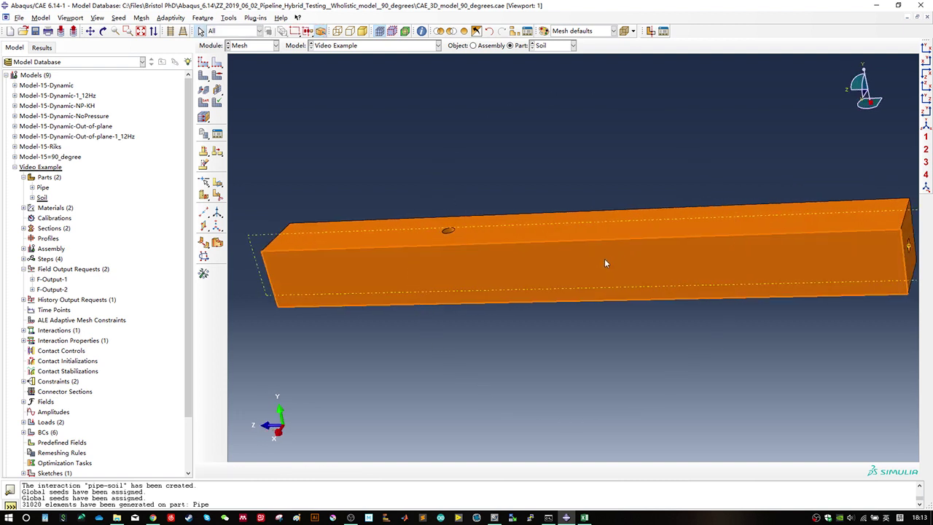
{"action": "left_click_drag", "start_coordinate": [425, 240], "coordinate": [485, 240], "text": "ctrl+alt"}
{"action": "left_click", "coordinate": [219, 199]}
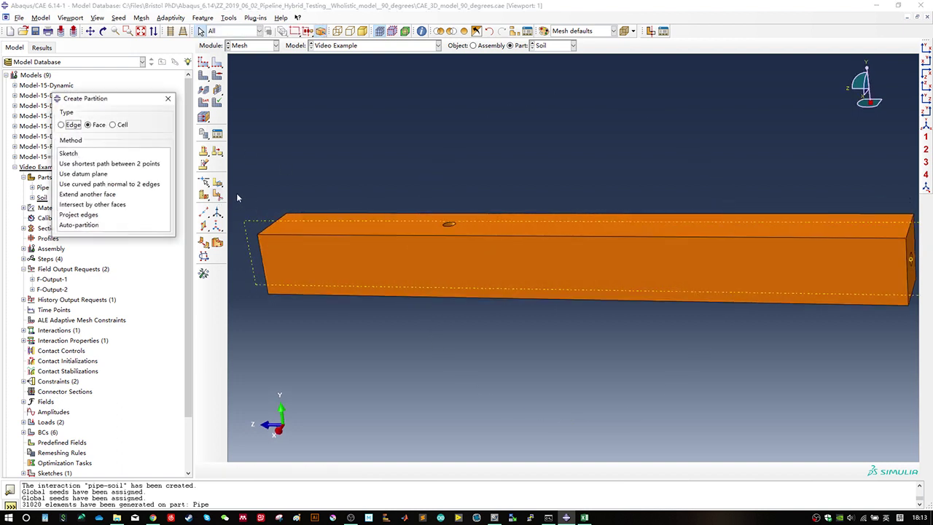
{"action": "key", "text": "Escape"}
{"action": "left_click_drag", "start_coordinate": [552, 253], "coordinate": [538, 219], "text": "ctrl+alt"}
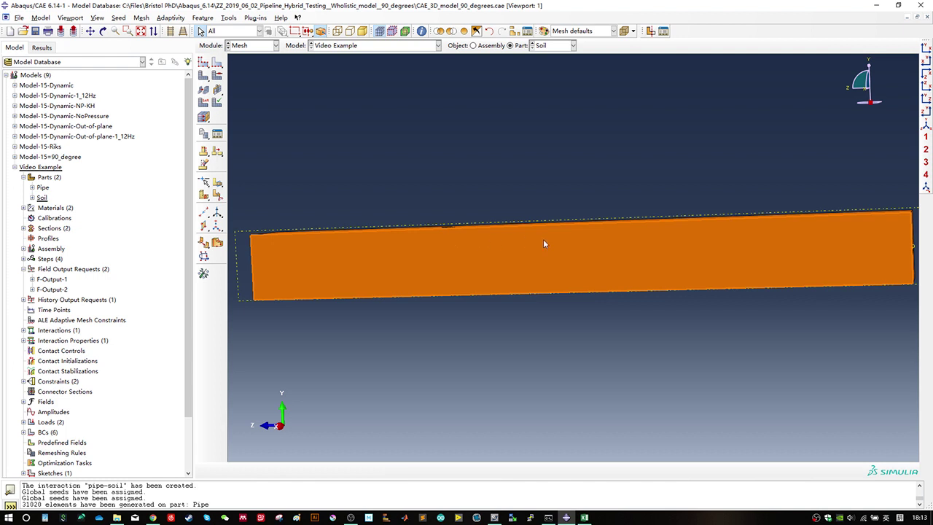
{"action": "left_click_drag", "start_coordinate": [610, 241], "coordinate": [591, 251], "text": "ctrl+alt"}
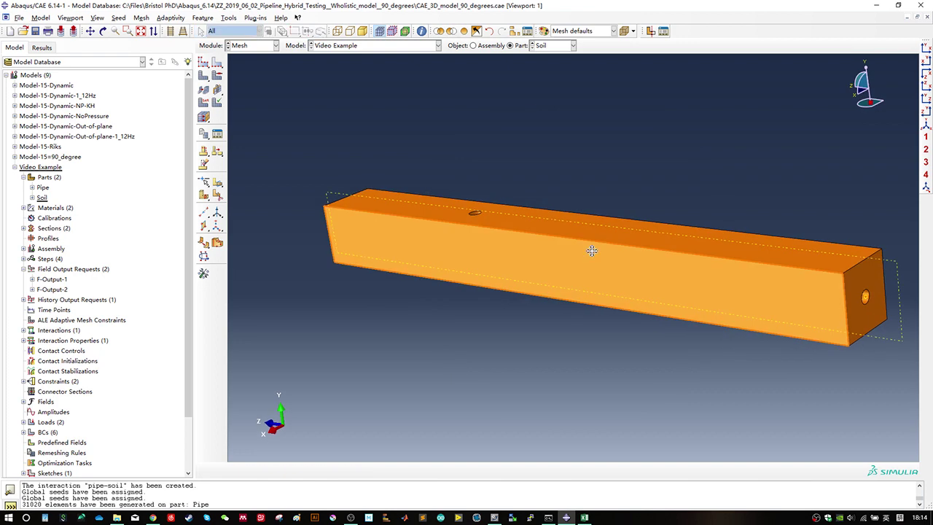
{"action": "middle_click_drag", "start_coordinate": [591, 251], "coordinate": [495, 249], "text": "ctrl+alt"}
{"action": "left_click_drag", "start_coordinate": [564, 250], "coordinate": [503, 255], "text": "ctrl+alt"}
{"action": "middle_click_drag", "start_coordinate": [541, 252], "coordinate": [616, 228], "text": "ctrl+alt"}
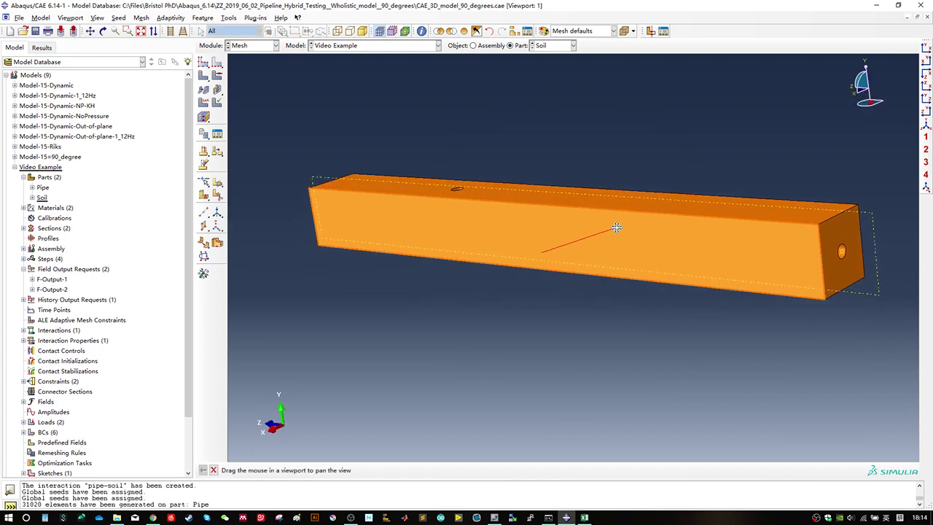
{"action": "left_click_drag", "start_coordinate": [536, 318], "coordinate": [645, 241], "text": "ctrl+alt"}
{"action": "left_click", "coordinate": [204, 226]}
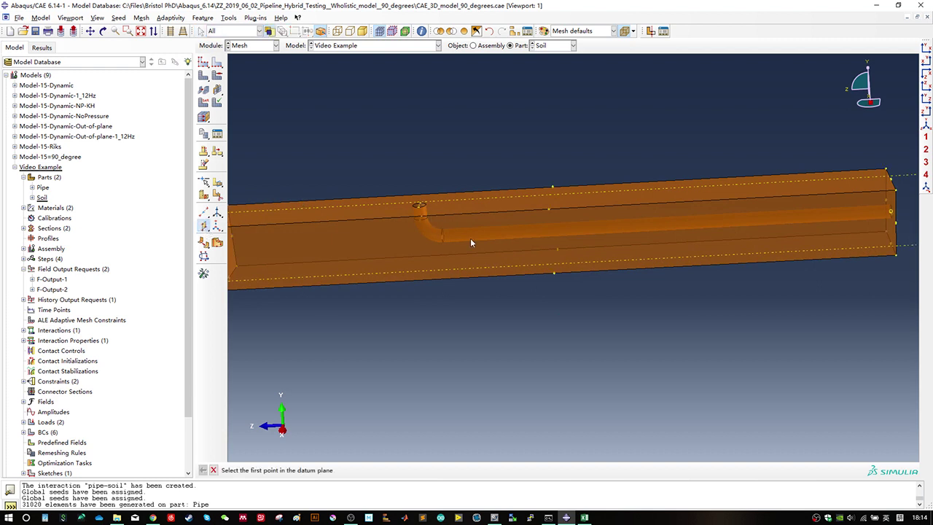
{"action": "left_click_drag", "start_coordinate": [471, 243], "coordinate": [444, 238], "text": "ctrl+alt"}
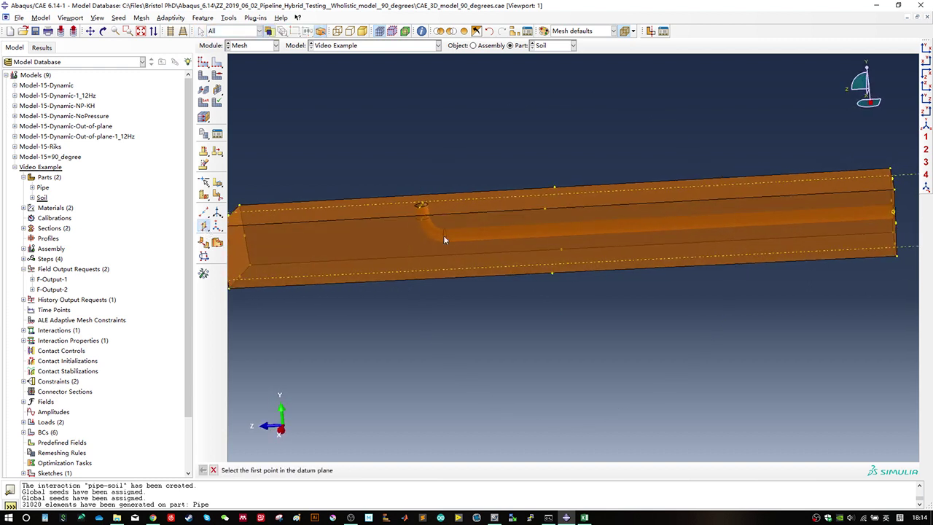
{"action": "left_click", "coordinate": [203, 227]}
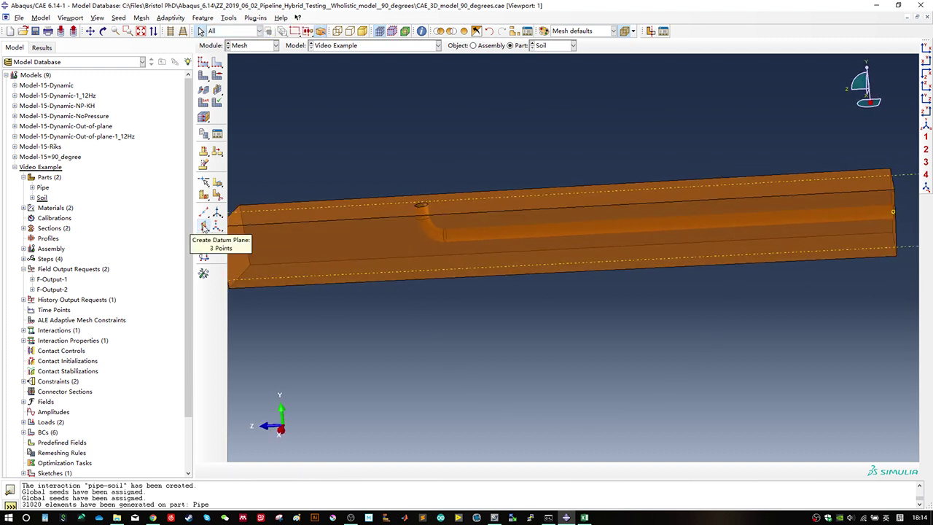
Step: Create a datum plane on the Soil part from the XY principal plane with an offset of 0.0
{"action": "mouse_move", "coordinate": [203, 227]}
{"action": "left_mouse_down"}
{"action": "mouse_move", "coordinate": [259, 228]}
{"action": "mouse_move", "coordinate": [220, 231]}
{"action": "left_mouse_up"}
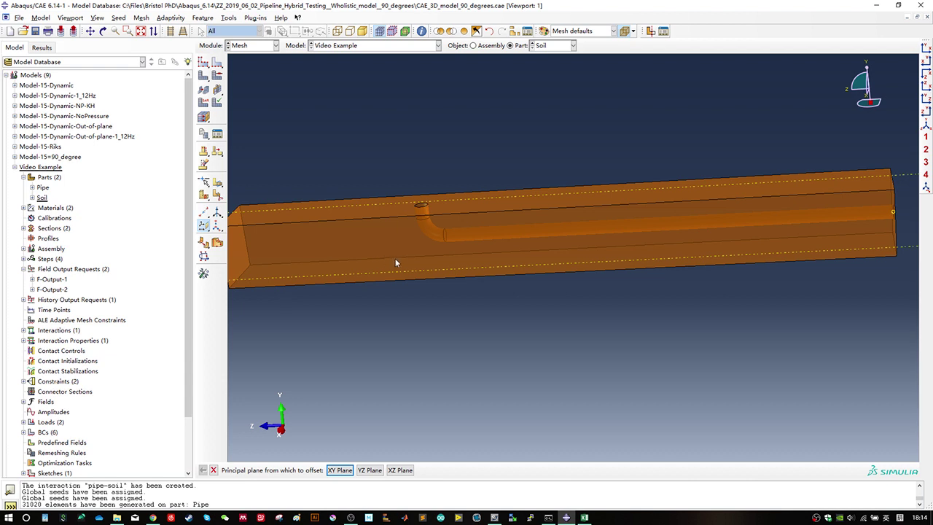
{"action": "scroll", "coordinate": [415, 259], "scroll_direction": "down", "scroll_amount": 2}
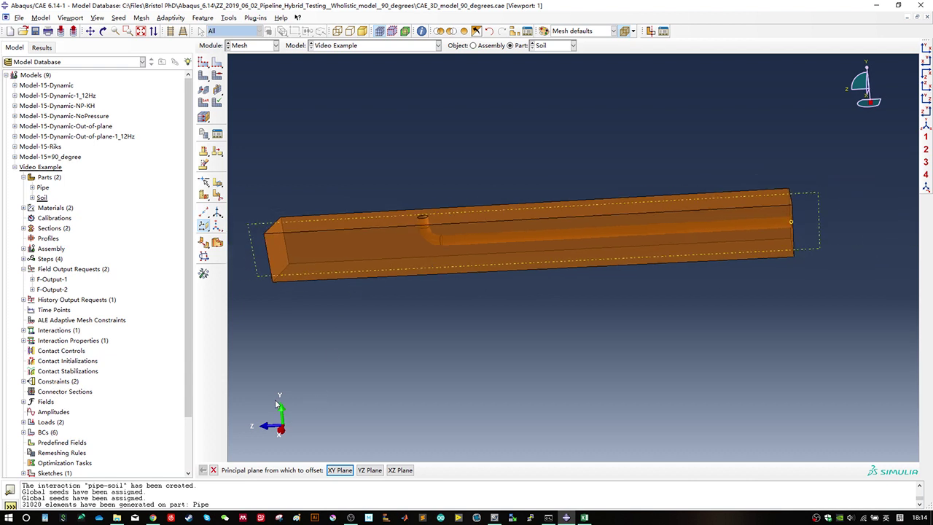
{"action": "left_click", "coordinate": [340, 469]}
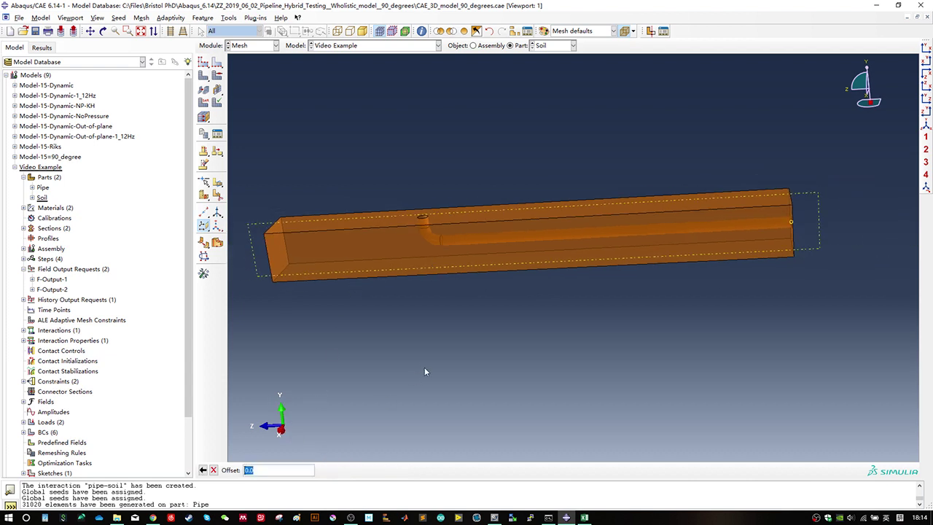
{"action": "key", "text": "Return"}
Step: Create a datum plane offset from the end-face datum plane, passing through a point where the pipe cavity's bend meets its long straight run
{"action": "left_click_drag", "start_coordinate": [204, 226], "coordinate": [233, 228]}
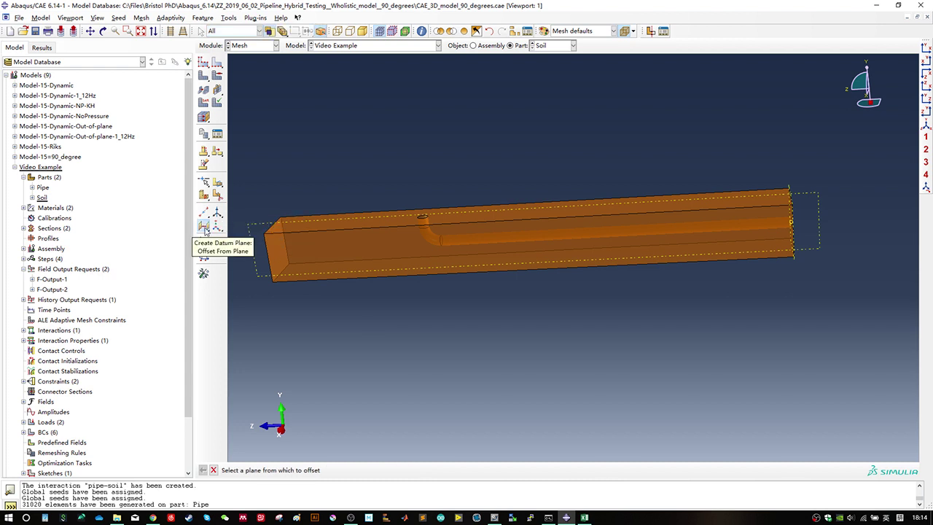
{"action": "left_click", "coordinate": [204, 229]}
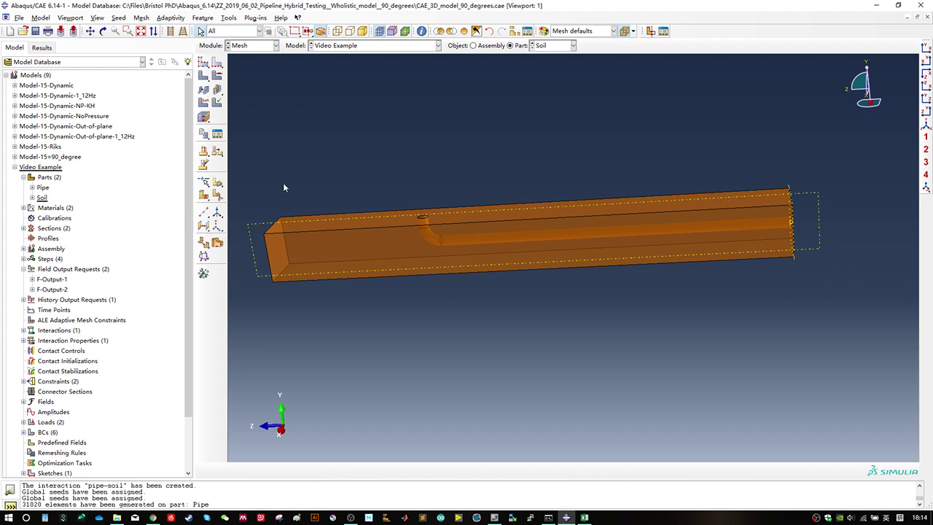
{"action": "left_click", "coordinate": [203, 225]}
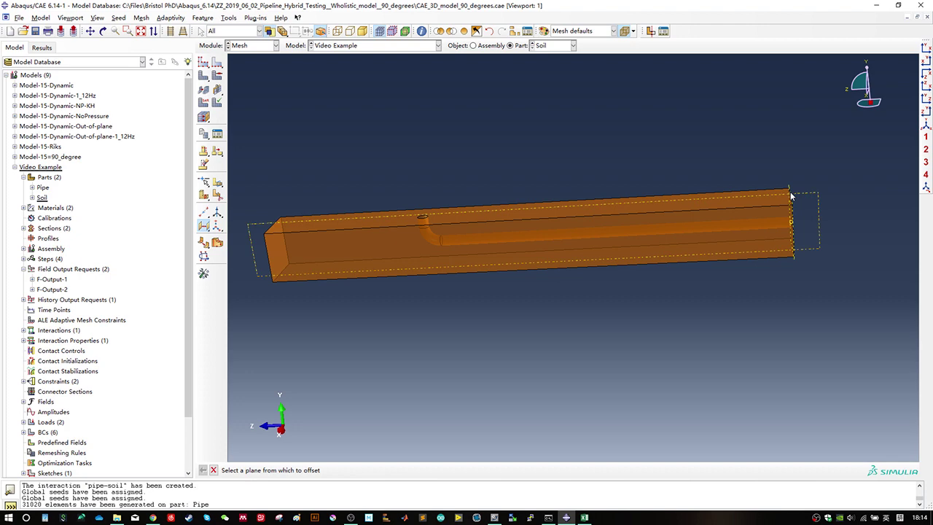
{"action": "left_click_drag", "start_coordinate": [762, 256], "coordinate": [717, 262], "text": "ctrl+alt"}
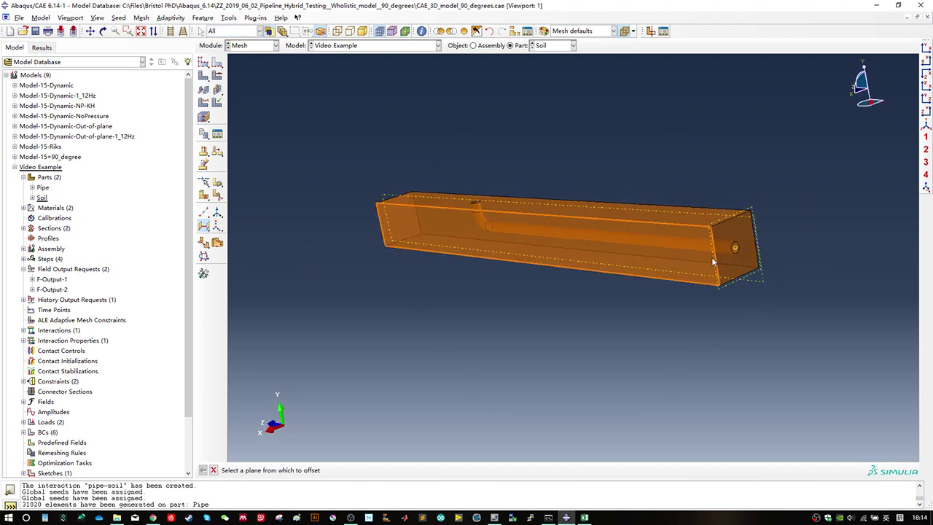
{"action": "scroll", "coordinate": [714, 263], "scroll_direction": "up", "scroll_amount": 5}
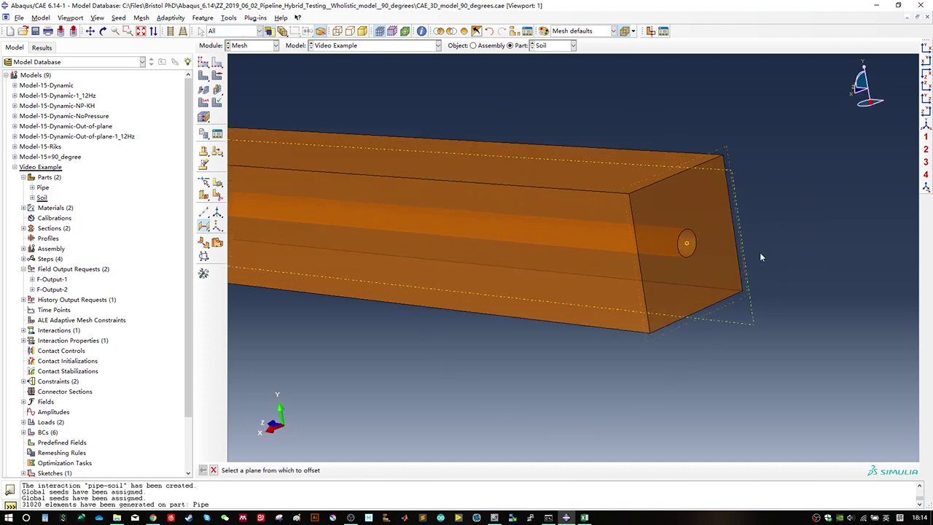
{"action": "scroll", "coordinate": [714, 337], "scroll_direction": "down", "scroll_amount": 5}
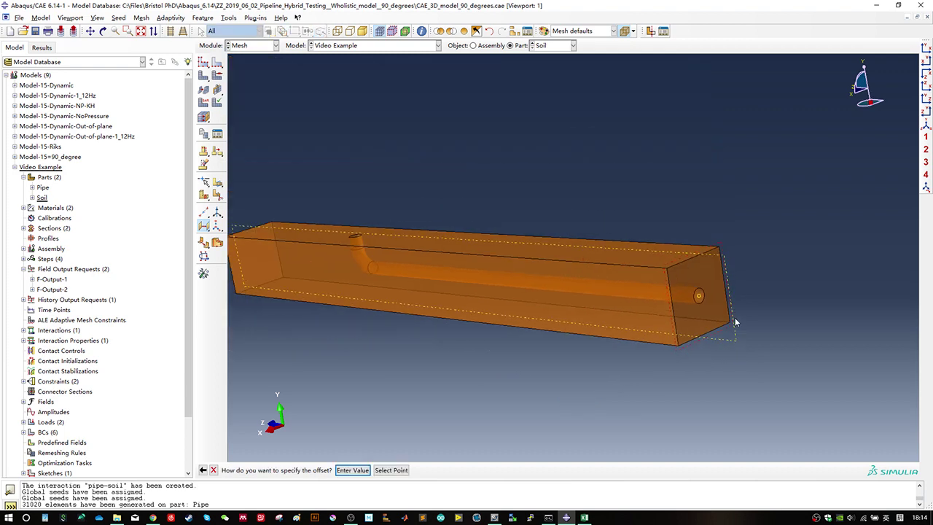
{"action": "left_click_drag", "start_coordinate": [424, 260], "coordinate": [537, 260], "text": "ctrl+alt"}
{"action": "scroll", "coordinate": [362, 272], "scroll_direction": "up", "scroll_amount": 3}
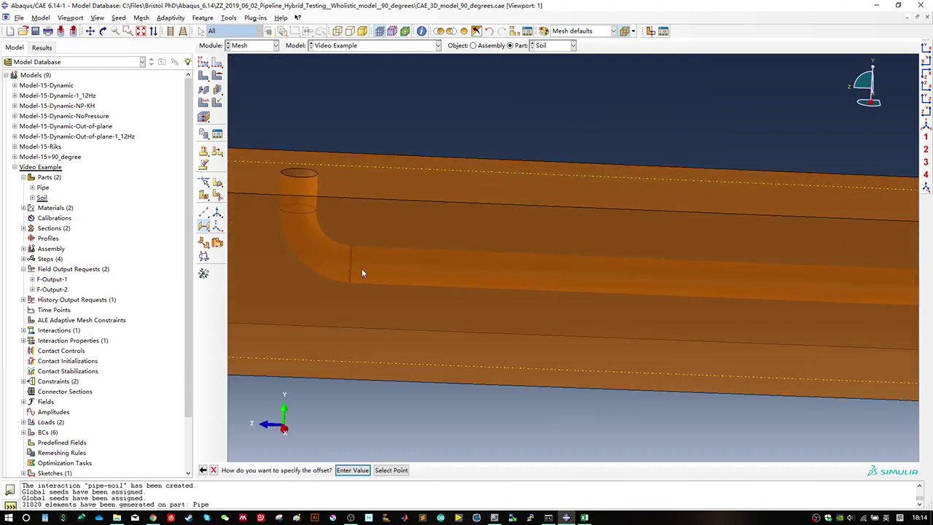
{"action": "left_click", "coordinate": [390, 470]}
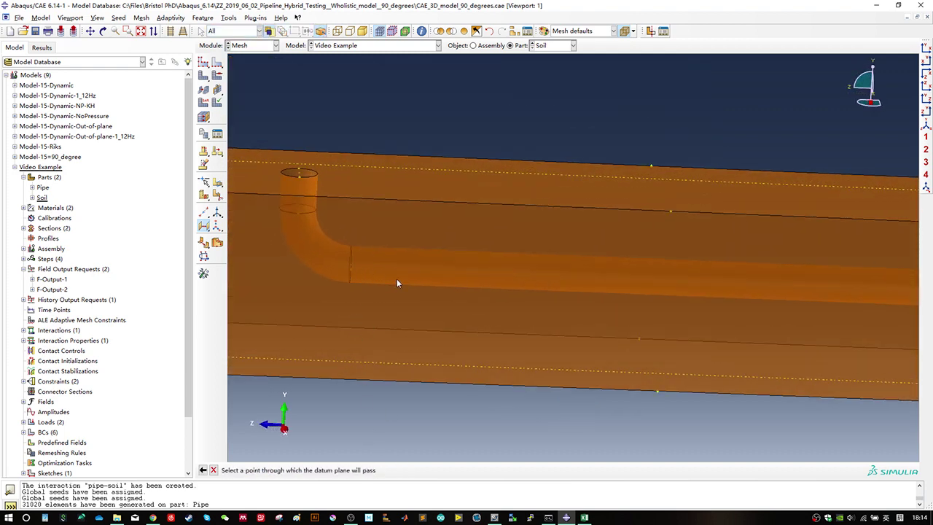
{"action": "left_click_drag", "start_coordinate": [396, 284], "coordinate": [510, 286], "text": "ctrl+alt"}
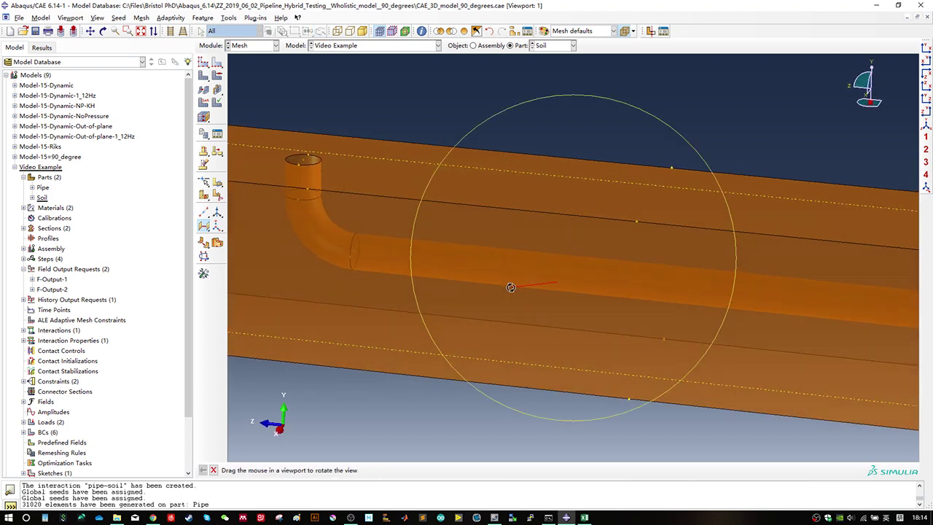
{"action": "left_click", "coordinate": [354, 256]}
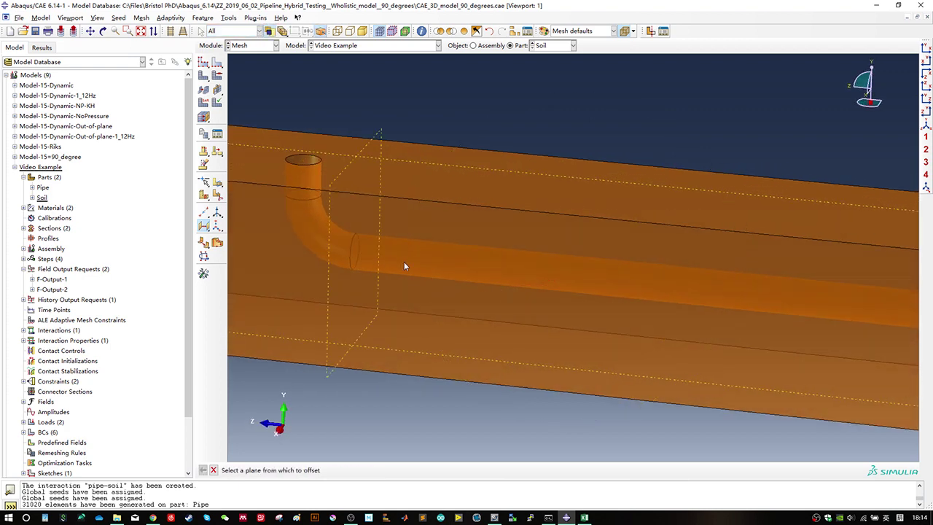
{"action": "left_click_drag", "start_coordinate": [404, 261], "coordinate": [535, 295], "text": "ctrl+alt"}
{"action": "key", "text": "Escape"}
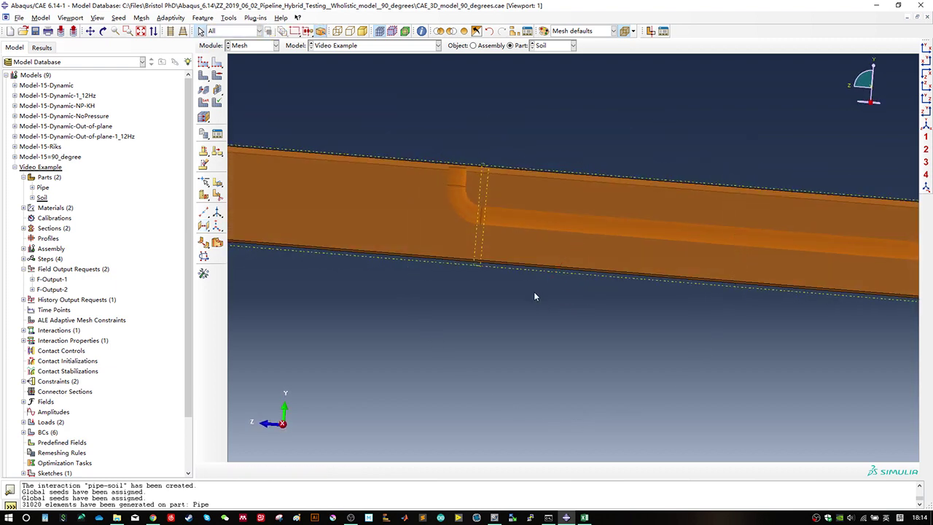
Step: Examine the Soil part's datum planes in the isometric and standard orthogonal views, with perspective turned off
{"action": "left_click", "coordinate": [925, 125]}
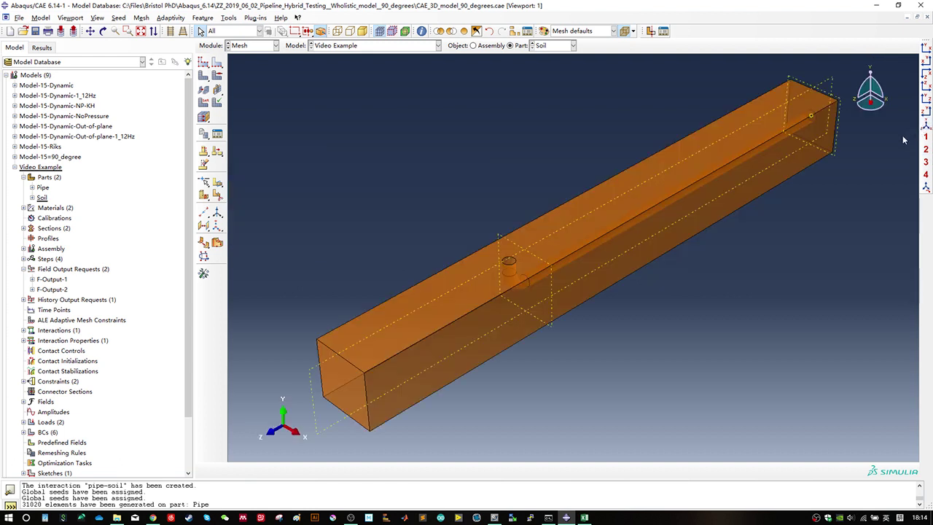
{"action": "left_click", "coordinate": [925, 50]}
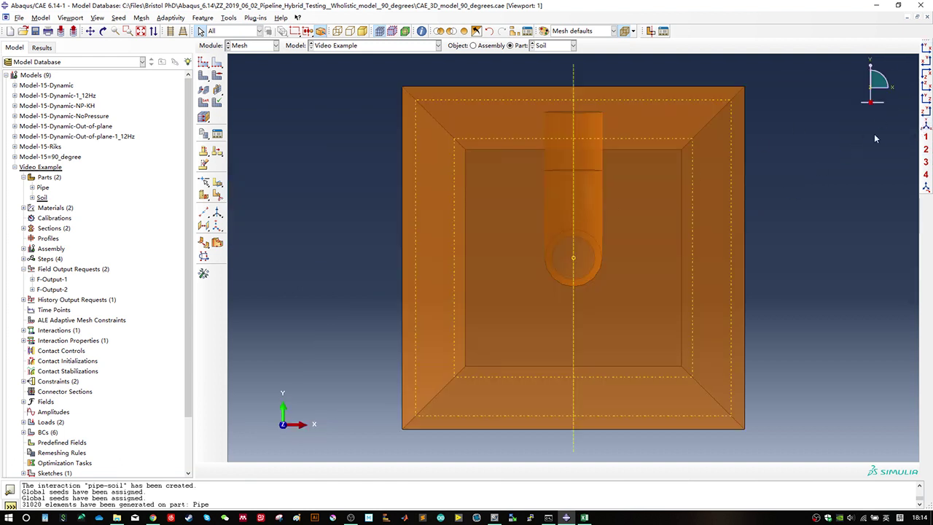
{"action": "left_click", "coordinate": [926, 61]}
{"action": "left_click", "coordinate": [926, 74]}
{"action": "left_click", "coordinate": [926, 87]}
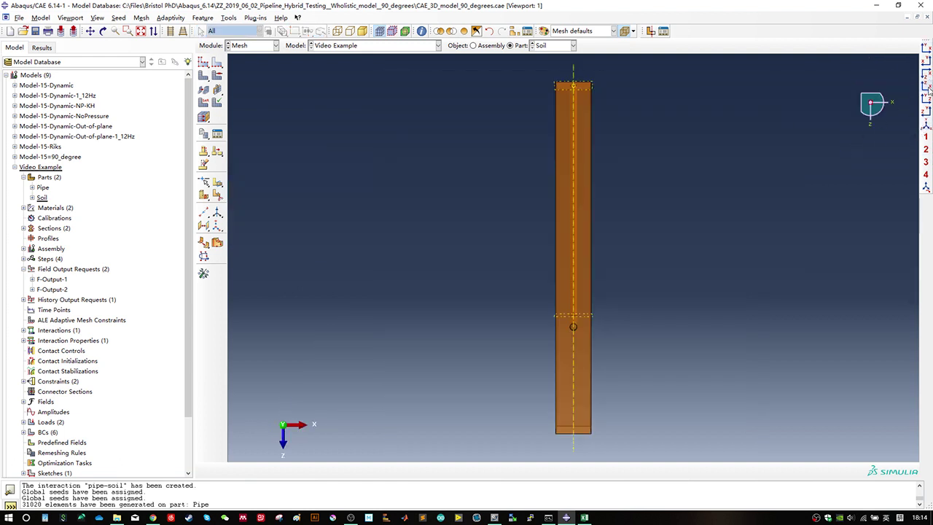
{"action": "left_click", "coordinate": [926, 101]}
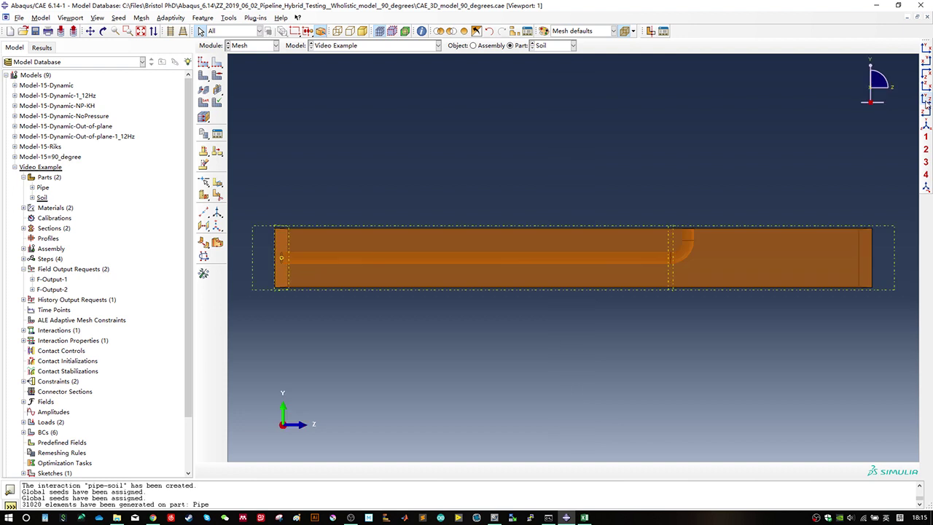
{"action": "left_click", "coordinate": [926, 112]}
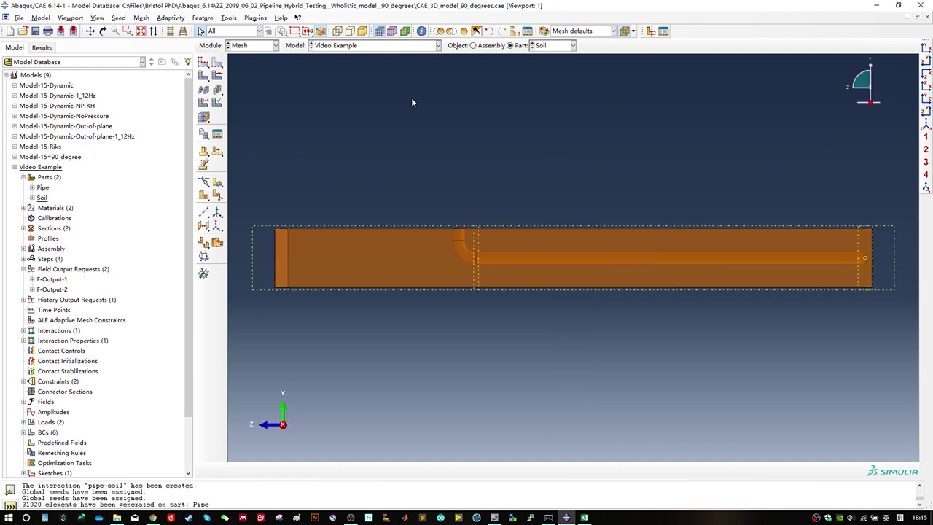
{"action": "left_click", "coordinate": [171, 30]}
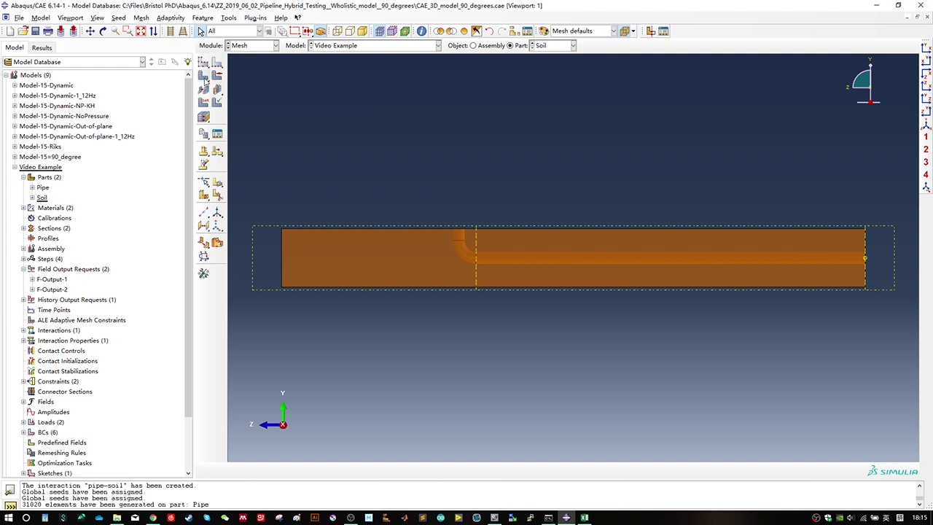
{"action": "left_click_drag", "start_coordinate": [522, 257], "coordinate": [308, 197], "text": "ctrl+alt"}
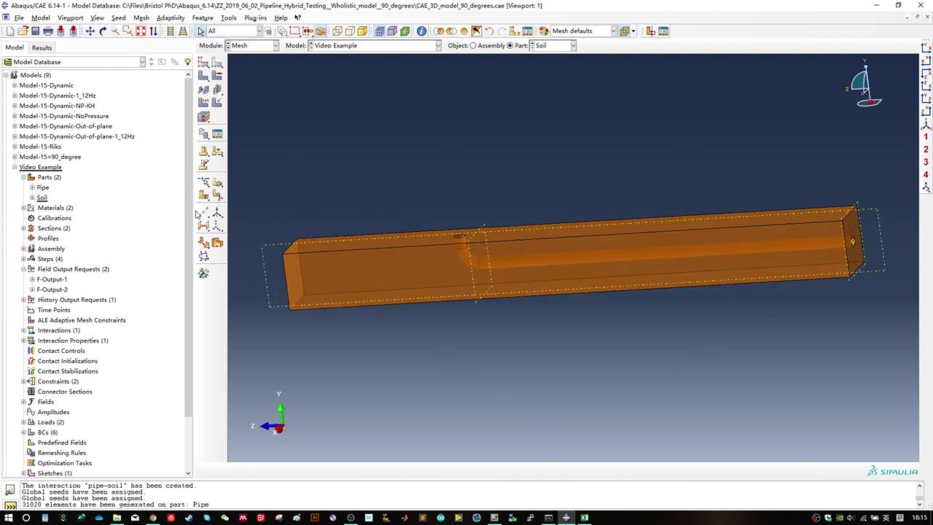
Step: Create a datum plane on the Soil part from the XZ principal plane, keeping the default offset
{"action": "left_click_drag", "start_coordinate": [207, 230], "coordinate": [221, 232]}
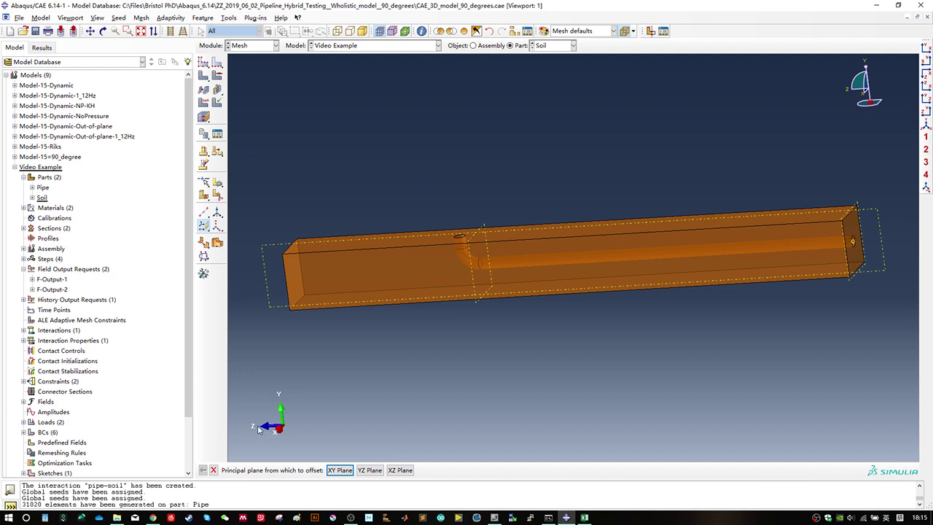
{"action": "left_click", "coordinate": [401, 471]}
{"action": "middle_click", "coordinate": [373, 430]}
{"action": "left_click_drag", "start_coordinate": [451, 354], "coordinate": [464, 328], "text": "ctrl+alt"}
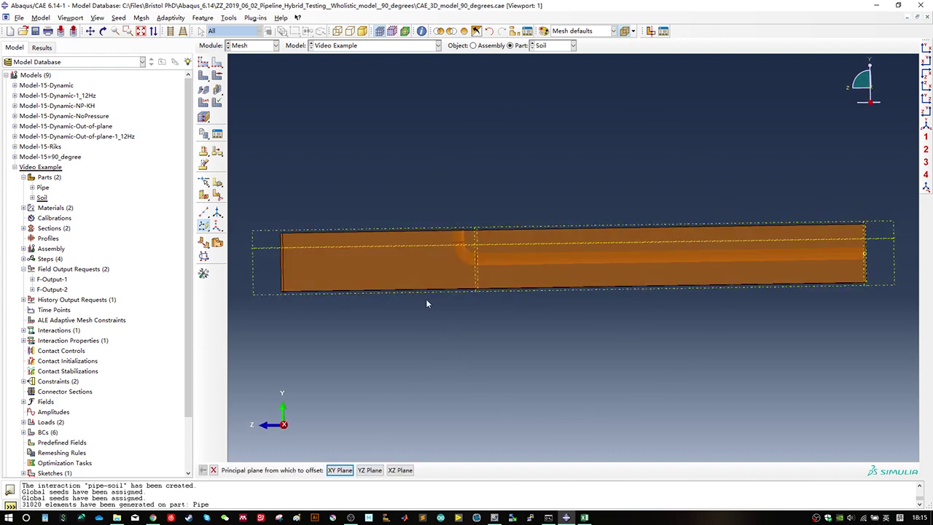
Step: Create a datum plane offset from the XZ datum plane, passing through a point where the pipe cavity's bend meets its short vertical run
{"action": "scroll", "coordinate": [346, 300], "scroll_direction": "down", "scroll_amount": 2}
{"action": "middle_click_drag", "start_coordinate": [352, 131], "coordinate": [399, 162], "text": "ctrl+alt"}
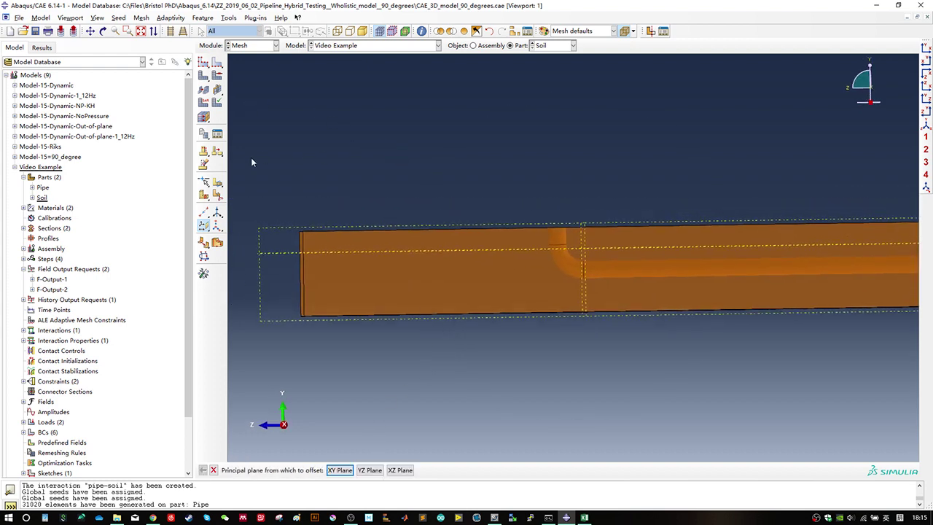
{"action": "left_click_drag", "start_coordinate": [209, 226], "coordinate": [239, 234]}
{"action": "scroll", "coordinate": [371, 247], "scroll_direction": "down", "scroll_amount": 1}
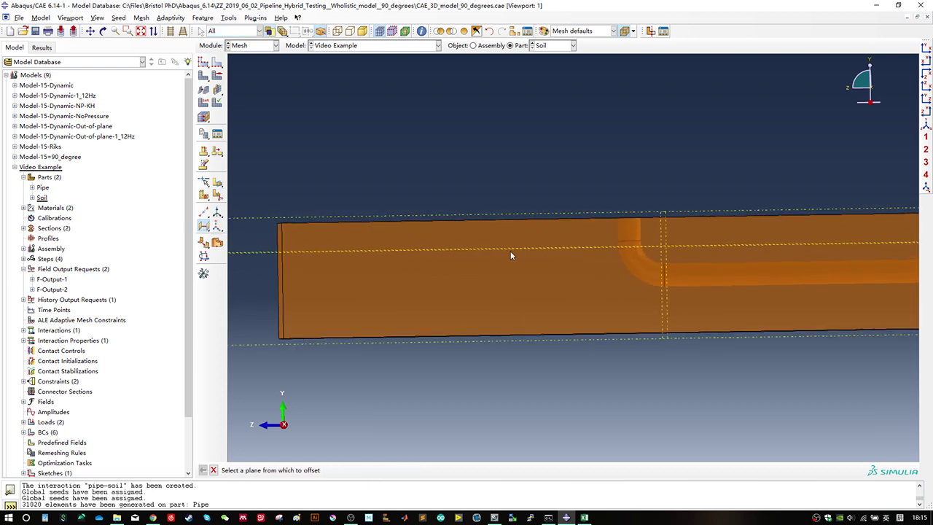
{"action": "left_click", "coordinate": [645, 246]}
{"action": "scroll", "coordinate": [645, 246], "scroll_direction": "down", "scroll_amount": 5}
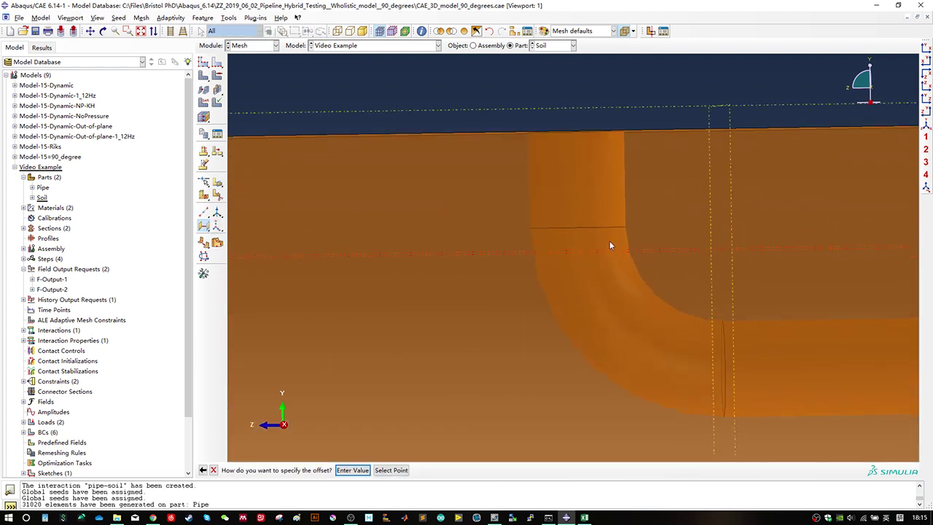
{"action": "left_click_drag", "start_coordinate": [609, 240], "coordinate": [554, 285], "text": "ctrl+alt"}
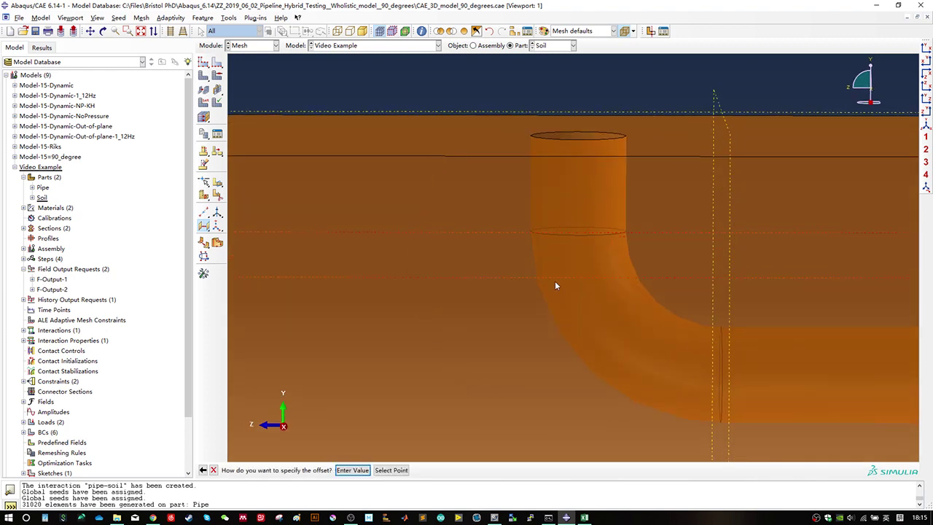
{"action": "left_click", "coordinate": [390, 470]}
{"action": "scroll", "coordinate": [575, 253], "scroll_direction": "down", "scroll_amount": 4}
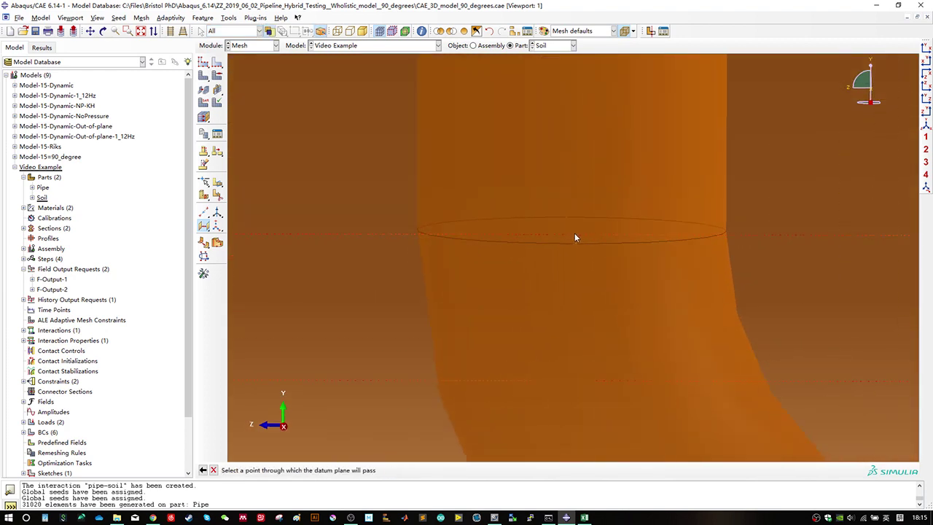
{"action": "scroll", "coordinate": [585, 238], "scroll_direction": "up", "scroll_amount": 5}
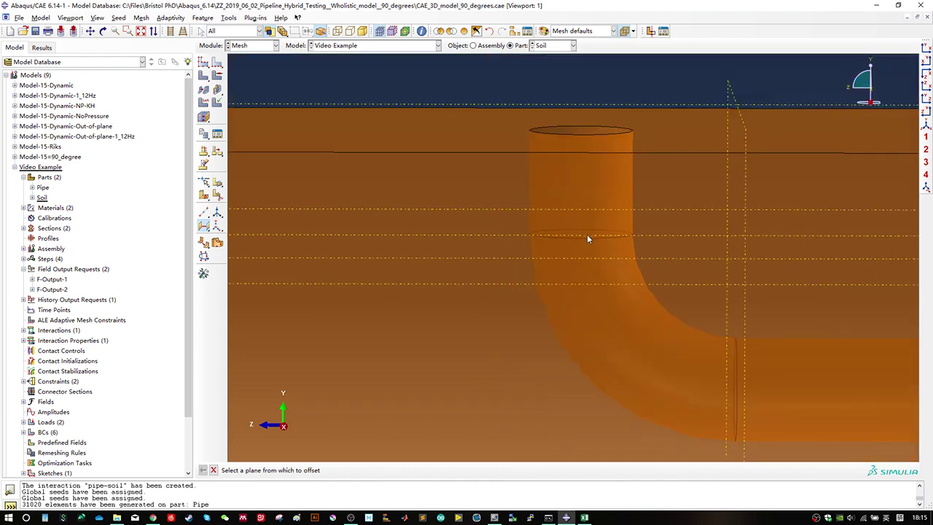
Step: Create a datum plane offset from a horizontal datum plane, passing through the centre of the pipe opening on the end face
{"action": "left_click", "coordinate": [924, 112]}
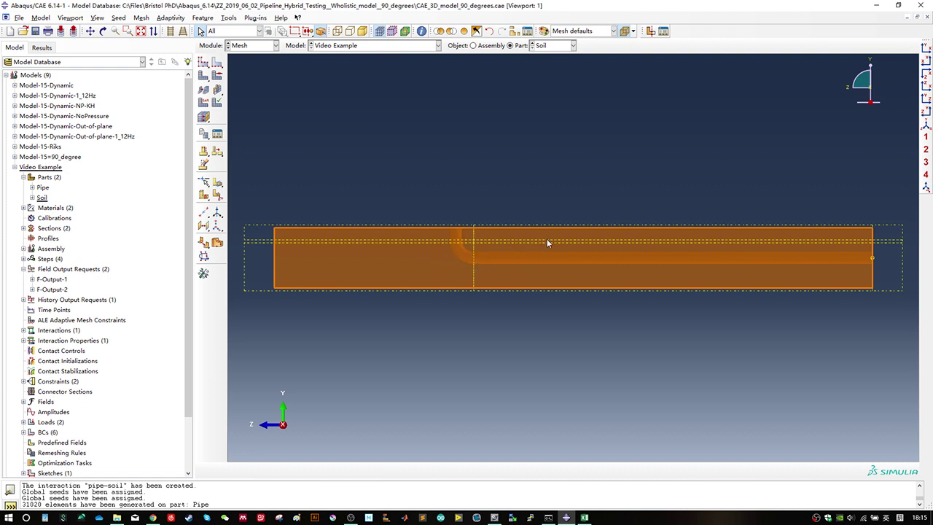
{"action": "left_click_drag", "start_coordinate": [549, 243], "coordinate": [524, 281], "text": "ctrl+alt"}
{"action": "left_click_drag", "start_coordinate": [591, 268], "coordinate": [418, 256], "text": "ctrl+alt"}
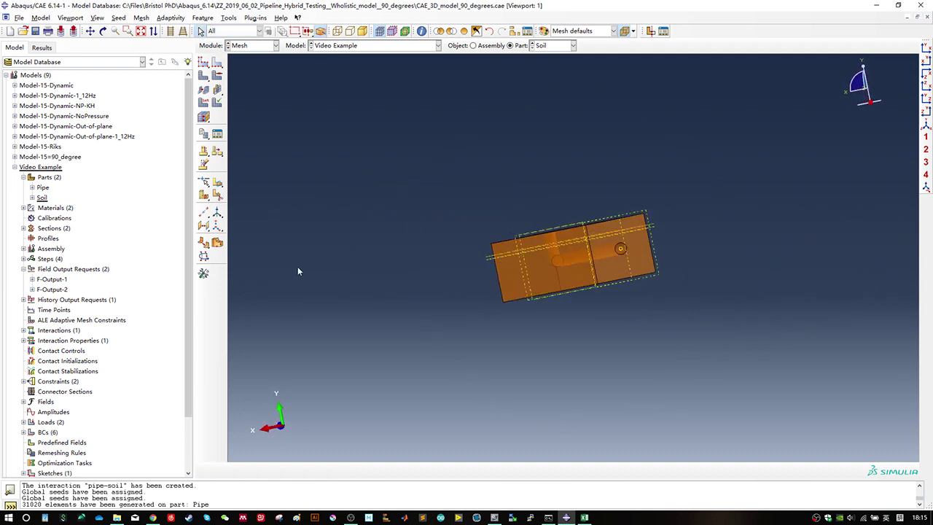
{"action": "left_click", "coordinate": [204, 227]}
{"action": "left_click_drag", "start_coordinate": [445, 341], "coordinate": [478, 294], "text": "ctrl+alt"}
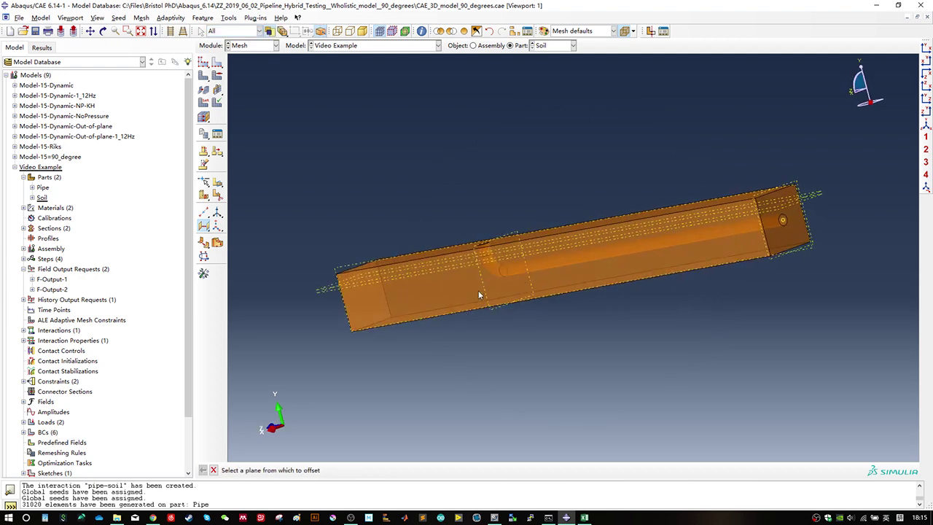
{"action": "left_click", "coordinate": [925, 113]}
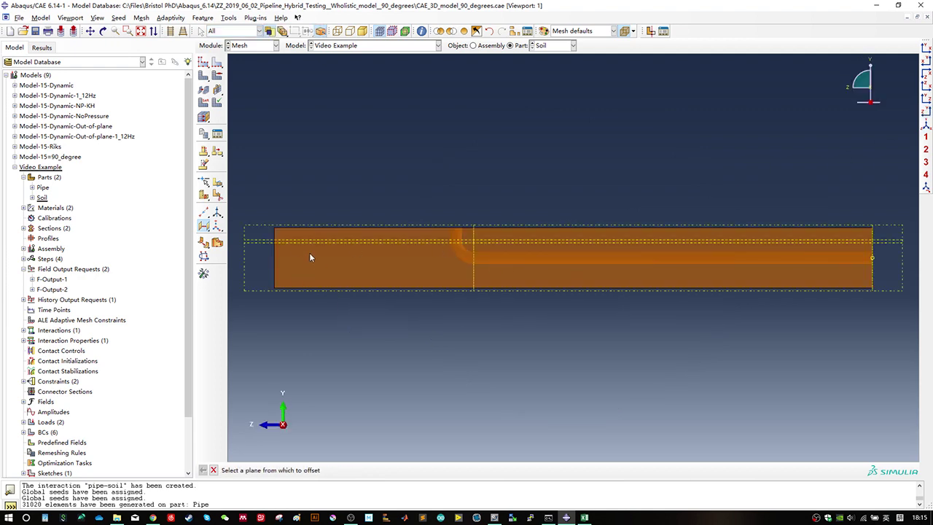
{"action": "left_click_drag", "start_coordinate": [494, 264], "coordinate": [460, 261], "text": "ctrl+alt"}
{"action": "scroll", "coordinate": [609, 264], "scroll_direction": "up", "scroll_amount": 4}
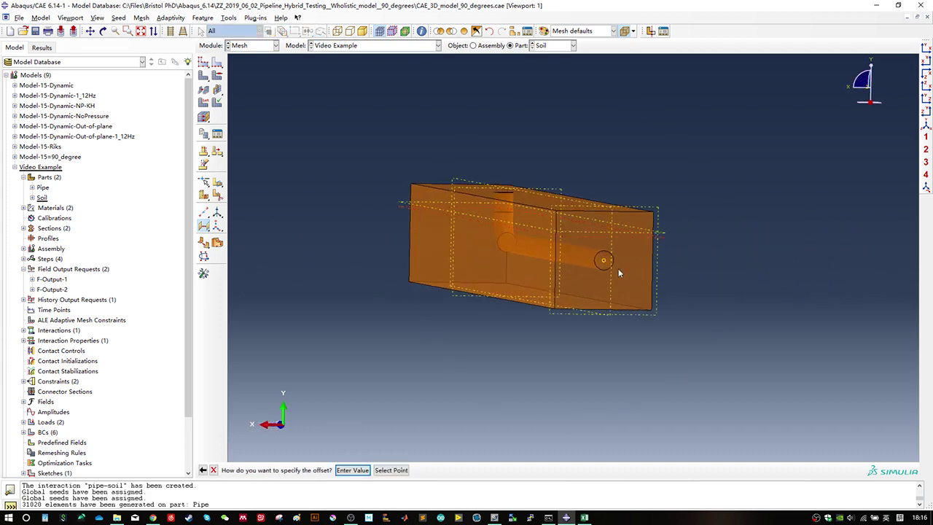
{"action": "left_click", "coordinate": [394, 469]}
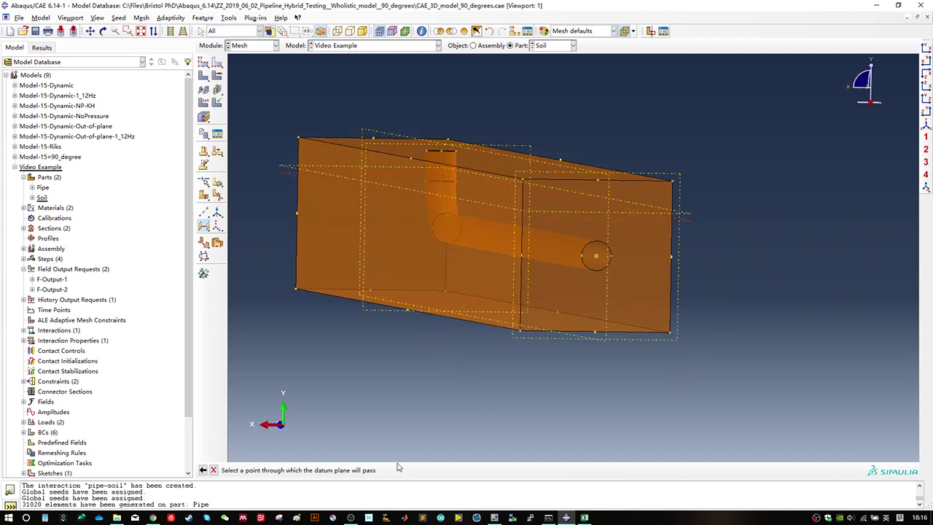
{"action": "left_click", "coordinate": [595, 259]}
{"action": "scroll", "coordinate": [542, 279], "scroll_direction": "down", "scroll_amount": 2}
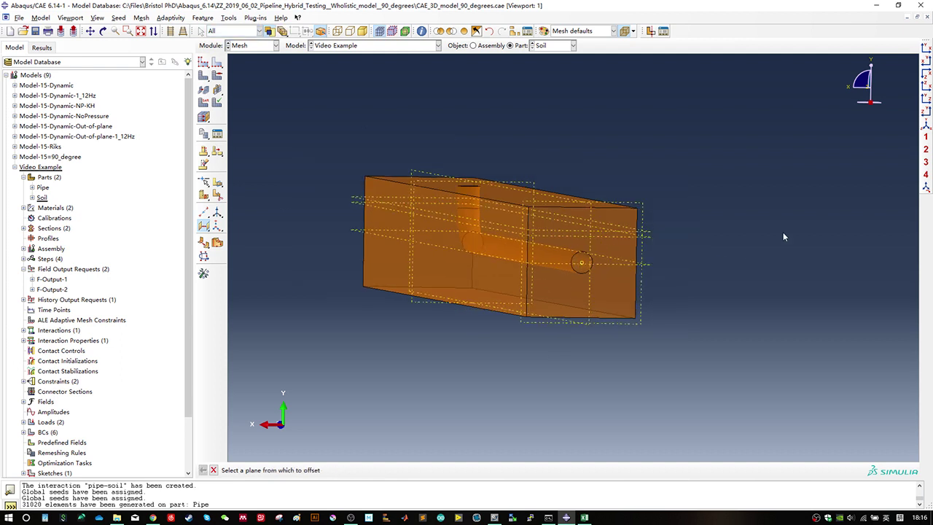
Step: Examine how the Soil part's datum planes lie around the pipe cavity's bend, viewing the block from the side and above
{"action": "left_click", "coordinate": [925, 111]}
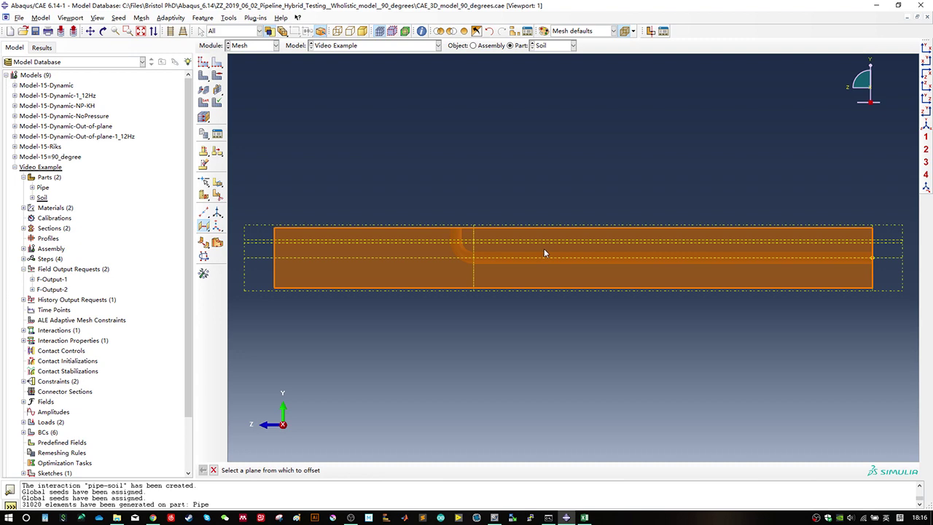
{"action": "left_click_drag", "start_coordinate": [544, 253], "coordinate": [616, 312], "text": "ctrl+alt"}
{"action": "left_click_drag", "start_coordinate": [566, 264], "coordinate": [566, 295], "text": "ctrl+alt"}
{"action": "left_click_drag", "start_coordinate": [589, 270], "coordinate": [595, 287], "text": "ctrl+alt"}
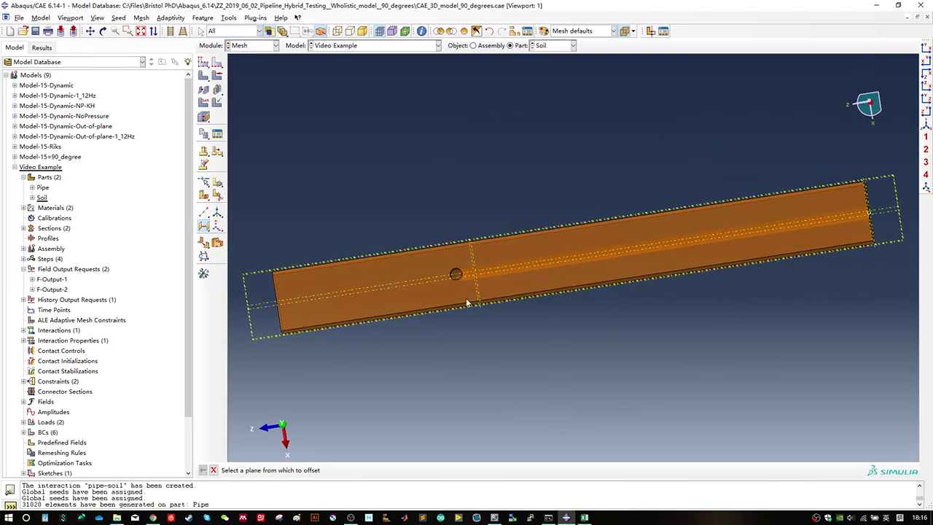
{"action": "scroll", "coordinate": [457, 281], "scroll_direction": "up", "scroll_amount": 4}
{"action": "left_click_drag", "start_coordinate": [460, 277], "coordinate": [494, 268], "text": "ctrl+alt"}
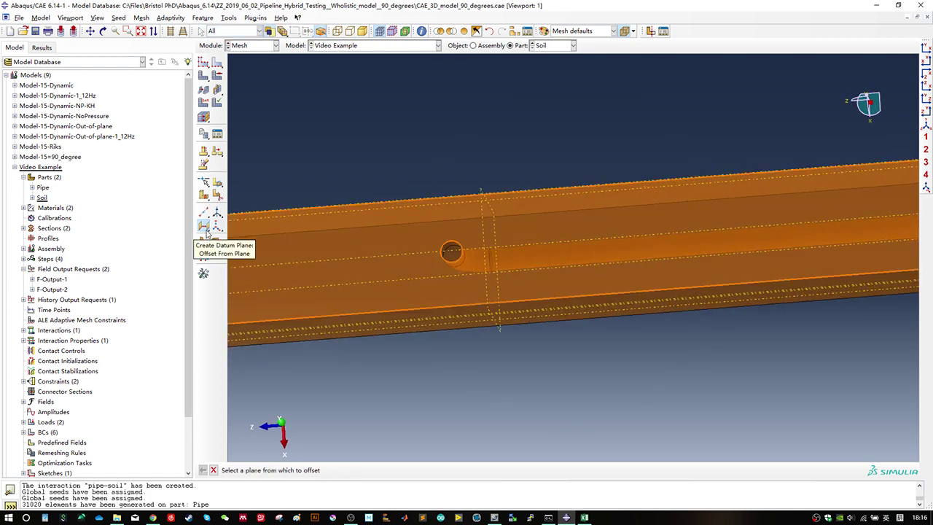
{"action": "left_click", "coordinate": [207, 232]}
{"action": "left_click", "coordinate": [206, 232]}
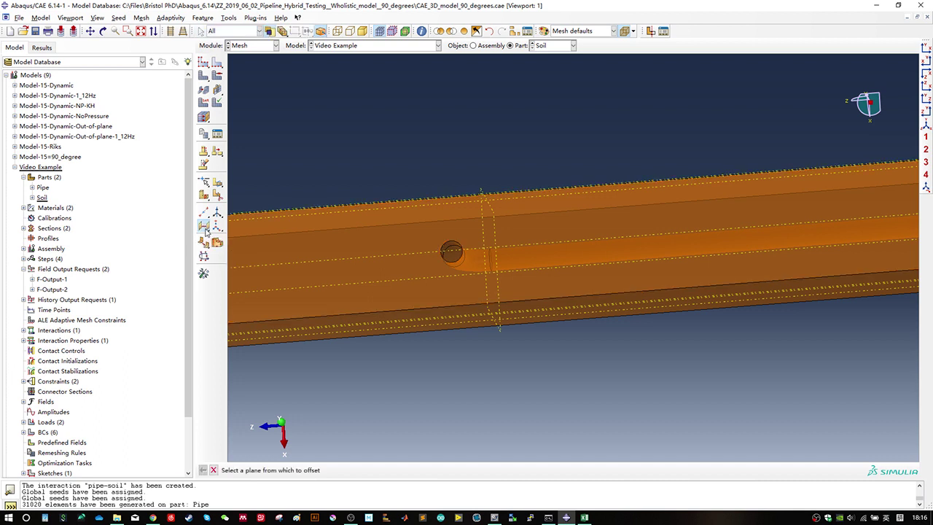
{"action": "left_click", "coordinate": [205, 228]}
{"action": "left_click_drag", "start_coordinate": [386, 246], "coordinate": [470, 207], "text": "ctrl+alt"}
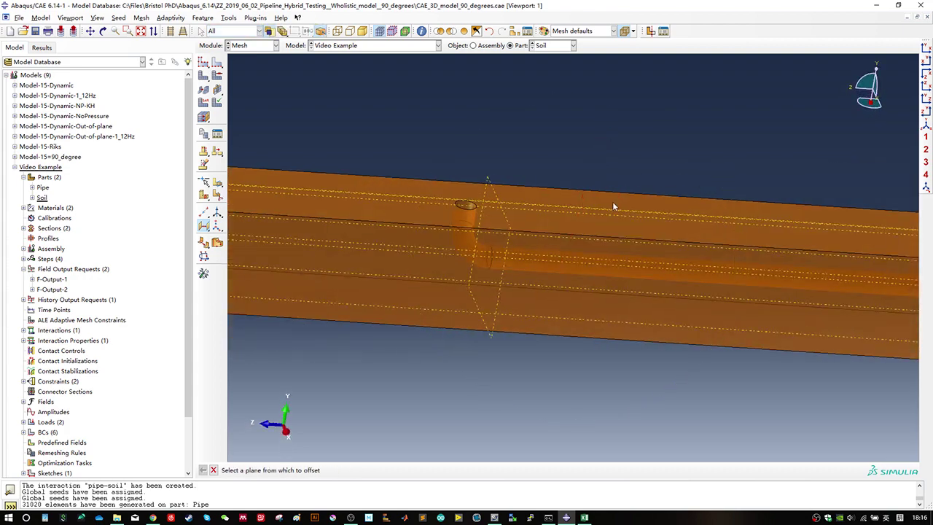
{"action": "left_click_drag", "start_coordinate": [614, 206], "coordinate": [451, 191], "text": "ctrl+alt"}
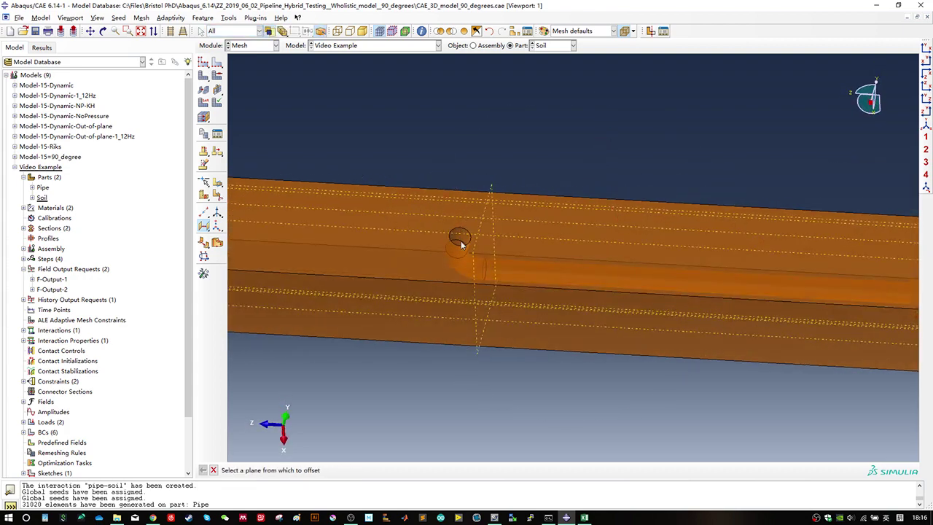
{"action": "scroll", "coordinate": [486, 259], "scroll_direction": "up", "scroll_amount": 3}
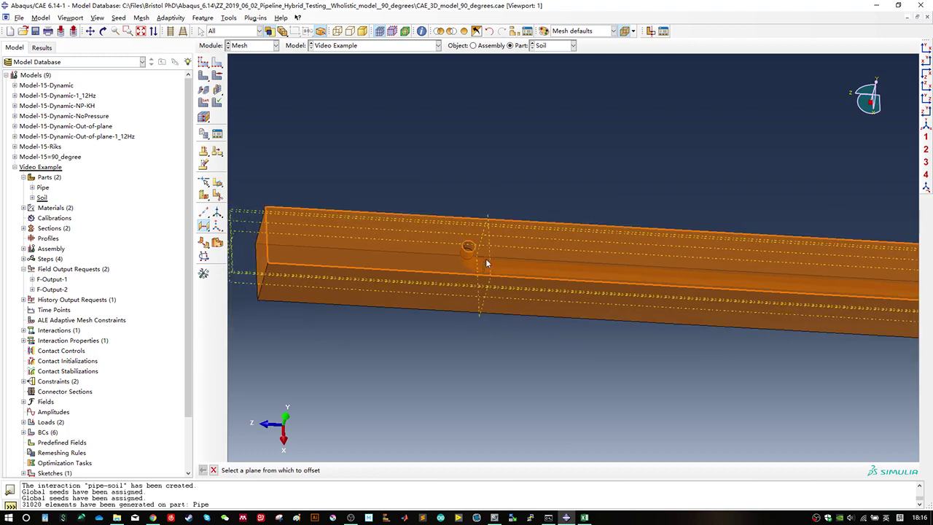
Step: Partition the Soil cell with the Use datum plane method along the vertical lengthwise datum plane through the pipe cavity
{"action": "left_click", "coordinate": [220, 196]}
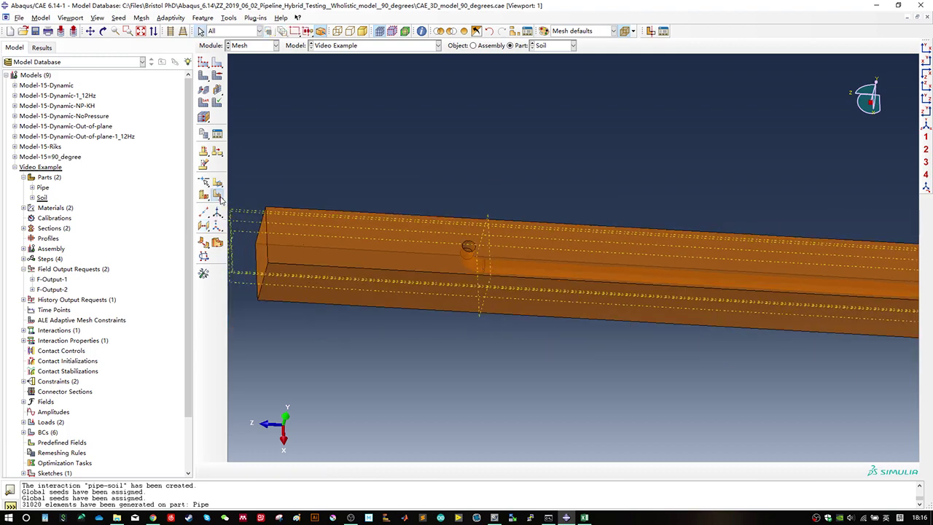
{"action": "left_click_drag", "start_coordinate": [336, 226], "coordinate": [423, 281], "text": "ctrl+alt"}
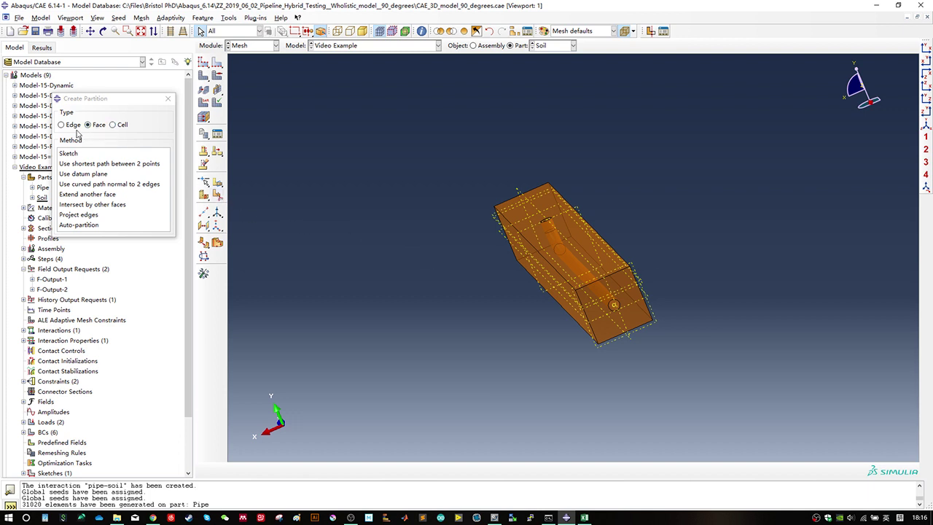
{"action": "left_click", "coordinate": [65, 126]}
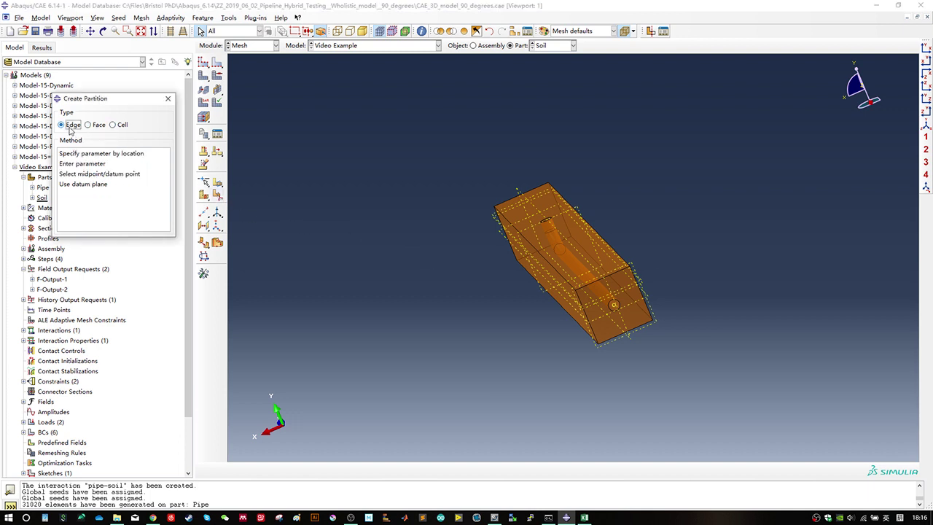
{"action": "left_click", "coordinate": [121, 128]}
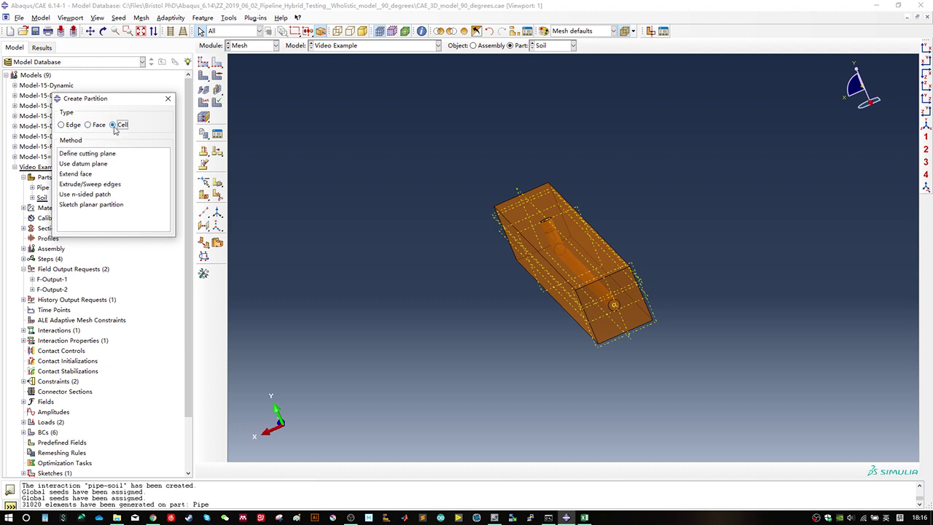
{"action": "left_click", "coordinate": [102, 164]}
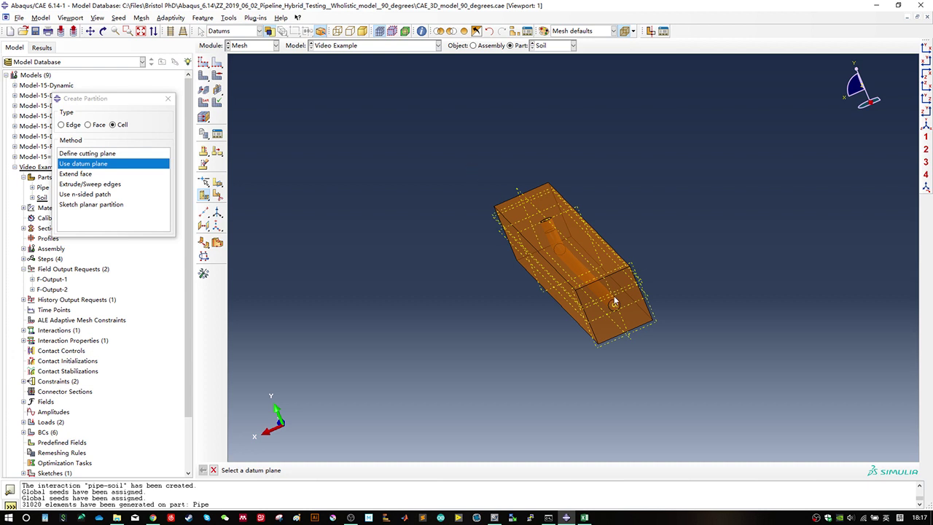
{"action": "left_click", "coordinate": [517, 191]}
{"action": "middle_click", "coordinate": [449, 222]}
Step: Partition all Soil cells with the cross-sectional datum plane where the pipe cavity's bend meets its long straight run
{"action": "left_click_drag", "start_coordinate": [545, 283], "coordinate": [589, 244], "text": "ctrl+alt"}
{"action": "scroll", "coordinate": [474, 262], "scroll_direction": "up", "scroll_amount": 5}
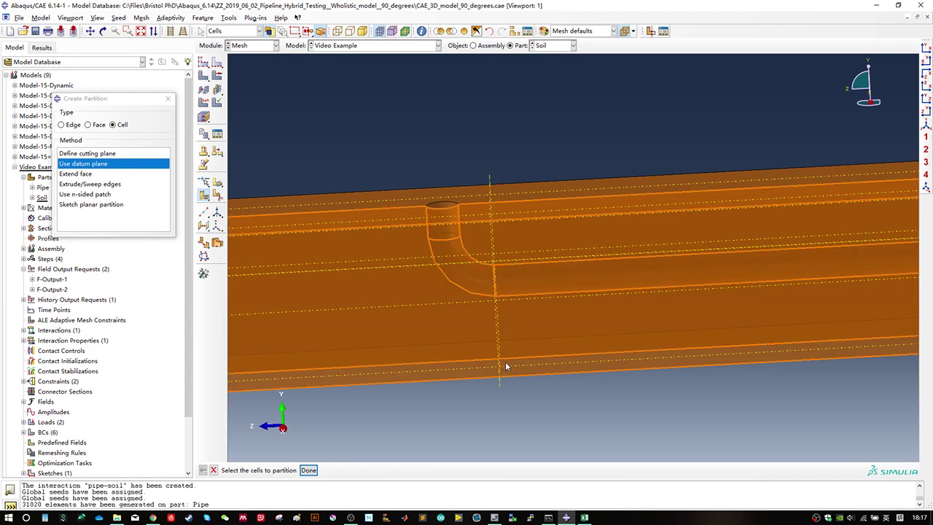
{"action": "scroll", "coordinate": [507, 366], "scroll_direction": "down", "scroll_amount": 2}
{"action": "scroll", "coordinate": [490, 347], "scroll_direction": "down", "scroll_amount": 2}
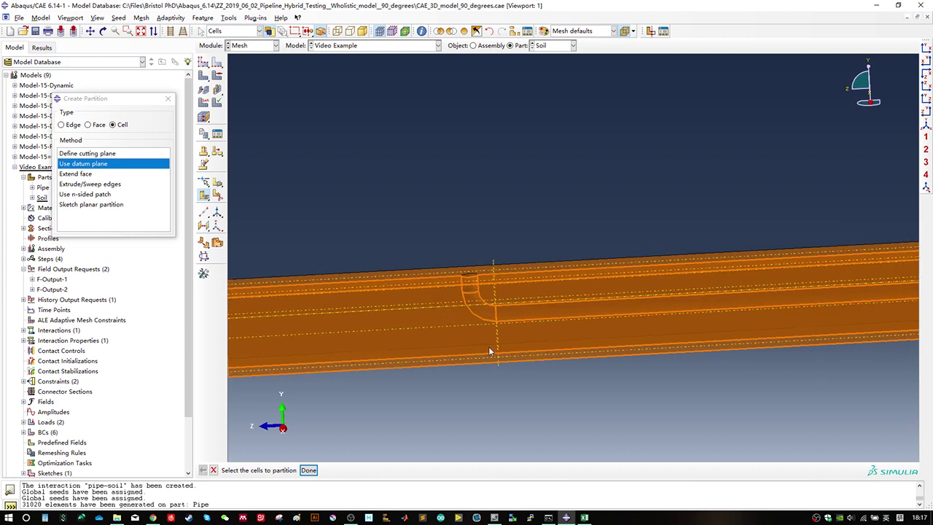
{"action": "scroll", "coordinate": [397, 228], "scroll_direction": "down", "scroll_amount": 2}
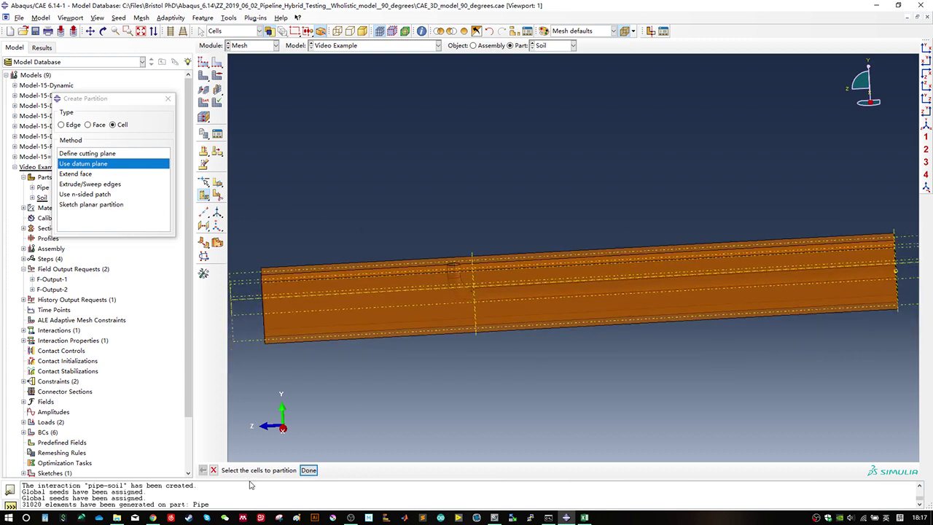
{"action": "left_click_drag", "start_coordinate": [372, 205], "coordinate": [617, 370]}
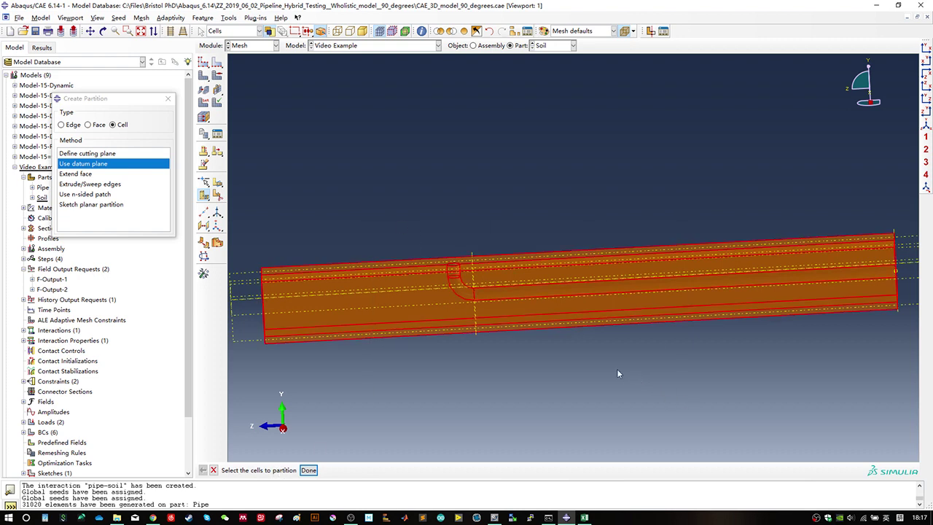
{"action": "middle_click", "coordinate": [509, 240]}
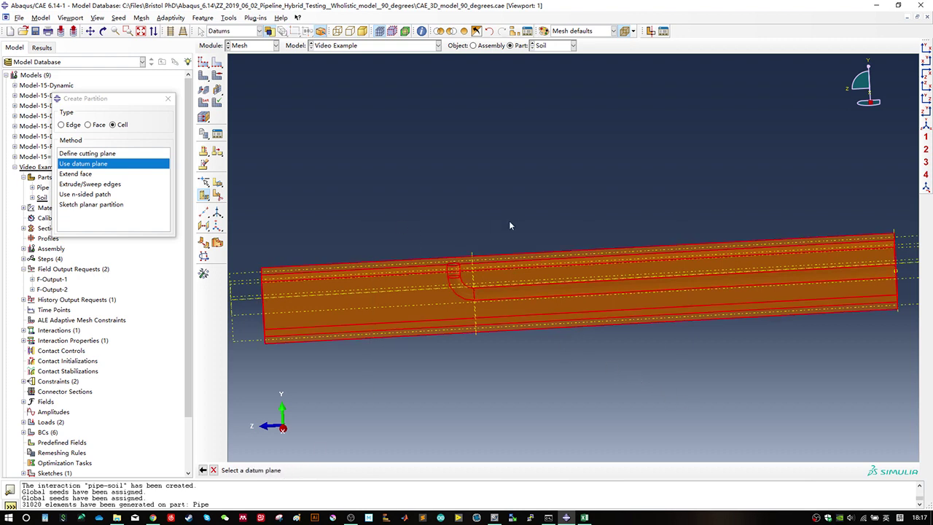
{"action": "left_click", "coordinate": [475, 322]}
{"action": "middle_click", "coordinate": [448, 357]}
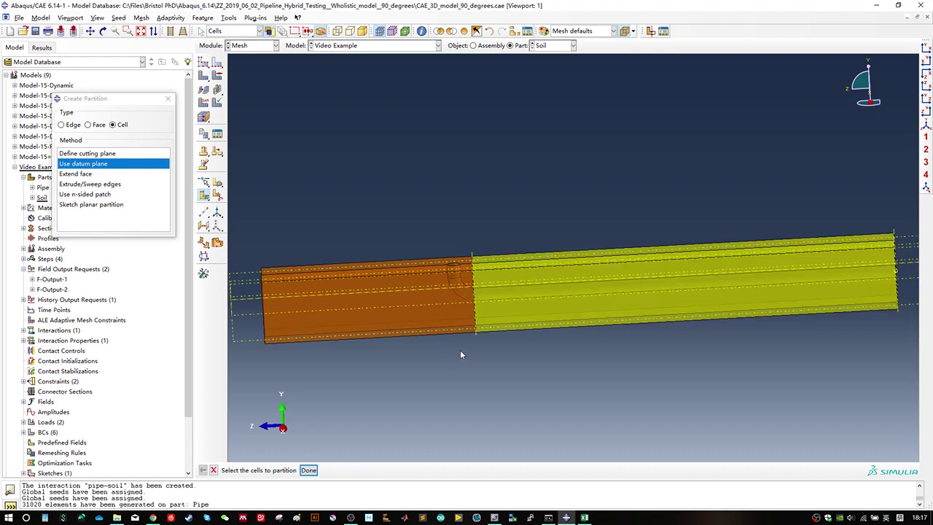
{"action": "left_click_drag", "start_coordinate": [627, 318], "coordinate": [587, 372], "text": "ctrl+alt"}
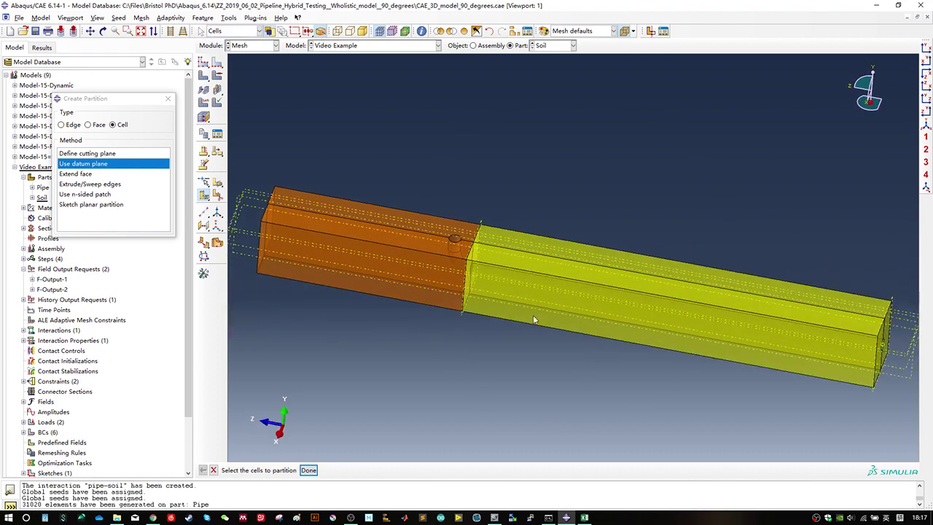
{"action": "left_click_drag", "start_coordinate": [539, 315], "coordinate": [508, 256], "text": "ctrl+alt"}
{"action": "left_click_drag", "start_coordinate": [602, 309], "coordinate": [630, 277], "text": "ctrl+alt"}
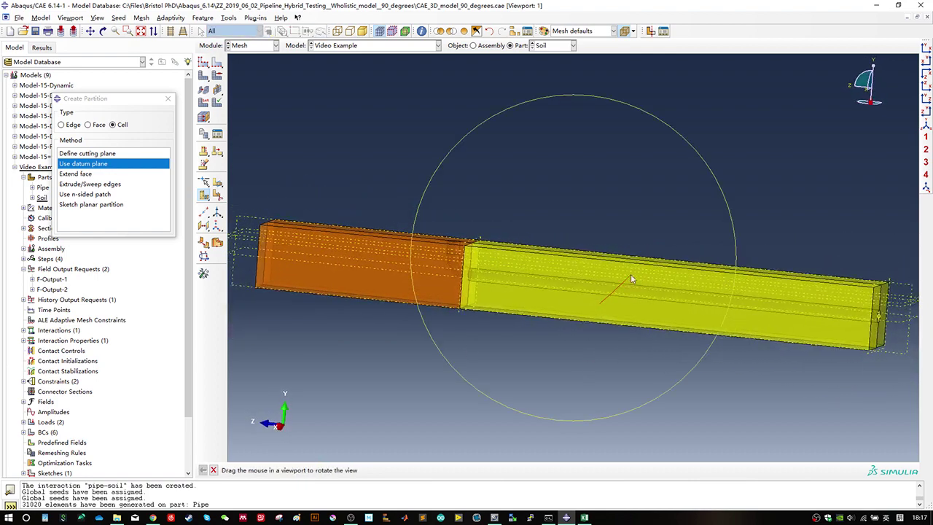
Step: Review the Hex and Tet element shape options in the mesh controls of the long straight Soil cell, leaving them unapplied
{"action": "left_click", "coordinate": [468, 295]}
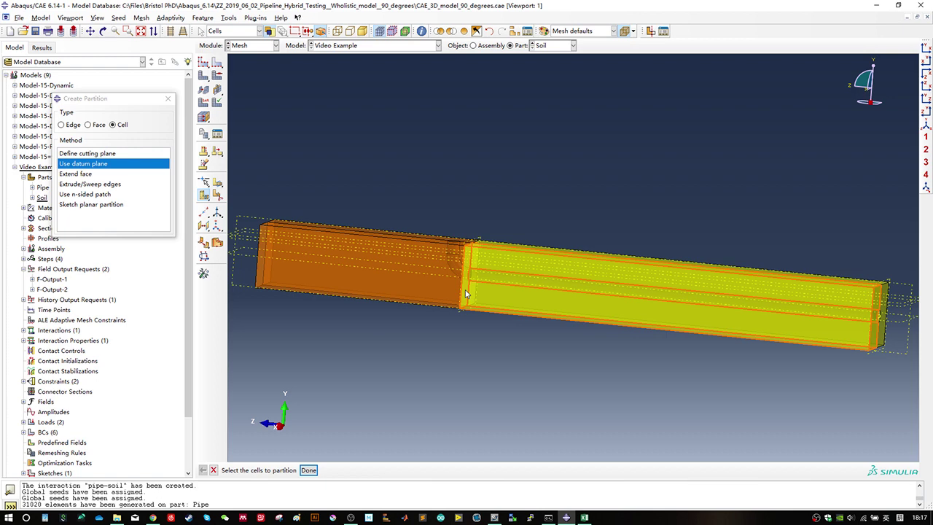
{"action": "key", "text": "Escape"}
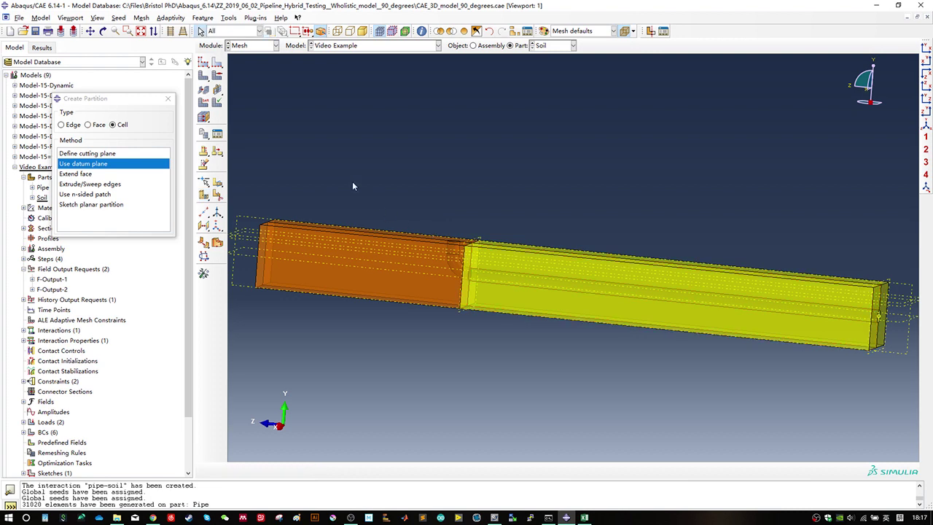
{"action": "left_click", "coordinate": [217, 76]}
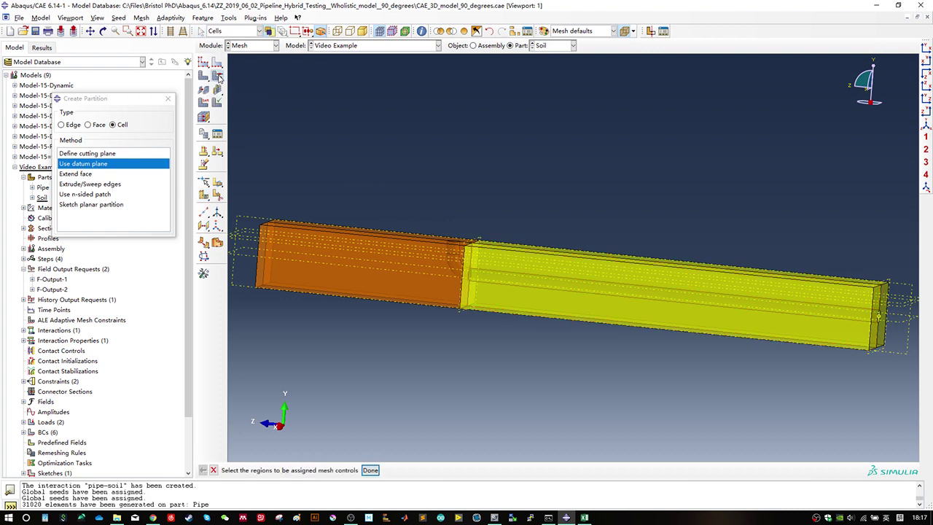
{"action": "left_click", "coordinate": [537, 268]}
{"action": "middle_click", "coordinate": [534, 267]}
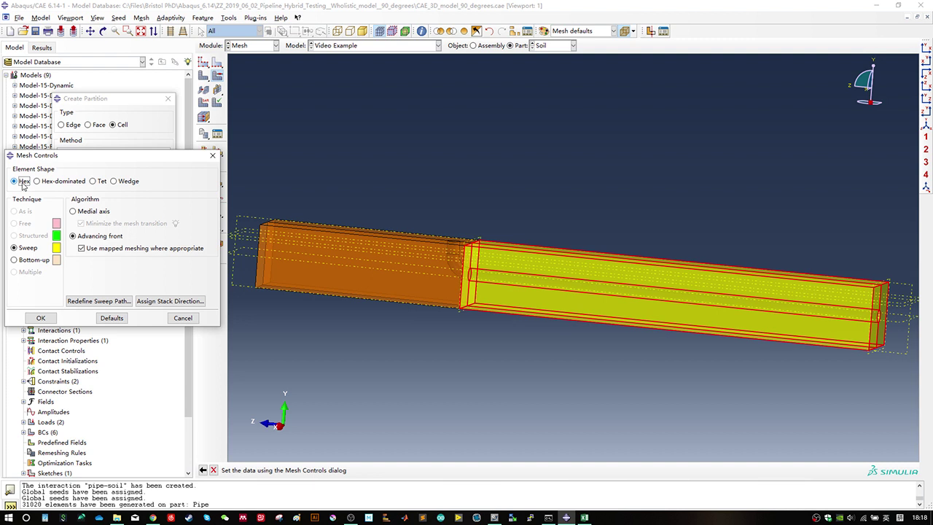
{"action": "left_click", "coordinate": [101, 182]}
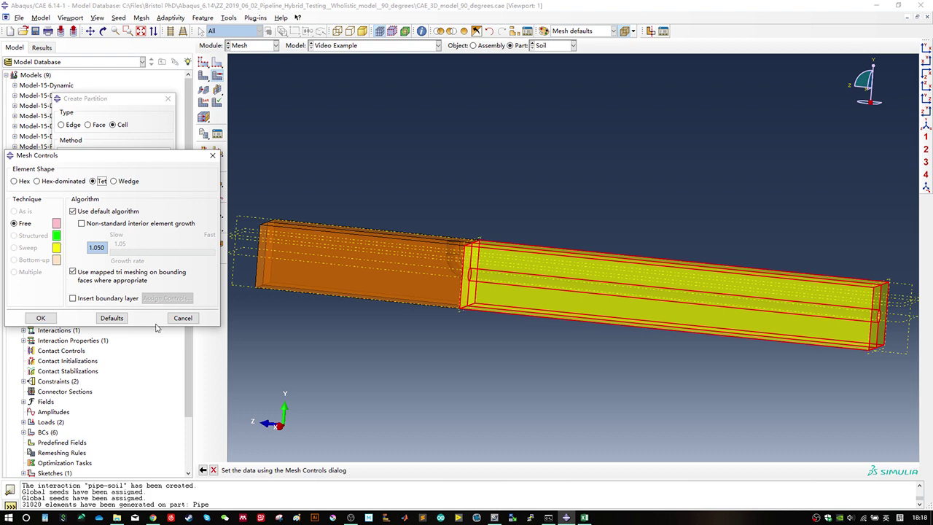
{"action": "left_click", "coordinate": [183, 318]}
Step: Partition the long straight Soil cell with the horizontal datum plane through the centre of the pipe opening, using the Use datum plane method
{"action": "left_click_drag", "start_coordinate": [429, 264], "coordinate": [528, 318], "text": "ctrl+alt"}
{"action": "left_click_drag", "start_coordinate": [462, 293], "coordinate": [510, 260], "text": "ctrl+alt"}
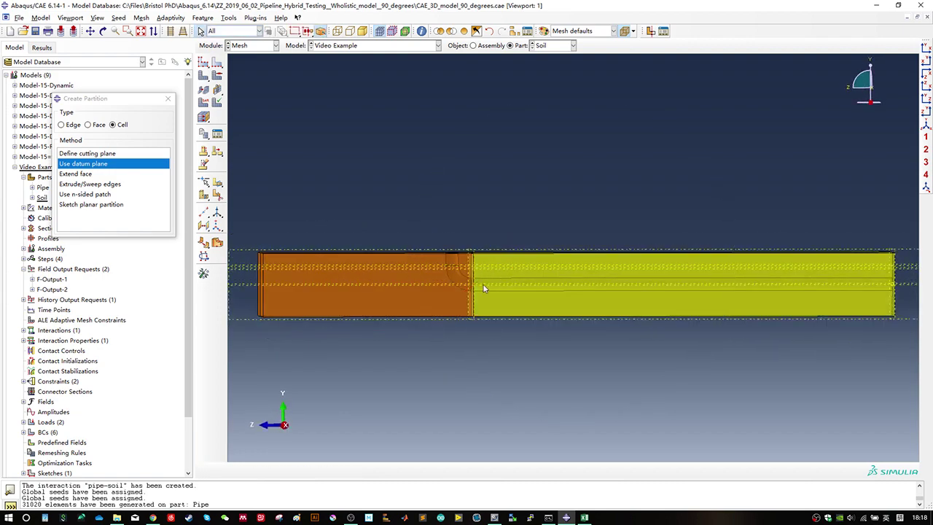
{"action": "left_click_drag", "start_coordinate": [479, 286], "coordinate": [500, 293]}
{"action": "left_click_drag", "start_coordinate": [573, 285], "coordinate": [577, 237], "text": "ctrl+alt"}
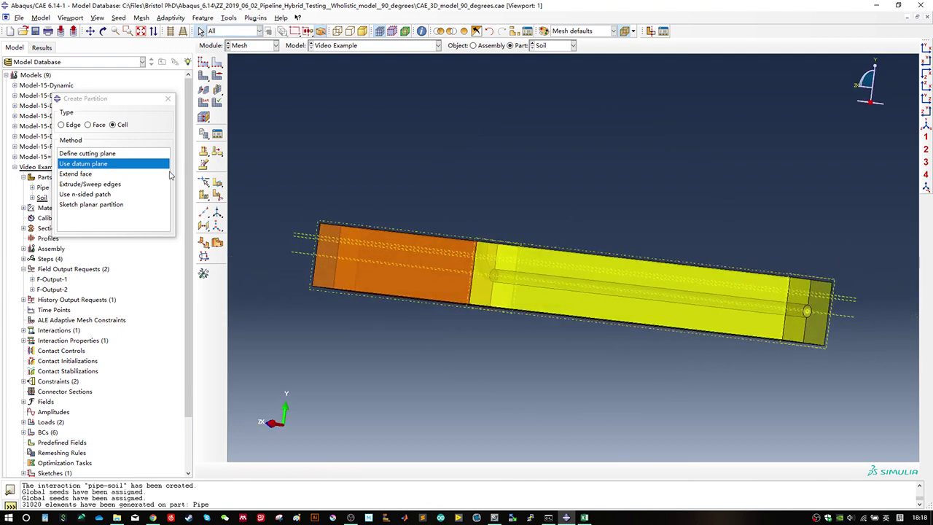
{"action": "left_click", "coordinate": [145, 167]}
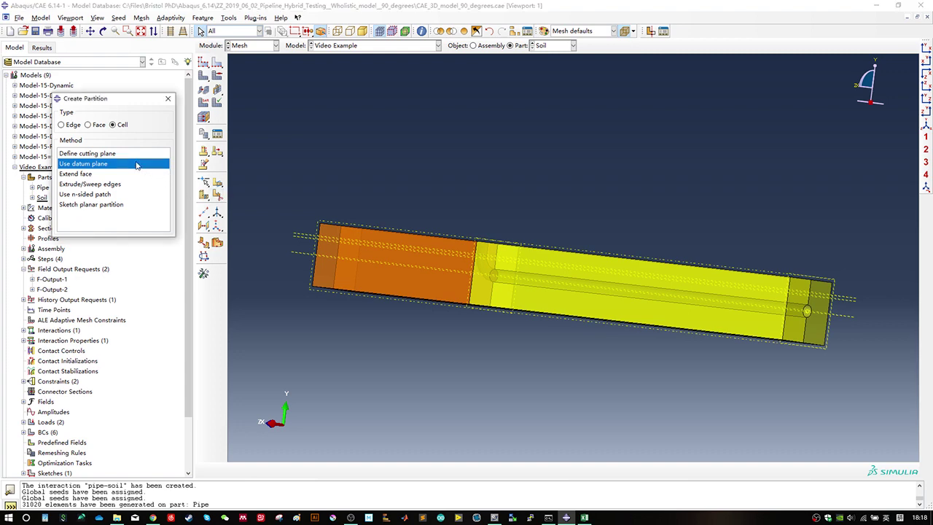
{"action": "left_click", "coordinate": [510, 268]}
{"action": "left_click_drag", "start_coordinate": [511, 267], "coordinate": [537, 298], "text": "ctrl+alt"}
{"action": "left_click_drag", "start_coordinate": [499, 334], "coordinate": [513, 340], "text": "ctrl+alt"}
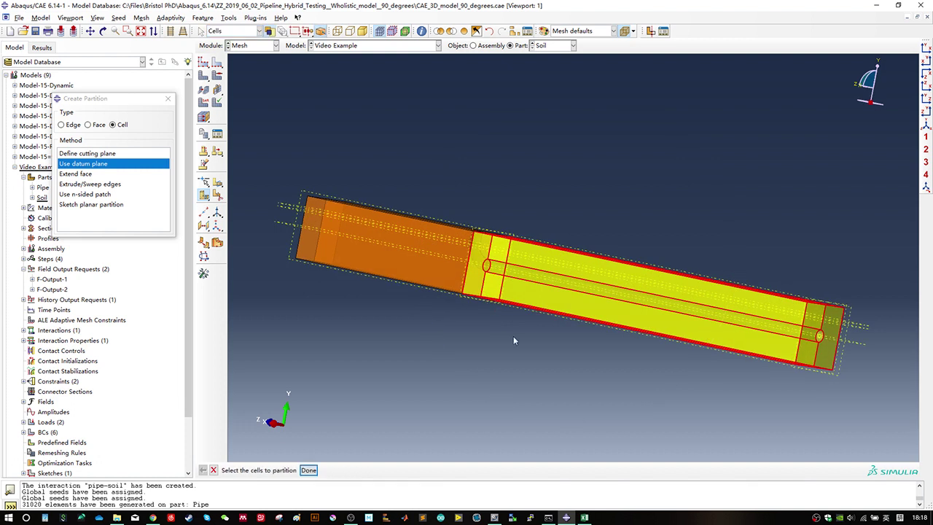
{"action": "left_click", "coordinate": [309, 469]}
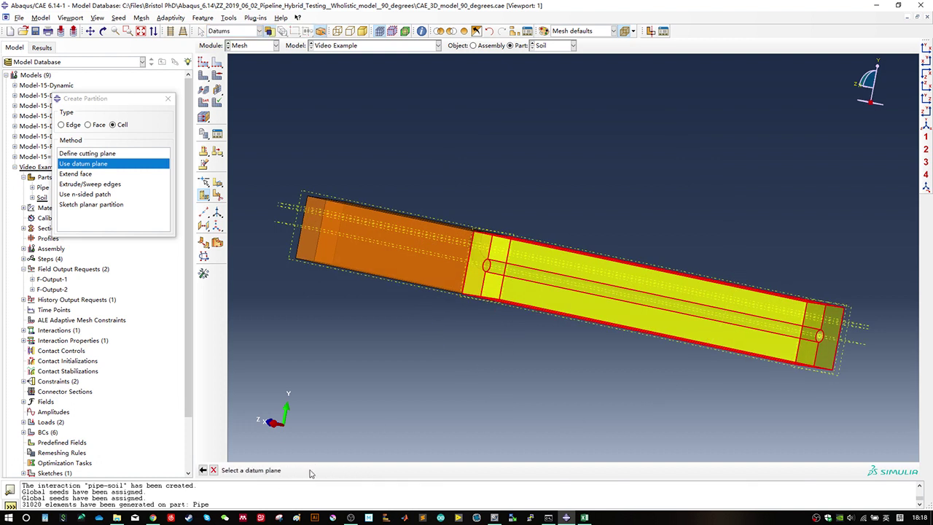
{"action": "left_click", "coordinate": [858, 342]}
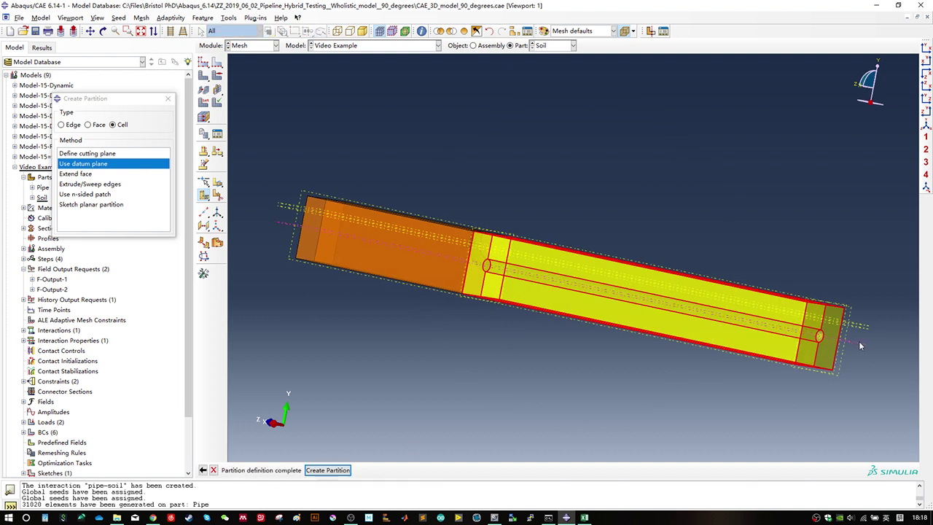
{"action": "left_click", "coordinate": [327, 470]}
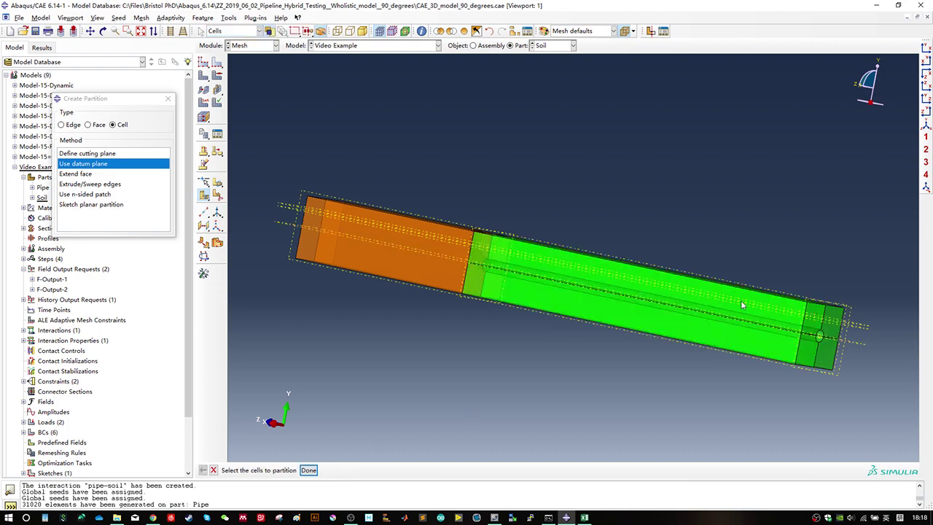
Step: Partition the Soil cells around the bend with the horizontal datum plane where the bend meets the pipe cavity's vertical riser
{"action": "left_click_drag", "start_coordinate": [726, 305], "coordinate": [587, 346], "text": "ctrl+alt"}
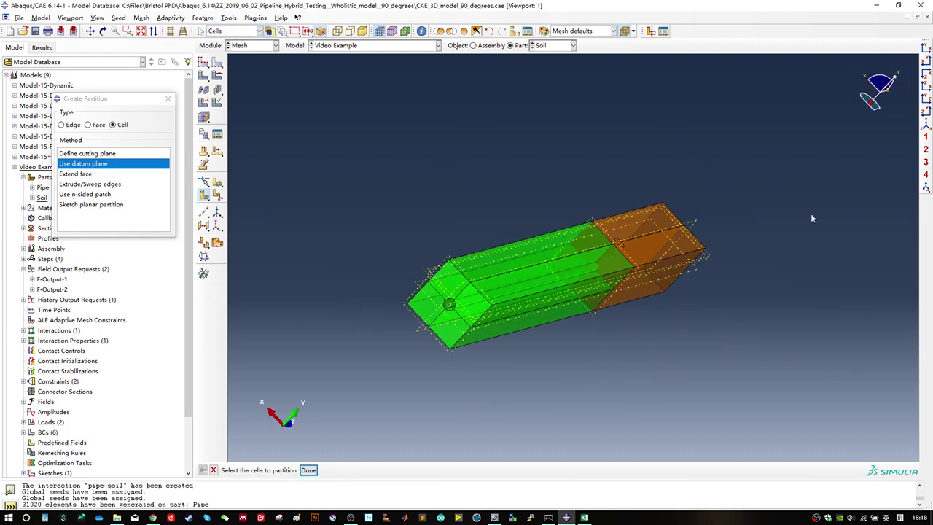
{"action": "left_click_drag", "start_coordinate": [810, 213], "coordinate": [562, 248], "text": "ctrl+alt"}
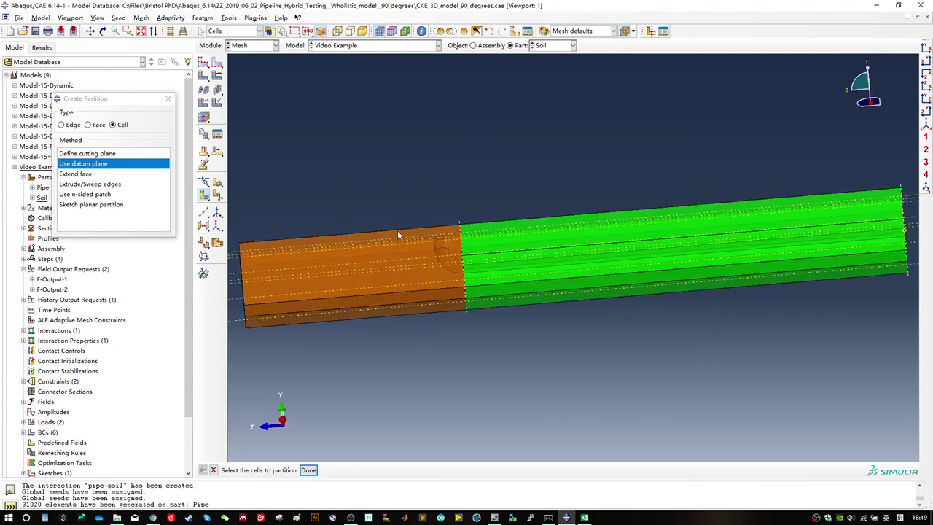
{"action": "left_click_drag", "start_coordinate": [398, 234], "coordinate": [506, 287], "text": "ctrl+alt"}
{"action": "scroll", "coordinate": [506, 243], "scroll_direction": "down", "scroll_amount": 3}
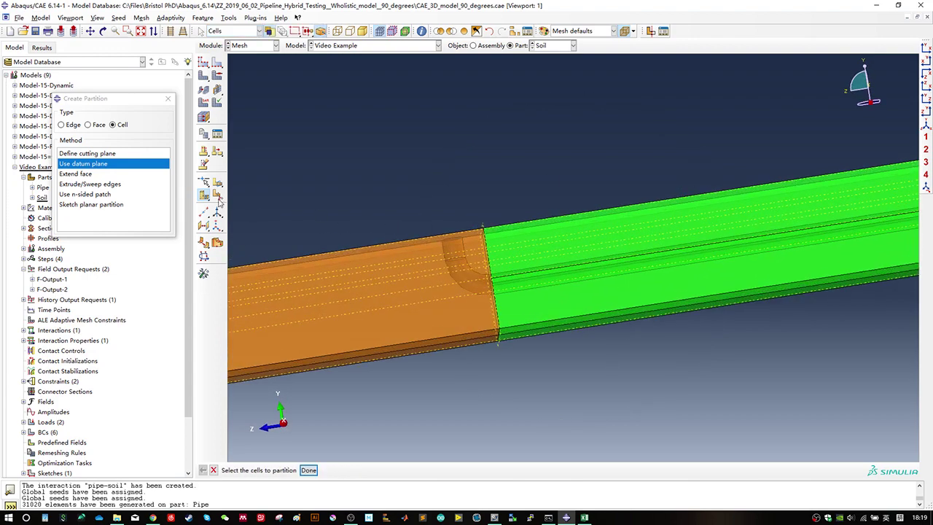
{"action": "left_click_drag", "start_coordinate": [324, 182], "coordinate": [382, 378]}
{"action": "middle_click", "coordinate": [441, 254]}
{"action": "left_click_drag", "start_coordinate": [655, 250], "coordinate": [608, 265], "text": "ctrl+alt"}
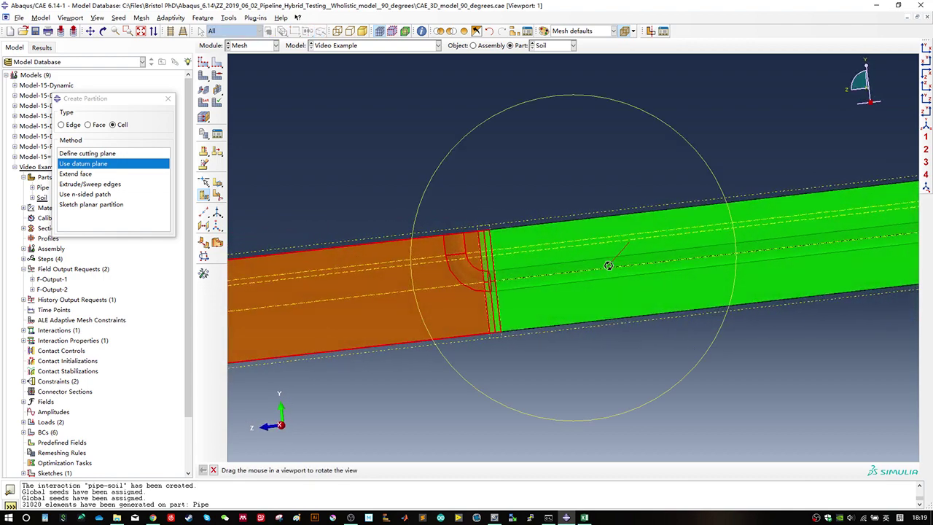
{"action": "left_click", "coordinate": [429, 260]}
{"action": "left_click", "coordinate": [339, 470]}
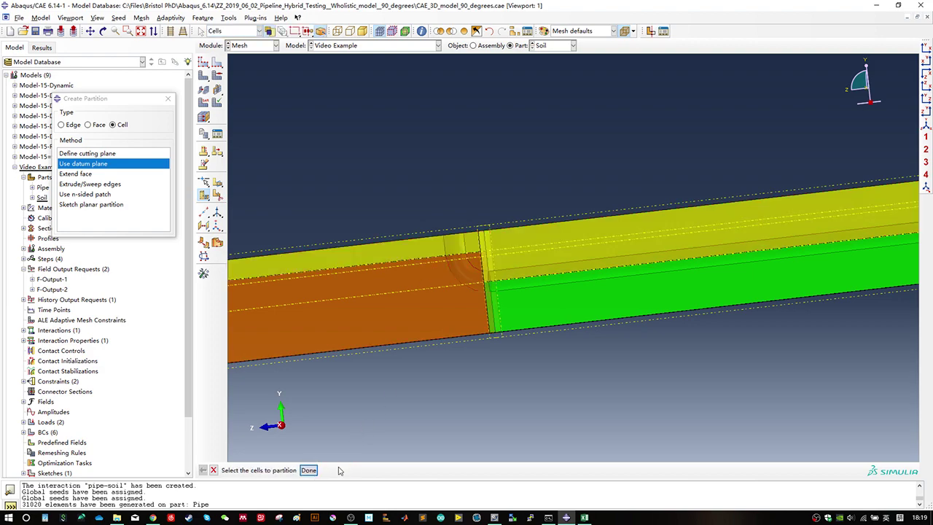
Step: Start a face partition with Use curved path normal to 2 edges on the outer side face of the cell containing the bend
{"action": "left_click_drag", "start_coordinate": [420, 317], "coordinate": [458, 228], "text": "ctrl+alt"}
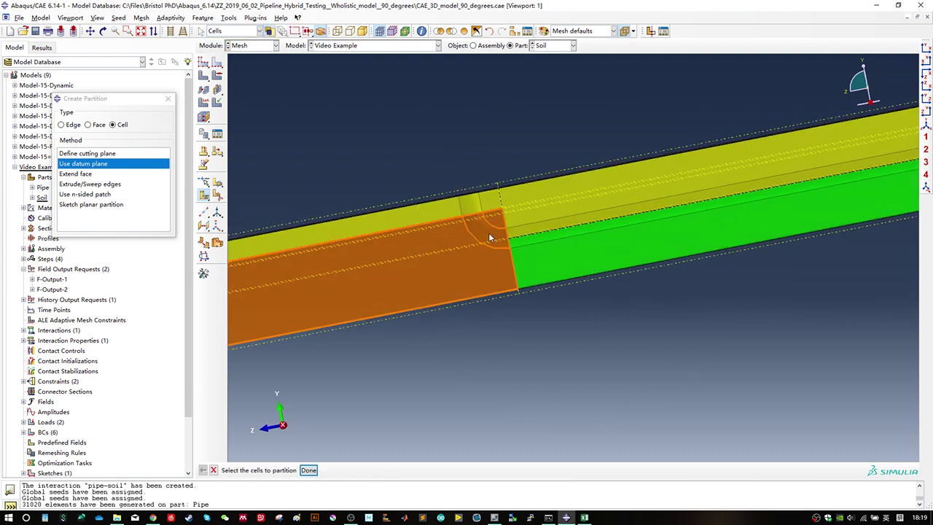
{"action": "scroll", "coordinate": [597, 228], "scroll_direction": "down", "scroll_amount": 5}
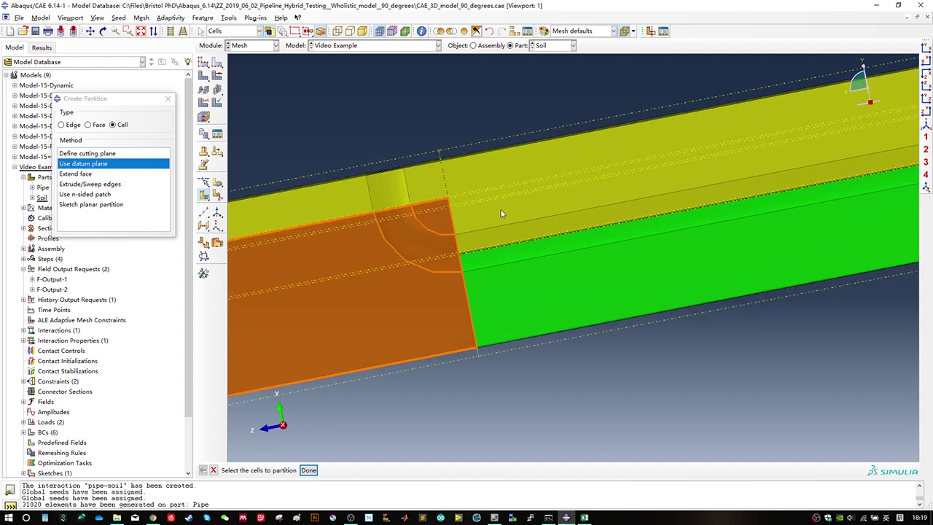
{"action": "middle_click_drag", "start_coordinate": [494, 207], "coordinate": [572, 218], "text": "ctrl+alt"}
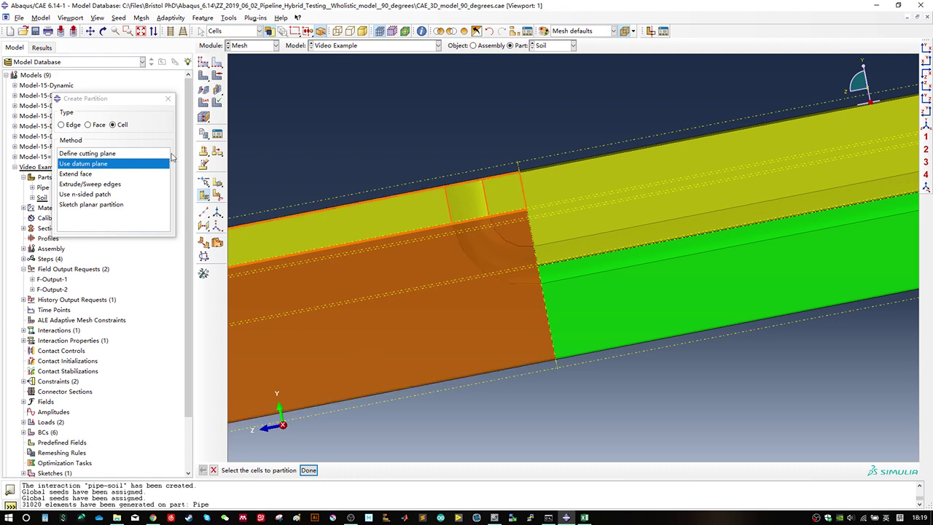
{"action": "left_click", "coordinate": [167, 98]}
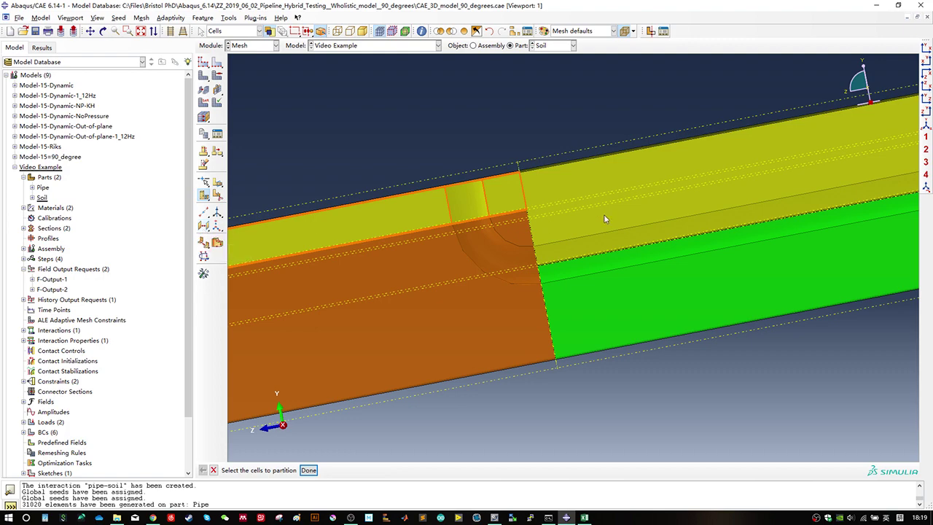
{"action": "left_click_drag", "start_coordinate": [604, 218], "coordinate": [514, 255], "text": "ctrl+alt"}
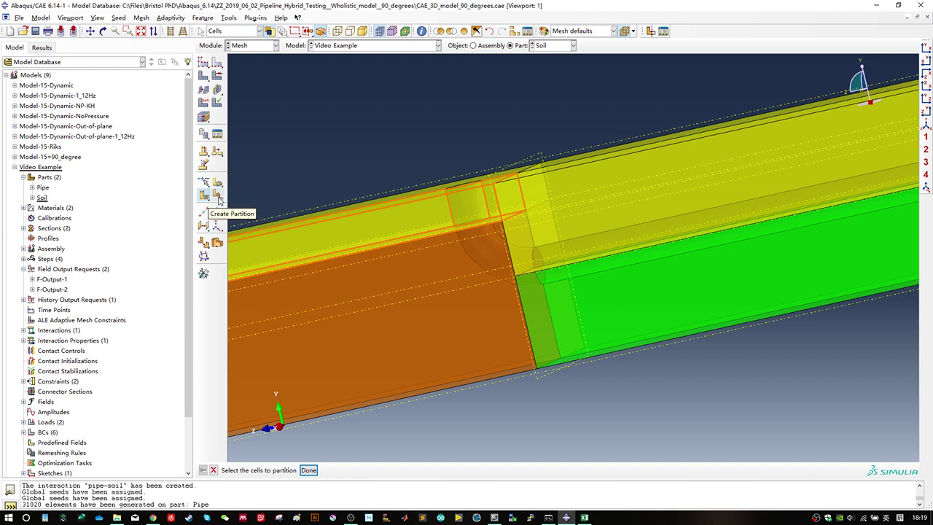
{"action": "left_click", "coordinate": [218, 197]}
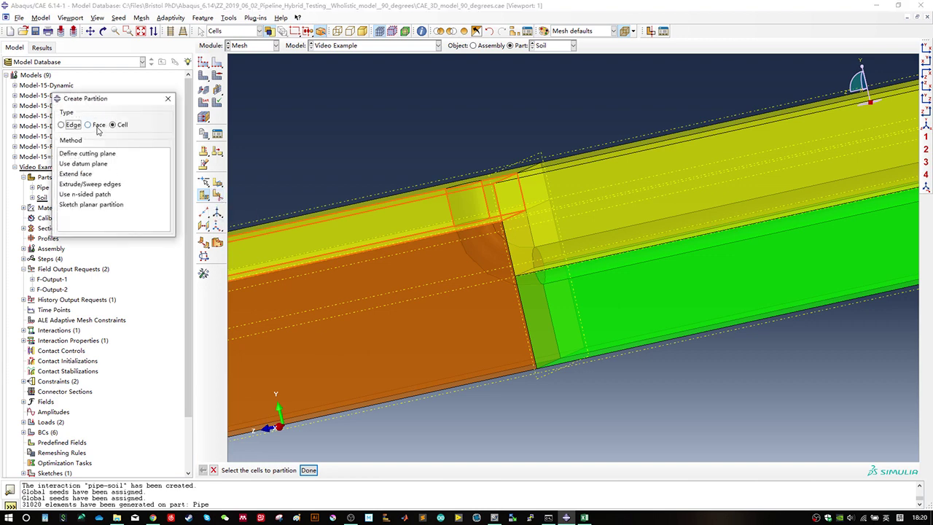
{"action": "left_click", "coordinate": [97, 125]}
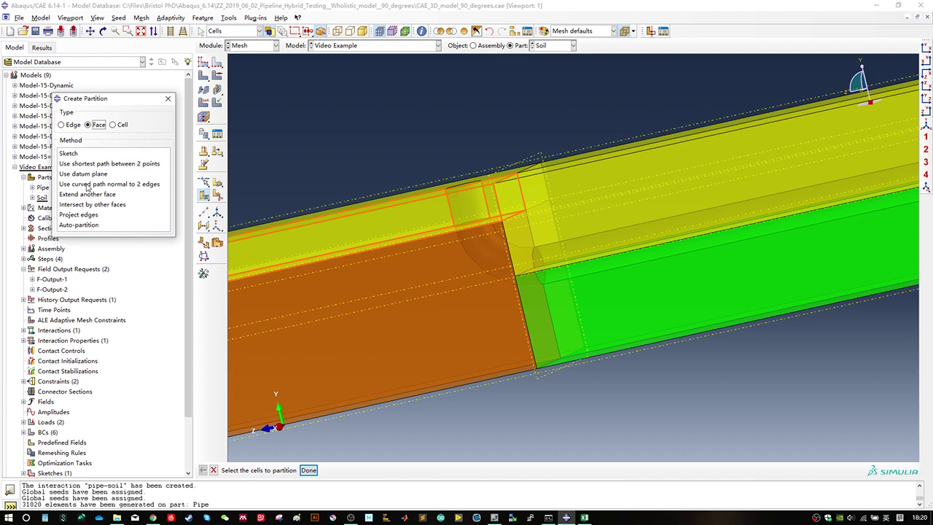
{"action": "left_click", "coordinate": [104, 185]}
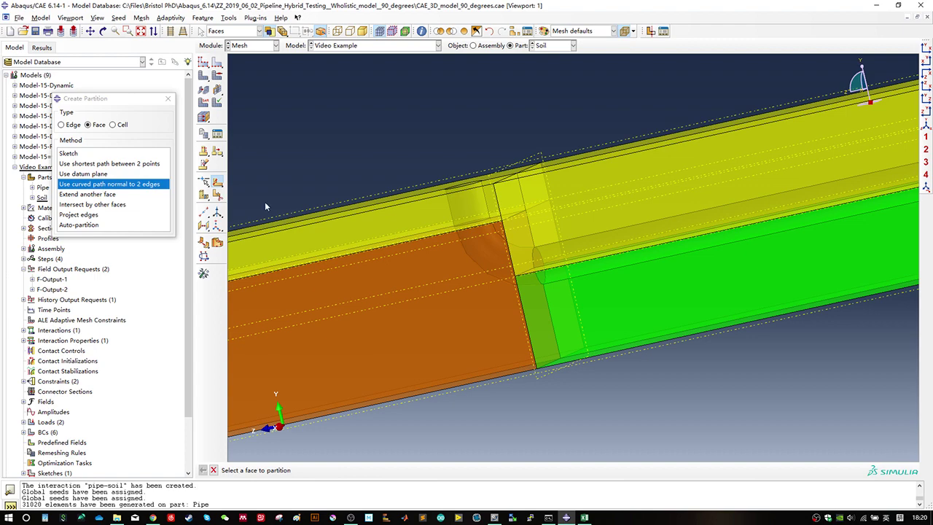
{"action": "left_click_drag", "start_coordinate": [417, 286], "coordinate": [469, 275], "text": "ctrl+alt"}
{"action": "left_click", "coordinate": [470, 276]}
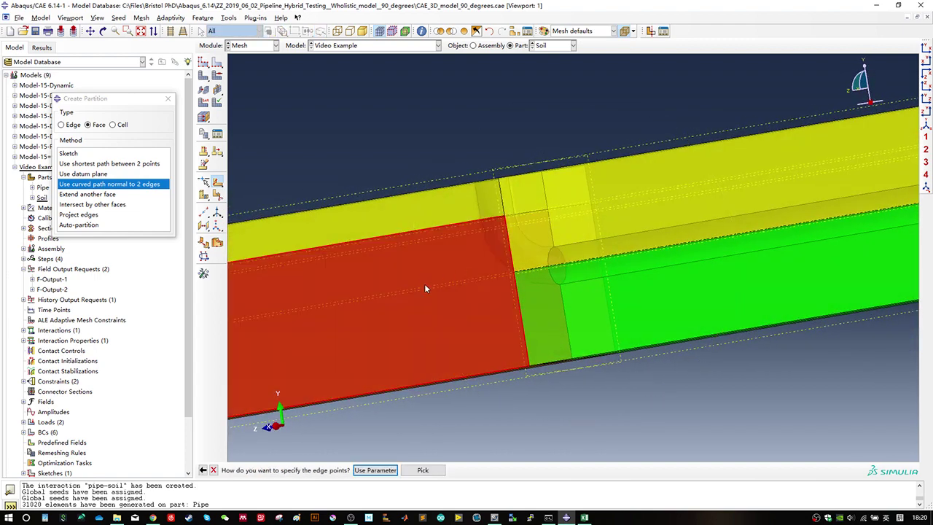
Step: Specify edge points by picking, and set the first point at the lower end of the side face's short vertical edge segment
{"action": "left_click_drag", "start_coordinate": [424, 370], "coordinate": [431, 328], "text": "ctrl+alt"}
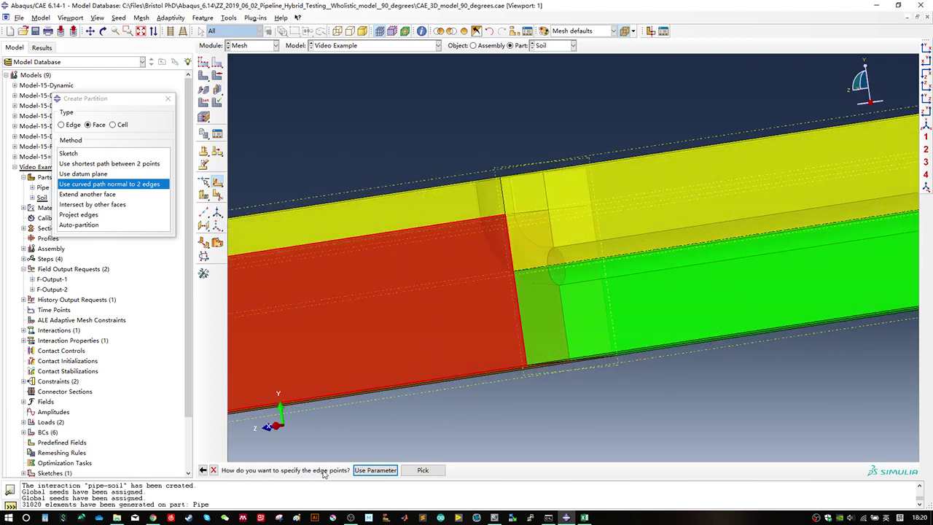
{"action": "left_click", "coordinate": [381, 472]}
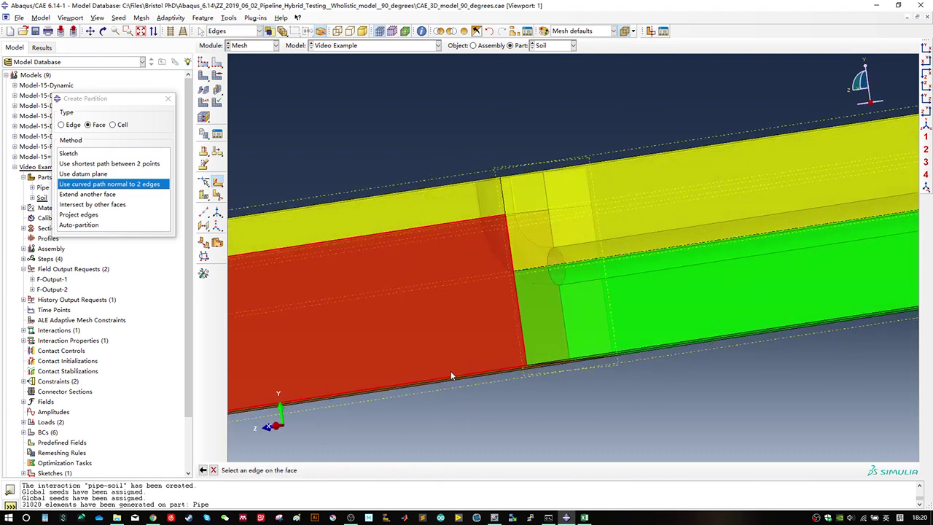
{"action": "left_click_drag", "start_coordinate": [458, 307], "coordinate": [474, 271], "text": "ctrl+alt"}
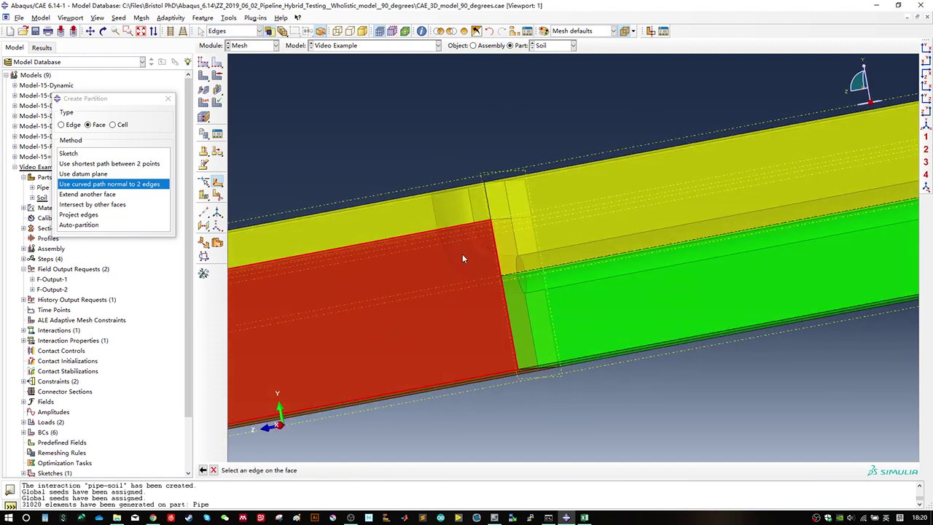
{"action": "scroll", "coordinate": [459, 247], "scroll_direction": "down", "scroll_amount": 1}
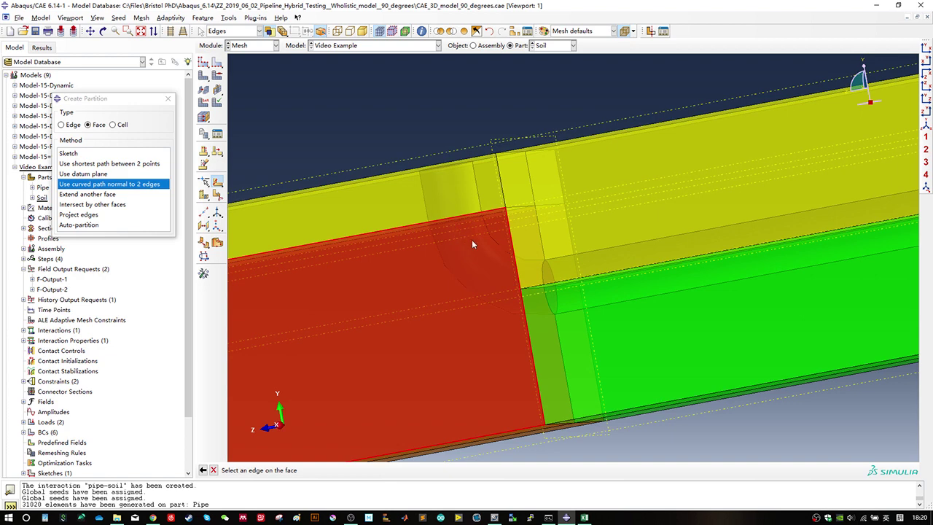
{"action": "left_click", "coordinate": [516, 275]}
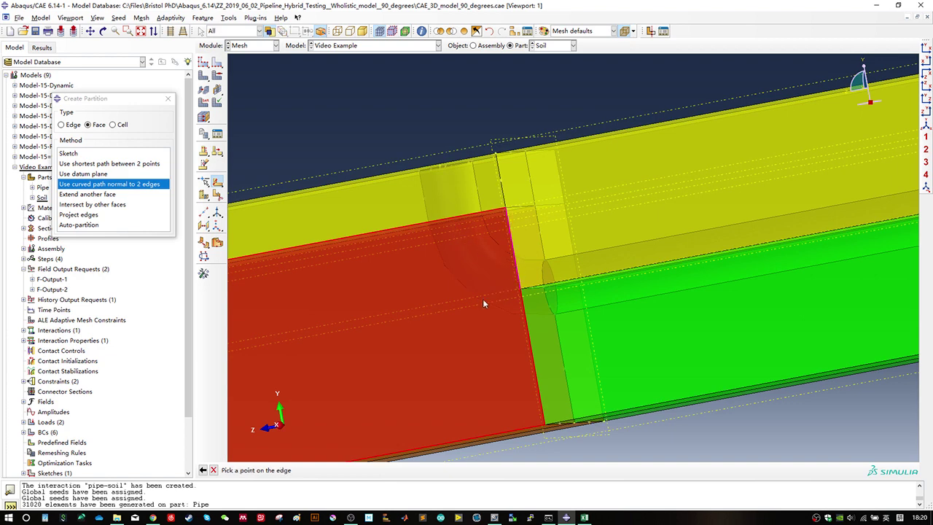
{"action": "left_click", "coordinate": [521, 289]}
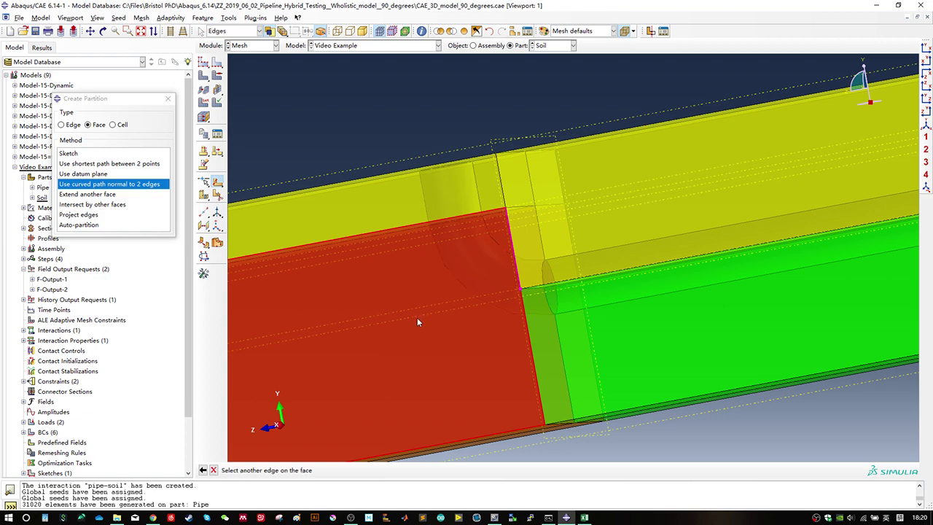
Step: Try to set the second point of the curved path partition on the side face's upper horizontal edge, beneath the pipe cavity's vertical riser
{"action": "left_click", "coordinate": [467, 213]}
{"action": "left_click_drag", "start_coordinate": [467, 213], "coordinate": [541, 246], "text": "ctrl+alt"}
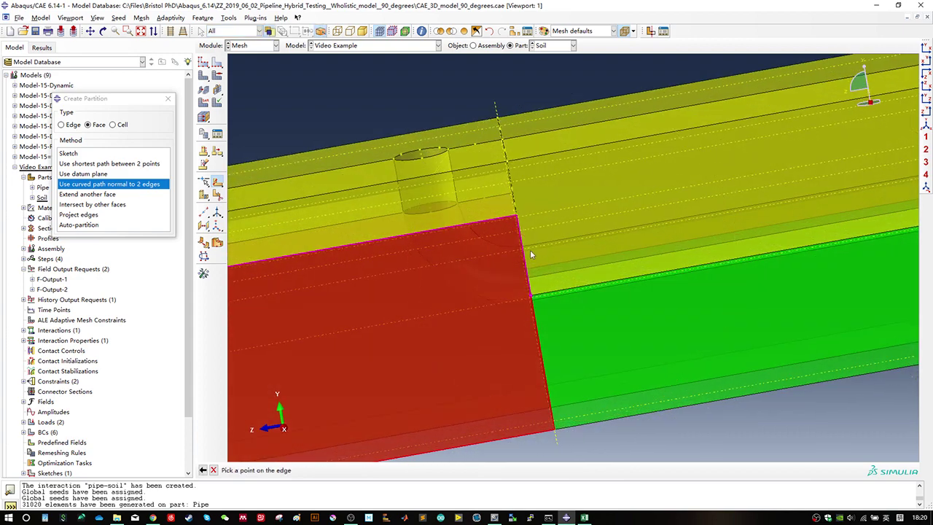
{"action": "scroll", "coordinate": [458, 284], "scroll_direction": "up", "scroll_amount": 3}
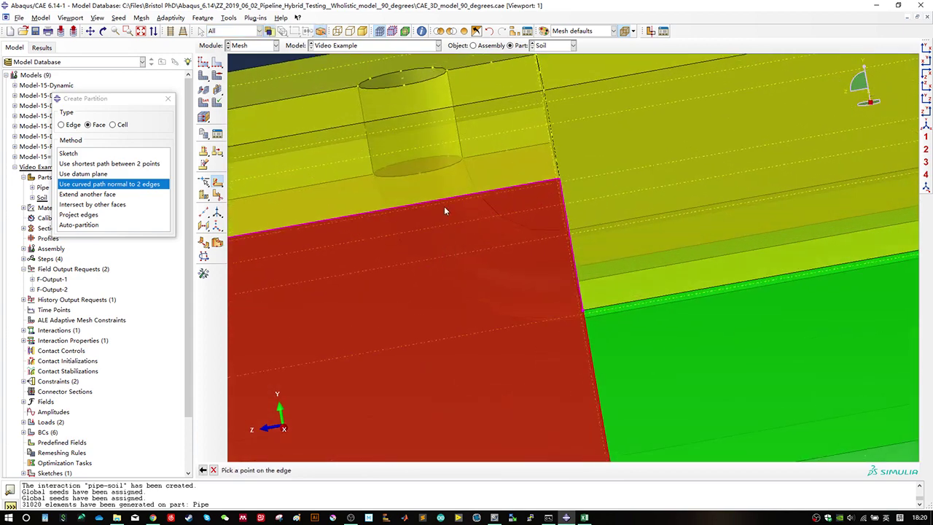
{"action": "left_click", "coordinate": [419, 175]}
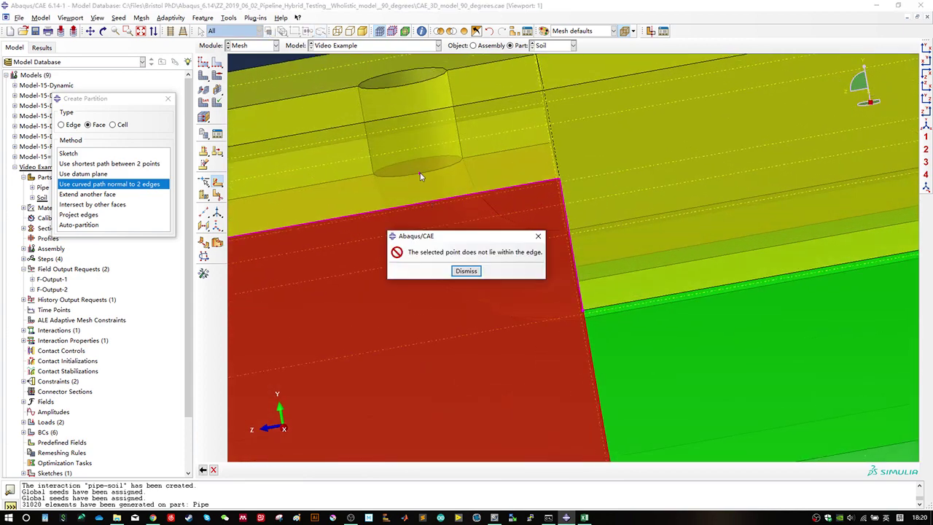
{"action": "left_click", "coordinate": [465, 268]}
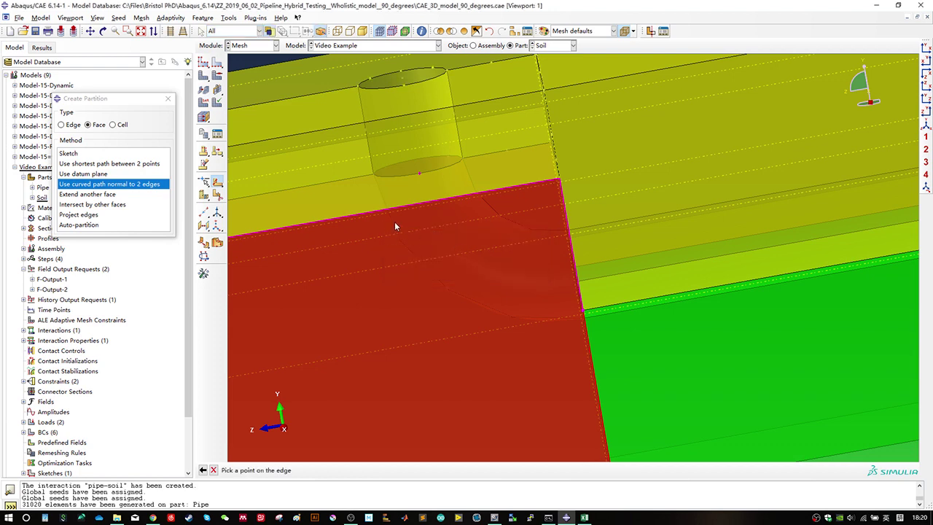
{"action": "key", "text": "Escape"}
{"action": "left_click", "coordinate": [167, 99]}
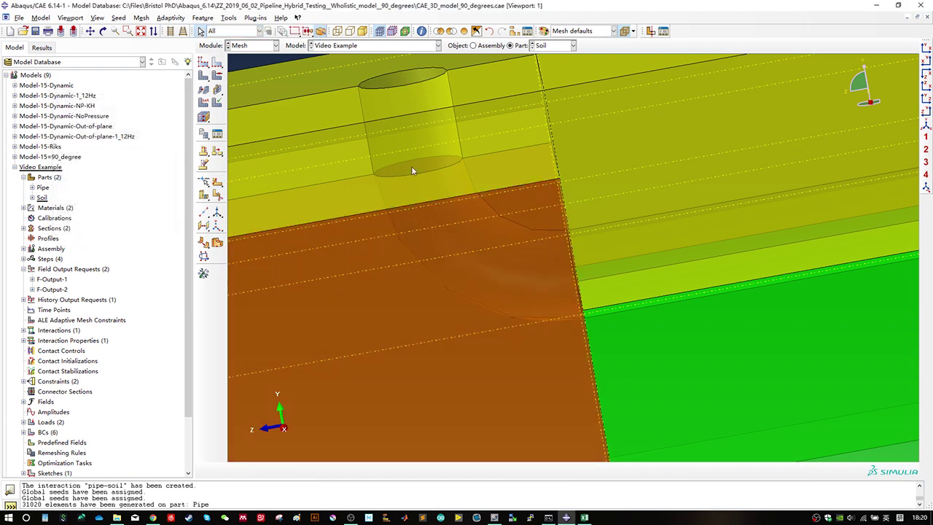
Step: Create an offset datum plane parallel to the vertical plane at the bend's end, passing through a point on the riser's base edge
{"action": "scroll", "coordinate": [461, 158], "scroll_direction": "up", "scroll_amount": 5}
{"action": "left_click_drag", "start_coordinate": [458, 149], "coordinate": [438, 134], "text": "ctrl+alt"}
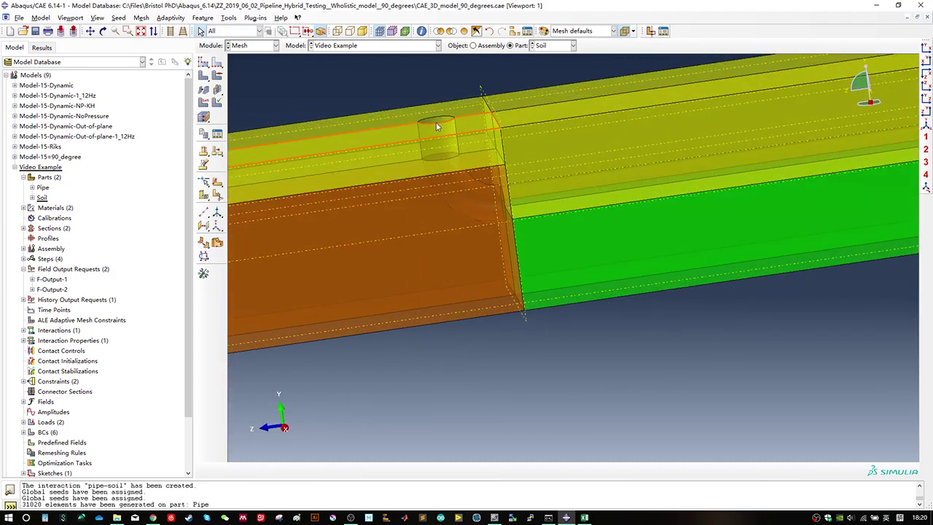
{"action": "left_click_drag", "start_coordinate": [459, 230], "coordinate": [443, 138], "text": "ctrl+alt"}
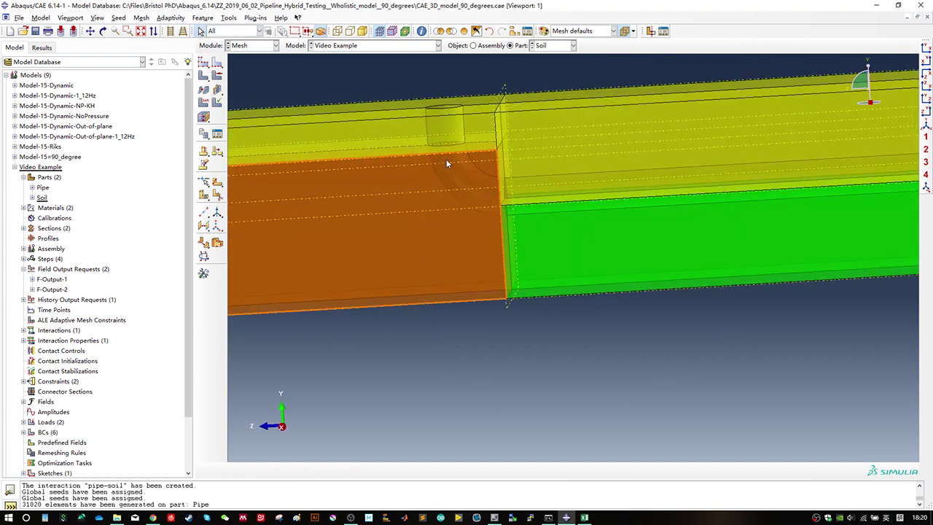
{"action": "left_click", "coordinate": [205, 225]}
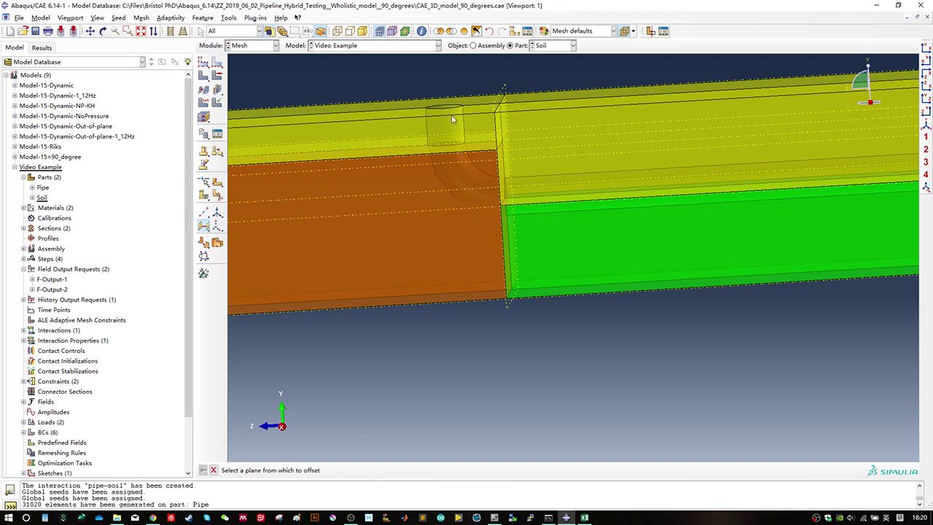
{"action": "left_click", "coordinate": [506, 89]}
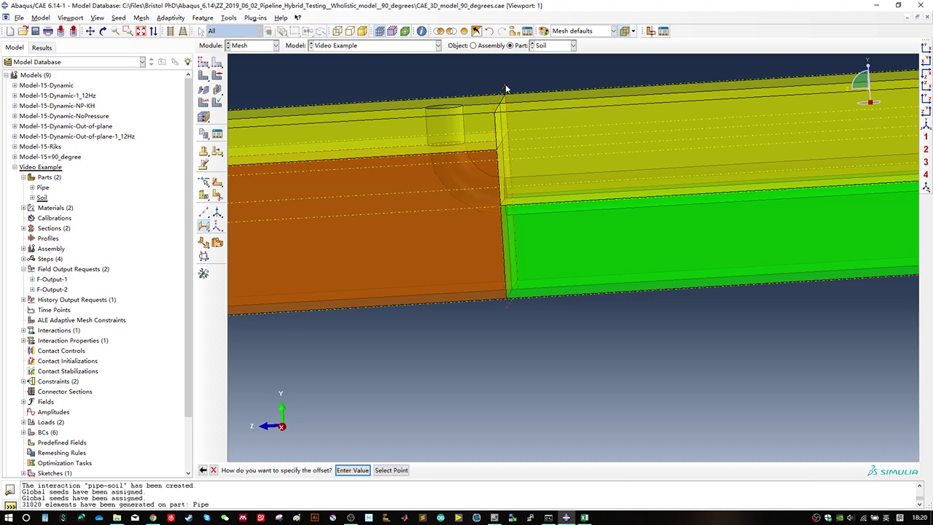
{"action": "left_click", "coordinate": [391, 470]}
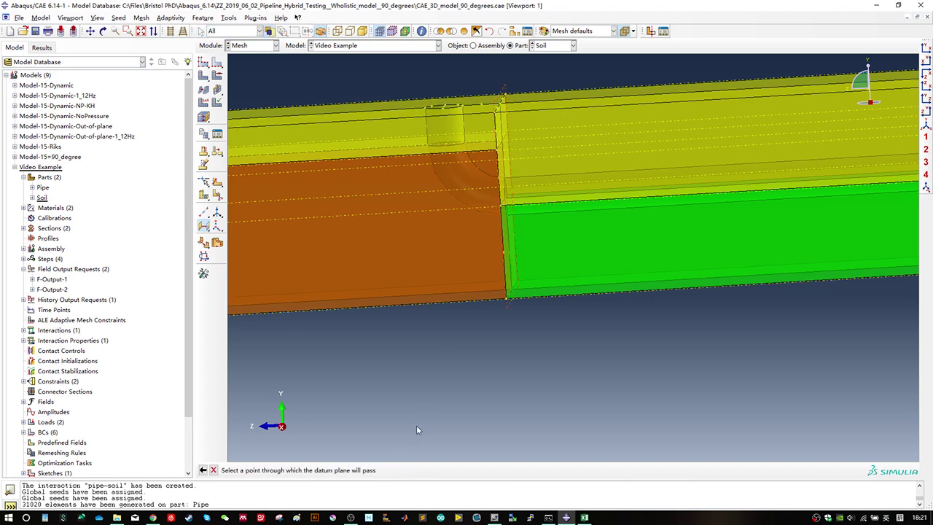
{"action": "scroll", "coordinate": [444, 112], "scroll_direction": "up", "scroll_amount": 2}
{"action": "scroll", "coordinate": [444, 112], "scroll_direction": "up", "scroll_amount": 2}
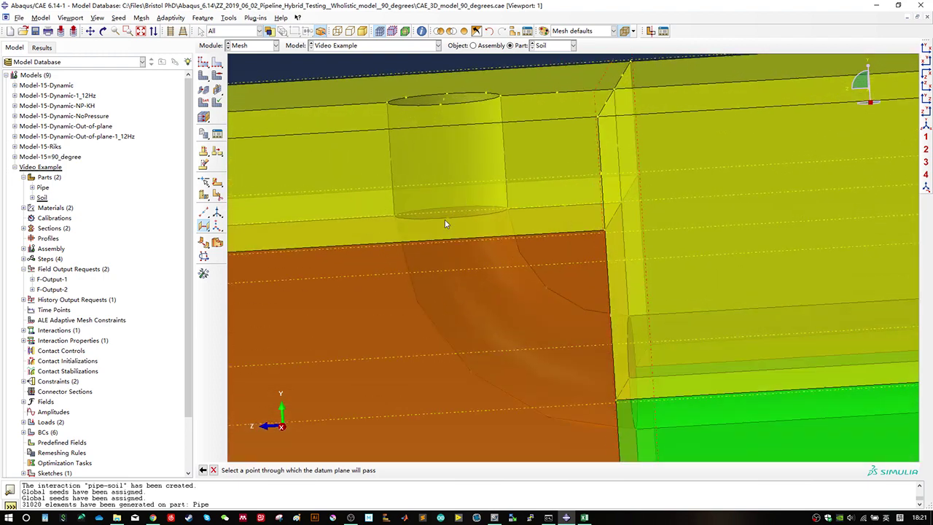
{"action": "left_click", "coordinate": [448, 222]}
{"action": "scroll", "coordinate": [456, 204], "scroll_direction": "down", "scroll_amount": 2}
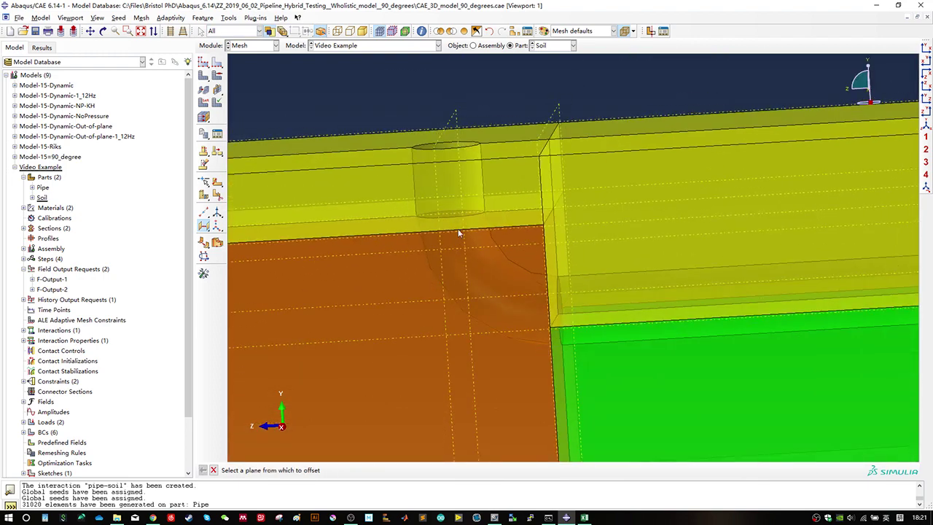
{"action": "scroll", "coordinate": [457, 211], "scroll_direction": "down", "scroll_amount": 2}
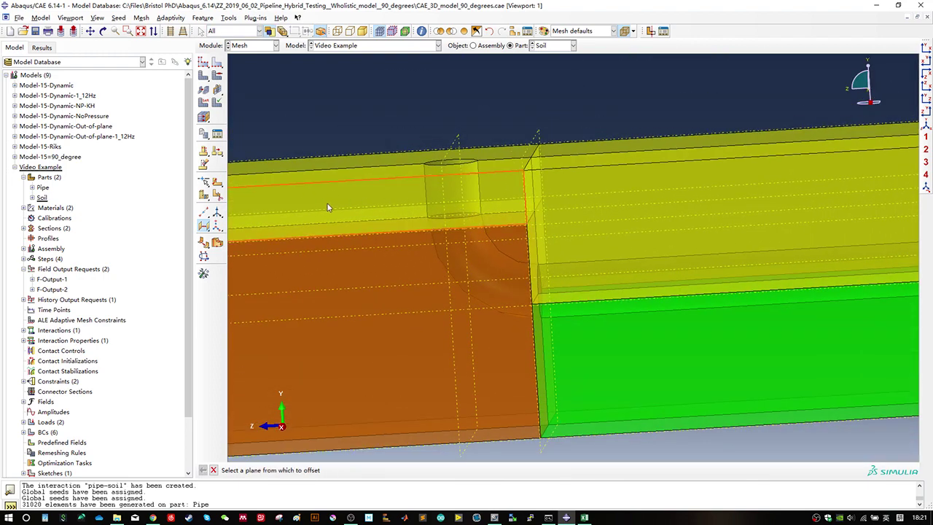
{"action": "scroll", "coordinate": [328, 213], "scroll_direction": "down", "scroll_amount": 2}
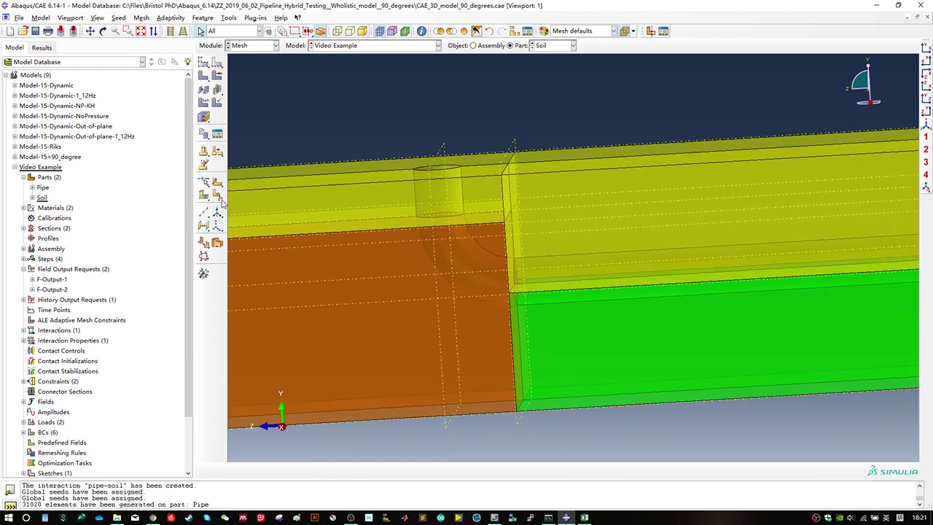
{"action": "left_click", "coordinate": [217, 195]}
{"action": "left_click", "coordinate": [100, 124]}
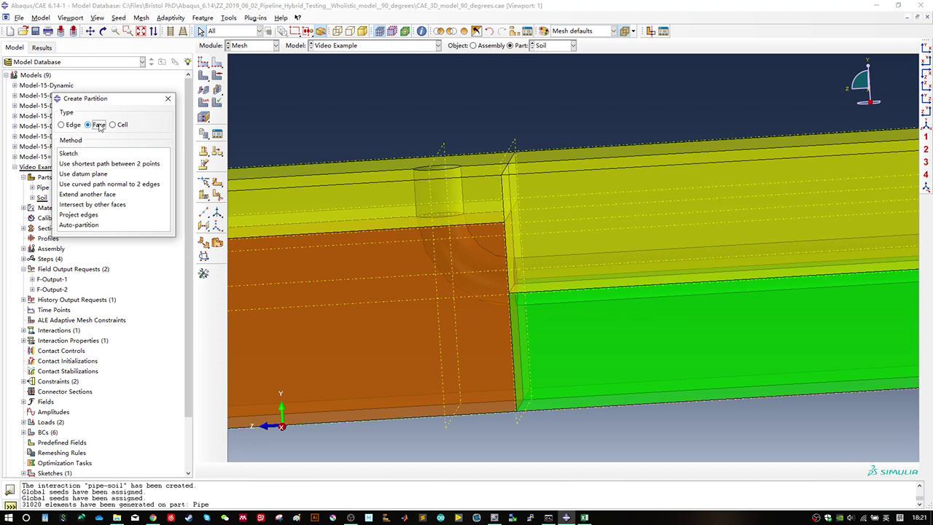
{"action": "left_click", "coordinate": [127, 187]}
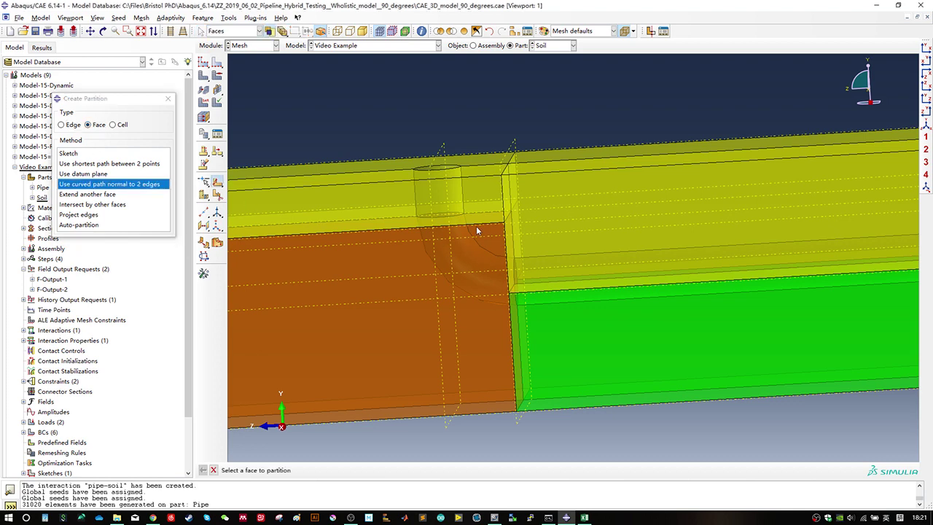
{"action": "left_click_drag", "start_coordinate": [503, 262], "coordinate": [498, 239], "text": "ctrl+alt"}
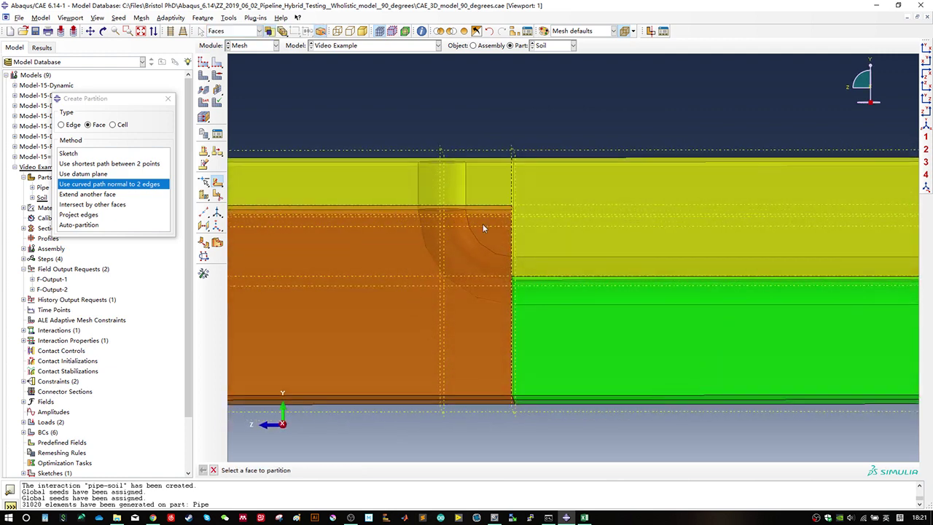
{"action": "left_click", "coordinate": [482, 227]}
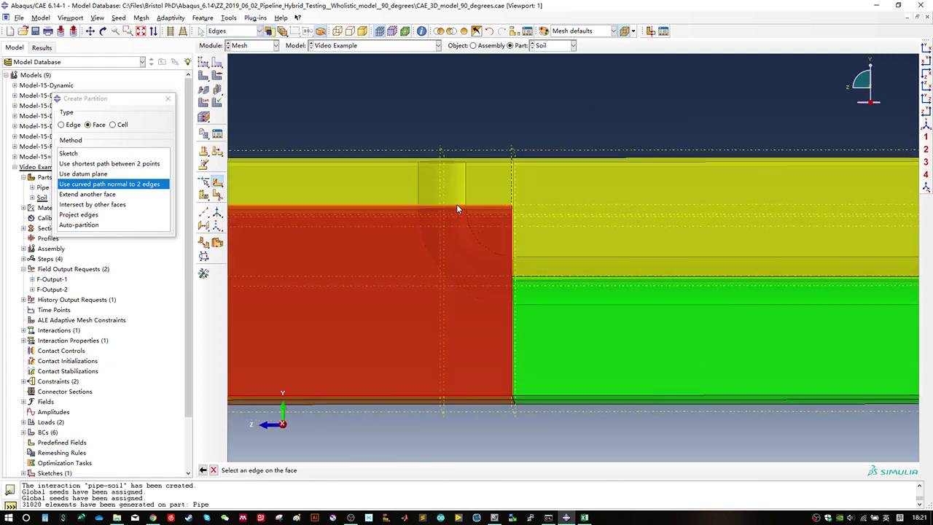
{"action": "left_click", "coordinate": [456, 208]}
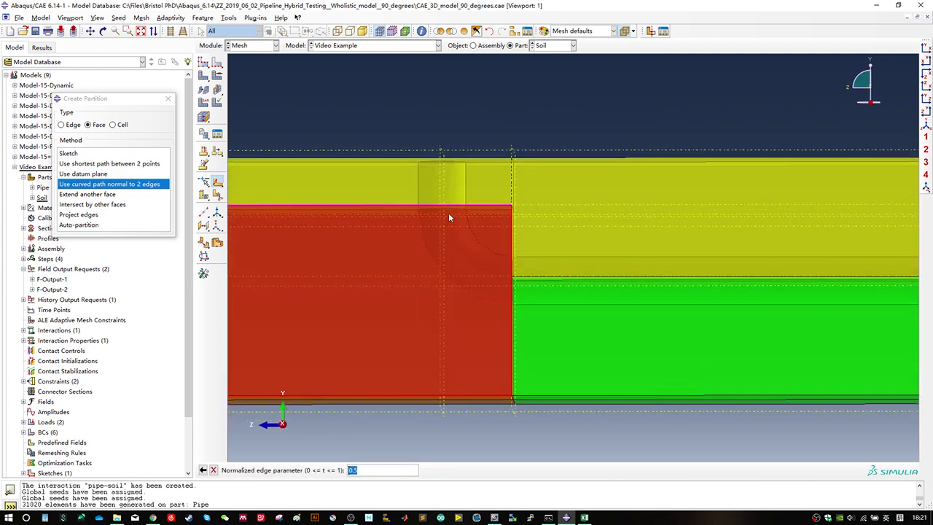
{"action": "key", "text": "Return"}
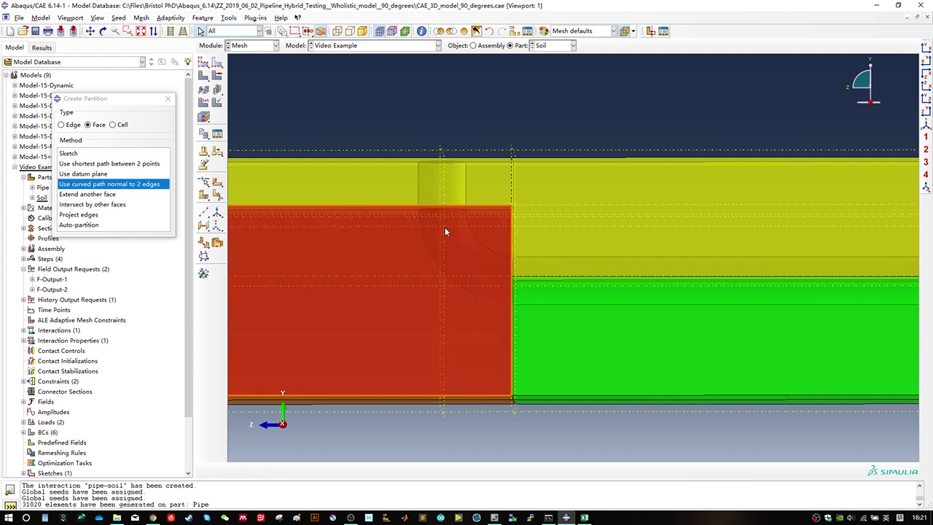
{"action": "left_click", "coordinate": [134, 186]}
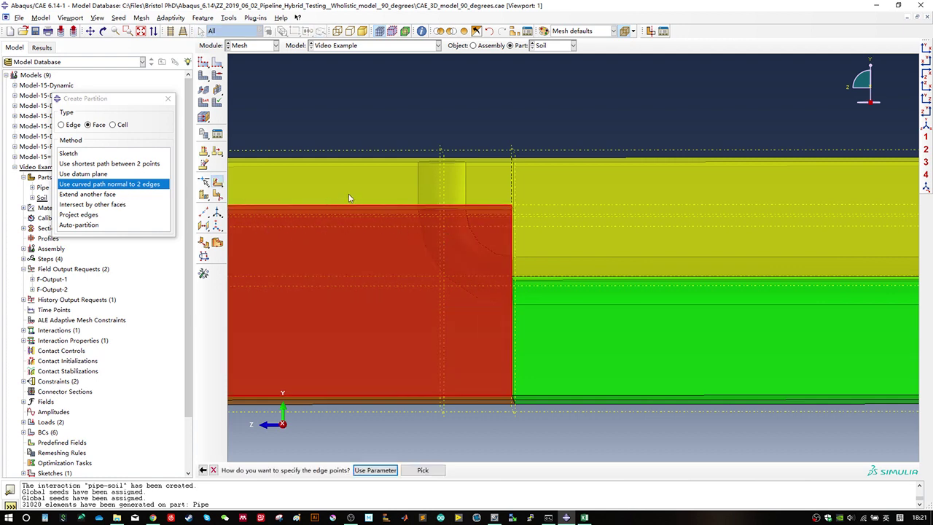
{"action": "left_click", "coordinate": [422, 469]}
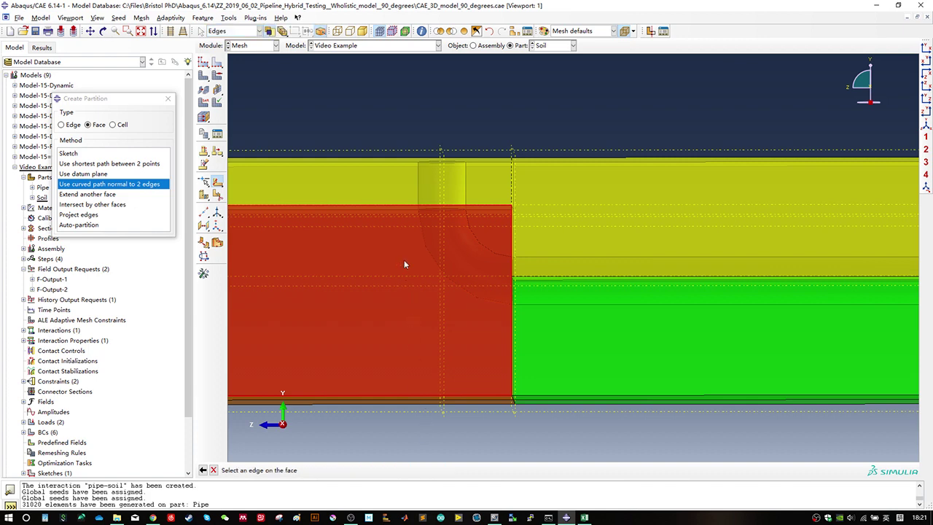
{"action": "left_click", "coordinate": [436, 204]}
{"action": "scroll", "coordinate": [451, 217], "scroll_direction": "down", "scroll_amount": 3}
{"action": "scroll", "coordinate": [451, 217], "scroll_direction": "down", "scroll_amount": 1}
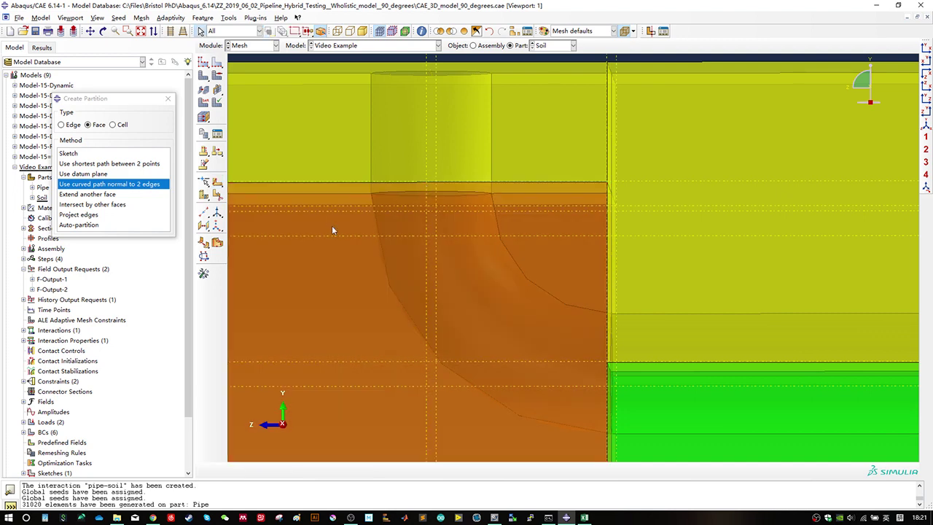
{"action": "scroll", "coordinate": [399, 217], "scroll_direction": "up", "scroll_amount": 2}
{"action": "scroll", "coordinate": [399, 218], "scroll_direction": "up", "scroll_amount": 1}
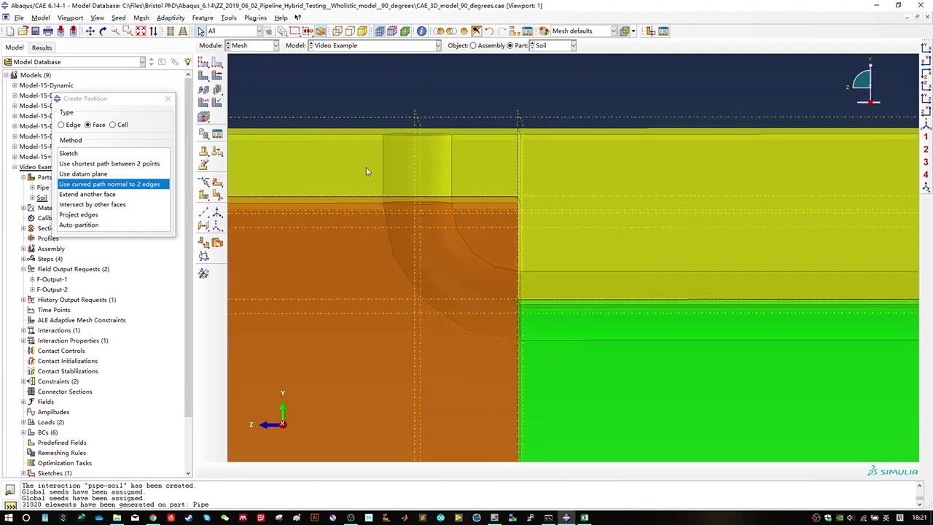
Step: Partition the Soil's upper side face beside the riser with the vertical datum plane through the riser, using the Use datum plane method
{"action": "left_click", "coordinate": [335, 197]}
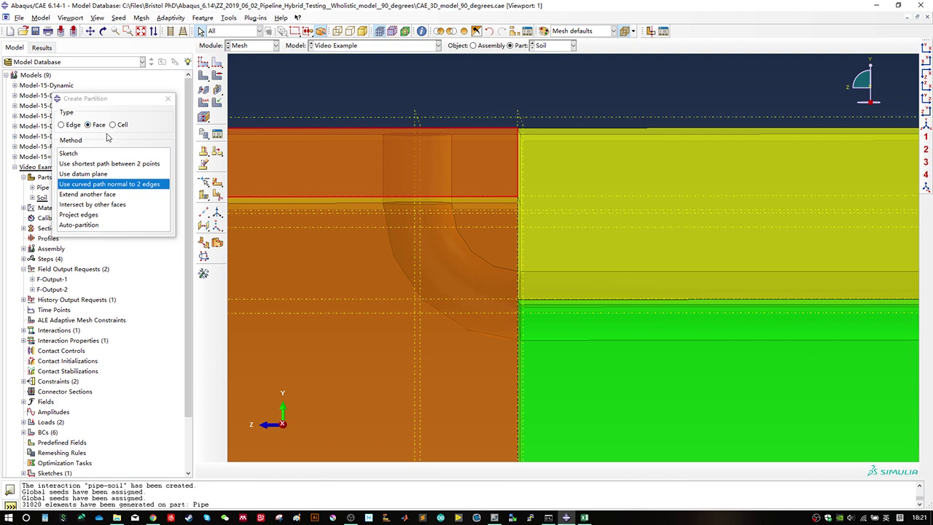
{"action": "left_click", "coordinate": [97, 174]}
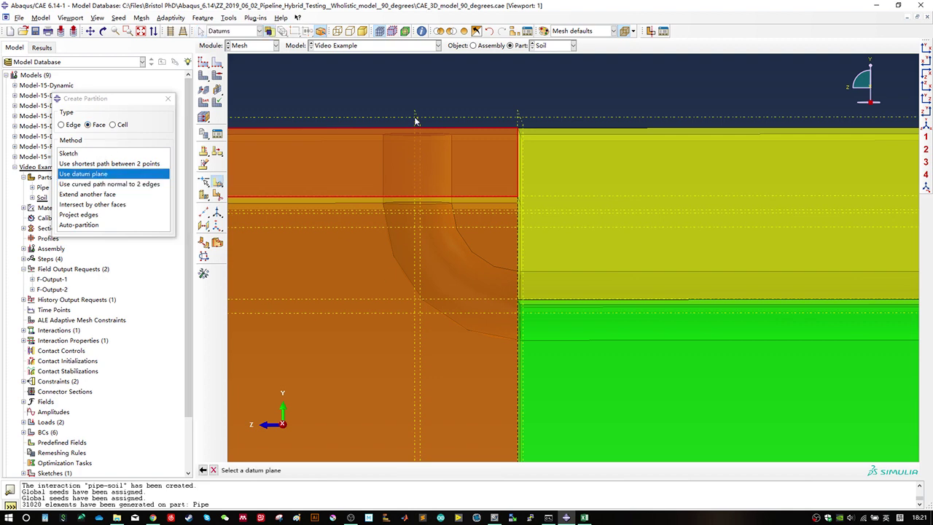
{"action": "left_click", "coordinate": [417, 199]}
{"action": "middle_click", "coordinate": [416, 200]}
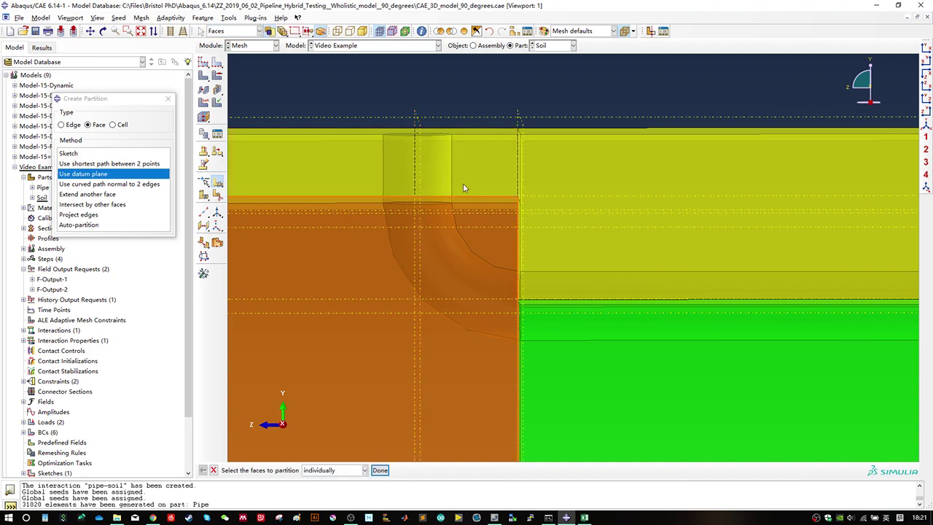
{"action": "mouse_move", "coordinate": [463, 188]}
{"action": "left_mouse_down", "text": "ctrl+alt"}
{"action": "mouse_move", "coordinate": [466, 210]}
{"action": "mouse_move", "coordinate": [444, 254]}
{"action": "mouse_move", "coordinate": [458, 195]}
{"action": "left_mouse_up", "text": "ctrl+alt"}
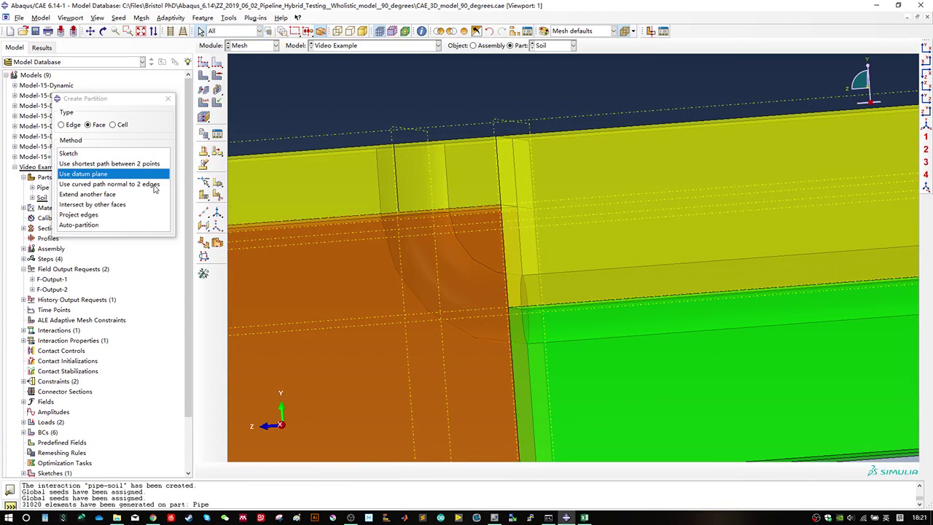
{"action": "left_click", "coordinate": [117, 184]}
{"action": "left_click", "coordinate": [393, 265]}
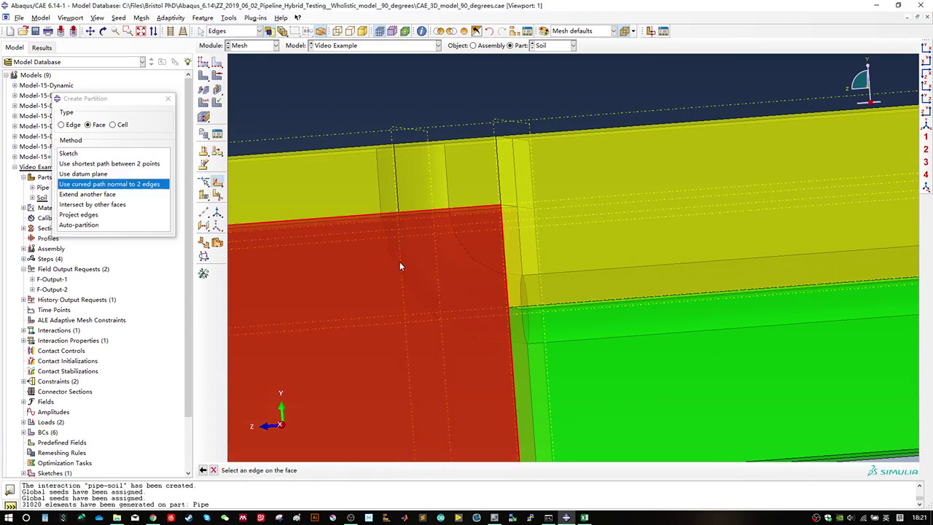
{"action": "left_click", "coordinate": [406, 214]}
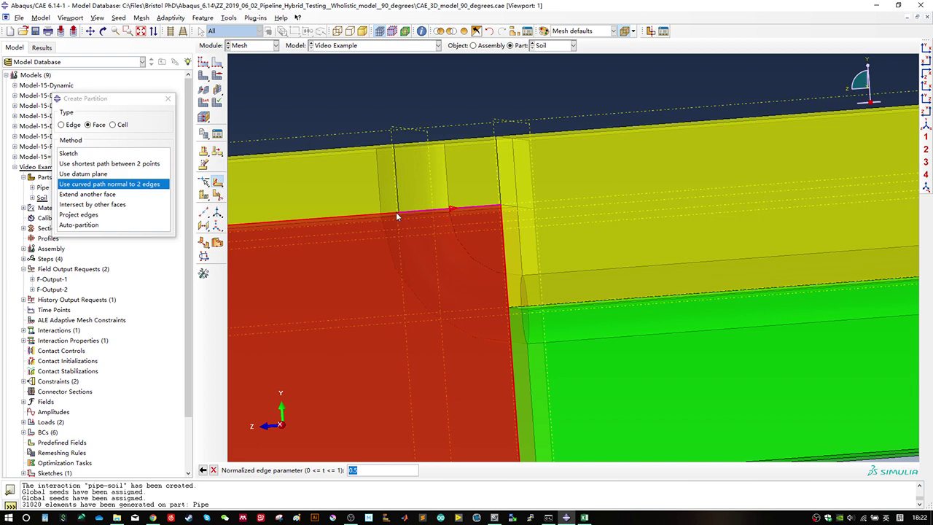
{"action": "key", "text": "Return"}
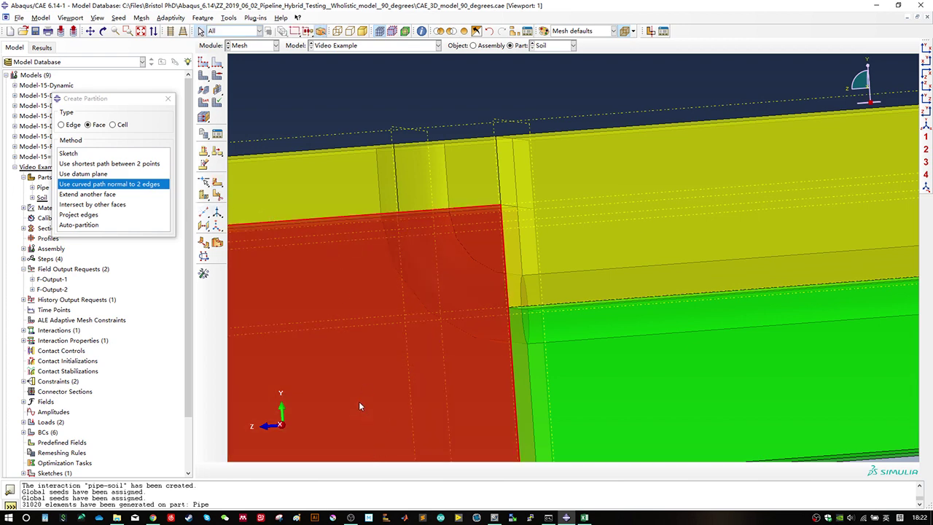
Step: Partition the lower side face with a curved path normal to 2 edges, from the upper partition line's foot to the short vertical edge's lower end
{"action": "left_click", "coordinate": [147, 187]}
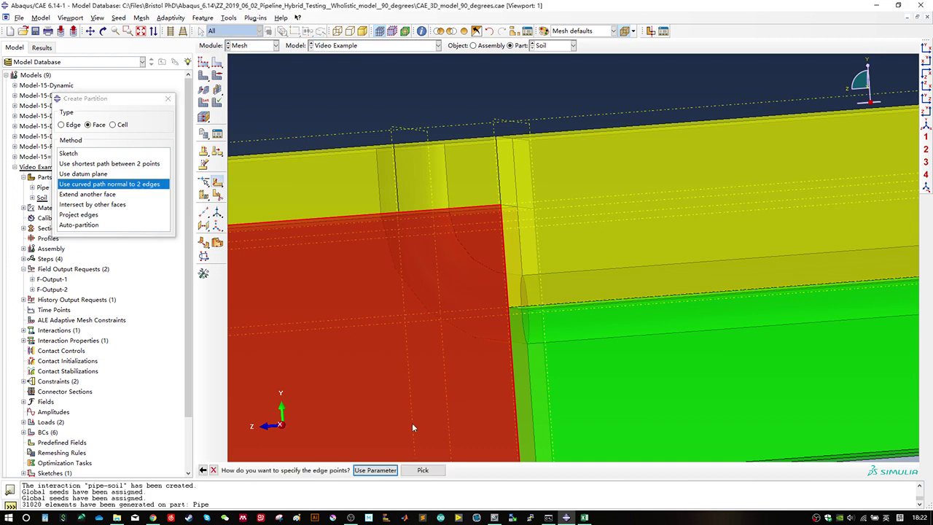
{"action": "left_click", "coordinate": [423, 470]}
{"action": "scroll", "coordinate": [408, 233], "scroll_direction": "up", "scroll_amount": 2}
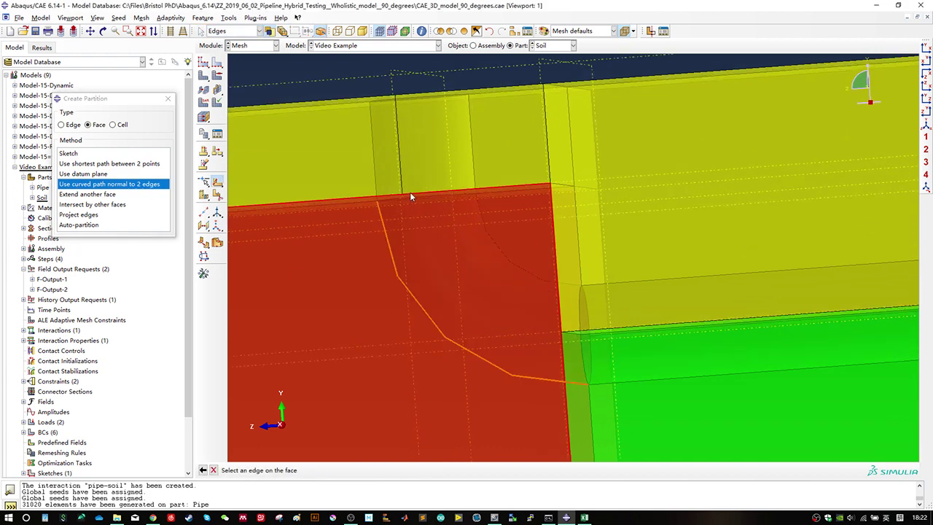
{"action": "left_click", "coordinate": [405, 193]}
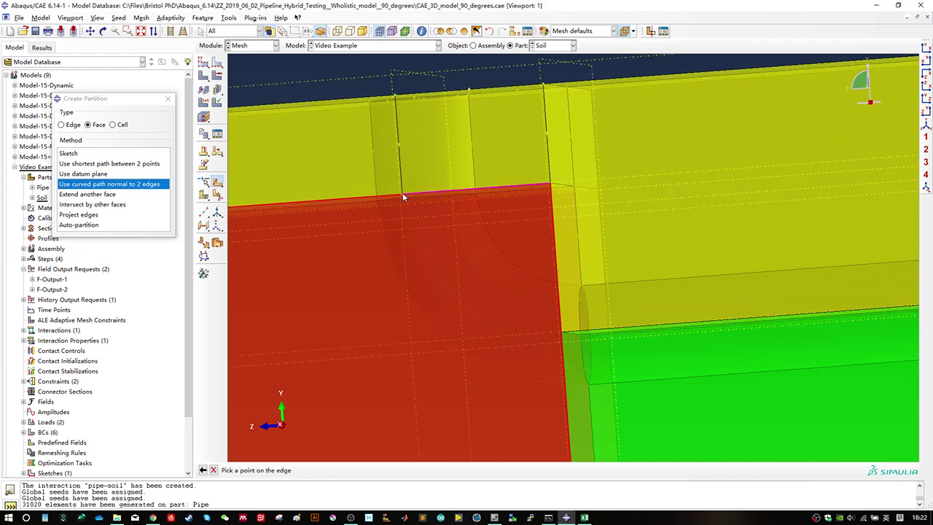
{"action": "left_click", "coordinate": [403, 195]}
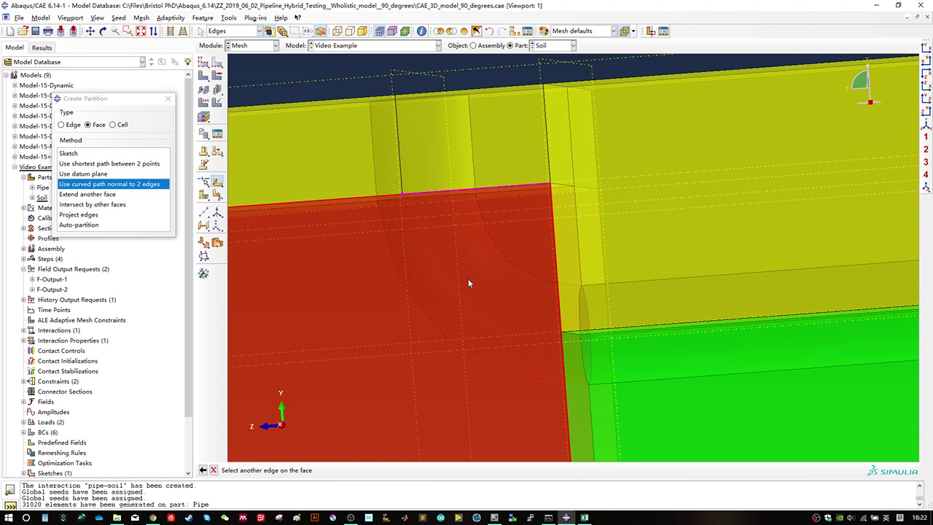
{"action": "left_click", "coordinate": [558, 292]}
{"action": "left_click", "coordinate": [561, 335]}
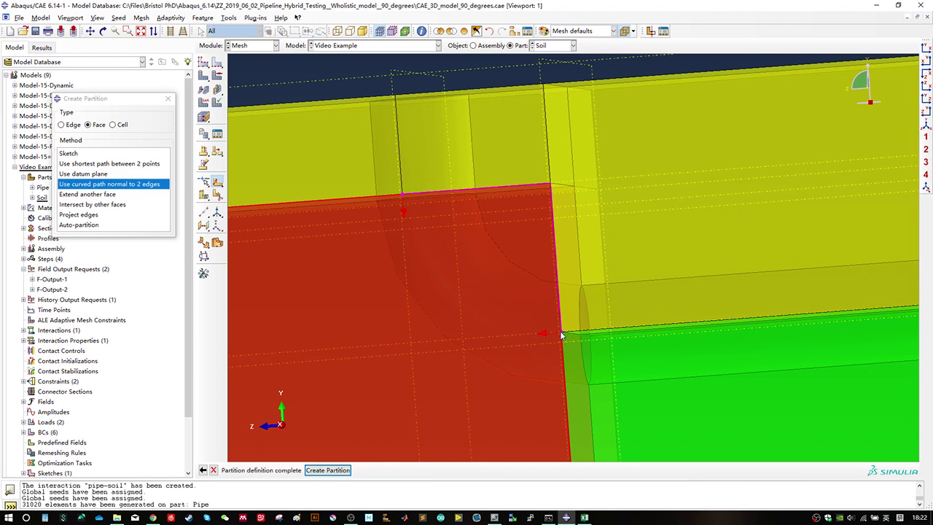
{"action": "left_click", "coordinate": [349, 469]}
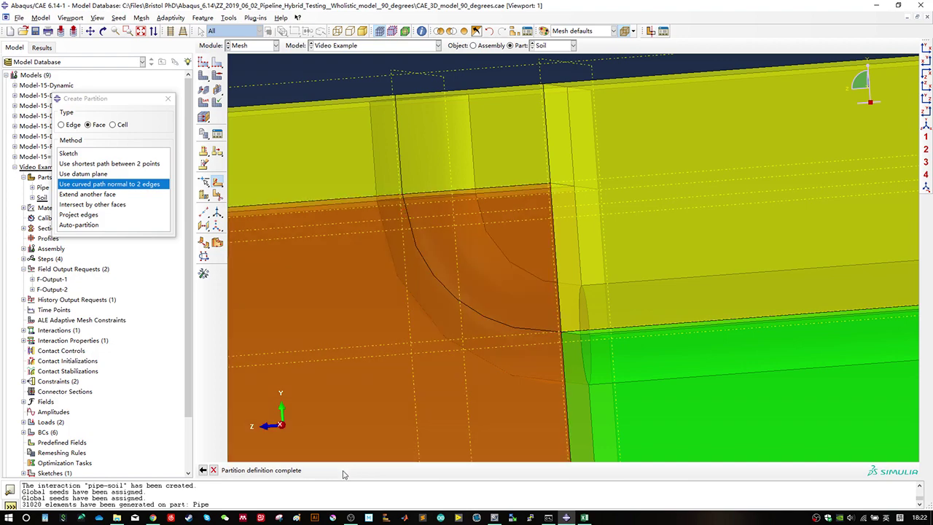
Step: Set up a cell partition with the Extrude/Sweep edges method and select the orange Soil cell containing the pipe cavity's bend
{"action": "scroll", "coordinate": [498, 342], "scroll_direction": "down", "scroll_amount": 3}
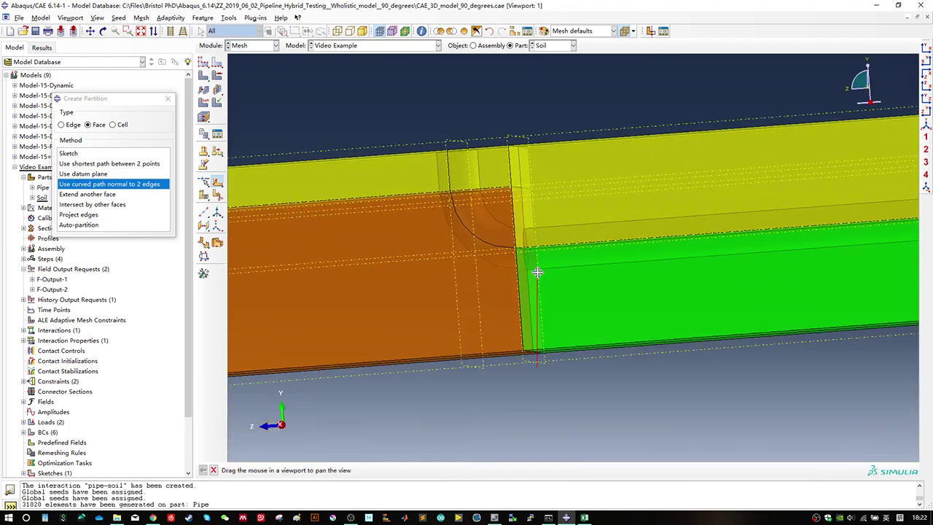
{"action": "left_click_drag", "start_coordinate": [493, 277], "coordinate": [437, 291], "text": "ctrl+alt"}
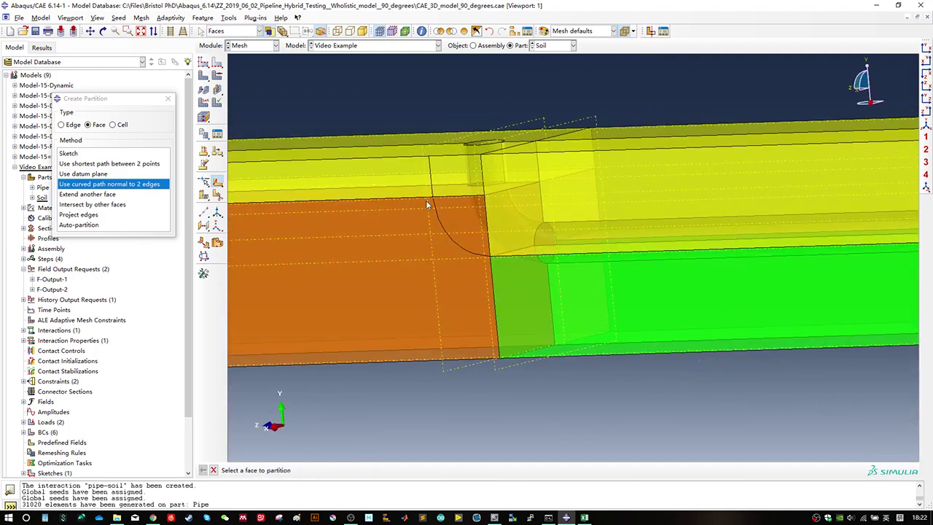
{"action": "left_click", "coordinate": [114, 125]}
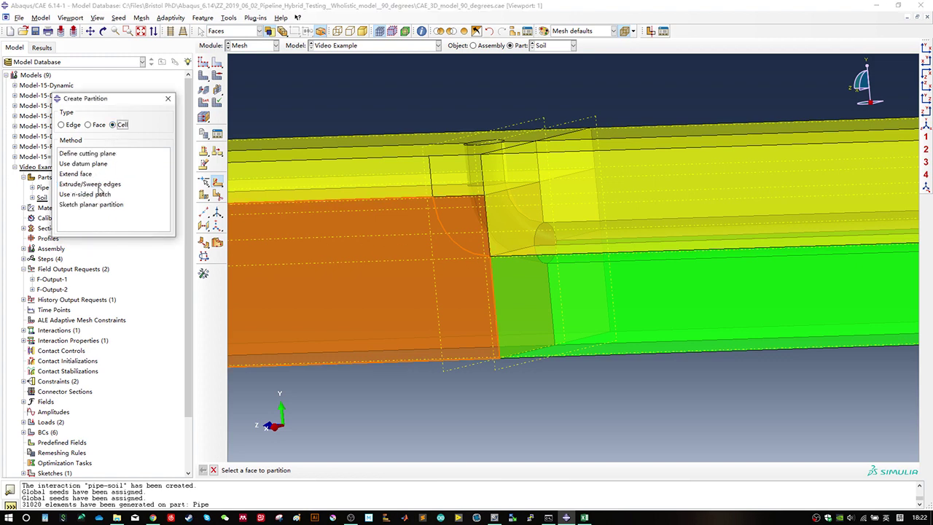
{"action": "left_click", "coordinate": [104, 184]}
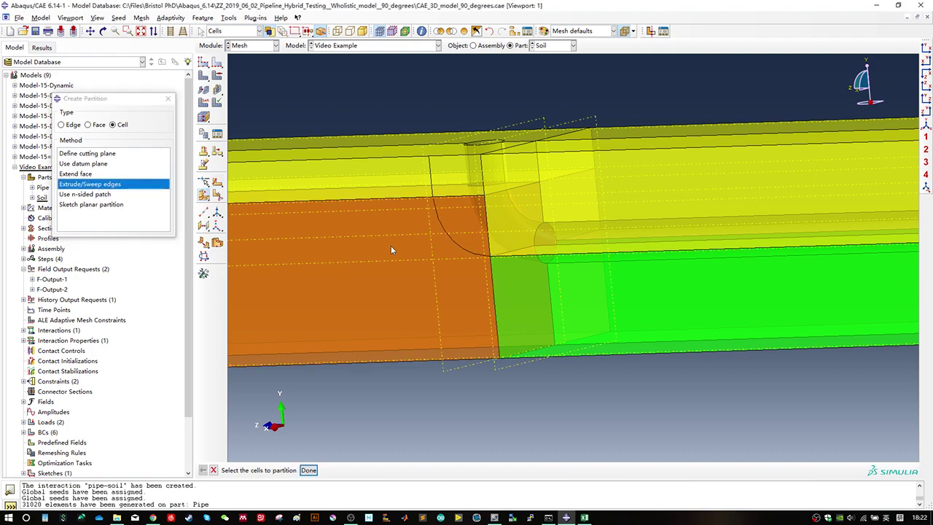
{"action": "left_click_drag", "start_coordinate": [526, 314], "coordinate": [585, 282], "text": "ctrl+alt"}
{"action": "left_click_drag", "start_coordinate": [363, 341], "coordinate": [419, 418]}
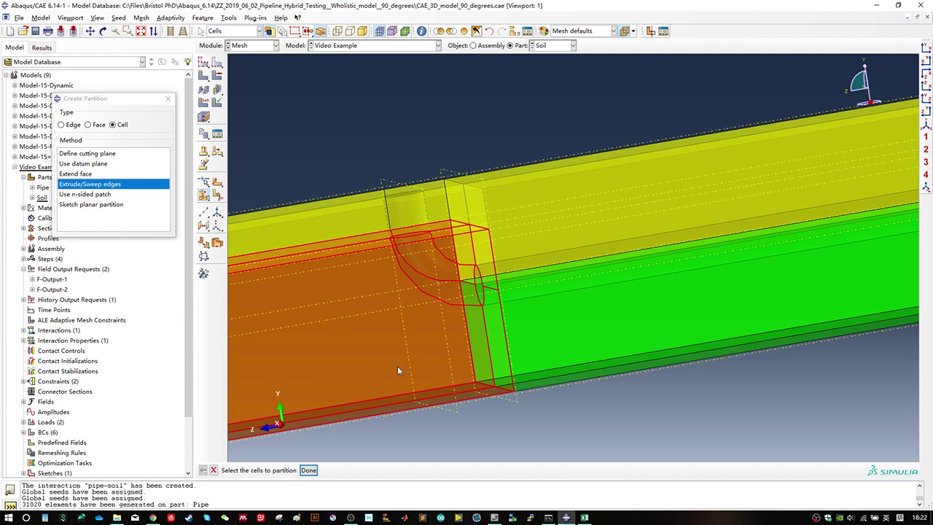
{"action": "left_click", "coordinate": [308, 470]}
Step: Partition the selected cell by sweeping the curved side-face edge along the short bottom edge running across the cell's width
{"action": "left_click_drag", "start_coordinate": [493, 330], "coordinate": [471, 359], "text": "ctrl+alt"}
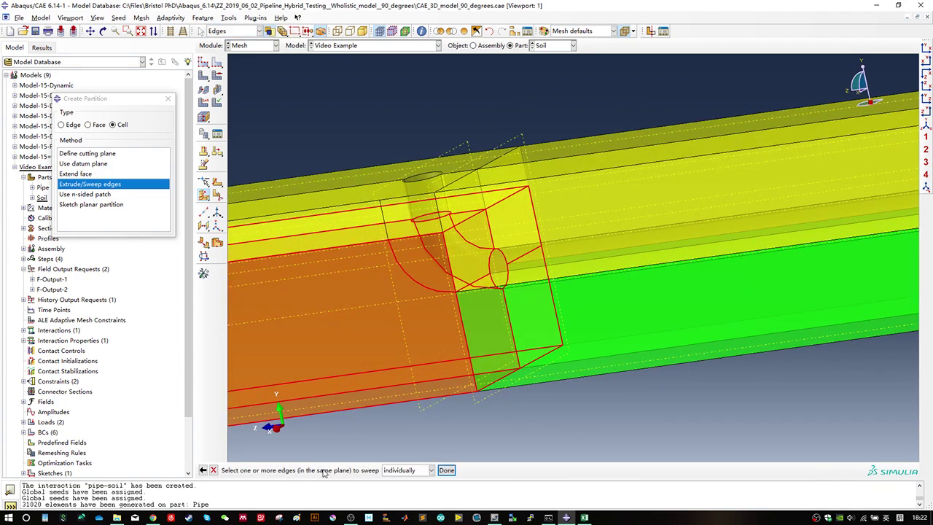
{"action": "left_click", "coordinate": [422, 287]}
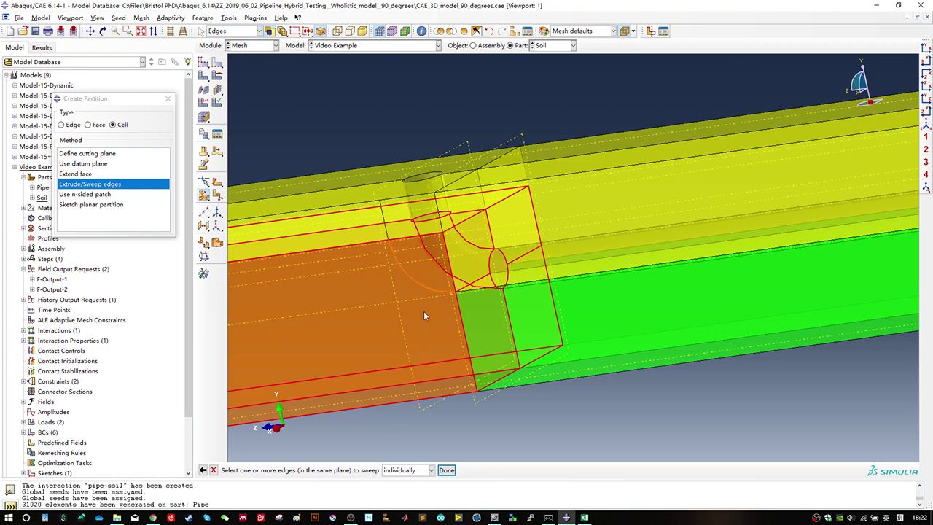
{"action": "left_click", "coordinate": [446, 470]}
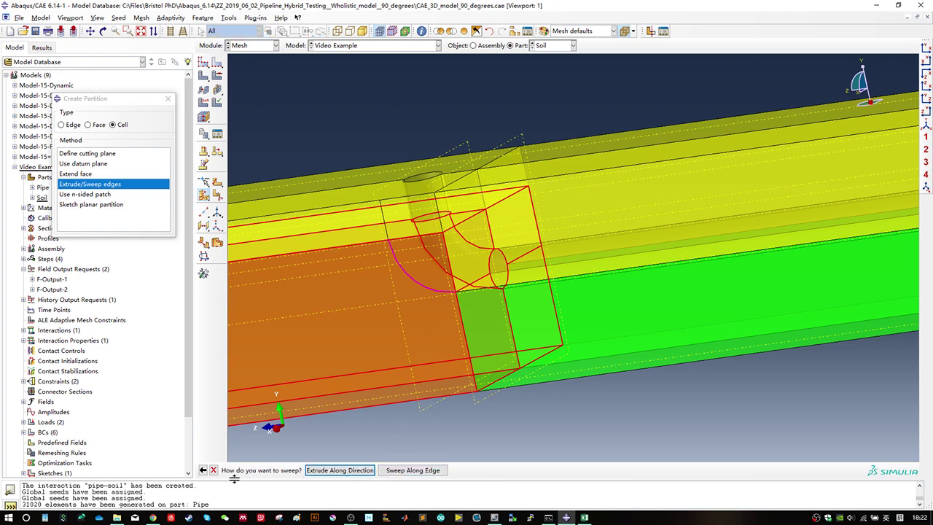
{"action": "left_click", "coordinate": [411, 471]}
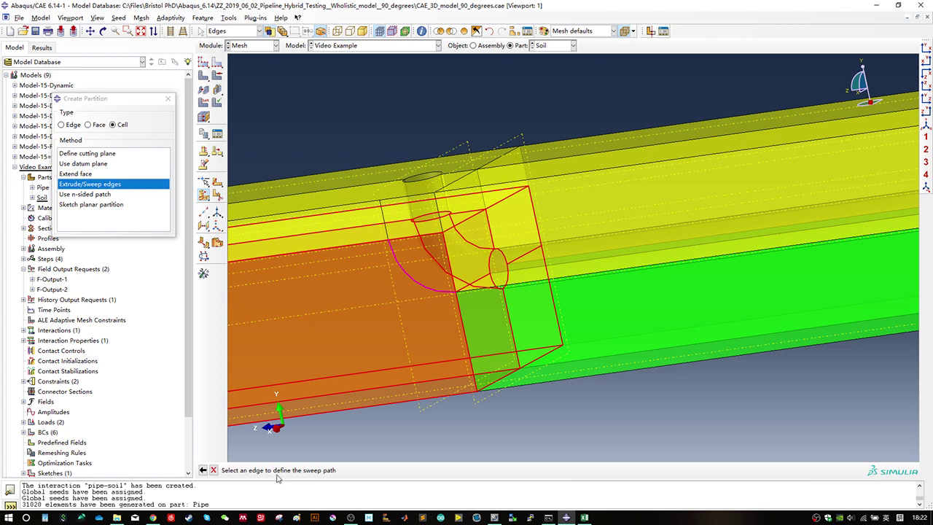
{"action": "left_click", "coordinate": [498, 383]}
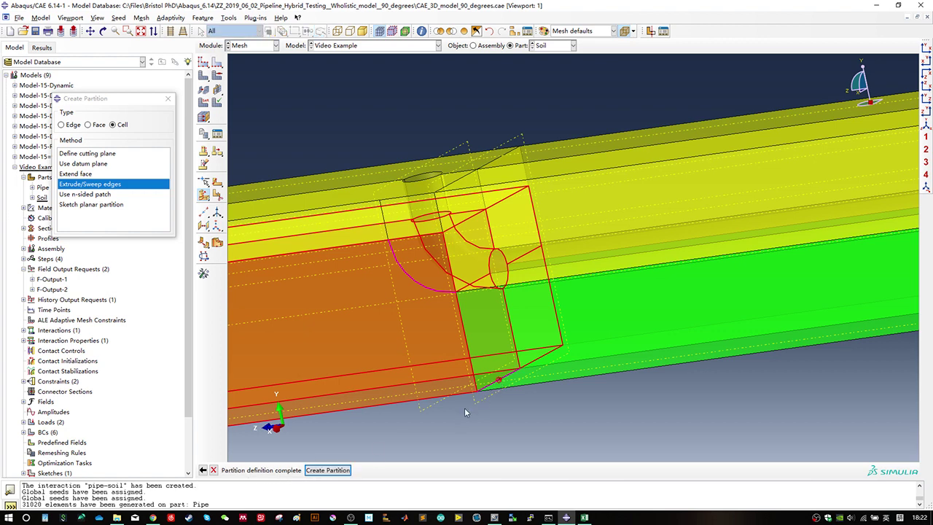
{"action": "left_click", "coordinate": [327, 470]}
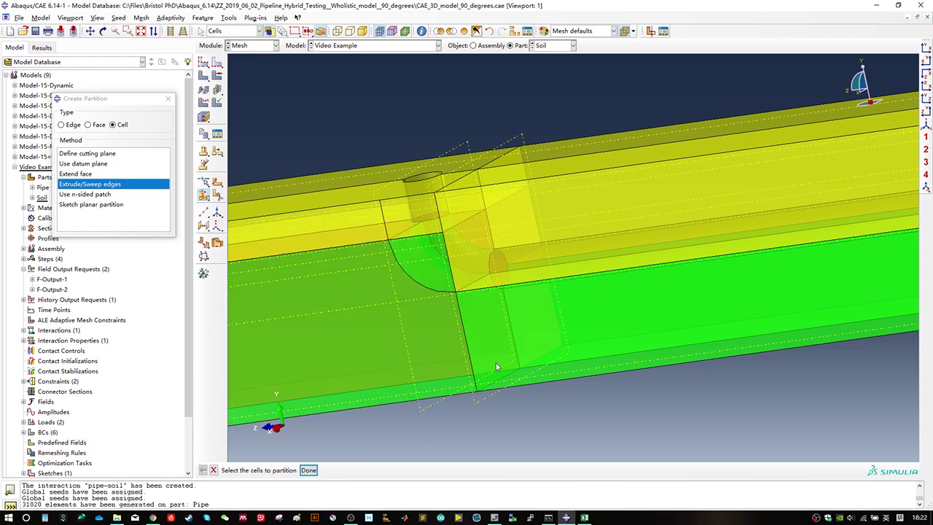
Step: Turn off the Soil part's translucency and compare the partitions on both side faces around the pipe bend
{"action": "left_click_drag", "start_coordinate": [393, 301], "coordinate": [581, 282], "text": "ctrl+alt"}
{"action": "key", "text": "Escape"}
{"action": "left_click", "coordinate": [624, 31]}
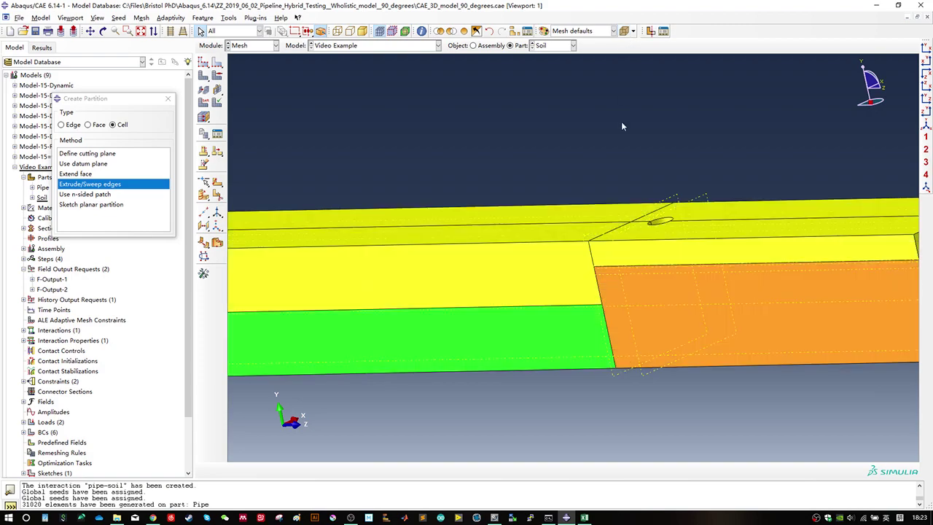
{"action": "left_click_drag", "start_coordinate": [683, 314], "coordinate": [473, 235], "text": "ctrl+alt"}
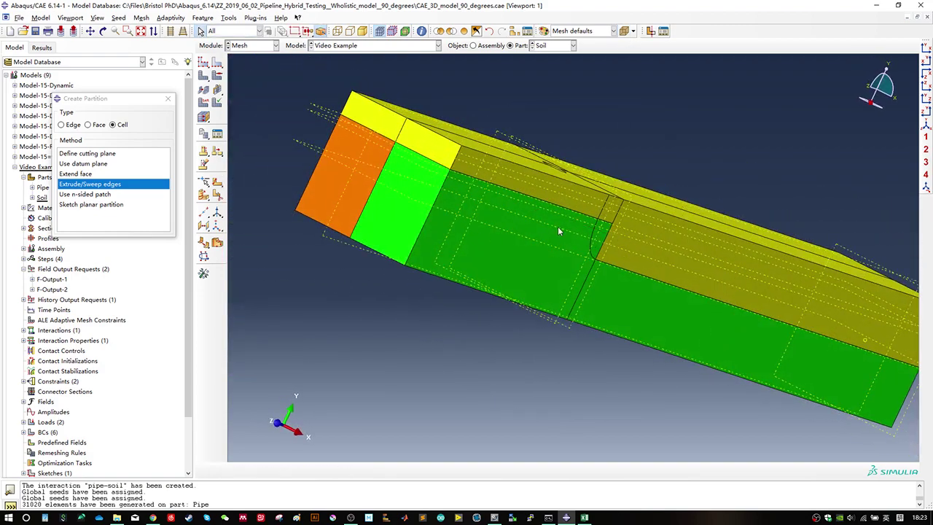
{"action": "left_click_drag", "start_coordinate": [558, 231], "coordinate": [543, 271], "text": "ctrl+alt"}
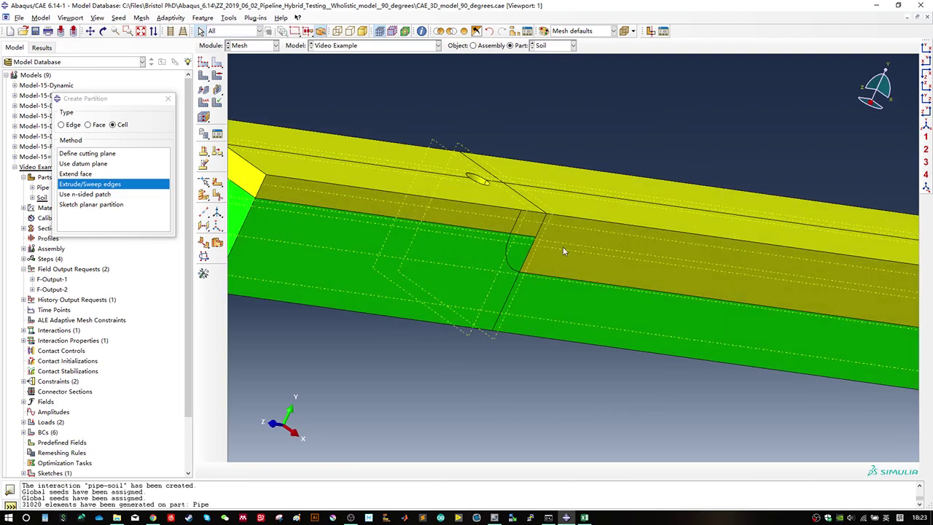
{"action": "middle_click_drag", "start_coordinate": [602, 257], "coordinate": [715, 281], "text": "ctrl+alt"}
{"action": "left_click_drag", "start_coordinate": [698, 281], "coordinate": [558, 240], "text": "ctrl+alt"}
{"action": "middle_click_drag", "start_coordinate": [529, 234], "coordinate": [609, 238], "text": "ctrl+alt"}
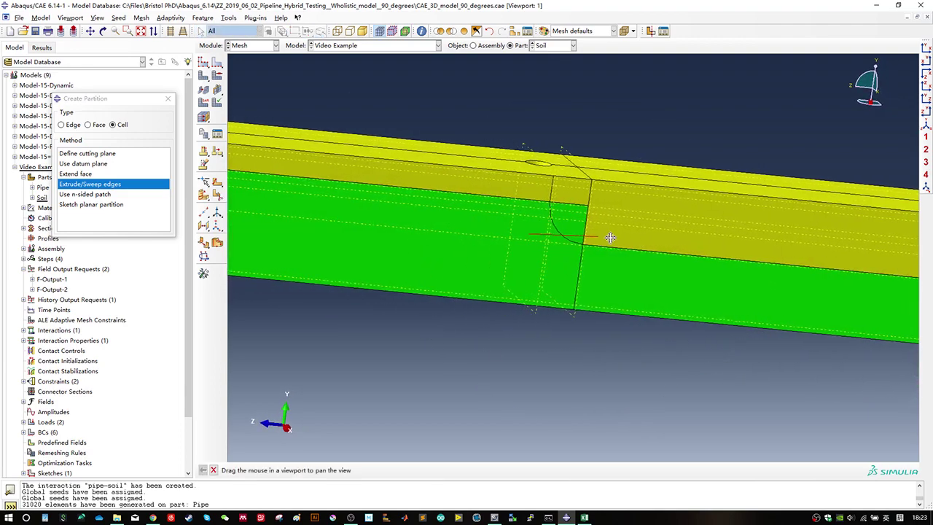
{"action": "left_click_drag", "start_coordinate": [555, 243], "coordinate": [691, 263], "text": "ctrl+alt"}
{"action": "middle_click_drag", "start_coordinate": [685, 252], "coordinate": [412, 238], "text": "ctrl+alt"}
{"action": "left_click_drag", "start_coordinate": [405, 237], "coordinate": [570, 322], "text": "ctrl+alt"}
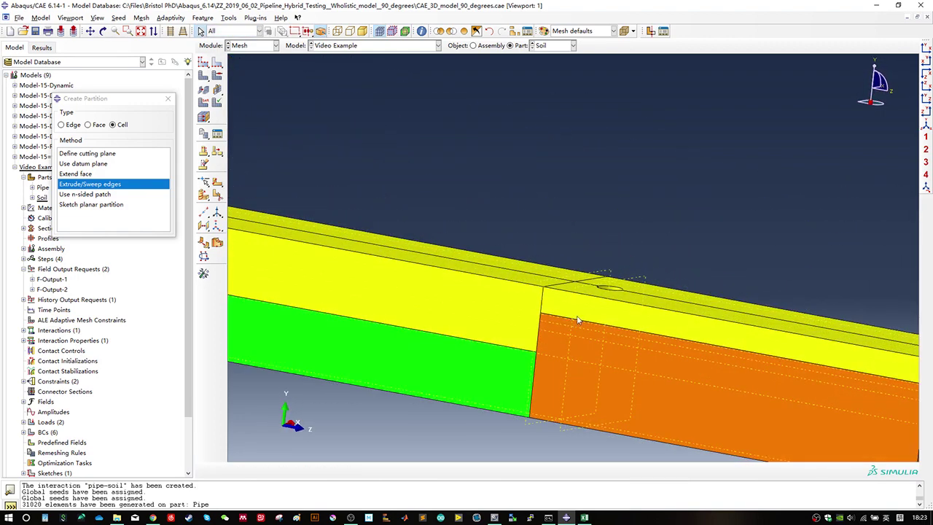
{"action": "middle_click_drag", "start_coordinate": [577, 319], "coordinate": [450, 182], "text": "ctrl+alt"}
{"action": "left_click_drag", "start_coordinate": [450, 183], "coordinate": [486, 257], "text": "ctrl+alt"}
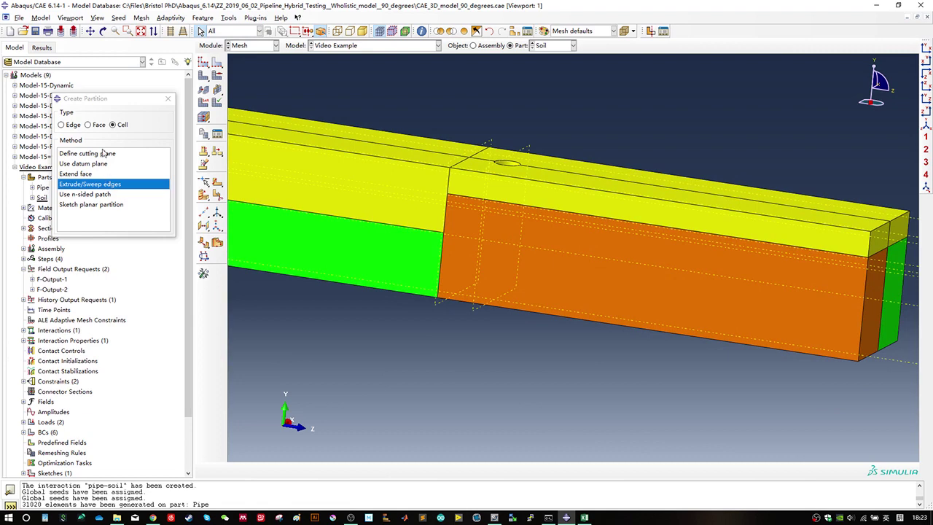
Step: Partition the upper side face beside the riser on the Soil's opposite side with the vertical datum plane through the riser
{"action": "left_click", "coordinate": [95, 125]}
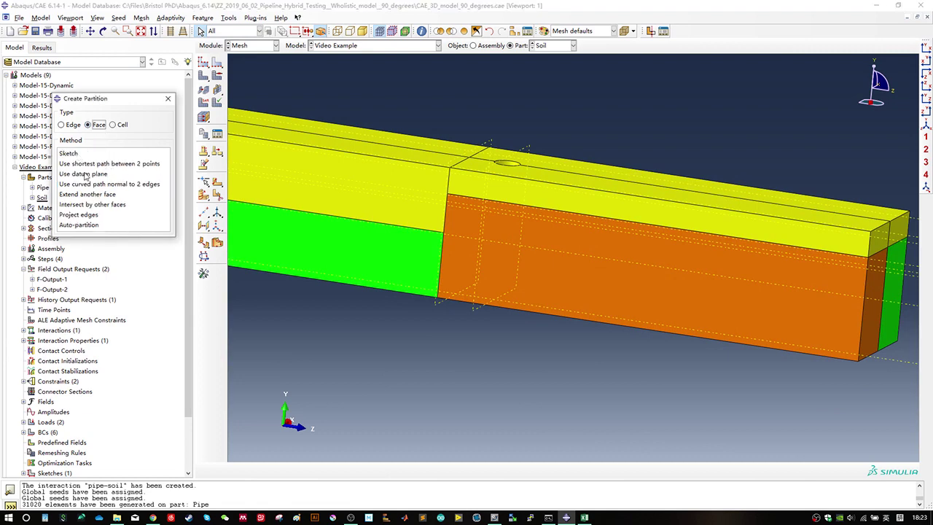
{"action": "left_click", "coordinate": [86, 174]}
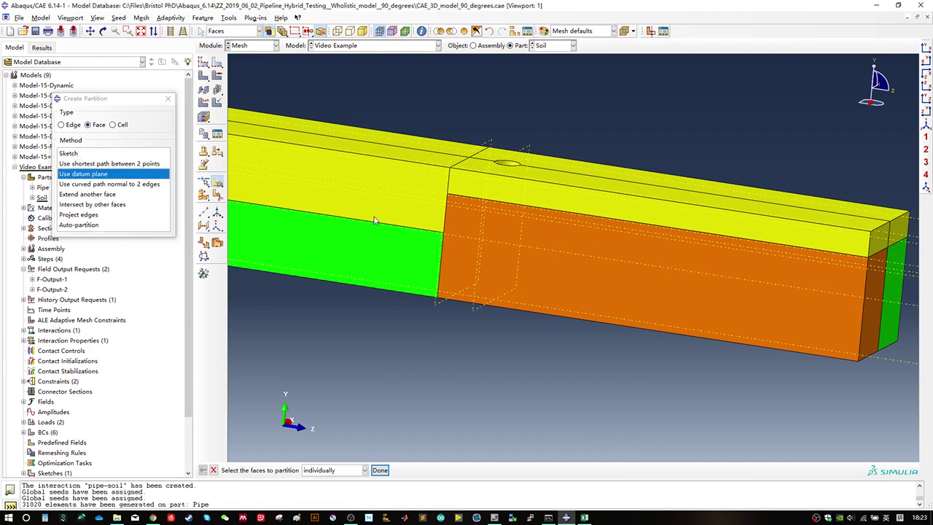
{"action": "left_click", "coordinate": [488, 198]}
{"action": "middle_click", "coordinate": [488, 204]}
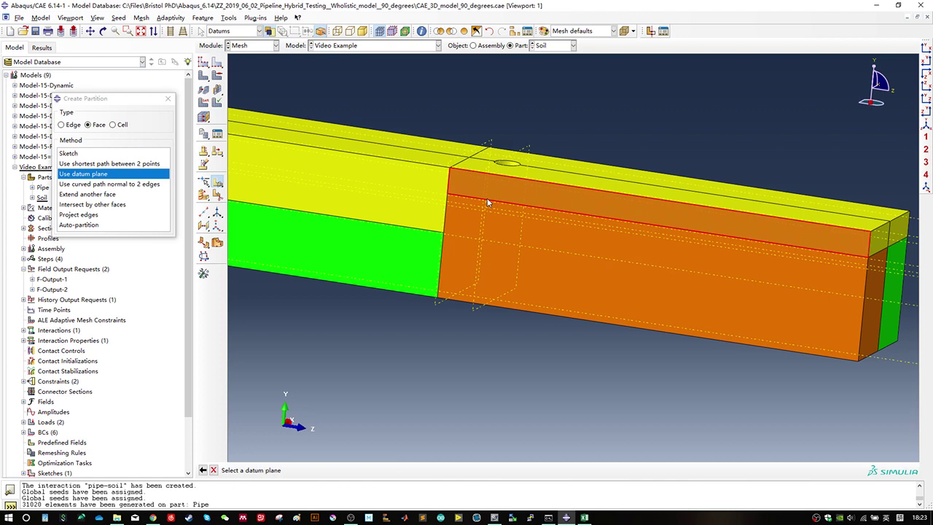
{"action": "left_click", "coordinate": [523, 156]}
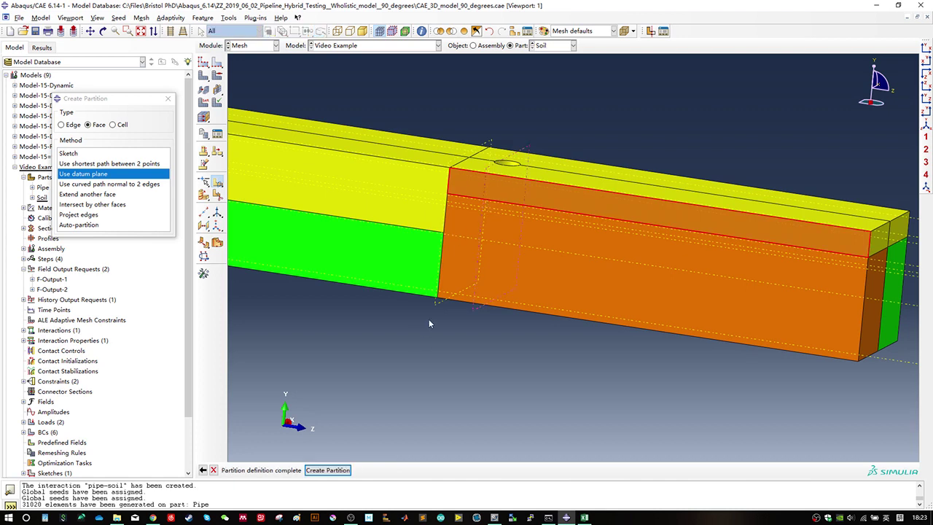
{"action": "middle_click", "coordinate": [495, 212]}
Step: Partition the orange lower side face with a curved path normal to two edges, from the riser partition's lower end to the horizontal edge's end
{"action": "left_click", "coordinate": [109, 184]}
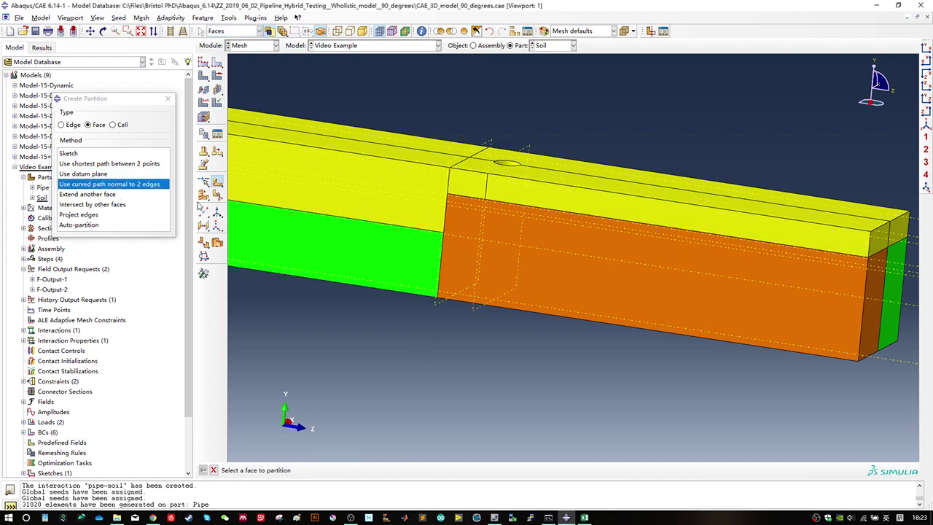
{"action": "left_click", "coordinate": [482, 216]}
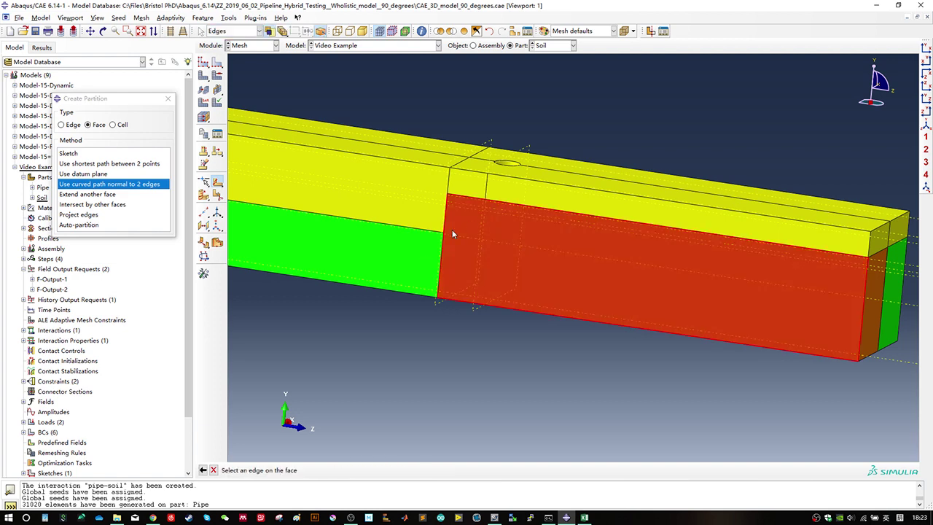
{"action": "left_click", "coordinate": [203, 470]}
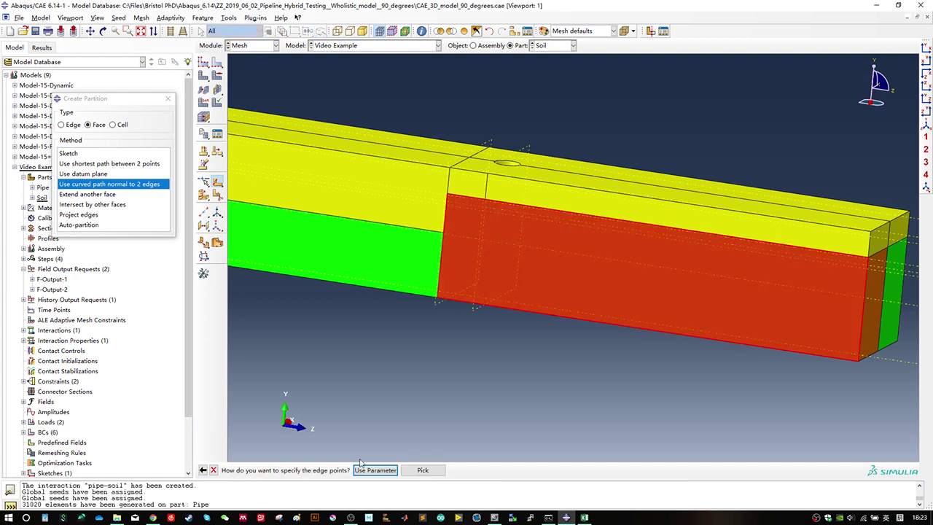
{"action": "left_click", "coordinate": [421, 470]}
{"action": "scroll", "coordinate": [445, 258], "scroll_direction": "down", "scroll_amount": 3}
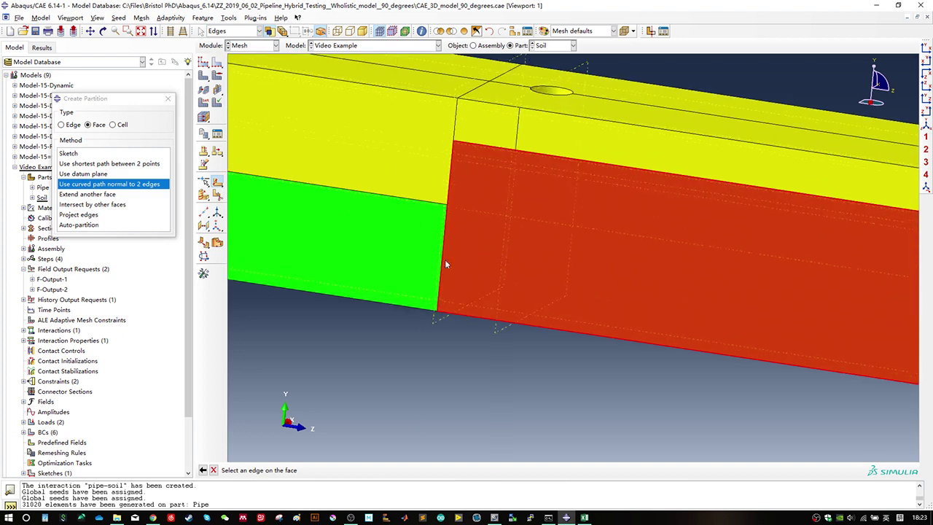
{"action": "left_click", "coordinate": [482, 131]}
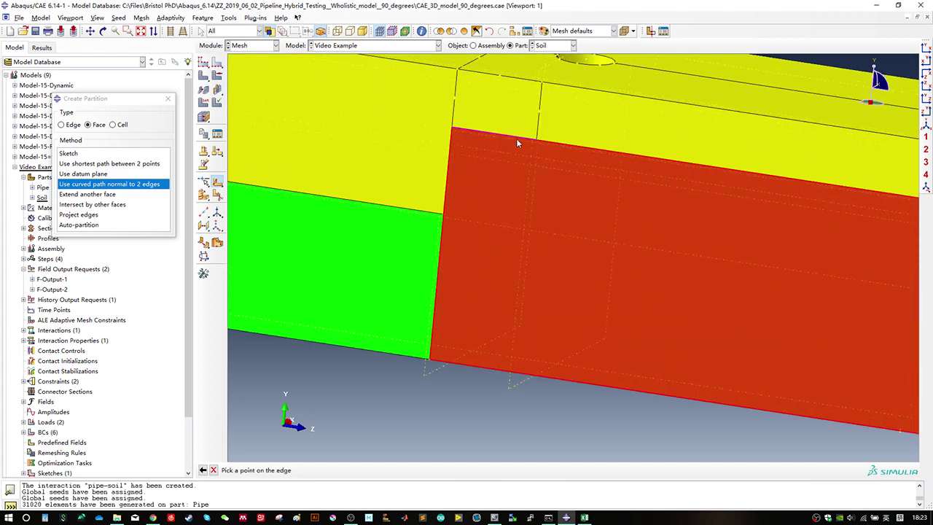
{"action": "left_click", "coordinate": [536, 140]}
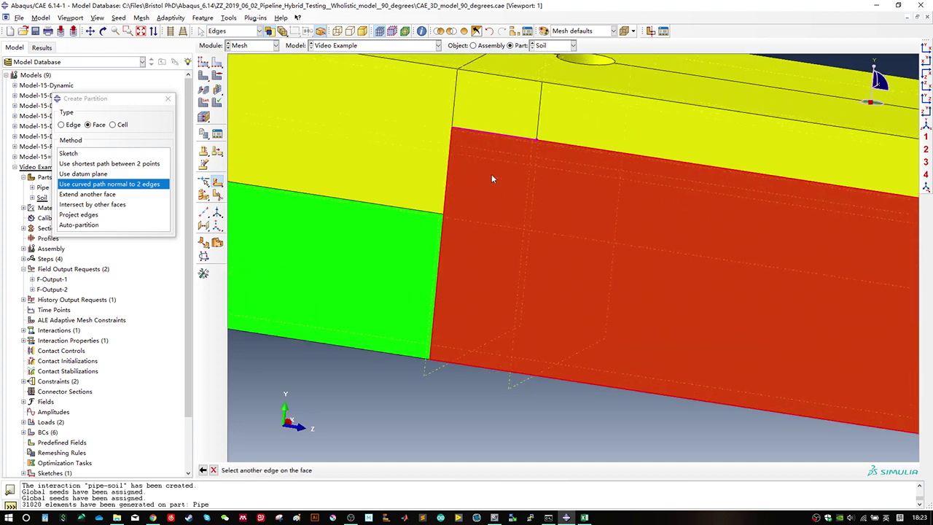
{"action": "left_click", "coordinate": [447, 185]}
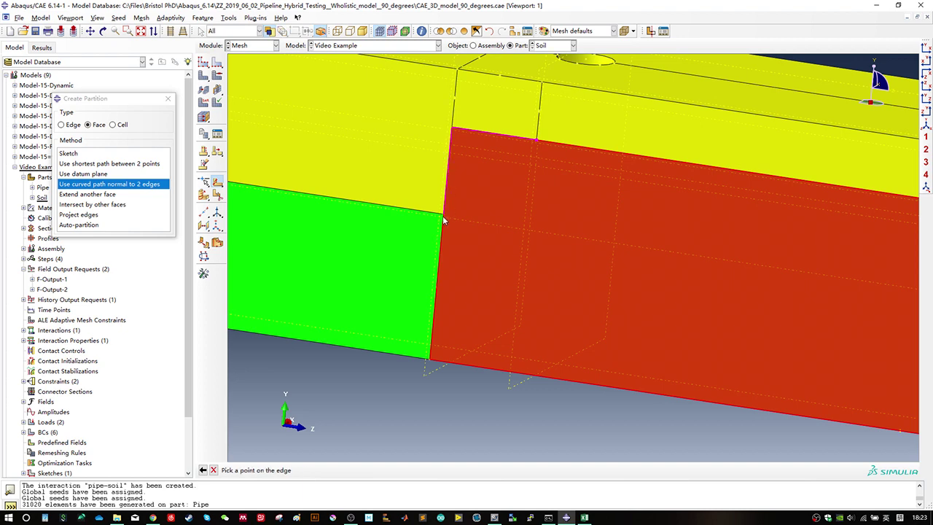
{"action": "left_click", "coordinate": [443, 217]}
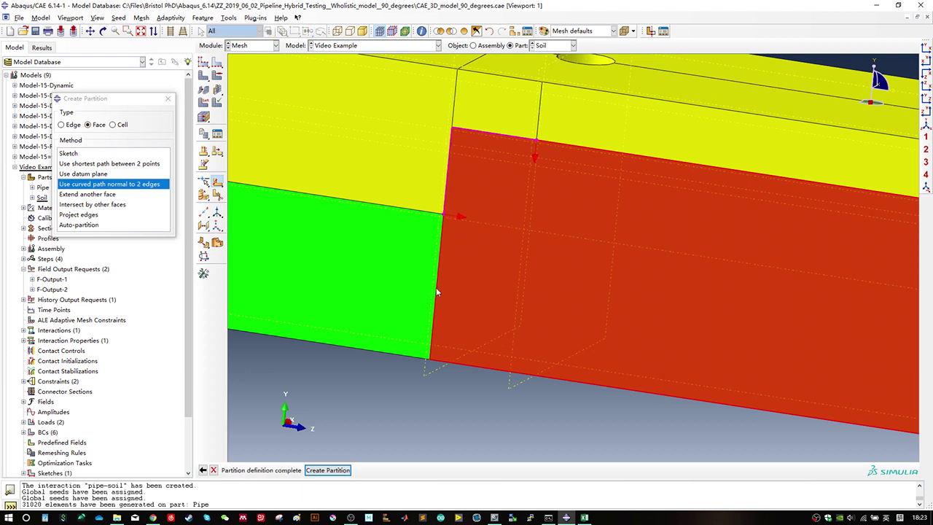
{"action": "left_click", "coordinate": [337, 470]}
{"action": "scroll", "coordinate": [450, 300], "scroll_direction": "down", "scroll_amount": 2}
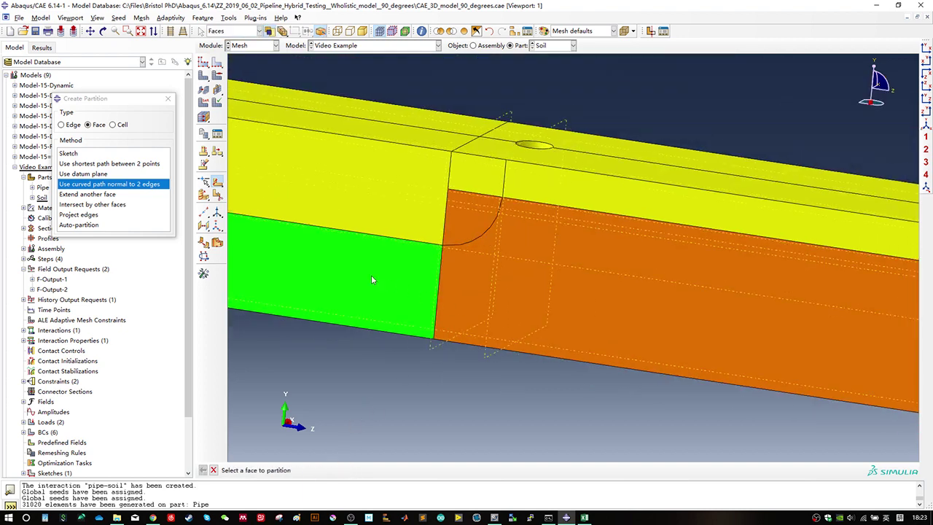
Step: Set up another Extrude/Sweep edges cell partition and select the orange Soil cell below the riser as the cell to split
{"action": "left_click_drag", "start_coordinate": [437, 256], "coordinate": [454, 260], "text": "ctrl+alt"}
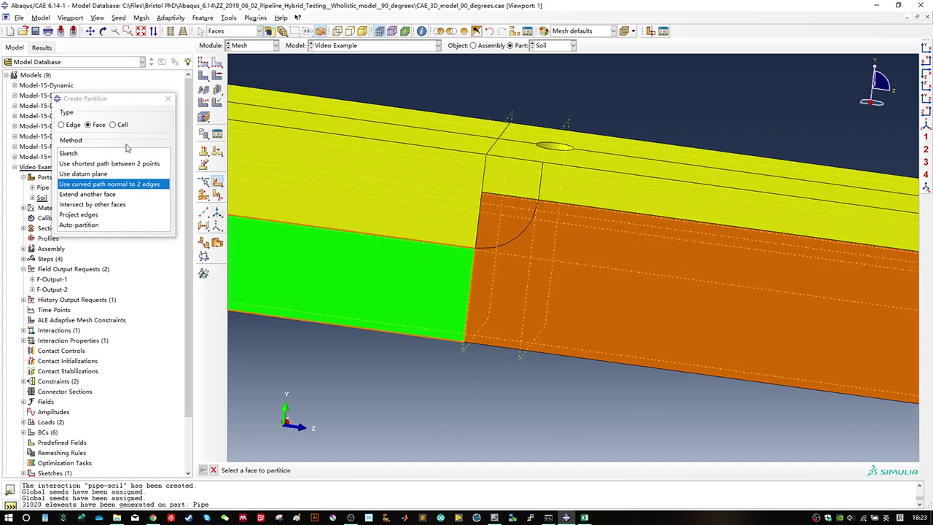
{"action": "left_click", "coordinate": [114, 124]}
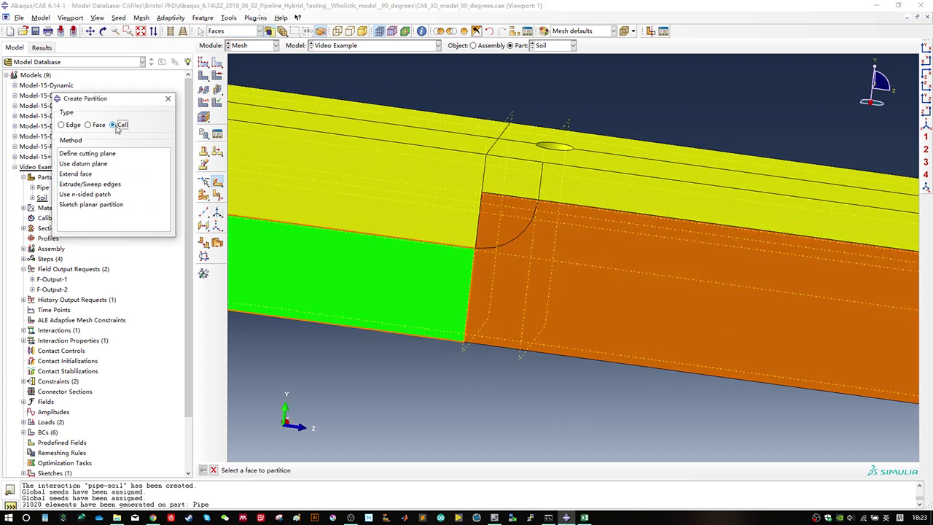
{"action": "left_click", "coordinate": [96, 184]}
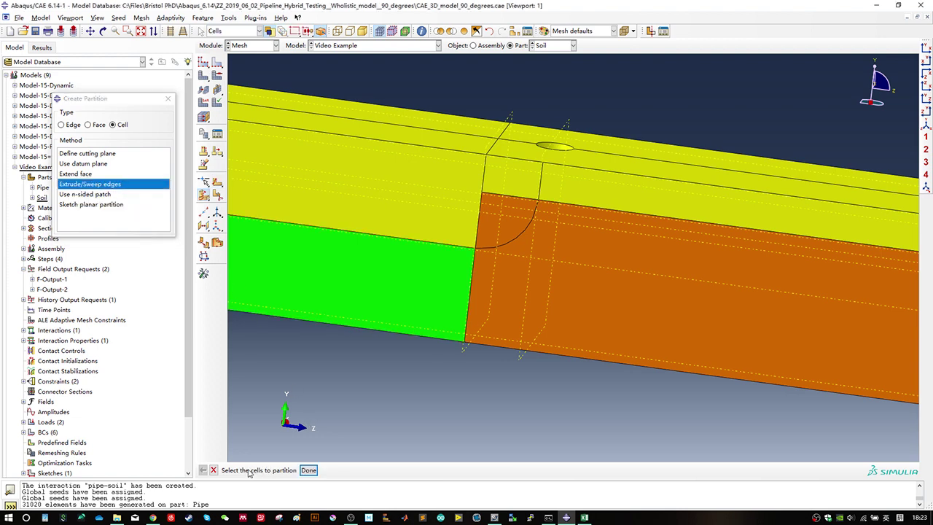
{"action": "left_click", "coordinate": [612, 293]}
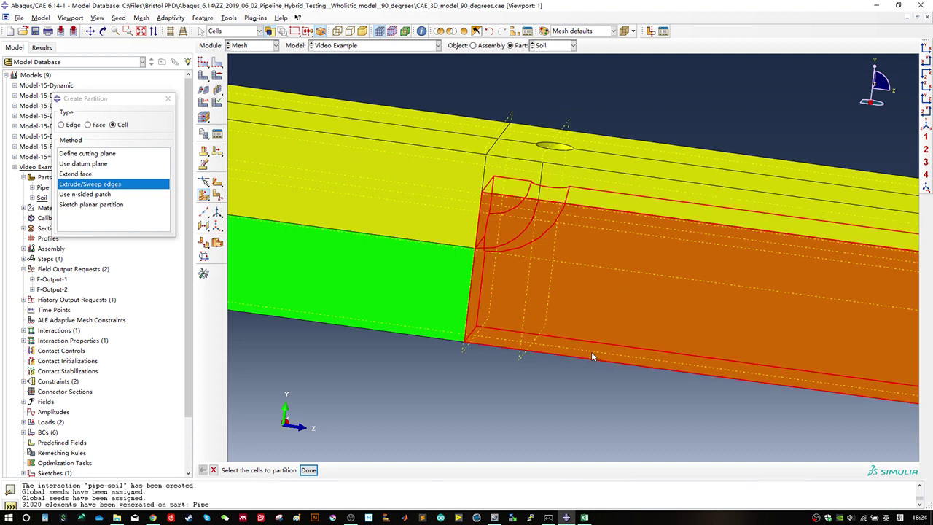
{"action": "middle_click", "coordinate": [464, 376]}
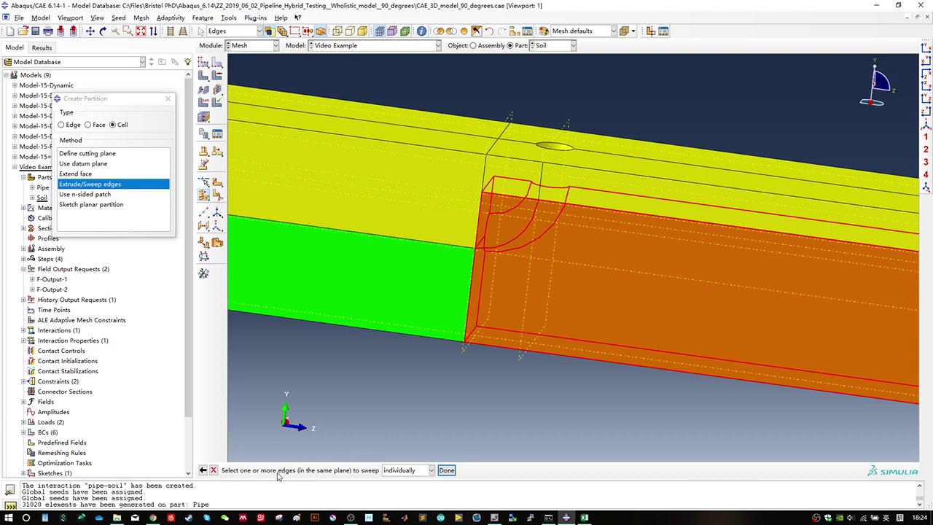
Step: Partition the orange cell by sweeping the new curved side-face edge along the short bottom edge across the cell's width
{"action": "left_click", "coordinate": [523, 237]}
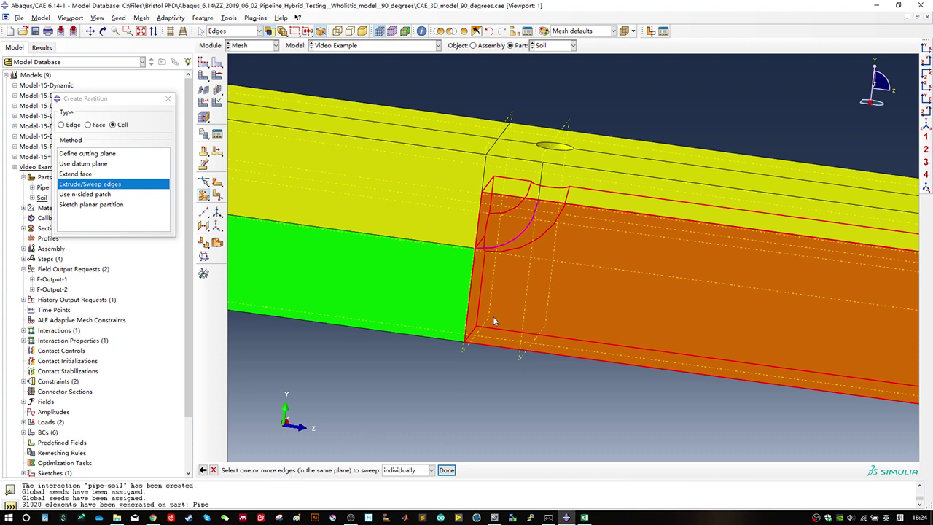
{"action": "left_click", "coordinate": [446, 470]}
{"action": "left_click_drag", "start_coordinate": [389, 338], "coordinate": [481, 349], "text": "ctrl+alt"}
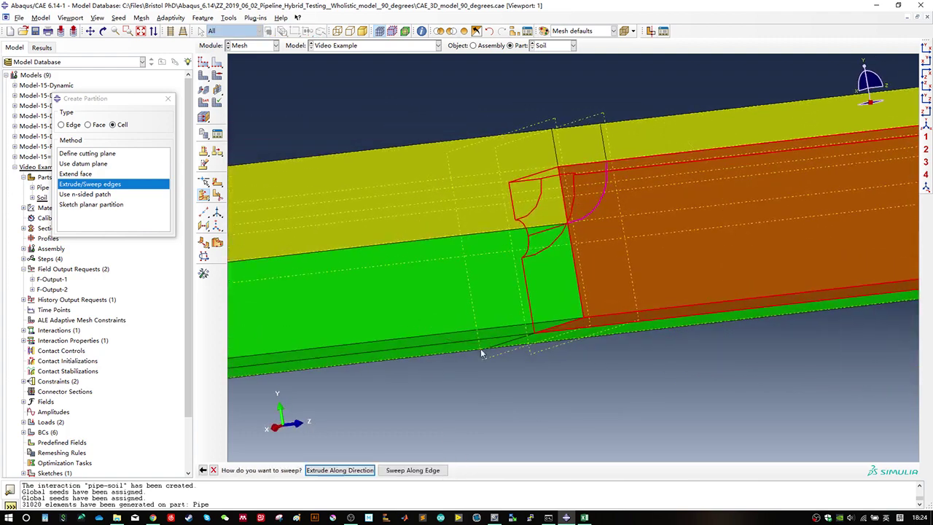
{"action": "left_click", "coordinate": [413, 470]}
{"action": "left_click_drag", "start_coordinate": [565, 344], "coordinate": [561, 299], "text": "ctrl+alt"}
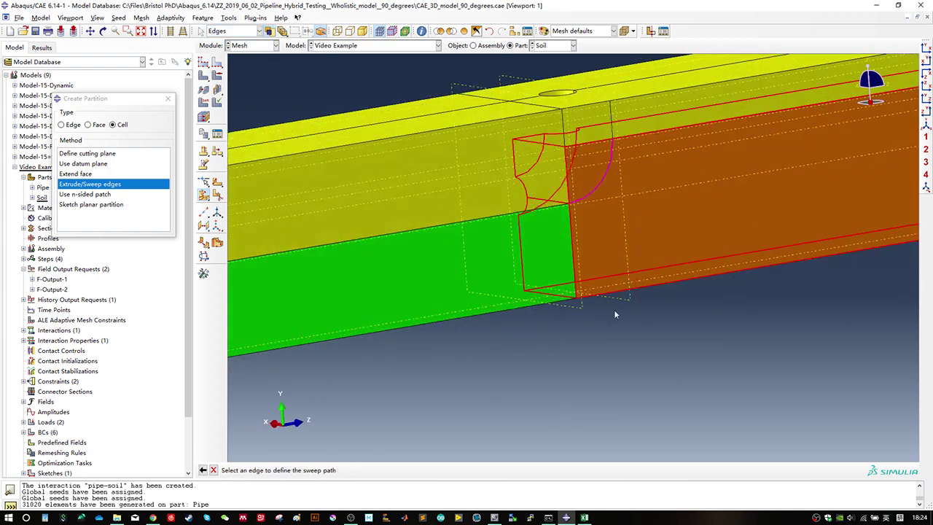
{"action": "left_click", "coordinate": [555, 299]}
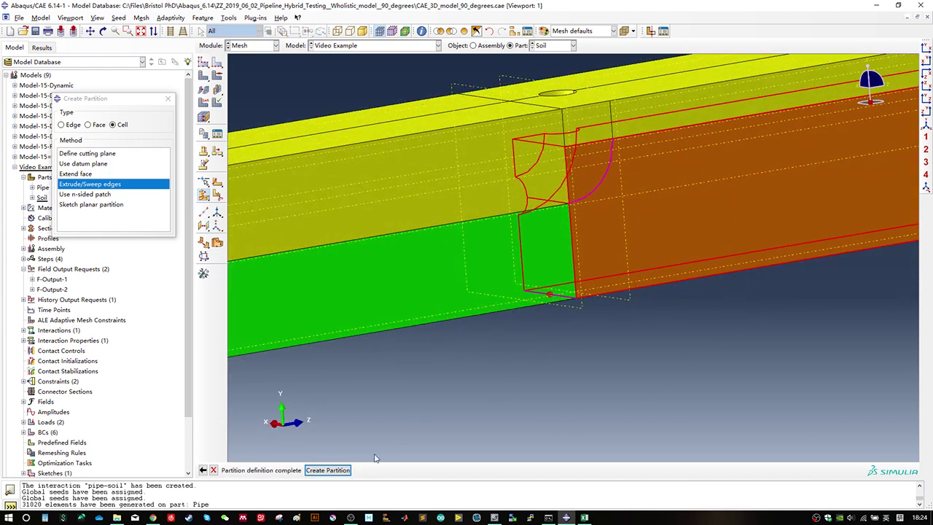
{"action": "left_click", "coordinate": [327, 470]}
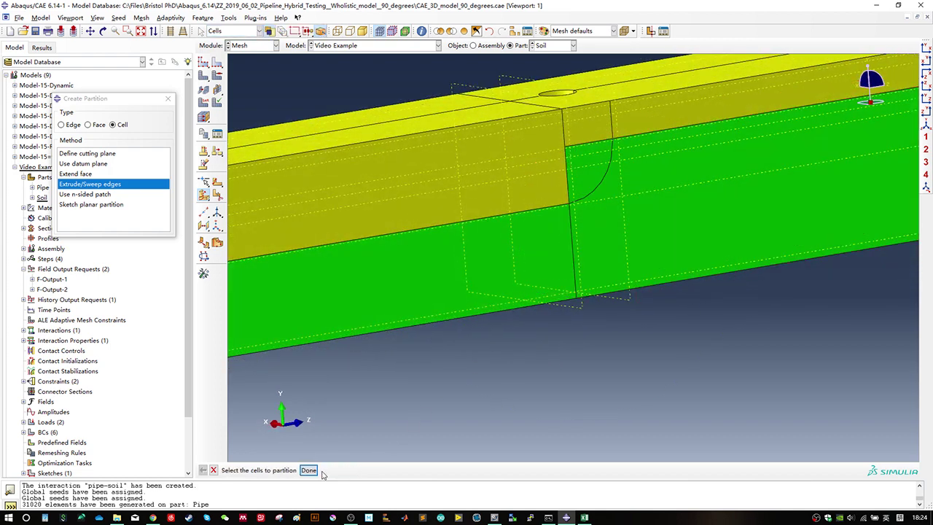
{"action": "left_click", "coordinate": [310, 470]}
Step: Partition the two upper Soil cells around the riser hole with the vertical datum plane through the riser
{"action": "left_click_drag", "start_coordinate": [370, 435], "coordinate": [560, 257], "text": "ctrl+alt"}
{"action": "middle_click_drag", "start_coordinate": [440, 242], "coordinate": [590, 213], "text": "ctrl+alt"}
{"action": "left_click_drag", "start_coordinate": [590, 213], "coordinate": [604, 289], "text": "ctrl+alt"}
{"action": "middle_click_drag", "start_coordinate": [604, 289], "coordinate": [591, 255], "text": "ctrl+alt"}
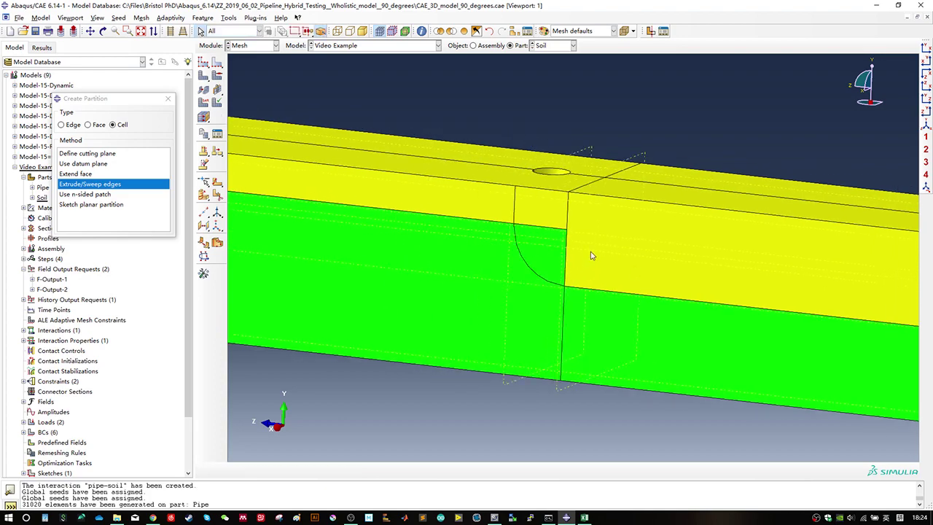
{"action": "left_click_drag", "start_coordinate": [591, 255], "coordinate": [541, 255], "text": "ctrl+alt"}
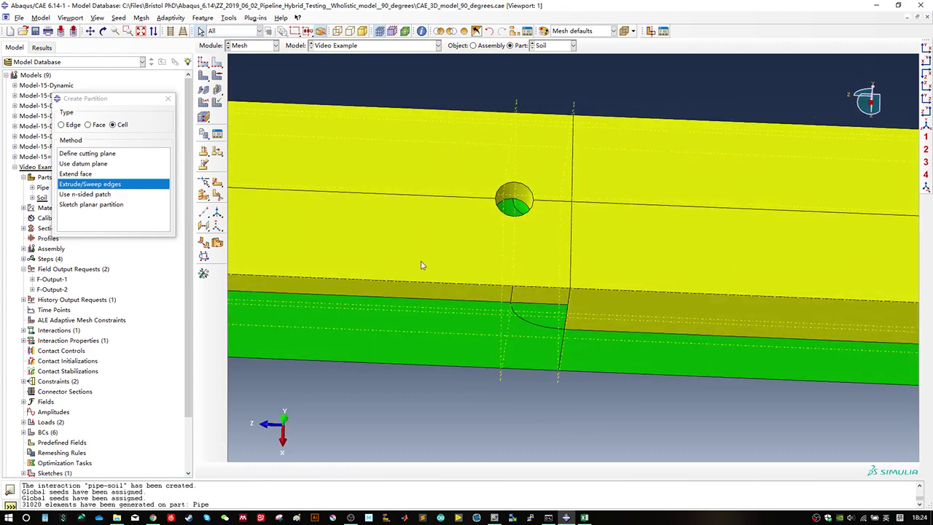
{"action": "left_click_drag", "start_coordinate": [634, 232], "coordinate": [358, 222], "text": "ctrl+alt"}
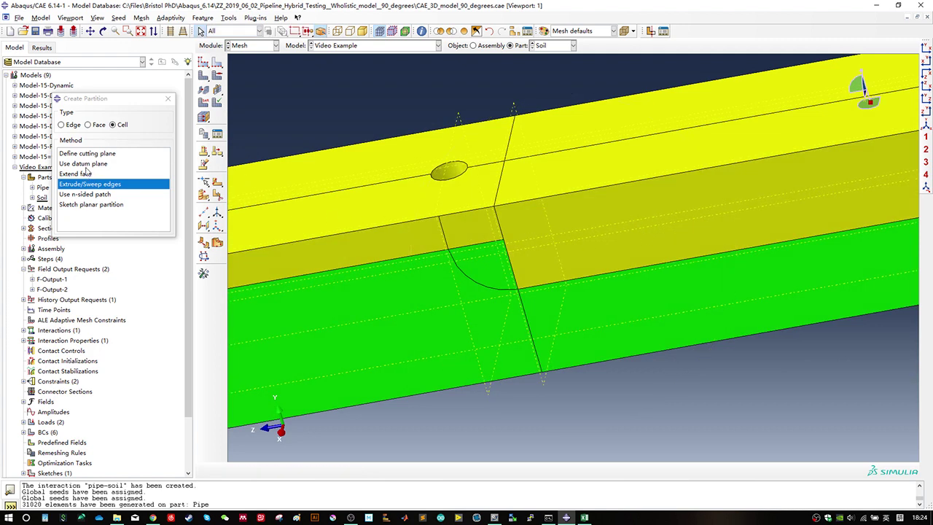
{"action": "left_click", "coordinate": [84, 166]}
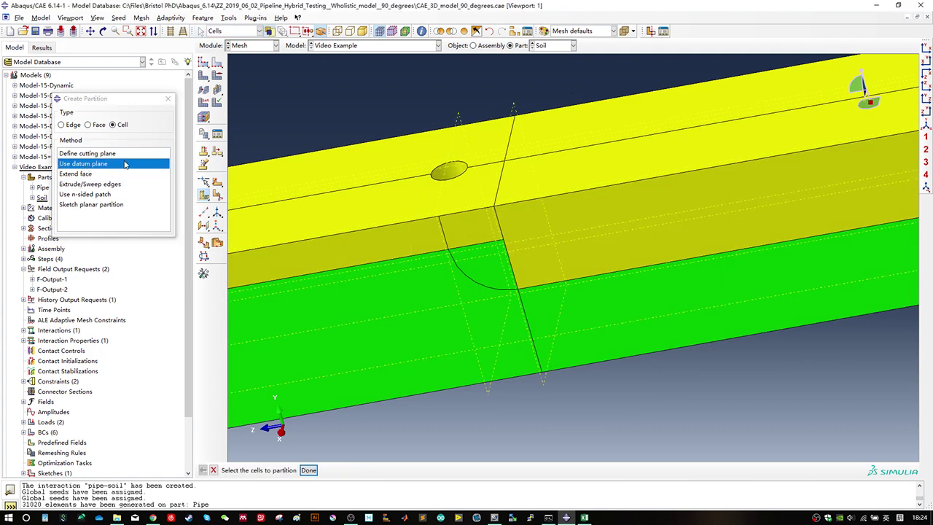
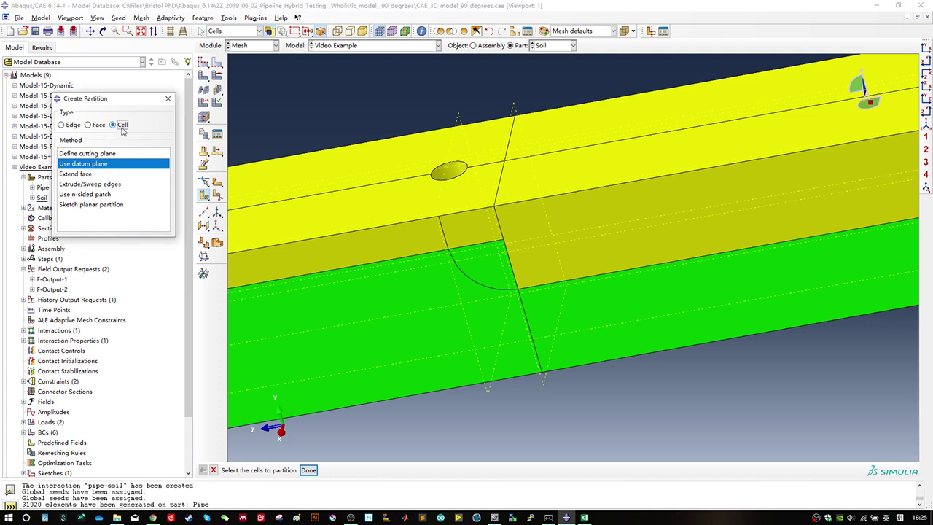
{"action": "left_click", "coordinate": [371, 223]}
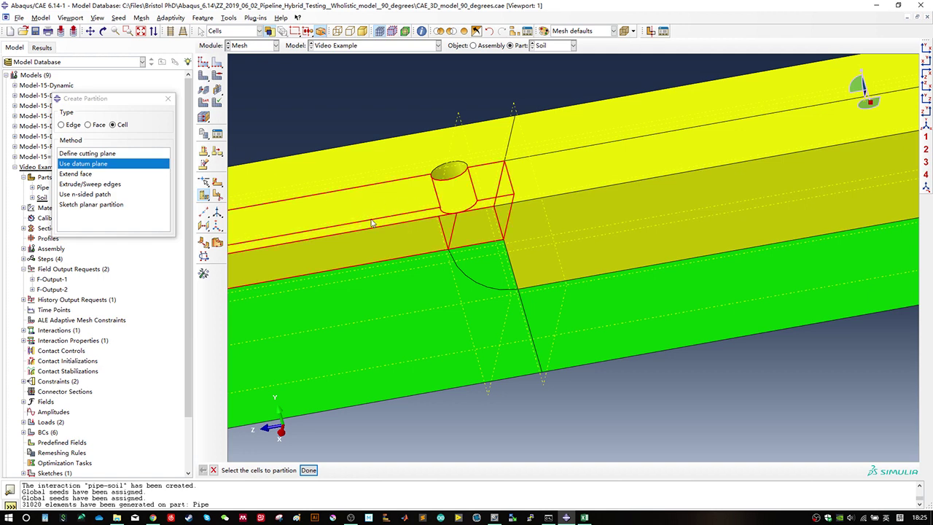
{"action": "left_click", "coordinate": [386, 164], "text": "shift"}
{"action": "middle_click", "coordinate": [413, 158]}
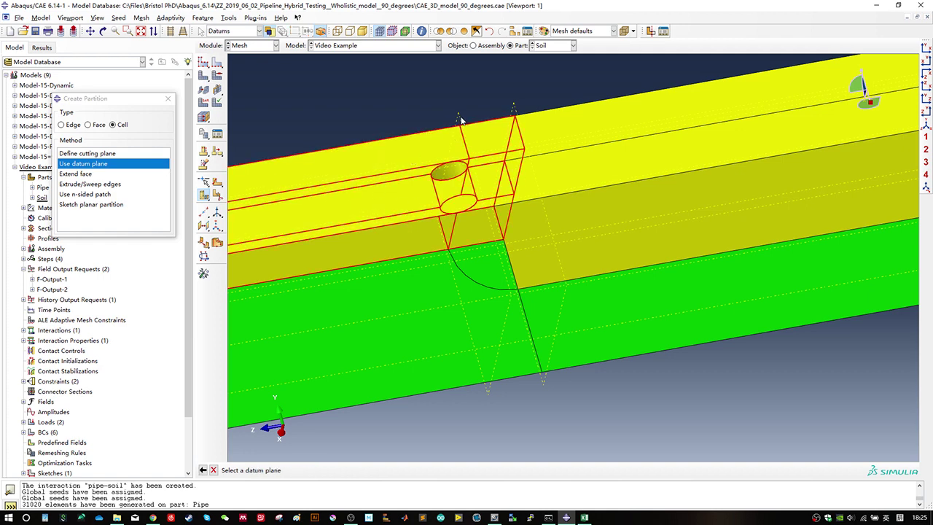
{"action": "left_click", "coordinate": [457, 114]}
{"action": "middle_click", "coordinate": [458, 113]}
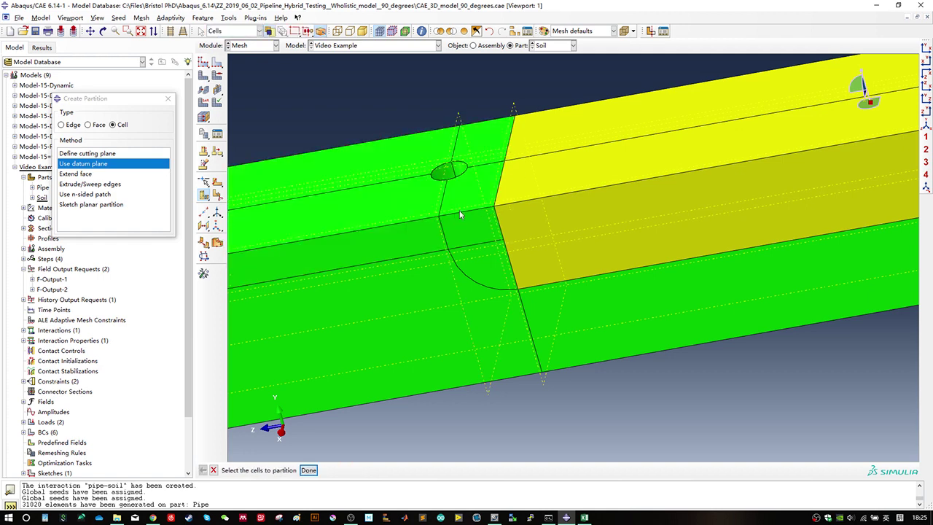
Step: Partition the remaining yellow upper Soil cells along the horizontal pipe with the horizontal datum plane level with the bend's upper end
{"action": "scroll", "coordinate": [573, 198], "scroll_direction": "up", "scroll_amount": 3}
{"action": "scroll", "coordinate": [573, 200], "scroll_direction": "up", "scroll_amount": 2}
{"action": "left_click_drag", "start_coordinate": [634, 228], "coordinate": [516, 261], "text": "ctrl+alt"}
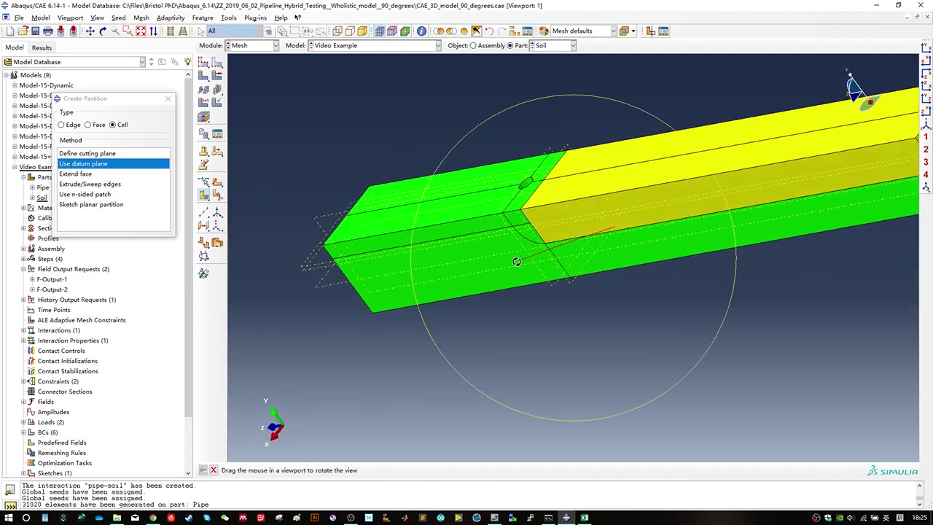
{"action": "middle_click_drag", "start_coordinate": [591, 245], "coordinate": [410, 279], "text": "ctrl+alt"}
{"action": "left_click_drag", "start_coordinate": [508, 225], "coordinate": [606, 210], "text": "ctrl+alt"}
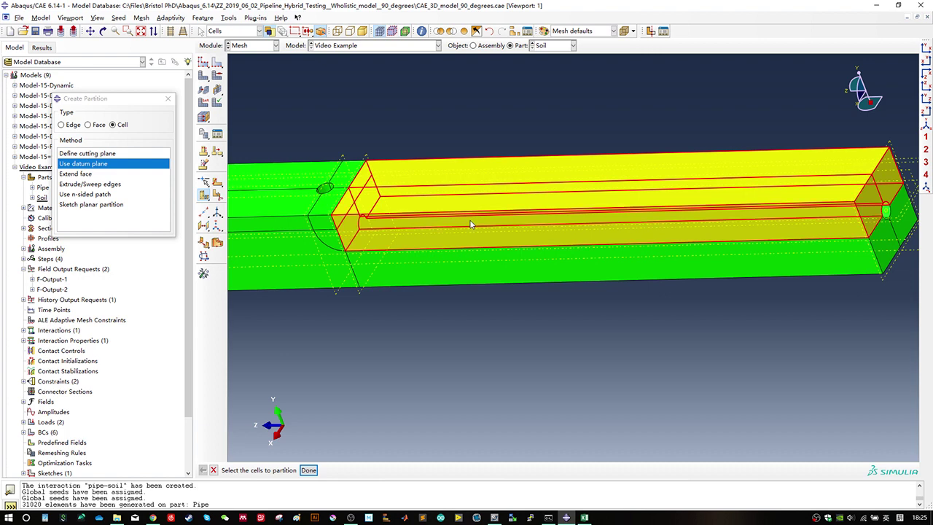
{"action": "left_click", "coordinate": [403, 235]}
{"action": "middle_click", "coordinate": [403, 237]}
{"action": "left_click_drag", "start_coordinate": [368, 251], "coordinate": [545, 253], "text": "ctrl+alt"}
{"action": "left_click", "coordinate": [926, 110]}
{"action": "left_click", "coordinate": [926, 111]}
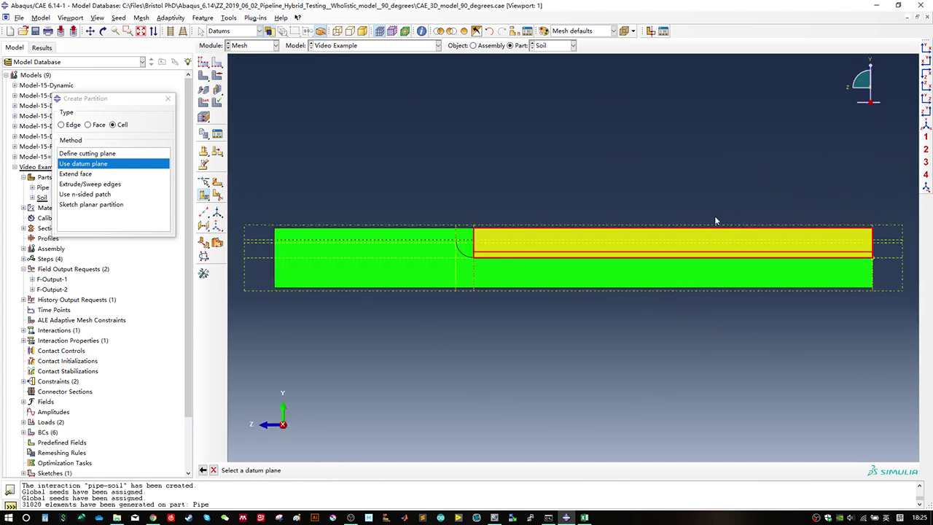
{"action": "scroll", "coordinate": [498, 243], "scroll_direction": "down", "scroll_amount": 6}
{"action": "left_click", "coordinate": [477, 253]}
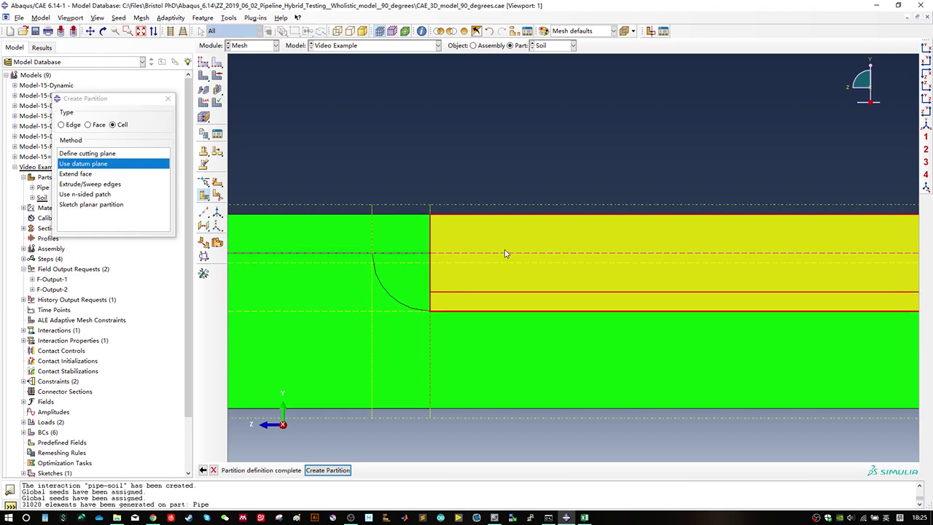
{"action": "middle_click", "coordinate": [510, 254]}
{"action": "scroll", "coordinate": [513, 257], "scroll_direction": "up", "scroll_amount": 3}
{"action": "left_click_drag", "start_coordinate": [523, 259], "coordinate": [471, 300], "text": "ctrl+alt"}
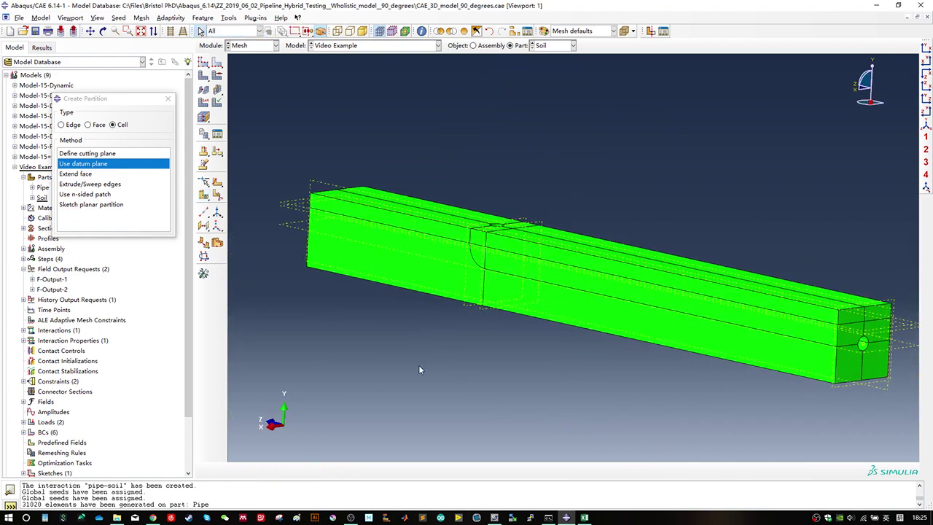
{"action": "left_click_drag", "start_coordinate": [506, 260], "coordinate": [503, 278], "text": "ctrl+alt"}
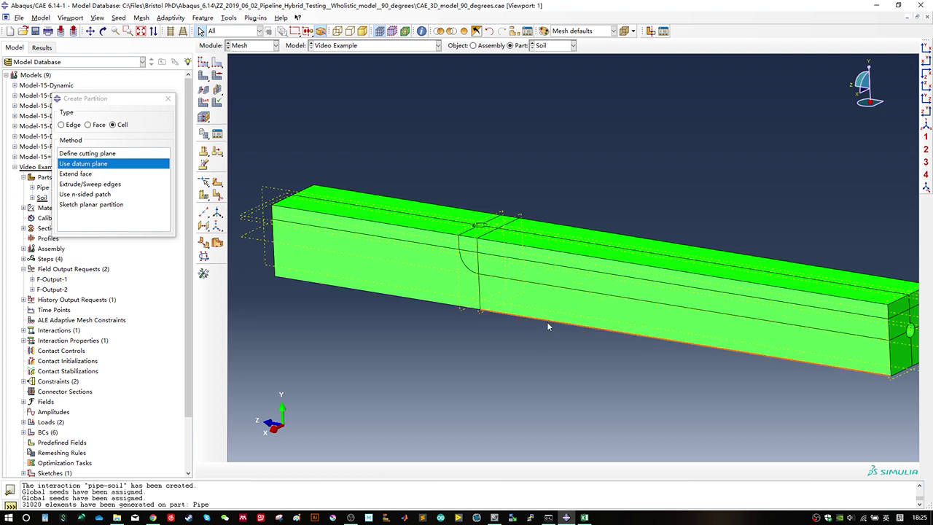
{"action": "left_click_drag", "start_coordinate": [548, 326], "coordinate": [605, 290], "text": "ctrl+alt"}
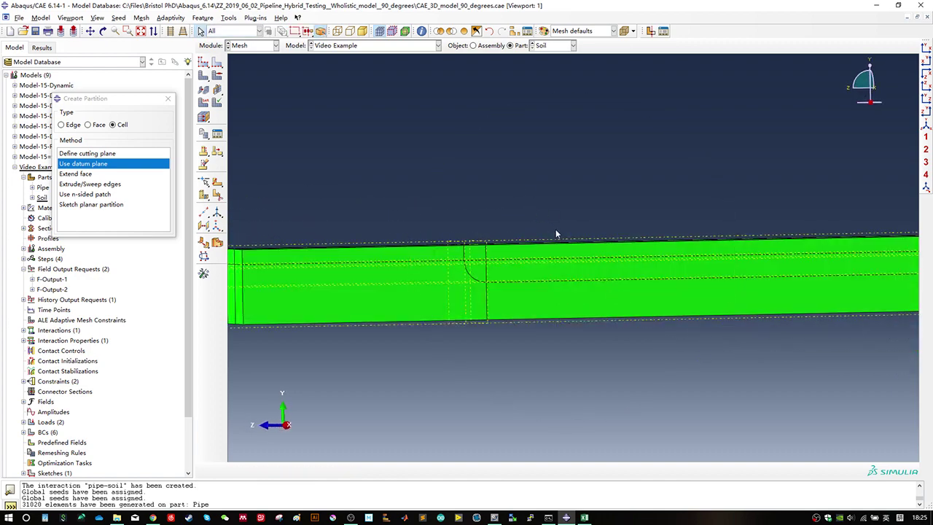
{"action": "left_click_drag", "start_coordinate": [556, 233], "coordinate": [543, 273], "text": "ctrl+alt"}
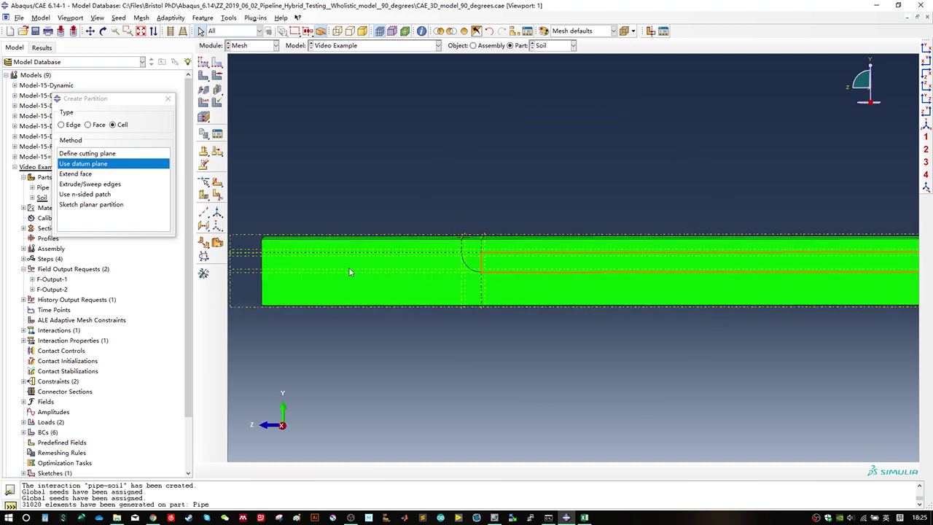
Step: Assign Tet element shape with the Free technique to the quarter-circle Soil cells inside the pipe bend
{"action": "left_click", "coordinate": [168, 98]}
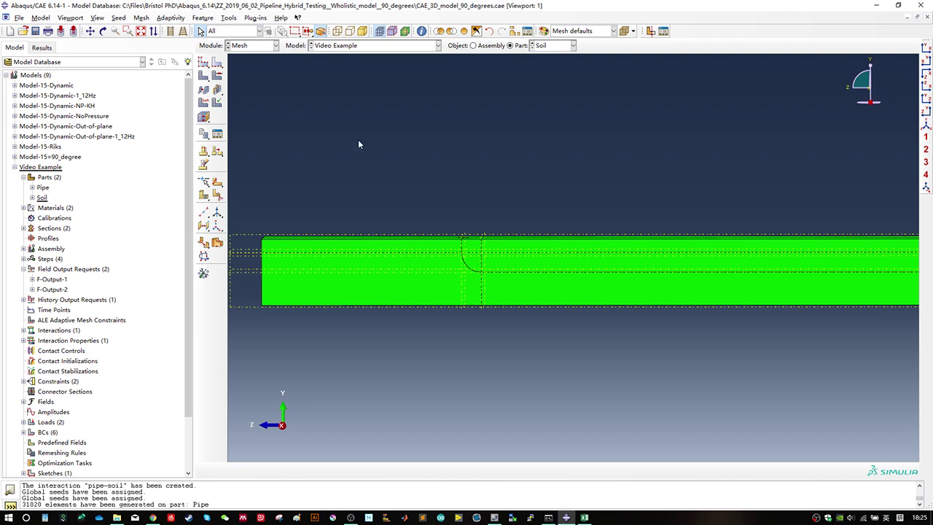
{"action": "left_click", "coordinate": [216, 75]}
{"action": "scroll", "coordinate": [463, 214], "scroll_direction": "up", "scroll_amount": 3}
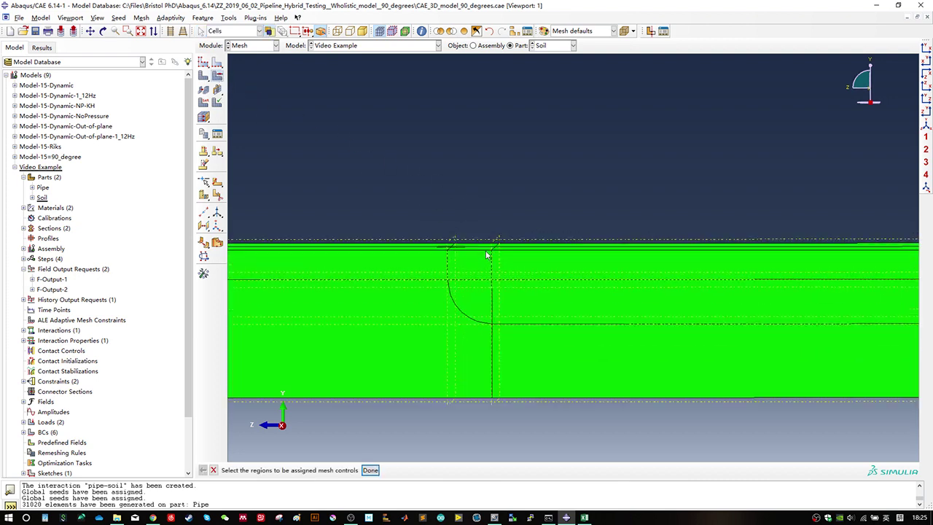
{"action": "left_click_drag", "start_coordinate": [493, 302], "coordinate": [523, 290], "text": "ctrl+alt"}
{"action": "scroll", "coordinate": [478, 289], "scroll_direction": "down", "scroll_amount": 3}
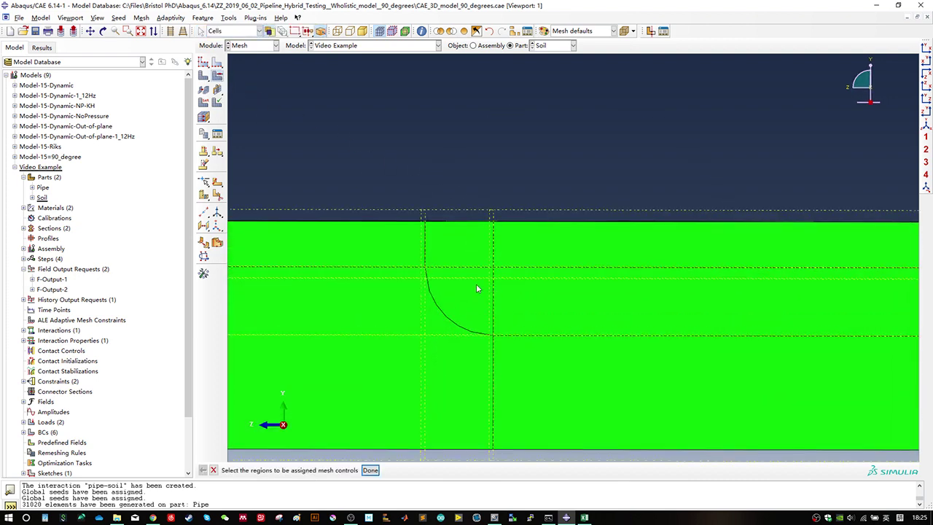
{"action": "left_click_drag", "start_coordinate": [453, 276], "coordinate": [478, 309]}
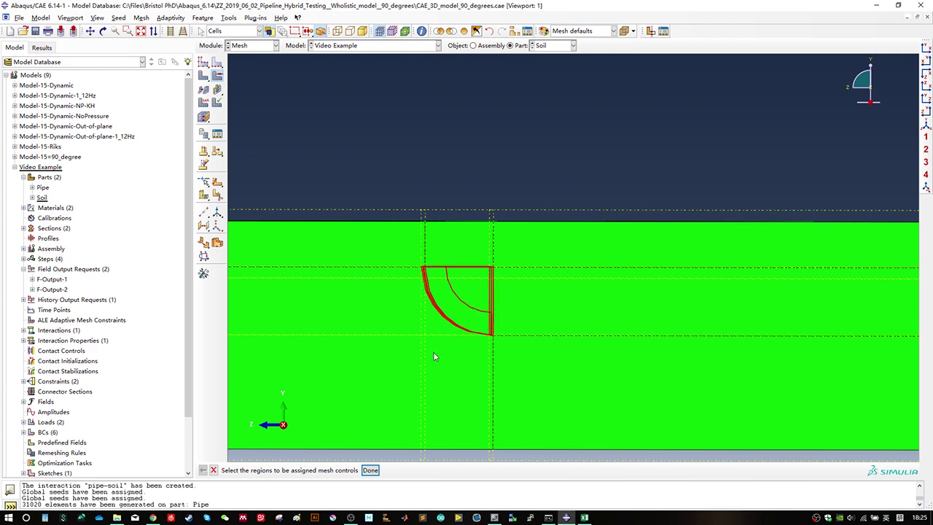
{"action": "left_click", "coordinate": [371, 469]}
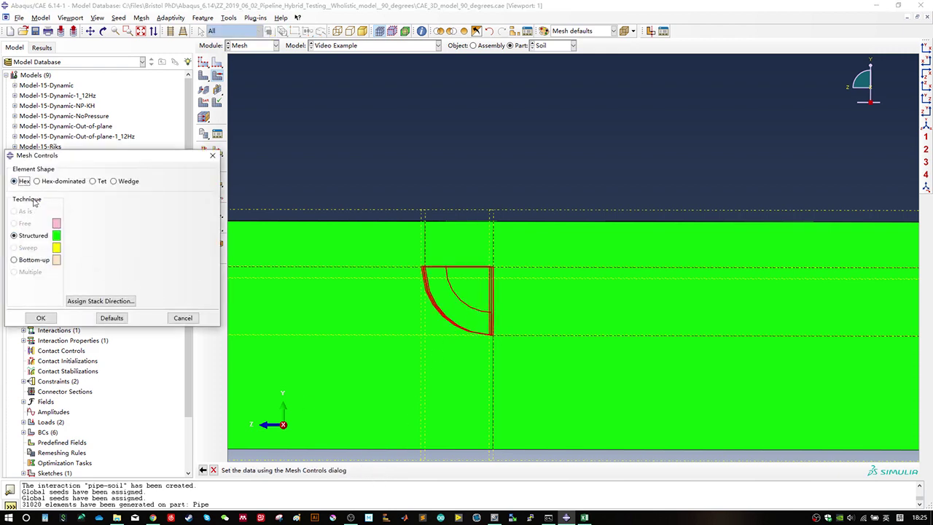
{"action": "left_click", "coordinate": [93, 182]}
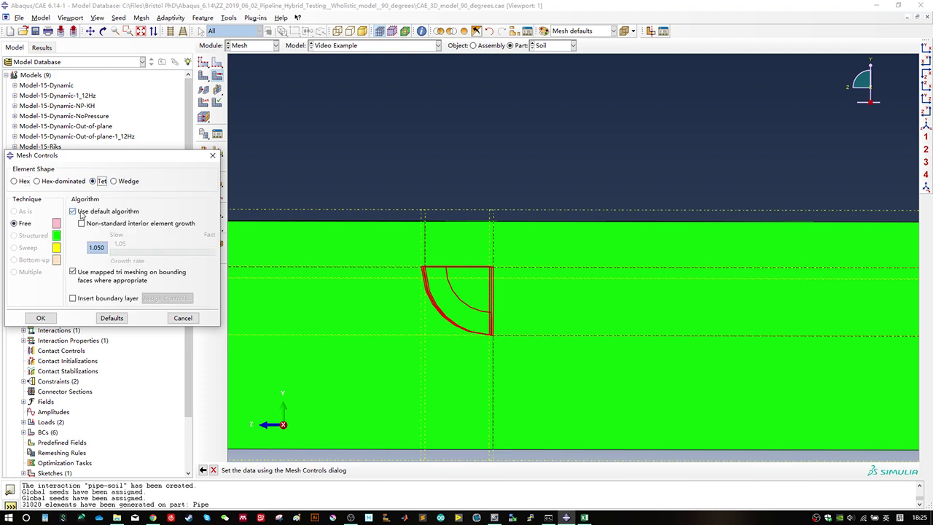
{"action": "left_click", "coordinate": [29, 227]}
{"action": "left_click", "coordinate": [41, 318]}
{"action": "scroll", "coordinate": [527, 320], "scroll_direction": "down", "scroll_amount": 2}
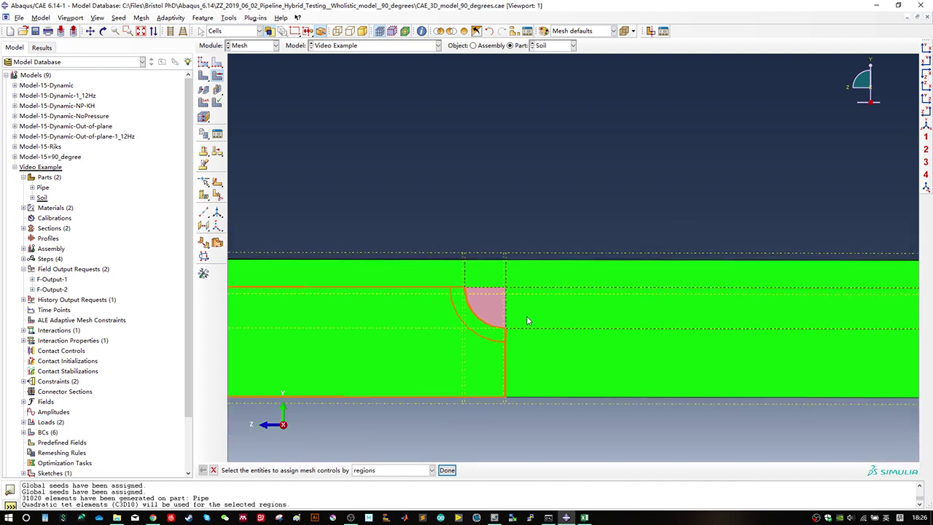
{"action": "scroll", "coordinate": [536, 319], "scroll_direction": "down", "scroll_amount": 1}
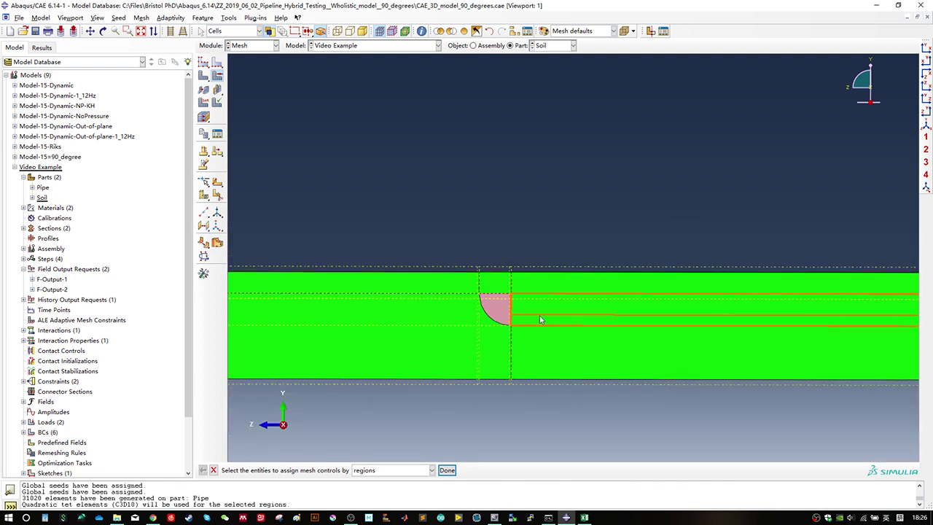
{"action": "key", "text": "Escape"}
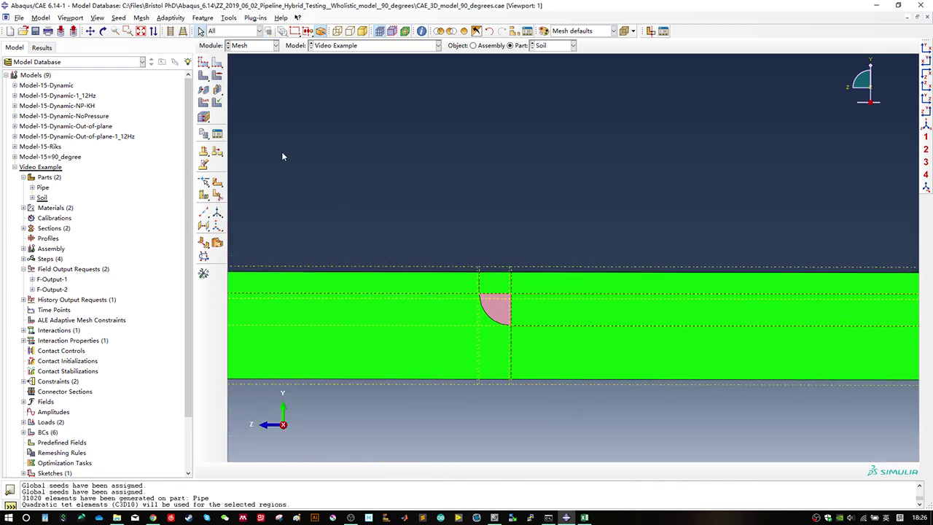
Step: Seed the Soil part with an approximate global size of 0.02
{"action": "left_click", "coordinate": [204, 64]}
{"action": "left_click", "coordinate": [196, 195]}
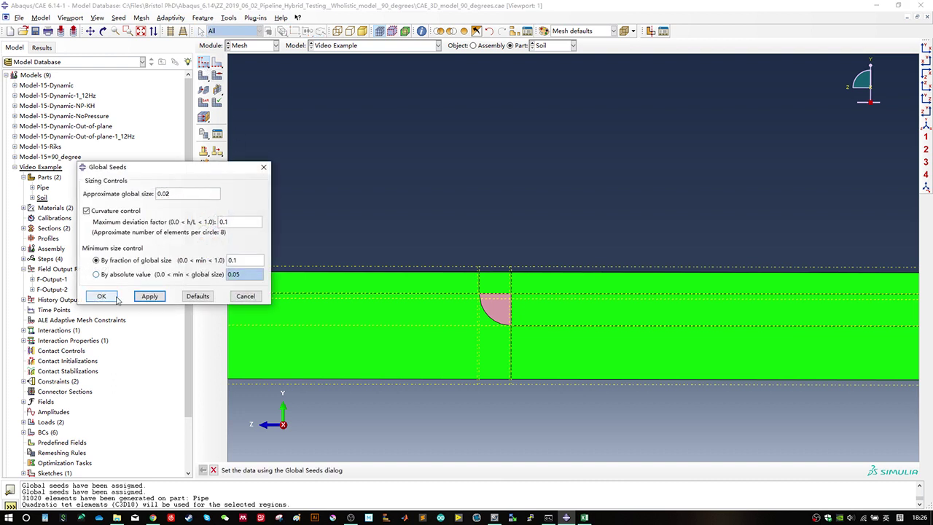
{"action": "left_click", "coordinate": [102, 296]}
Step: Assign local seeds of approximate size 0.5 to the long Soil edges running along the horizontal pipe
{"action": "left_click_drag", "start_coordinate": [530, 245], "coordinate": [503, 256], "text": "ctrl+alt"}
{"action": "left_click", "coordinate": [216, 62]}
{"action": "scroll", "coordinate": [413, 180], "scroll_direction": "down", "scroll_amount": 2}
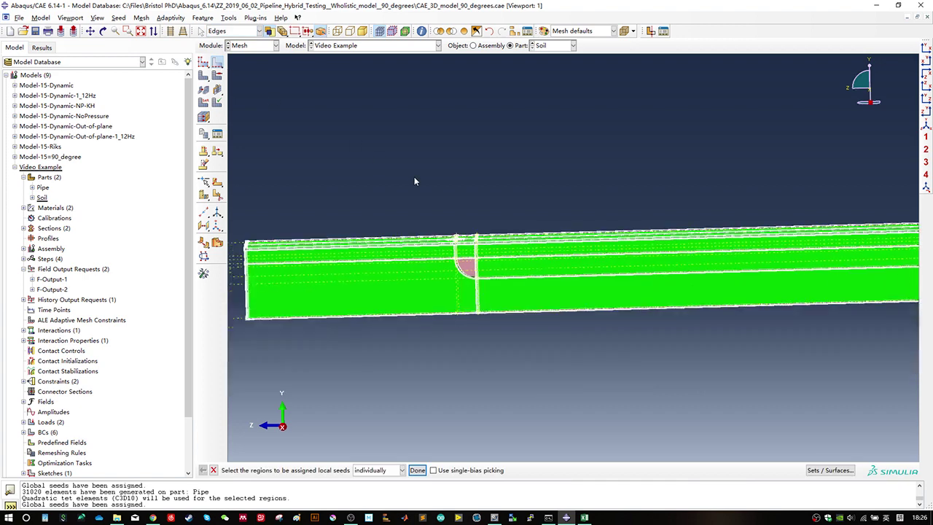
{"action": "left_click_drag", "start_coordinate": [574, 251], "coordinate": [597, 298], "text": "ctrl+alt"}
{"action": "left_click_drag", "start_coordinate": [649, 187], "coordinate": [676, 401]}
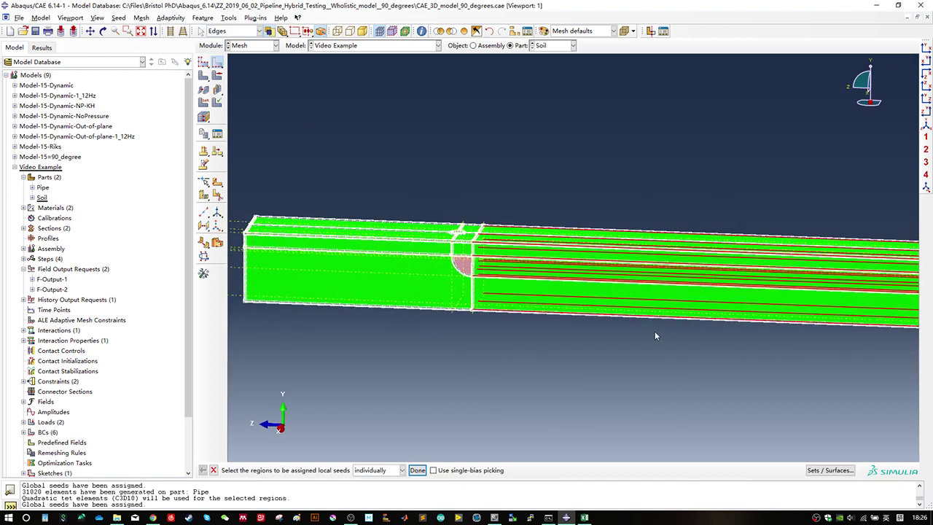
{"action": "middle_click", "coordinate": [654, 332]}
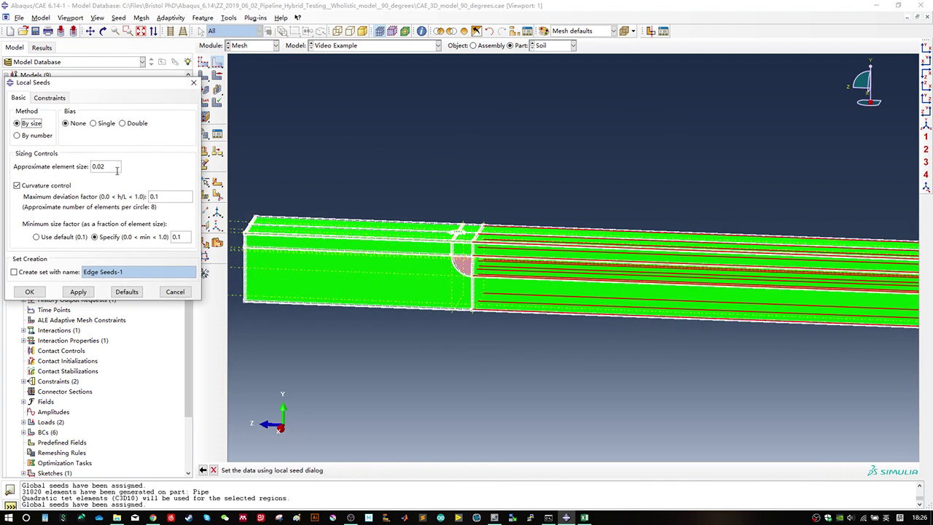
{"action": "left_click", "coordinate": [113, 166]}
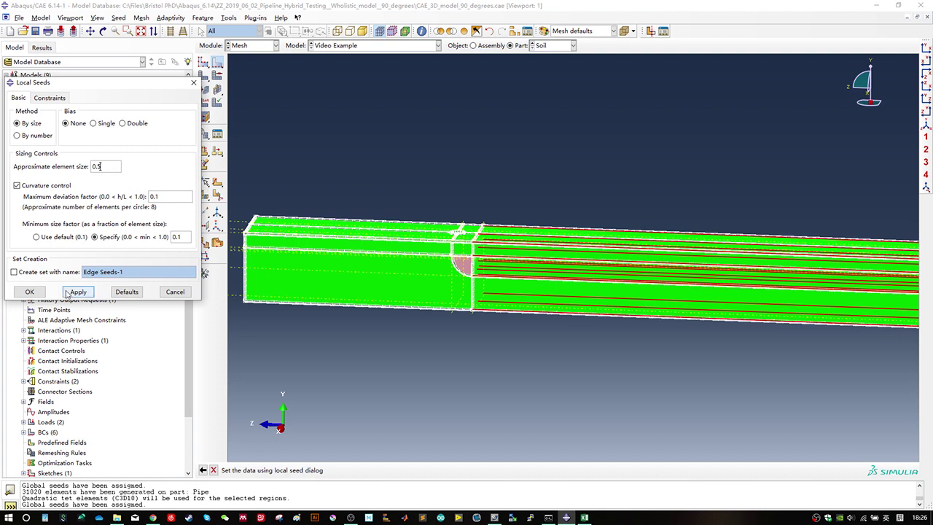
{"action": "left_click", "coordinate": [29, 291]}
Step: Seed the lengthwise edges of the shorter Soil block beyond the riser by size with single bias, finer toward the bend
{"action": "left_click_drag", "start_coordinate": [540, 280], "coordinate": [585, 290], "text": "ctrl+alt"}
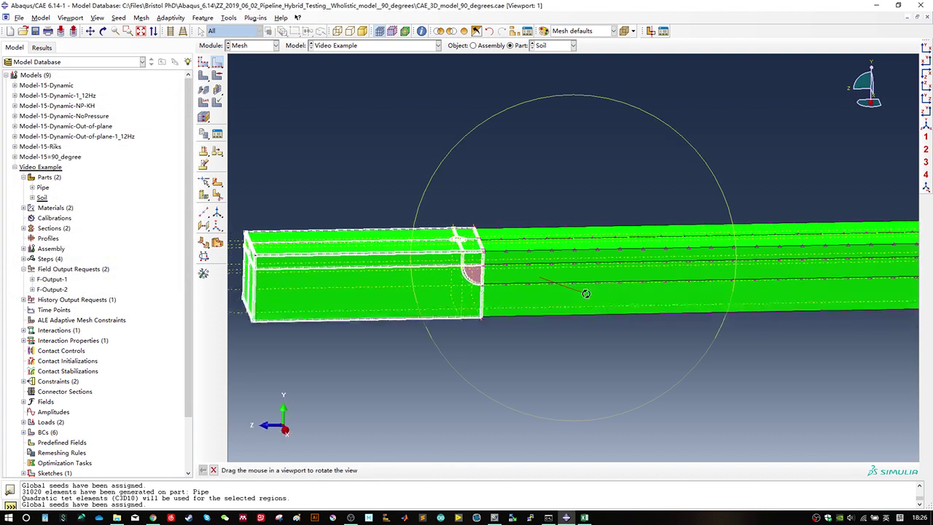
{"action": "left_click_drag", "start_coordinate": [341, 208], "coordinate": [351, 342]}
{"action": "middle_click", "coordinate": [350, 341]}
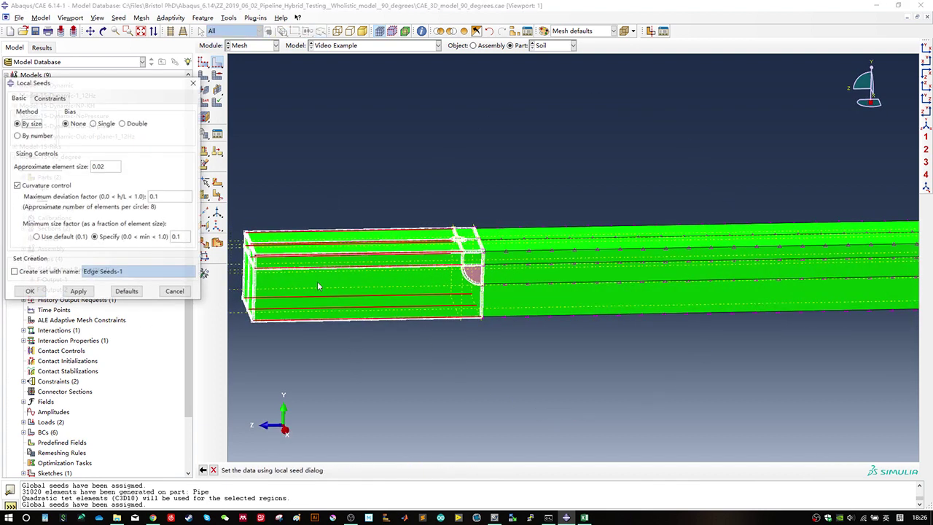
{"action": "left_click", "coordinate": [113, 166]}
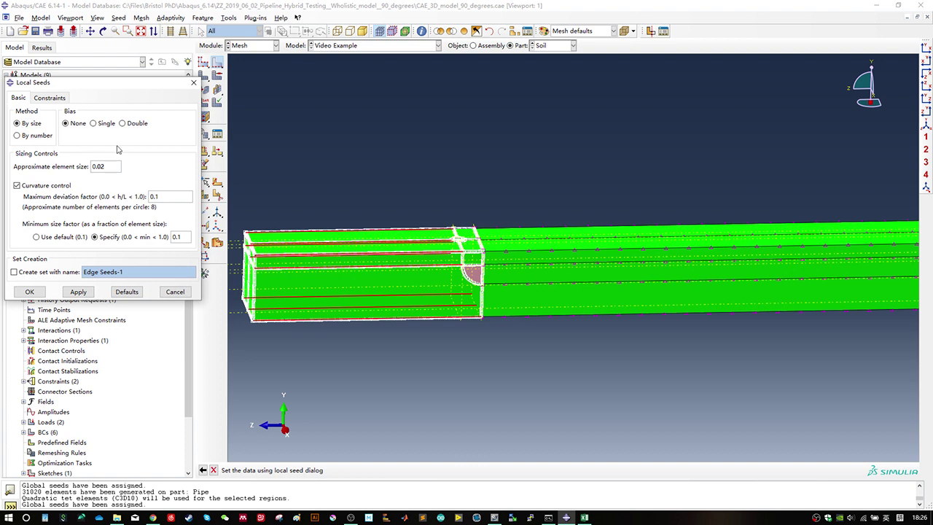
{"action": "left_click", "coordinate": [105, 123]}
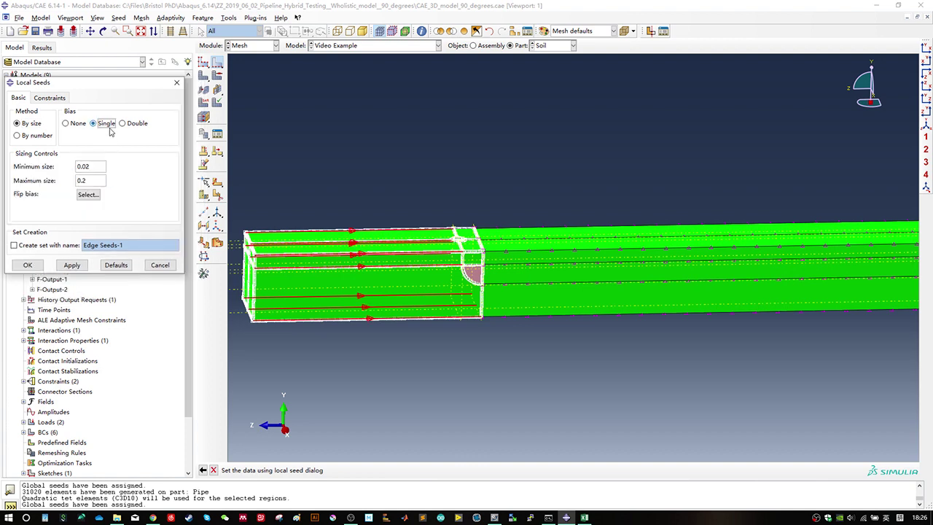
{"action": "left_click", "coordinate": [94, 182]}
{"action": "left_click_drag", "start_coordinate": [518, 269], "coordinate": [500, 267], "text": "ctrl+alt"}
{"action": "left_click", "coordinate": [29, 265]}
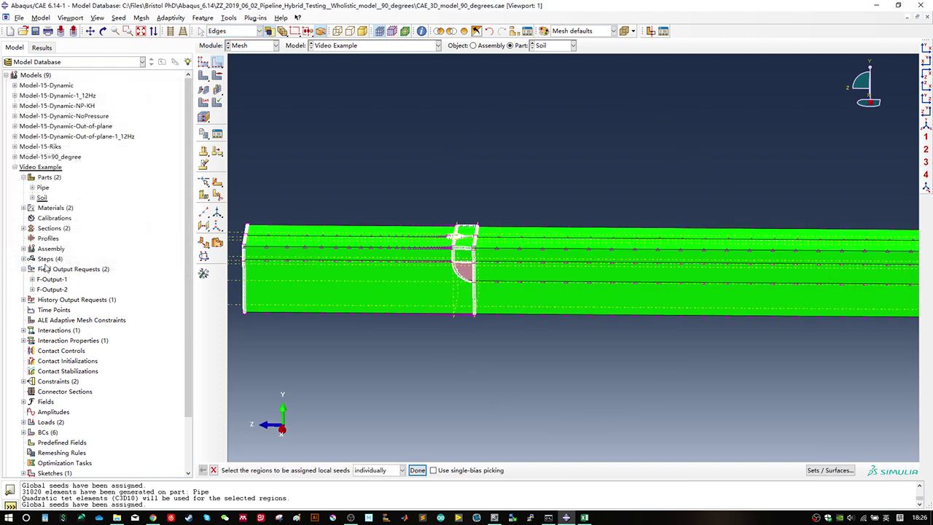
Step: Set the Soil part's approximate global seed size to 0.2
{"action": "left_click_drag", "start_coordinate": [583, 283], "coordinate": [512, 251], "text": "ctrl+alt"}
{"action": "left_click_drag", "start_coordinate": [743, 297], "coordinate": [704, 296], "text": "ctrl+alt"}
{"action": "left_click_drag", "start_coordinate": [587, 250], "coordinate": [602, 276], "text": "ctrl+alt"}
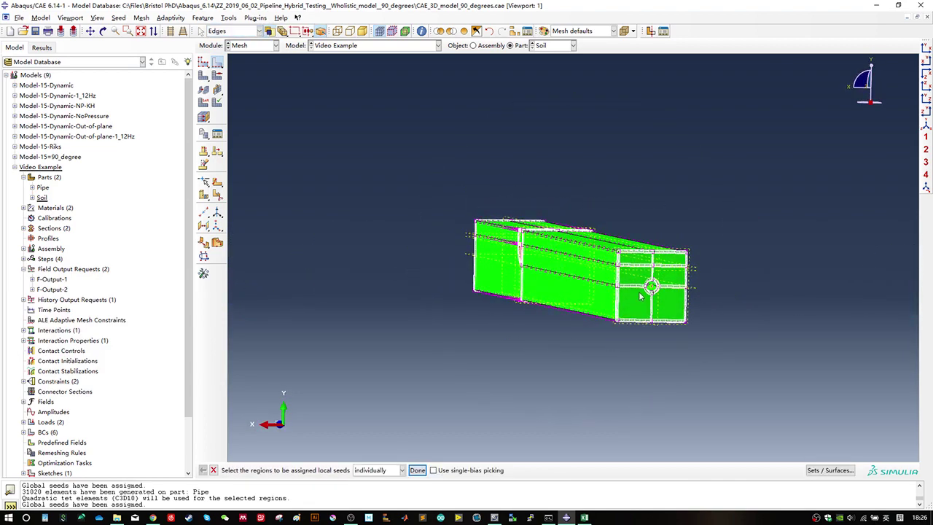
{"action": "scroll", "coordinate": [640, 295], "scroll_direction": "down", "scroll_amount": 5}
{"action": "left_click", "coordinate": [204, 65]}
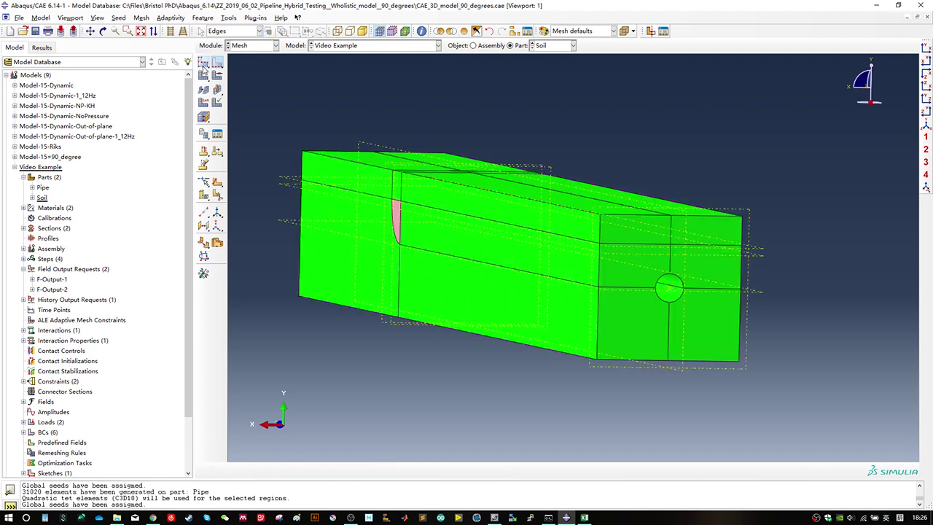
{"action": "left_click", "coordinate": [169, 192]}
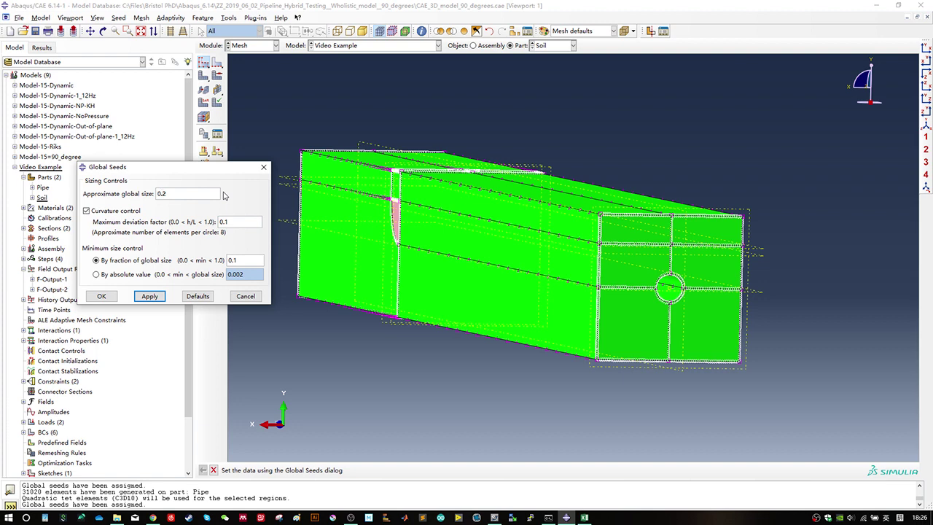
{"action": "left_click", "coordinate": [101, 296]}
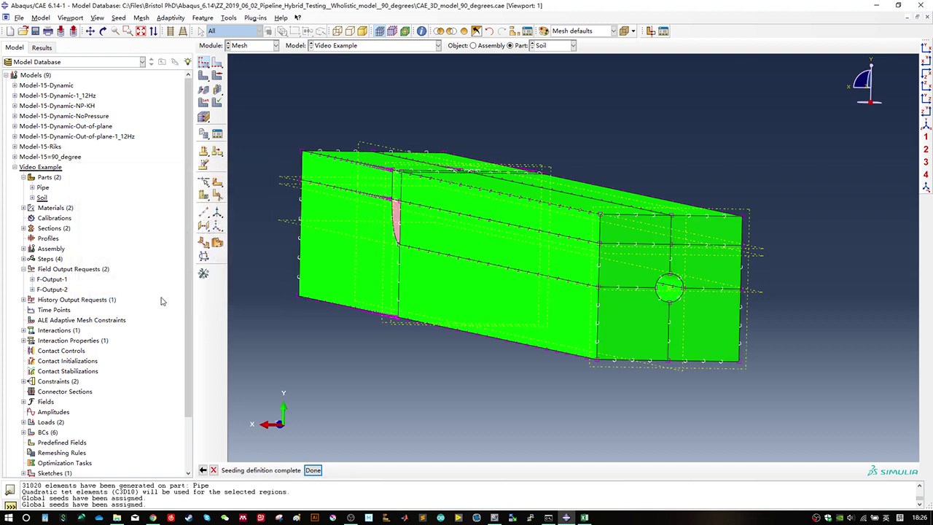
Step: Reseed the Soil part with a finer approximate global size
{"action": "left_click", "coordinate": [209, 64]}
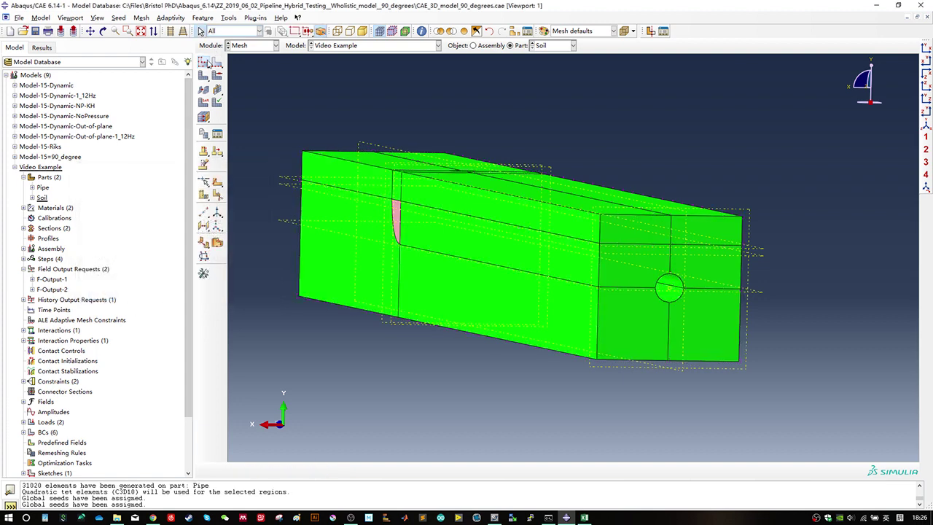
{"action": "left_click", "coordinate": [207, 63]}
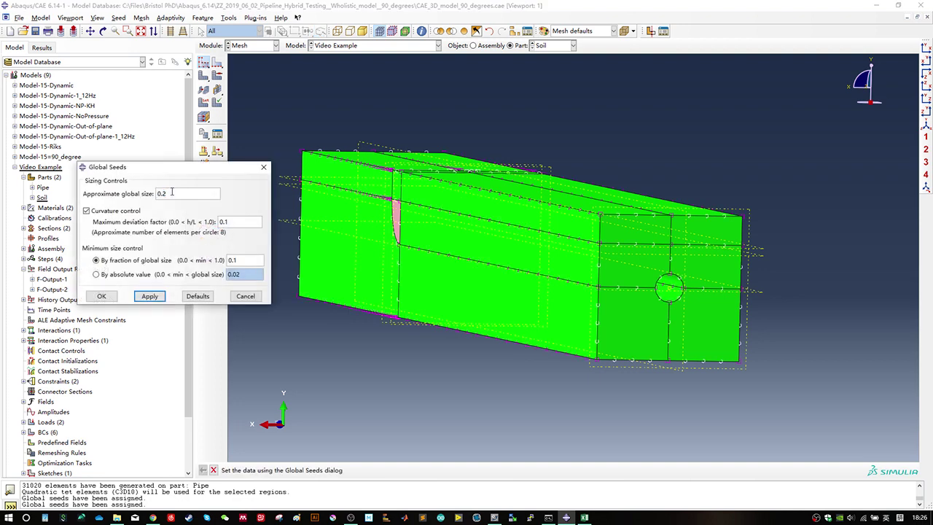
{"action": "left_click", "coordinate": [106, 296]}
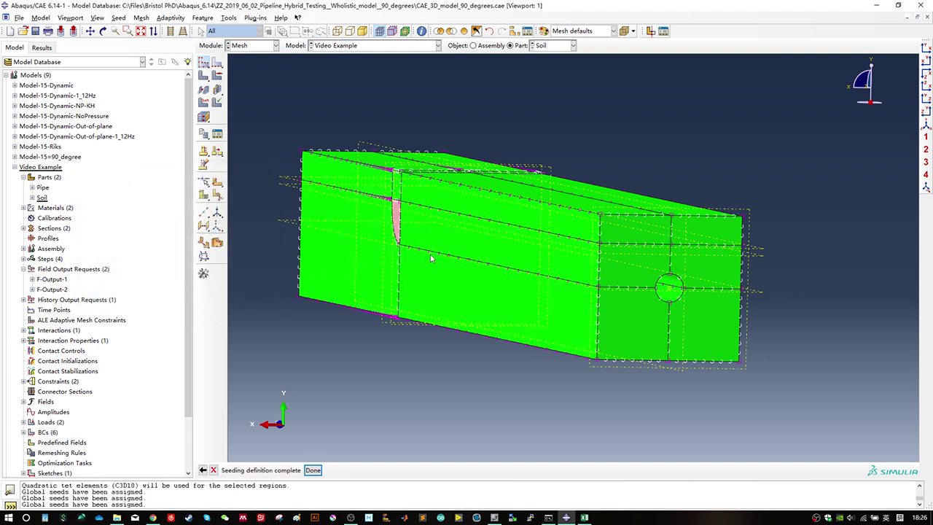
Step: Display the Soil part in wireframe to expose the seeded edges around the pipe bend
{"action": "left_click_drag", "start_coordinate": [430, 257], "coordinate": [496, 323], "text": "ctrl+alt"}
{"action": "scroll", "coordinate": [402, 241], "scroll_direction": "down", "scroll_amount": 2}
{"action": "middle_click_drag", "start_coordinate": [348, 248], "coordinate": [443, 243], "text": "ctrl+alt"}
{"action": "left_click_drag", "start_coordinate": [443, 243], "coordinate": [470, 272], "text": "ctrl+alt"}
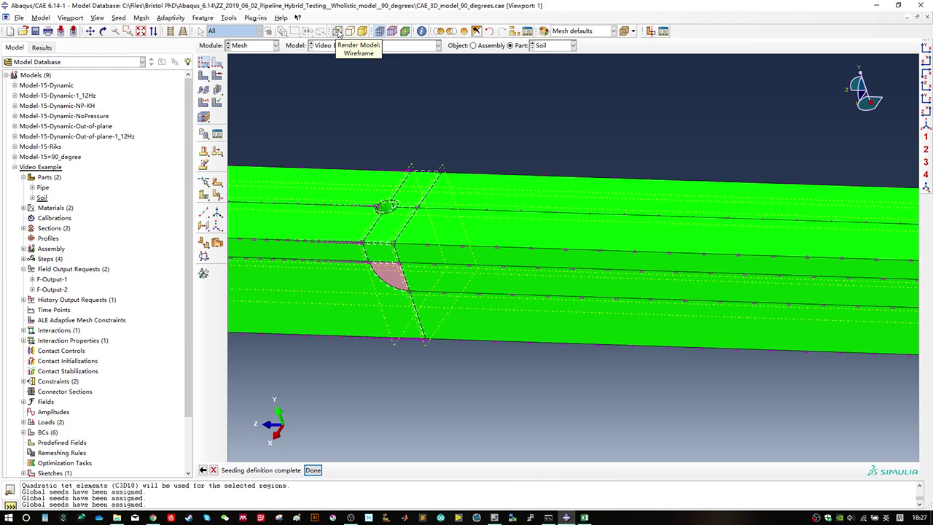
{"action": "left_click", "coordinate": [338, 32]}
{"action": "mouse_move", "coordinate": [454, 274]}
{"action": "left_mouse_down", "text": "ctrl+alt"}
{"action": "mouse_move", "coordinate": [454, 210]}
{"action": "mouse_move", "coordinate": [525, 202]}
{"action": "mouse_move", "coordinate": [443, 255]}
{"action": "mouse_move", "coordinate": [495, 264]}
{"action": "mouse_move", "coordinate": [527, 231]}
{"action": "mouse_move", "coordinate": [510, 241]}
{"action": "mouse_move", "coordinate": [433, 241]}
{"action": "mouse_move", "coordinate": [385, 222]}
{"action": "left_mouse_up", "text": "ctrl+alt"}
{"action": "scroll", "coordinate": [385, 222], "scroll_direction": "down", "scroll_amount": 6}
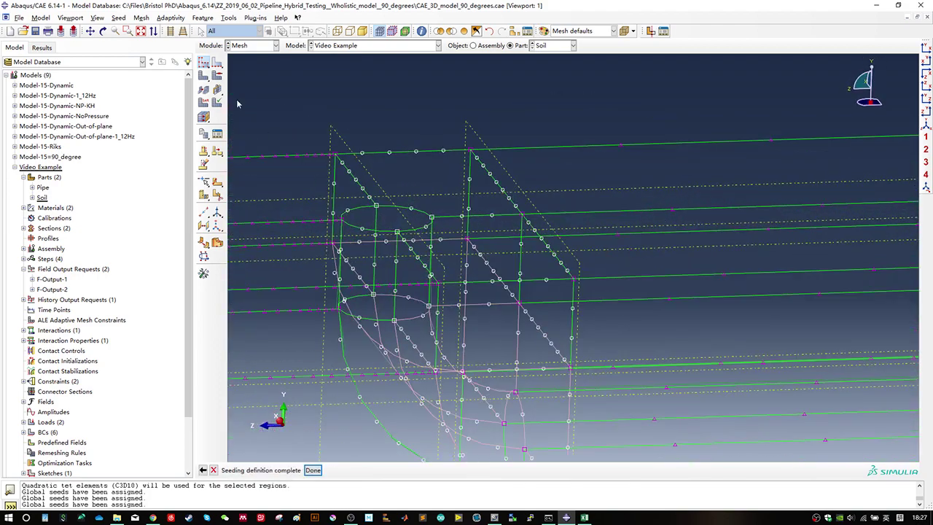
Step: Select the arcs of both riser circles and of the hole circle at the bend's horizontal end for local seeding
{"action": "left_click", "coordinate": [216, 62]}
{"action": "scroll", "coordinate": [394, 232], "scroll_direction": "down", "scroll_amount": 2}
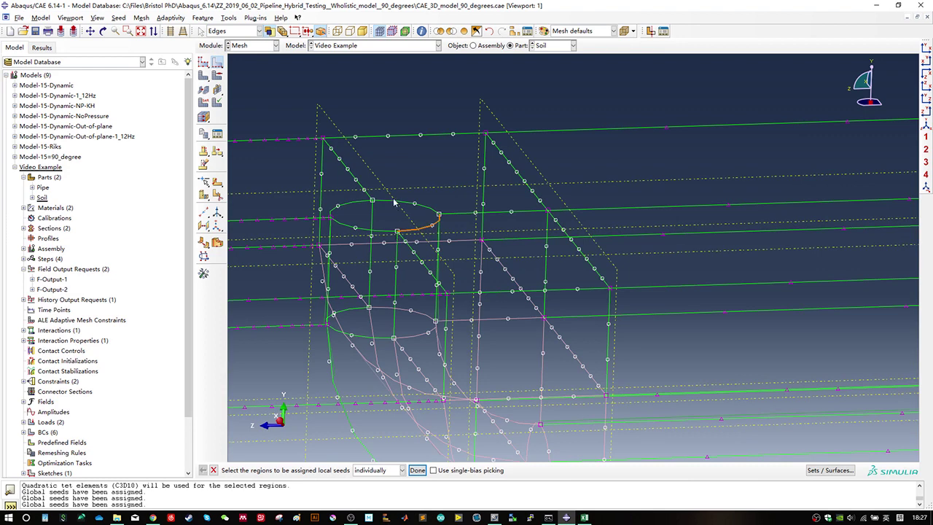
{"action": "left_click", "coordinate": [394, 202]}
{"action": "left_click", "coordinate": [351, 226], "text": "shift"}
{"action": "left_click", "coordinate": [353, 309], "text": "shift"}
{"action": "left_click", "coordinate": [359, 333], "text": "shift"}
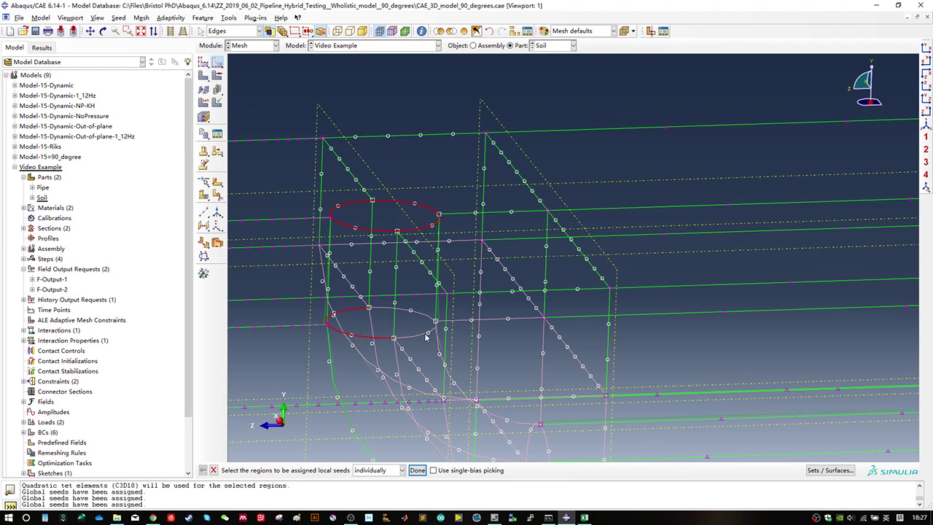
{"action": "left_click", "coordinate": [421, 330], "text": "shift"}
{"action": "left_click_drag", "start_coordinate": [424, 321], "coordinate": [472, 321], "text": "ctrl+alt"}
{"action": "left_click", "coordinate": [460, 313], "text": "shift"}
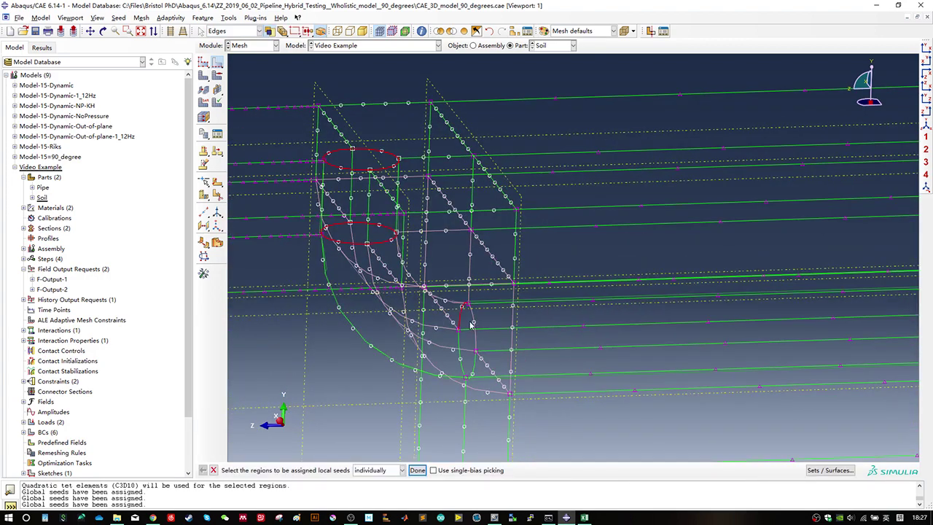
{"action": "left_click", "coordinate": [476, 339], "text": "shift"}
{"action": "left_click", "coordinate": [461, 344], "text": "shift"}
{"action": "left_click", "coordinate": [474, 364], "text": "shift"}
Step: Add the four arcs of the hole circle at the Soil part's far horizontal end to the local seeding selection
{"action": "scroll", "coordinate": [512, 341], "scroll_direction": "down", "scroll_amount": 3}
{"action": "middle_click_drag", "start_coordinate": [594, 333], "coordinate": [446, 304], "text": "ctrl+alt"}
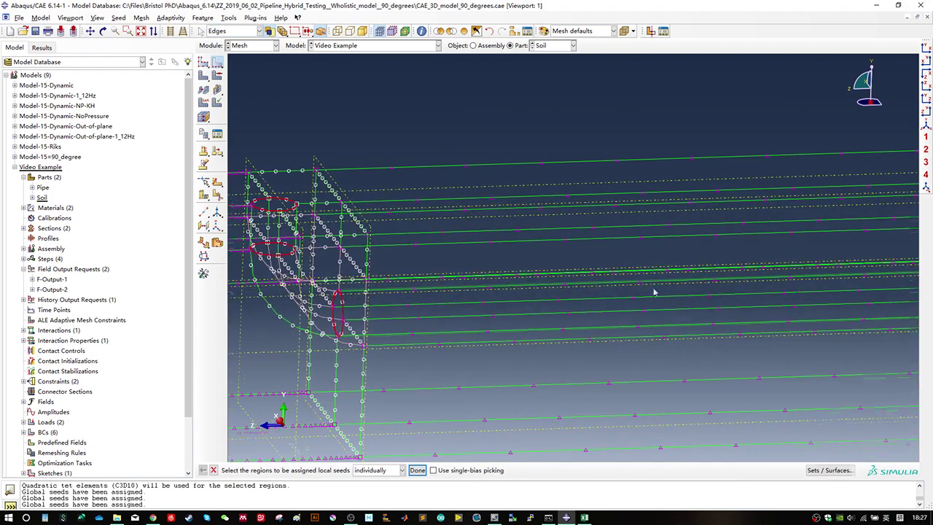
{"action": "middle_click_drag", "start_coordinate": [655, 291], "coordinate": [481, 300], "text": "ctrl+alt"}
{"action": "middle_click_drag", "start_coordinate": [722, 287], "coordinate": [510, 293], "text": "ctrl+alt"}
{"action": "middle_click_drag", "start_coordinate": [797, 270], "coordinate": [510, 288], "text": "ctrl+alt"}
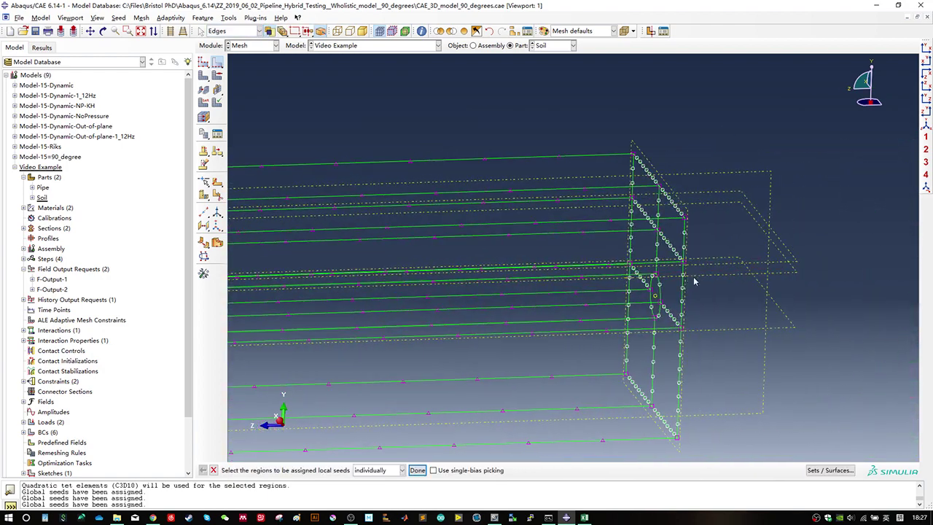
{"action": "left_click", "coordinate": [659, 292], "text": "shift"}
{"action": "scroll", "coordinate": [642, 288], "scroll_direction": "up", "scroll_amount": 3}
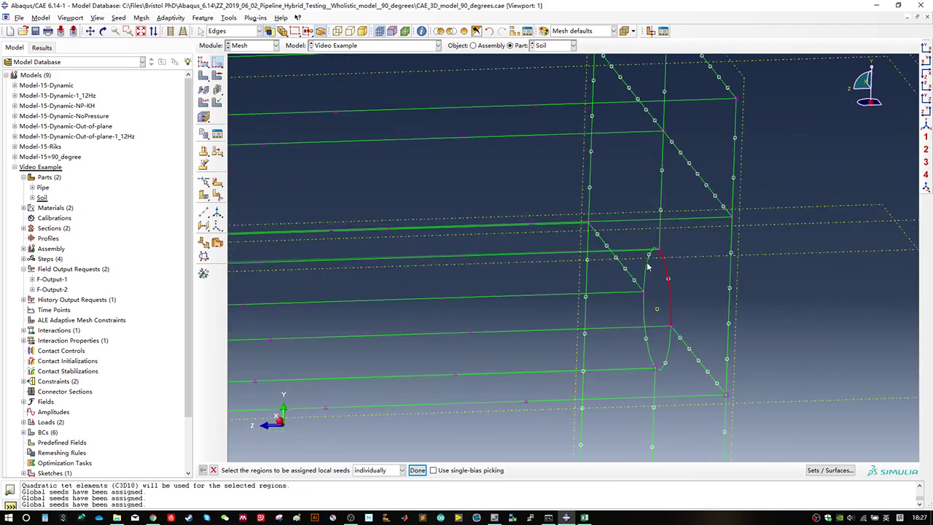
{"action": "left_click", "coordinate": [646, 280], "text": "shift"}
{"action": "left_click", "coordinate": [644, 320], "text": "shift"}
{"action": "left_click", "coordinate": [666, 348], "text": "shift"}
Step: Seed the selected hole and riser circles by size, with no bias and a finer approximate element size
{"action": "scroll", "coordinate": [706, 304], "scroll_direction": "down", "scroll_amount": 5}
{"action": "scroll", "coordinate": [705, 304], "scroll_direction": "down", "scroll_amount": 3}
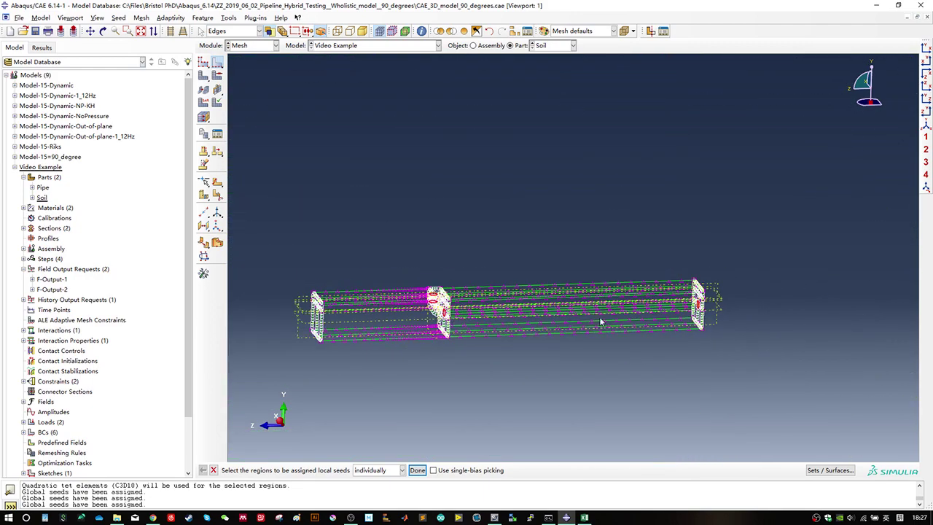
{"action": "left_click_drag", "start_coordinate": [600, 321], "coordinate": [450, 331], "text": "ctrl+alt"}
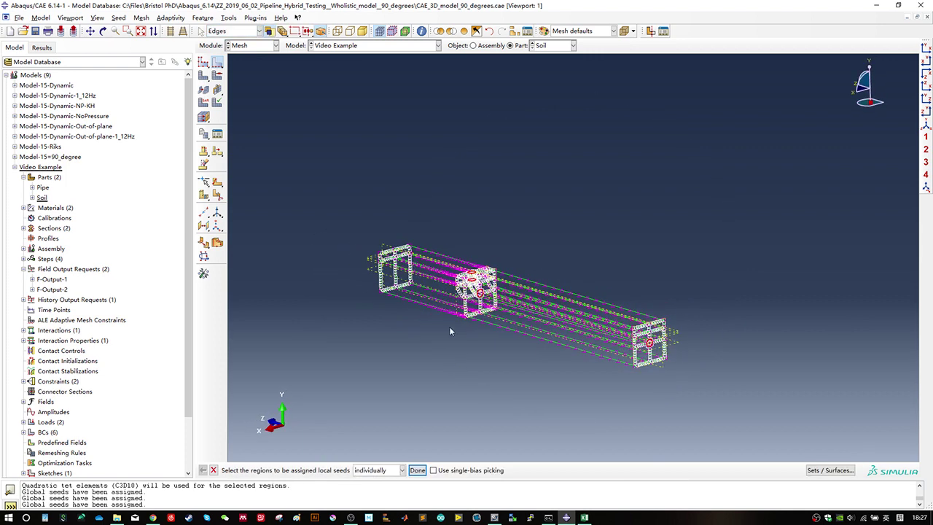
{"action": "middle_click", "coordinate": [455, 321]}
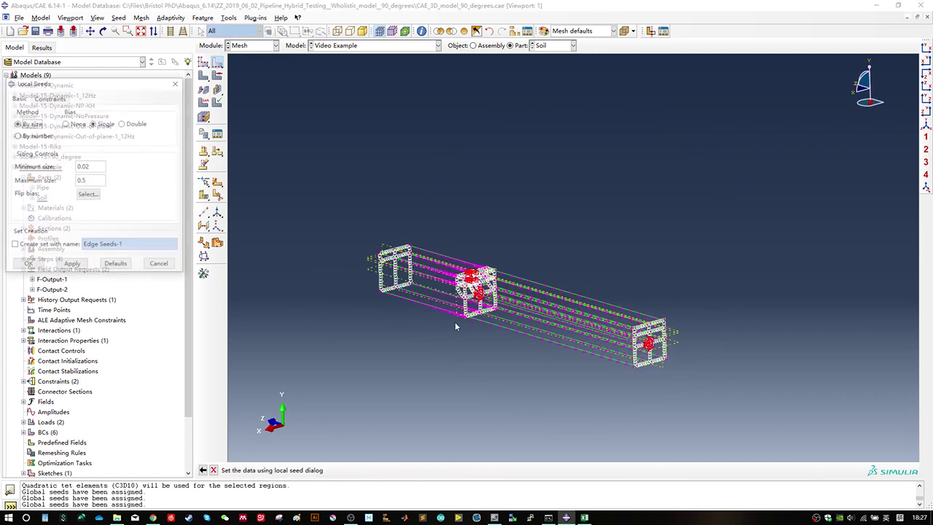
{"action": "left_click", "coordinate": [86, 124]}
{"action": "left_click_drag", "start_coordinate": [118, 166], "coordinate": [52, 172]}
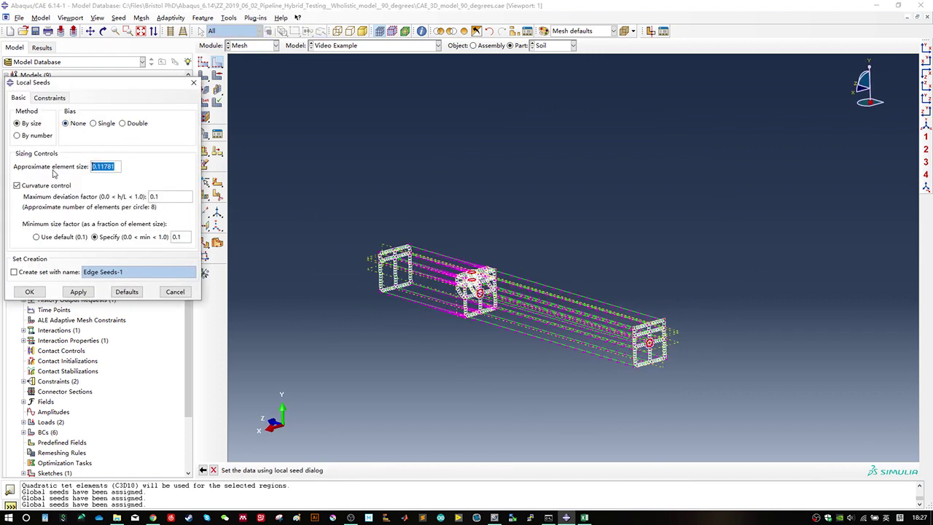
{"action": "type", "text": "0."}
{"action": "left_click", "coordinate": [29, 292]}
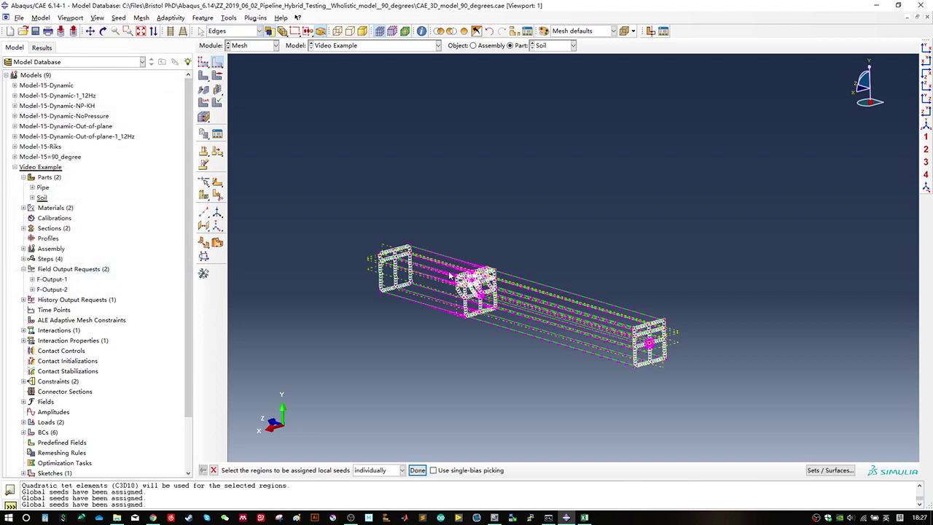
Step: Assign a finer approximate element size to the curved edge running along the side of the pipe bend
{"action": "scroll", "coordinate": [757, 345], "scroll_direction": "up", "scroll_amount": 10}
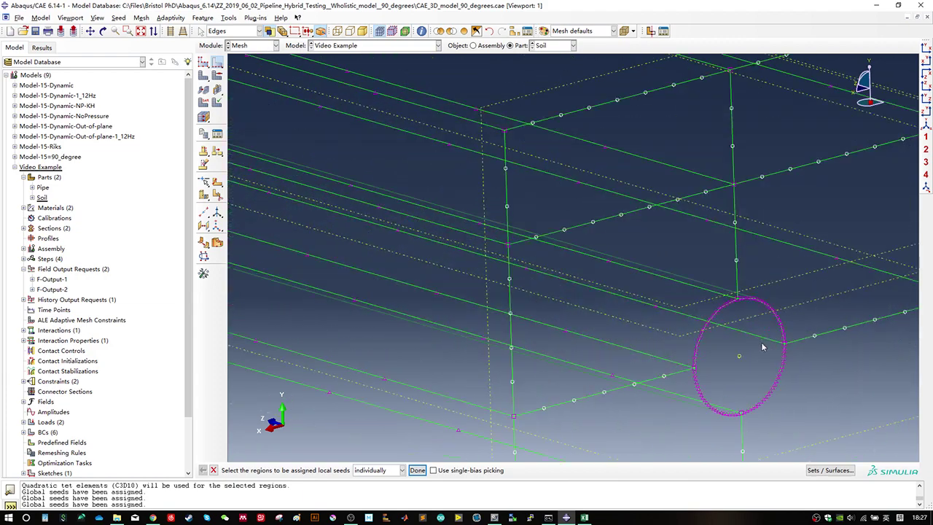
{"action": "scroll", "coordinate": [763, 348], "scroll_direction": "down", "scroll_amount": 8}
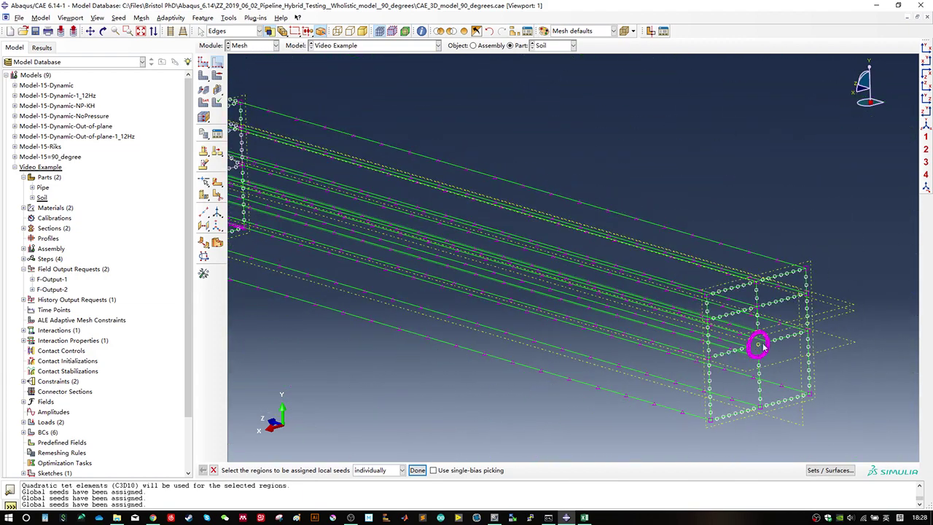
{"action": "scroll", "coordinate": [757, 345], "scroll_direction": "down", "scroll_amount": 6}
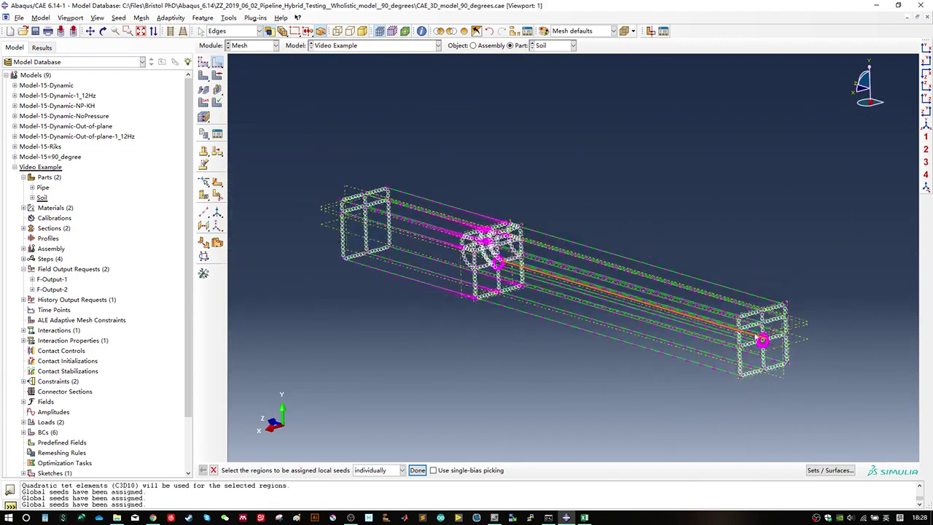
{"action": "scroll", "coordinate": [533, 282], "scroll_direction": "up", "scroll_amount": 8}
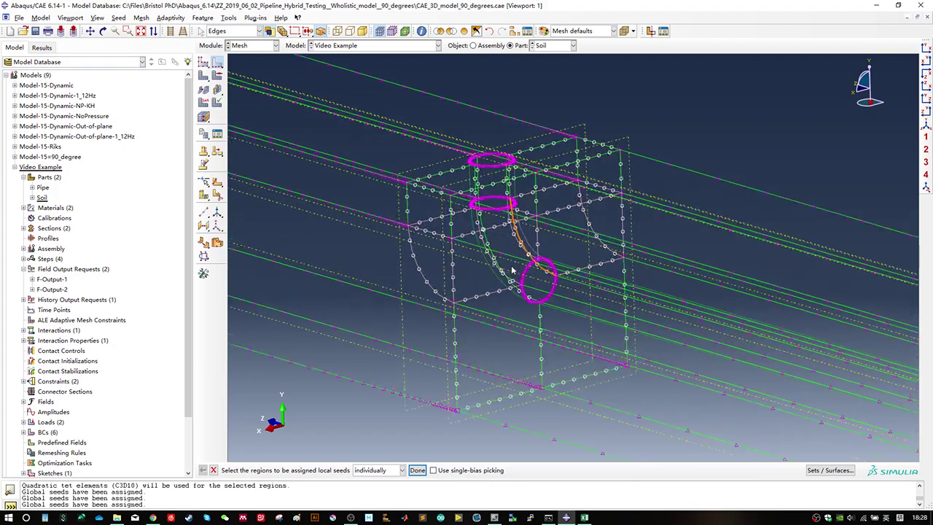
{"action": "scroll", "coordinate": [512, 270], "scroll_direction": "down", "scroll_amount": 4}
{"action": "left_click_drag", "start_coordinate": [497, 327], "coordinate": [618, 292], "text": "ctrl+alt"}
{"action": "scroll", "coordinate": [440, 319], "scroll_direction": "up", "scroll_amount": 3}
{"action": "mouse_move", "coordinate": [453, 333]}
{"action": "left_mouse_down", "text": "ctrl+alt"}
{"action": "mouse_move", "coordinate": [472, 306]}
{"action": "mouse_move", "coordinate": [457, 319]}
{"action": "left_mouse_up", "text": "ctrl+alt"}
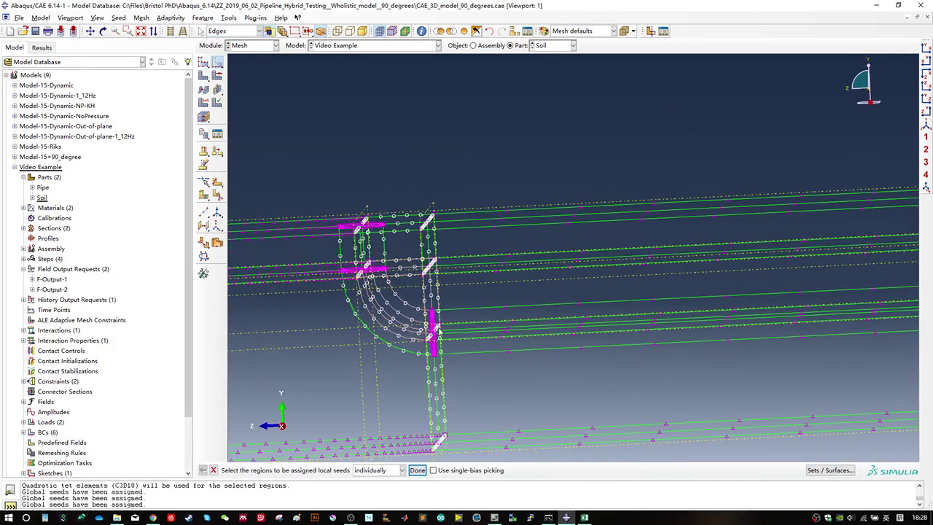
{"action": "left_click", "coordinate": [405, 335]}
{"action": "middle_click", "coordinate": [390, 344]}
{"action": "double_click", "coordinate": [100, 170]}
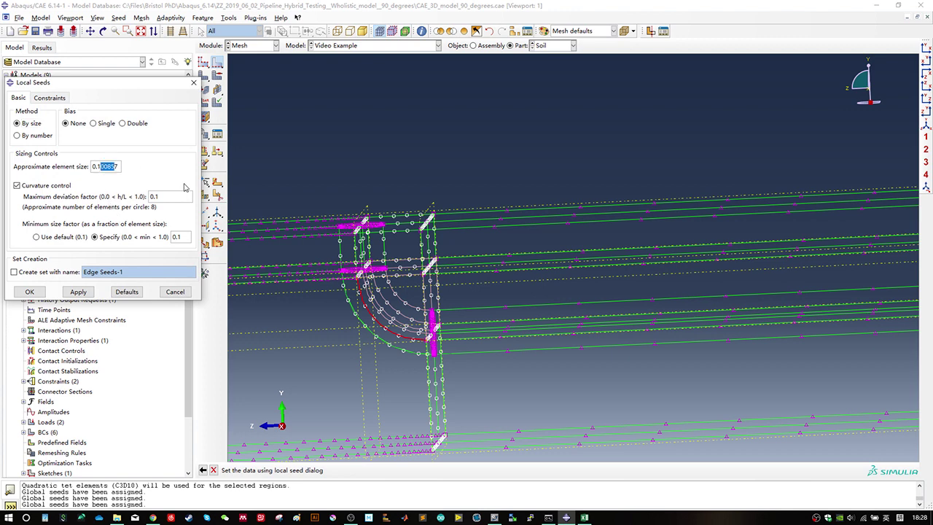
{"action": "type", "text": "07"}
{"action": "left_click", "coordinate": [29, 291]}
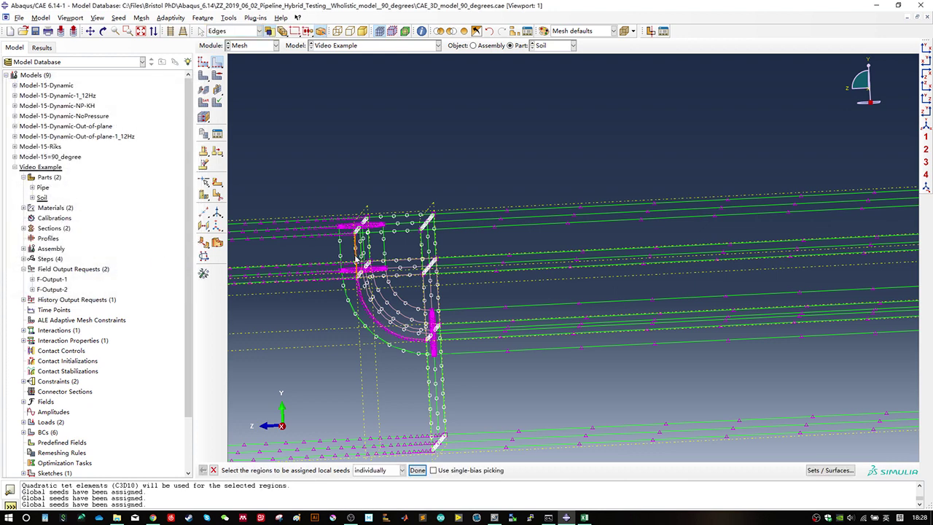
Step: Seed the straight vertical riser edge above the bend with an approximate element size of 0.02 and finish local seeding
{"action": "left_click", "coordinate": [310, 230]}
{"action": "middle_click", "coordinate": [310, 231]}
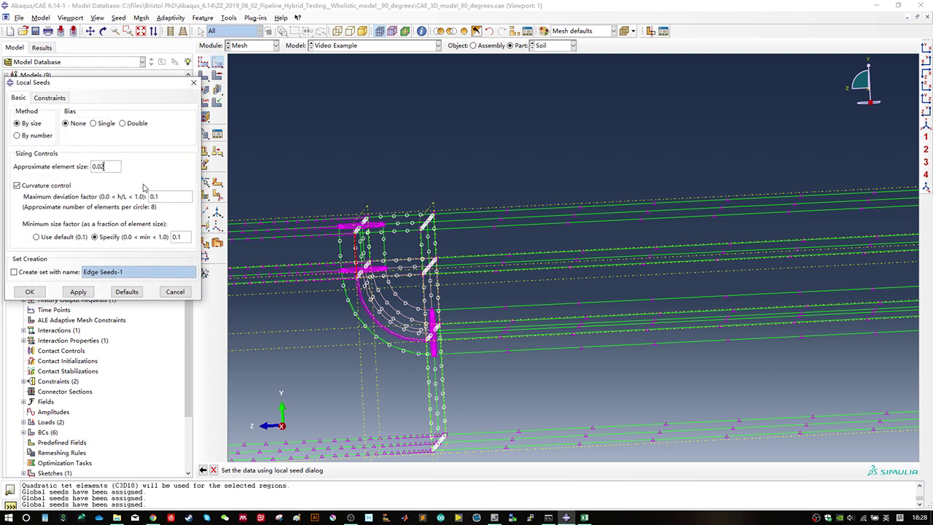
{"action": "left_click", "coordinate": [29, 291]}
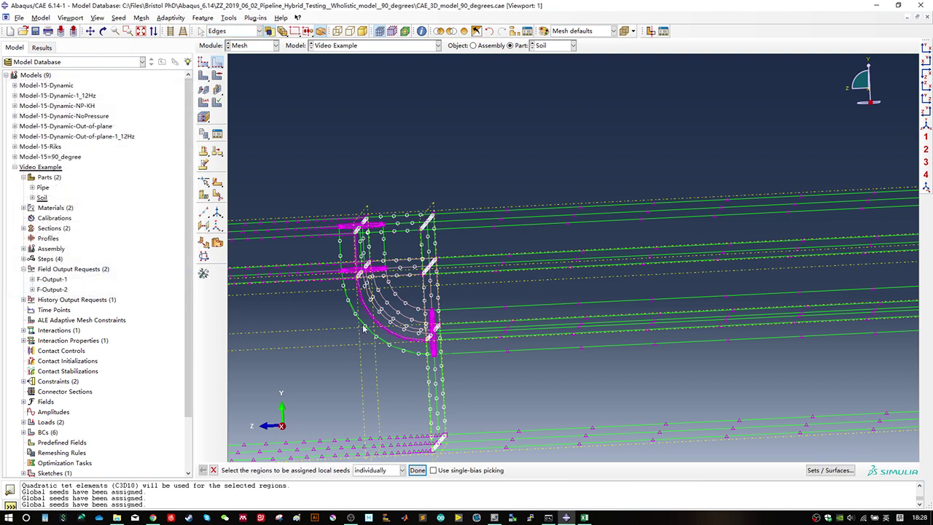
{"action": "middle_click", "coordinate": [408, 315]}
Step: Start meshing the Soil part, accepting the incompatible interfaces at the bend with automatically generated tie constraints
{"action": "left_click", "coordinate": [213, 75]}
{"action": "middle_click", "coordinate": [306, 142]}
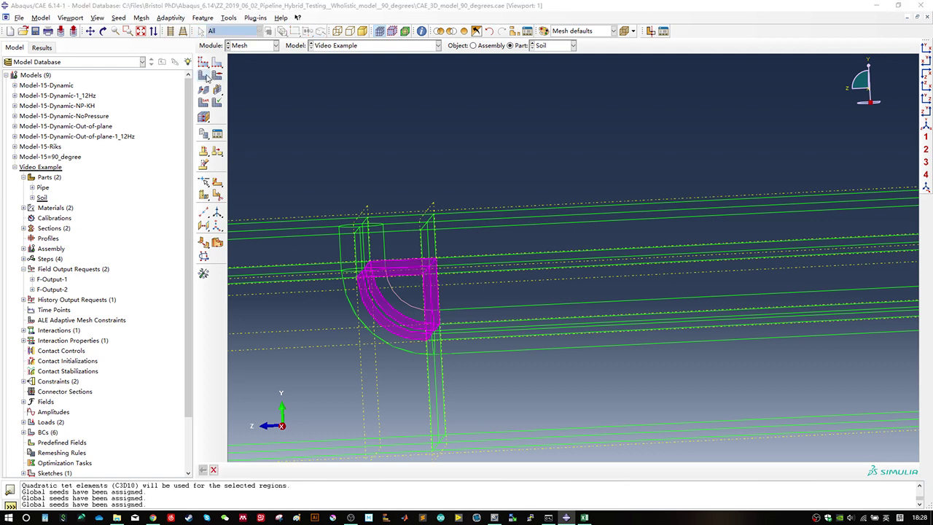
{"action": "left_click_drag", "start_coordinate": [126, 246], "coordinate": [611, 241]}
{"action": "left_click_drag", "start_coordinate": [537, 240], "coordinate": [512, 268]}
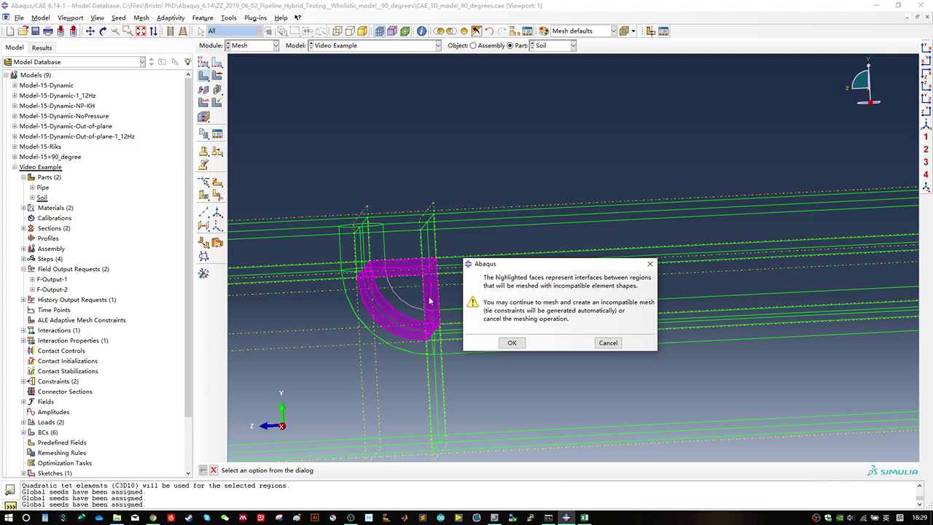
{"action": "left_click", "coordinate": [512, 343]}
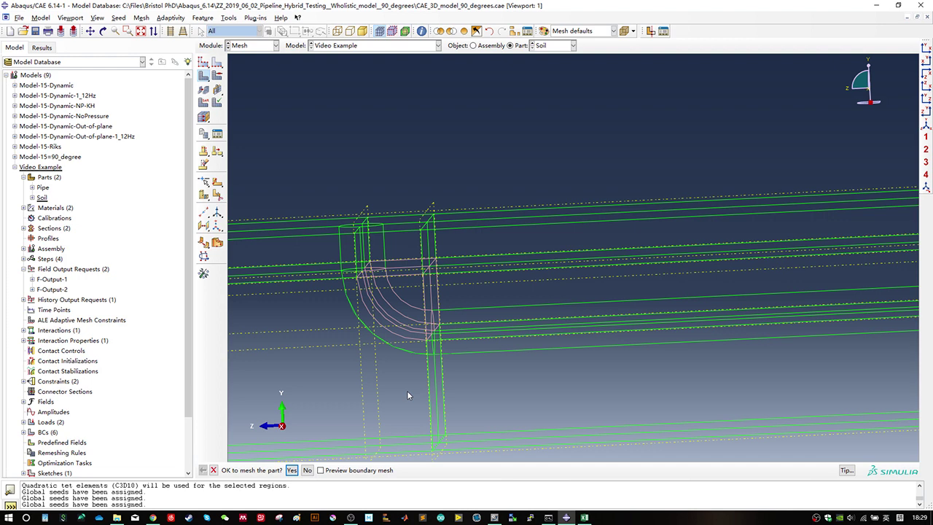
Step: Mesh the Soil part and display it shaded
{"action": "left_click", "coordinate": [292, 470]}
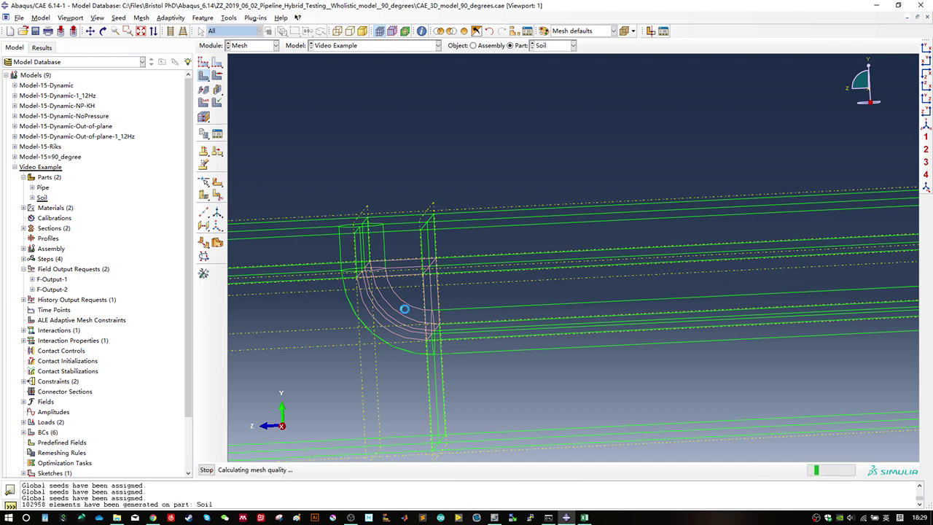
{"action": "scroll", "coordinate": [467, 292], "scroll_direction": "down", "scroll_amount": 1}
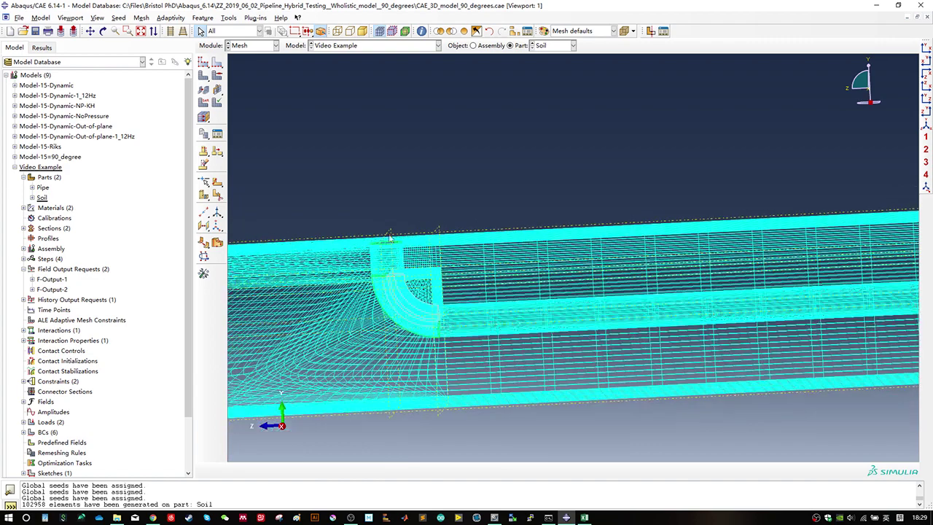
{"action": "left_click", "coordinate": [362, 31]}
{"action": "scroll", "coordinate": [456, 226], "scroll_direction": "down", "scroll_amount": 2}
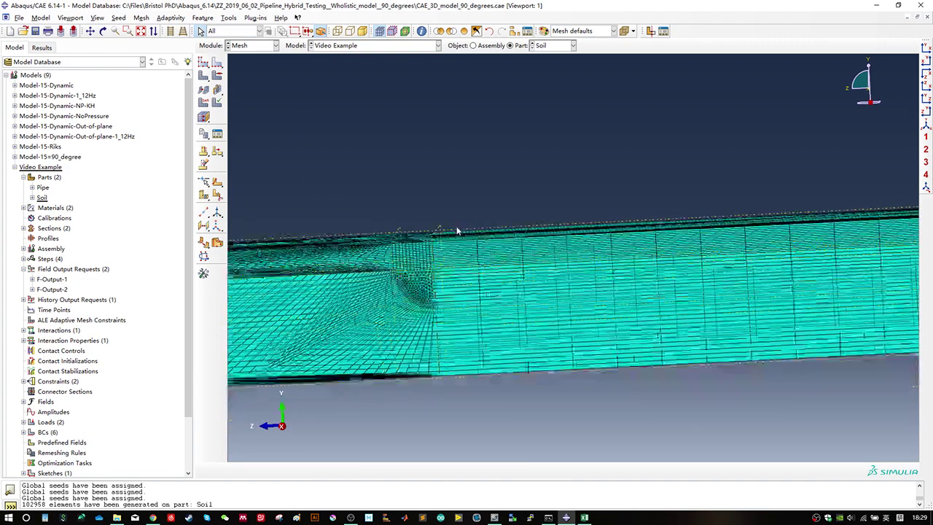
Step: Examine the Soil mesh along both straight sections, at the bend and around the pipe hole, including isometric and side views
{"action": "middle_click_drag", "start_coordinate": [431, 292], "coordinate": [525, 240], "text": "ctrl+alt"}
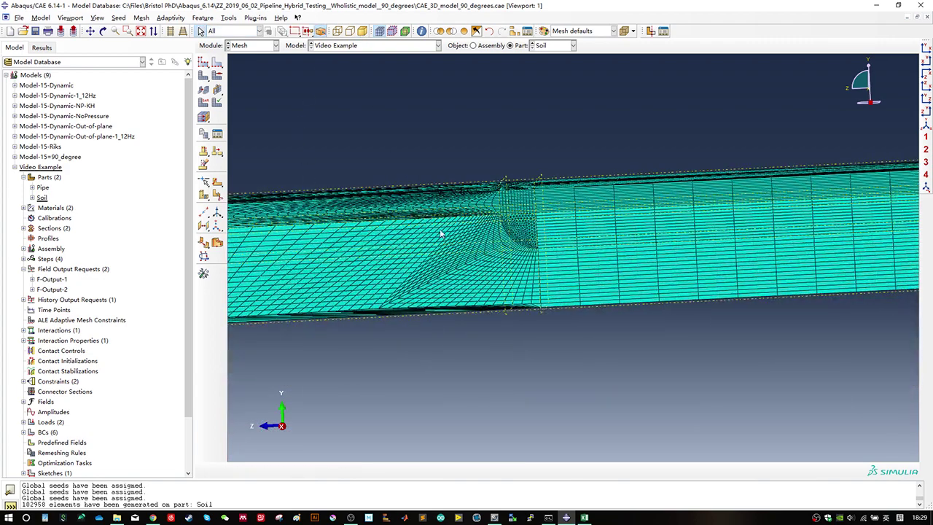
{"action": "scroll", "coordinate": [437, 237], "scroll_direction": "down", "scroll_amount": 2}
{"action": "middle_click_drag", "start_coordinate": [435, 251], "coordinate": [513, 246], "text": "ctrl+alt"}
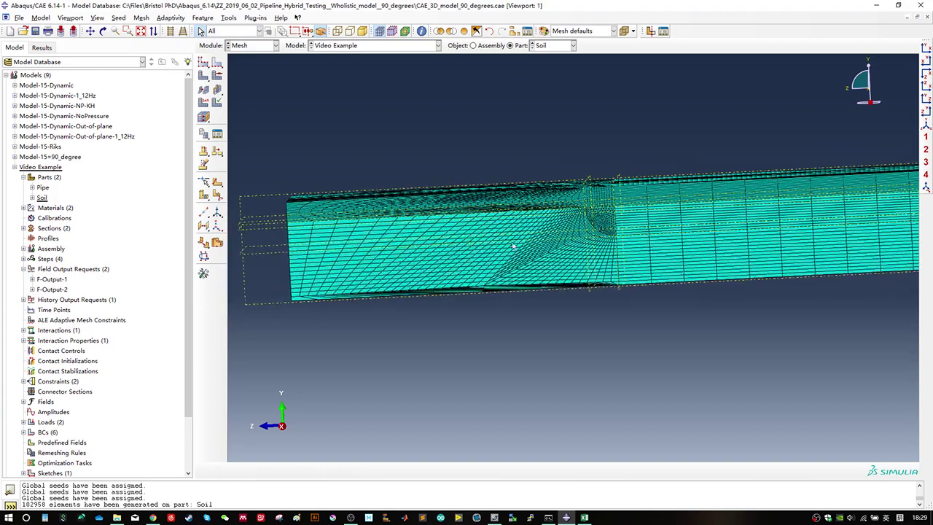
{"action": "mouse_move", "coordinate": [623, 255]}
{"action": "left_mouse_down", "text": "ctrl+alt"}
{"action": "mouse_move", "coordinate": [596, 303]}
{"action": "mouse_move", "coordinate": [621, 258]}
{"action": "left_mouse_up", "text": "ctrl+alt"}
{"action": "middle_click_drag", "start_coordinate": [706, 254], "coordinate": [416, 250], "text": "ctrl+alt"}
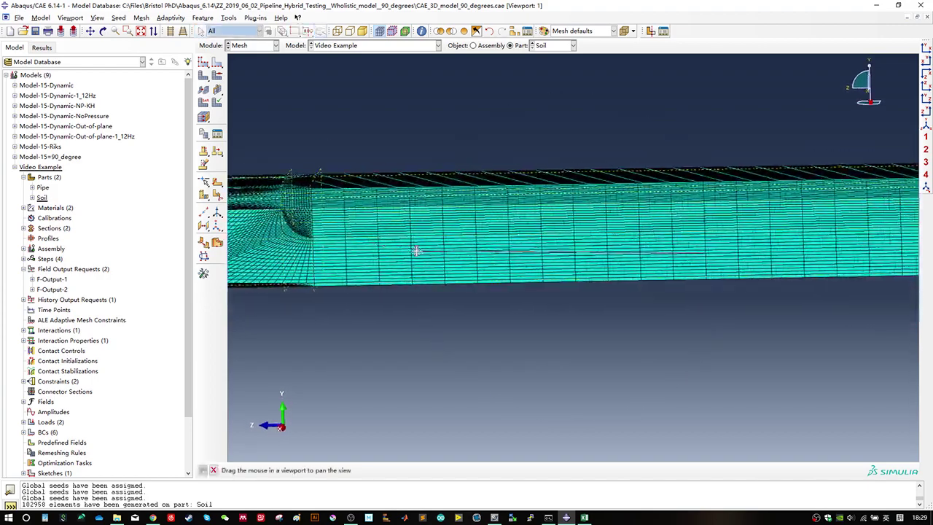
{"action": "left_click_drag", "start_coordinate": [416, 250], "coordinate": [644, 225], "text": "ctrl+alt"}
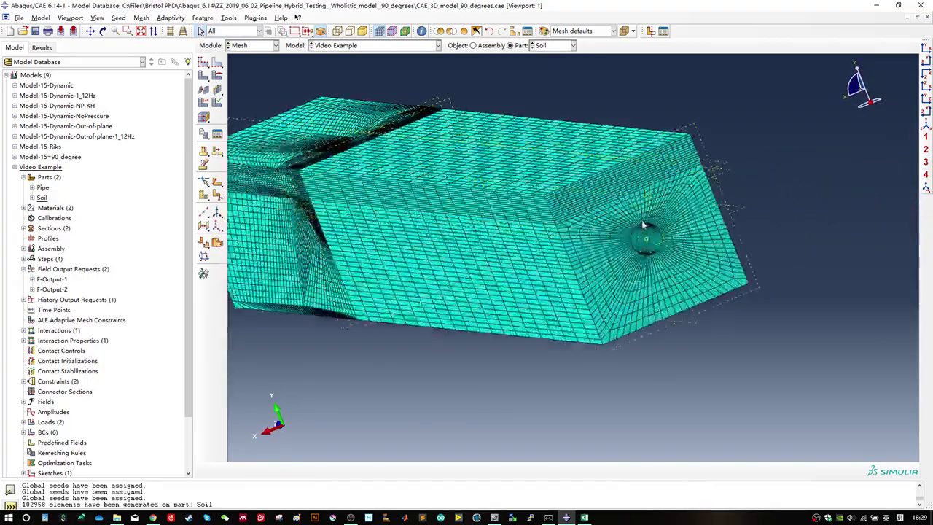
{"action": "scroll", "coordinate": [644, 225], "scroll_direction": "down", "scroll_amount": 5}
{"action": "left_click_drag", "start_coordinate": [660, 257], "coordinate": [631, 256], "text": "ctrl+alt"}
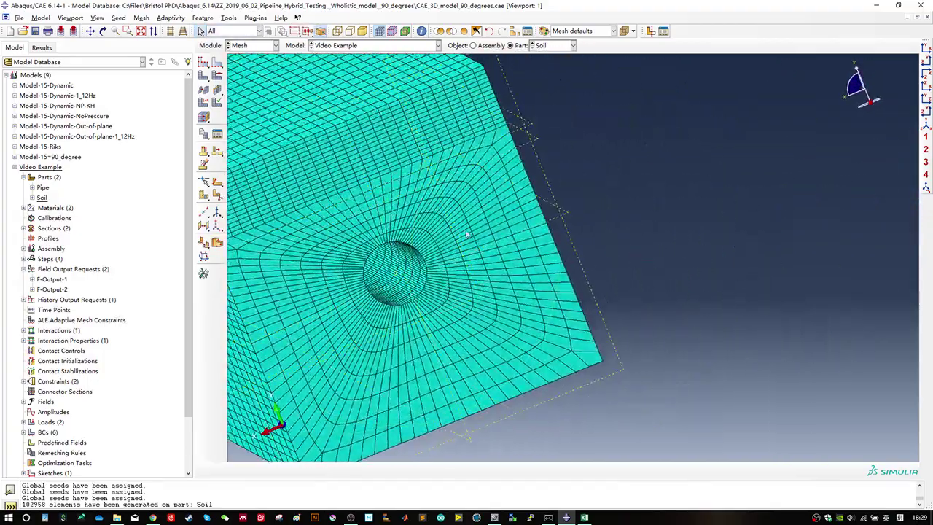
{"action": "scroll", "coordinate": [556, 244], "scroll_direction": "up", "scroll_amount": 5}
{"action": "left_click_drag", "start_coordinate": [444, 246], "coordinate": [568, 235], "text": "ctrl+alt"}
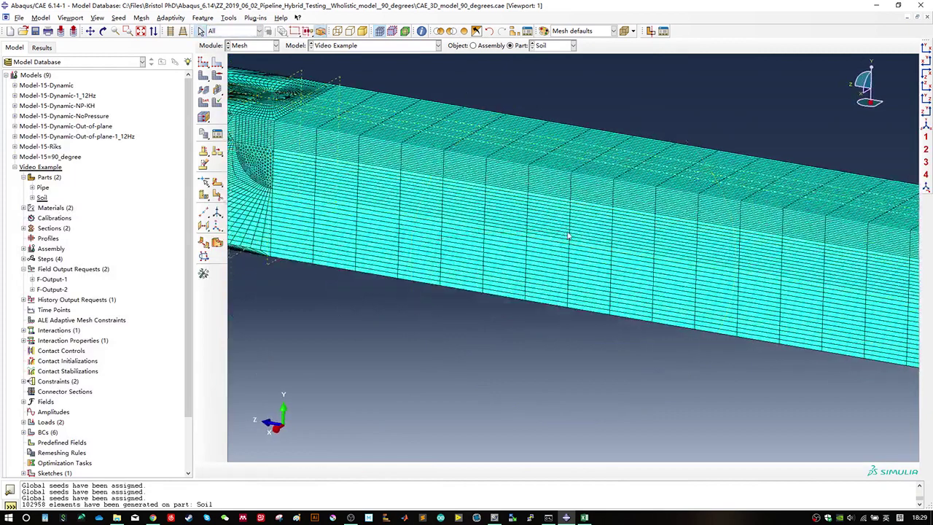
{"action": "left_click", "coordinate": [924, 124]}
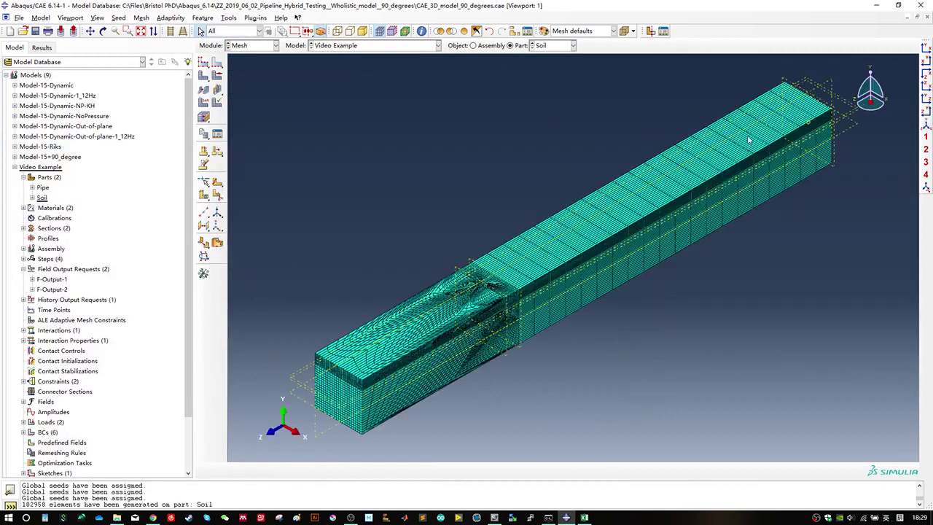
{"action": "left_click", "coordinate": [924, 111]}
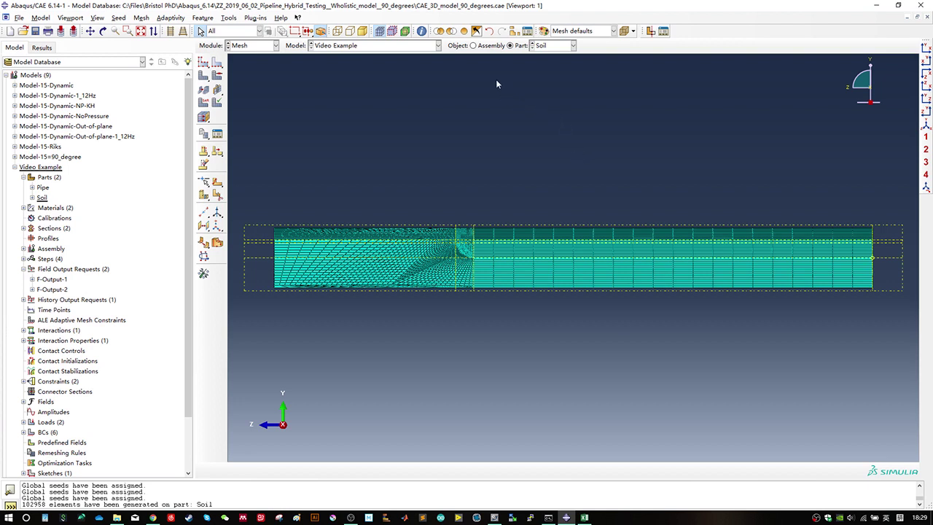
{"action": "left_click", "coordinate": [451, 31]}
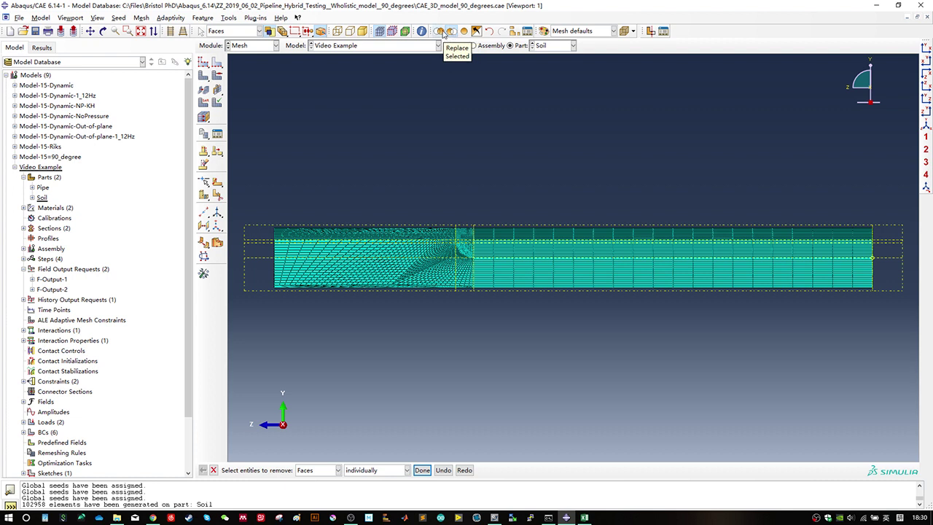
{"action": "left_click_drag", "start_coordinate": [671, 154], "coordinate": [883, 379]}
{"action": "left_click_drag", "start_coordinate": [561, 157], "coordinate": [349, 443]}
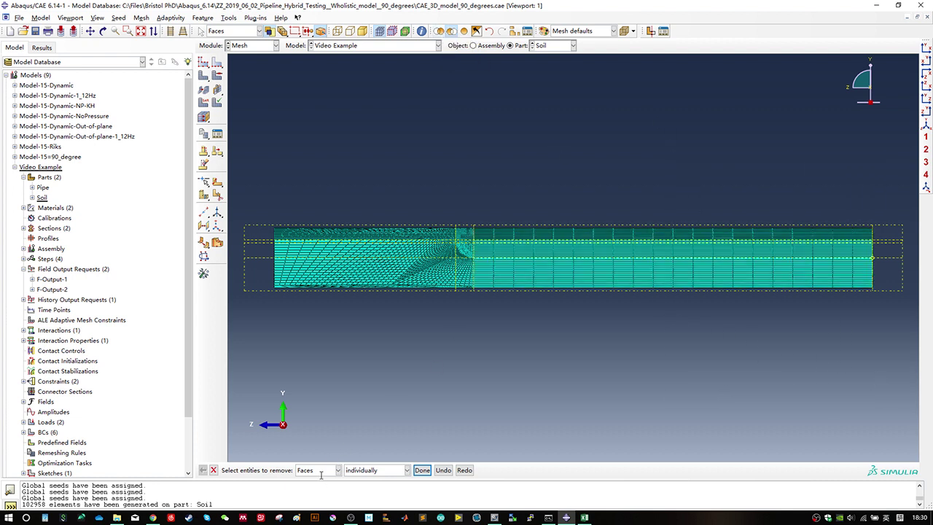
{"action": "scroll", "coordinate": [321, 472], "scroll_direction": "down", "scroll_amount": 2}
{"action": "left_click", "coordinate": [330, 472]}
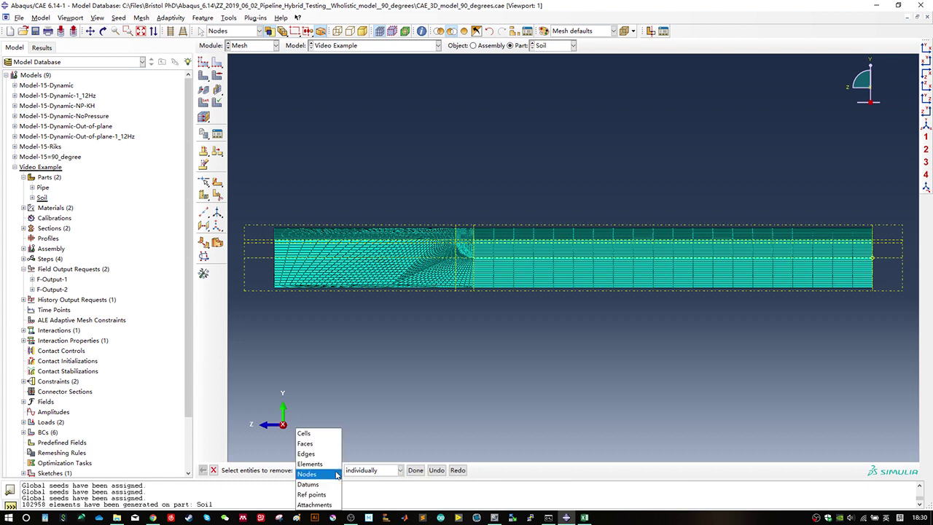
{"action": "left_click", "coordinate": [330, 472]}
{"action": "left_click", "coordinate": [330, 471]}
{"action": "left_click", "coordinate": [318, 467]}
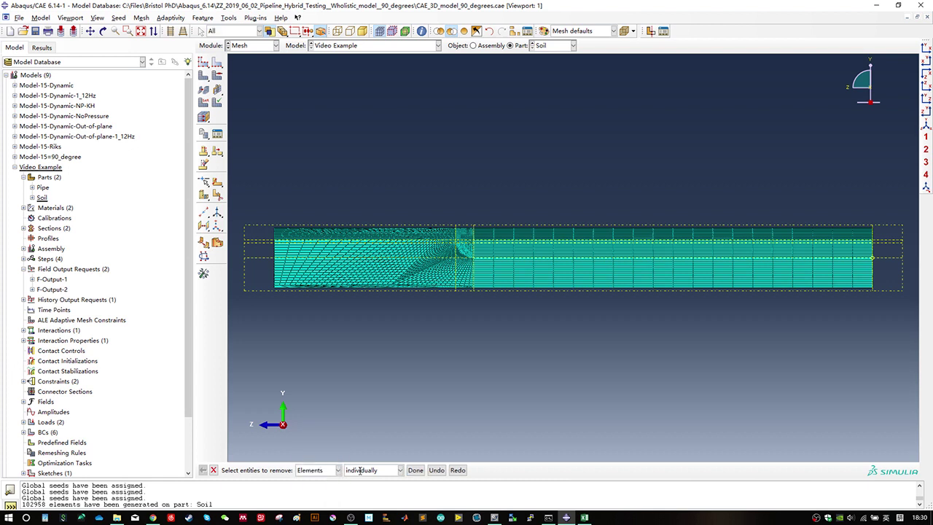
{"action": "left_click", "coordinate": [415, 469]}
Step: Hide the mesh elements in the far portion of the long straight soil section using an element-based display group removal
{"action": "left_click", "coordinate": [448, 32]}
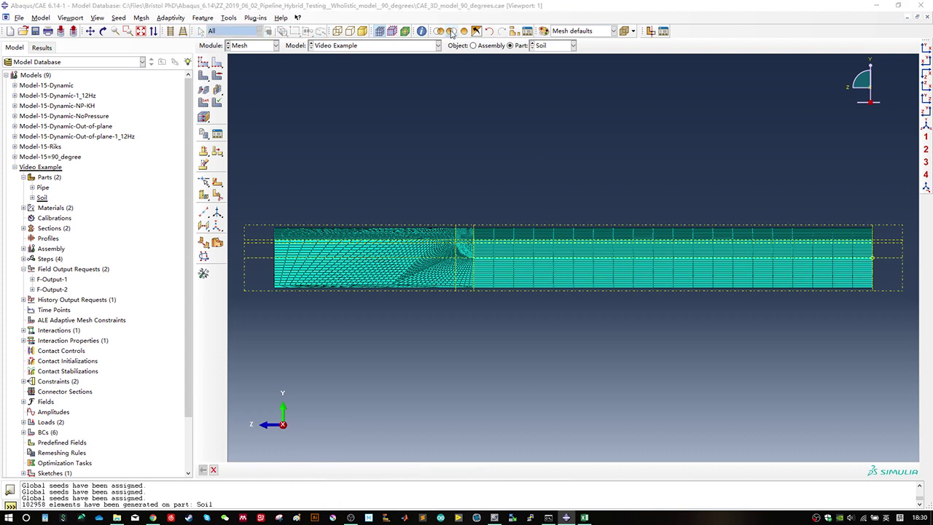
{"action": "left_click", "coordinate": [337, 469]}
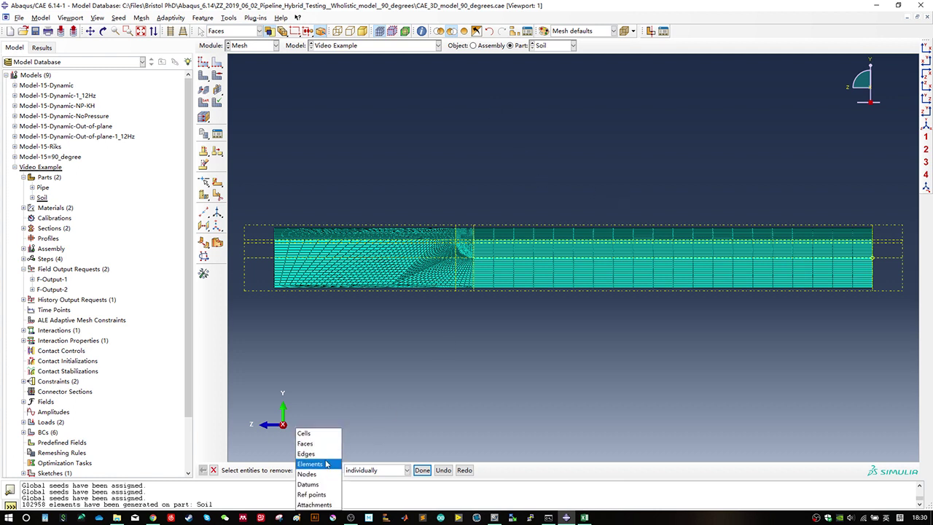
{"action": "left_click", "coordinate": [321, 465]}
{"action": "left_click_drag", "start_coordinate": [633, 148], "coordinate": [875, 353]}
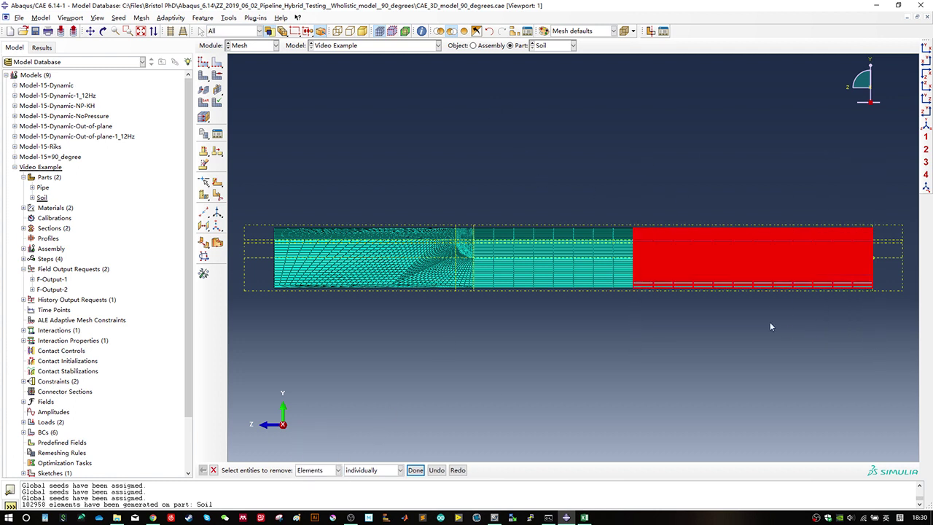
{"action": "middle_click", "coordinate": [723, 306]}
Step: Examine the mesh around the pipe hole on the exposed cross-section, and restore the display of the whole part
{"action": "left_click_drag", "start_coordinate": [655, 271], "coordinate": [596, 260], "text": "ctrl+alt"}
{"action": "scroll", "coordinate": [596, 261], "scroll_direction": "up", "scroll_amount": 3}
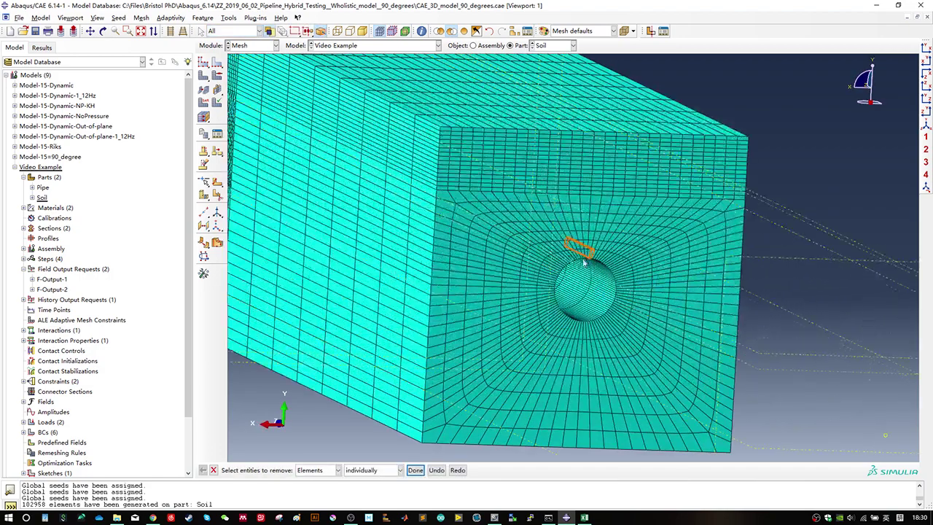
{"action": "scroll", "coordinate": [661, 333], "scroll_direction": "down", "scroll_amount": 1}
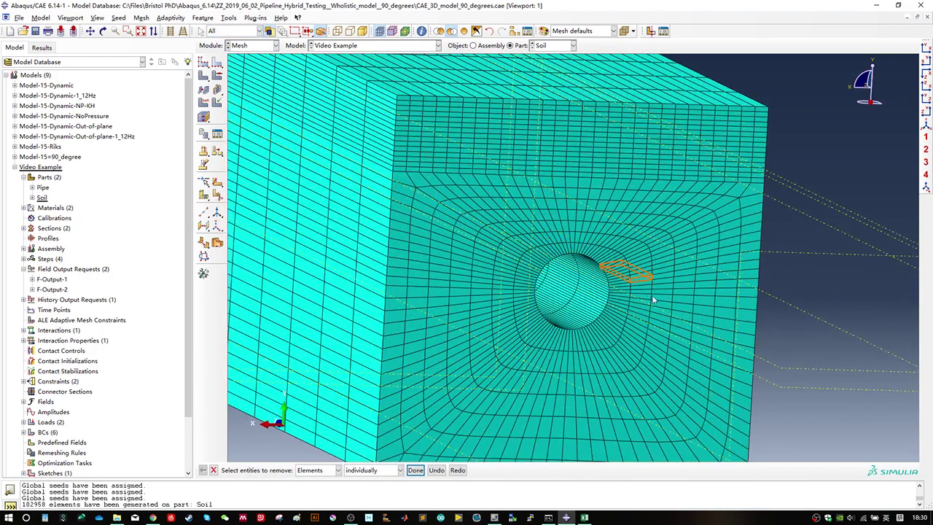
{"action": "scroll", "coordinate": [659, 331], "scroll_direction": "down", "scroll_amount": 2}
{"action": "left_click_drag", "start_coordinate": [669, 338], "coordinate": [568, 273], "text": "ctrl+alt"}
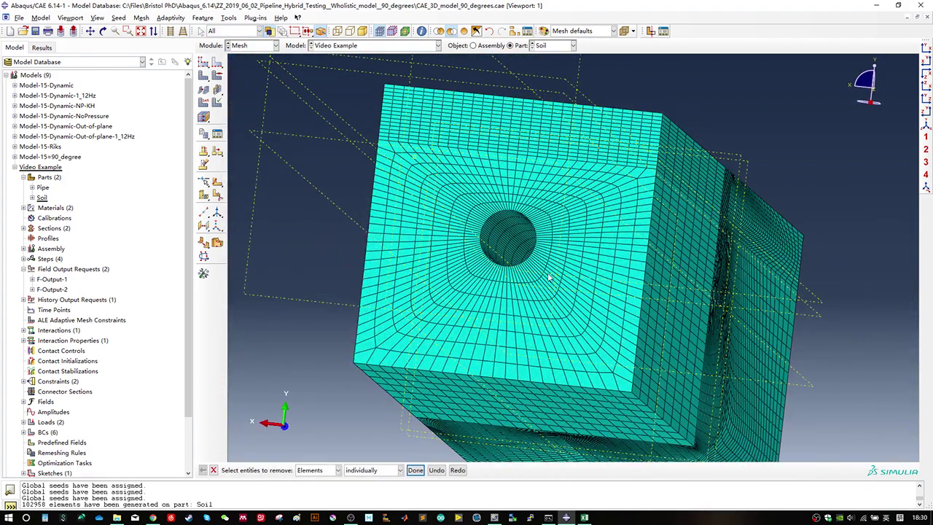
{"action": "left_click_drag", "start_coordinate": [493, 207], "coordinate": [603, 88], "text": "ctrl+alt"}
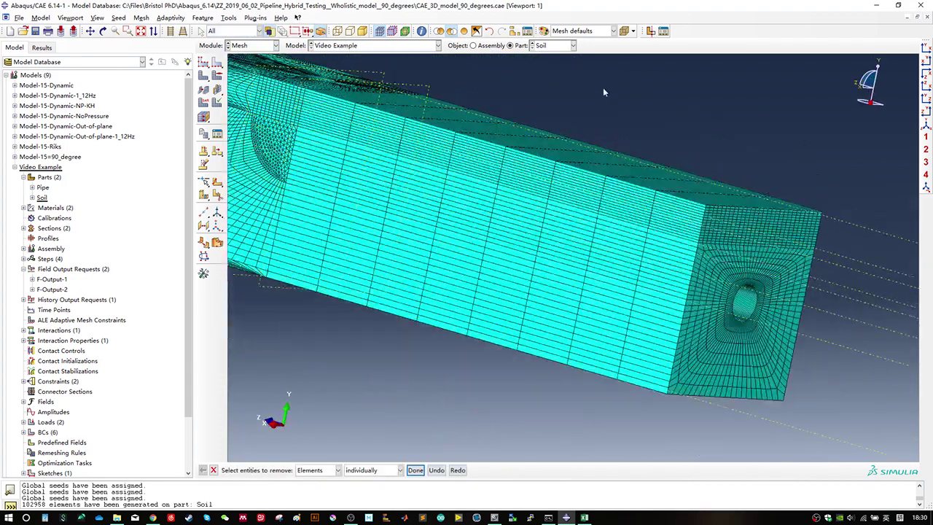
{"action": "left_click", "coordinate": [464, 32]}
Step: Delete the mesh of the Soil part
{"action": "scroll", "coordinate": [466, 244], "scroll_direction": "down", "scroll_amount": 2}
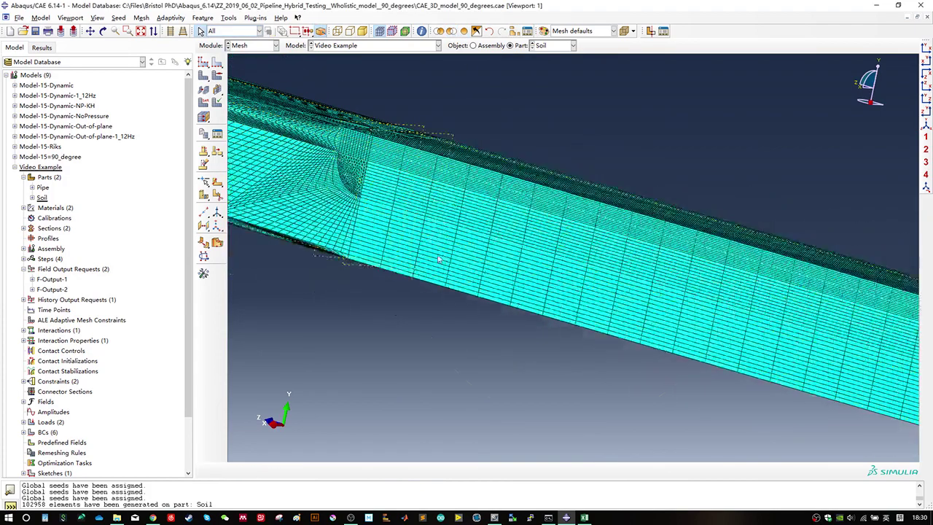
{"action": "left_click_drag", "start_coordinate": [439, 260], "coordinate": [869, 169], "text": "ctrl+alt"}
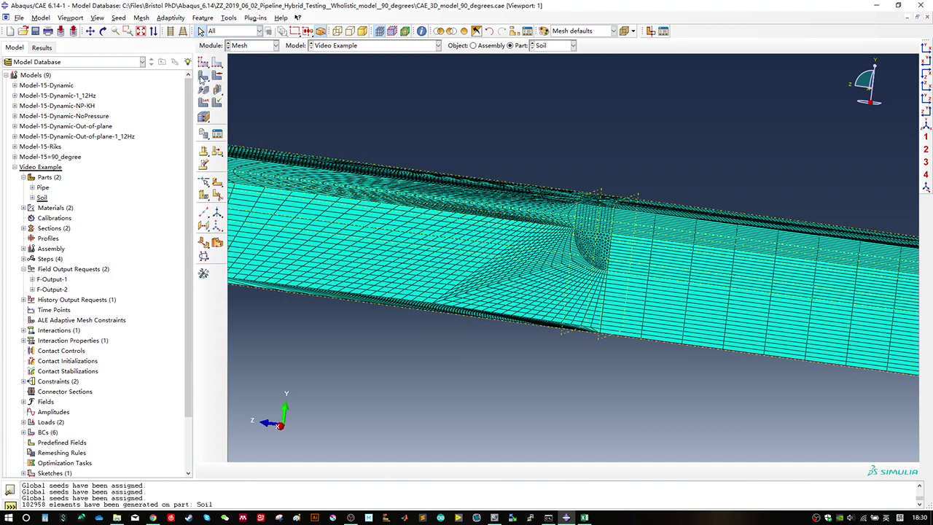
{"action": "left_click_drag", "start_coordinate": [203, 78], "coordinate": [248, 81]}
{"action": "middle_click", "coordinate": [374, 272]}
{"action": "scroll", "coordinate": [663, 289], "scroll_direction": "up", "scroll_amount": 3}
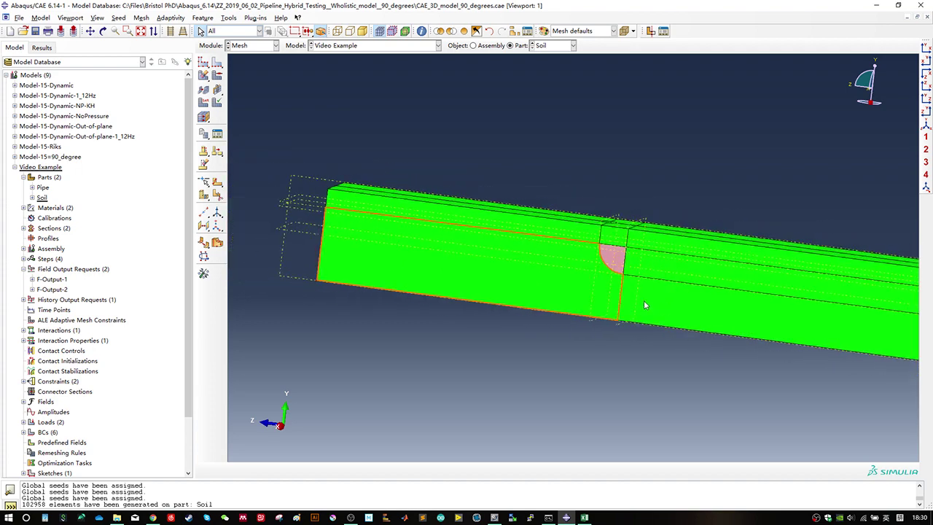
Step: Create a datum plane offset 1.5 in the +Z direction from the vertical datum plane at the outer edge of the bend
{"action": "mouse_move", "coordinate": [644, 305]}
{"action": "left_mouse_down", "text": "ctrl+alt"}
{"action": "mouse_move", "coordinate": [628, 312]}
{"action": "mouse_move", "coordinate": [685, 387]}
{"action": "mouse_move", "coordinate": [631, 317]}
{"action": "left_mouse_up", "text": "ctrl+alt"}
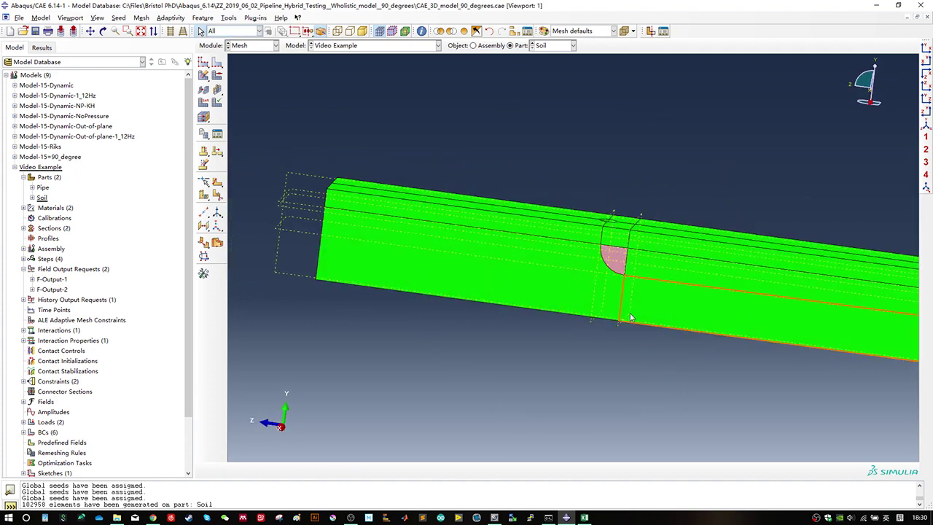
{"action": "left_click", "coordinate": [610, 237]}
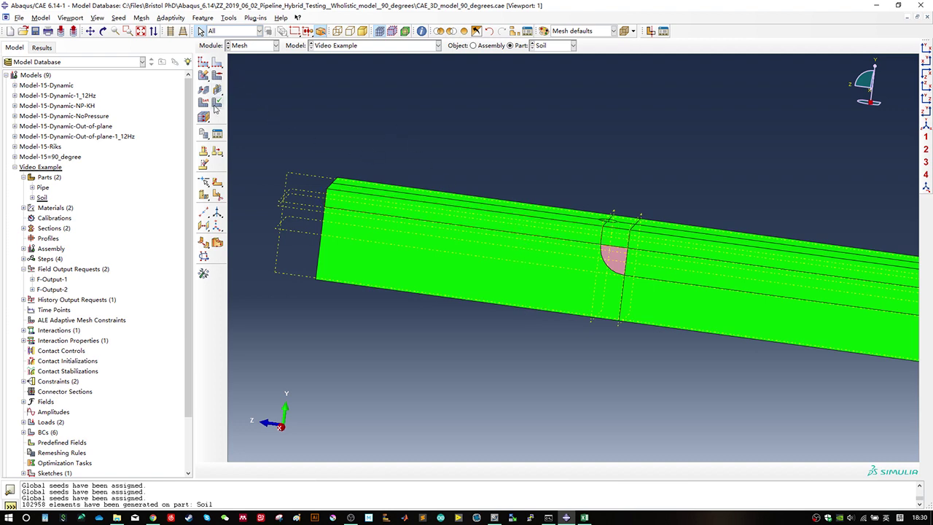
{"action": "left_click", "coordinate": [204, 227]}
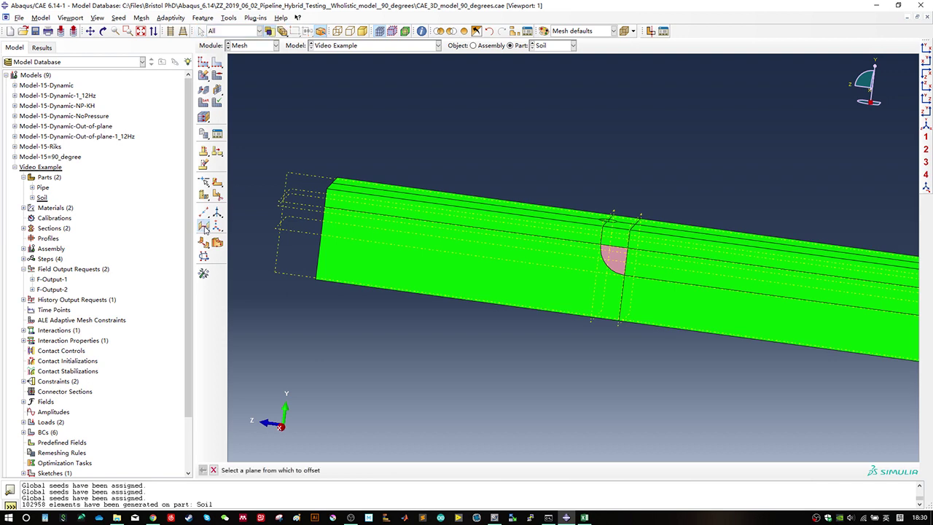
{"action": "left_click", "coordinate": [601, 243]}
{"action": "left_click_drag", "start_coordinate": [467, 272], "coordinate": [481, 303], "text": "ctrl+alt"}
{"action": "left_click", "coordinate": [352, 470]}
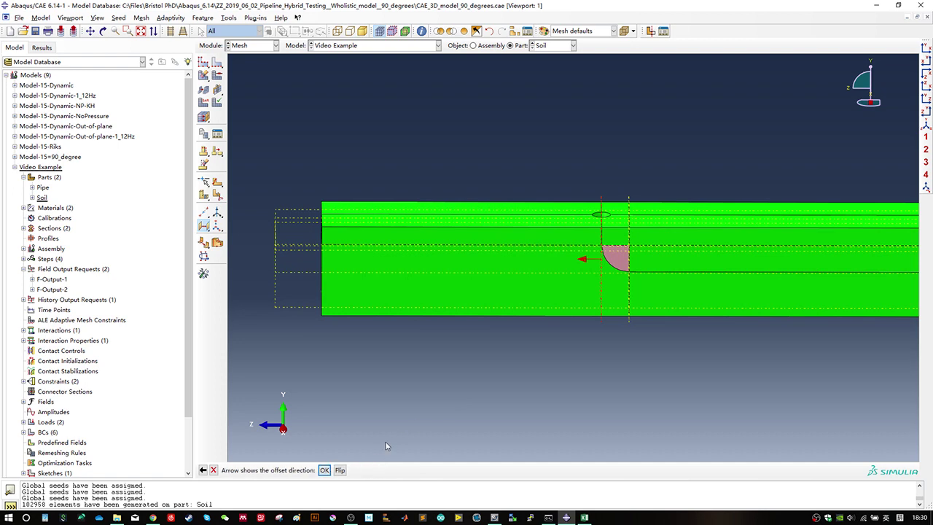
{"action": "left_click", "coordinate": [324, 470]}
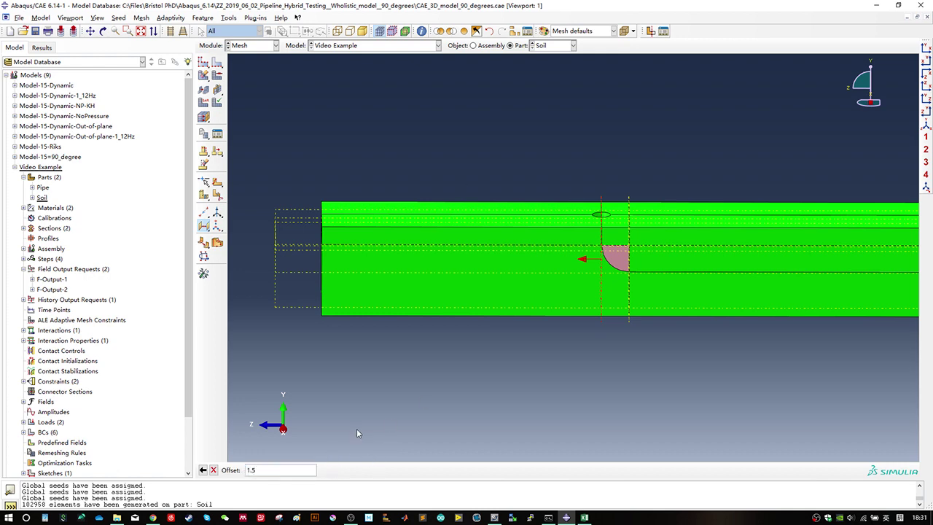
{"action": "key", "text": "Return"}
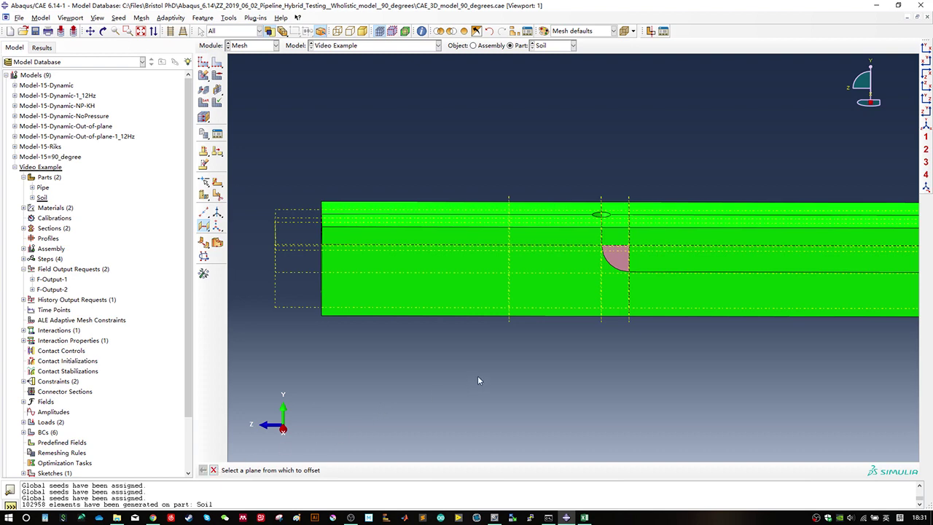
{"action": "left_click_drag", "start_coordinate": [664, 298], "coordinate": [652, 279], "text": "ctrl+alt"}
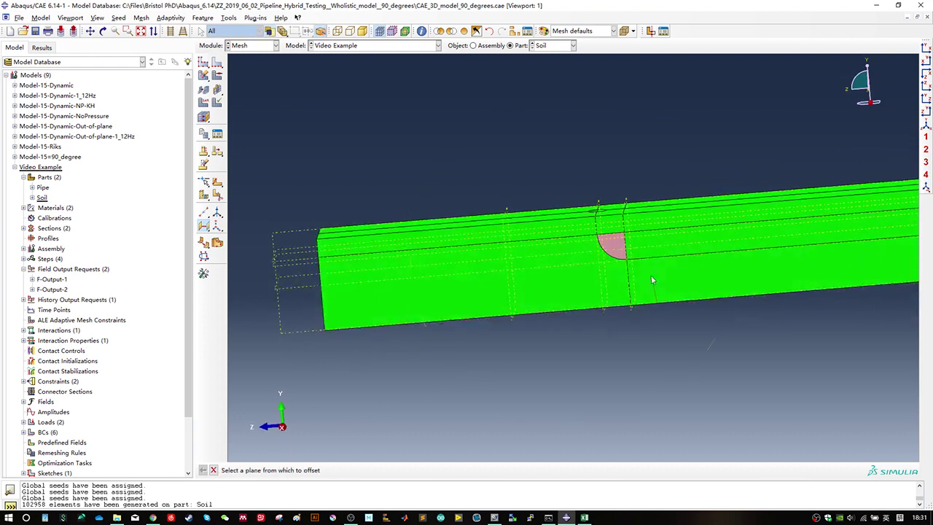
{"action": "key", "text": "Escape"}
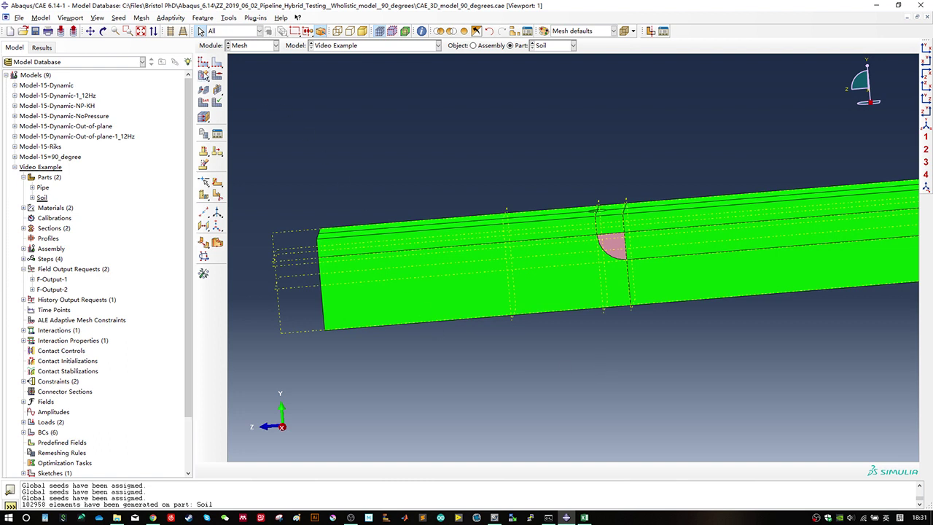
Step: Partition the soil cell at the bend end with the new datum plane, using a datum-plane cell partition
{"action": "left_click", "coordinate": [218, 196]}
{"action": "left_click", "coordinate": [91, 126]}
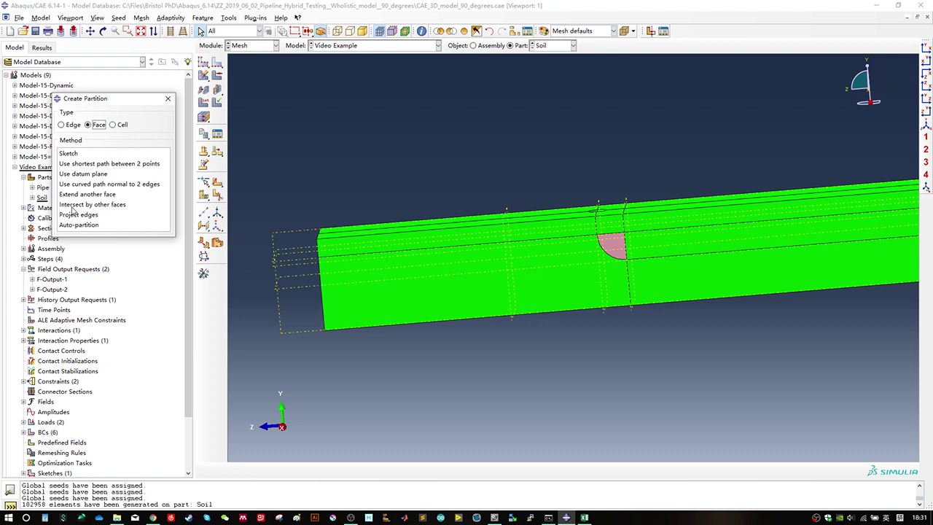
{"action": "left_click", "coordinate": [122, 124]}
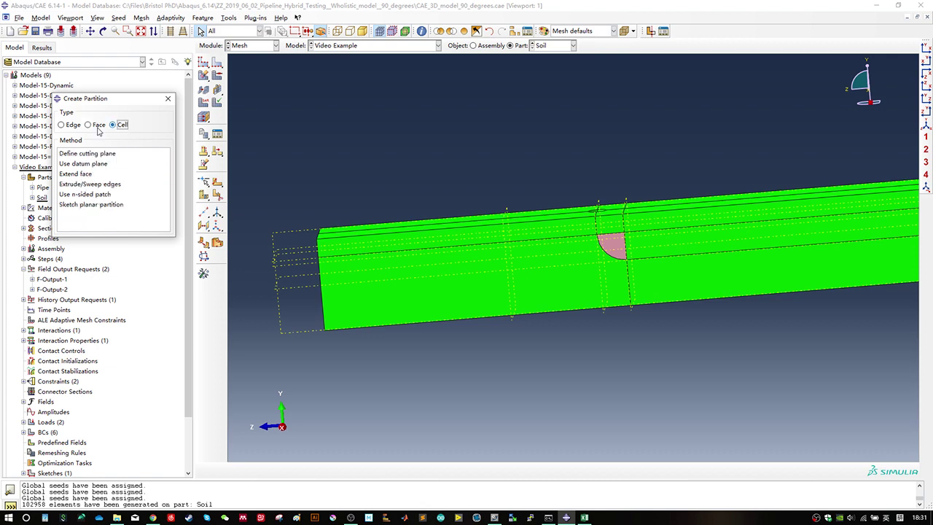
{"action": "left_click", "coordinate": [91, 164]}
{"action": "left_click_drag", "start_coordinate": [368, 150], "coordinate": [475, 376]}
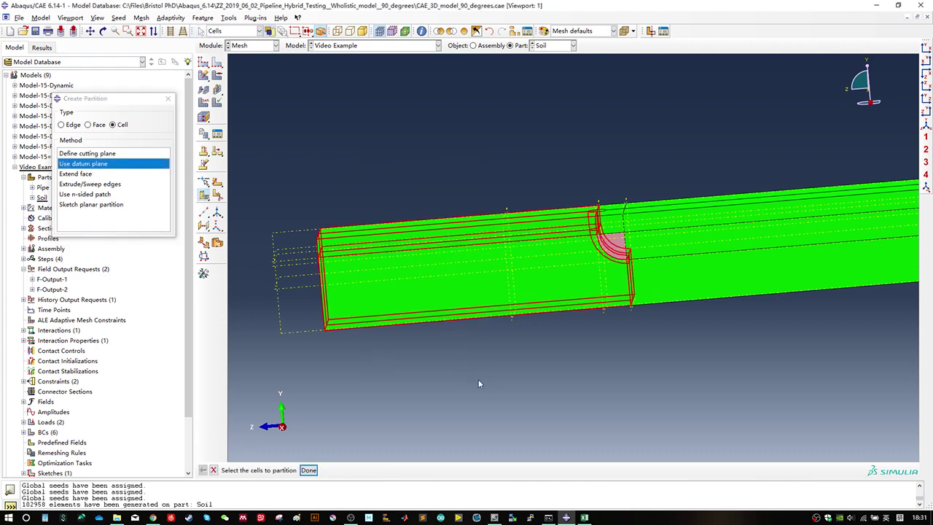
{"action": "middle_click", "coordinate": [425, 275]}
{"action": "left_click", "coordinate": [508, 287]}
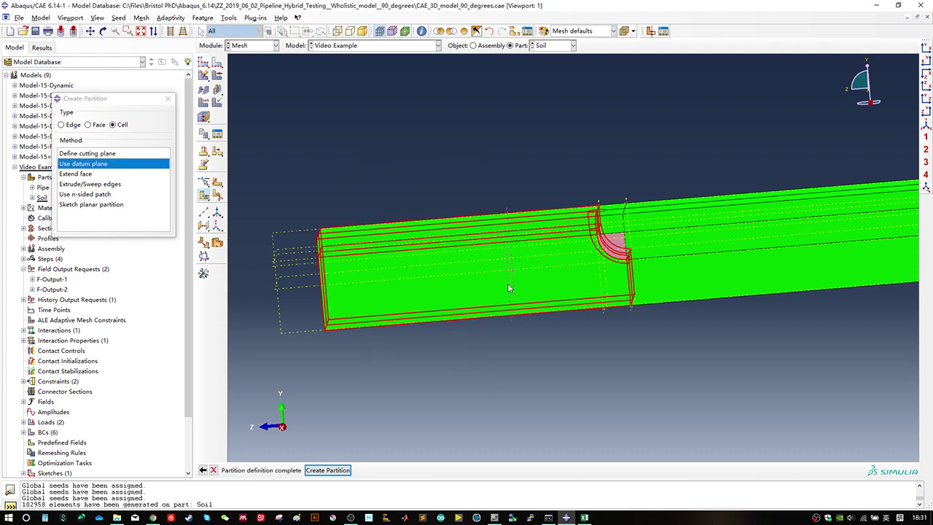
{"action": "left_click", "coordinate": [327, 470]}
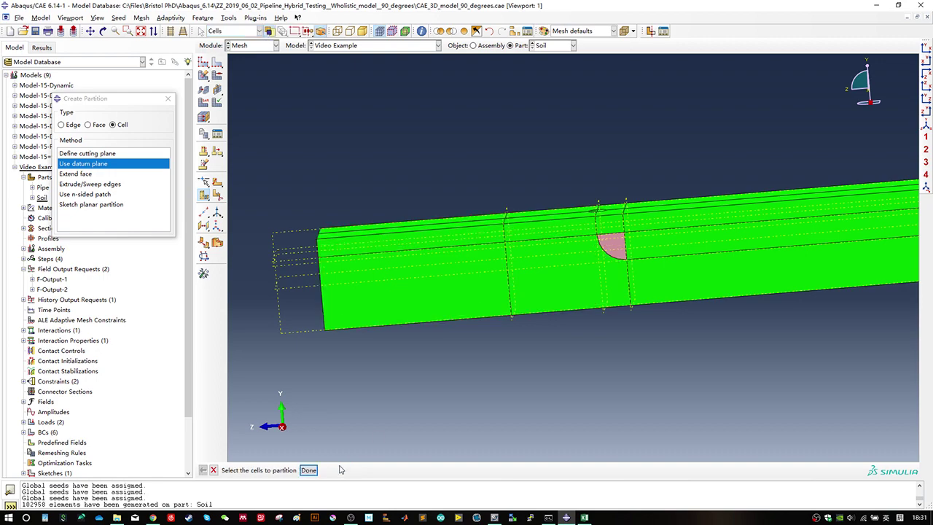
{"action": "left_click_drag", "start_coordinate": [692, 268], "coordinate": [463, 289], "text": "ctrl+alt"}
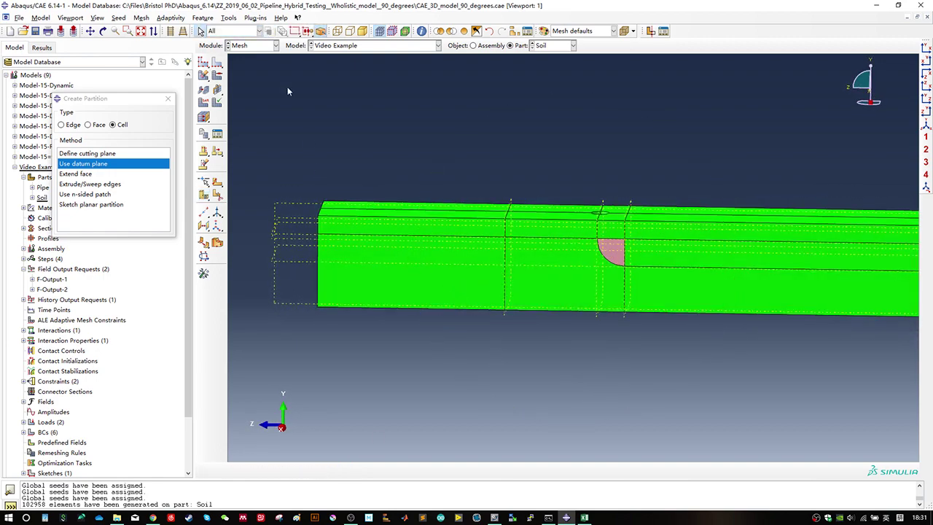
{"action": "left_click", "coordinate": [172, 97]}
{"action": "left_click", "coordinate": [217, 62]}
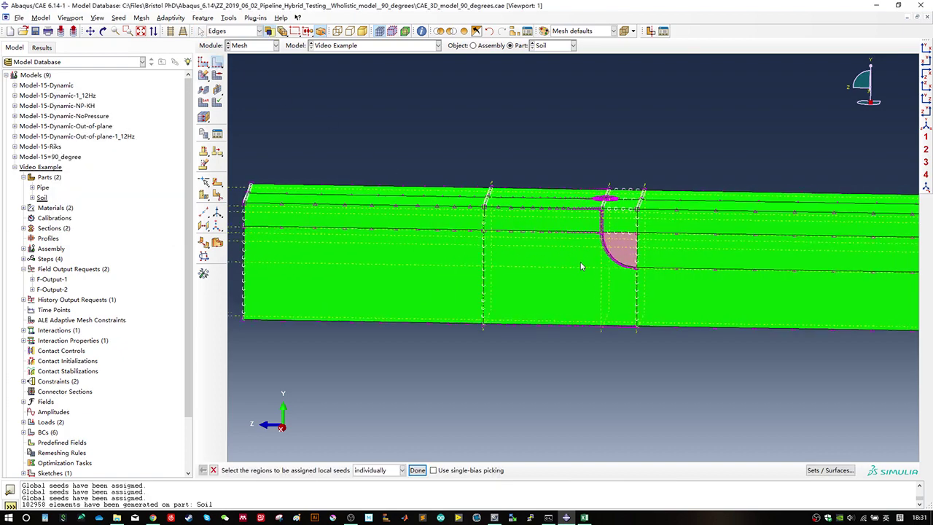
{"action": "left_click_drag", "start_coordinate": [580, 262], "coordinate": [601, 270], "text": "ctrl+alt"}
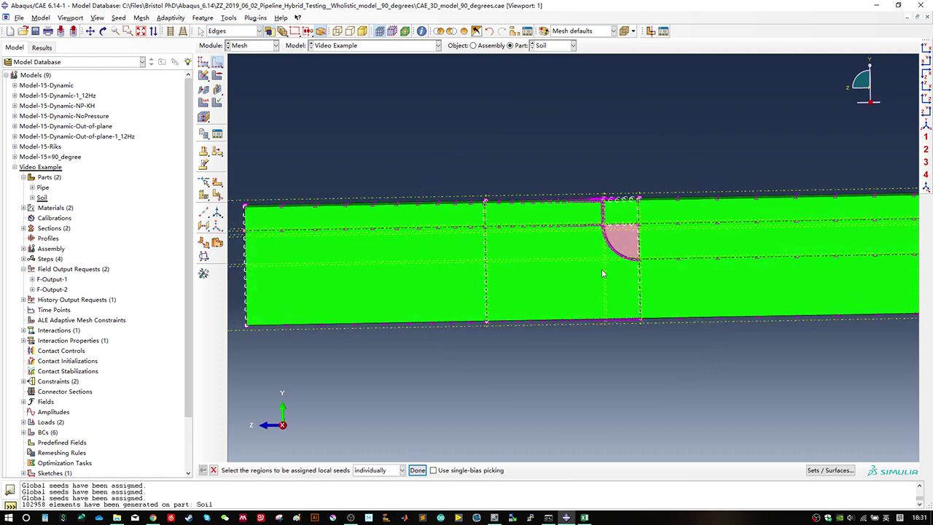
{"action": "scroll", "coordinate": [591, 262], "scroll_direction": "down", "scroll_amount": 2}
{"action": "left_click", "coordinate": [471, 284]}
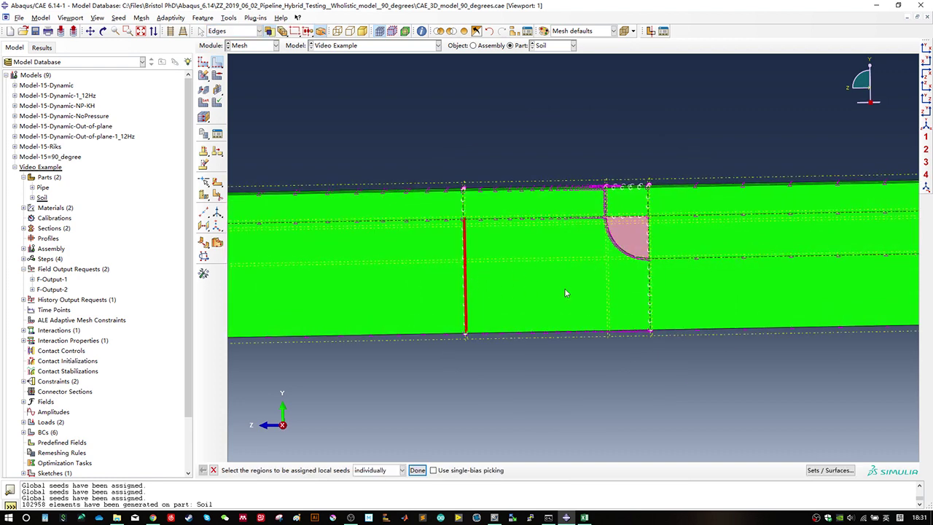
{"action": "key", "text": "Escape"}
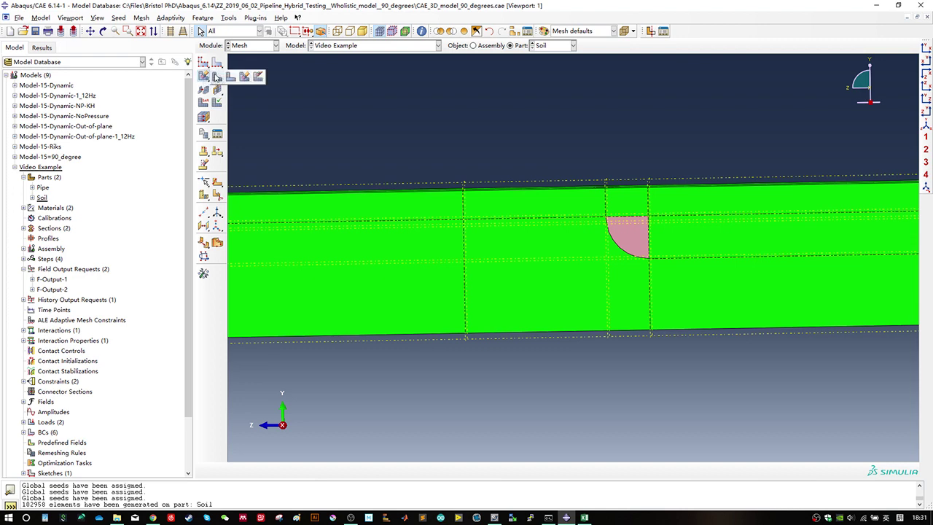
Step: Mesh the Soil part with the new partition in place
{"action": "left_click", "coordinate": [217, 75]}
{"action": "left_click", "coordinate": [510, 343]}
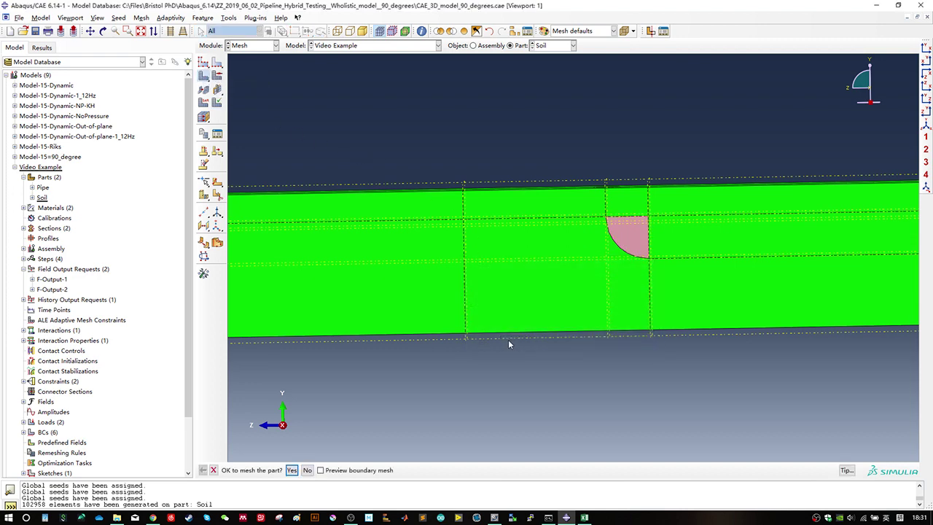
{"action": "left_click", "coordinate": [291, 470]}
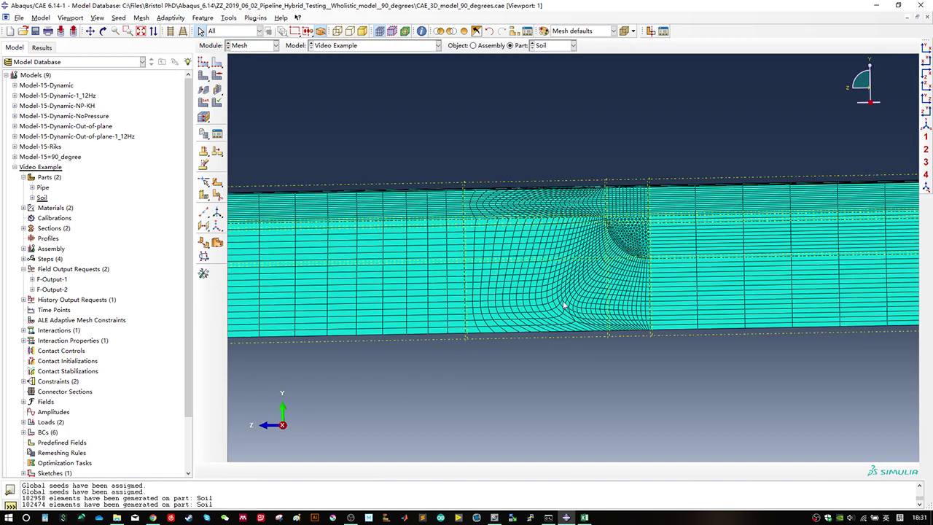
{"action": "left_click_drag", "start_coordinate": [613, 297], "coordinate": [561, 283], "text": "ctrl+alt"}
Step: Delete the mesh generated on the partitioned Soil part
{"action": "left_click", "coordinate": [205, 79]}
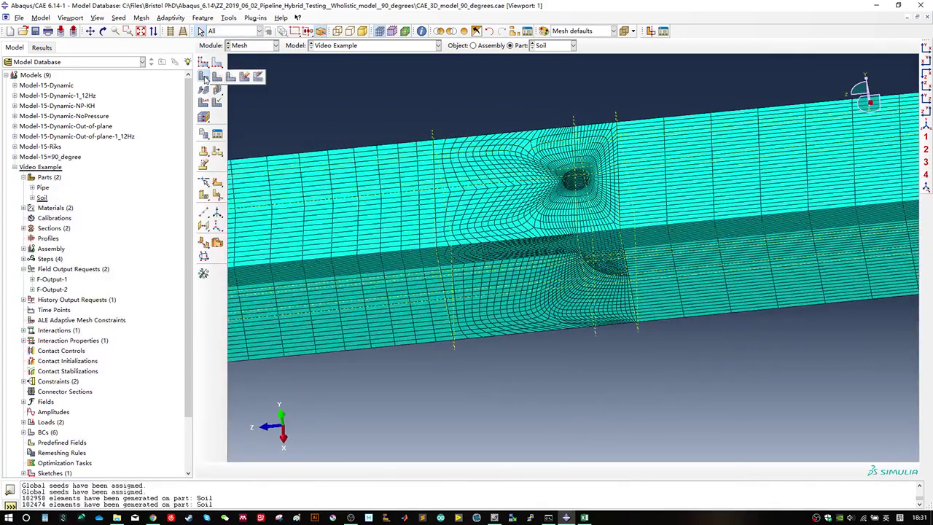
{"action": "left_click", "coordinate": [248, 77]}
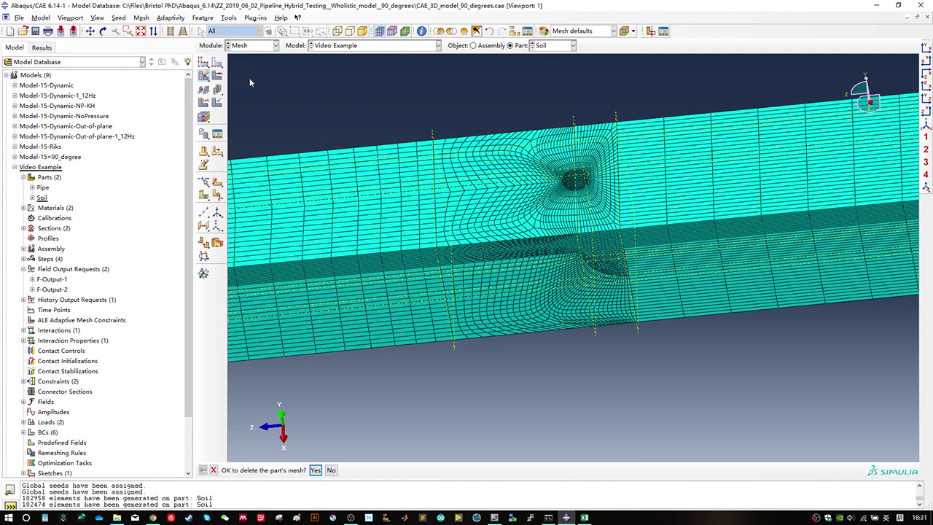
{"action": "middle_click", "coordinate": [388, 135]}
Step: Try to assign the Sweep meshing technique to the end soil cell and the bend cell together
{"action": "scroll", "coordinate": [464, 175], "scroll_direction": "down", "scroll_amount": 4}
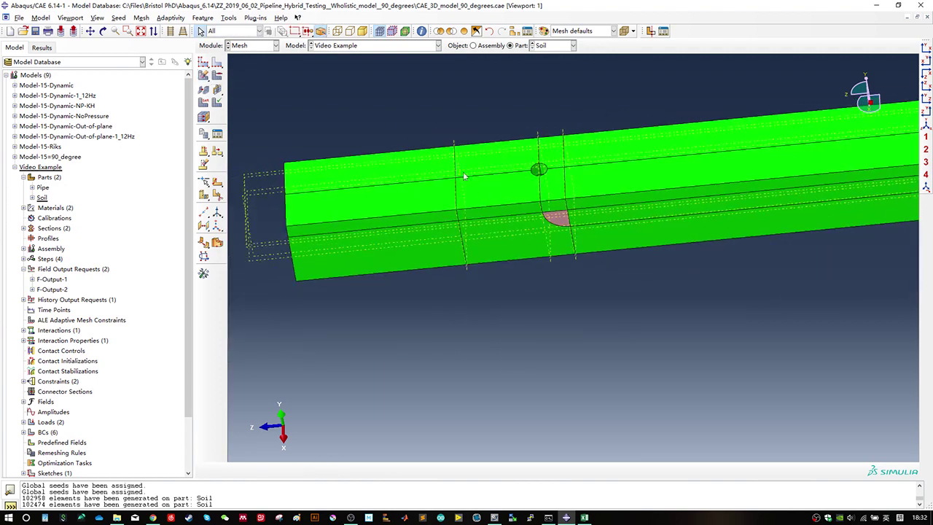
{"action": "left_click", "coordinate": [217, 79]}
{"action": "left_click_drag", "start_coordinate": [327, 99], "coordinate": [495, 289]}
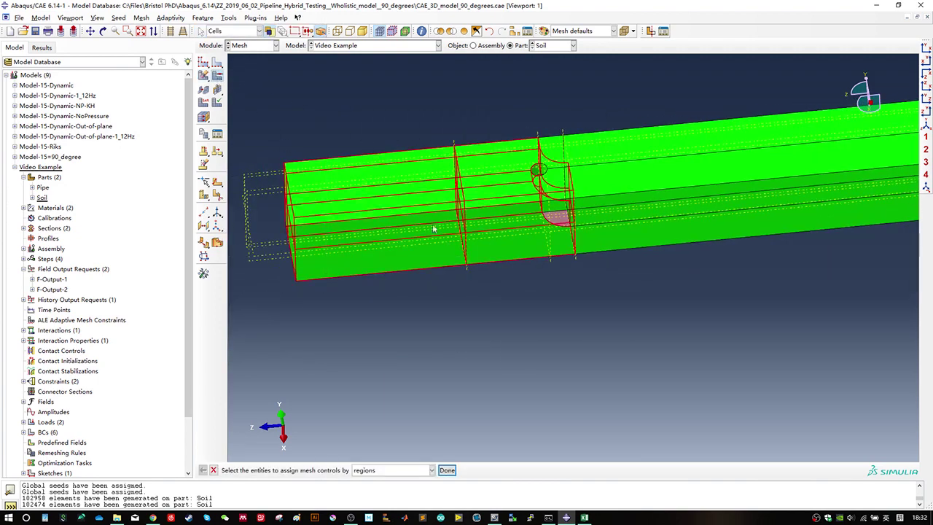
{"action": "middle_click", "coordinate": [434, 229]}
{"action": "left_click", "coordinate": [29, 248]}
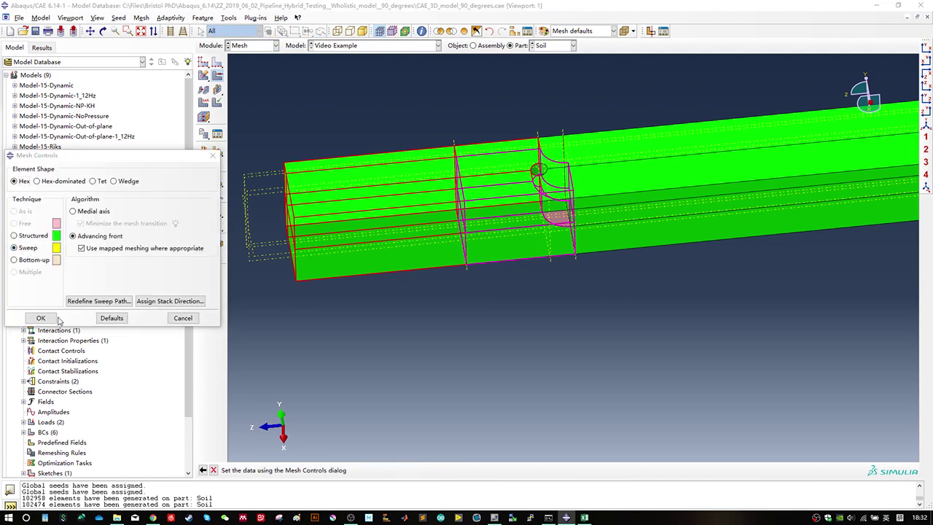
{"action": "left_click", "coordinate": [40, 318]}
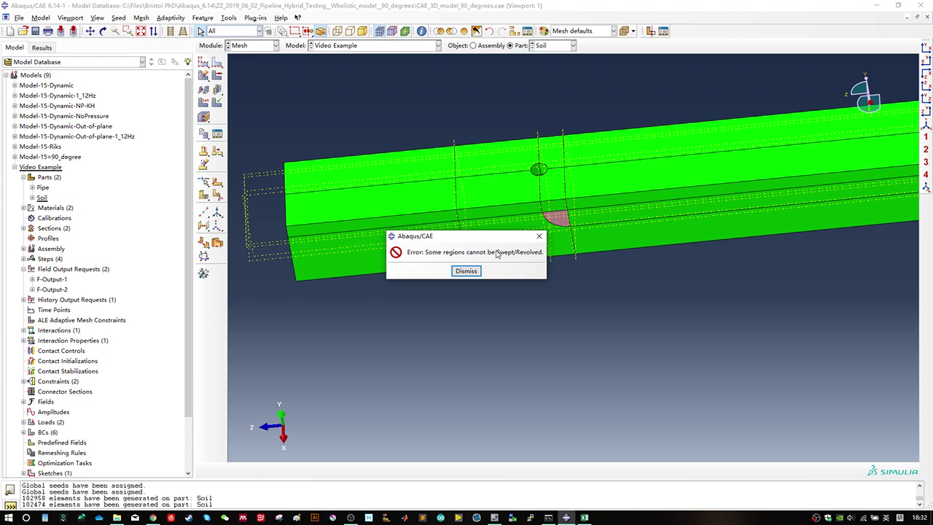
{"action": "left_click", "coordinate": [474, 274]}
Step: Assign hexahedral Sweep meshing with the Advancing front algorithm to the end soil cell beyond the new partition only
{"action": "left_click_drag", "start_coordinate": [535, 257], "coordinate": [721, 227], "text": "ctrl+alt"}
{"action": "left_click_drag", "start_coordinate": [541, 257], "coordinate": [445, 209], "text": "ctrl+alt"}
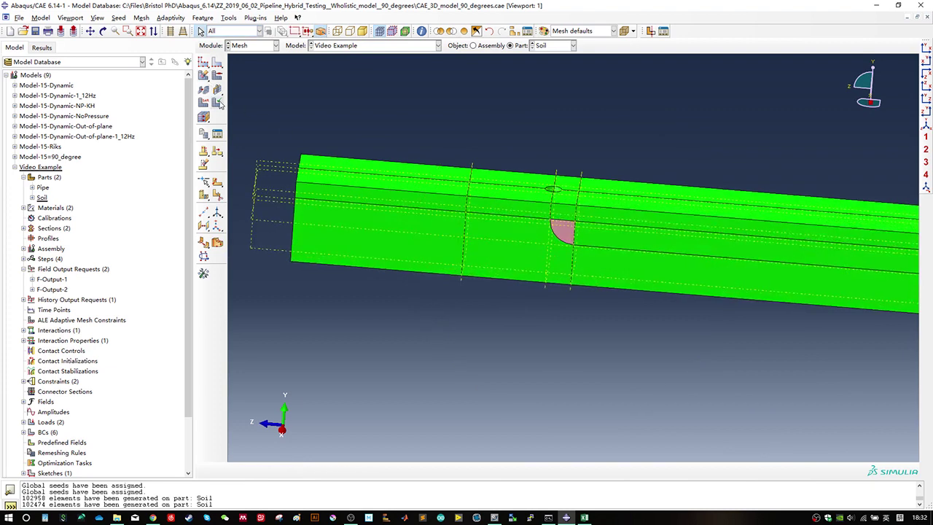
{"action": "left_click", "coordinate": [216, 76]}
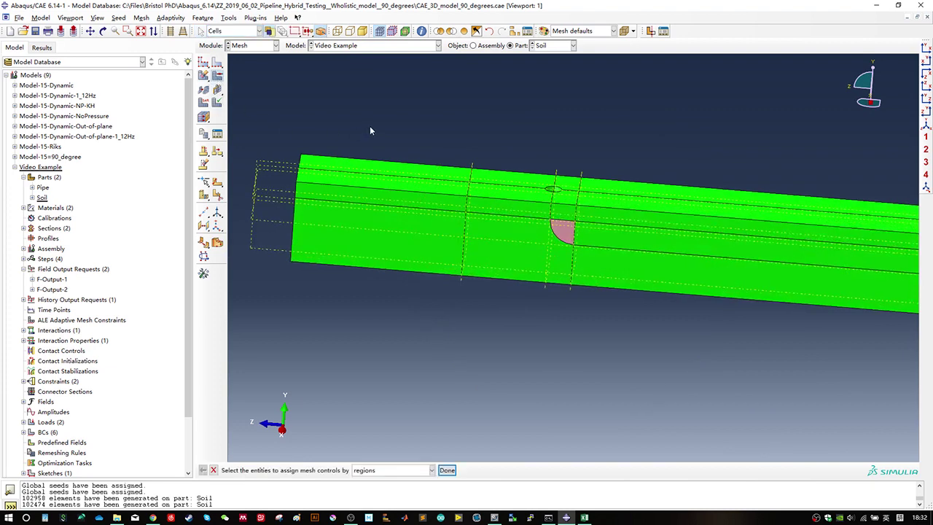
{"action": "left_click", "coordinate": [376, 219]}
{"action": "middle_click", "coordinate": [381, 322]}
{"action": "left_click", "coordinate": [27, 249]}
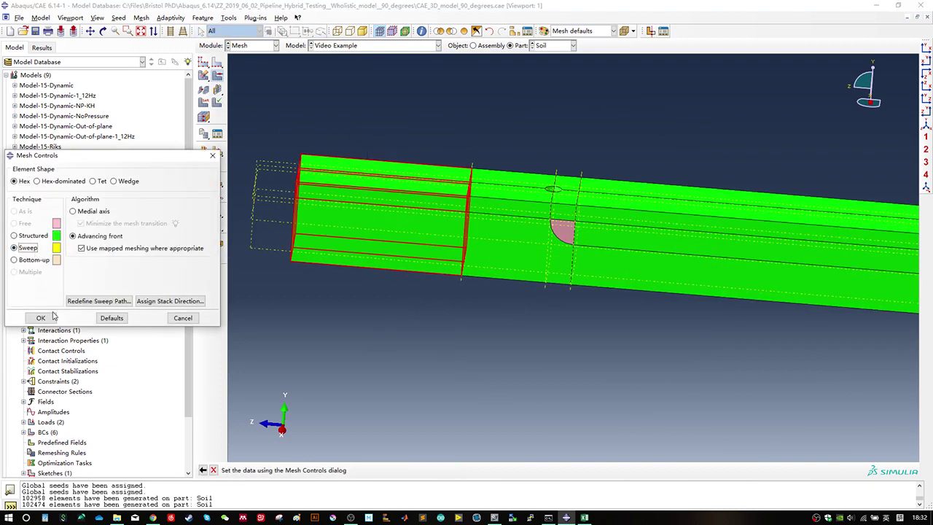
{"action": "left_click", "coordinate": [52, 317]}
{"action": "middle_click", "coordinate": [423, 309]}
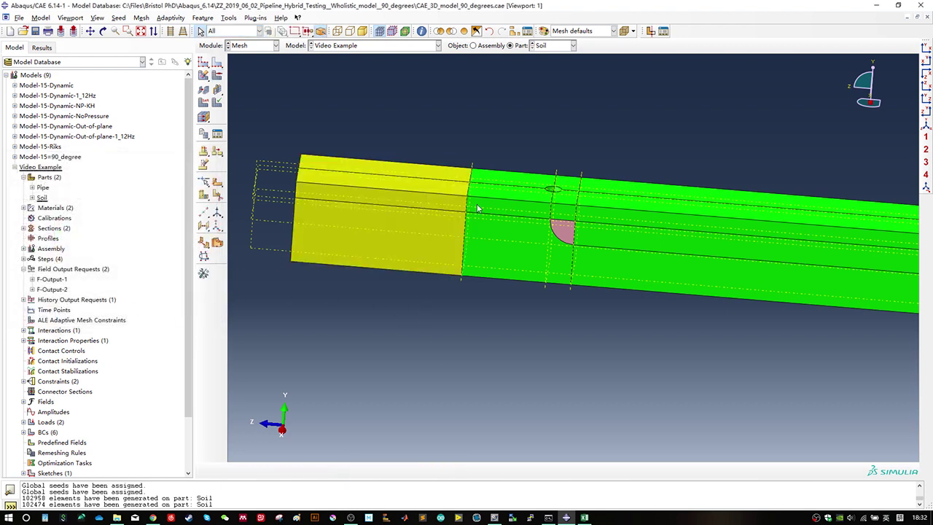
Step: Display the Soil part in wireframe to expose its internal edges near the bend
{"action": "left_click_drag", "start_coordinate": [476, 204], "coordinate": [476, 210], "text": "ctrl+alt"}
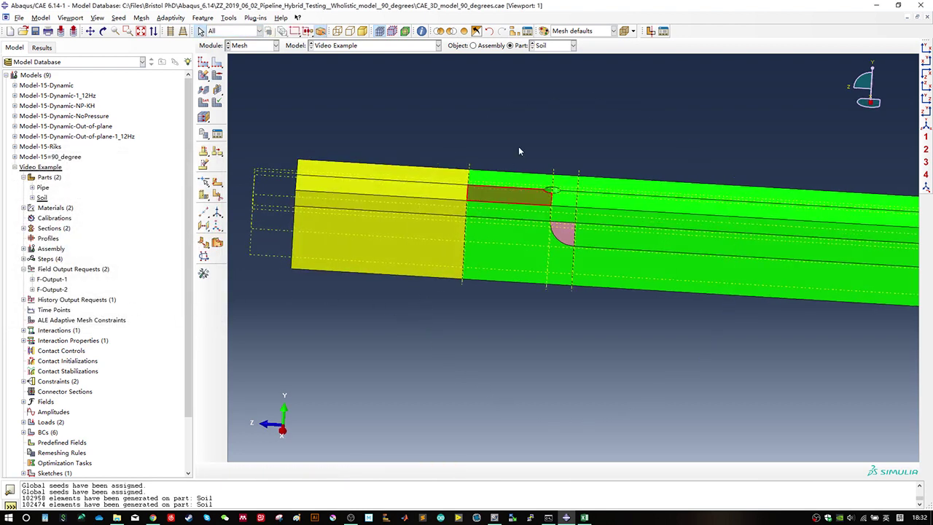
{"action": "left_click_drag", "start_coordinate": [525, 202], "coordinate": [526, 203], "text": "ctrl+alt"}
{"action": "left_click", "coordinate": [204, 62]}
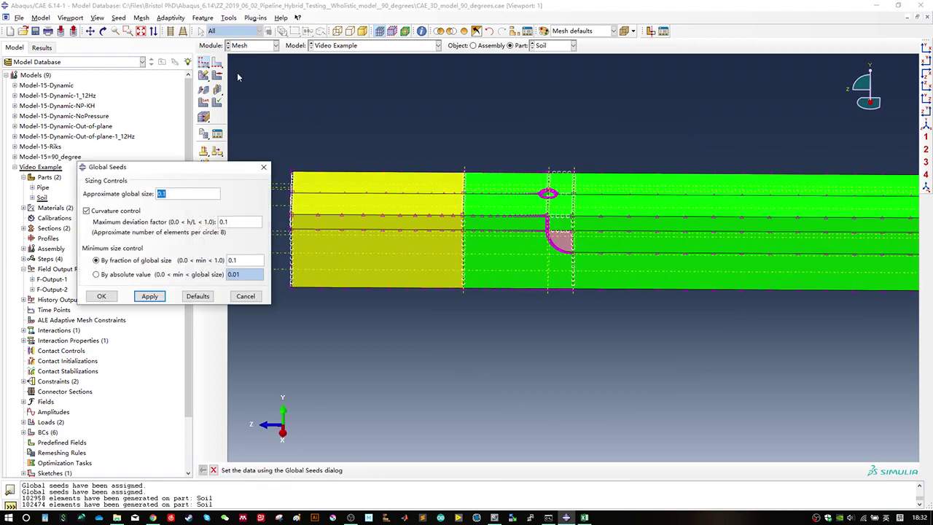
{"action": "key", "text": "Escape"}
{"action": "left_click", "coordinate": [337, 31]}
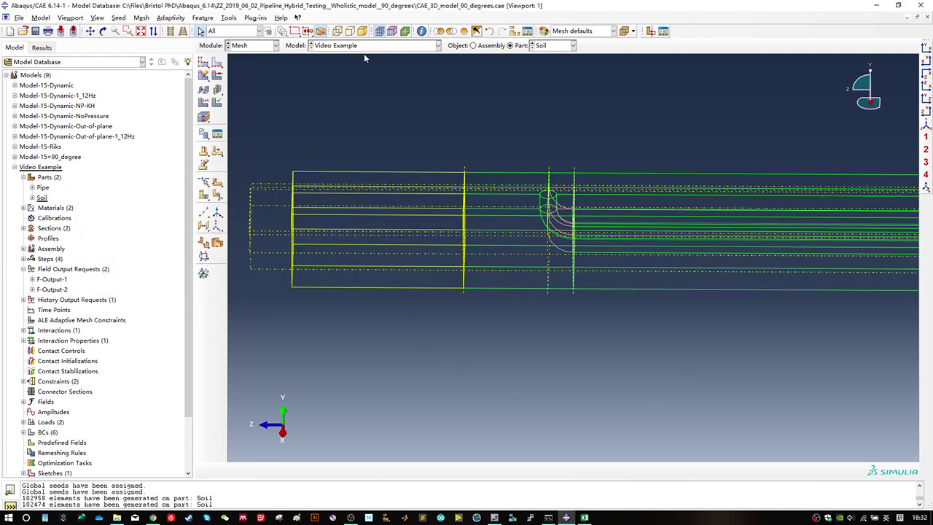
{"action": "left_click_drag", "start_coordinate": [527, 231], "coordinate": [501, 203], "text": "ctrl+alt"}
{"action": "scroll", "coordinate": [501, 207], "scroll_direction": "down", "scroll_amount": 3}
Step: Seed the four lengthwise soil edges between the new partition and the bend by number of elements with single bias
{"action": "left_click", "coordinate": [217, 64]}
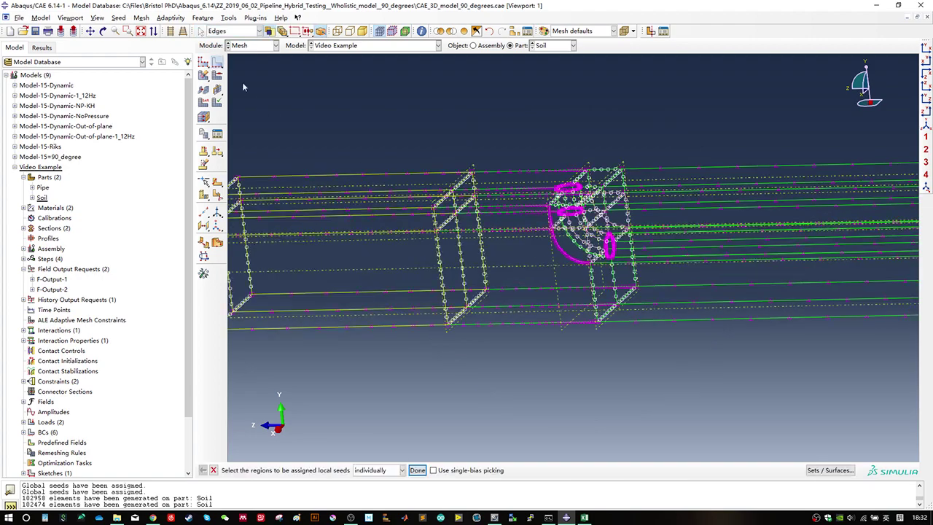
{"action": "scroll", "coordinate": [450, 227], "scroll_direction": "down", "scroll_amount": 3}
{"action": "left_click_drag", "start_coordinate": [542, 247], "coordinate": [596, 230], "text": "ctrl+alt"}
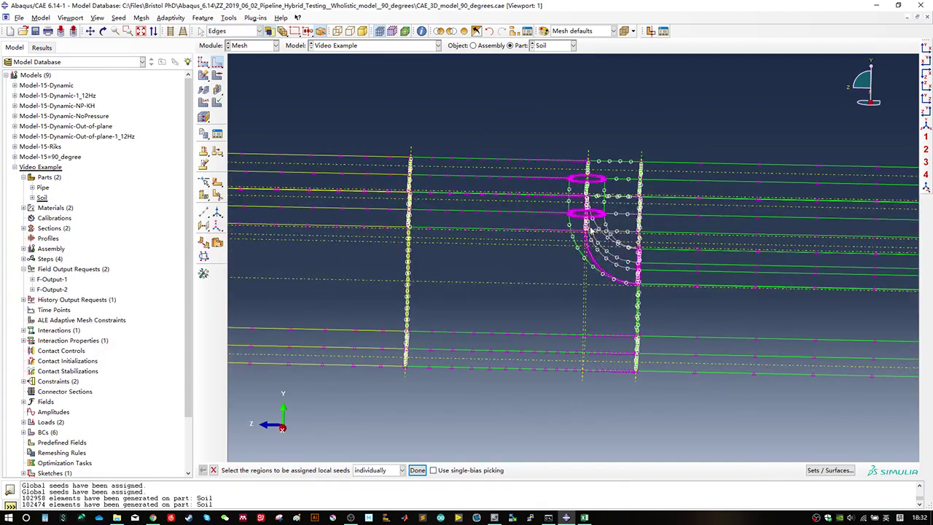
{"action": "scroll", "coordinate": [559, 227], "scroll_direction": "down", "scroll_amount": 2}
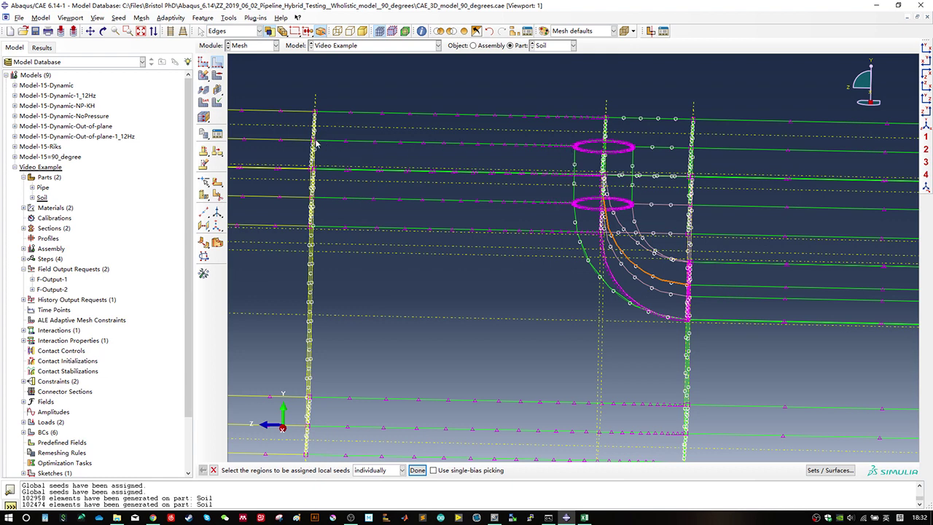
{"action": "left_click", "coordinate": [596, 122]}
{"action": "scroll", "coordinate": [512, 166], "scroll_direction": "down", "scroll_amount": 2}
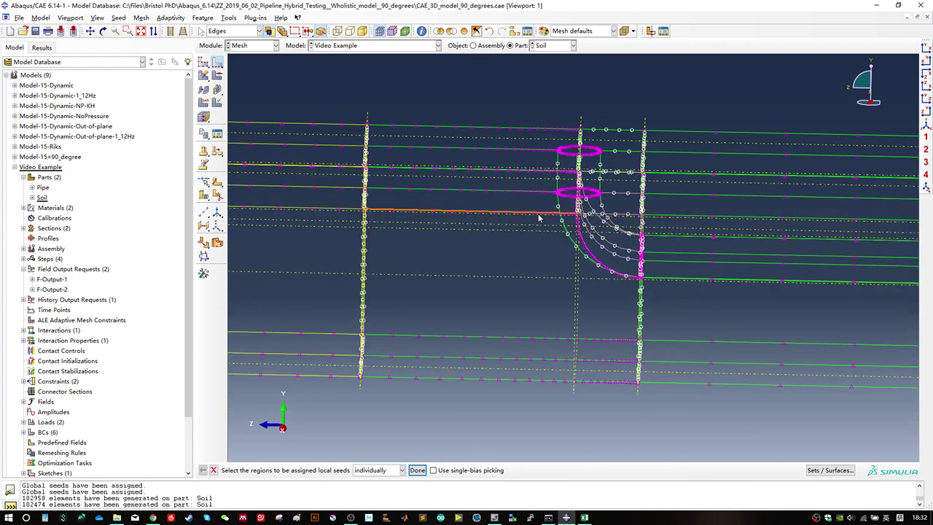
{"action": "left_click", "coordinate": [510, 171]}
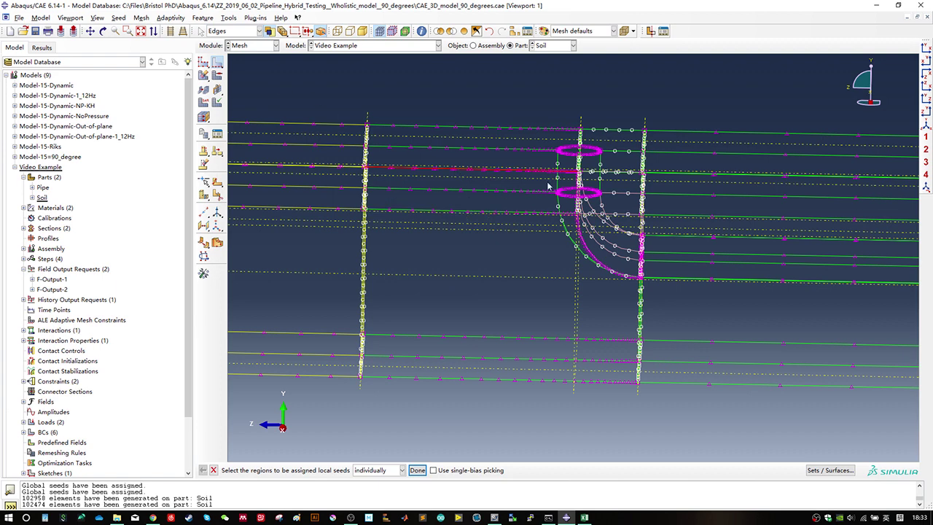
{"action": "left_click", "coordinate": [522, 212]}
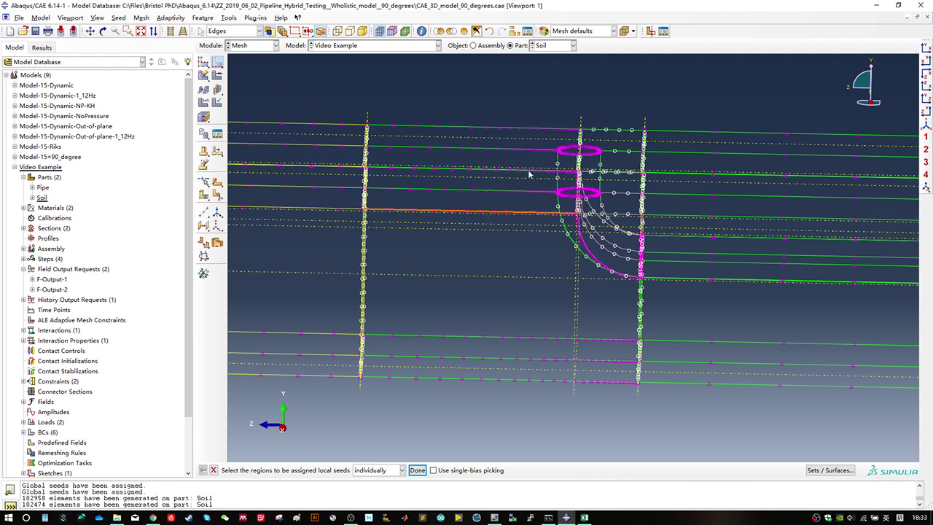
{"action": "left_click", "coordinate": [480, 167], "text": "shift"}
{"action": "mouse_move", "coordinate": [555, 172]}
{"action": "left_mouse_down", "text": "ctrl+alt"}
{"action": "mouse_move", "coordinate": [543, 198]}
{"action": "mouse_move", "coordinate": [540, 171]}
{"action": "left_mouse_up", "text": "ctrl+alt"}
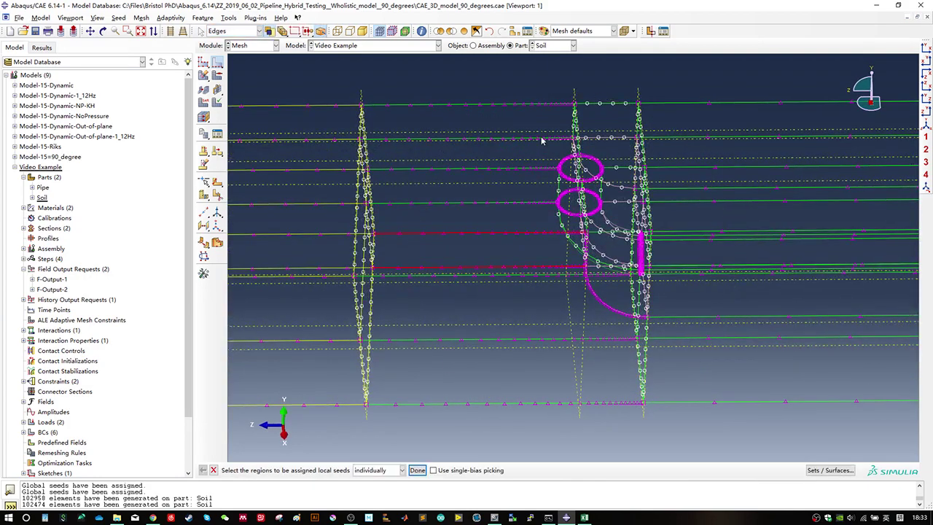
{"action": "left_click", "coordinate": [541, 139], "text": "shift"}
{"action": "left_click", "coordinate": [536, 105], "text": "shift"}
{"action": "middle_click", "coordinate": [508, 129]}
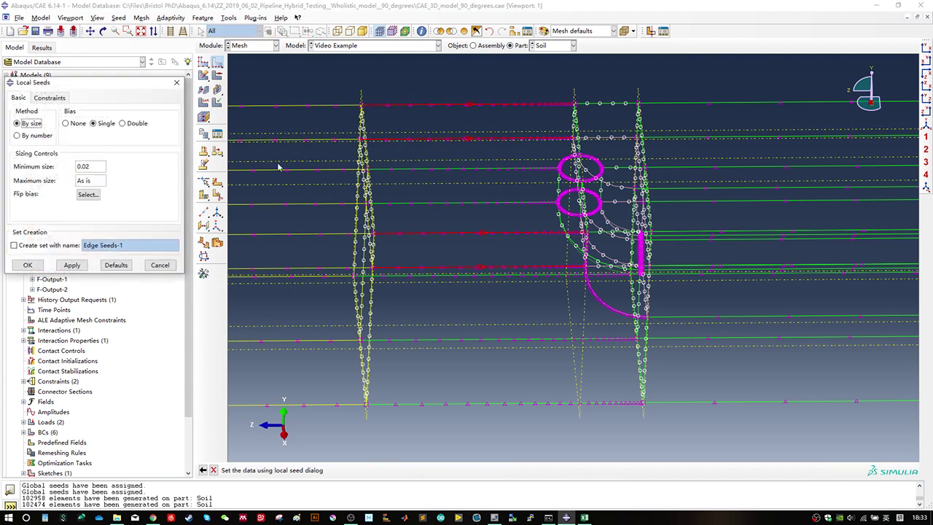
{"action": "left_click", "coordinate": [38, 135]}
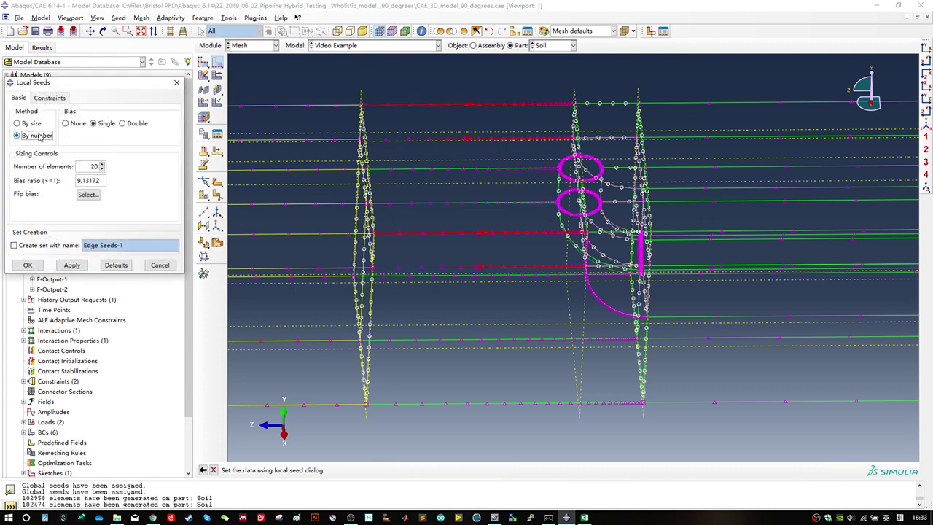
{"action": "left_click", "coordinate": [103, 164]}
{"action": "left_click", "coordinate": [27, 264]}
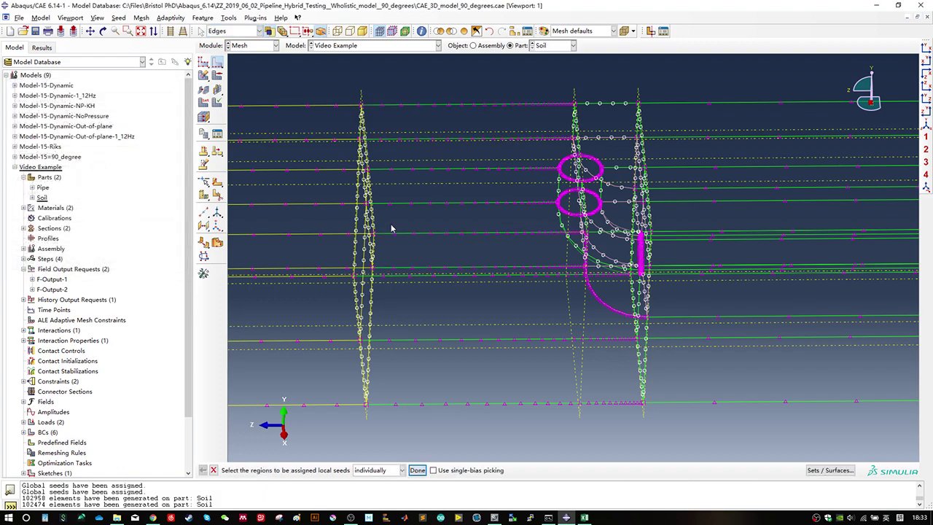
Step: Seed the lower lengthwise soil edges between the new partition and the bend by number, with 30 elements and single bias
{"action": "left_click_drag", "start_coordinate": [609, 260], "coordinate": [566, 271], "text": "ctrl+alt"}
{"action": "left_click_drag", "start_coordinate": [499, 310], "coordinate": [521, 398]}
{"action": "middle_click", "coordinate": [490, 351]}
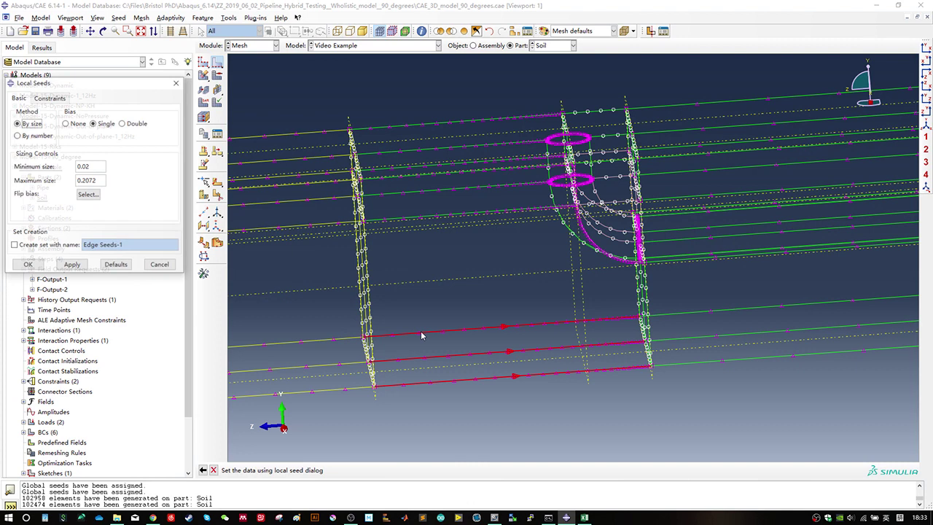
{"action": "left_click", "coordinate": [30, 136]}
{"action": "left_click_drag", "start_coordinate": [88, 166], "coordinate": [134, 169]}
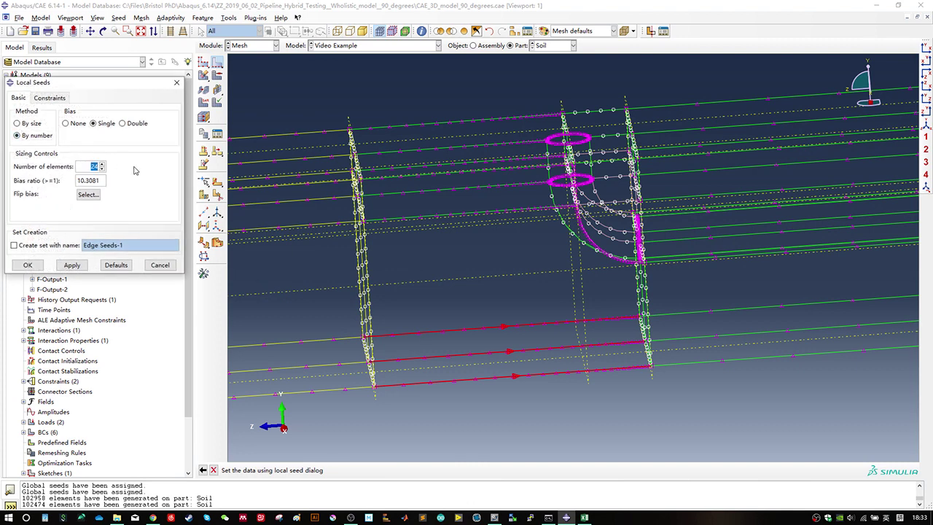
{"action": "type", "text": "40"}
{"action": "type", "text": "30"}
{"action": "left_click", "coordinate": [32, 266]}
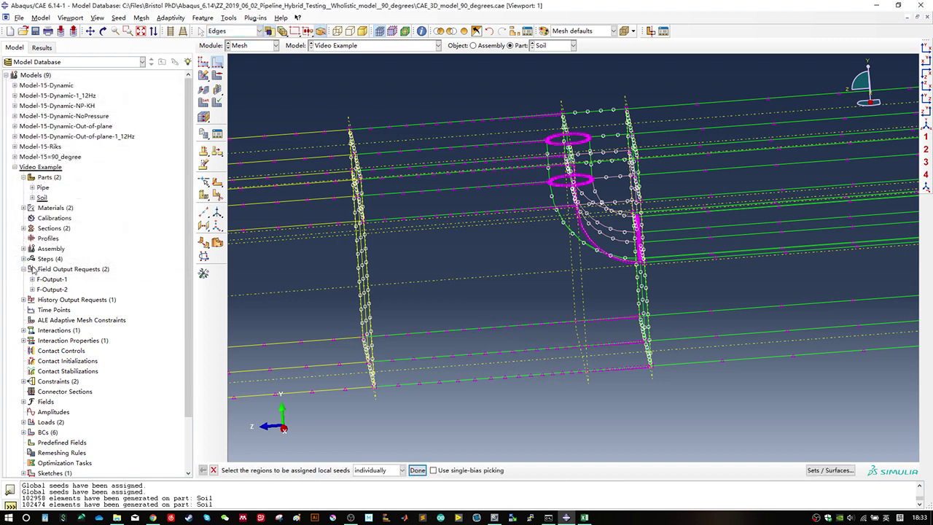
{"action": "middle_click", "coordinate": [447, 265]}
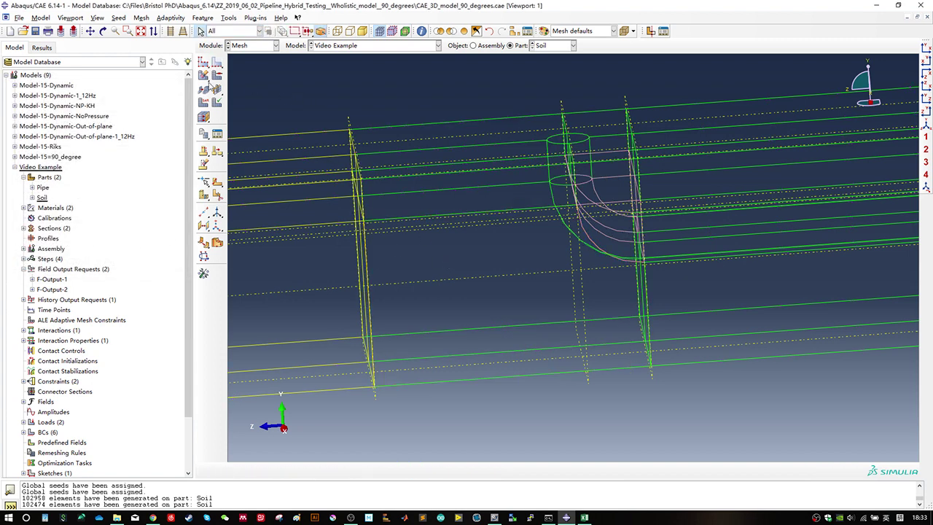
Step: Mesh the Soil part, accepting incompatible element interfaces with automatic tie constraints, and display the mesh shaded
{"action": "left_click", "coordinate": [205, 77]}
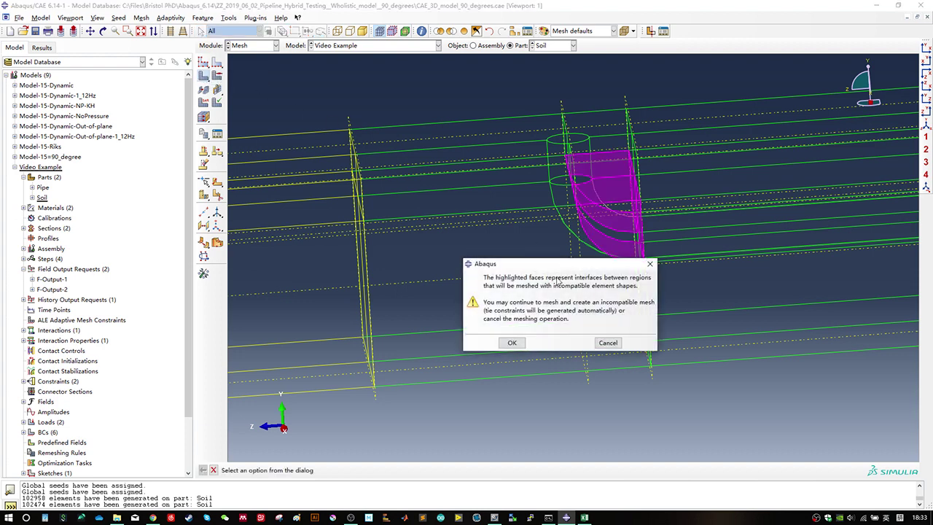
{"action": "left_click", "coordinate": [513, 343]}
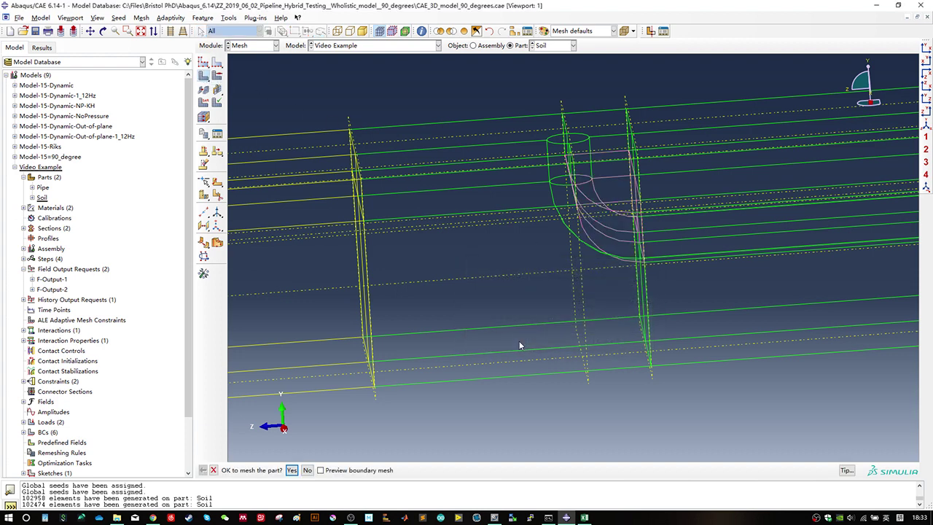
{"action": "middle_click", "coordinate": [463, 268]}
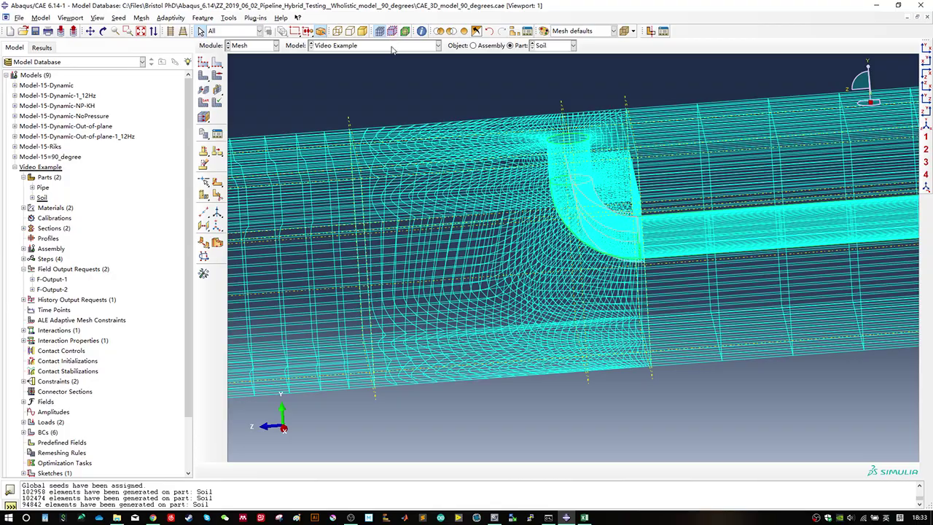
{"action": "left_click", "coordinate": [362, 31]}
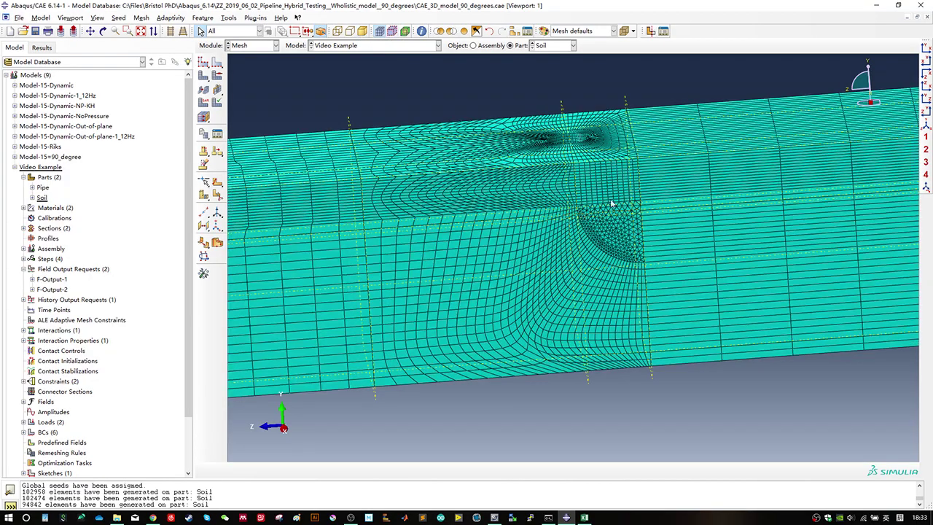
{"action": "mouse_move", "coordinate": [617, 193]}
{"action": "left_mouse_down", "text": "ctrl+alt"}
{"action": "mouse_move", "coordinate": [603, 233]}
{"action": "mouse_move", "coordinate": [588, 167]}
{"action": "mouse_move", "coordinate": [605, 195]}
{"action": "left_mouse_up", "text": "ctrl+alt"}
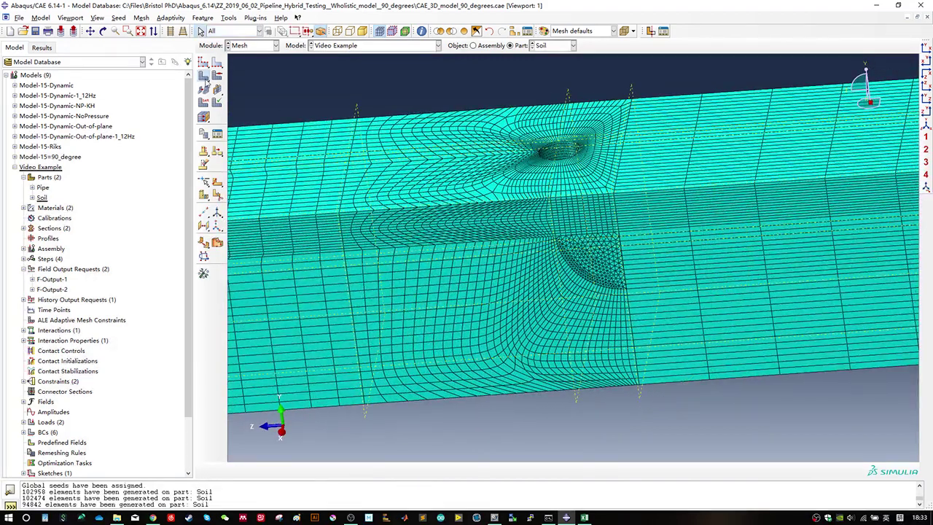
Step: Delete the Soil mesh and reseed all lengthwise edges between the new partition and the bend by size 0.05 without bias
{"action": "left_click_drag", "start_coordinate": [206, 82], "coordinate": [246, 86]}
{"action": "middle_click", "coordinate": [346, 130]}
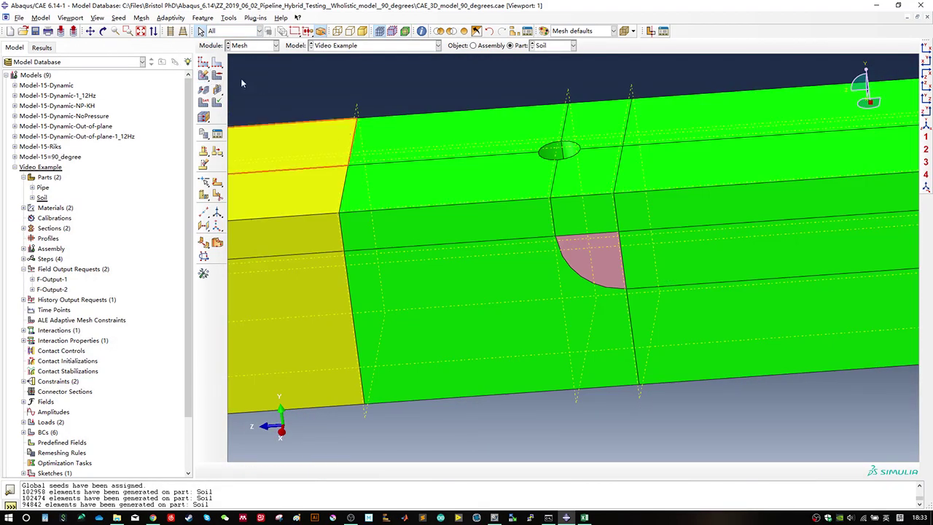
{"action": "left_click", "coordinate": [217, 63]}
{"action": "left_click_drag", "start_coordinate": [448, 91], "coordinate": [508, 436]}
{"action": "middle_click", "coordinate": [450, 282]}
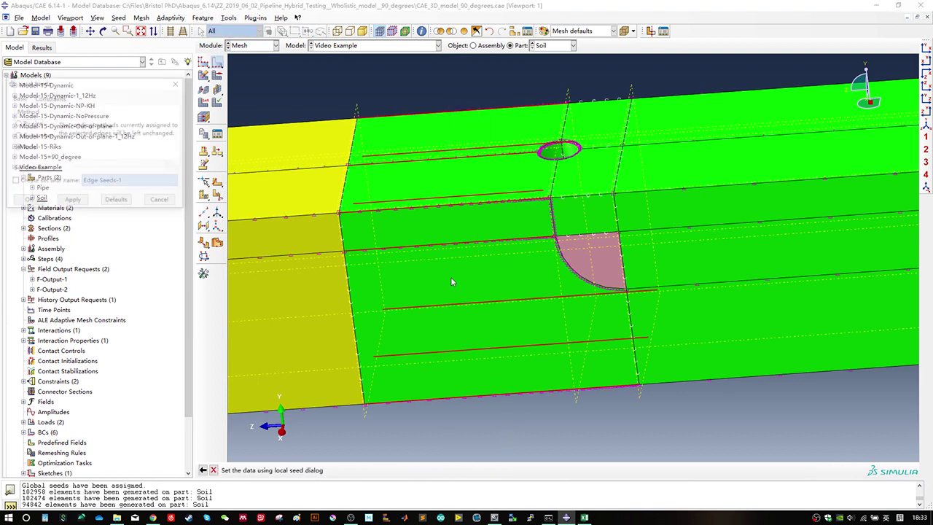
{"action": "left_click", "coordinate": [32, 124]}
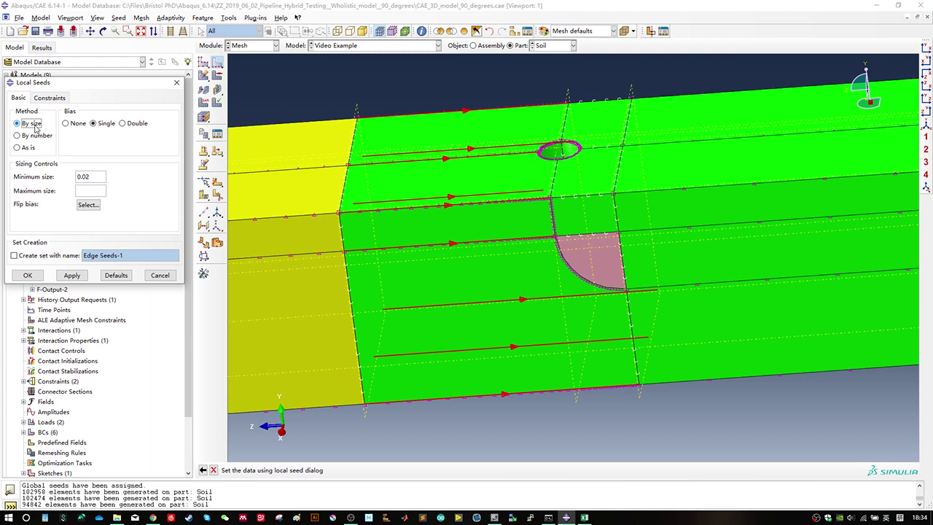
{"action": "left_click", "coordinate": [77, 123]}
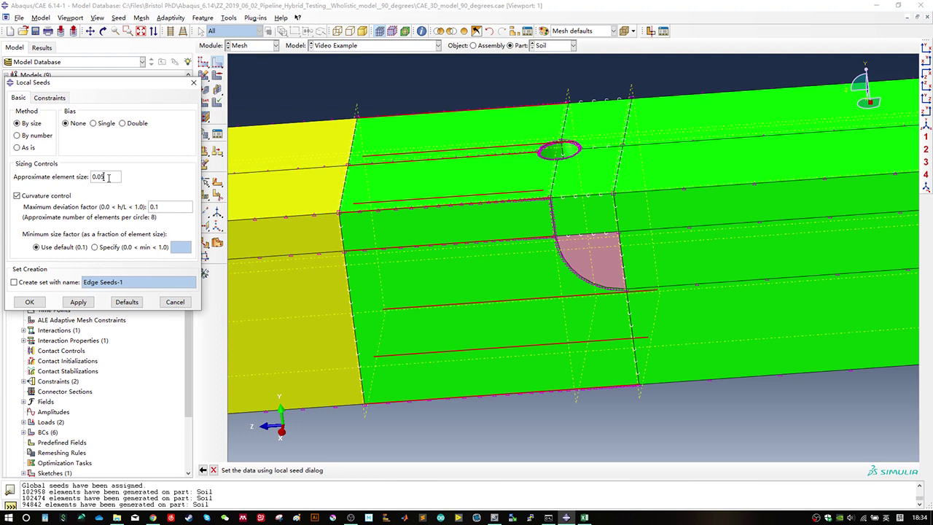
{"action": "left_click", "coordinate": [29, 302]}
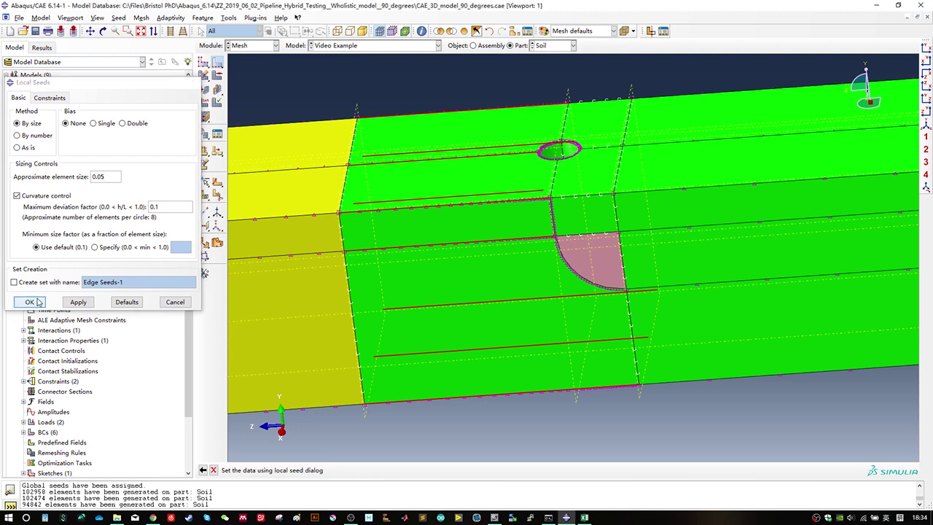
{"action": "middle_click", "coordinate": [410, 258]}
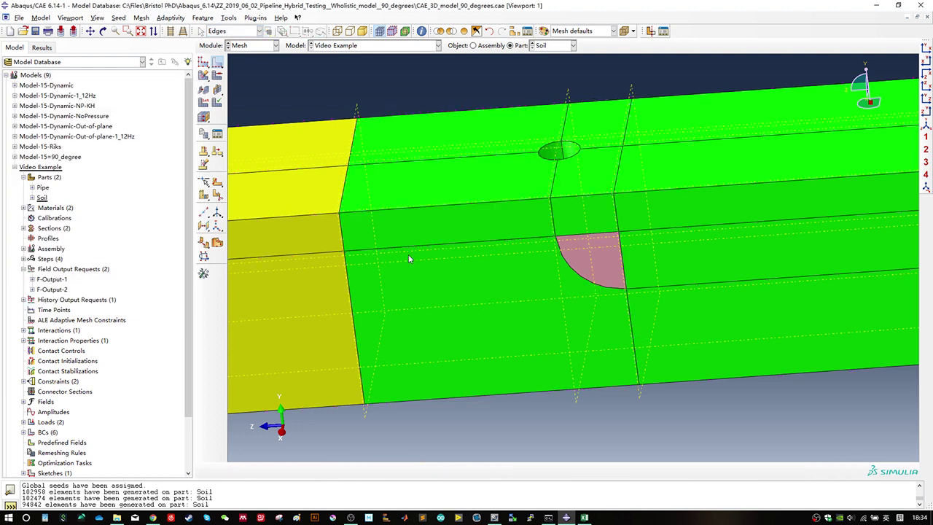
Step: Mesh the Soil part again with the uniform edge seeds, accepting the incompatible interfaces at the bend
{"action": "left_click", "coordinate": [204, 76]}
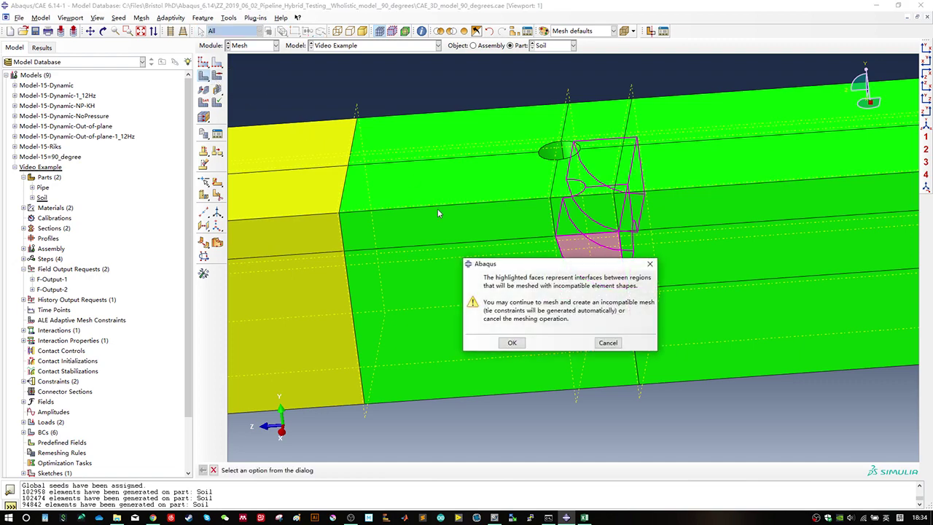
{"action": "left_click", "coordinate": [512, 343]}
{"action": "middle_click", "coordinate": [394, 253]}
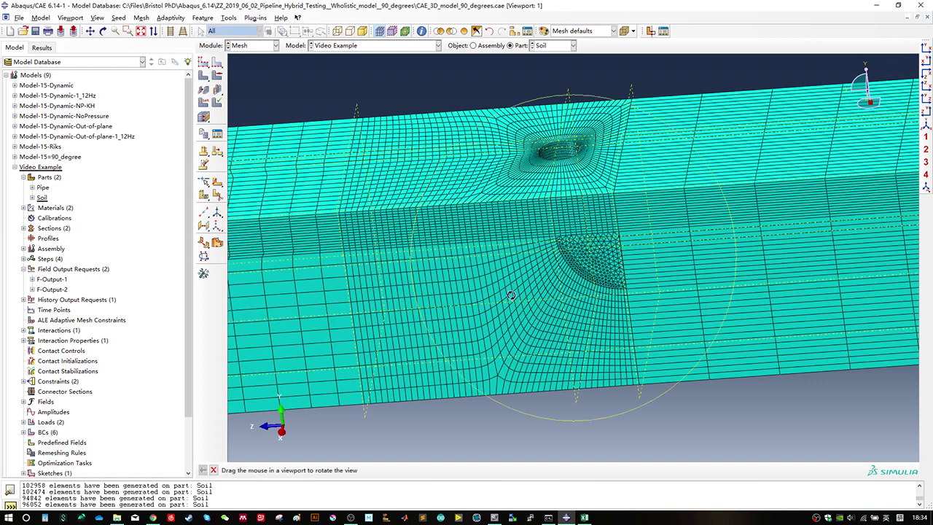
Step: Examine the new soil mesh from several sides, especially the element transition between the bend region and the end cell
{"action": "left_click_drag", "start_coordinate": [511, 292], "coordinate": [519, 218], "text": "ctrl+alt"}
{"action": "left_click_drag", "start_coordinate": [590, 309], "coordinate": [567, 222], "text": "ctrl+alt"}
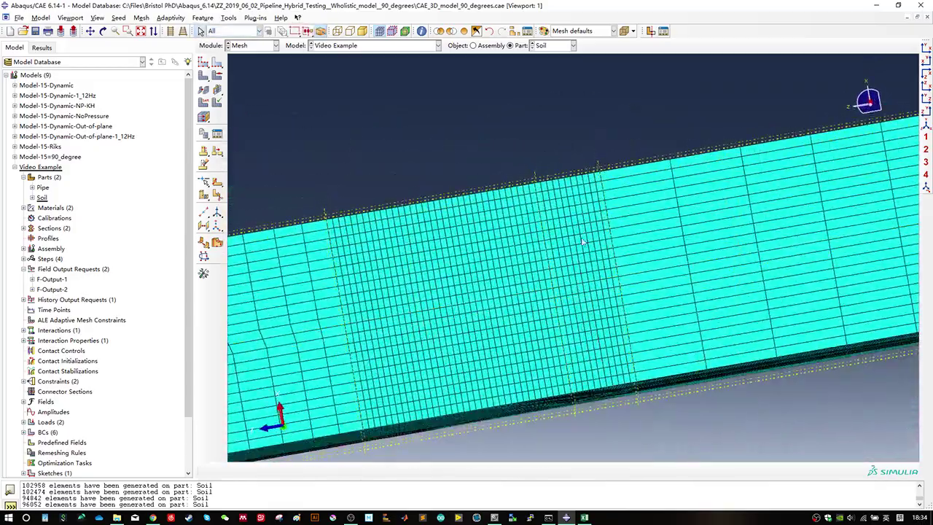
{"action": "middle_click_drag", "start_coordinate": [354, 300], "coordinate": [635, 210], "text": "ctrl+alt"}
{"action": "middle_click_drag", "start_coordinate": [419, 268], "coordinate": [505, 248], "text": "ctrl+alt"}
{"action": "middle_click_drag", "start_coordinate": [773, 211], "coordinate": [591, 214], "text": "ctrl+alt"}
{"action": "left_click_drag", "start_coordinate": [774, 184], "coordinate": [736, 274], "text": "ctrl+alt"}
{"action": "left_click_drag", "start_coordinate": [638, 182], "coordinate": [597, 219], "text": "ctrl+alt"}
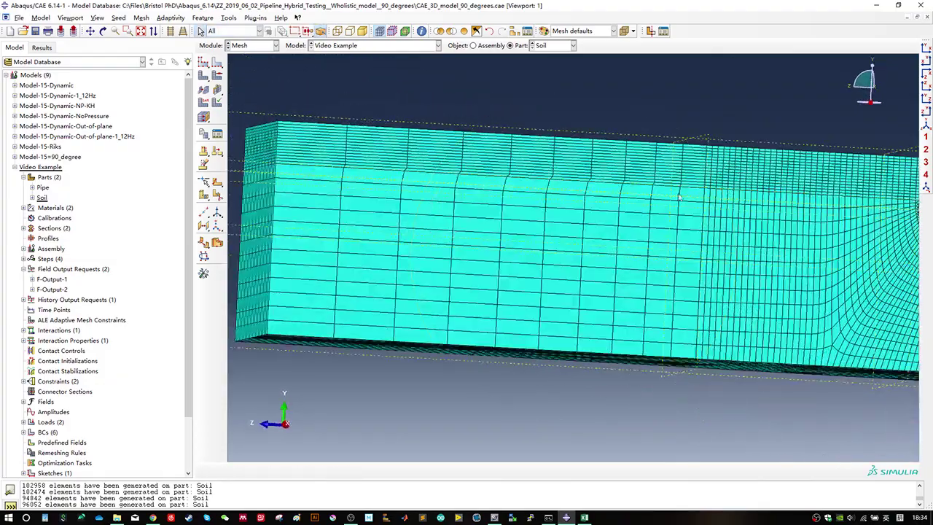
{"action": "left_click_drag", "start_coordinate": [672, 223], "coordinate": [627, 255], "text": "ctrl+alt"}
{"action": "left_click_drag", "start_coordinate": [734, 259], "coordinate": [717, 189], "text": "ctrl+alt"}
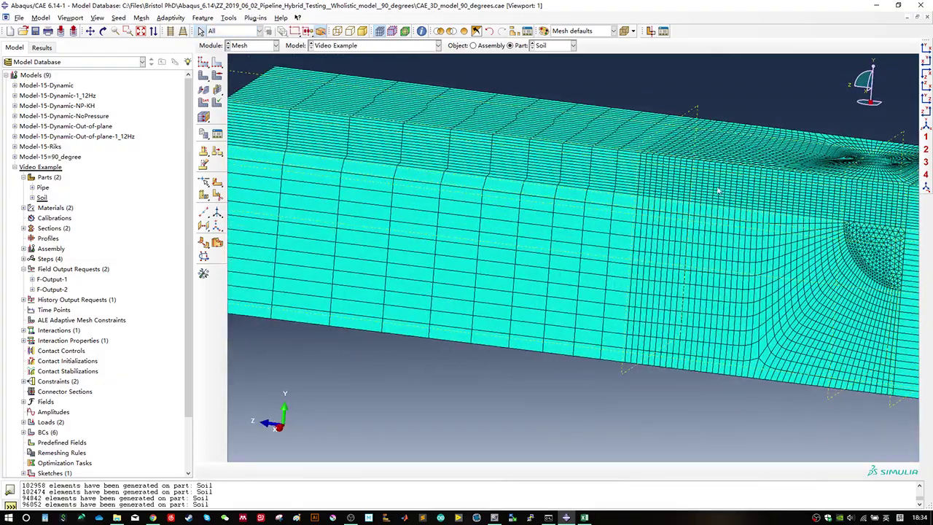
{"action": "left_click_drag", "start_coordinate": [474, 182], "coordinate": [632, 241], "text": "ctrl+alt"}
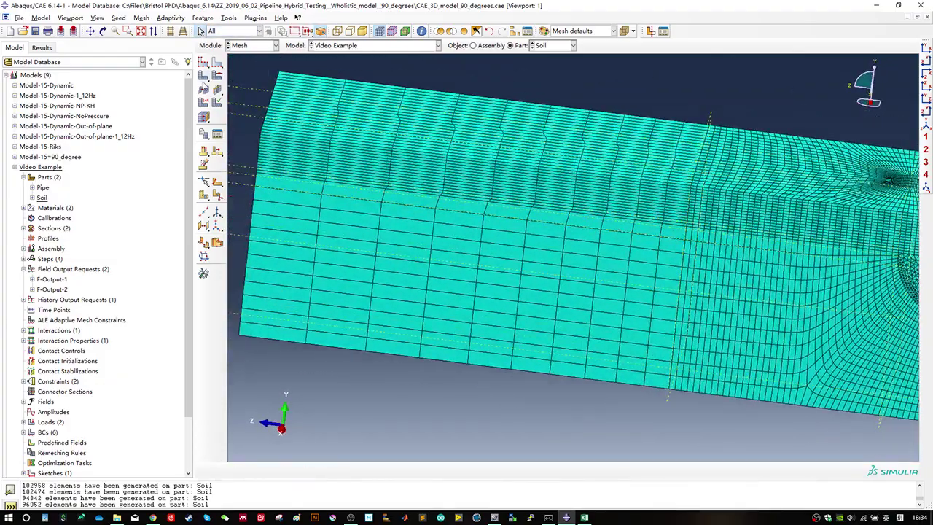
Step: Delete the Soil mesh and seed the lengthwise edges of the end soil cell by size without bias
{"action": "left_click_drag", "start_coordinate": [205, 77], "coordinate": [246, 78]}
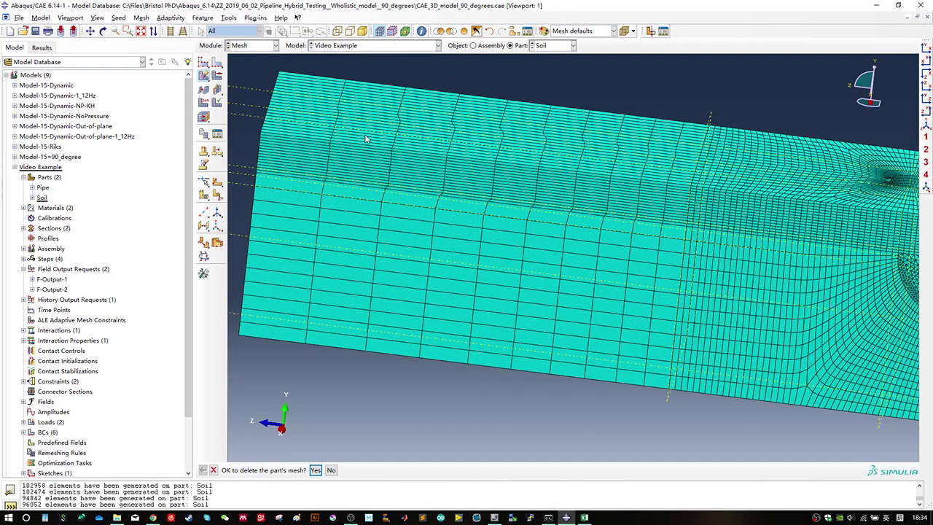
{"action": "key", "text": "Return"}
{"action": "left_click", "coordinate": [217, 63]}
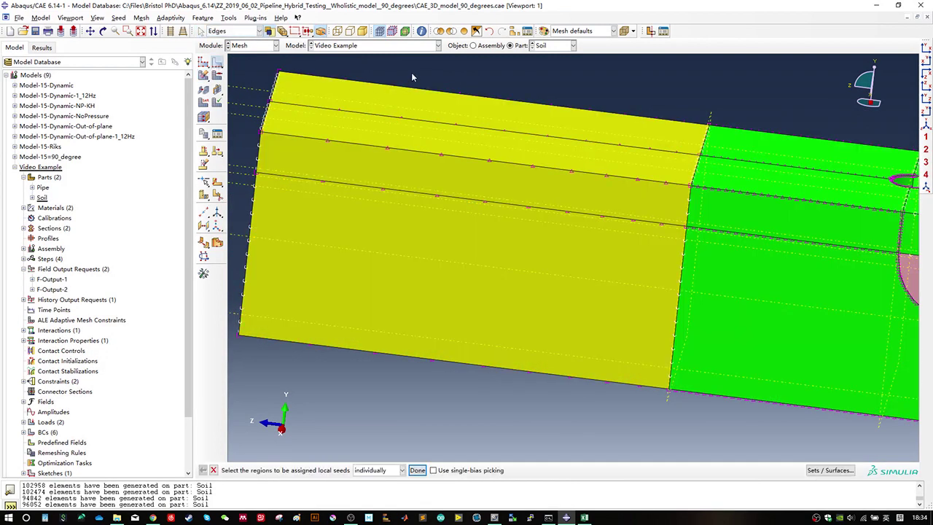
{"action": "left_click_drag", "start_coordinate": [412, 77], "coordinate": [436, 379]}
{"action": "middle_click", "coordinate": [416, 348]}
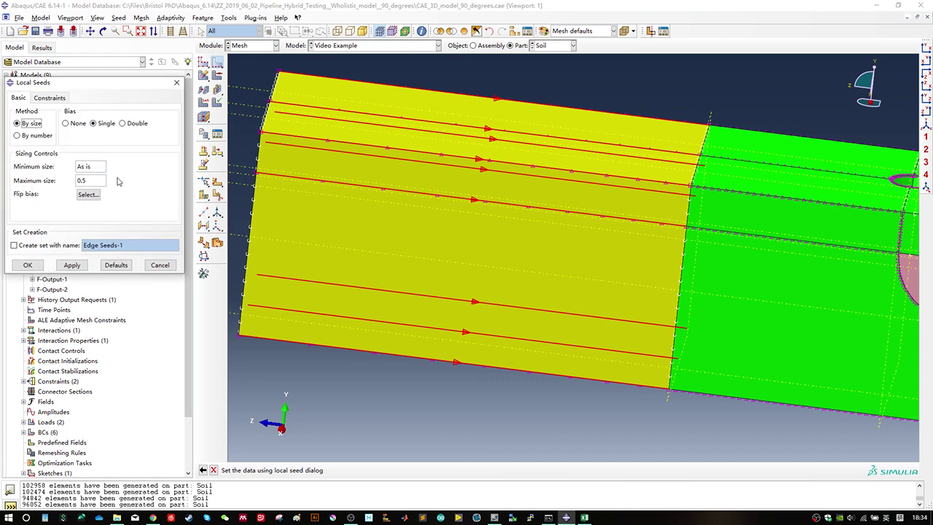
{"action": "left_click", "coordinate": [66, 124]}
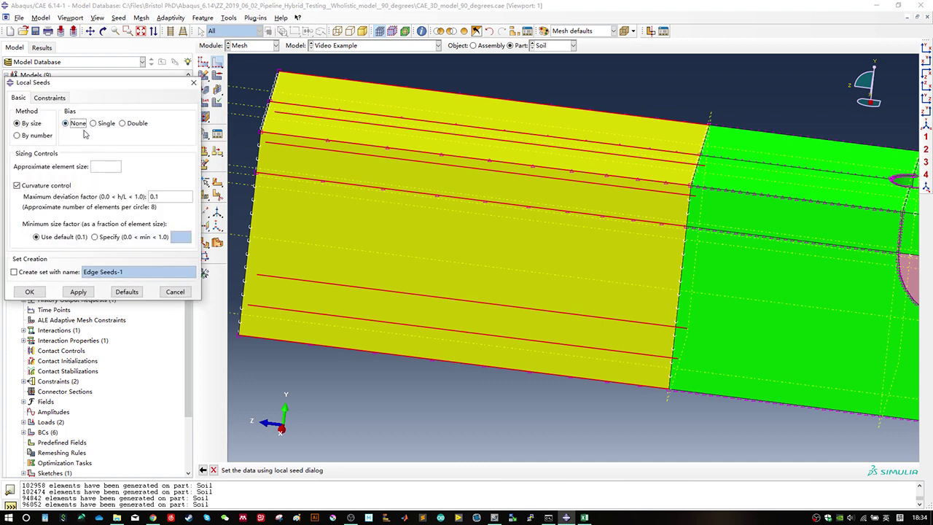
{"action": "left_click", "coordinate": [41, 135]}
{"action": "left_click", "coordinate": [40, 124]}
{"action": "left_click", "coordinate": [104, 164]}
{"action": "left_click", "coordinate": [29, 292]}
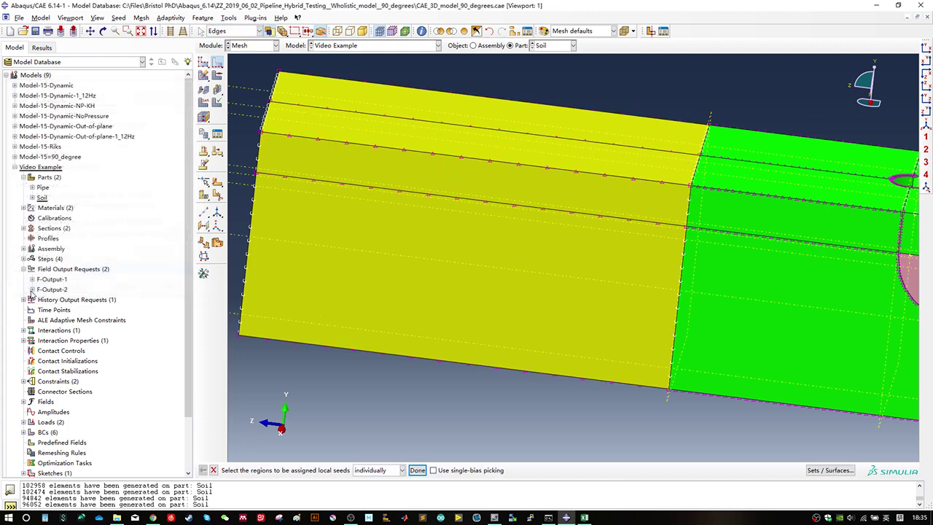
{"action": "middle_click", "coordinate": [353, 242]}
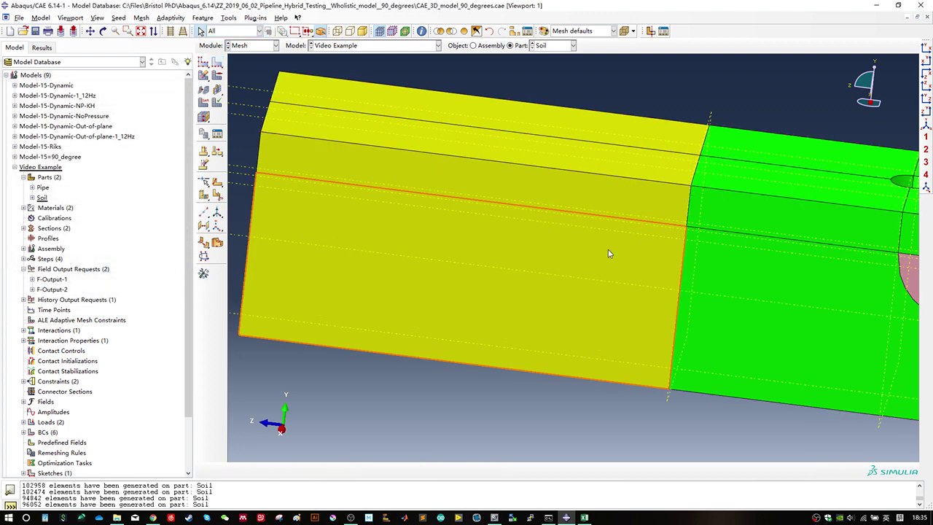
Step: Assign the Structured hexahedral meshing technique to the end soil cell beyond the partition
{"action": "left_click_drag", "start_coordinate": [740, 281], "coordinate": [676, 264], "text": "ctrl+alt"}
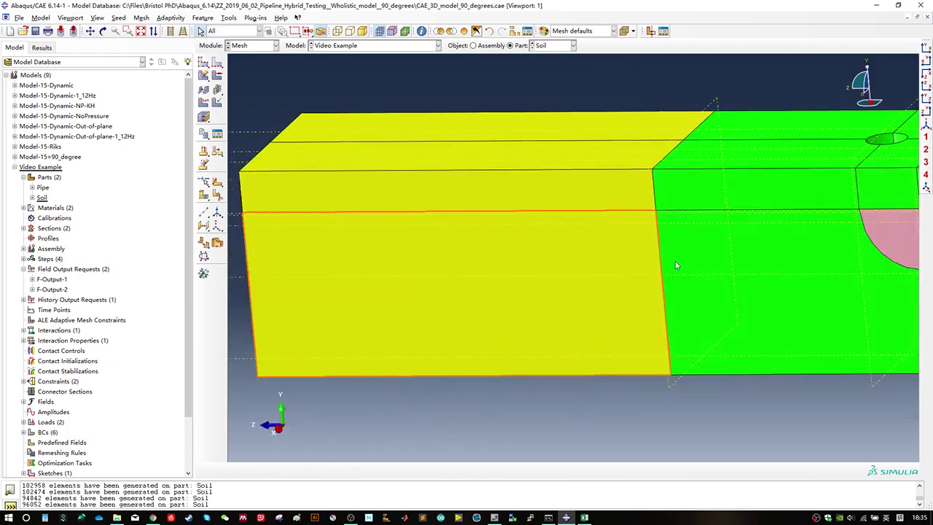
{"action": "scroll", "coordinate": [712, 201], "scroll_direction": "down", "scroll_amount": 5}
{"action": "left_click_drag", "start_coordinate": [765, 228], "coordinate": [754, 208], "text": "ctrl+alt"}
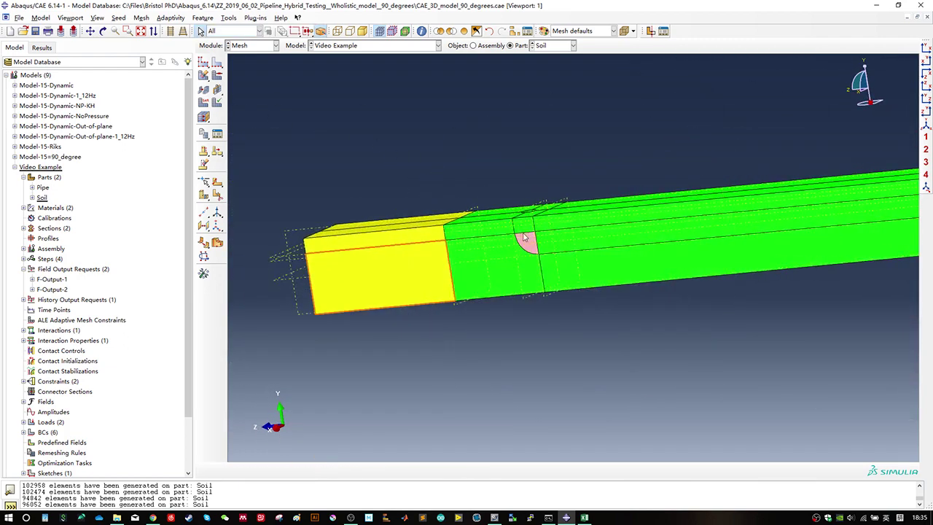
{"action": "left_click_drag", "start_coordinate": [524, 237], "coordinate": [577, 258], "text": "ctrl+alt"}
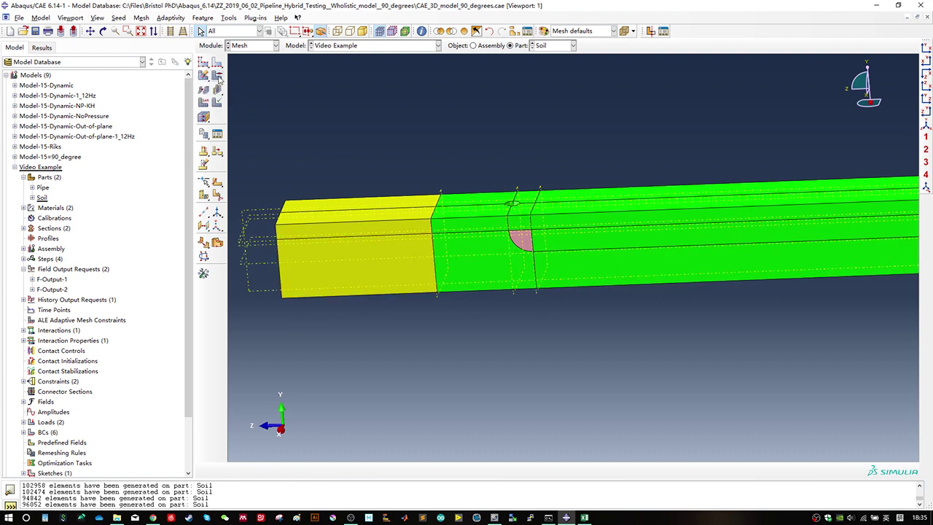
{"action": "left_click", "coordinate": [217, 78]}
{"action": "left_click", "coordinate": [329, 218]}
{"action": "middle_click", "coordinate": [380, 367]}
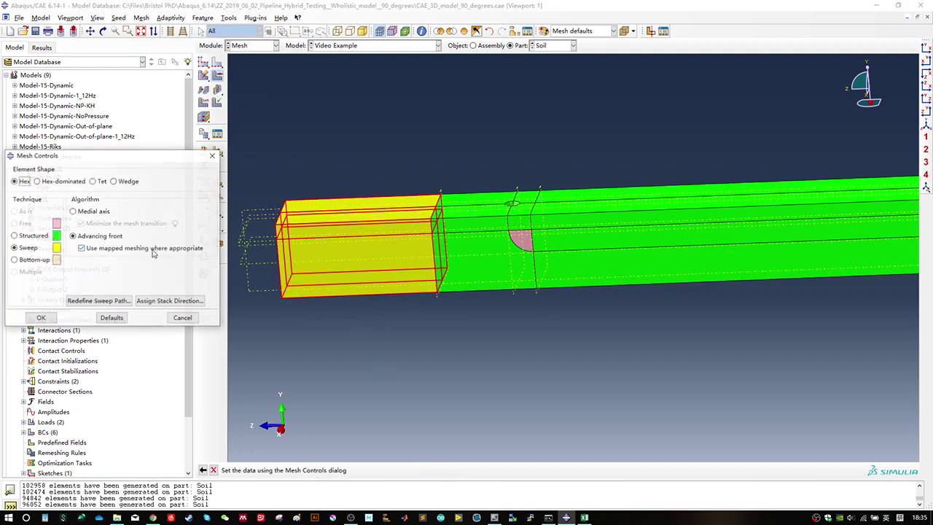
{"action": "left_click", "coordinate": [33, 235]}
{"action": "left_click", "coordinate": [41, 317]}
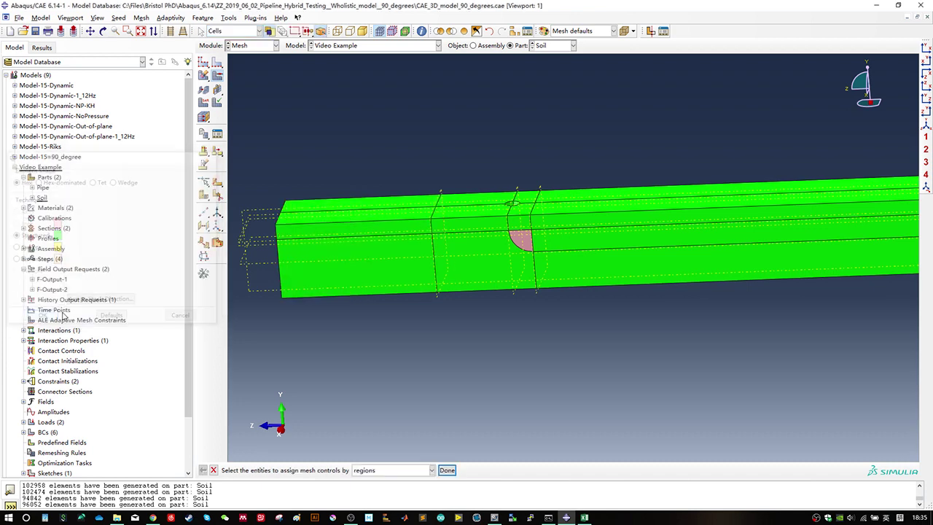
{"action": "middle_click", "coordinate": [324, 301]}
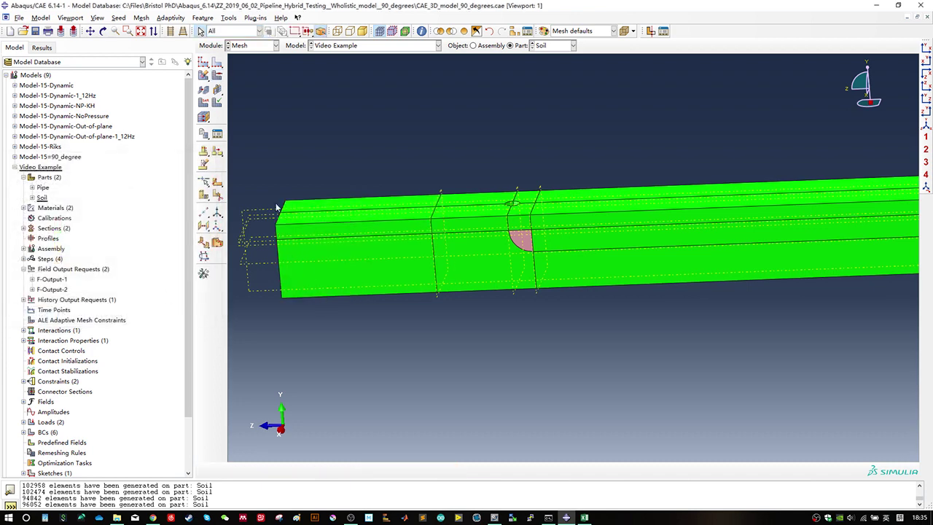
Step: Regenerate the Soil part mesh with the structured end cell, accepting the incompatible interfaces
{"action": "left_click", "coordinate": [204, 76]}
{"action": "left_click", "coordinate": [503, 343]}
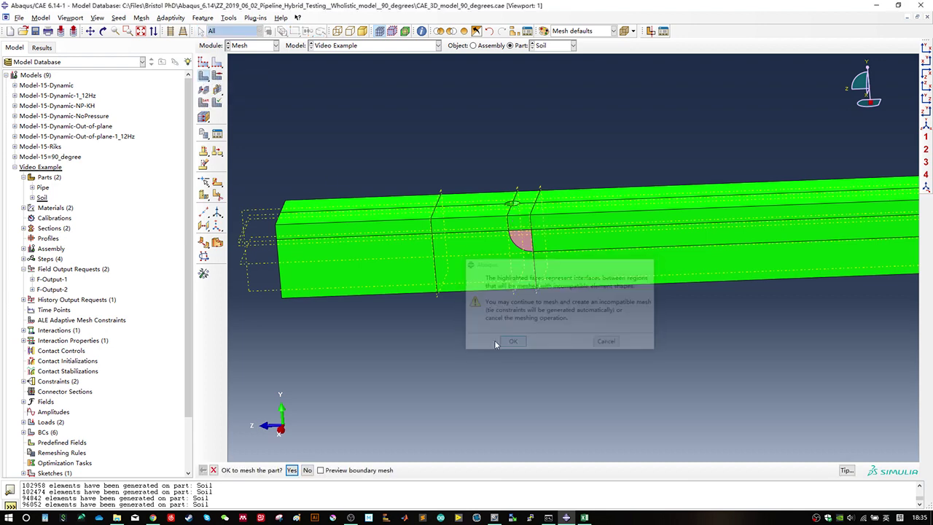
{"action": "middle_click", "coordinate": [402, 301]}
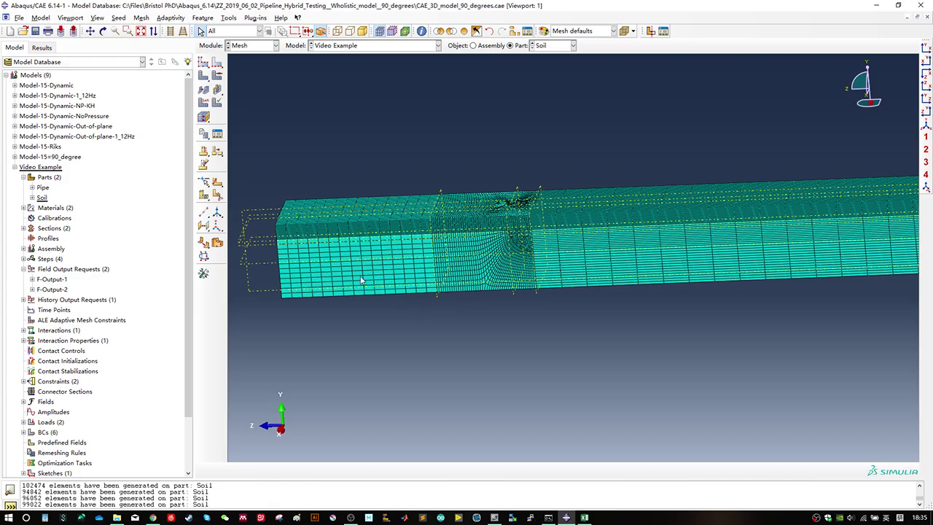
Step: Examine the regenerated Soil mesh around the pipe opening and the bend cell, including its junctions with the neighbouring cells
{"action": "scroll", "coordinate": [460, 252], "scroll_direction": "up", "scroll_amount": 3}
{"action": "left_click_drag", "start_coordinate": [433, 238], "coordinate": [457, 308], "text": "ctrl+alt"}
{"action": "scroll", "coordinate": [459, 305], "scroll_direction": "up", "scroll_amount": 8}
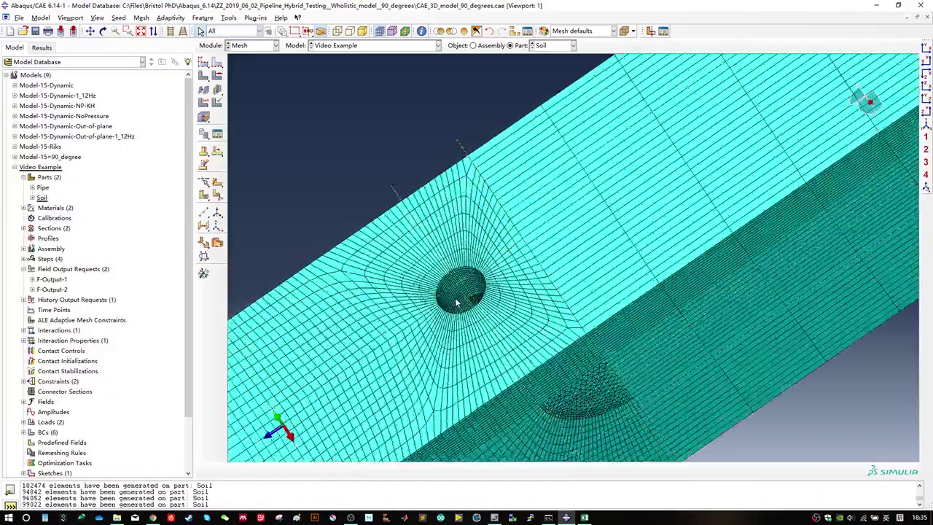
{"action": "scroll", "coordinate": [486, 275], "scroll_direction": "down", "scroll_amount": 2}
{"action": "middle_click_drag", "start_coordinate": [460, 303], "coordinate": [572, 220], "text": "ctrl+alt"}
{"action": "left_click_drag", "start_coordinate": [498, 254], "coordinate": [623, 312]}
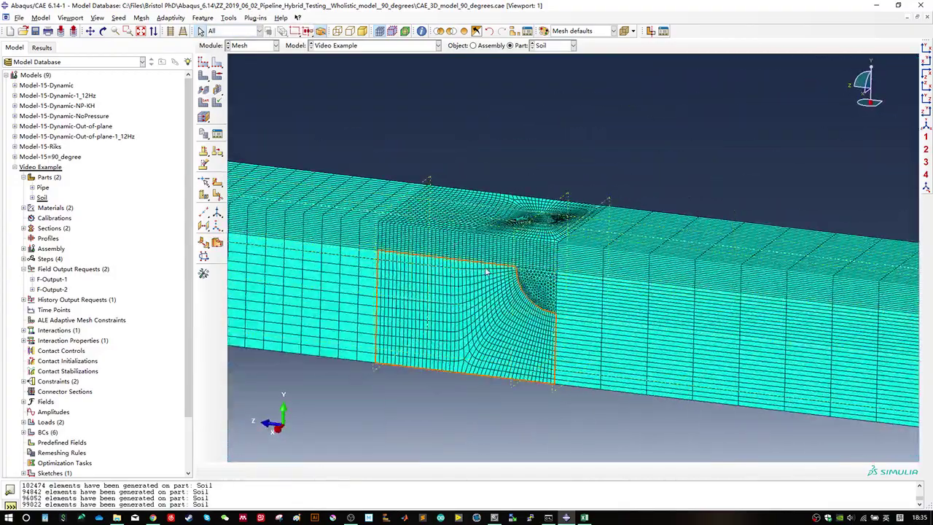
{"action": "middle_click_drag", "start_coordinate": [511, 301], "coordinate": [565, 255], "text": "ctrl+alt"}
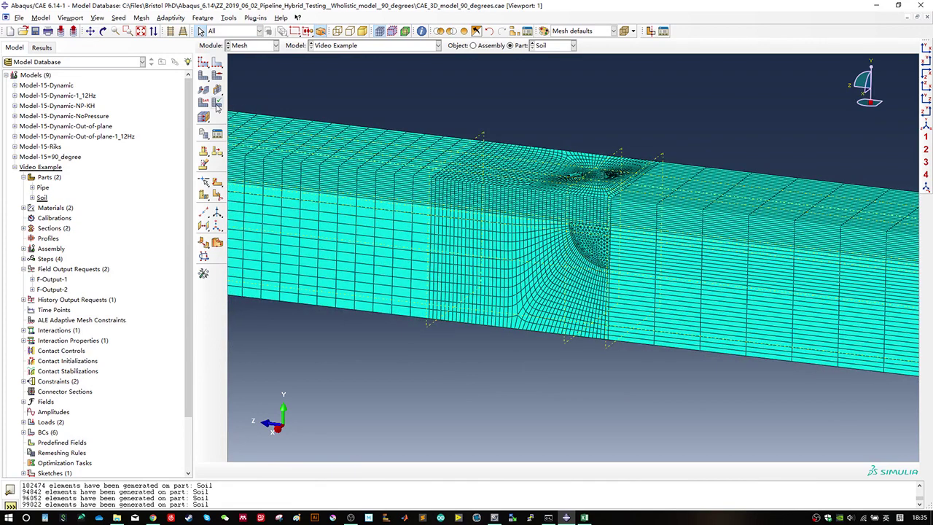
Step: Verify the whole Soil part's mesh with the analysis checks, highlighting elements with errors and warnings
{"action": "left_click", "coordinate": [216, 106]}
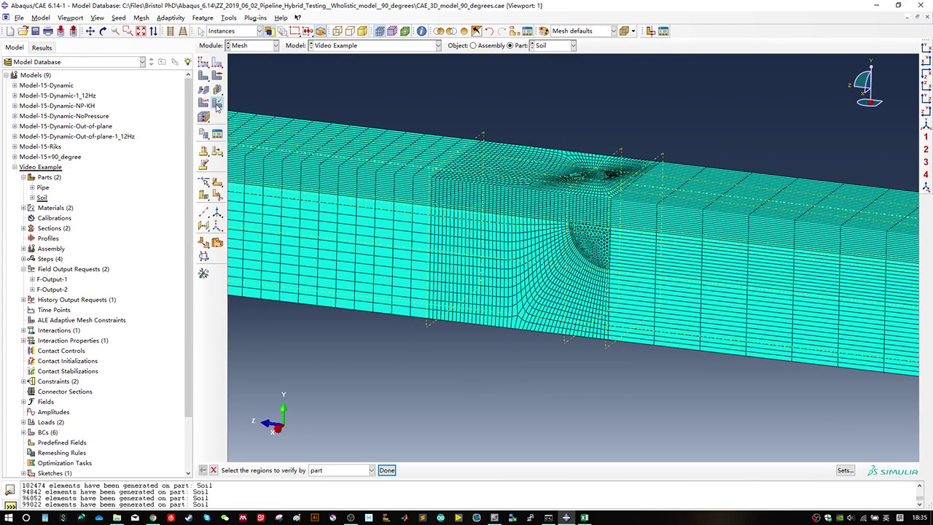
{"action": "scroll", "coordinate": [298, 382], "scroll_direction": "down", "scroll_amount": 4}
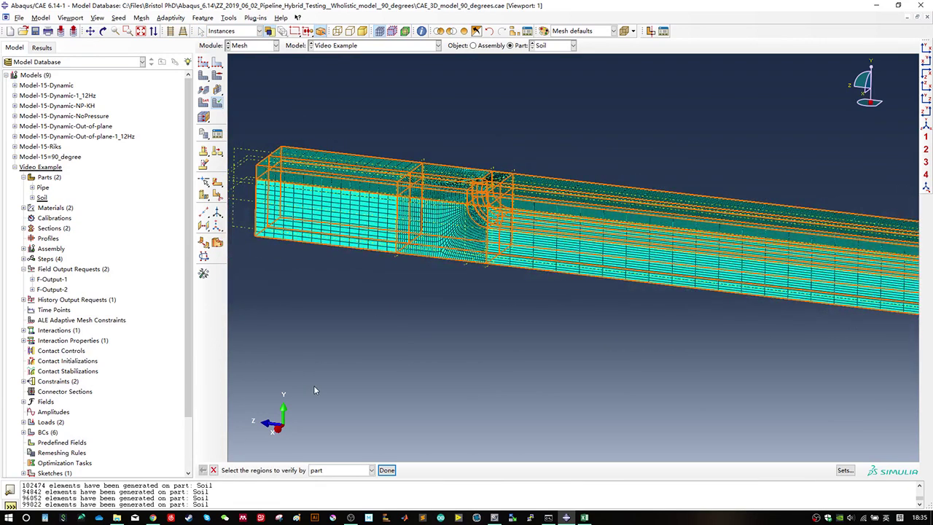
{"action": "scroll", "coordinate": [314, 385], "scroll_direction": "down", "scroll_amount": 2}
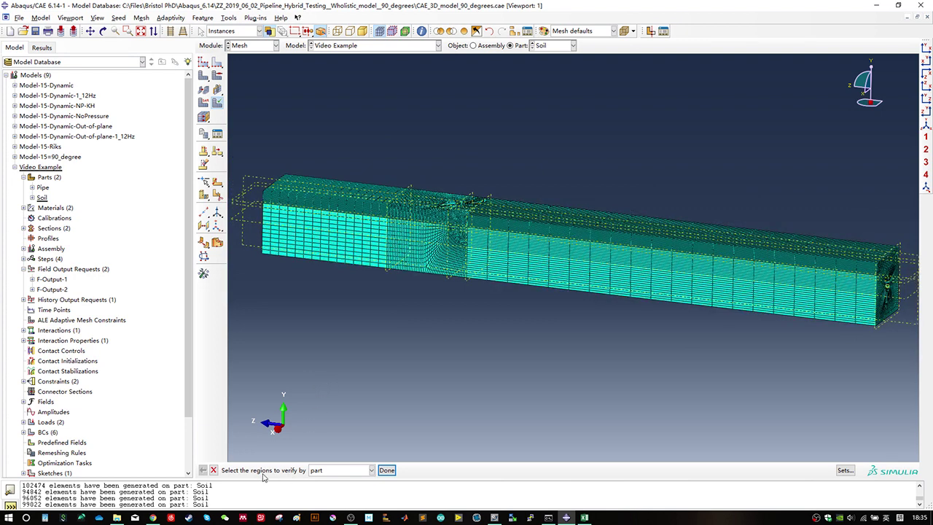
{"action": "left_click", "coordinate": [540, 232]}
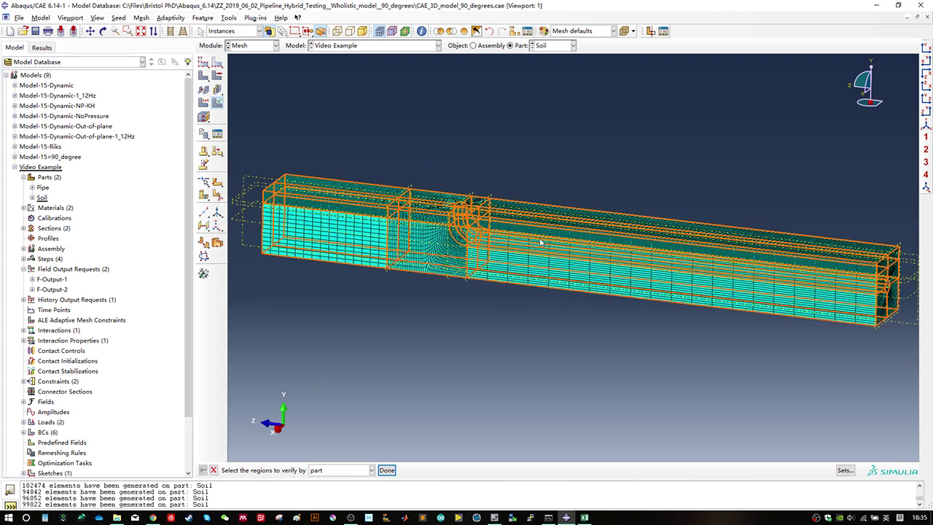
{"action": "left_click", "coordinate": [386, 470]}
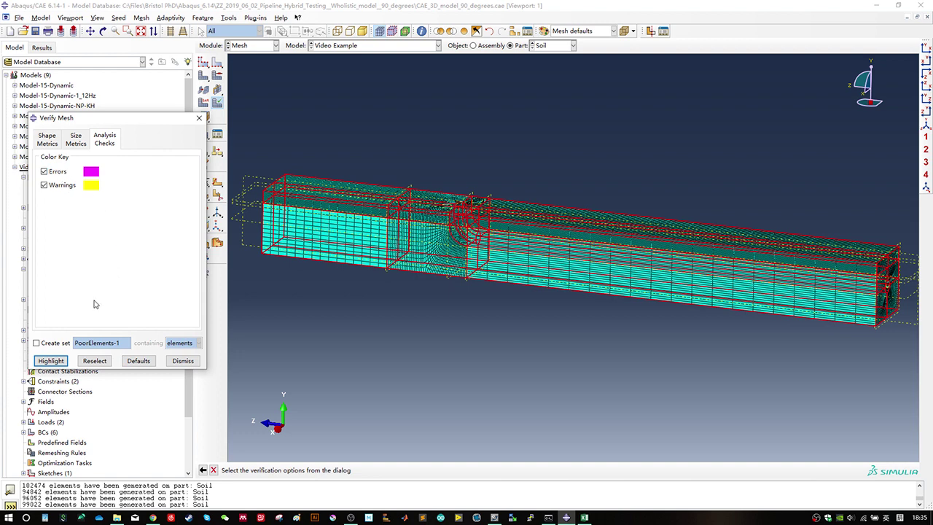
{"action": "left_click", "coordinate": [62, 362]}
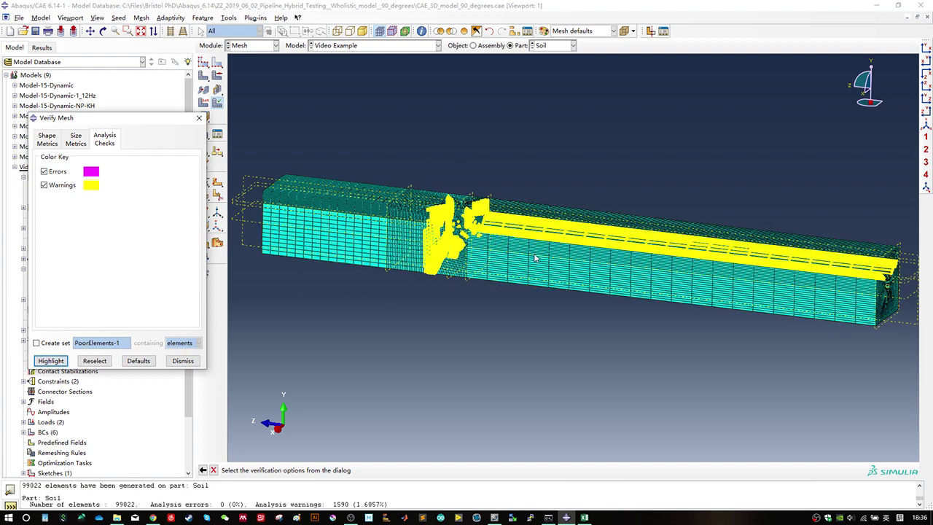
{"action": "left_click_drag", "start_coordinate": [513, 239], "coordinate": [678, 273], "text": "ctrl+alt"}
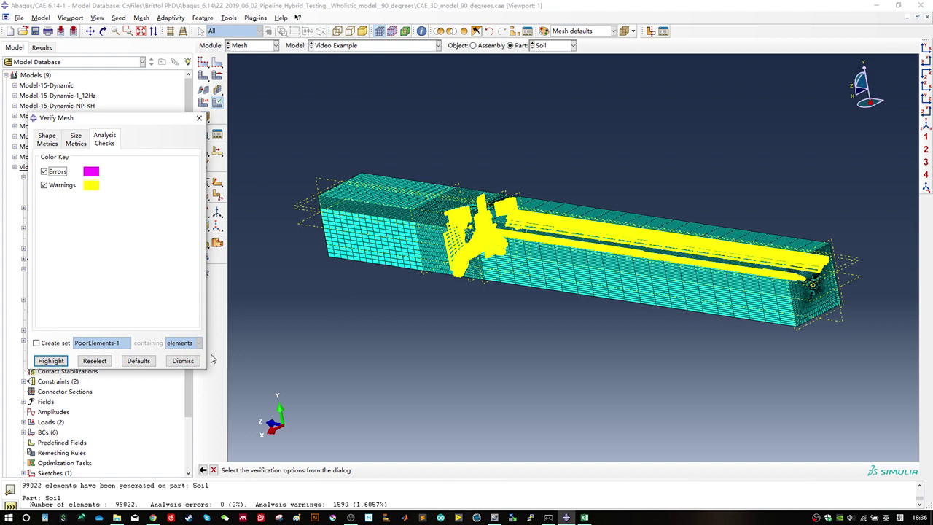
{"action": "left_click", "coordinate": [183, 360]}
Step: Display the meshed assembly of pipe and soil in the Mesh module and view it from the side
{"action": "scroll", "coordinate": [591, 275], "scroll_direction": "up", "scroll_amount": 5}
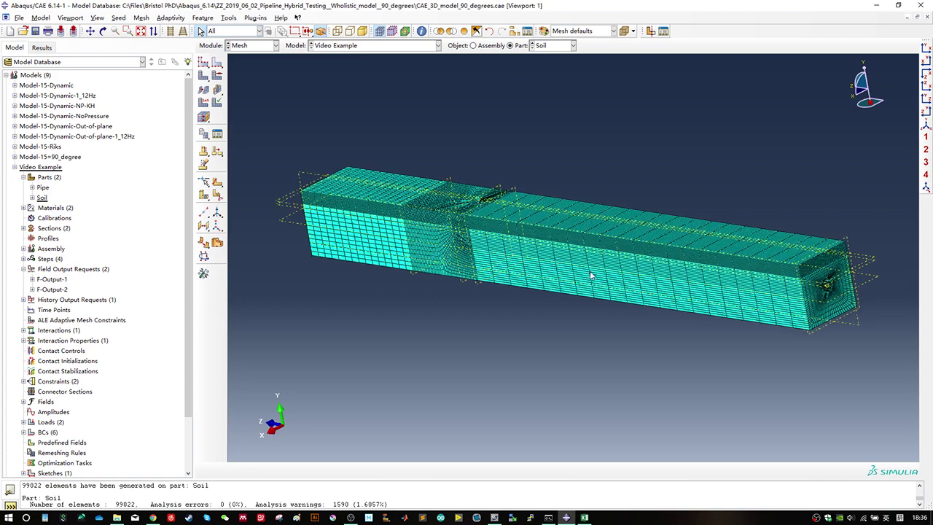
{"action": "scroll", "coordinate": [349, 71], "scroll_direction": "down", "scroll_amount": 2}
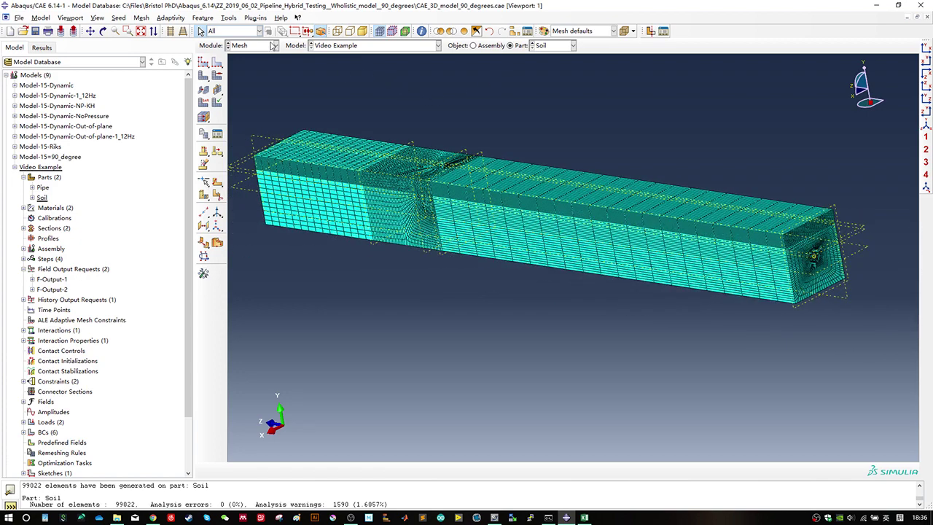
{"action": "left_click", "coordinate": [276, 46]}
{"action": "left_click", "coordinate": [256, 75]}
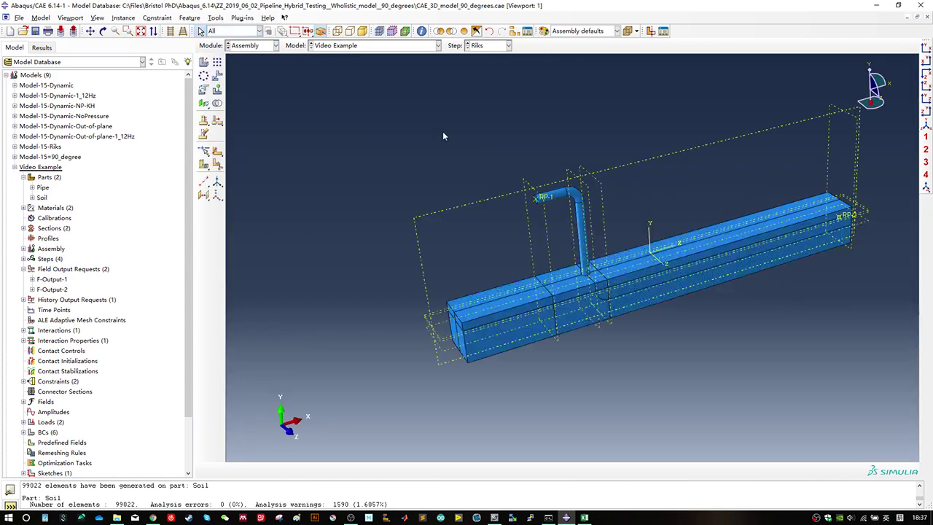
{"action": "left_click", "coordinate": [276, 45]}
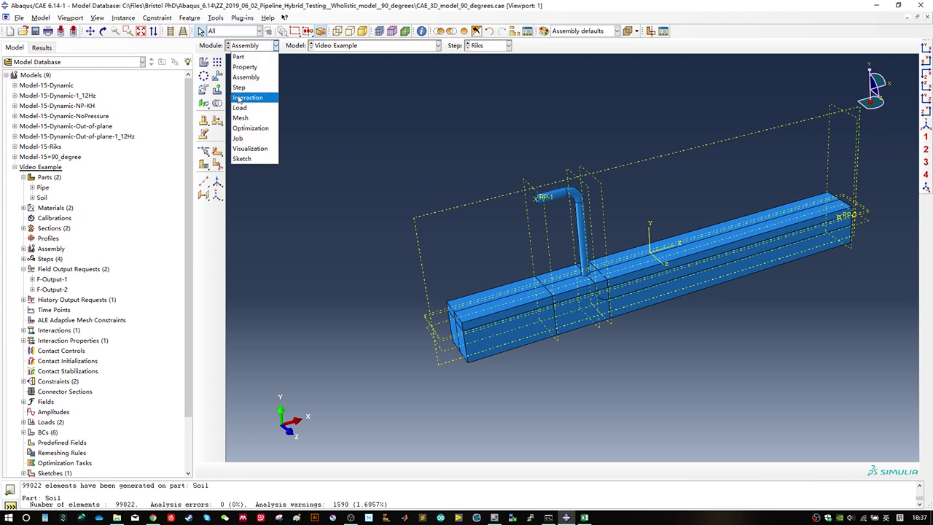
{"action": "left_click", "coordinate": [251, 117]}
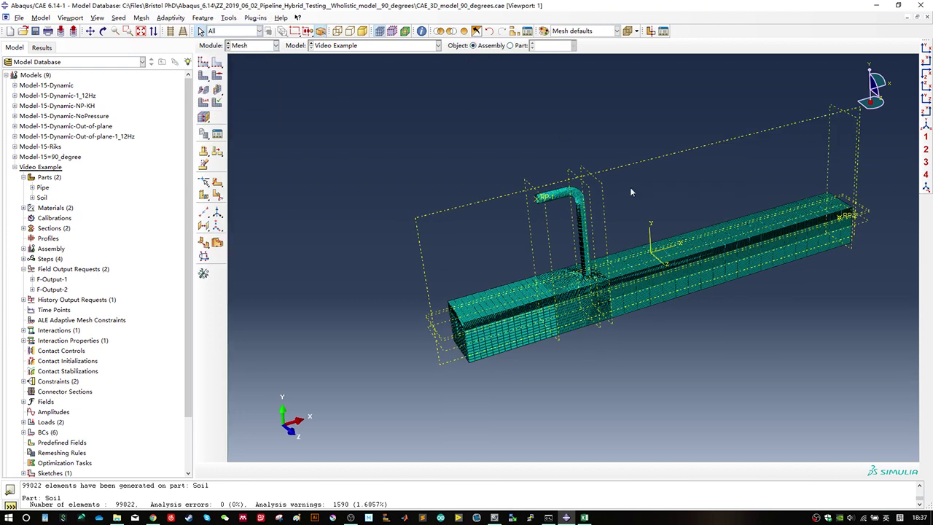
{"action": "mouse_move", "coordinate": [661, 301]}
{"action": "left_mouse_down", "text": "ctrl+alt"}
{"action": "mouse_move", "coordinate": [605, 287]}
{"action": "mouse_move", "coordinate": [655, 315]}
{"action": "left_mouse_up", "text": "ctrl+alt"}
{"action": "scroll", "coordinate": [67, 164], "scroll_direction": "down", "scroll_amount": 2}
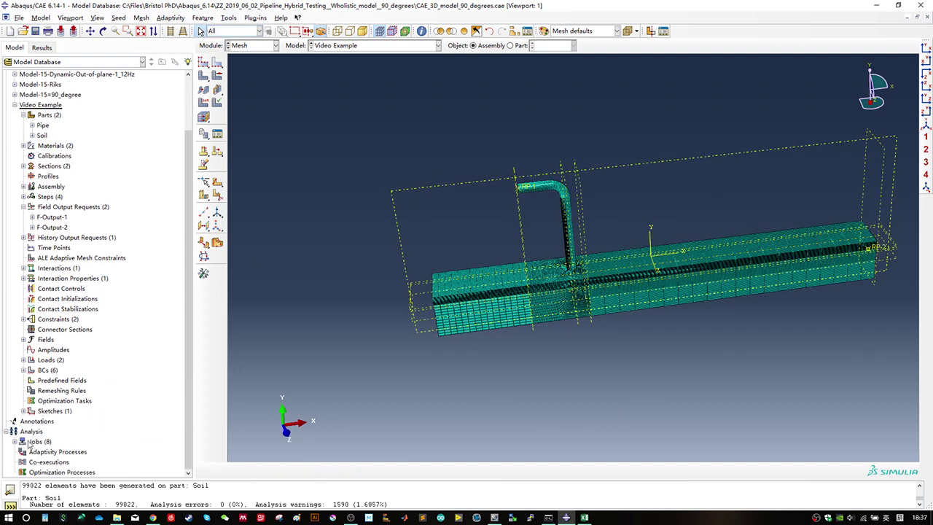
Step: Open the monitor for Job-15-Dynamic-Out-of-plane-1_12Hz and enlarge its increment table
{"action": "left_click", "coordinate": [15, 442]}
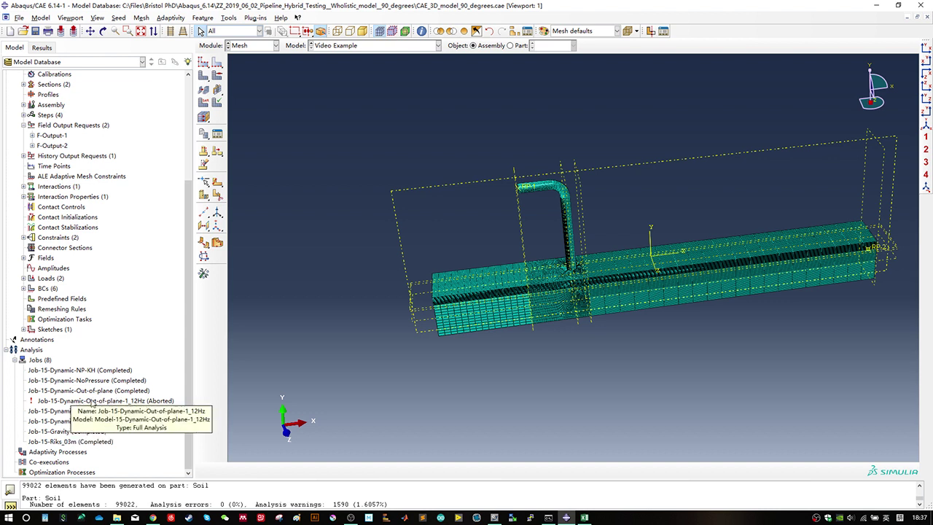
{"action": "right_click", "coordinate": [91, 400]}
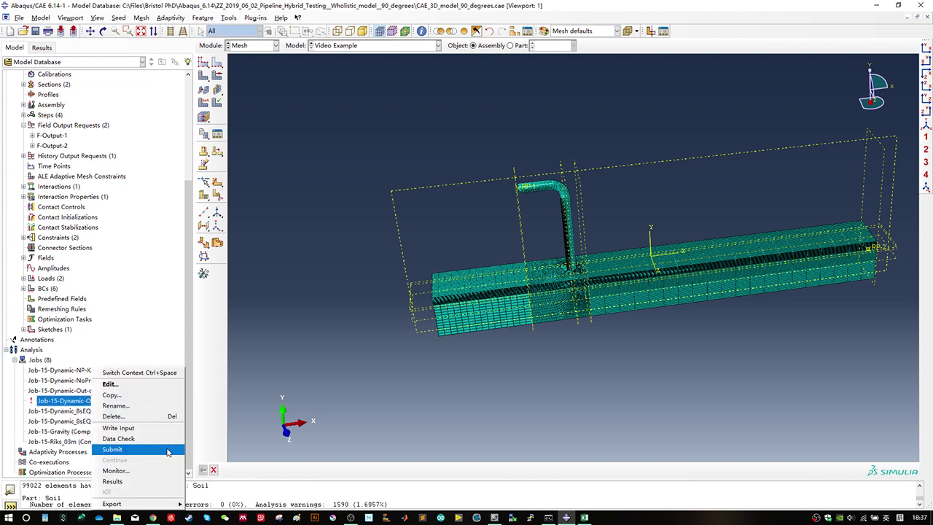
{"action": "left_click", "coordinate": [123, 471]}
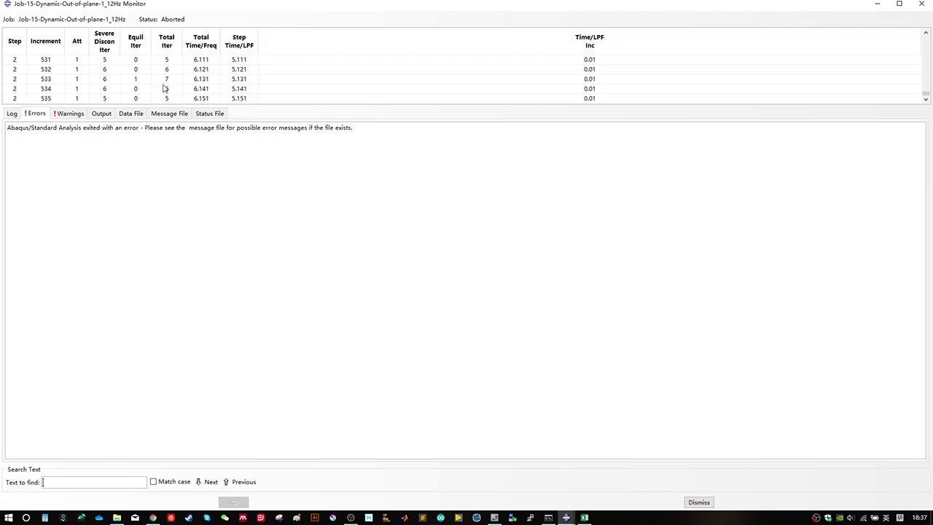
{"action": "left_click_drag", "start_coordinate": [256, 109], "coordinate": [259, 137]}
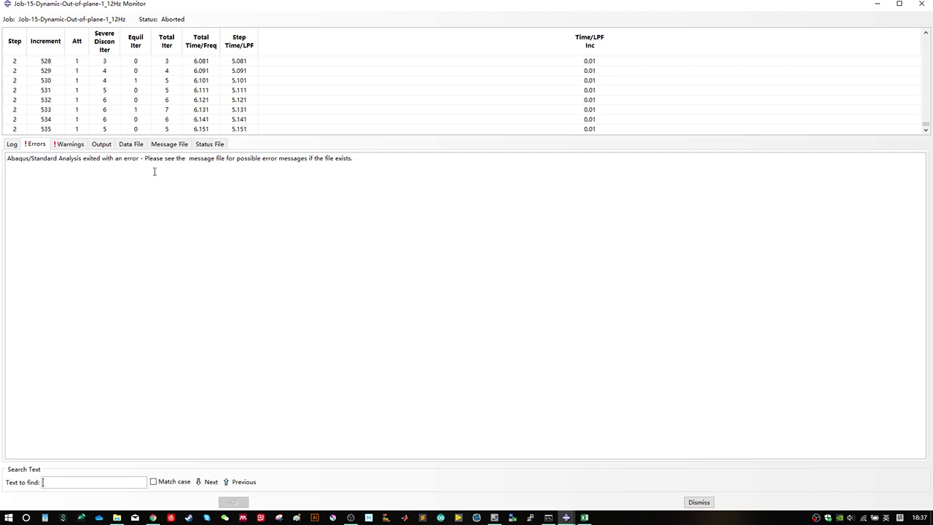
Step: Review the job's warnings about tie constraint surface pairs and node-based slave surfaces in the soil
{"action": "left_click", "coordinate": [72, 145]}
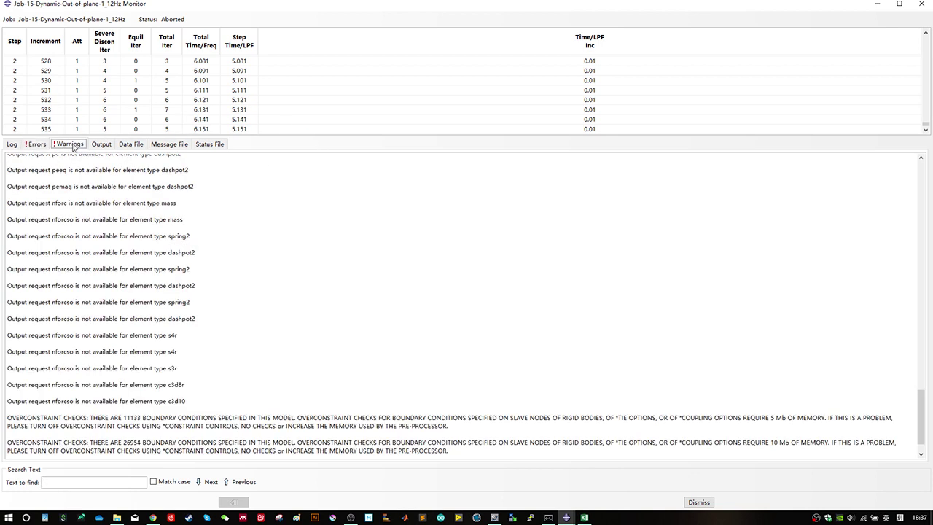
{"action": "scroll", "coordinate": [219, 308], "scroll_direction": "down", "scroll_amount": 2}
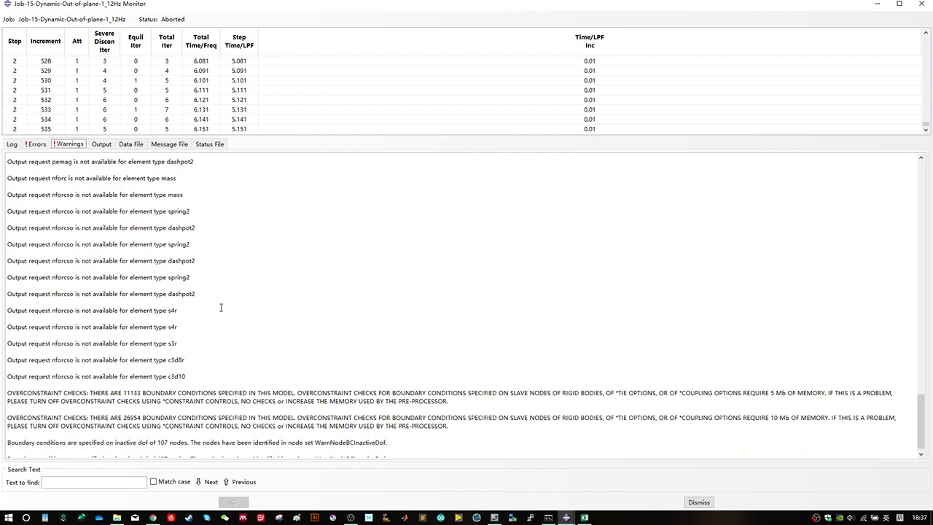
{"action": "scroll", "coordinate": [281, 343], "scroll_direction": "up", "scroll_amount": 5}
{"action": "scroll", "coordinate": [280, 343], "scroll_direction": "up", "scroll_amount": 15}
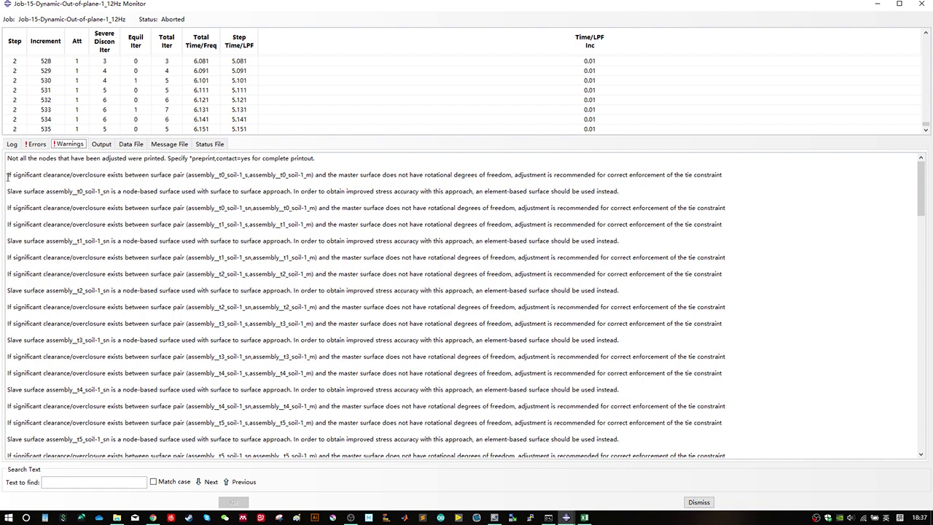
{"action": "left_click_drag", "start_coordinate": [15, 175], "coordinate": [311, 182]}
{"action": "left_click", "coordinate": [407, 192]}
{"action": "scroll", "coordinate": [284, 232], "scroll_direction": "down", "scroll_amount": 3}
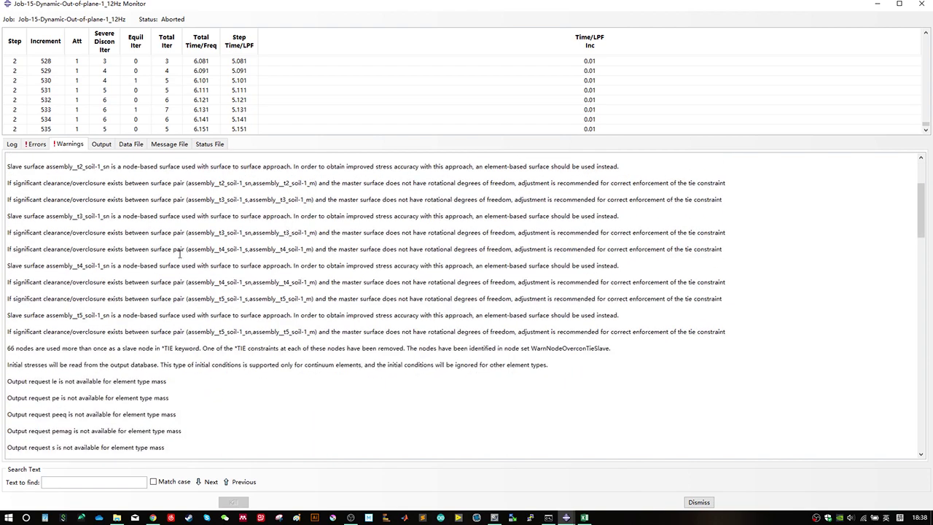
{"action": "scroll", "coordinate": [208, 250], "scroll_direction": "down", "scroll_amount": 3}
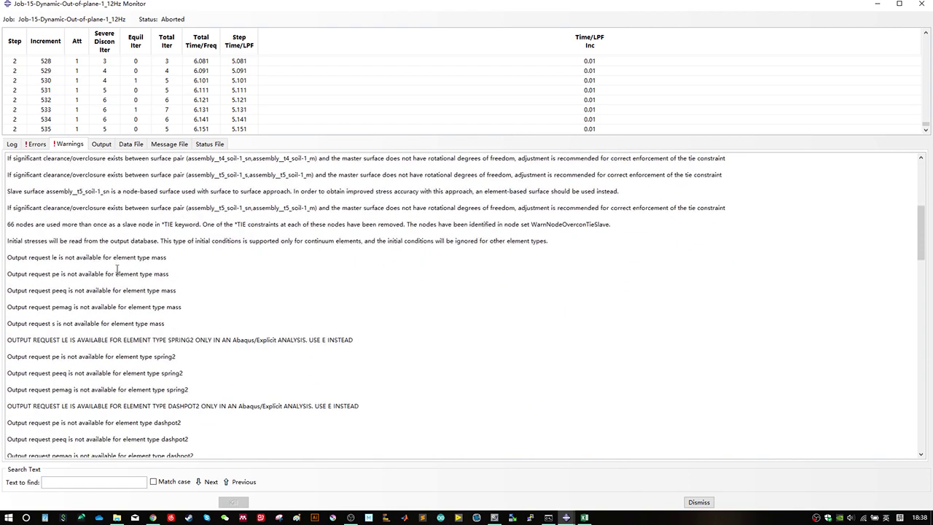
Step: Review the job's warnings about output requests by element type and the overconstraint checks on boundary conditions
{"action": "left_click", "coordinate": [100, 292]}
{"action": "scroll", "coordinate": [108, 255], "scroll_direction": "down", "scroll_amount": 2}
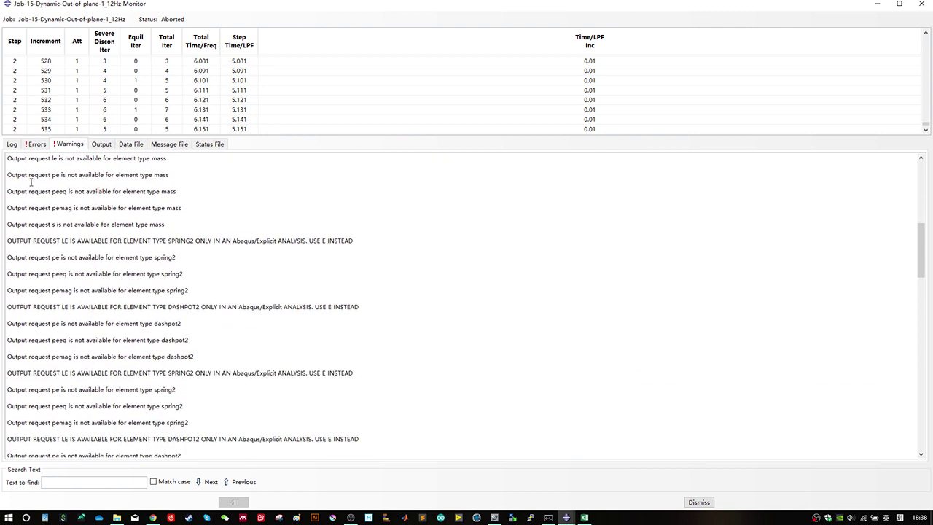
{"action": "left_click_drag", "start_coordinate": [61, 181], "coordinate": [163, 175]}
{"action": "left_click", "coordinate": [80, 175]}
{"action": "left_click", "coordinate": [115, 174]}
{"action": "scroll", "coordinate": [167, 182], "scroll_direction": "down", "scroll_amount": 3}
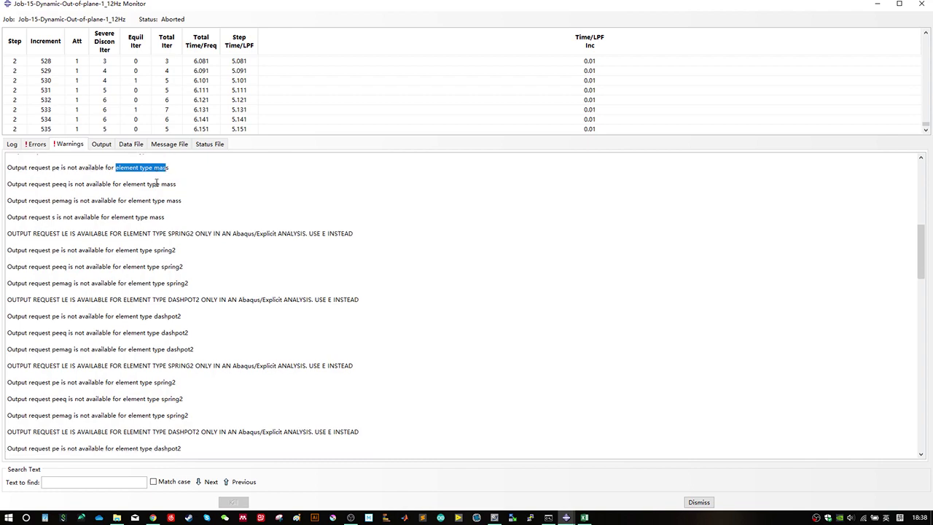
{"action": "scroll", "coordinate": [193, 208], "scroll_direction": "down", "scroll_amount": 15}
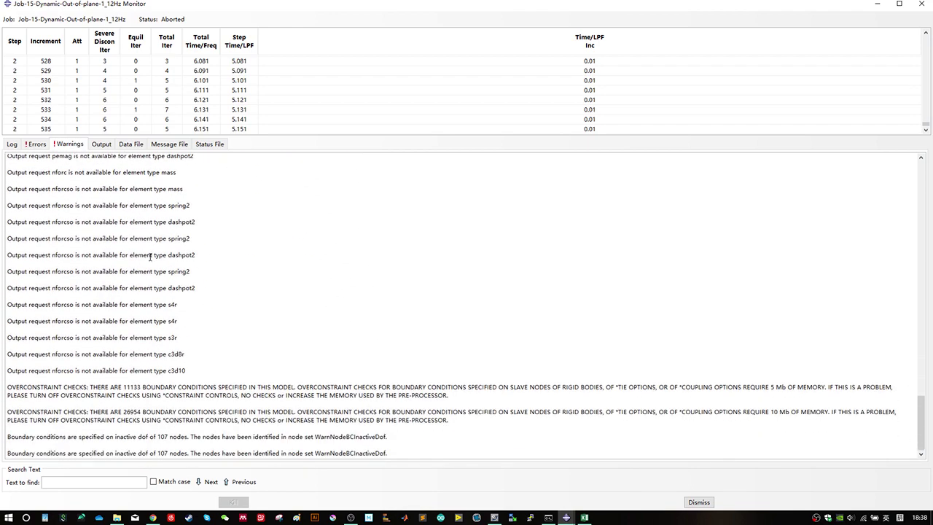
{"action": "left_click_drag", "start_coordinate": [24, 393], "coordinate": [89, 388]}
{"action": "left_click", "coordinate": [14, 389]}
{"action": "left_click", "coordinate": [145, 393]}
Step: Check the job's error and log entries and its earlier increments, and close the job monitor
{"action": "left_click", "coordinate": [34, 146]}
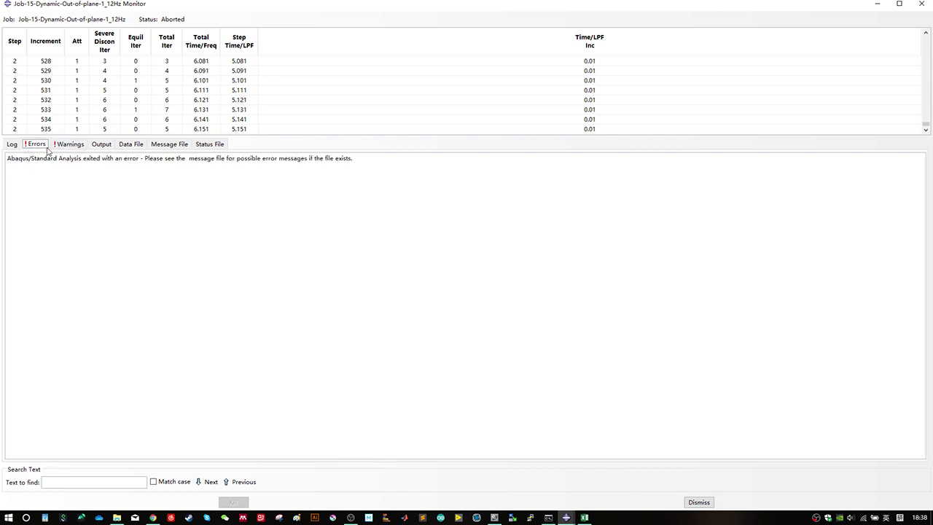
{"action": "left_click", "coordinate": [12, 145]}
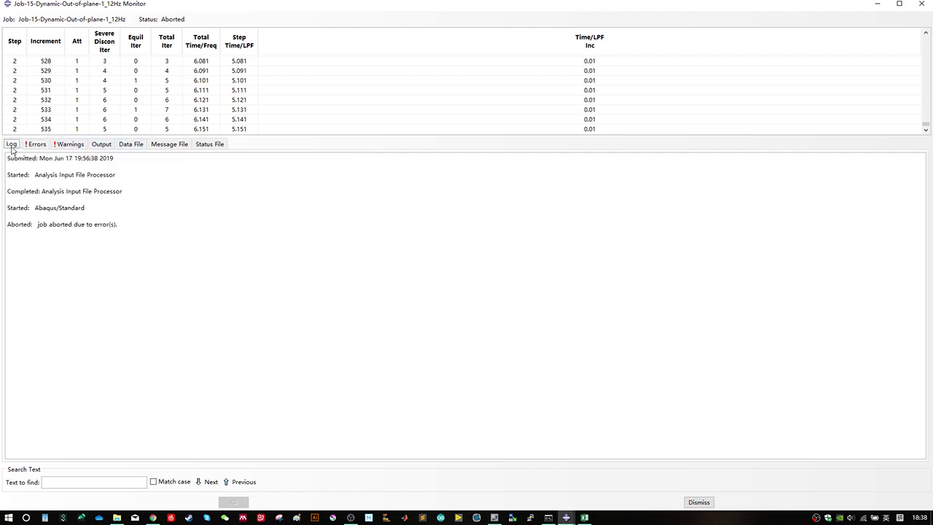
{"action": "scroll", "coordinate": [437, 90], "scroll_direction": "up", "scroll_amount": 10}
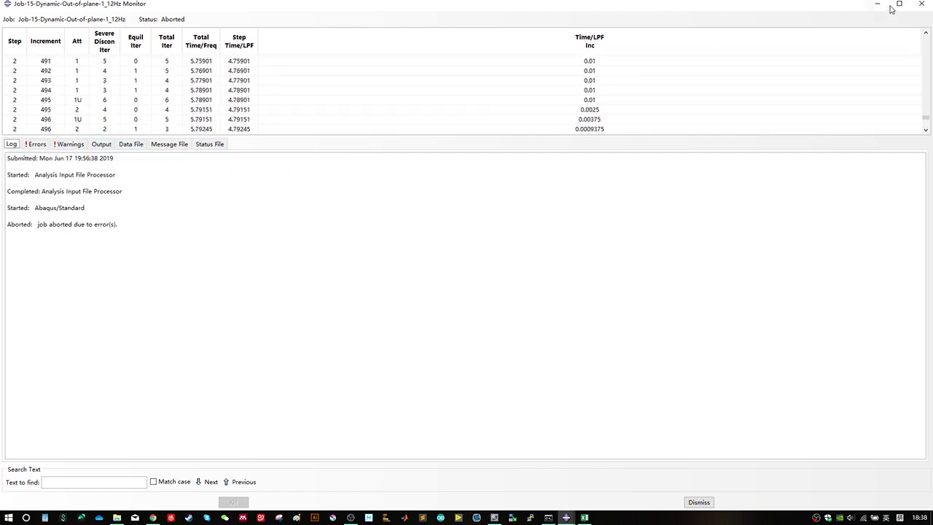
{"action": "left_click", "coordinate": [922, 6]}
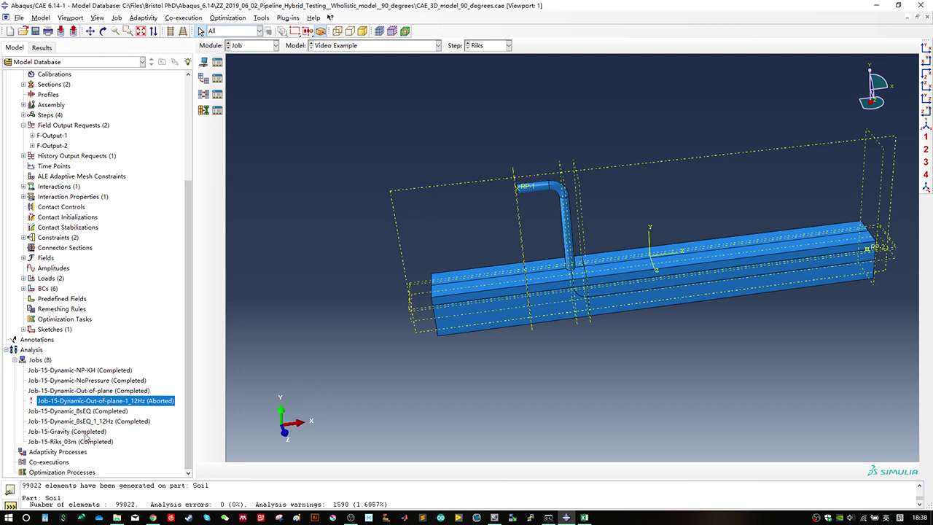
Step: Open the results of Job-15-Gravity and view the undeformed pipe and soil model from the side
{"action": "left_click", "coordinate": [86, 433]}
{"action": "right_click", "coordinate": [89, 435]}
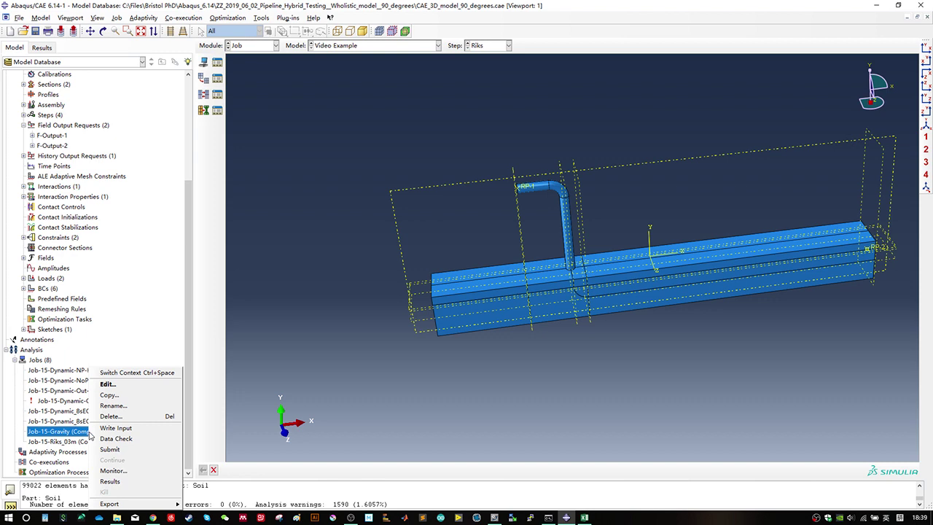
{"action": "left_click", "coordinate": [133, 481]}
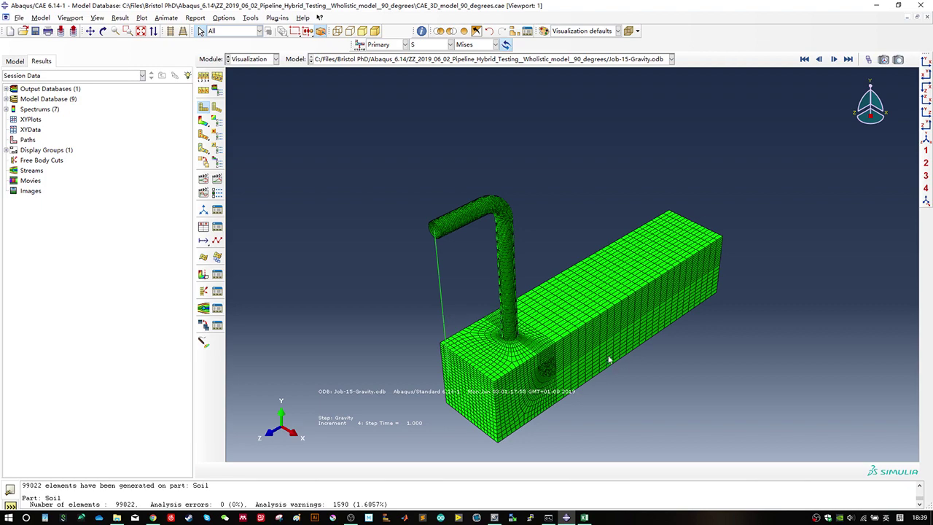
{"action": "left_click_drag", "start_coordinate": [599, 367], "coordinate": [565, 236], "text": "ctrl+alt"}
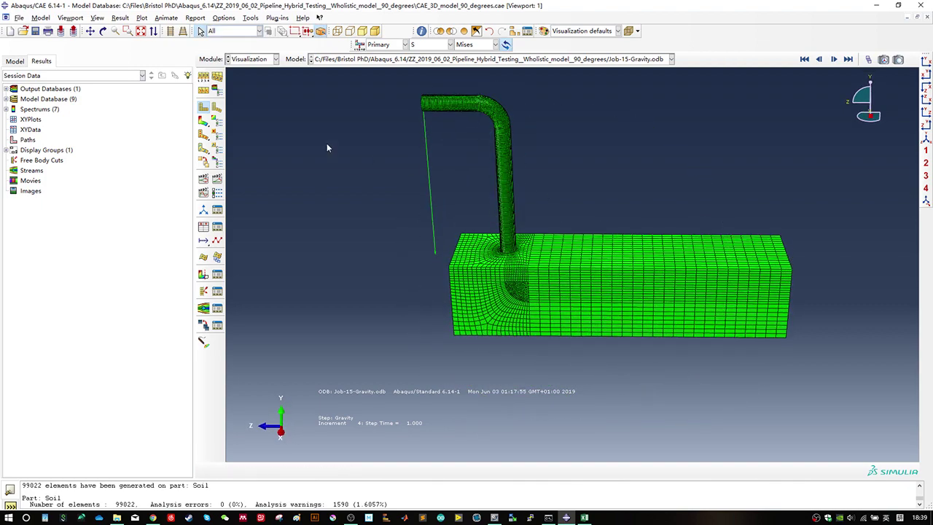
Step: Display the Mises stress contours of Job-15-Gravity on the deformed pipe and soil model
{"action": "left_click", "coordinate": [7, 88]}
{"action": "left_click", "coordinate": [45, 100]}
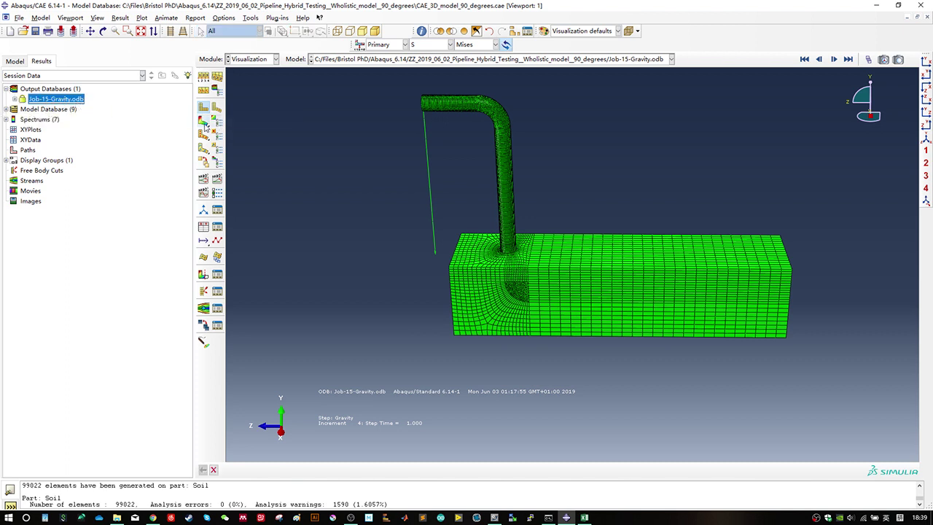
{"action": "left_click", "coordinate": [204, 121]}
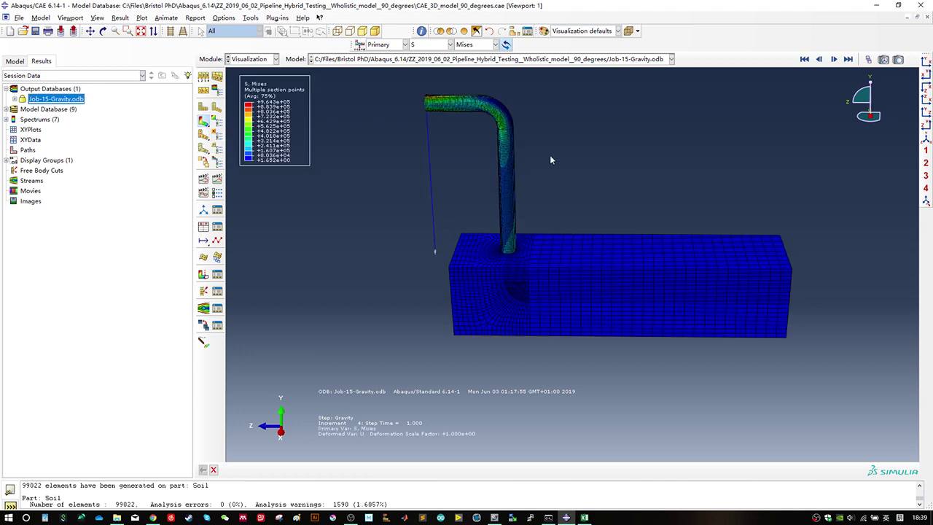
{"action": "scroll", "coordinate": [452, 119], "scroll_direction": "up", "scroll_amount": 2}
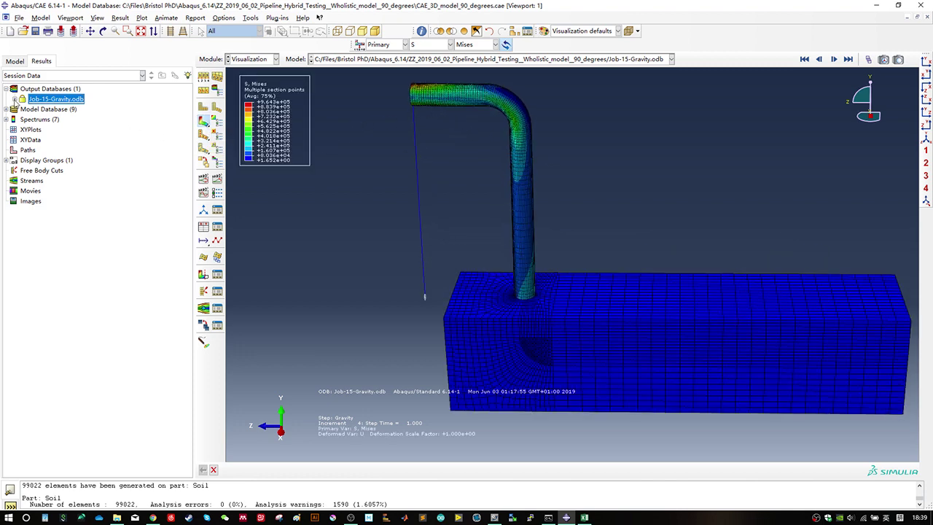
Step: Change the contour plot's primary variable to the contact status CSTATUS SNEG
{"action": "left_click", "coordinate": [447, 44]}
{"action": "scroll", "coordinate": [446, 73], "scroll_direction": "down", "scroll_amount": 4}
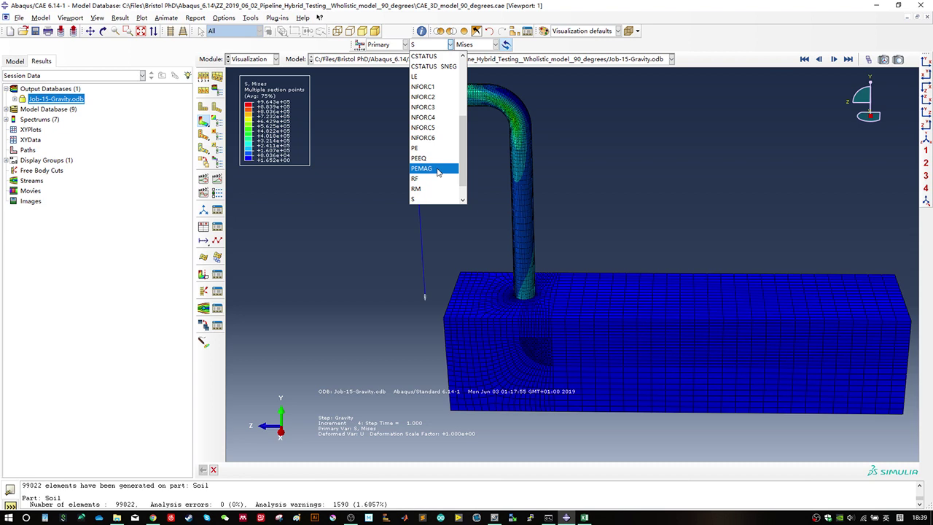
{"action": "scroll", "coordinate": [439, 167], "scroll_direction": "up", "scroll_amount": 2}
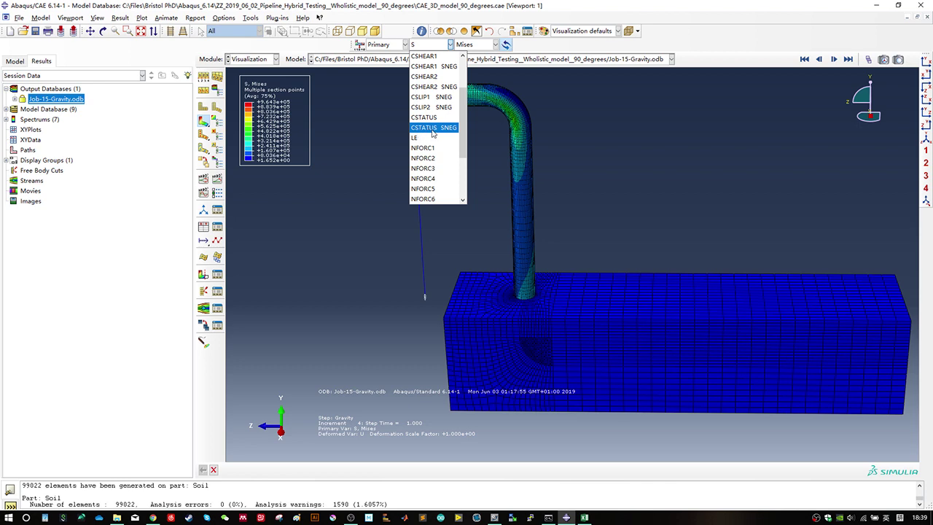
{"action": "left_click", "coordinate": [440, 130]}
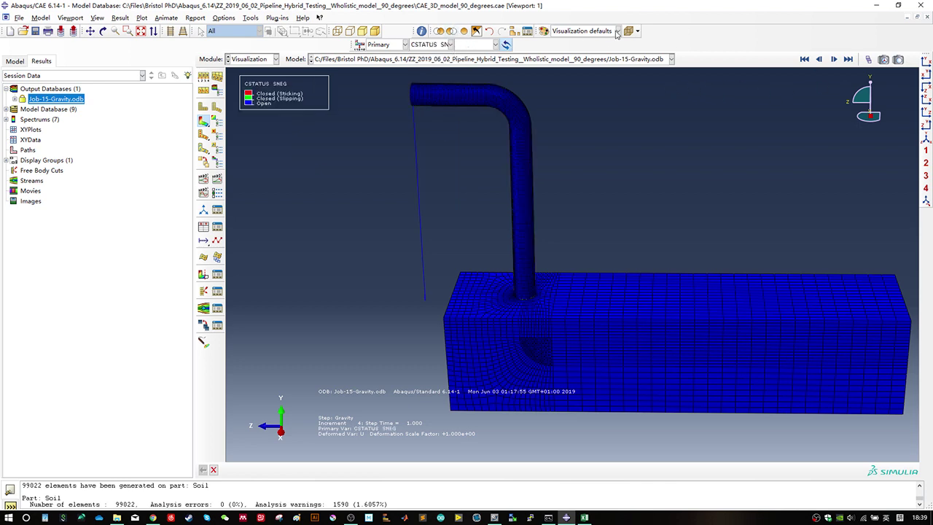
Step: Remove the soil block from the display by part instance to expose the contact status along the buried pipe
{"action": "left_click", "coordinate": [450, 34]}
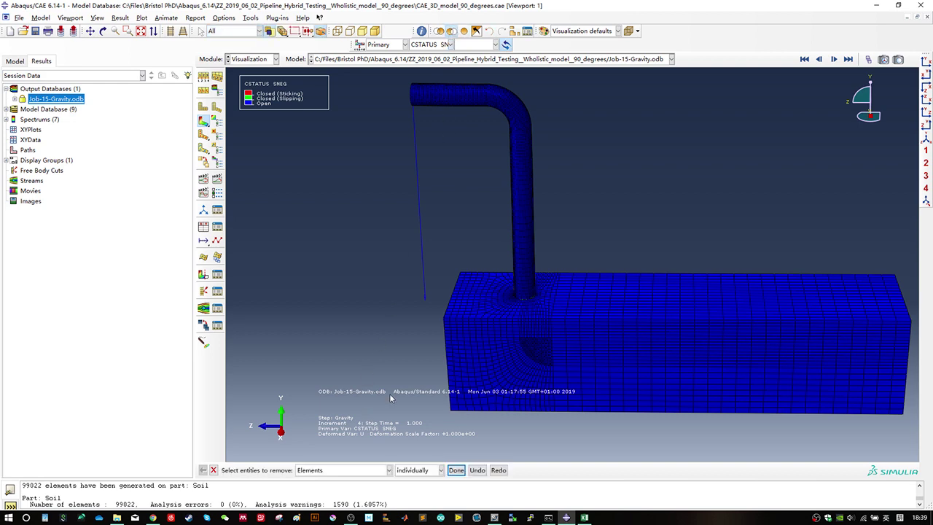
{"action": "left_click", "coordinate": [389, 470]}
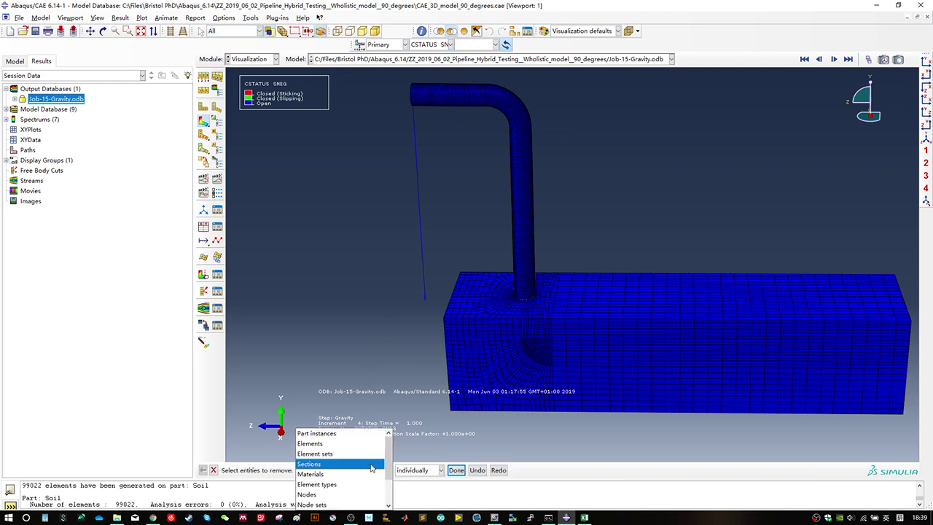
{"action": "left_click", "coordinate": [327, 437]}
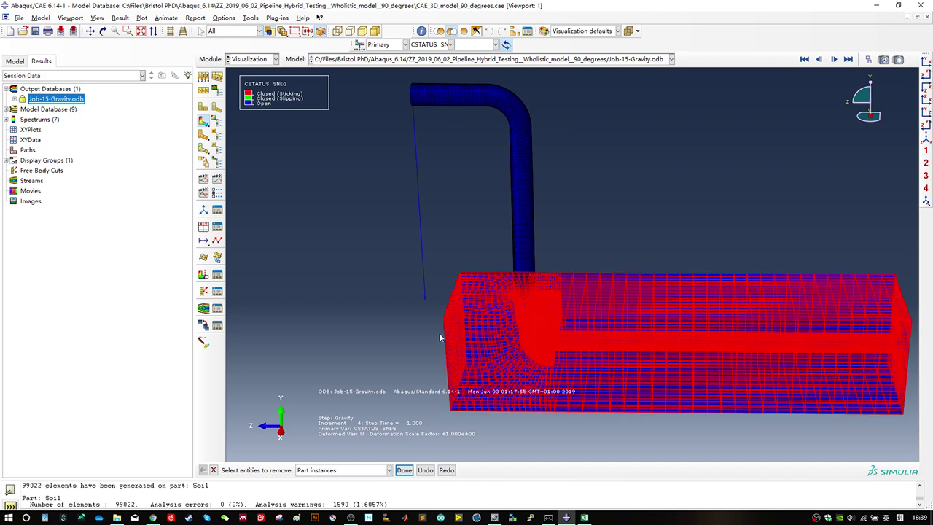
{"action": "left_click", "coordinate": [468, 331]}
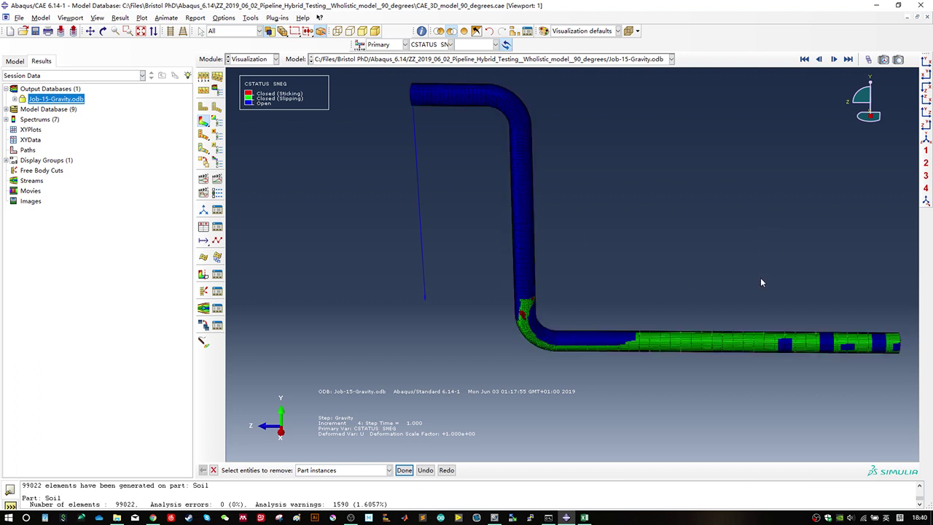
Step: Examine the pipe's contact status at frame 4 of the Gravity step, and restore the full model display
{"action": "left_click", "coordinate": [868, 59]}
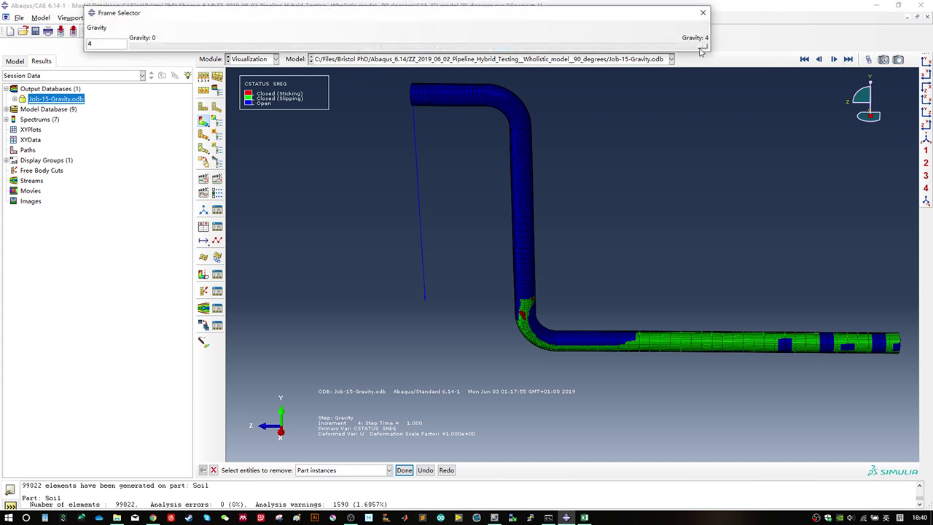
{"action": "mouse_move", "coordinate": [699, 48]}
{"action": "left_mouse_down"}
{"action": "mouse_move", "coordinate": [431, 48]}
{"action": "mouse_move", "coordinate": [312, 66]}
{"action": "mouse_move", "coordinate": [141, 70]}
{"action": "mouse_move", "coordinate": [208, 47]}
{"action": "mouse_move", "coordinate": [703, 46]}
{"action": "left_mouse_up"}
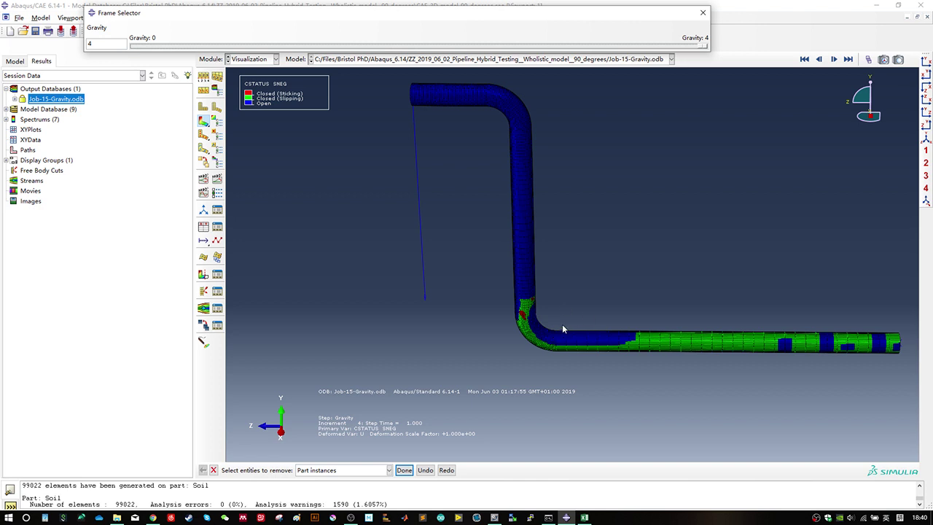
{"action": "left_click", "coordinate": [702, 12]}
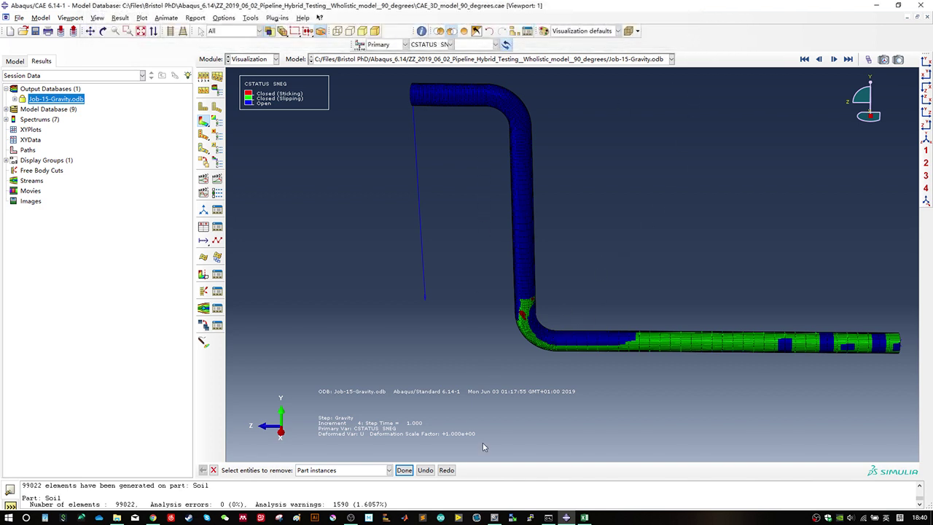
{"action": "left_click", "coordinate": [403, 470]}
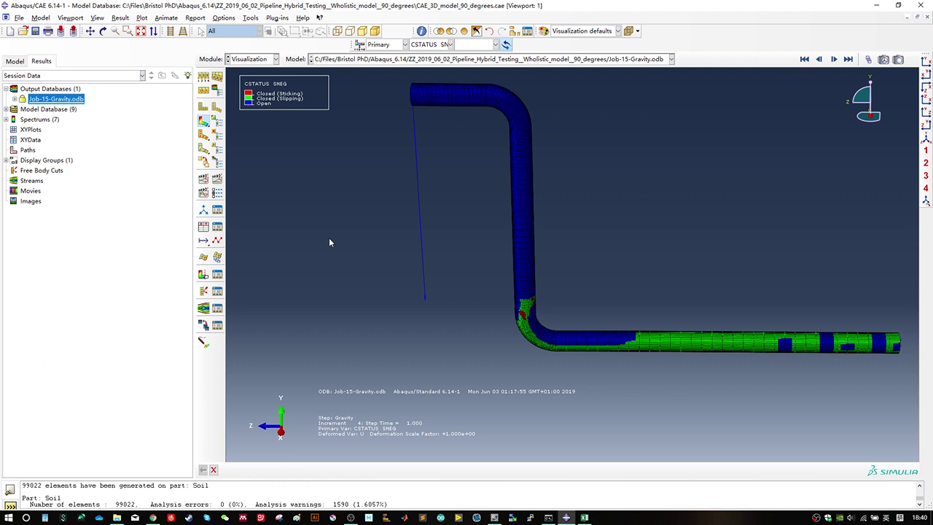
{"action": "left_click", "coordinate": [463, 30]}
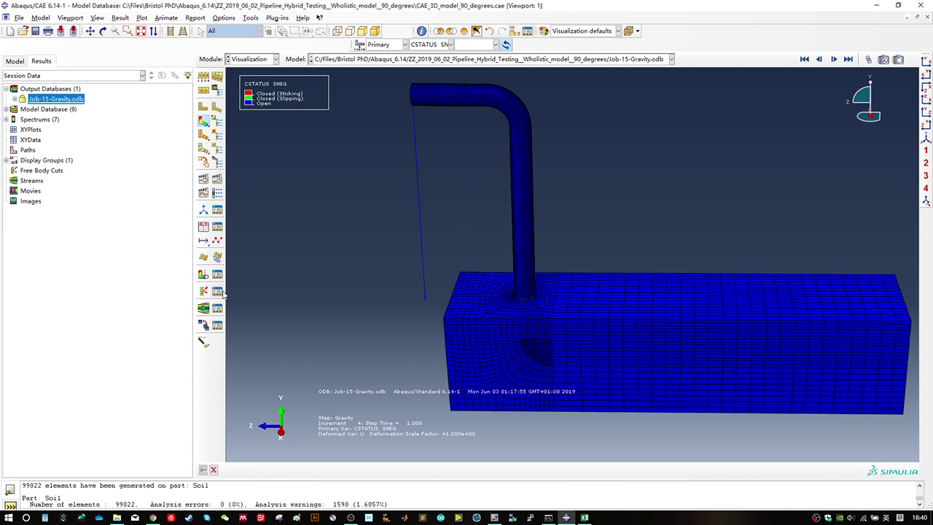
Step: Start XY data extraction from ODB field output and confirm the Gravity step in the active steps and frames
{"action": "left_click", "coordinate": [204, 227]}
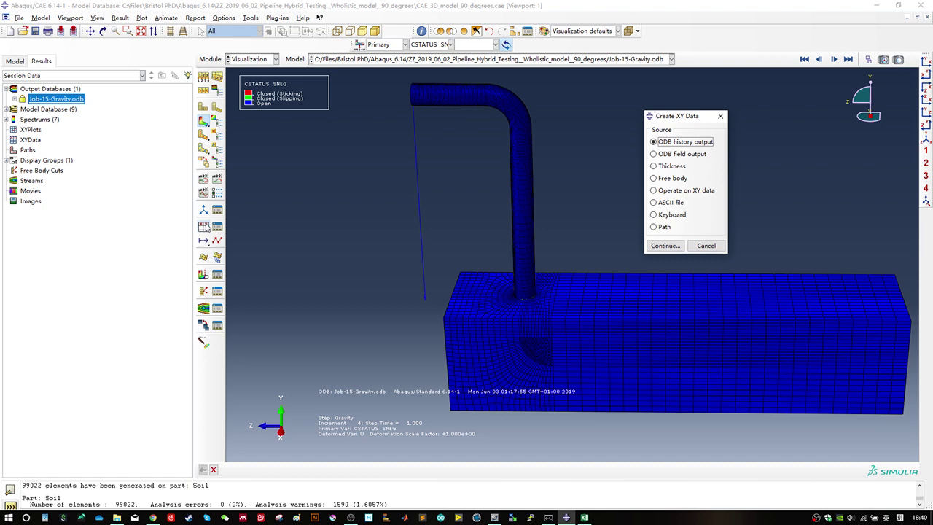
{"action": "left_click", "coordinate": [690, 156]}
{"action": "left_click", "coordinate": [665, 246]}
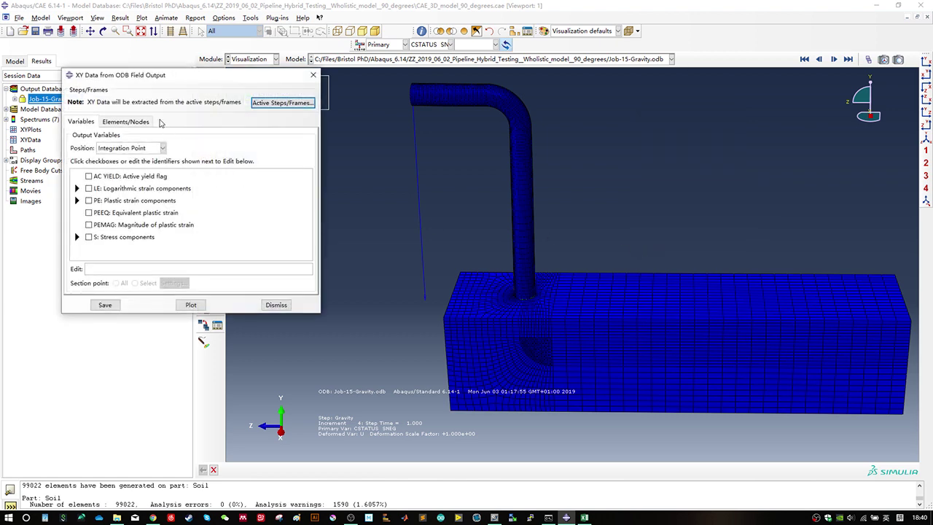
{"action": "left_click", "coordinate": [282, 102]}
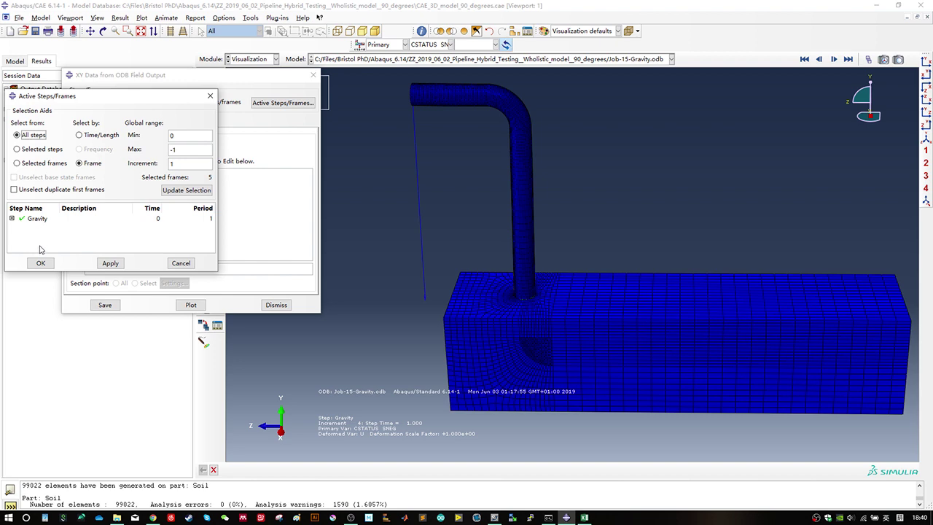
{"action": "left_click", "coordinate": [22, 219]}
{"action": "left_click", "coordinate": [41, 263]}
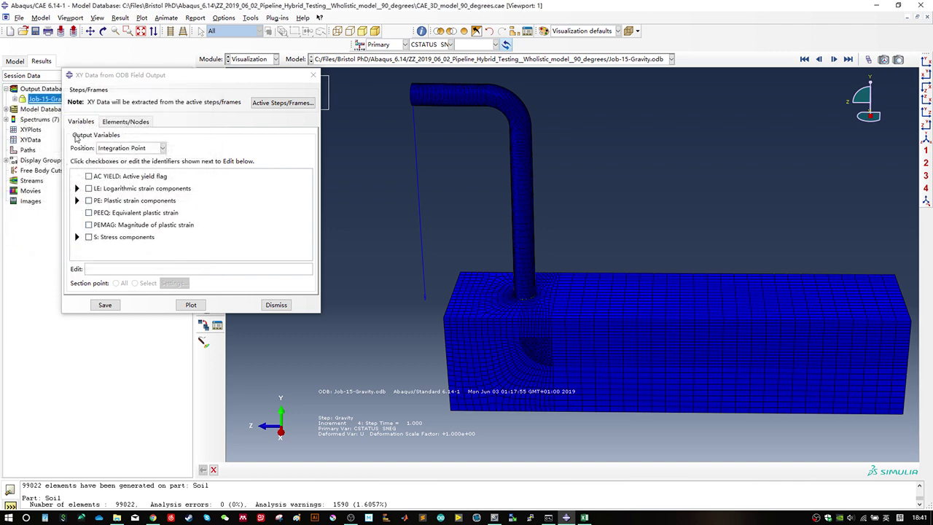
Step: Set the output position to Unique Nodal and choose the U3 spatial displacement component
{"action": "left_click", "coordinate": [119, 149]}
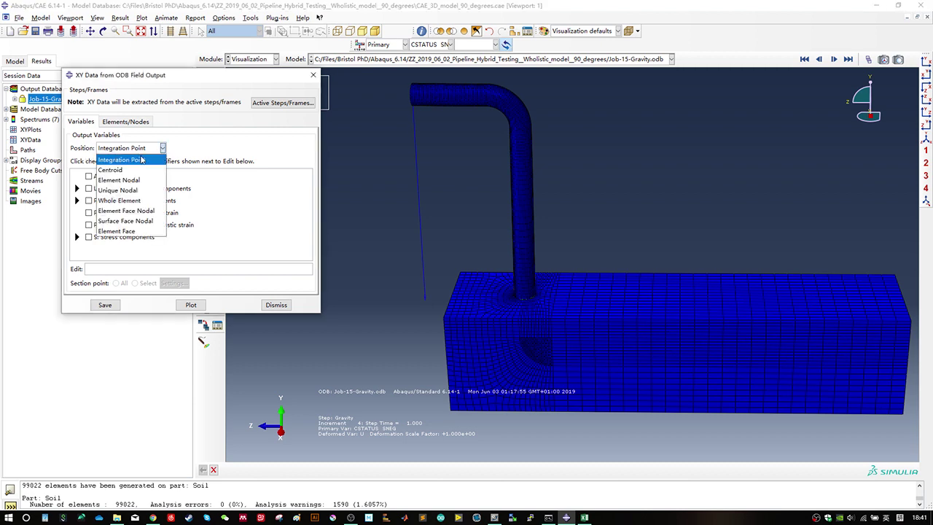
{"action": "left_click", "coordinate": [134, 190]}
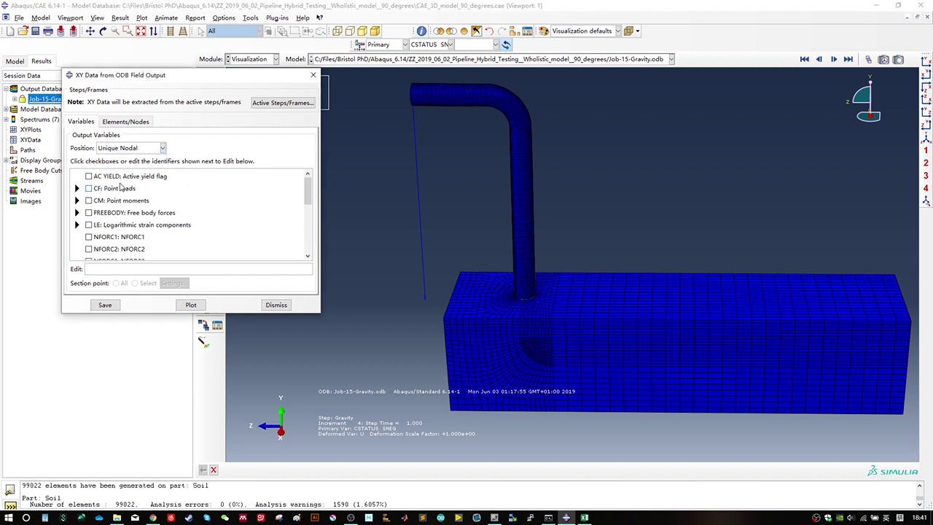
{"action": "scroll", "coordinate": [126, 201], "scroll_direction": "down", "scroll_amount": 1}
{"action": "scroll", "coordinate": [125, 201], "scroll_direction": "down", "scroll_amount": 5}
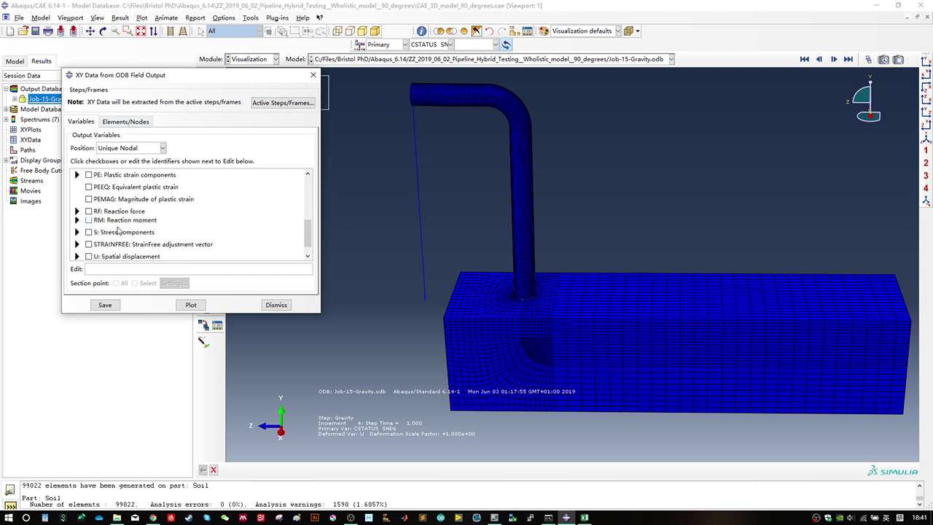
{"action": "left_click", "coordinate": [78, 241]}
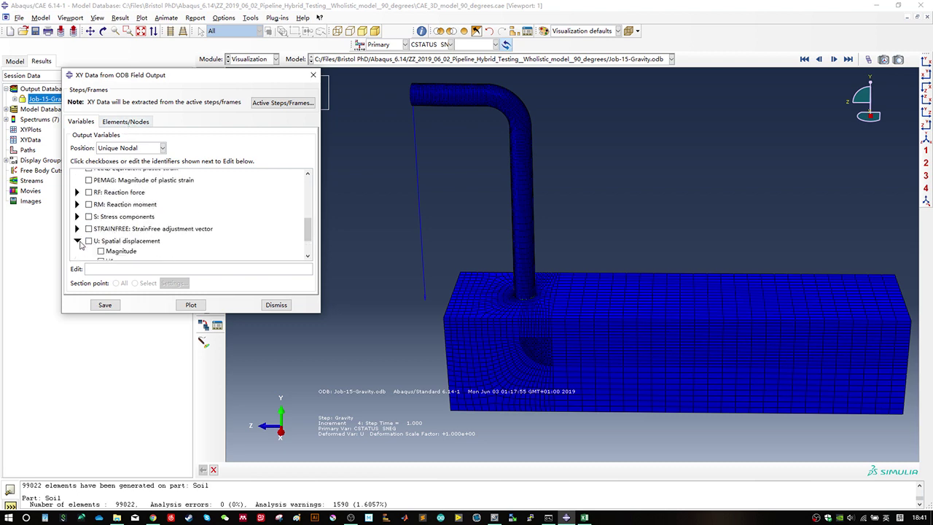
{"action": "scroll", "coordinate": [155, 231], "scroll_direction": "down", "scroll_amount": 2}
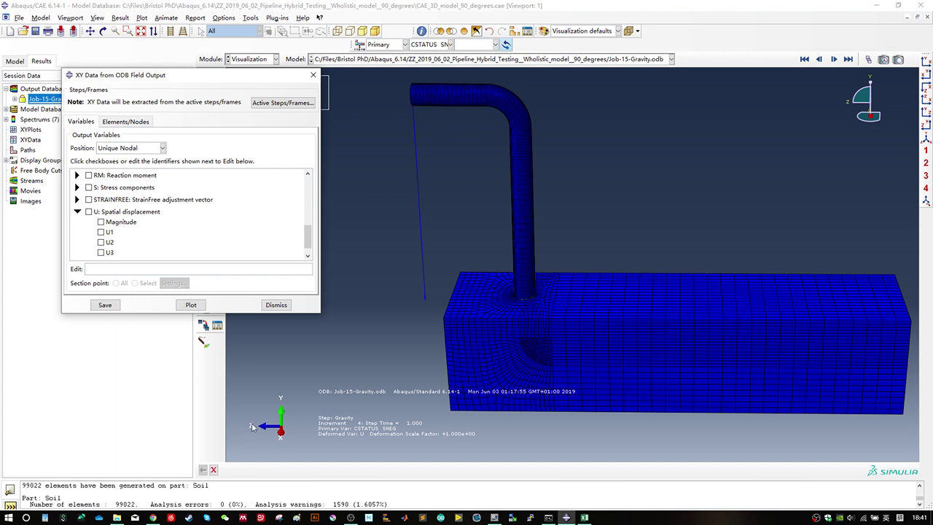
{"action": "left_click", "coordinate": [106, 252]}
Step: Pick the node at the centre of the upper pipe's open end as the extraction point
{"action": "left_click", "coordinate": [134, 122]}
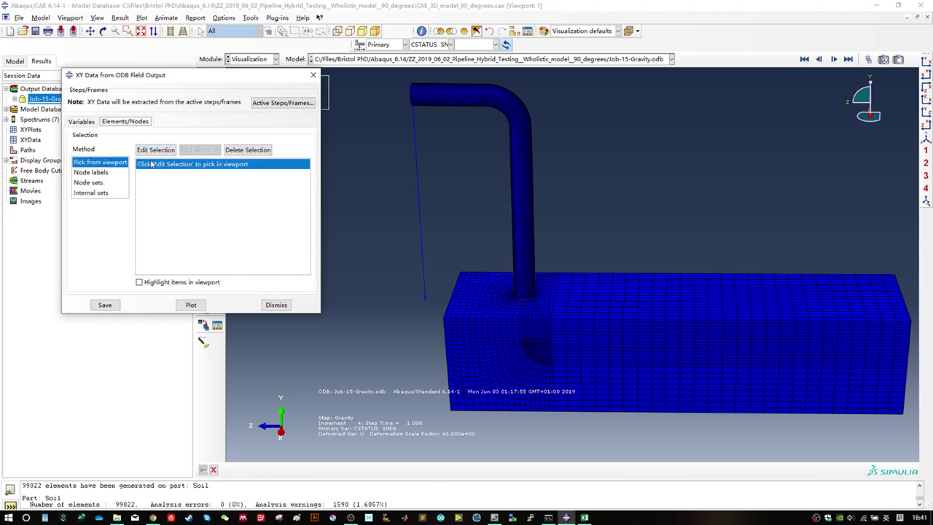
{"action": "left_click", "coordinate": [155, 149]}
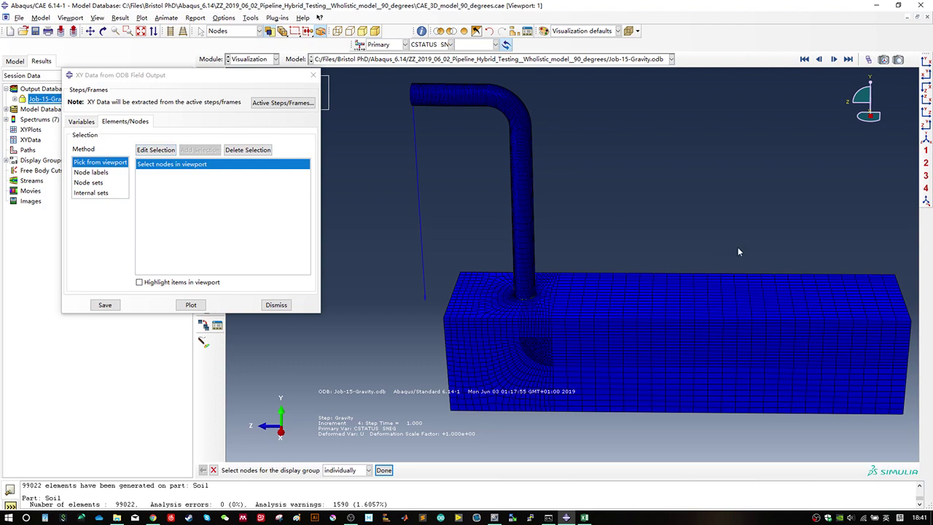
{"action": "left_click_drag", "start_coordinate": [438, 177], "coordinate": [466, 208], "text": "ctrl+alt"}
{"action": "scroll", "coordinate": [445, 158], "scroll_direction": "down", "scroll_amount": 6}
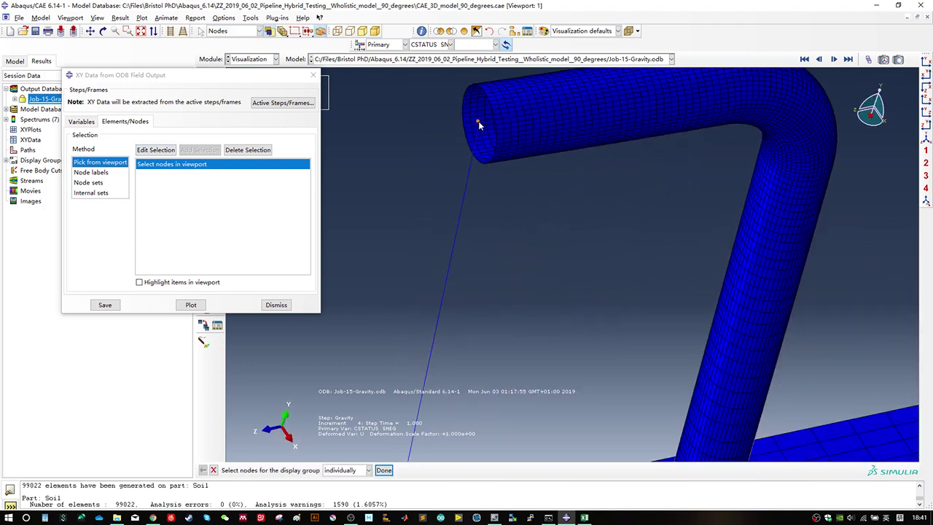
{"action": "scroll", "coordinate": [478, 122], "scroll_direction": "down", "scroll_amount": 5}
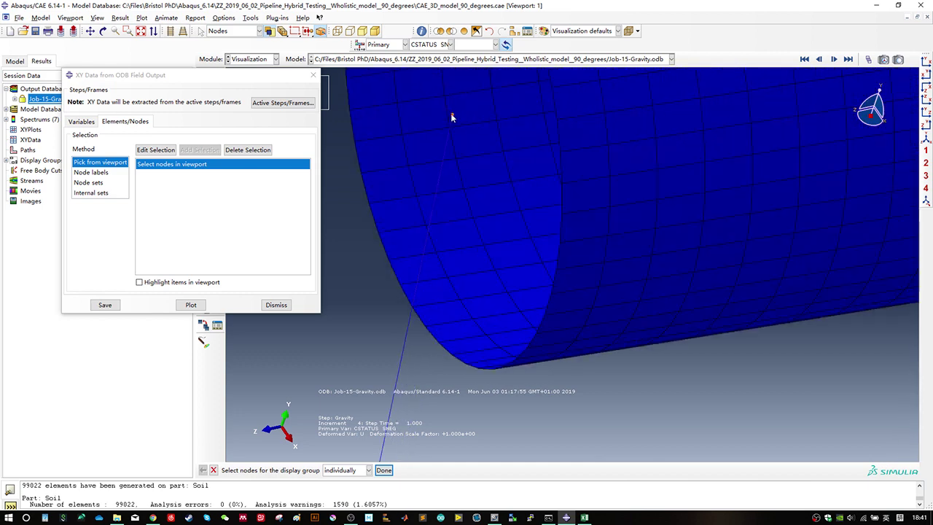
{"action": "scroll", "coordinate": [470, 139], "scroll_direction": "up", "scroll_amount": 3}
{"action": "left_click", "coordinate": [470, 129]}
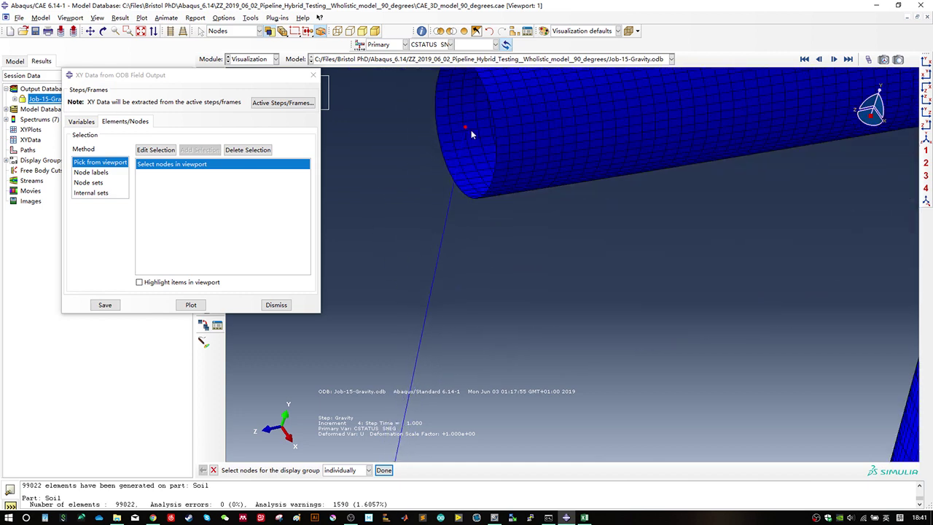
{"action": "middle_click", "coordinate": [481, 176]}
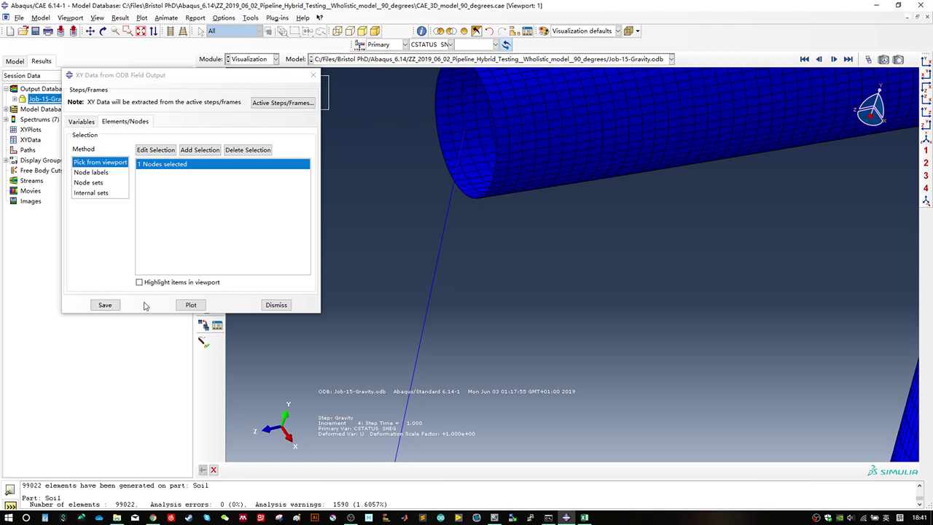
Step: Save the U3 displacement curve of the picked node as XY data and close the extraction dialog
{"action": "left_click", "coordinate": [105, 305]}
{"action": "left_click", "coordinate": [159, 220]}
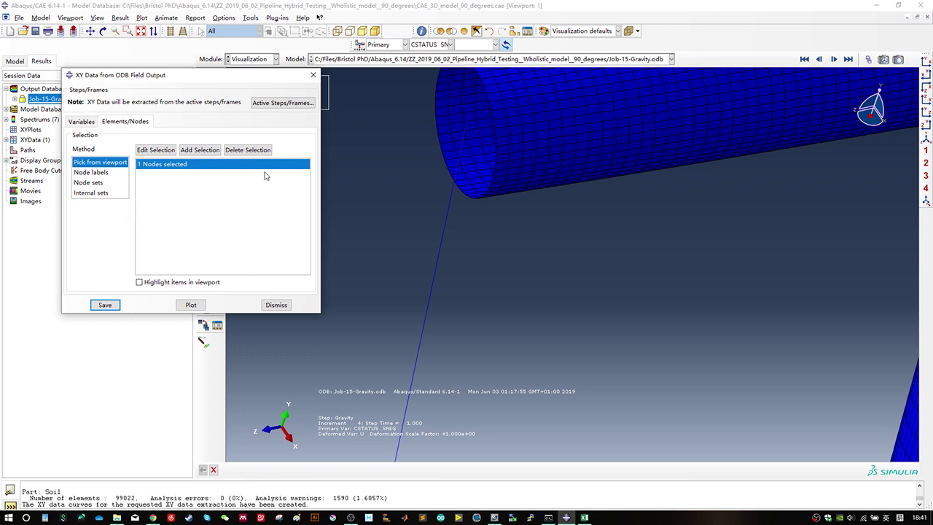
{"action": "left_click", "coordinate": [276, 304]}
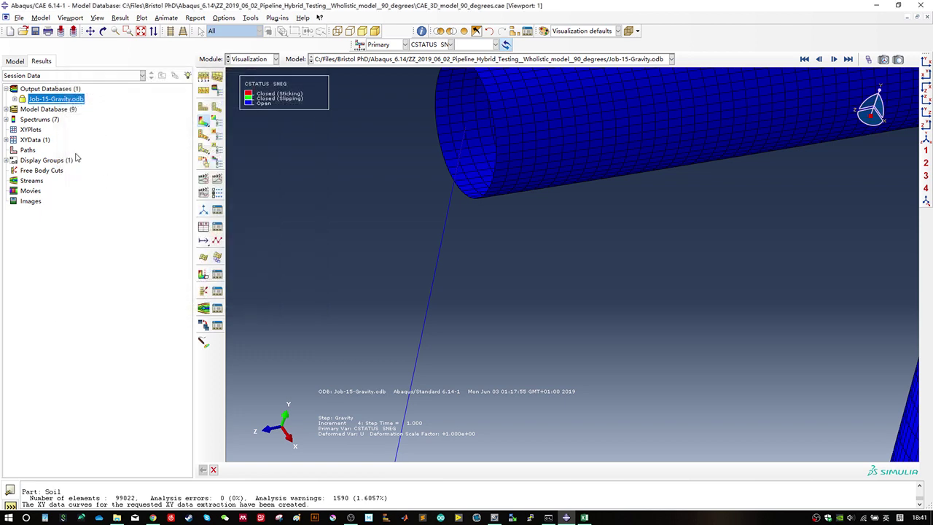
Step: Plot the saved U3 displacement against time for inspection, and return to the contact status contour plot
{"action": "left_click", "coordinate": [7, 140]}
{"action": "double_click", "coordinate": [40, 149]}
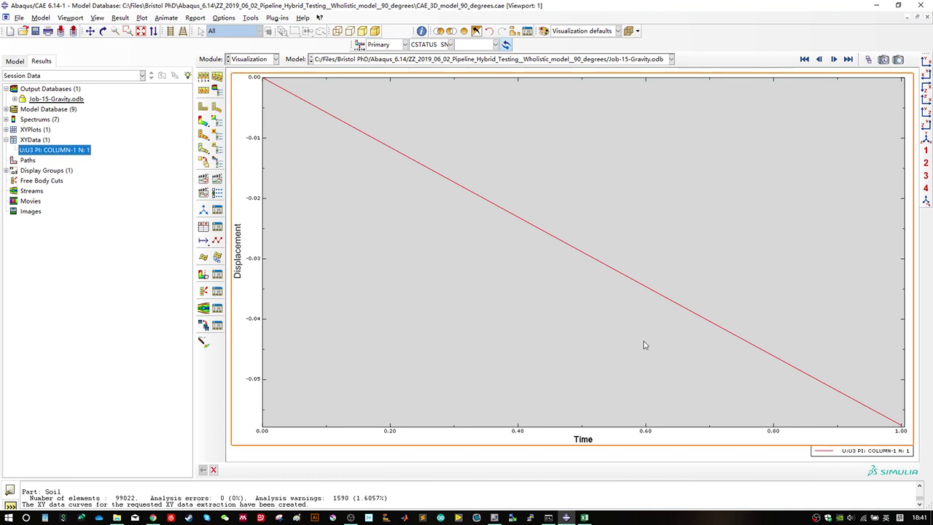
{"action": "left_click", "coordinate": [213, 469]}
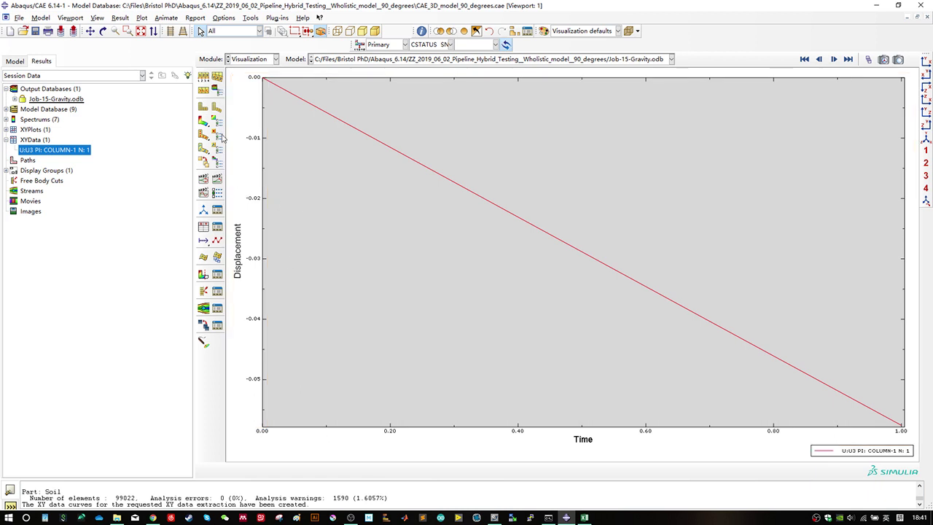
{"action": "left_click", "coordinate": [203, 121]}
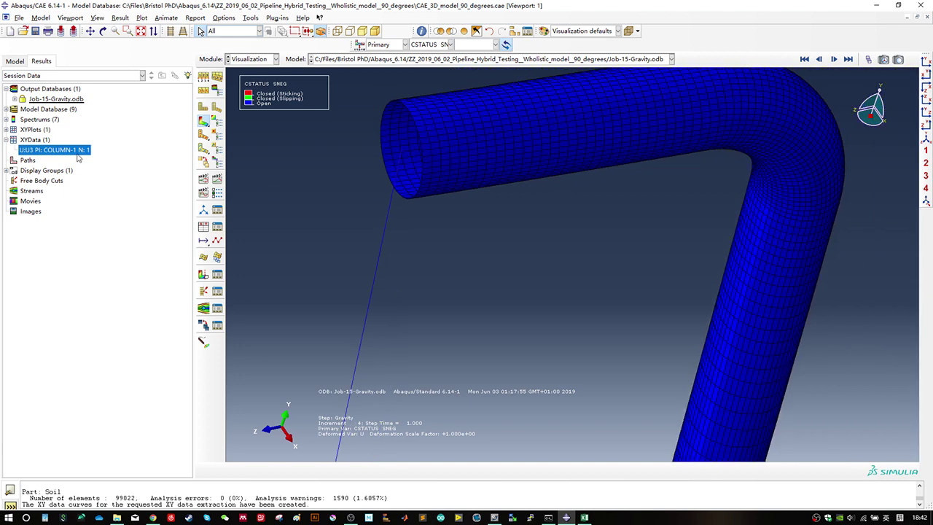
Step: Start an operation on XY data and build an expression that subtracts the saved U3 displacement curve from itself
{"action": "scroll", "coordinate": [437, 175], "scroll_direction": "down", "scroll_amount": 2}
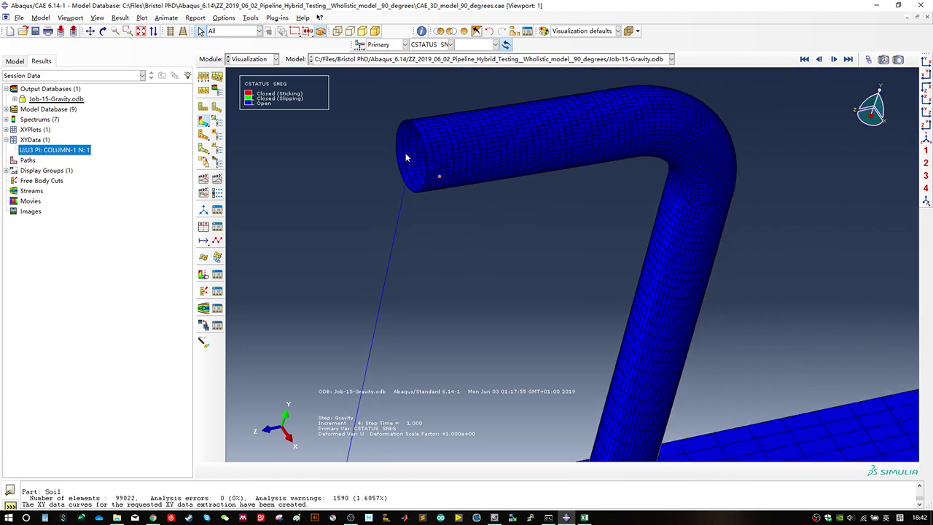
{"action": "scroll", "coordinate": [413, 155], "scroll_direction": "down", "scroll_amount": 2}
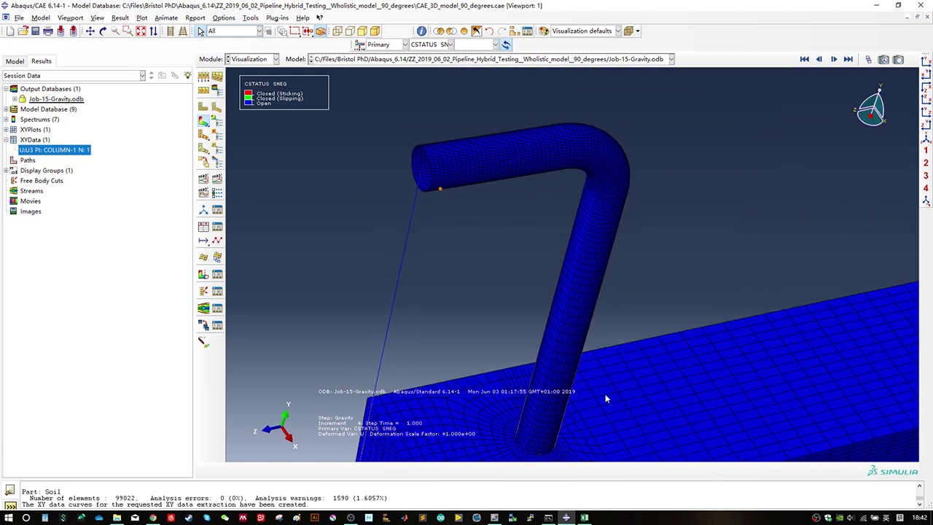
{"action": "scroll", "coordinate": [605, 397], "scroll_direction": "down", "scroll_amount": 3}
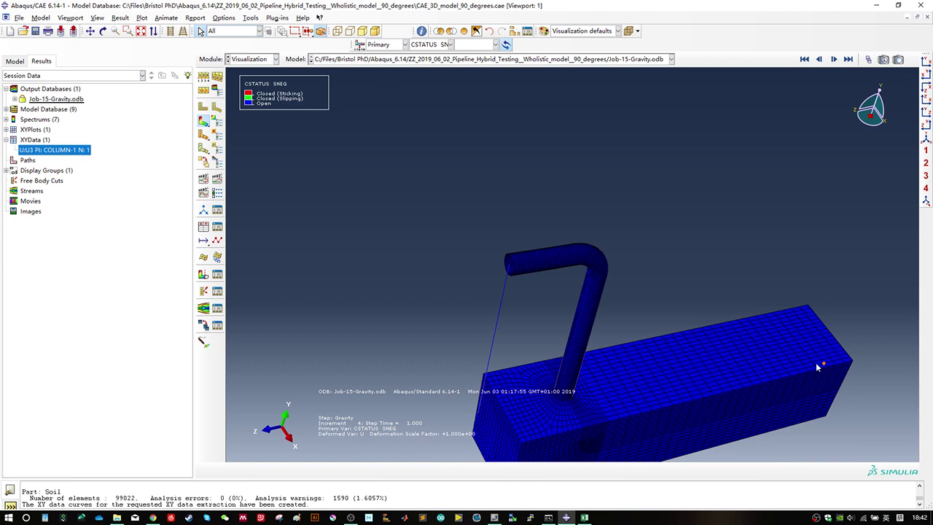
{"action": "left_click", "coordinate": [204, 226]}
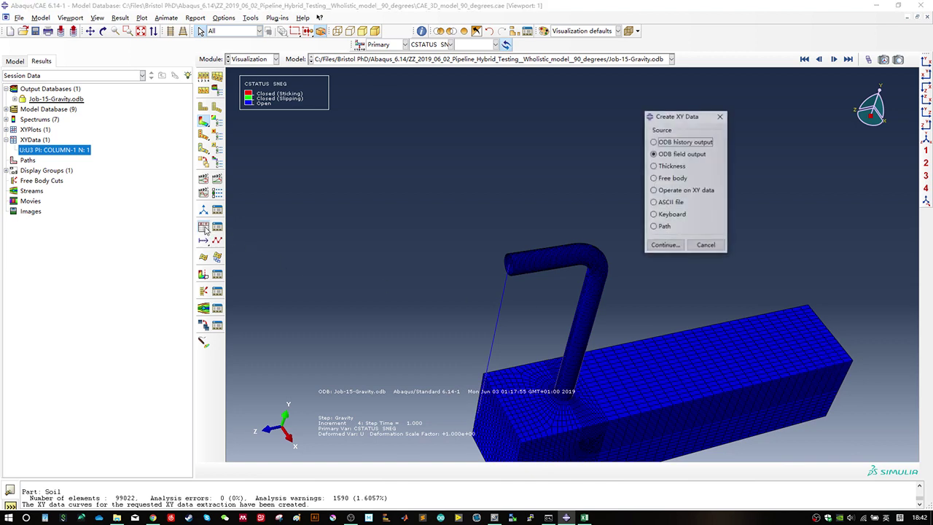
{"action": "left_click", "coordinate": [705, 190]}
{"action": "left_click", "coordinate": [665, 245]}
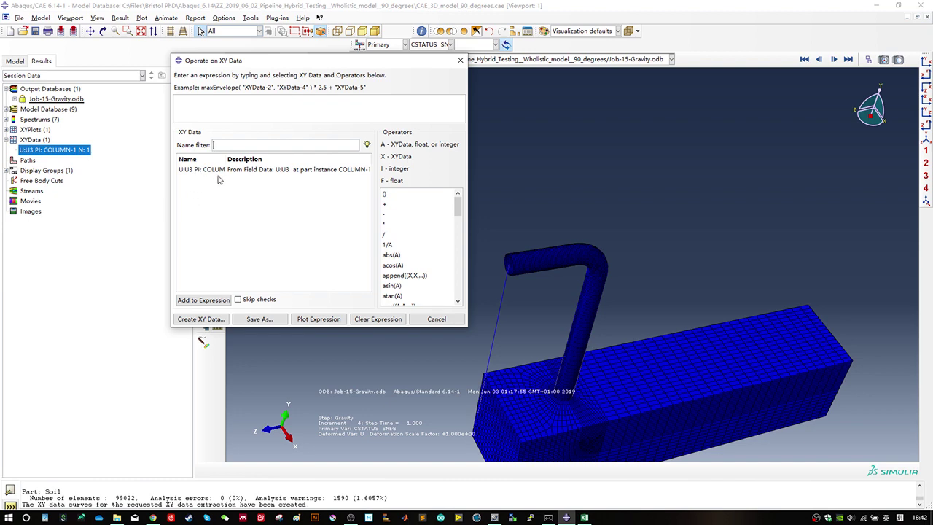
{"action": "double_click", "coordinate": [209, 169]}
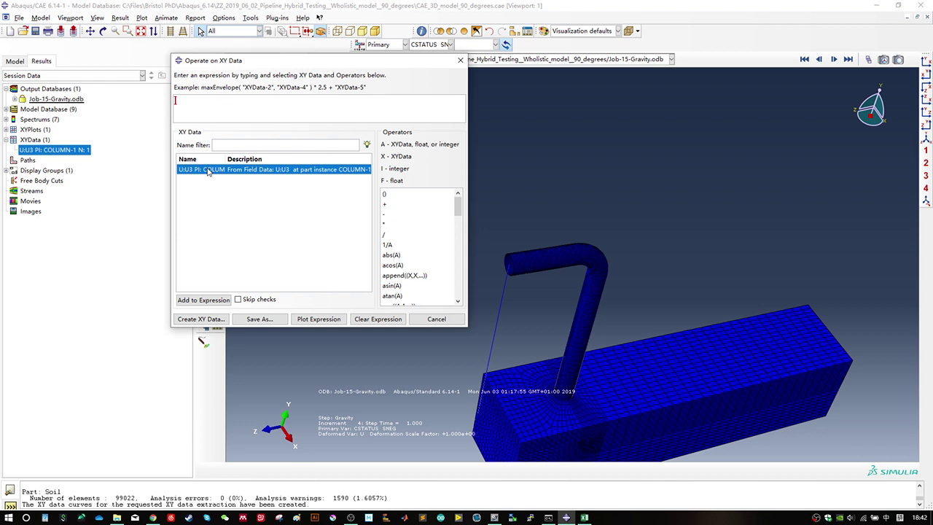
{"action": "left_click", "coordinate": [386, 214]}
{"action": "double_click", "coordinate": [277, 172]}
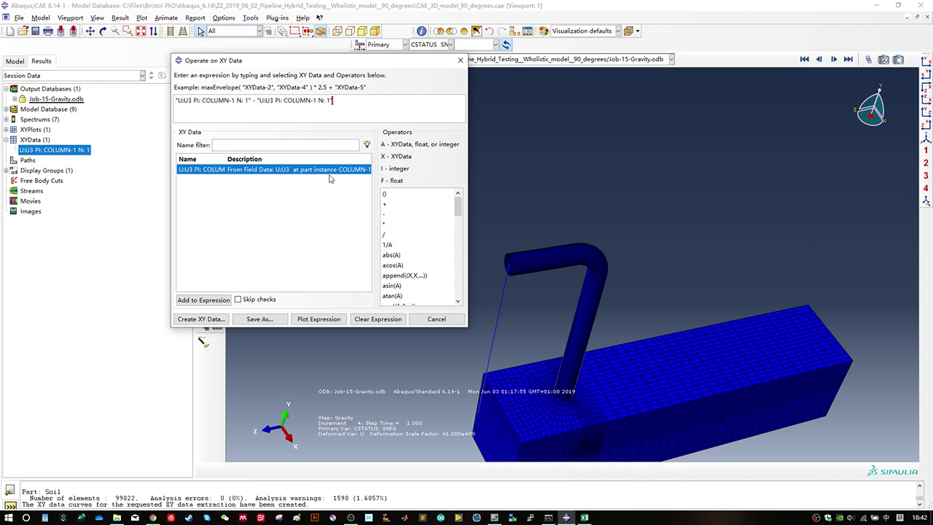
Step: Look through the available operators for XY data expressions, including the combine(X,X) function
{"action": "scroll", "coordinate": [412, 255], "scroll_direction": "down", "scroll_amount": 5}
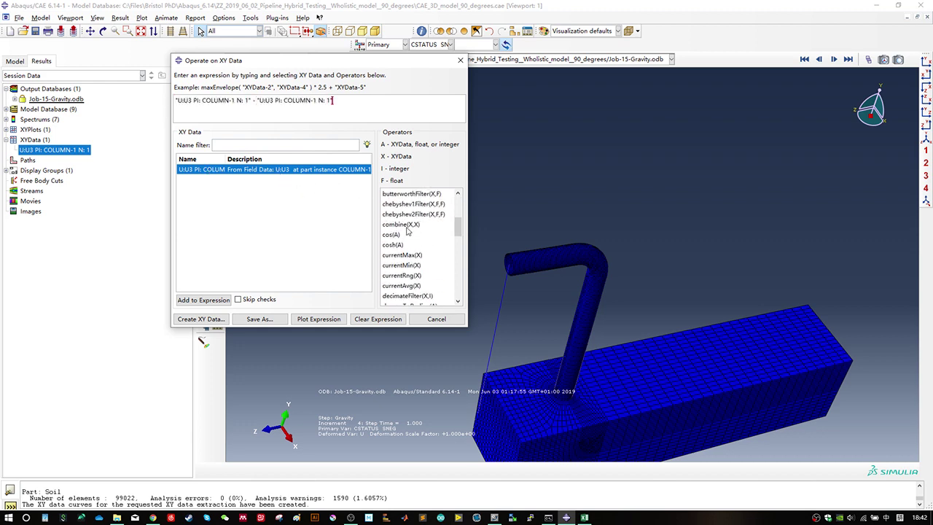
{"action": "scroll", "coordinate": [405, 278], "scroll_direction": "down", "scroll_amount": 9}
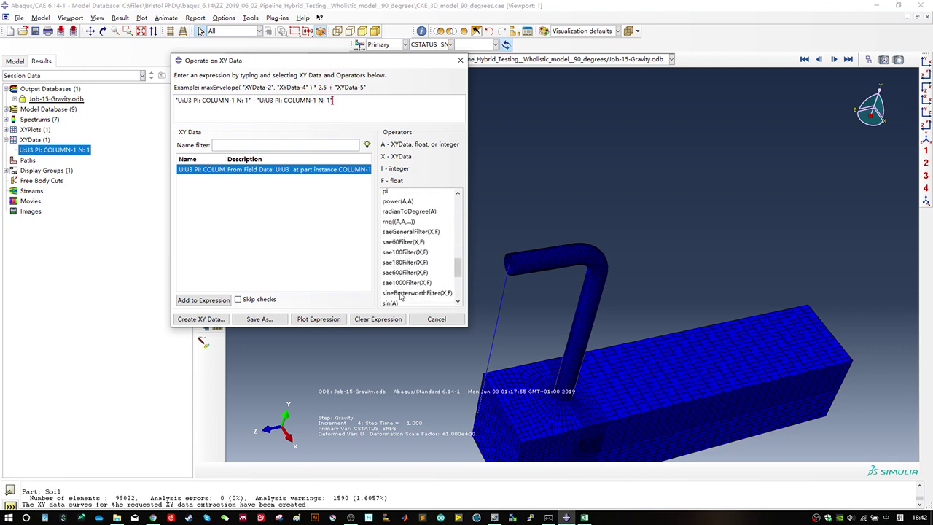
{"action": "scroll", "coordinate": [400, 296], "scroll_direction": "down", "scroll_amount": 4}
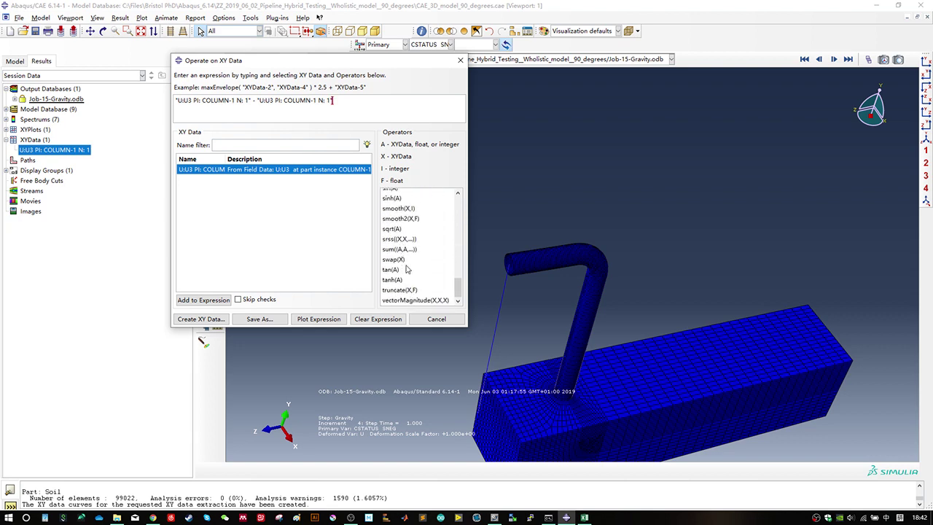
{"action": "scroll", "coordinate": [399, 266], "scroll_direction": "up", "scroll_amount": 12}
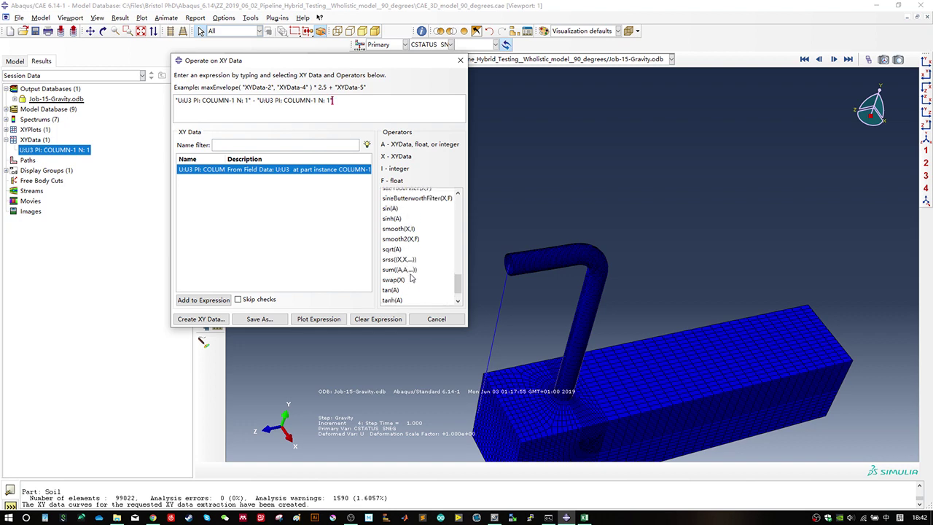
{"action": "scroll", "coordinate": [415, 237], "scroll_direction": "up", "scroll_amount": 1}
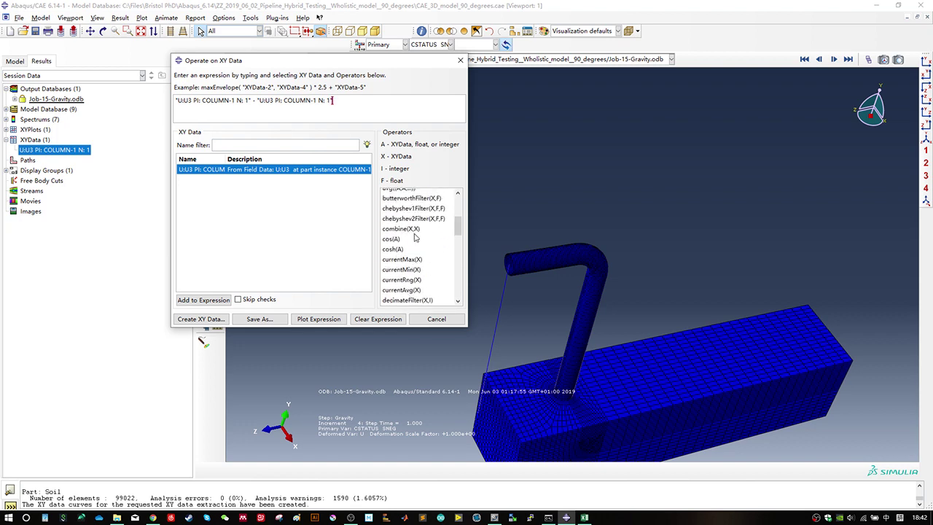
{"action": "scroll", "coordinate": [414, 235], "scroll_direction": "up", "scroll_amount": 5}
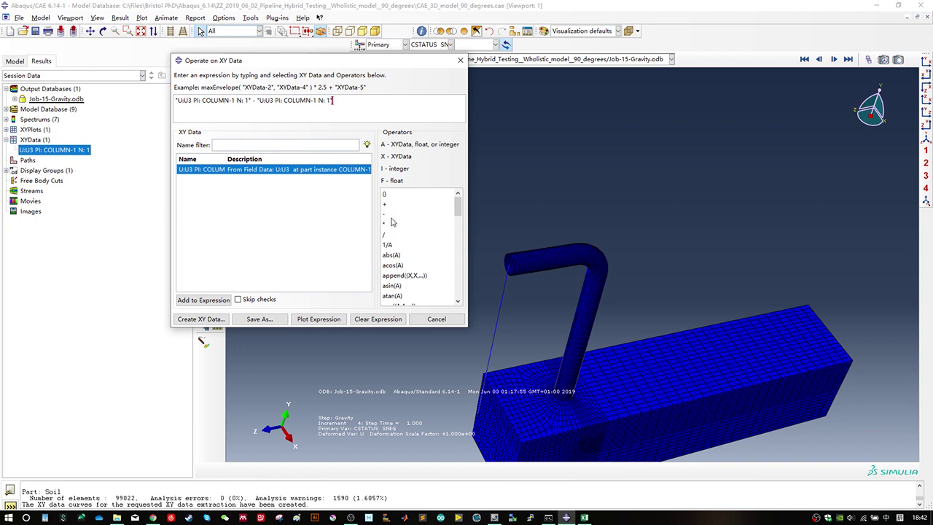
{"action": "scroll", "coordinate": [397, 240], "scroll_direction": "down", "scroll_amount": 6}
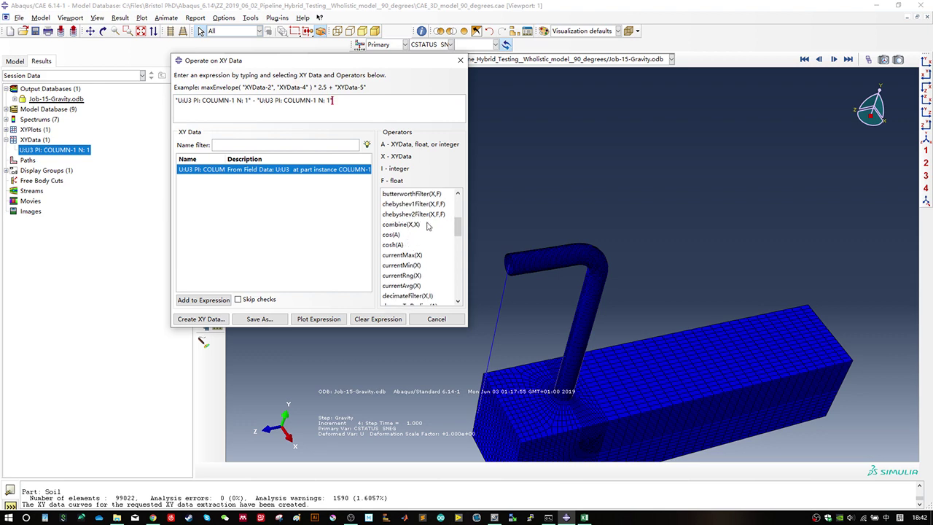
{"action": "left_click", "coordinate": [397, 225]}
{"action": "left_click_drag", "start_coordinate": [375, 102], "coordinate": [354, 100]}
{"action": "key", "text": "BackSpace"}
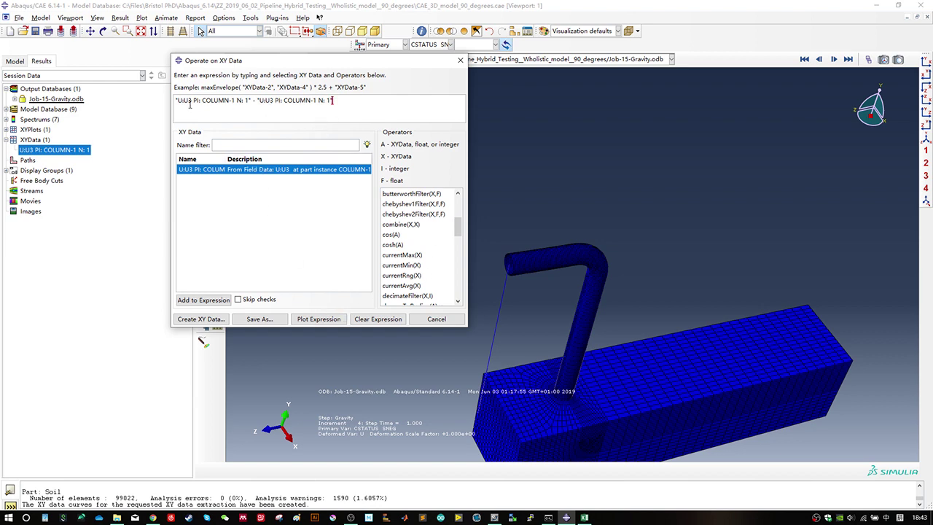
Step: Append +2 to the subtraction expression, plot it against time and close the XY data operation
{"action": "left_click_drag", "start_coordinate": [189, 102], "coordinate": [367, 111]}
{"action": "left_click", "coordinate": [366, 111]}
{"action": "left_click", "coordinate": [328, 322]}
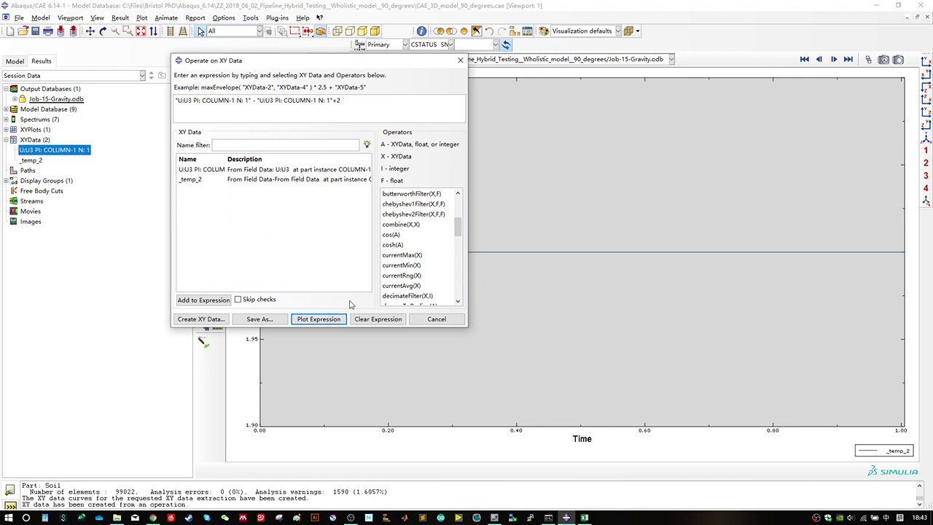
{"action": "left_click", "coordinate": [436, 318]}
{"action": "left_click", "coordinate": [250, 255]}
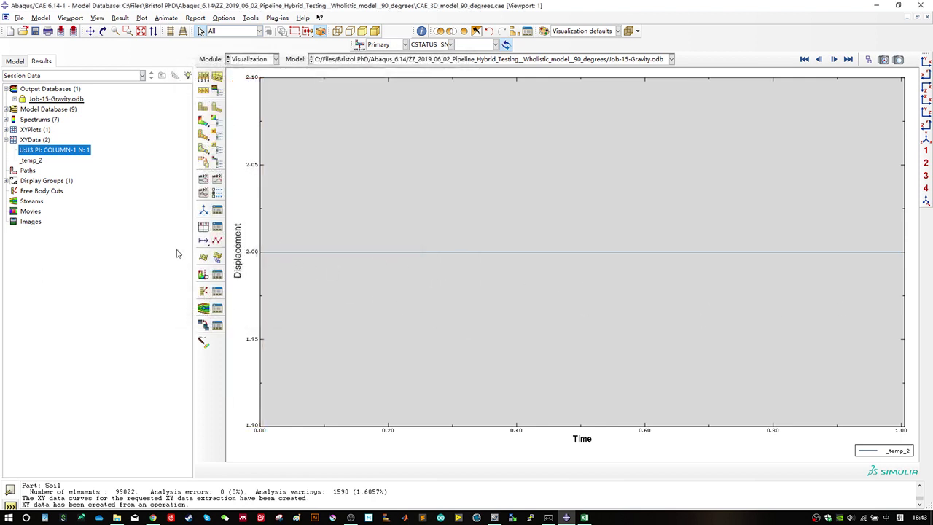
Step: Delete both XY data curves from the session and return to the contact status contour plot
{"action": "double_click", "coordinate": [71, 153]}
{"action": "left_click", "coordinate": [53, 155]}
{"action": "left_click", "coordinate": [33, 160], "text": "ctrl"}
{"action": "right_click", "coordinate": [33, 159]}
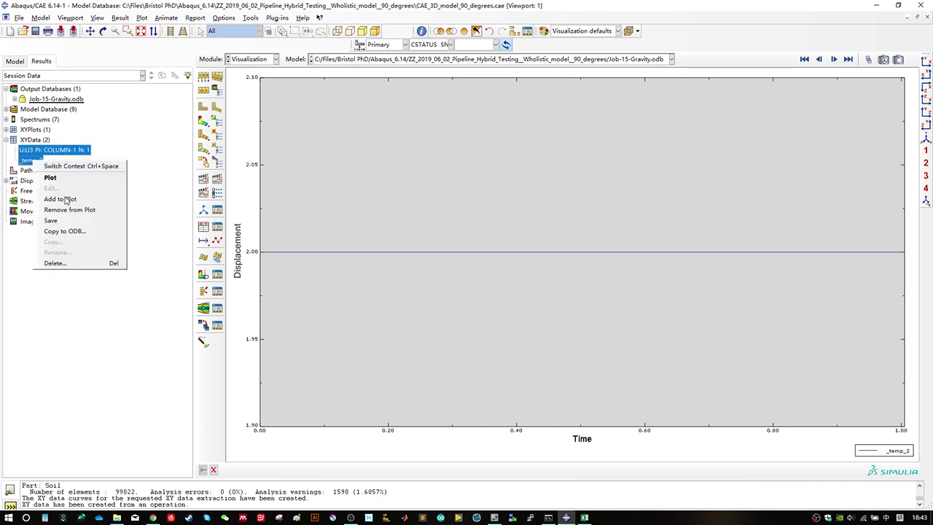
{"action": "left_click", "coordinate": [75, 262]}
{"action": "left_click", "coordinate": [446, 267]}
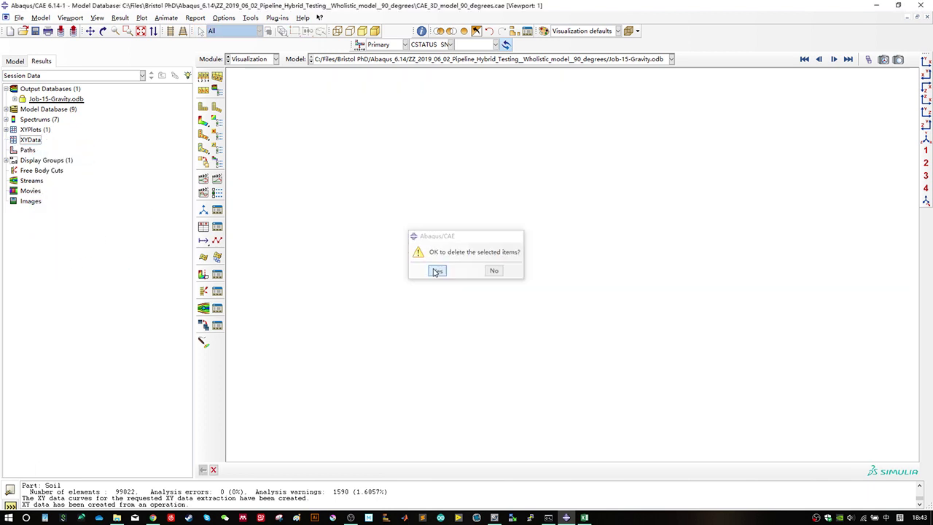
{"action": "left_click", "coordinate": [203, 121]}
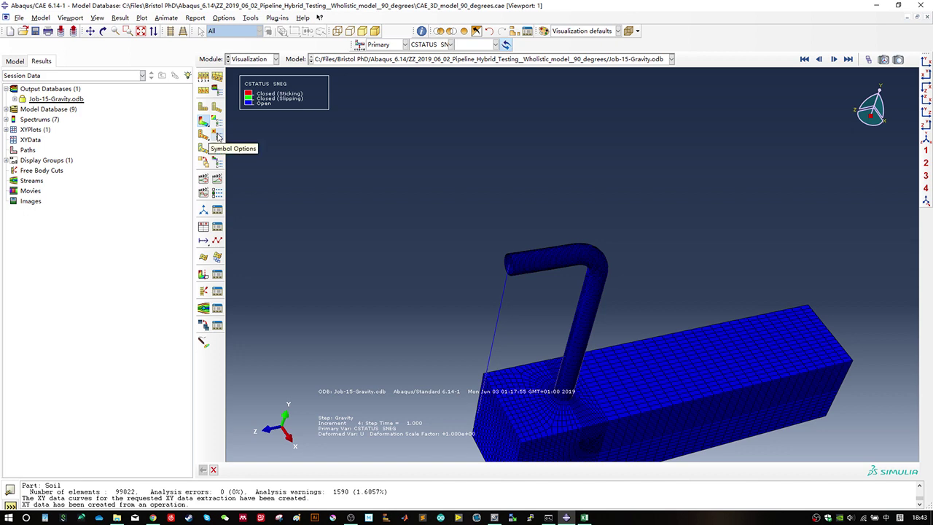
Step: Create a free body cut named "Pipe section 01" based on elements and nodes, viewing the upper pipe from the side
{"action": "left_click", "coordinate": [925, 124]}
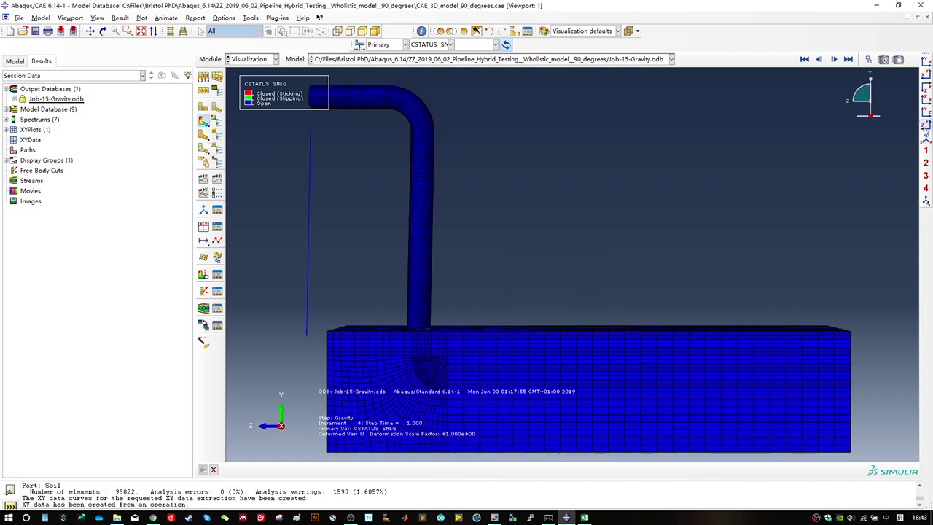
{"action": "scroll", "coordinate": [309, 156], "scroll_direction": "down", "scroll_amount": 3}
{"action": "middle_click_drag", "start_coordinate": [425, 160], "coordinate": [469, 287], "text": "ctrl+alt"}
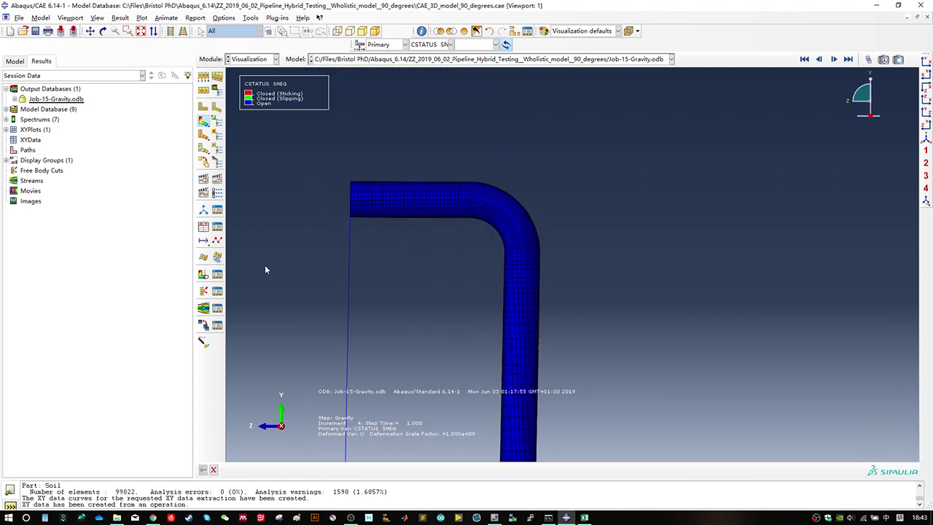
{"action": "left_click", "coordinate": [205, 293]}
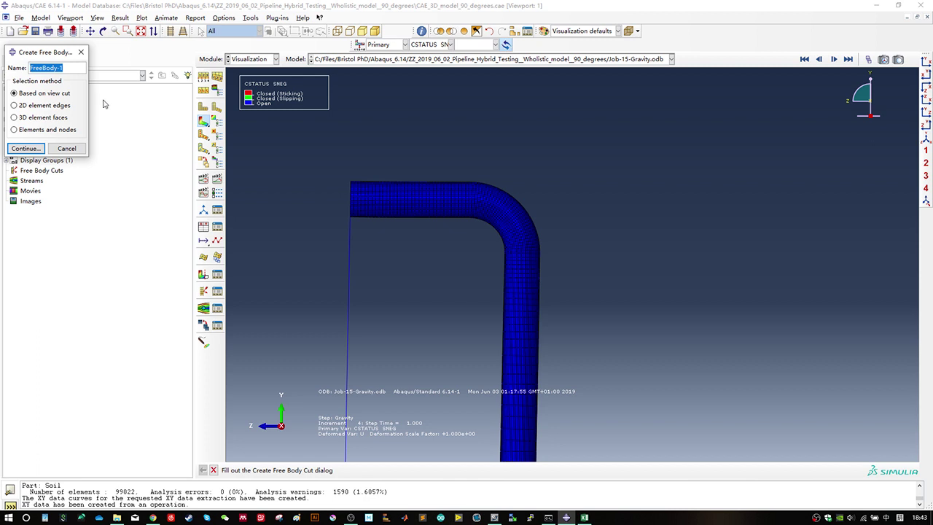
{"action": "type", "text": "Pipe section 01"}
{"action": "left_click", "coordinate": [51, 130]}
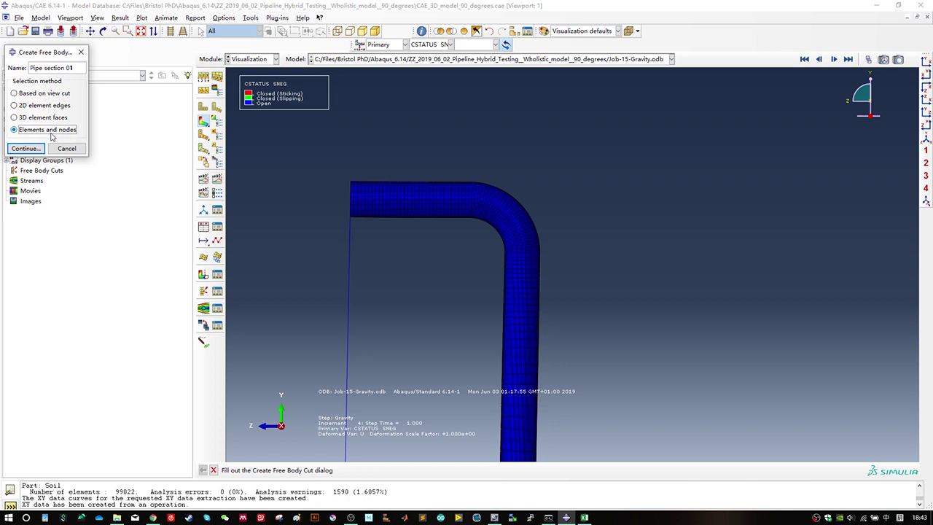
{"action": "left_click", "coordinate": [26, 148]}
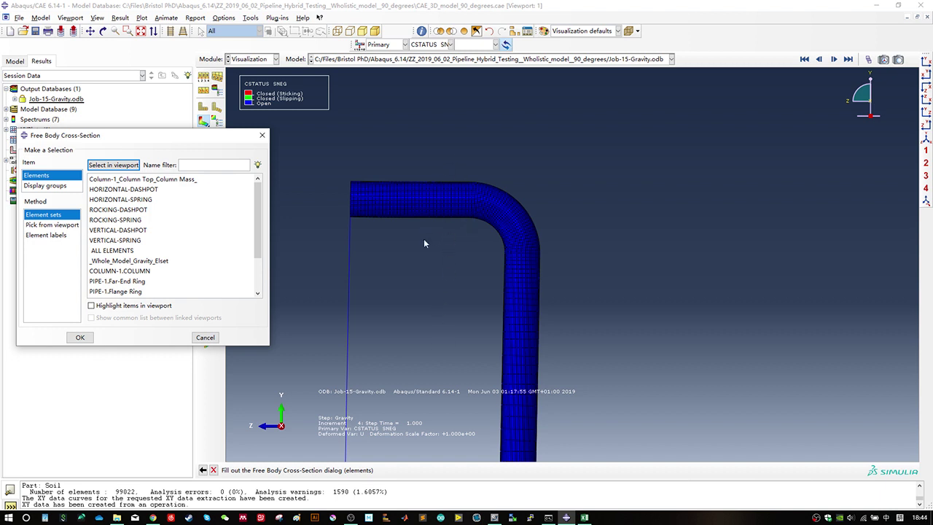
Step: Pick a single ring of elements around the horizontal pipe arm, between its open end and the bend, as the cut's elements
{"action": "left_click", "coordinate": [53, 225]}
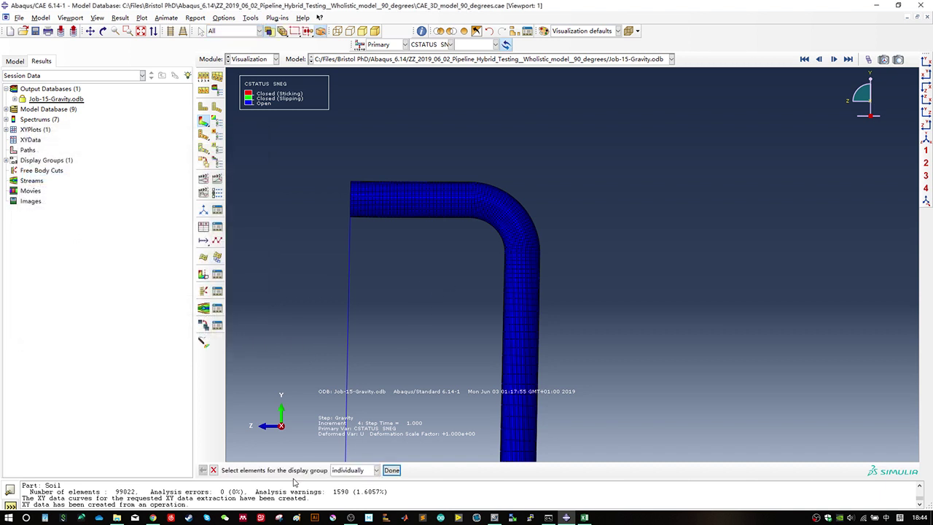
{"action": "scroll", "coordinate": [406, 320], "scroll_direction": "up", "scroll_amount": 2}
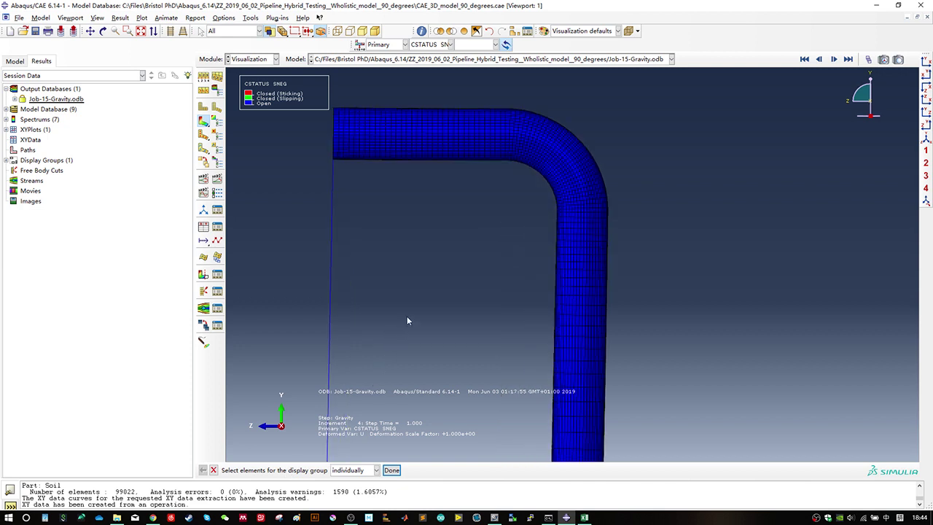
{"action": "left_click_drag", "start_coordinate": [458, 113], "coordinate": [458, 172]}
{"action": "middle_click", "coordinate": [430, 226]}
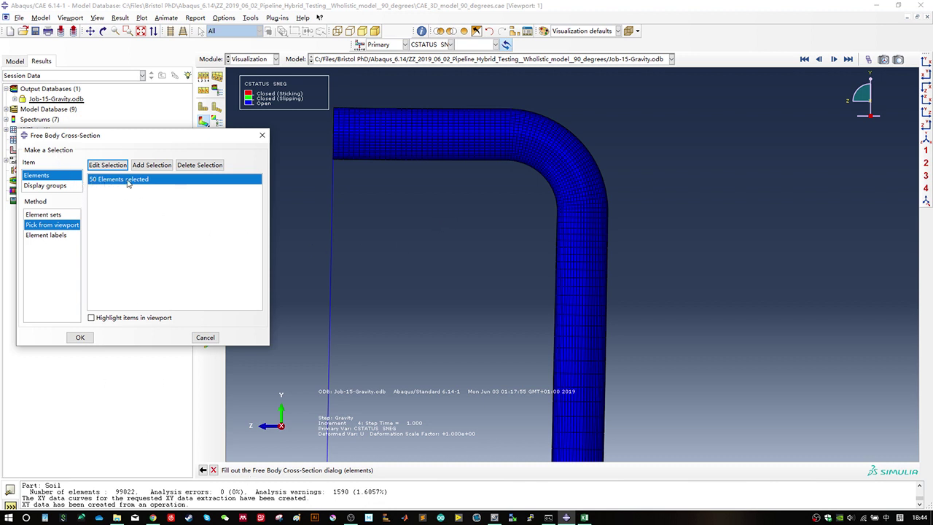
{"action": "left_click", "coordinate": [111, 165]}
{"action": "left_click_drag", "start_coordinate": [457, 103], "coordinate": [475, 179]}
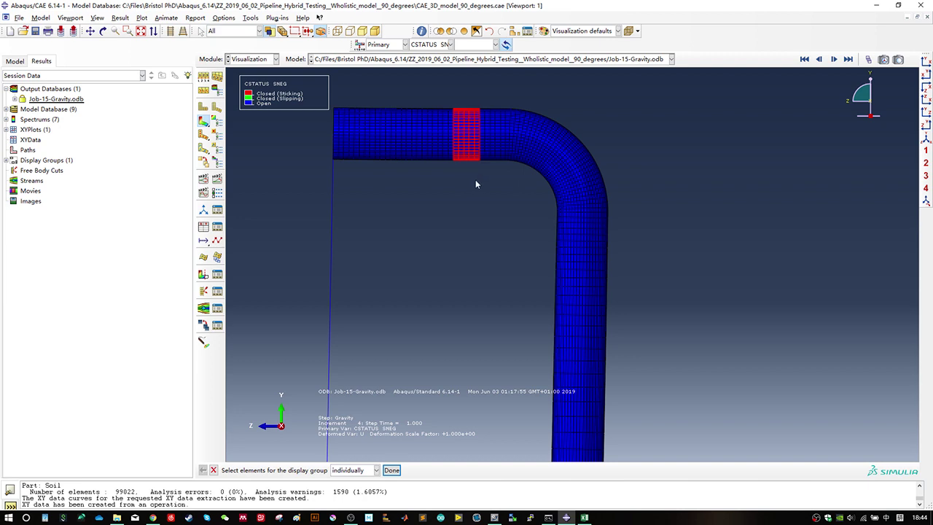
{"action": "left_click_drag", "start_coordinate": [455, 102], "coordinate": [457, 172]}
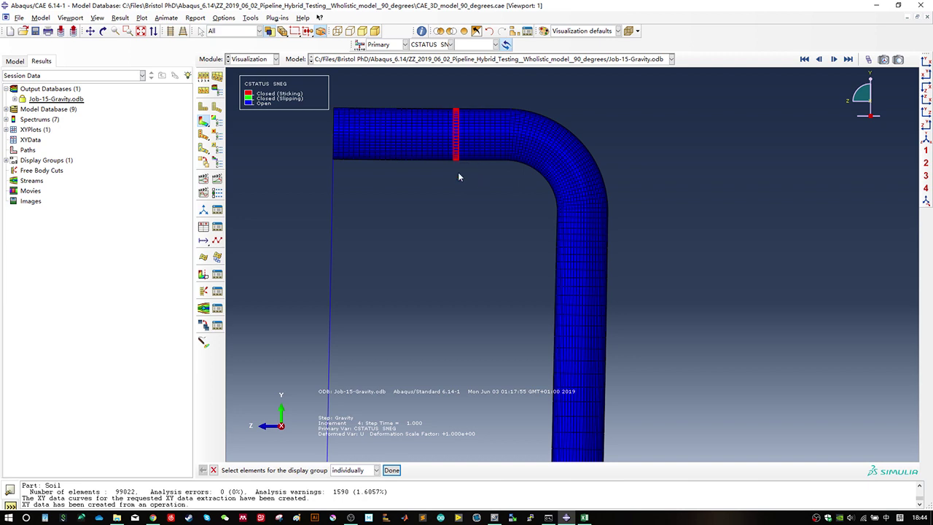
{"action": "middle_click", "coordinate": [458, 172]}
{"action": "left_click", "coordinate": [80, 337]}
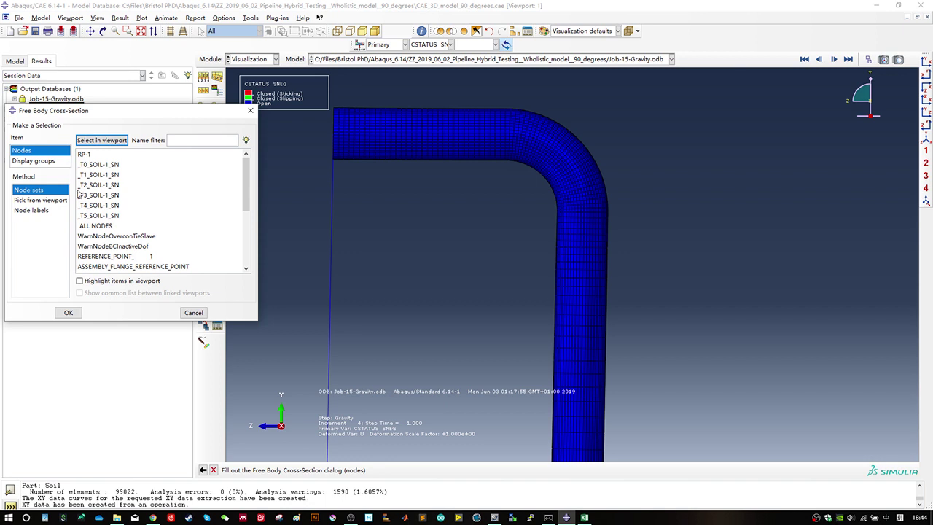
Step: Pick the ring of nodes along one edge of the chosen element ring as the free body cut's nodes
{"action": "left_click", "coordinate": [56, 202]}
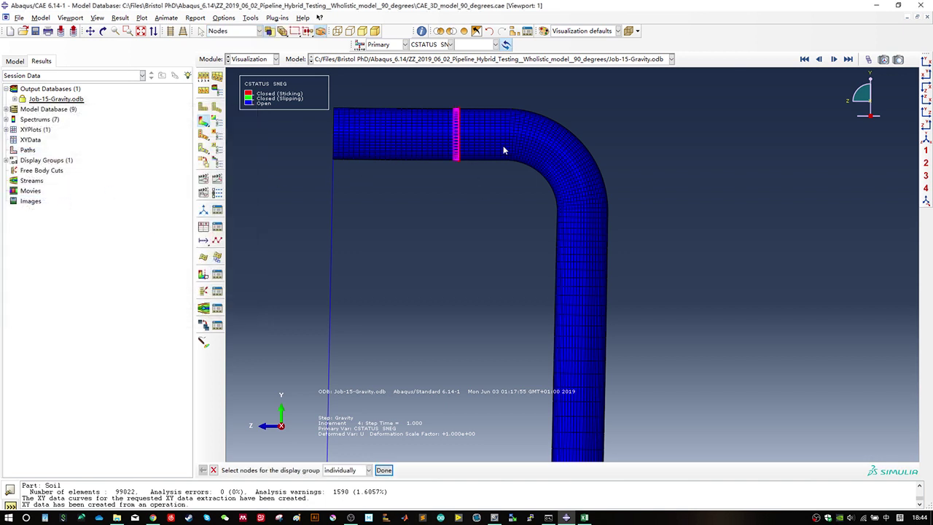
{"action": "middle_click", "coordinate": [465, 188]}
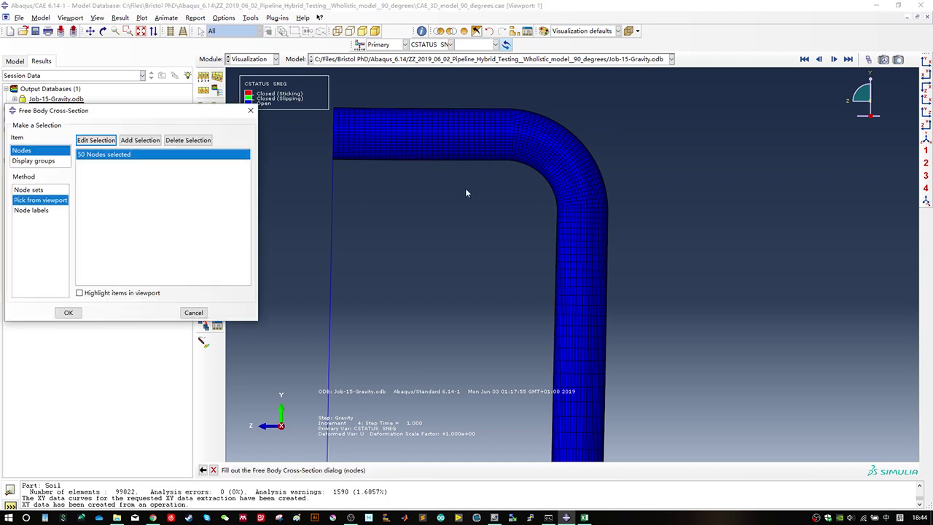
{"action": "left_click", "coordinate": [69, 312]}
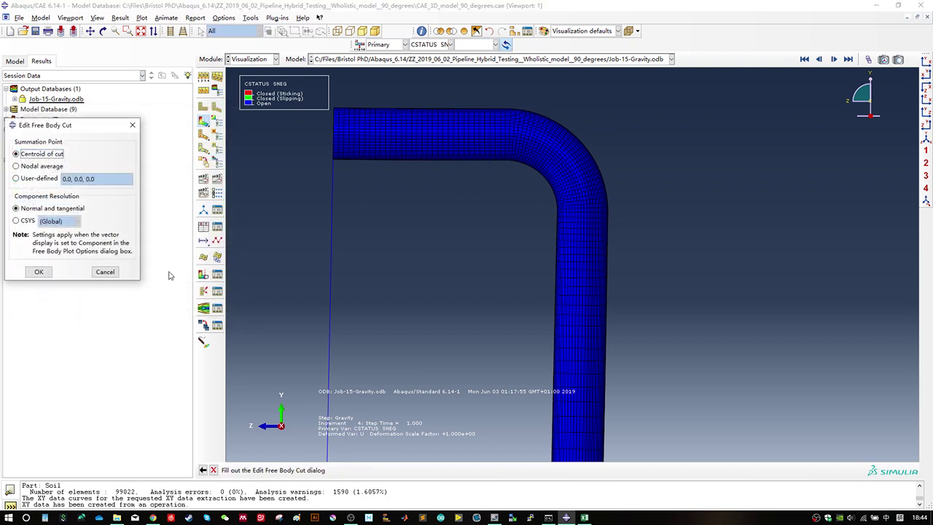
{"action": "left_click_drag", "start_coordinate": [61, 128], "coordinate": [434, 181]}
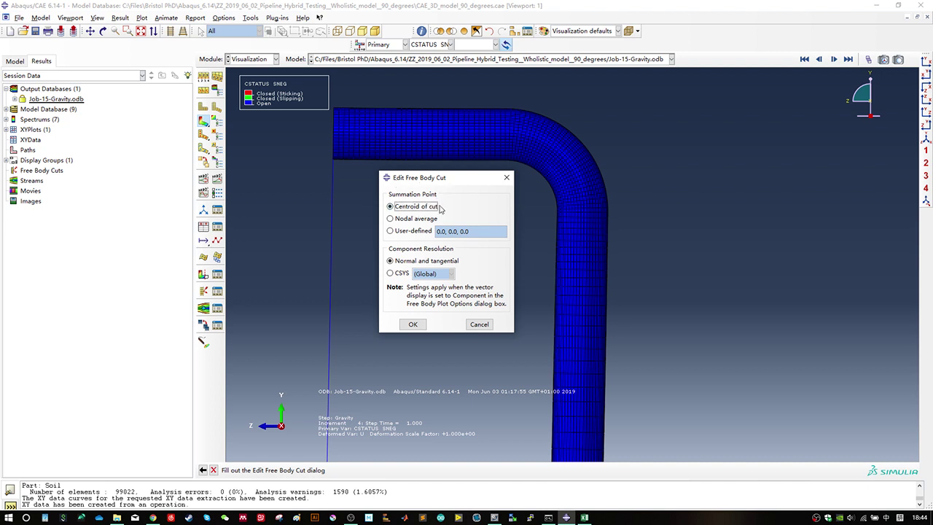
Step: Finish the free body cut with the nodal average as summation point and components resolved in the global coordinate system
{"action": "left_click", "coordinate": [407, 220]}
{"action": "left_click", "coordinate": [403, 209]}
{"action": "left_click", "coordinate": [410, 220]}
{"action": "left_click", "coordinate": [402, 273]}
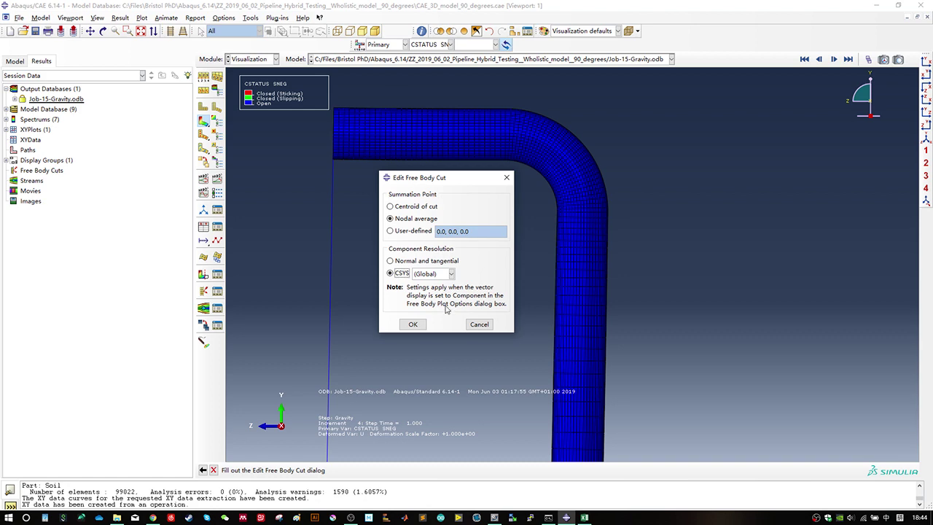
{"action": "left_click", "coordinate": [412, 324]}
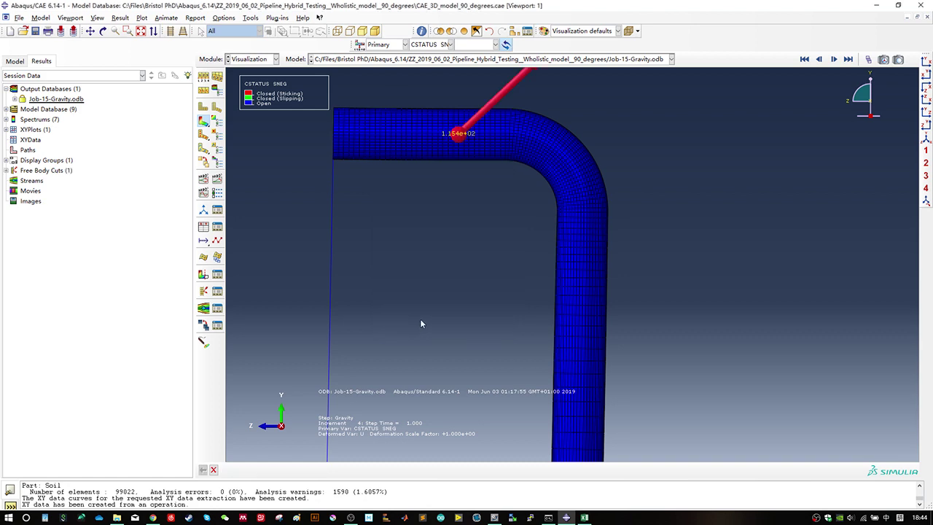
{"action": "scroll", "coordinate": [451, 262], "scroll_direction": "up", "scroll_amount": 3}
{"action": "left_click_drag", "start_coordinate": [453, 254], "coordinate": [504, 252], "text": "ctrl+alt"}
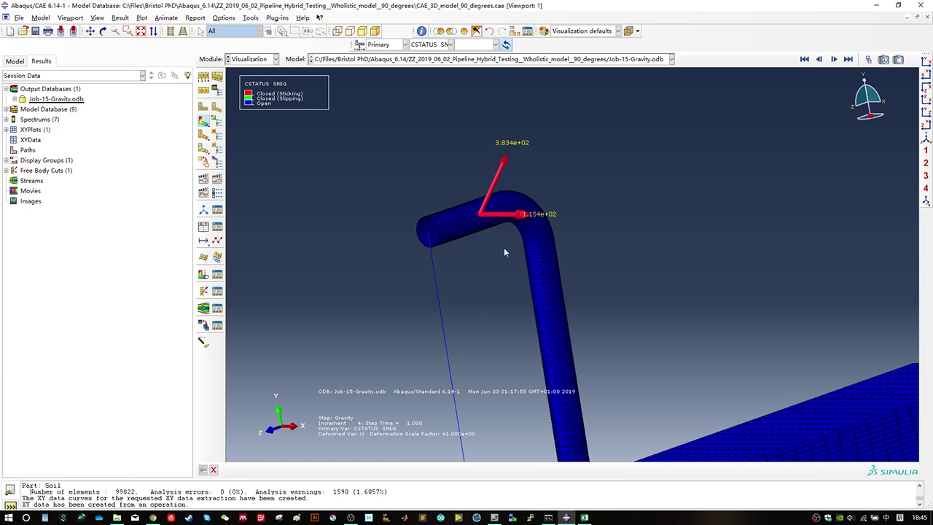
Step: Start extracting XY data from the free body cut, with all frames of the Gravity step active
{"action": "left_click", "coordinate": [216, 259]}
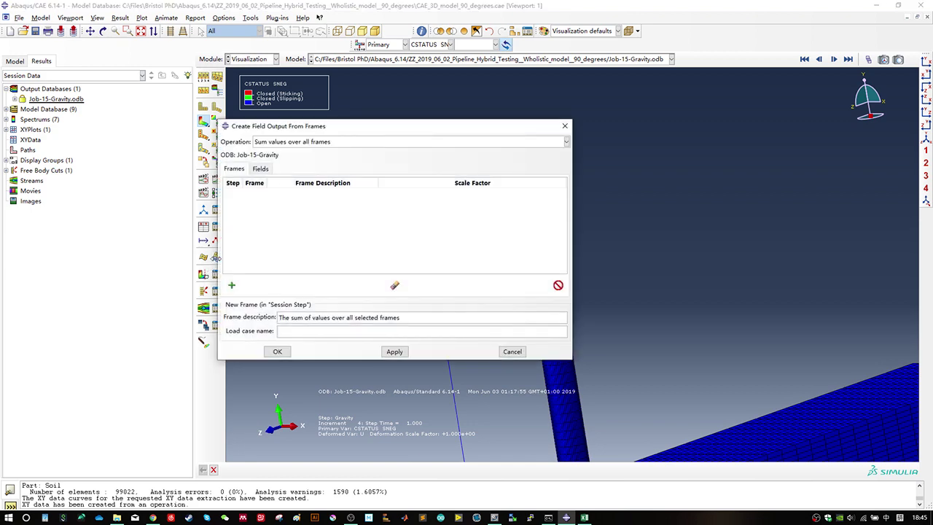
{"action": "key", "text": "Escape"}
{"action": "left_click", "coordinate": [203, 227]}
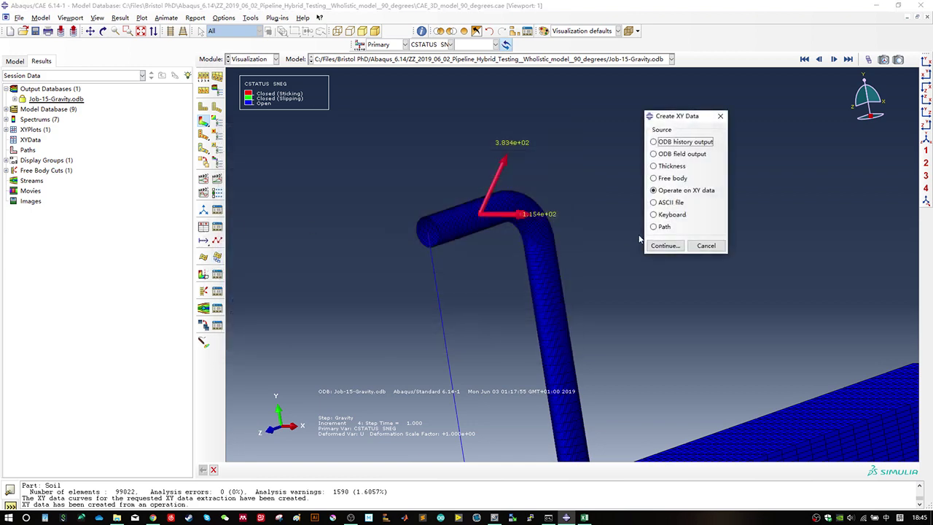
{"action": "left_click", "coordinate": [679, 178]}
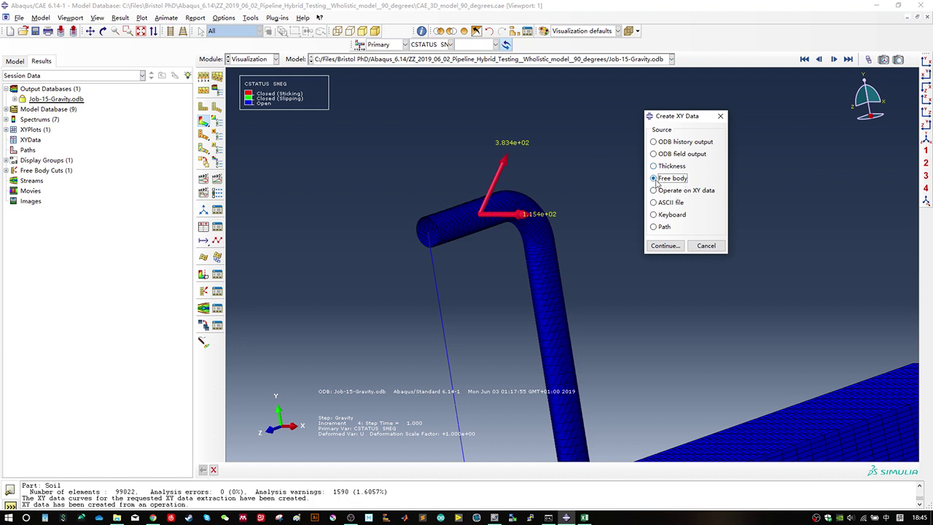
{"action": "left_click_drag", "start_coordinate": [675, 125], "coordinate": [321, 188]}
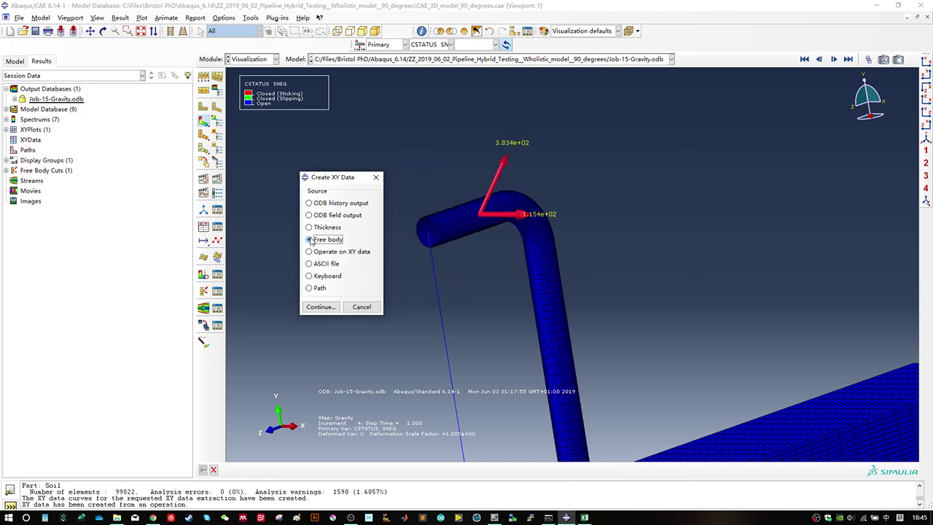
{"action": "left_click", "coordinate": [321, 308]}
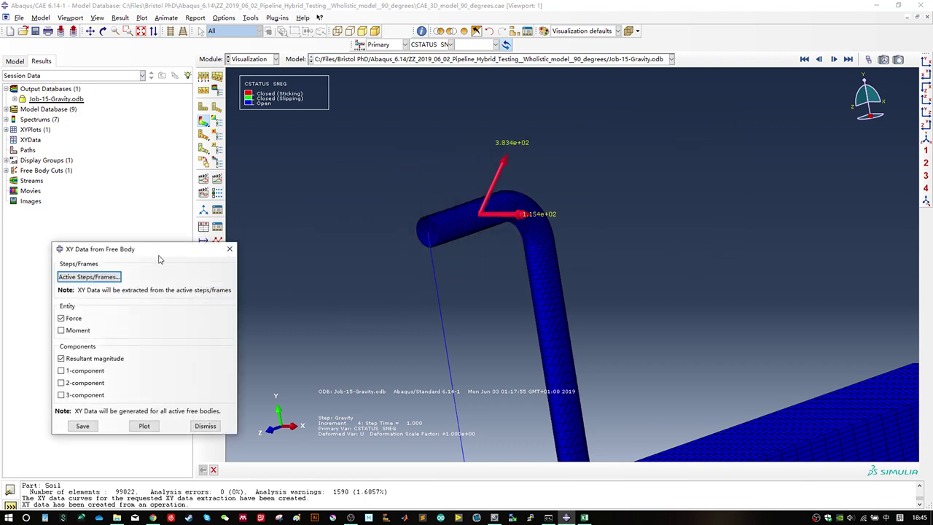
{"action": "left_click_drag", "start_coordinate": [159, 259], "coordinate": [201, 203]}
{"action": "left_click", "coordinate": [130, 221]}
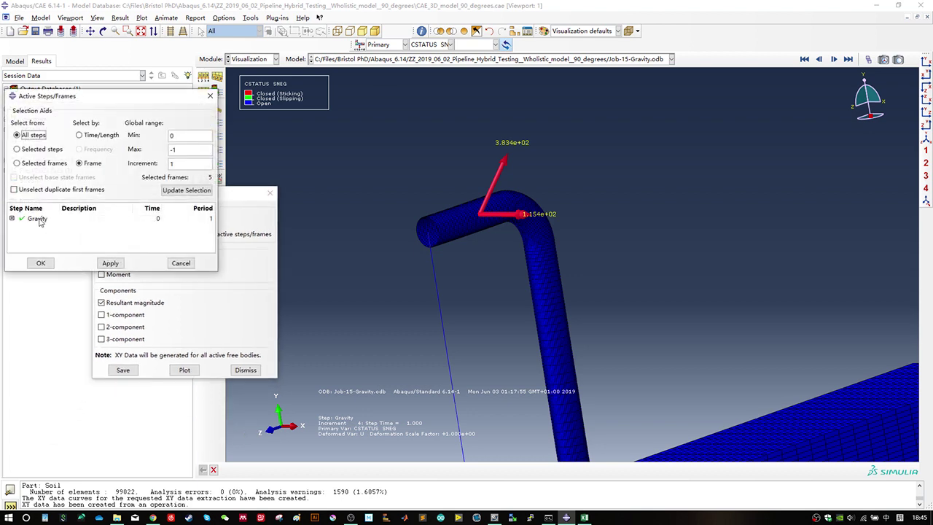
{"action": "left_click", "coordinate": [41, 262]}
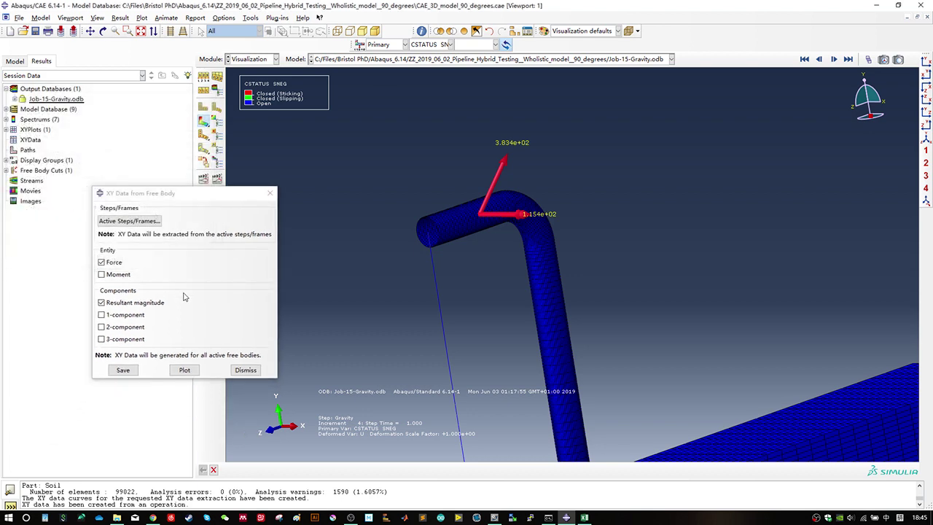
Step: Plot the free body's force and moment over time, each as resultant magnitude and 3-component
{"action": "left_click", "coordinate": [114, 262]}
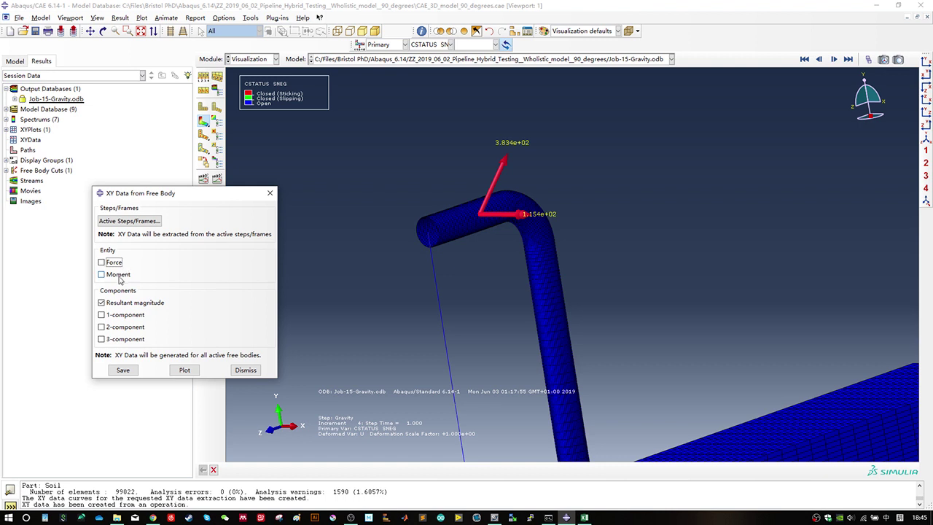
{"action": "left_click", "coordinate": [119, 276]}
{"action": "left_click", "coordinate": [115, 264]}
{"action": "left_click", "coordinate": [119, 340]}
{"action": "left_click", "coordinate": [186, 370]}
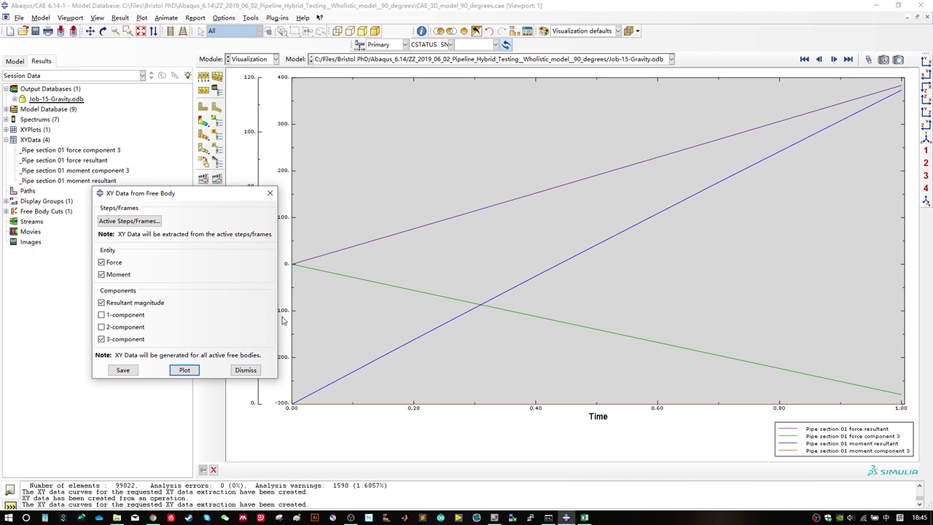
{"action": "left_click", "coordinate": [270, 193]}
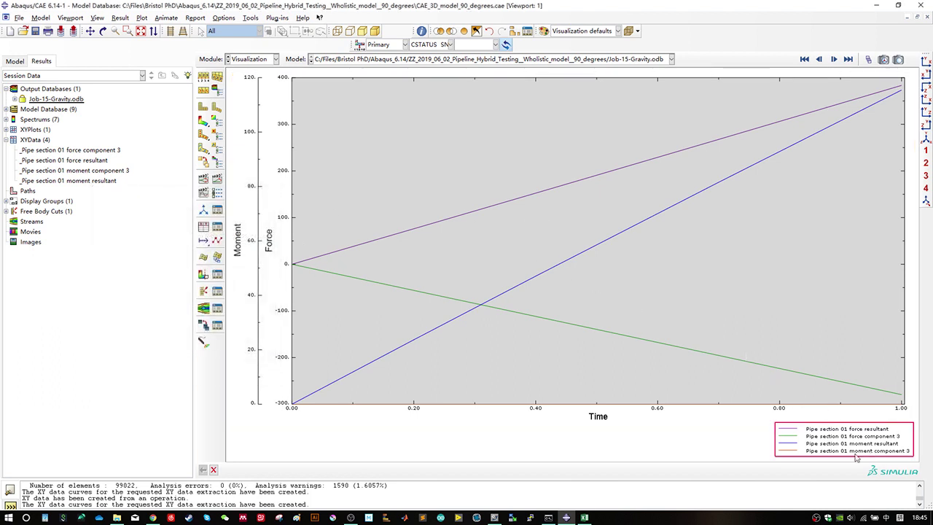
Step: Delete the four Pipe section 01 force and moment curves and return to the contact status contour plot
{"action": "double_click", "coordinate": [288, 241]}
{"action": "left_click", "coordinate": [181, 142]}
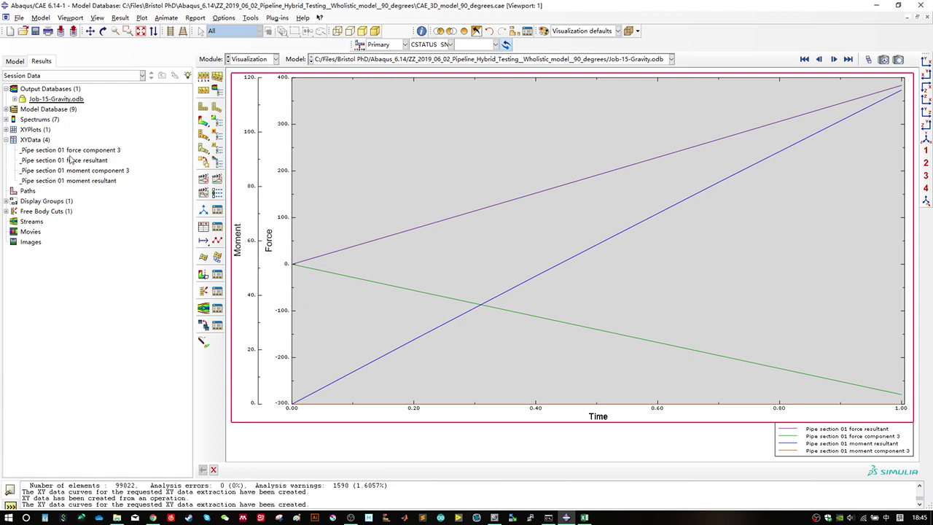
{"action": "left_click_drag", "start_coordinate": [71, 155], "coordinate": [61, 192]}
{"action": "key", "text": "Delete"}
{"action": "key", "text": "Return"}
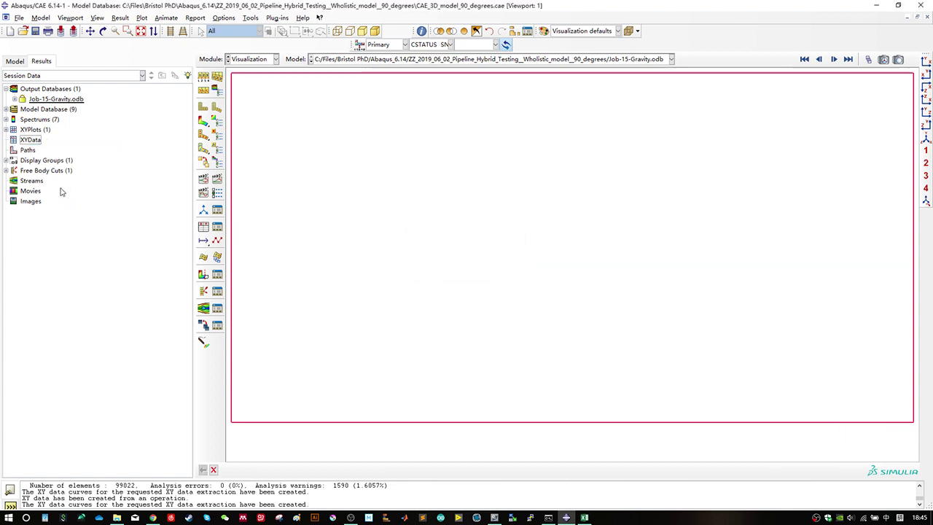
{"action": "left_click", "coordinate": [205, 123]}
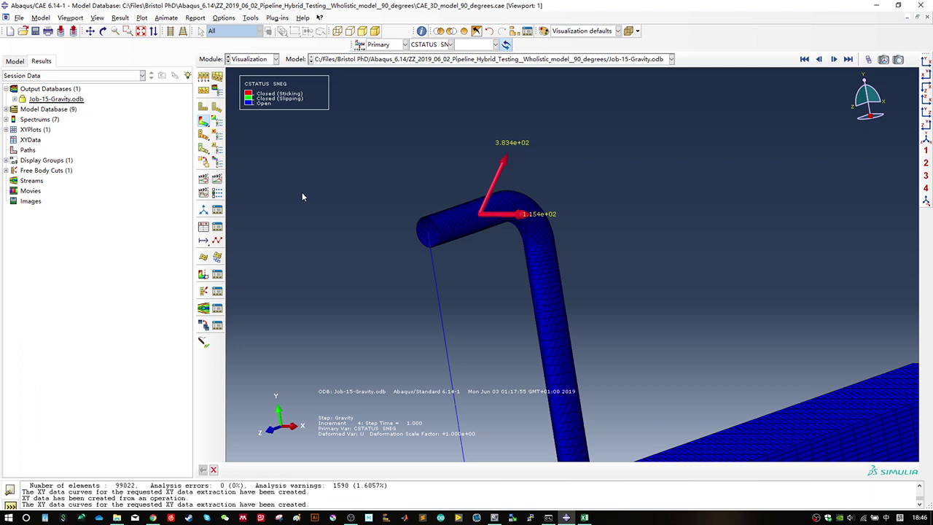
Step: Play the time history animation of the free body forces on the pipe, stop it and return to the isometric view
{"action": "left_click_drag", "start_coordinate": [301, 195], "coordinate": [376, 219], "text": "ctrl+alt"}
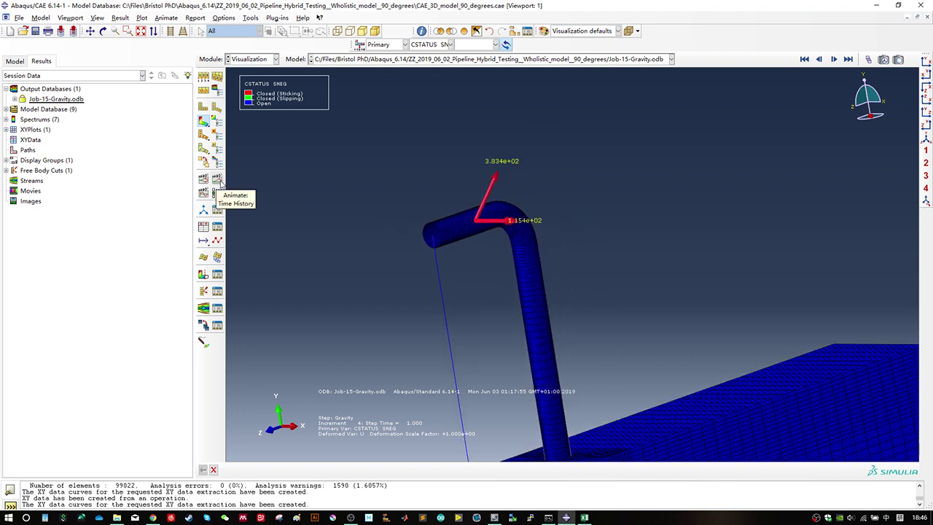
{"action": "left_click", "coordinate": [218, 181]}
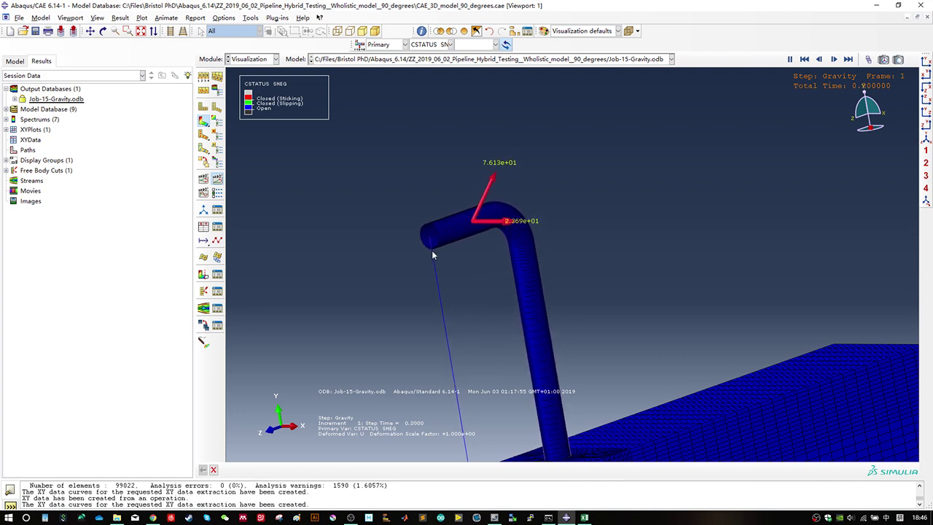
{"action": "left_click", "coordinate": [218, 180]}
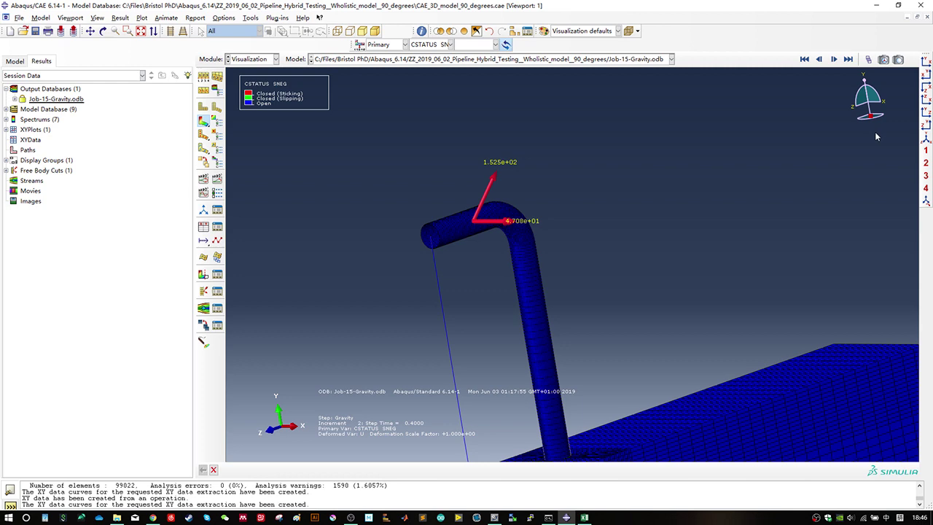
{"action": "left_click", "coordinate": [925, 138]}
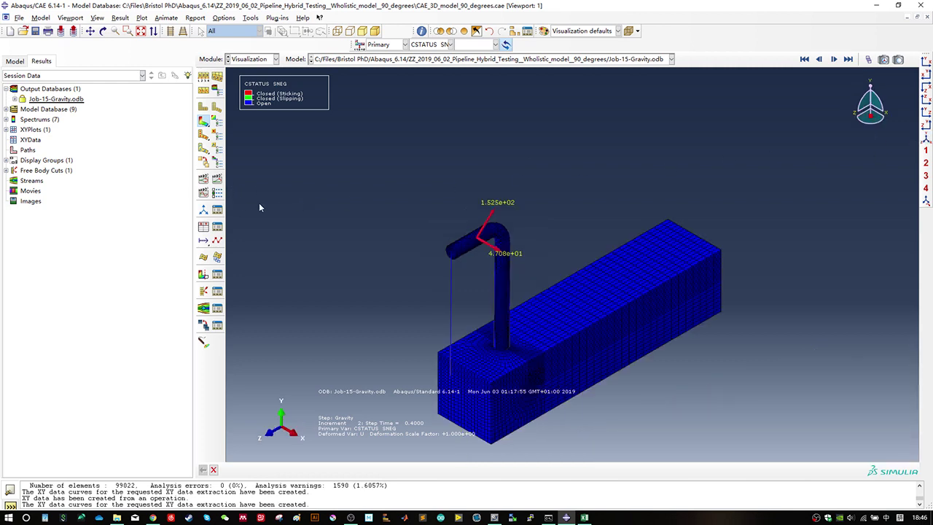
Step: Switch the time history animation from frame-based to time-based in the animation options
{"action": "left_click", "coordinate": [217, 193]}
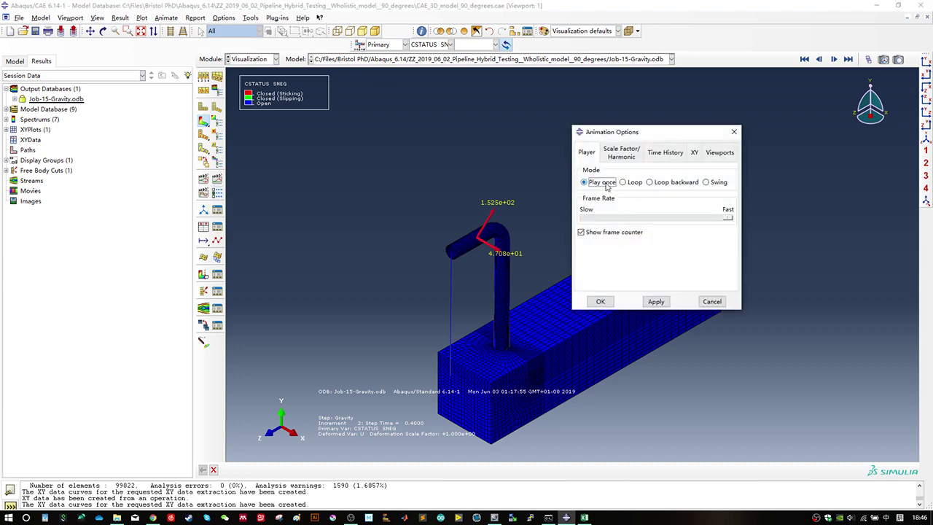
{"action": "left_click", "coordinate": [669, 154]}
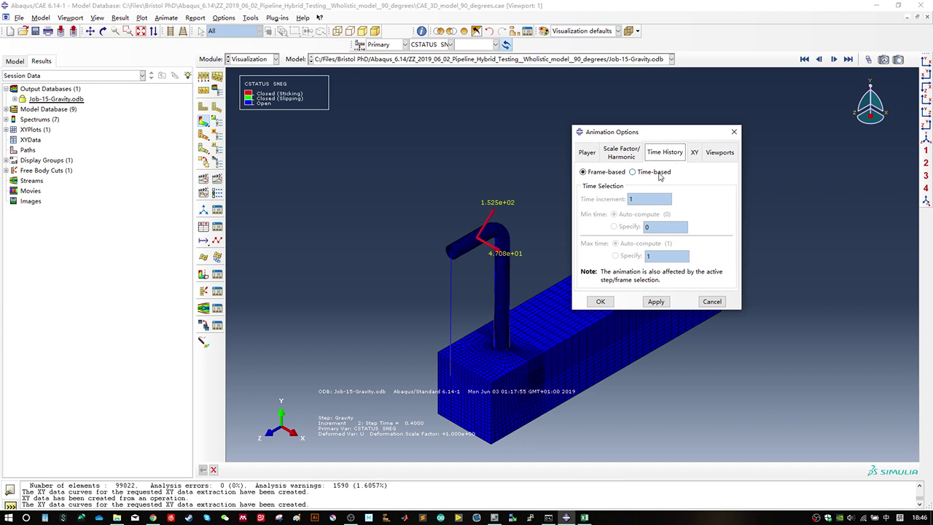
{"action": "left_click", "coordinate": [654, 172]}
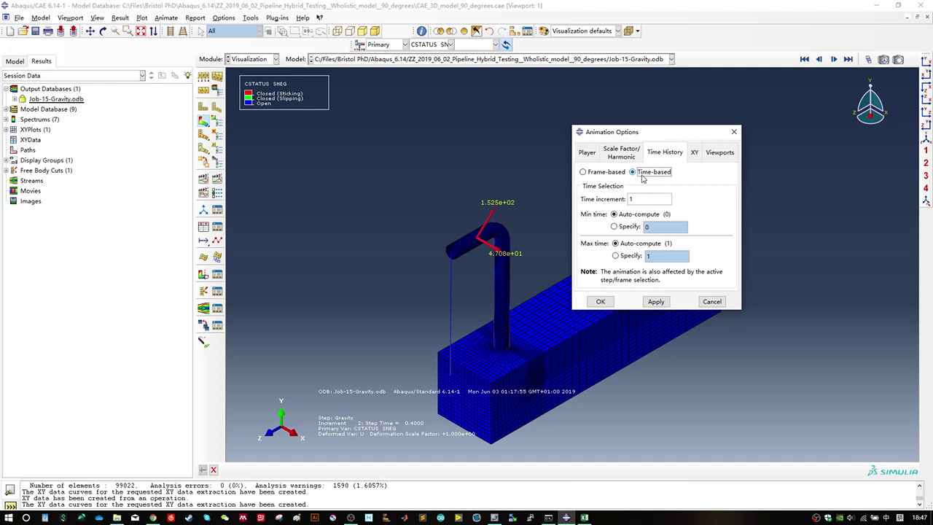
{"action": "left_click", "coordinate": [639, 202]}
{"action": "left_click", "coordinate": [599, 303]}
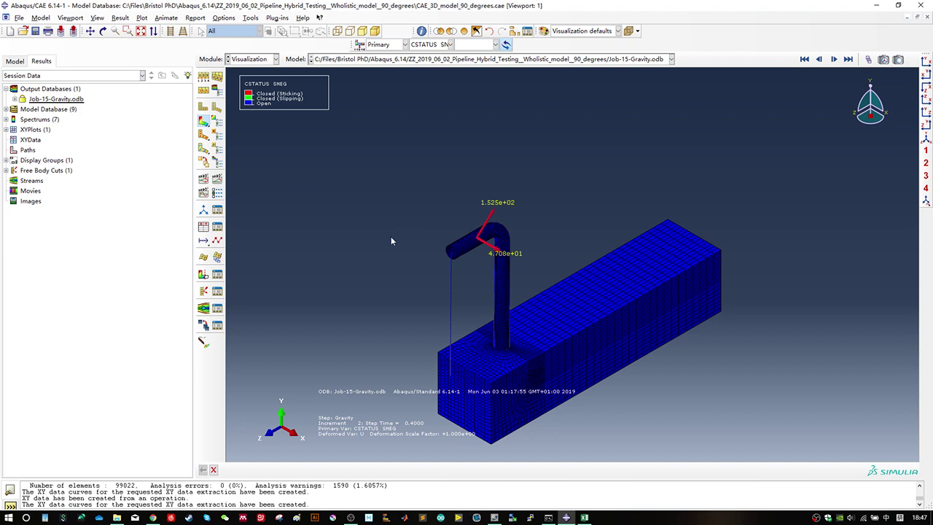
Step: Turn all viewport annotations off, apply the change, and turn them all back on
{"action": "scroll", "coordinate": [391, 236], "scroll_direction": "down", "scroll_amount": 2}
{"action": "left_click", "coordinate": [214, 470]}
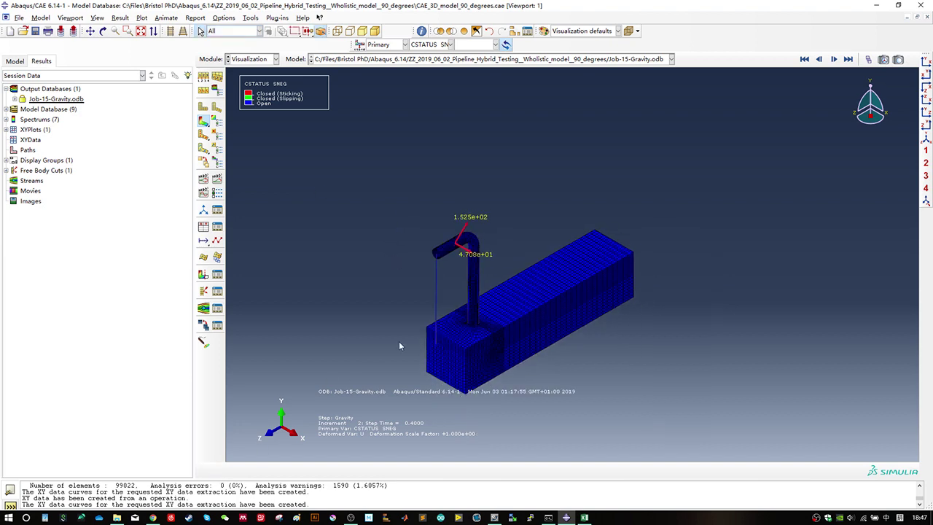
{"action": "scroll", "coordinate": [412, 324], "scroll_direction": "up", "scroll_amount": 3}
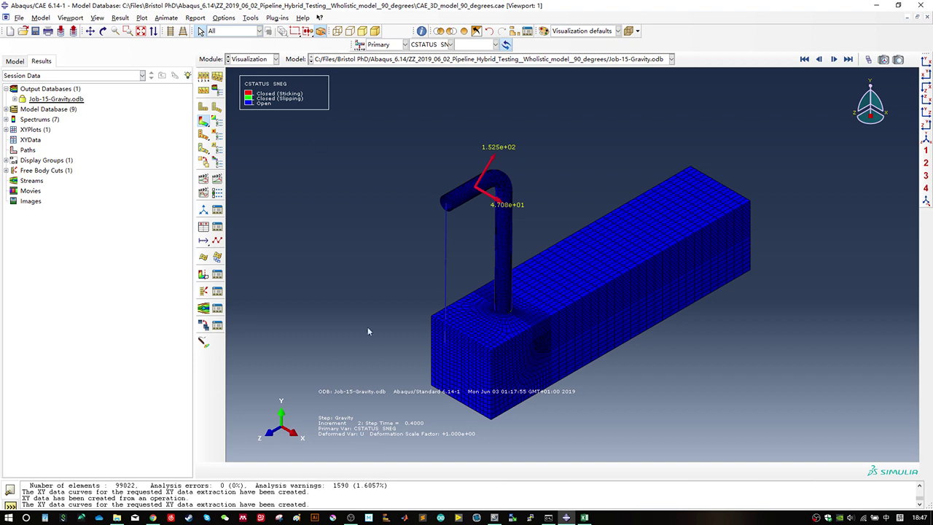
{"action": "left_click", "coordinate": [98, 19]}
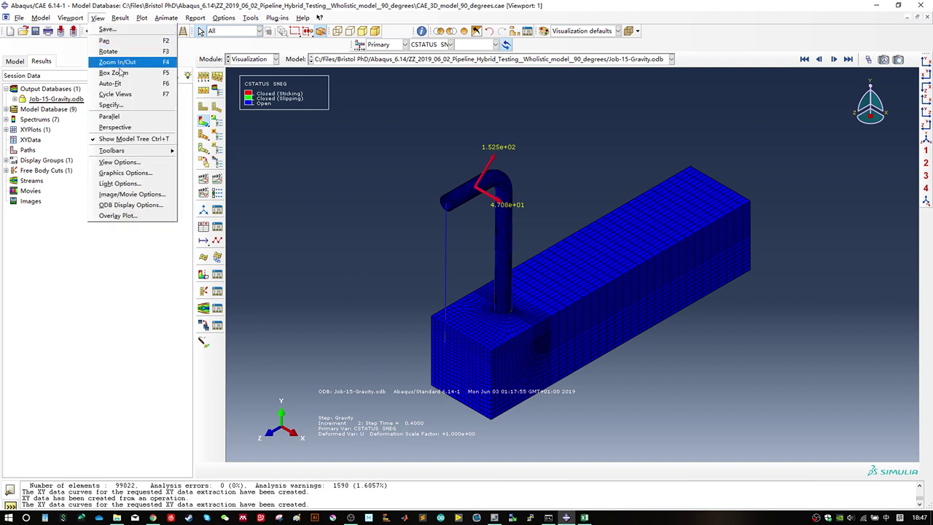
{"action": "mouse_move", "coordinate": [71, 18]}
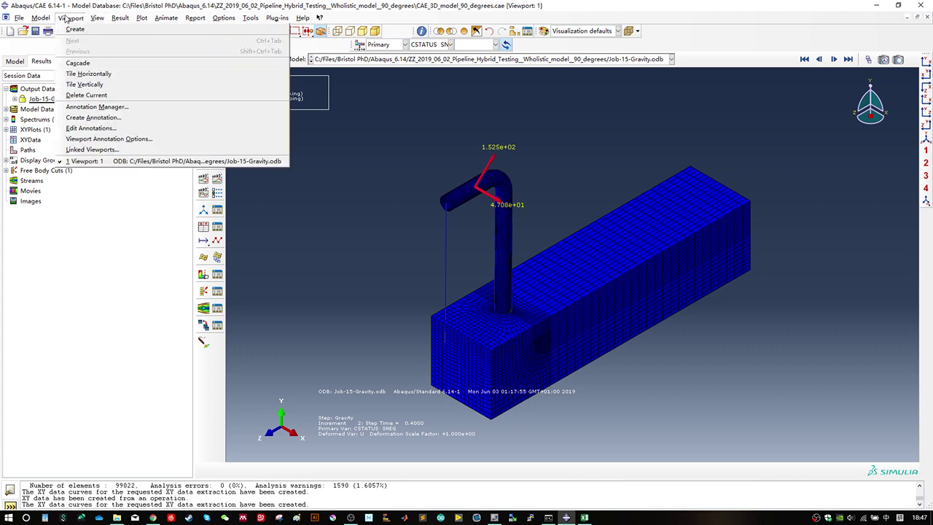
{"action": "left_click", "coordinate": [106, 140]}
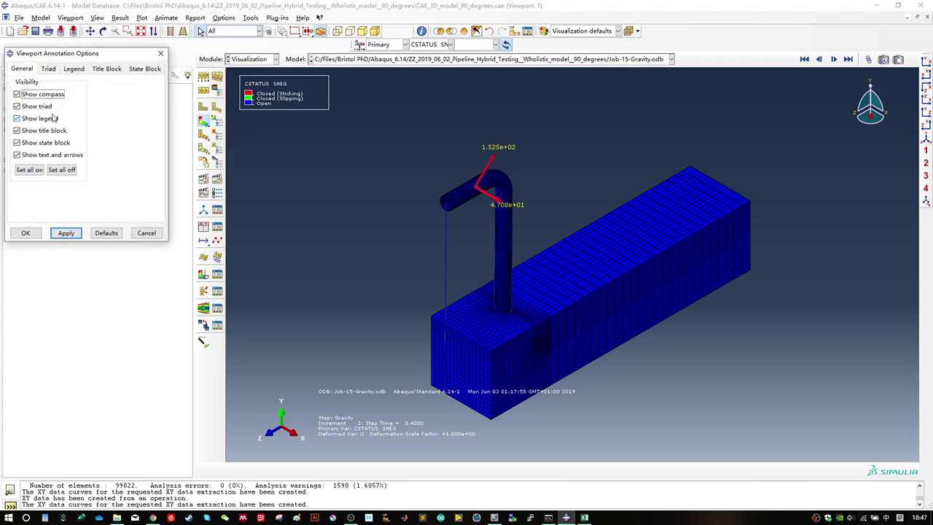
{"action": "left_click", "coordinate": [59, 170]}
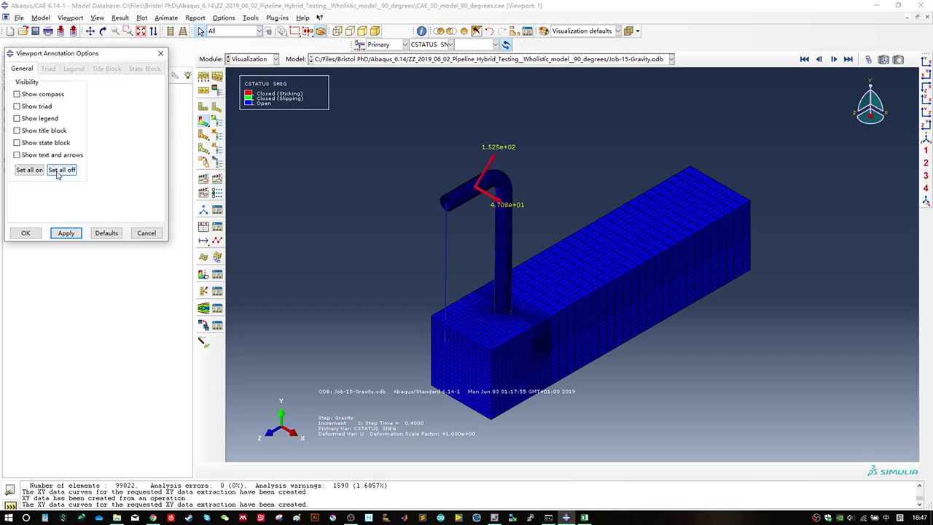
{"action": "left_click", "coordinate": [67, 233]}
{"action": "left_click", "coordinate": [25, 172]}
{"action": "left_click", "coordinate": [66, 233]}
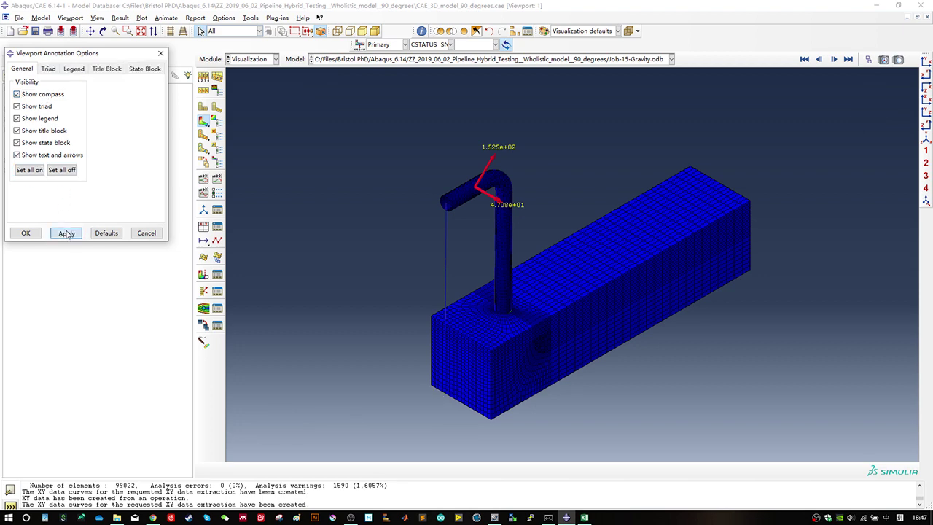
Step: Set the annotation font size to 14 points for the legend, triad, title block and state block
{"action": "left_click", "coordinate": [73, 69]}
{"action": "left_click", "coordinate": [48, 69]}
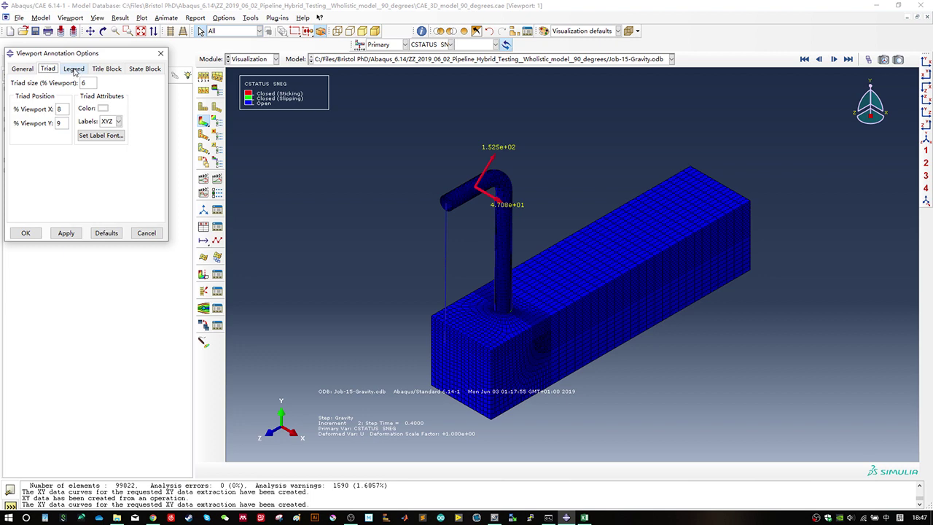
{"action": "left_click", "coordinate": [74, 69]}
{"action": "left_click", "coordinate": [111, 131]}
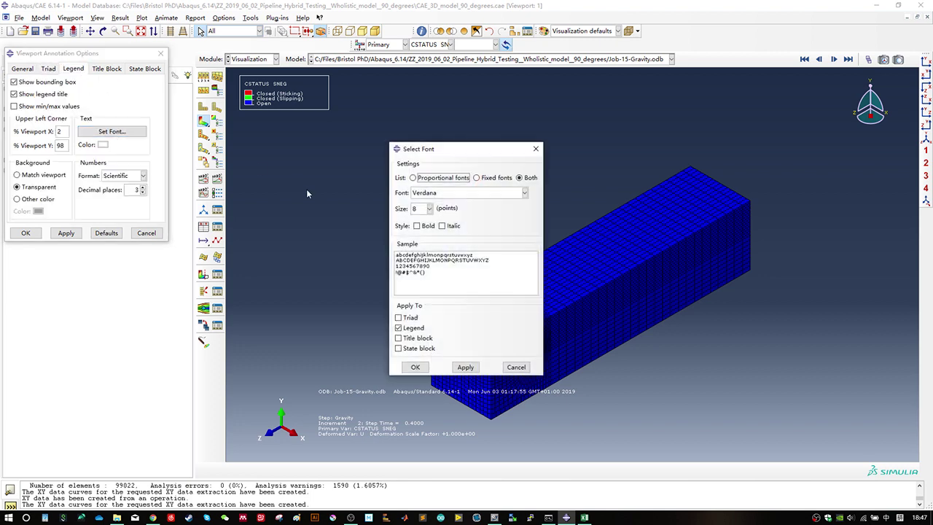
{"action": "left_click", "coordinate": [429, 210]}
{"action": "type", "text": "14"}
{"action": "left_click", "coordinate": [410, 318]}
{"action": "left_click", "coordinate": [419, 338]}
{"action": "left_click", "coordinate": [425, 348]}
{"action": "left_click", "coordinate": [415, 367]}
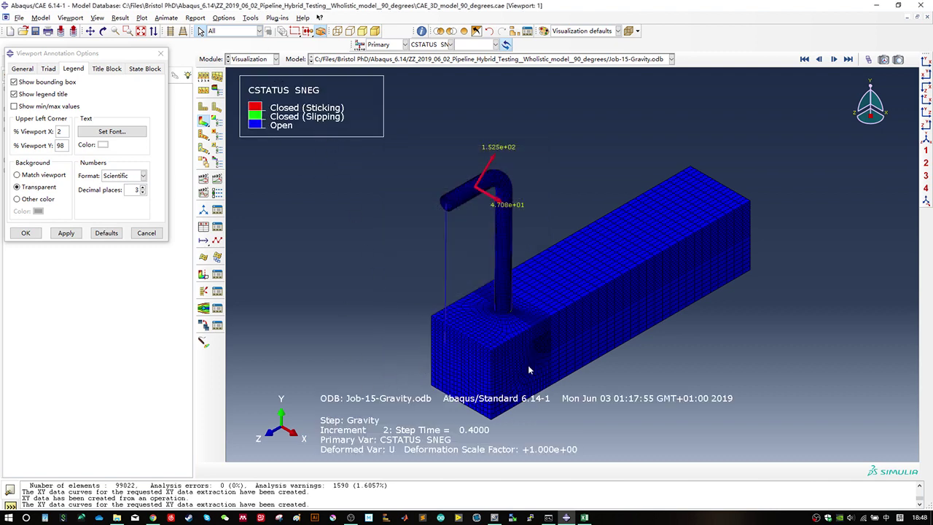
{"action": "left_click", "coordinate": [147, 232]}
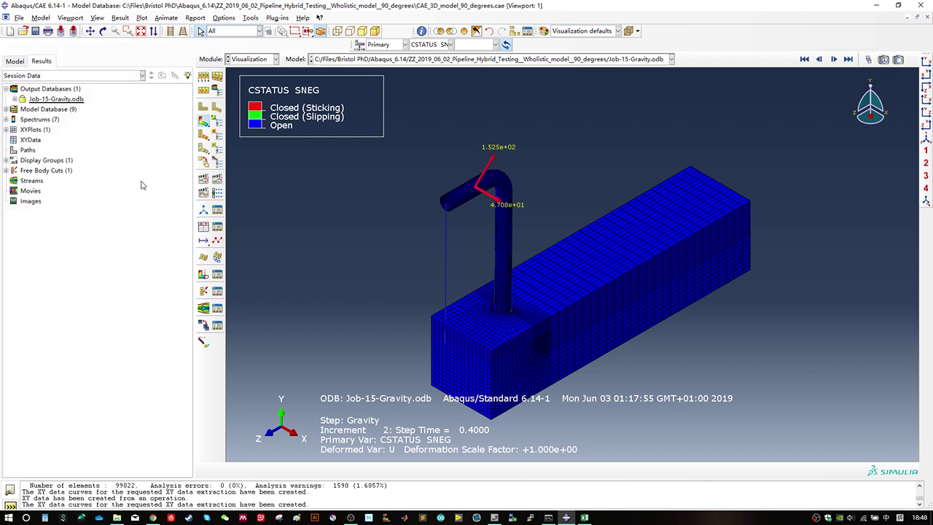
Step: Open the existing XY plot from the session data and close its plot options
{"action": "left_click", "coordinate": [6, 130]}
{"action": "double_click", "coordinate": [33, 139]}
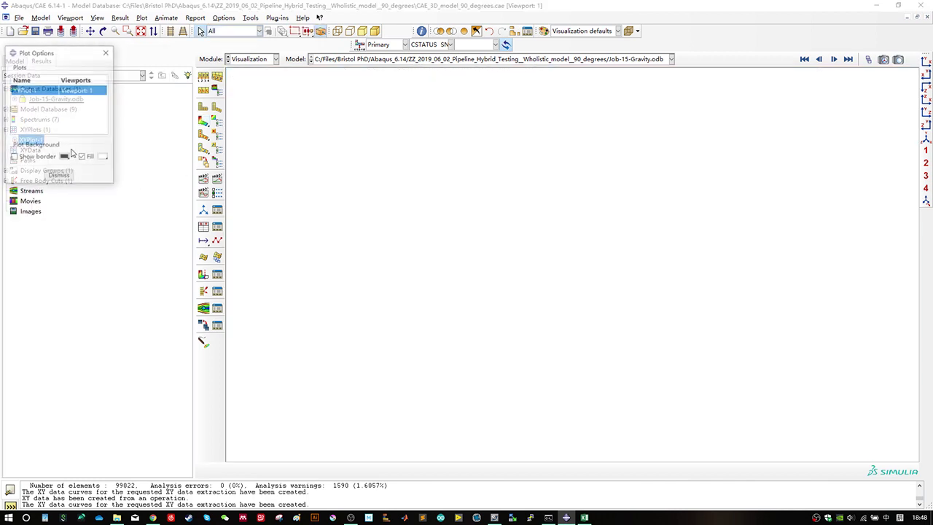
{"action": "left_click", "coordinate": [59, 177]}
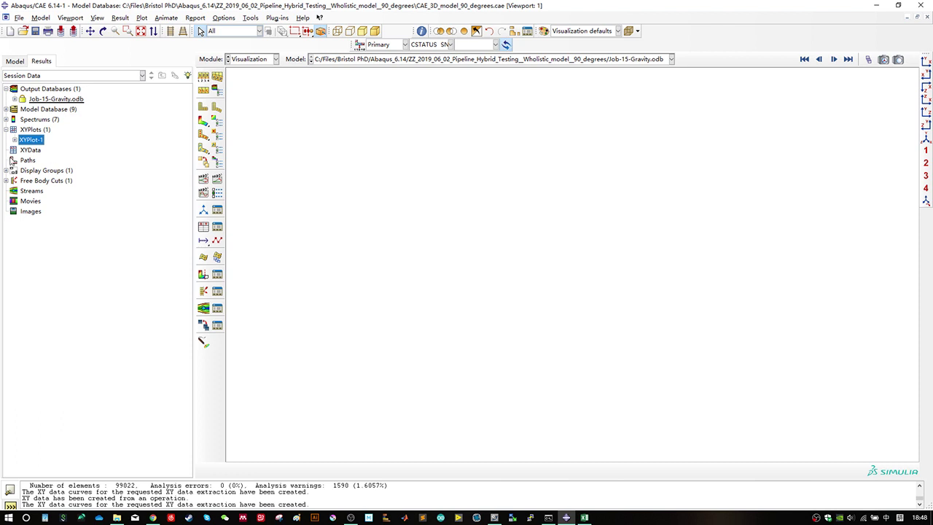
Step: Start an XY data extraction of U.U3 from the ODB field output and try plotting it for a node picked in the viewport
{"action": "left_click", "coordinate": [204, 225]}
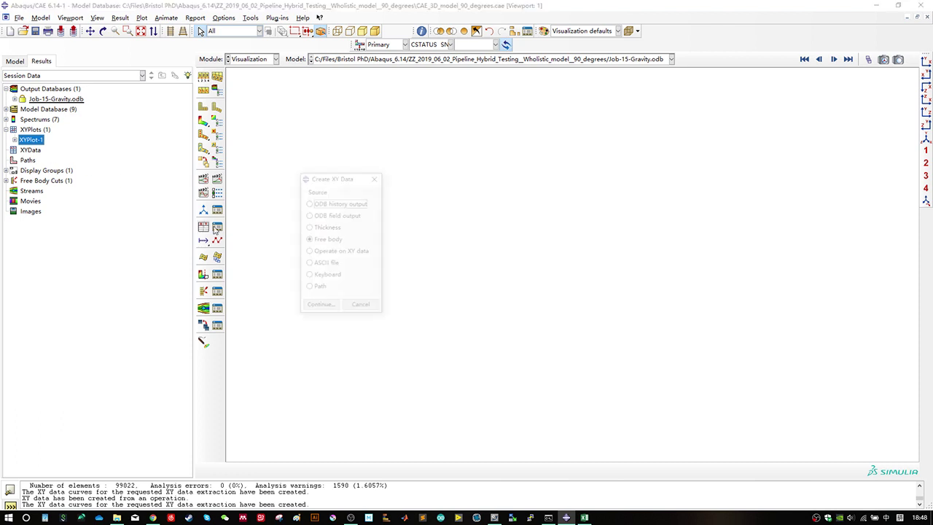
{"action": "left_click", "coordinate": [337, 219]}
{"action": "left_click", "coordinate": [322, 307]}
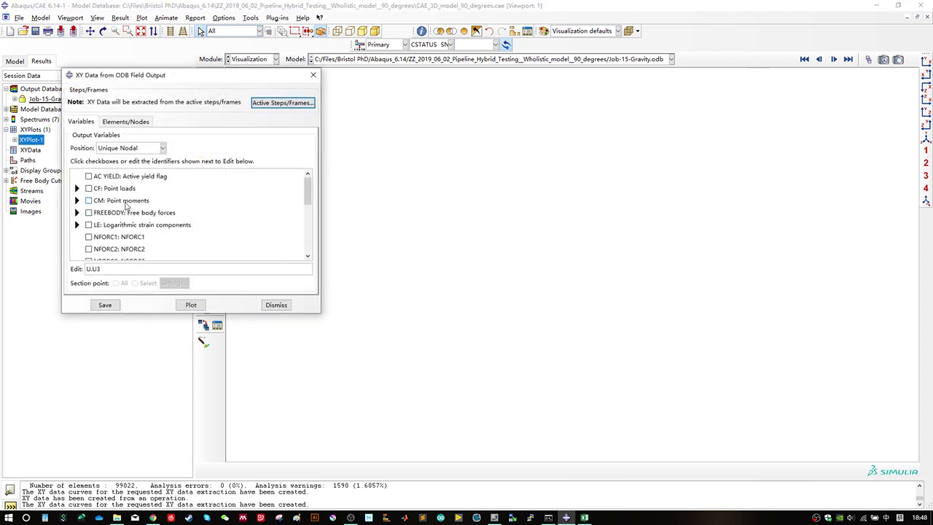
{"action": "left_click", "coordinate": [133, 122]}
{"action": "left_click", "coordinate": [156, 149]}
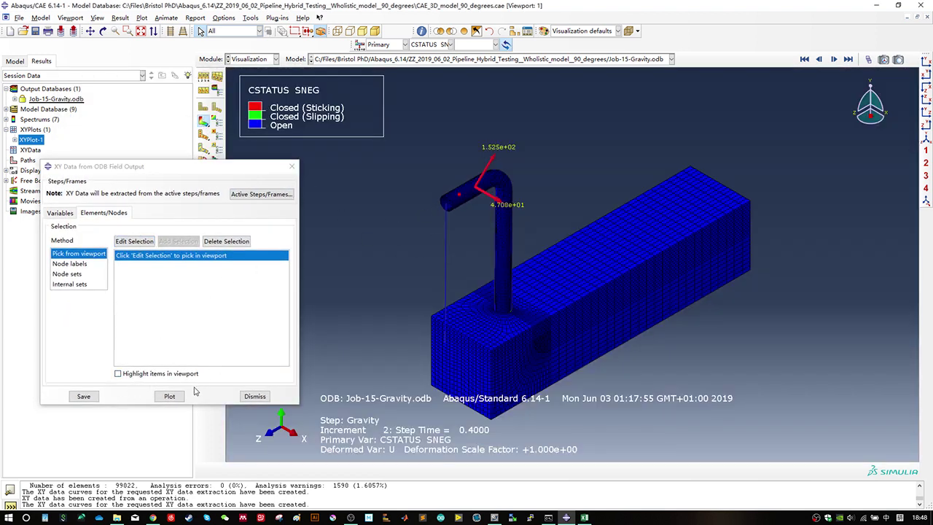
{"action": "left_click", "coordinate": [169, 395]}
{"action": "left_click", "coordinate": [169, 299]}
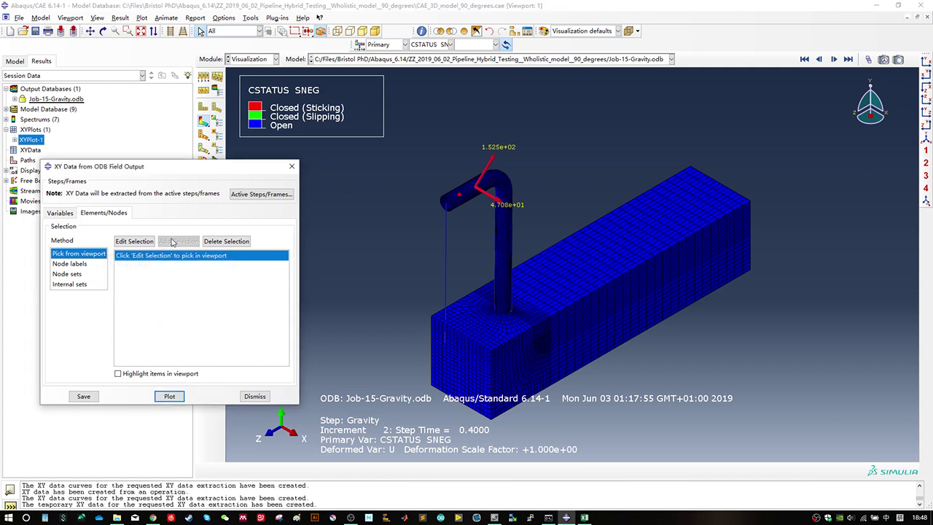
Step: Check the output variables and accept all steps, selected by frame, as the active steps/frames for the extraction
{"action": "left_click", "coordinate": [73, 213]}
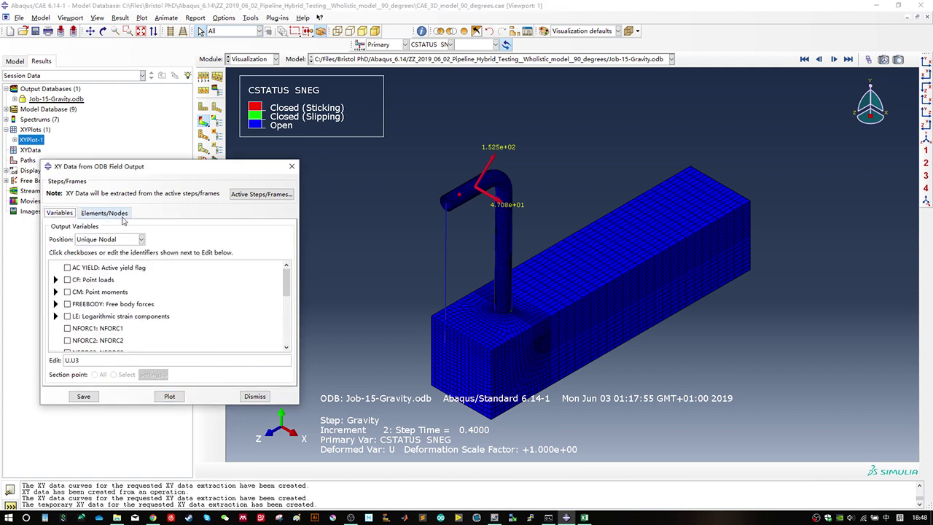
{"action": "left_click", "coordinate": [262, 197]}
{"action": "left_click", "coordinate": [37, 261]}
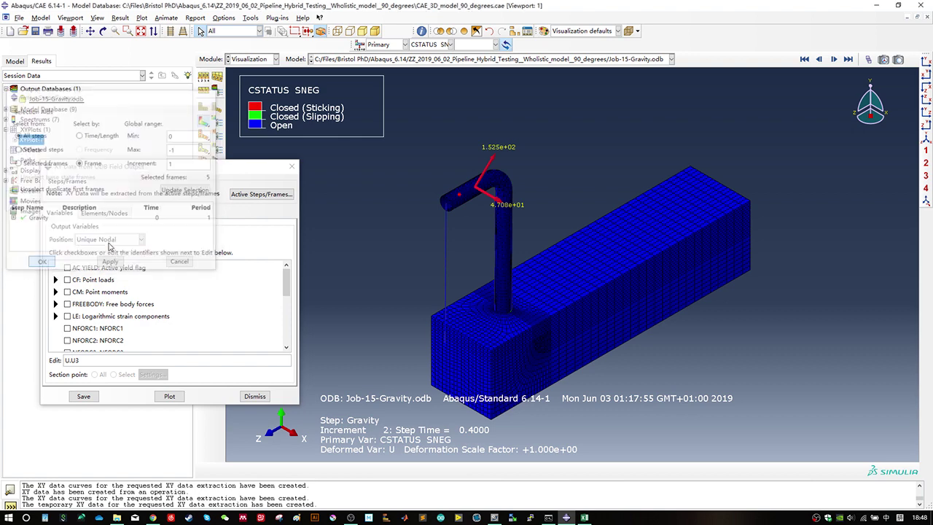
Step: Pick a single node just below the pipe's free end for the extraction and recheck the Unique Nodal output position
{"action": "left_click", "coordinate": [104, 213]}
{"action": "left_click", "coordinate": [138, 243]}
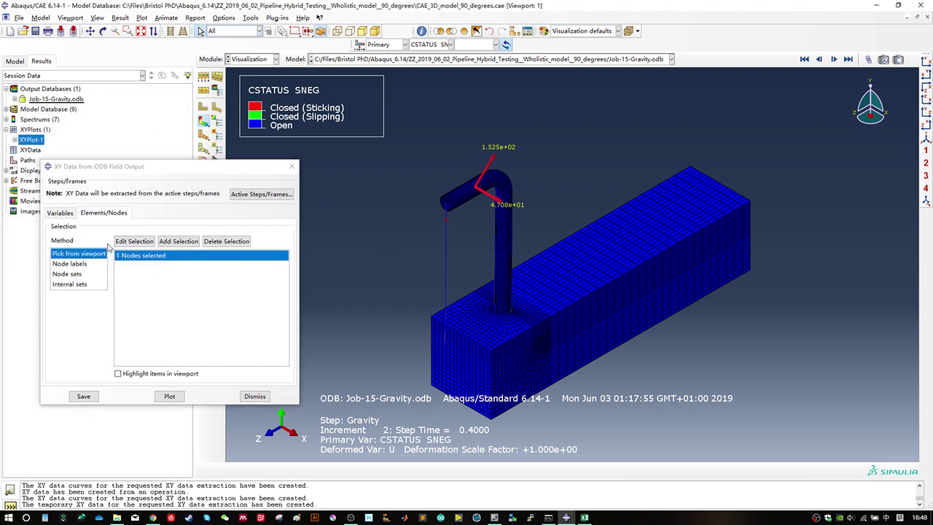
{"action": "left_click", "coordinate": [73, 216]}
{"action": "left_click", "coordinate": [111, 242]}
{"action": "left_click", "coordinate": [113, 245]}
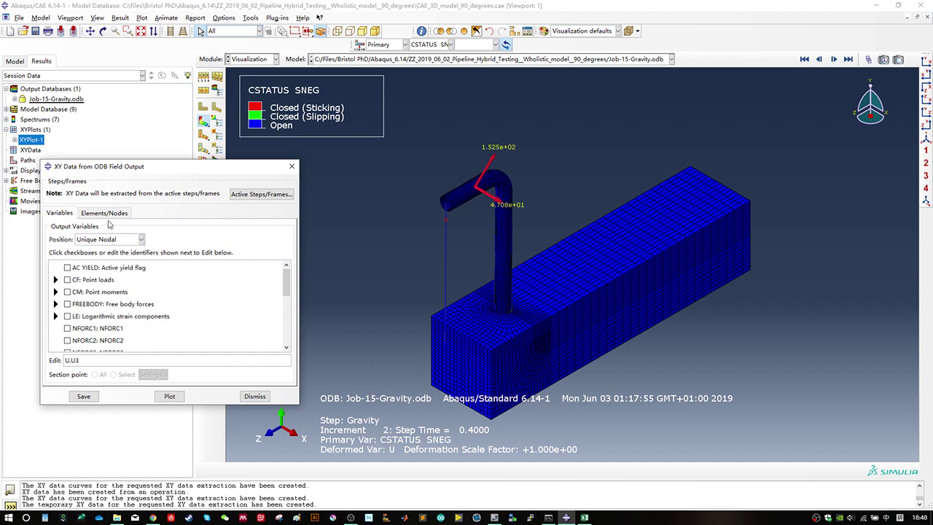
Step: Replace the extraction's node selection with a single node picked near the free end of the horizontal pipe section
{"action": "left_click", "coordinate": [108, 215]}
{"action": "left_click", "coordinate": [135, 239]}
{"action": "scroll", "coordinate": [423, 219], "scroll_direction": "down", "scroll_amount": 3}
{"action": "scroll", "coordinate": [445, 213], "scroll_direction": "down", "scroll_amount": 2}
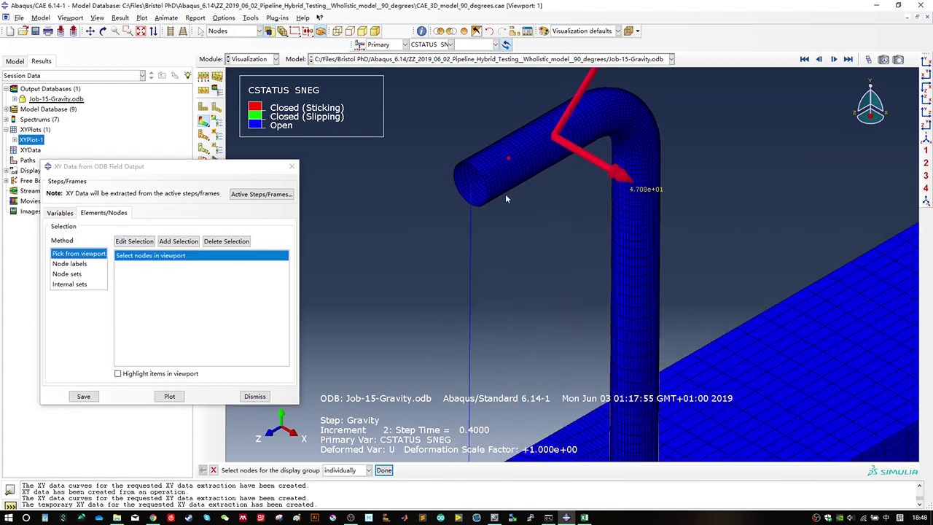
{"action": "middle_click", "coordinate": [419, 214]}
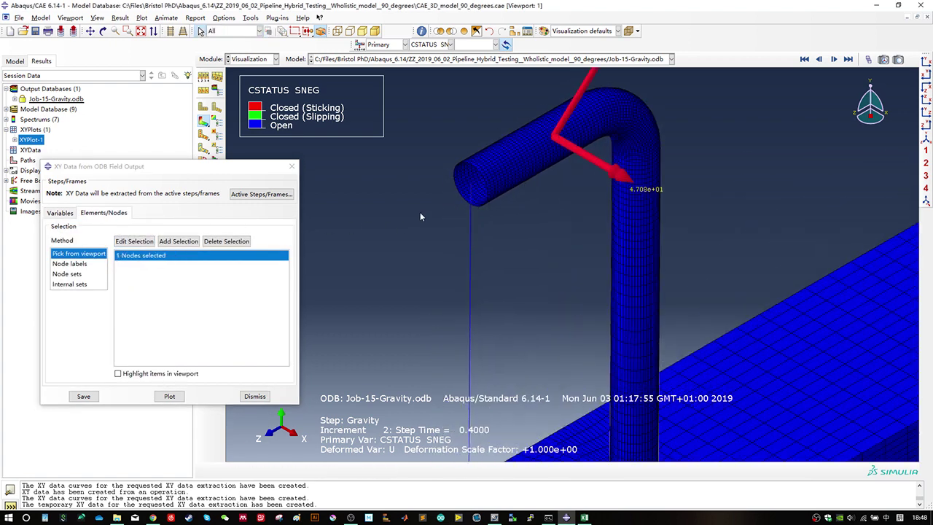
Step: Save the extracted U3 data under its default name and plot the saved curve of displacement against time
{"action": "left_click", "coordinate": [93, 397]}
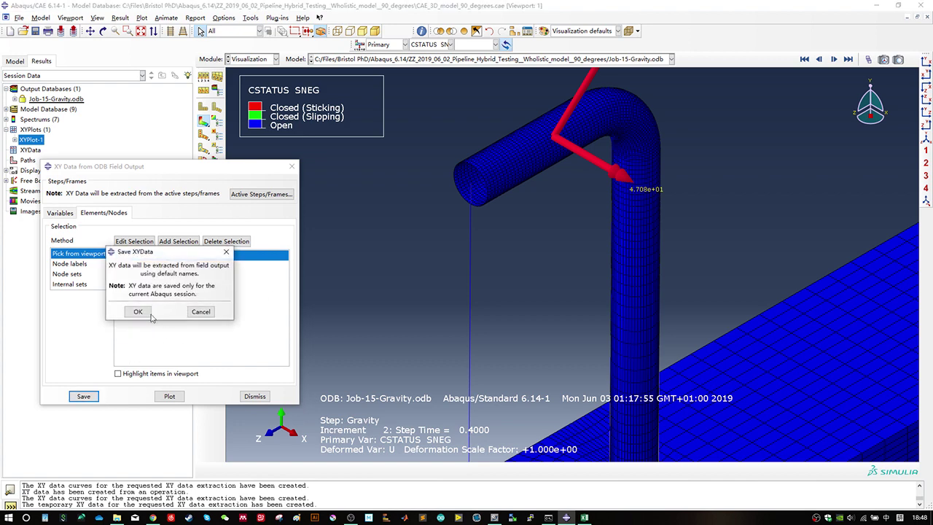
{"action": "left_click", "coordinate": [153, 315]}
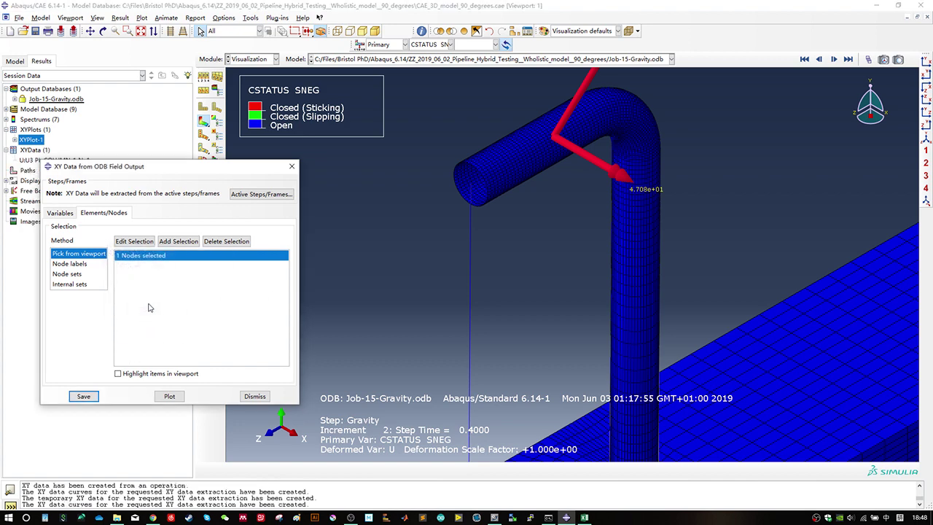
{"action": "left_click", "coordinate": [254, 395]}
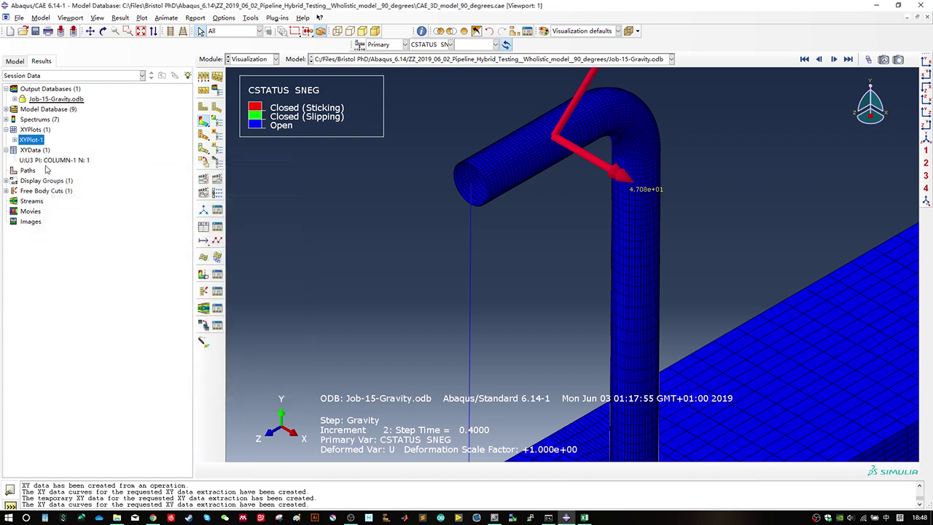
{"action": "left_click", "coordinate": [40, 162]}
{"action": "double_click", "coordinate": [41, 162]}
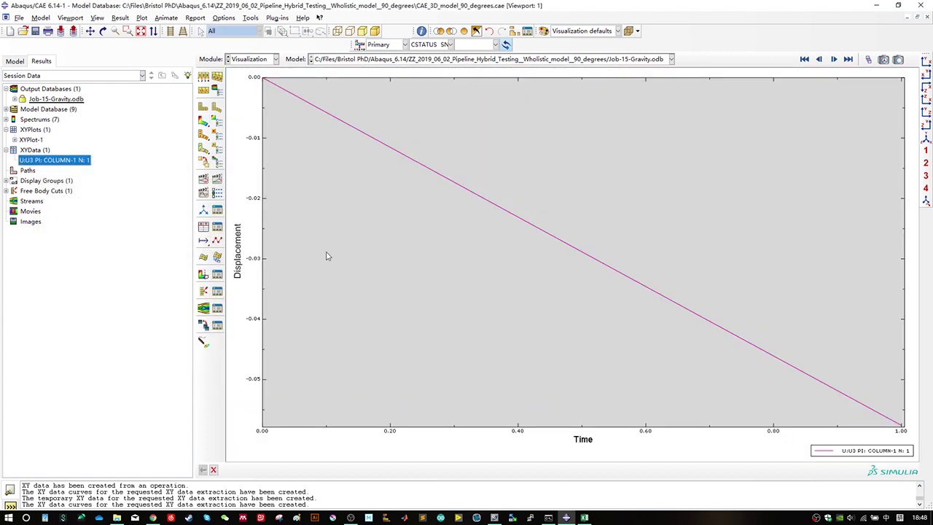
Step: Set the font size of the displacement axis title to 24 points
{"action": "double_click", "coordinate": [242, 246]}
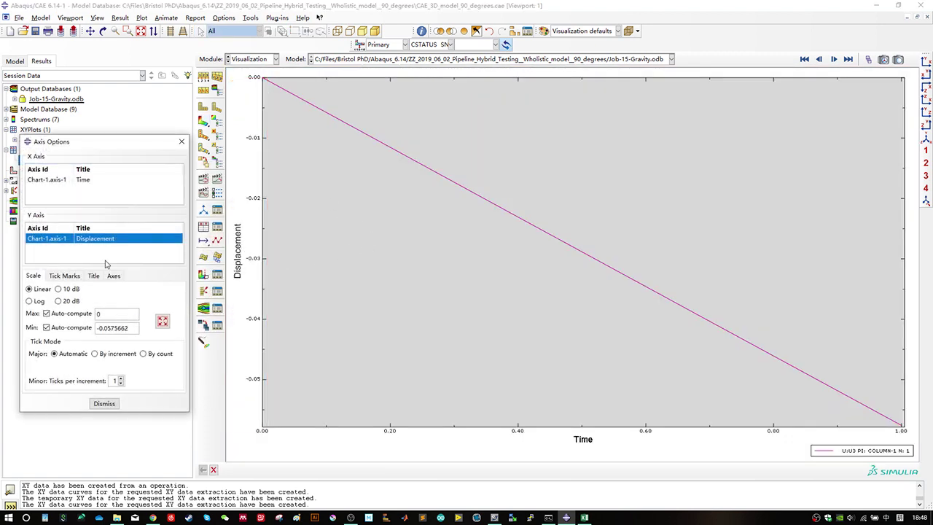
{"action": "left_click", "coordinate": [64, 275]}
{"action": "left_click", "coordinate": [37, 276]}
{"action": "left_click", "coordinate": [93, 276]}
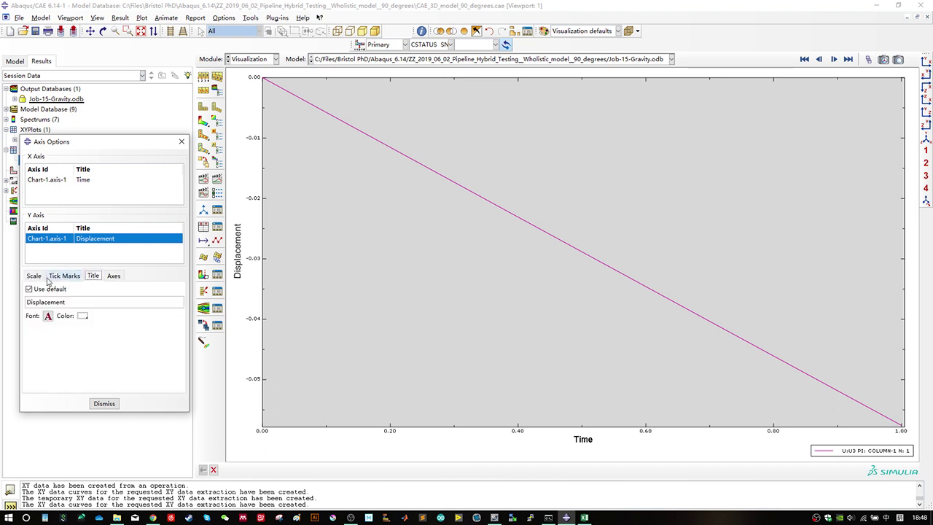
{"action": "left_click", "coordinate": [48, 315]}
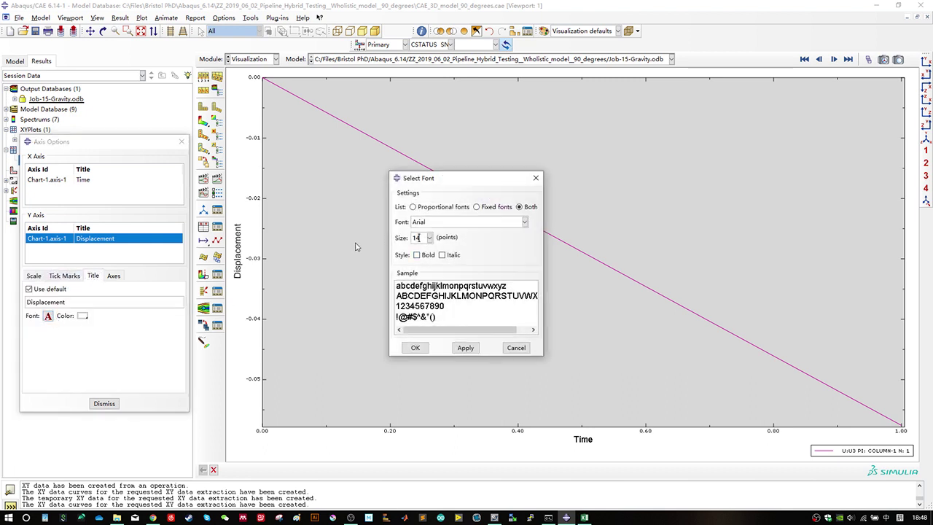
{"action": "double_click", "coordinate": [414, 240]}
{"action": "type", "text": "24"}
{"action": "left_click", "coordinate": [415, 347]}
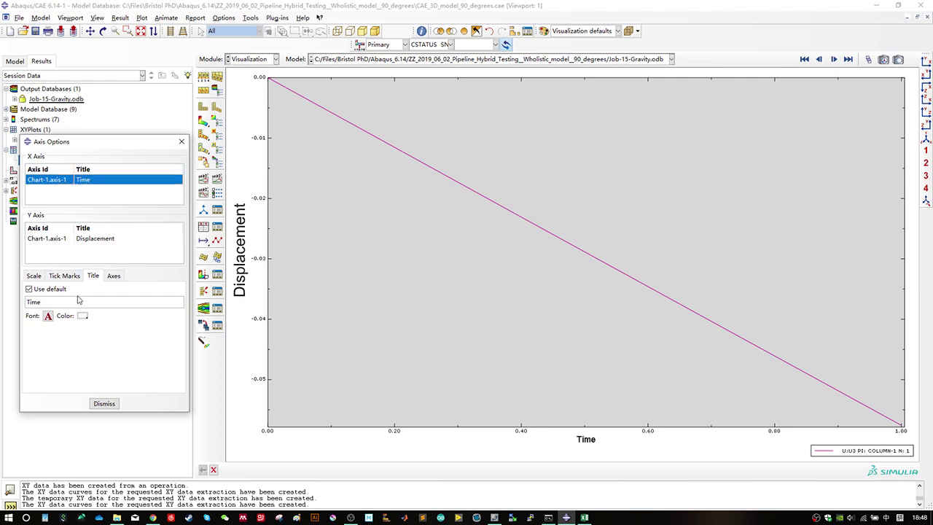
Step: Set the font size of the time axis title to 24 points
{"action": "left_click", "coordinate": [48, 315]}
{"action": "left_click", "coordinate": [418, 237]}
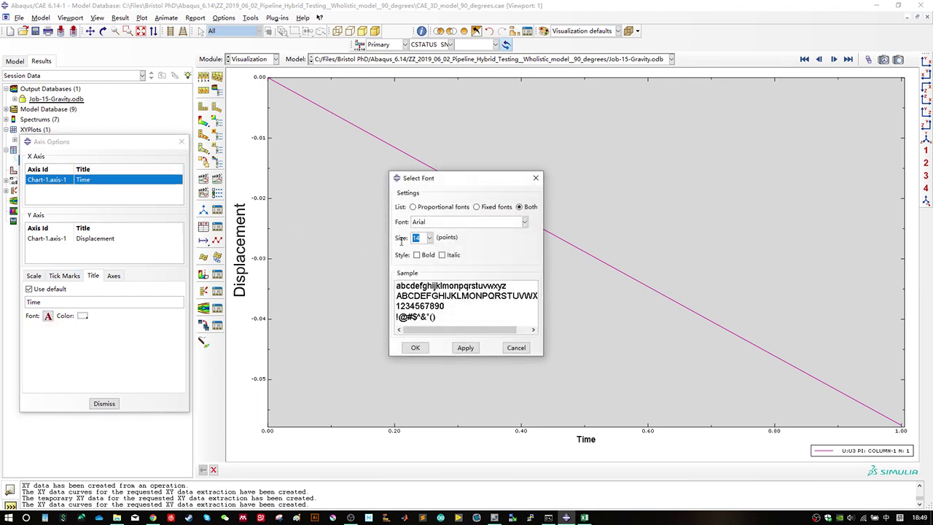
{"action": "left_click", "coordinate": [416, 347]}
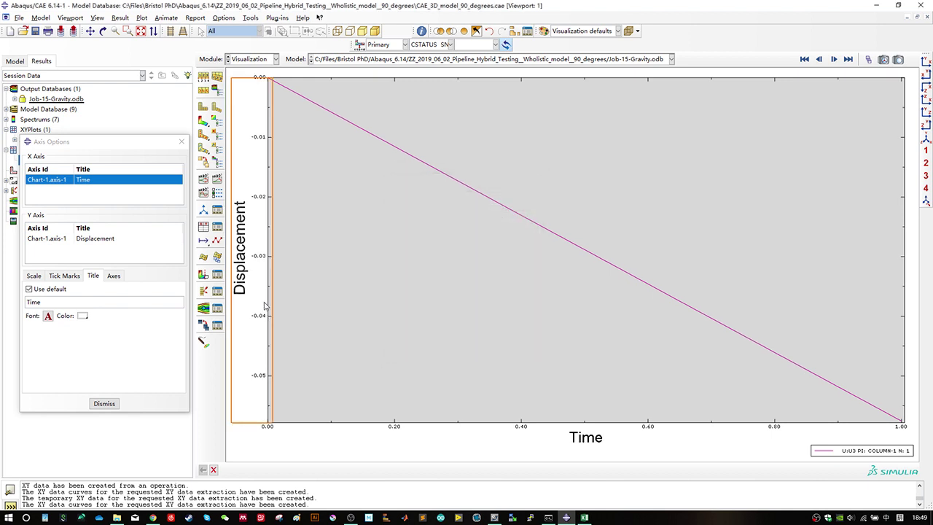
Step: Set the font size of the time axis number labels to 18 points
{"action": "left_click", "coordinate": [267, 304]}
{"action": "left_click", "coordinate": [113, 275]}
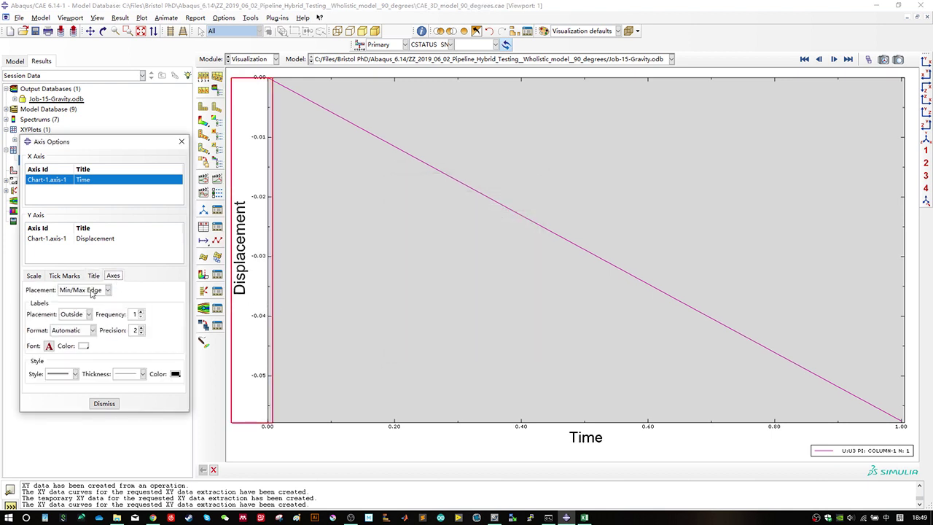
{"action": "left_click", "coordinate": [49, 346]}
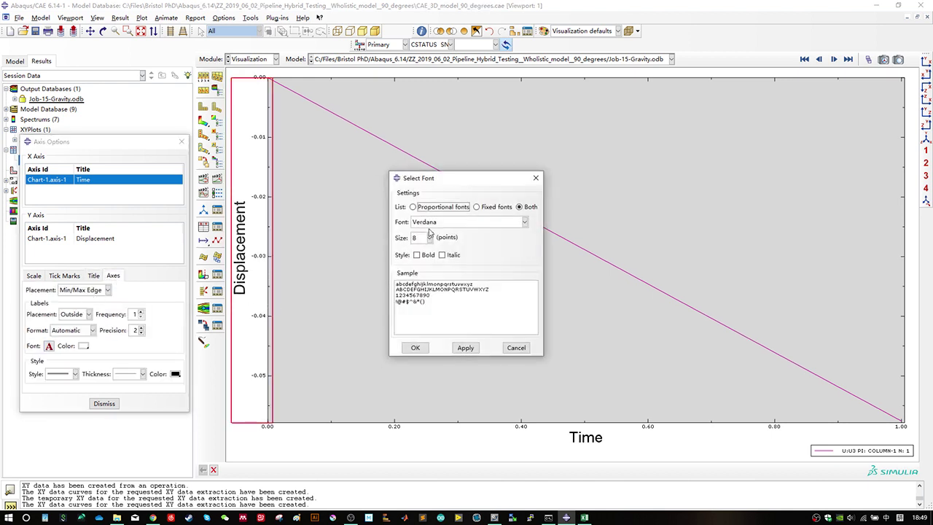
{"action": "type", "text": "12"}
{"action": "left_click", "coordinate": [414, 348]}
Step: Set the font size of the displacement axis number labels to 18 points and close the axis options
{"action": "left_click", "coordinate": [106, 239]}
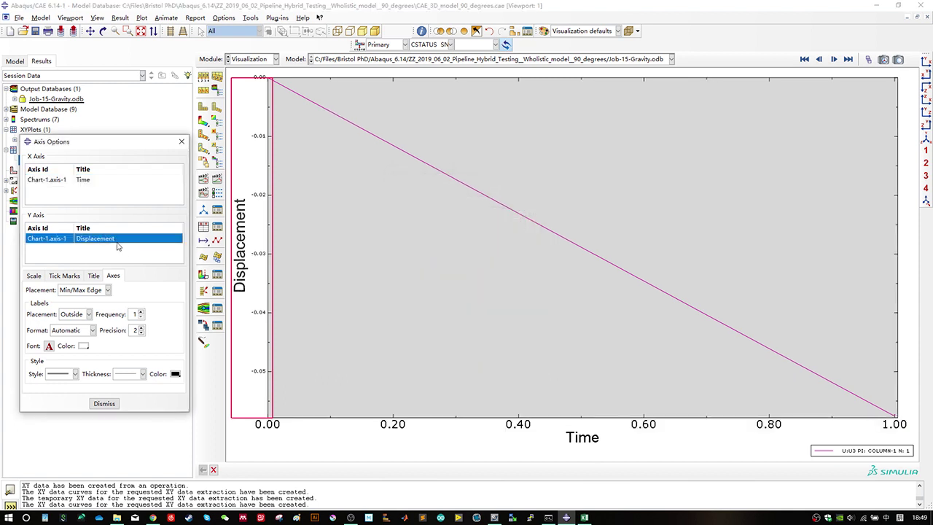
{"action": "left_click", "coordinate": [49, 345]}
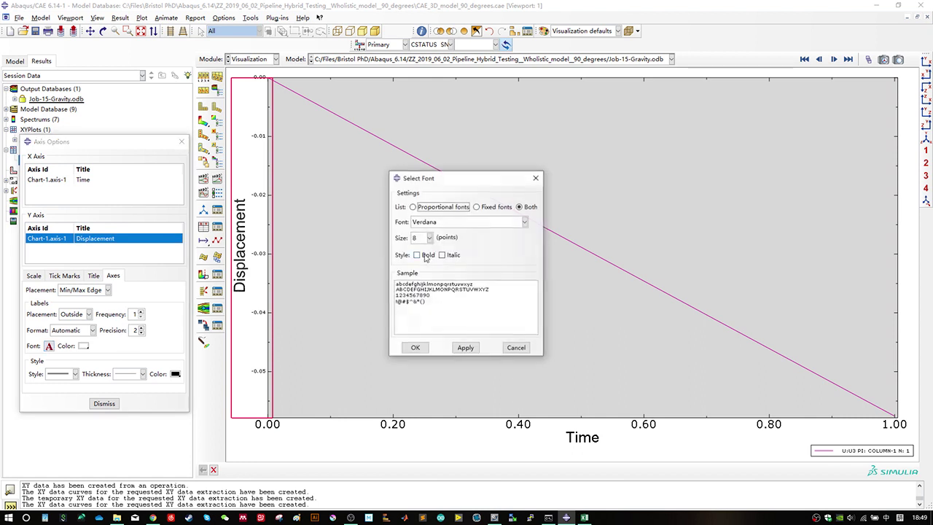
{"action": "left_click_drag", "start_coordinate": [425, 235], "coordinate": [379, 237]}
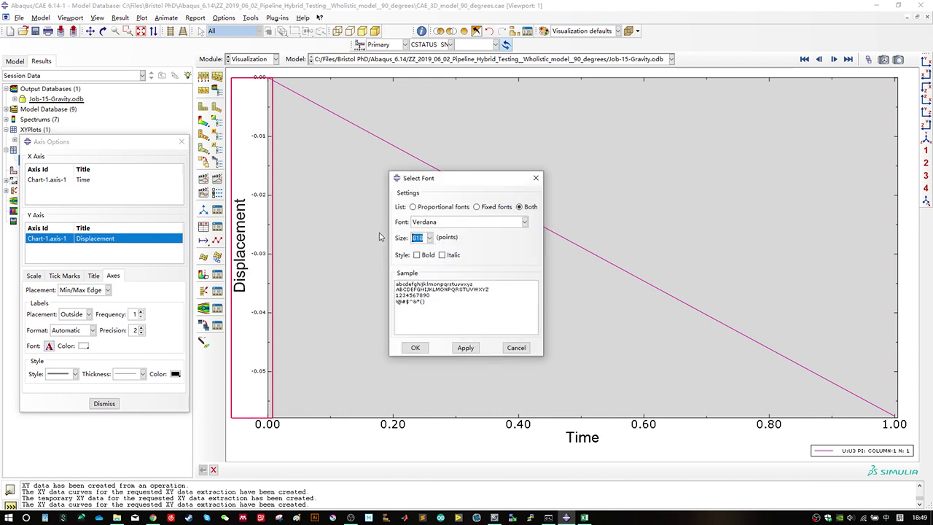
{"action": "type", "text": "12"}
{"action": "left_click", "coordinate": [414, 347]}
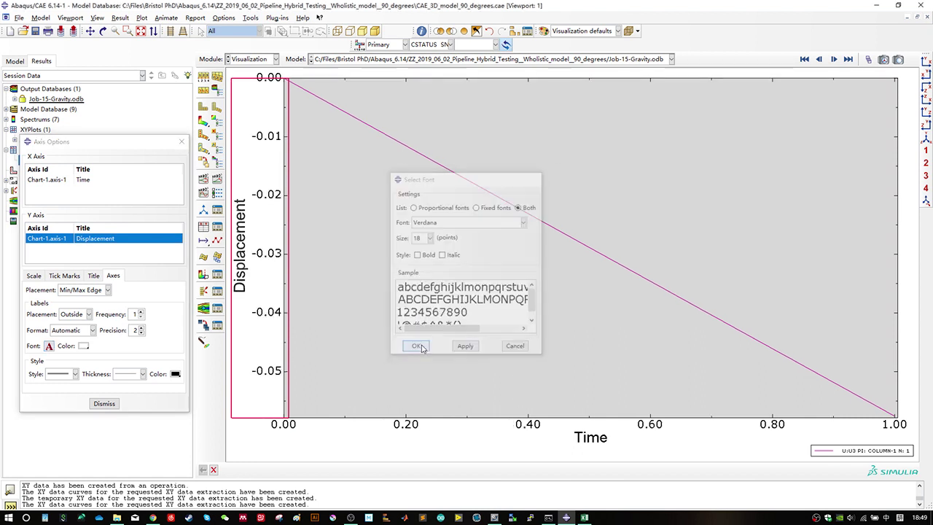
{"action": "left_click", "coordinate": [113, 404]}
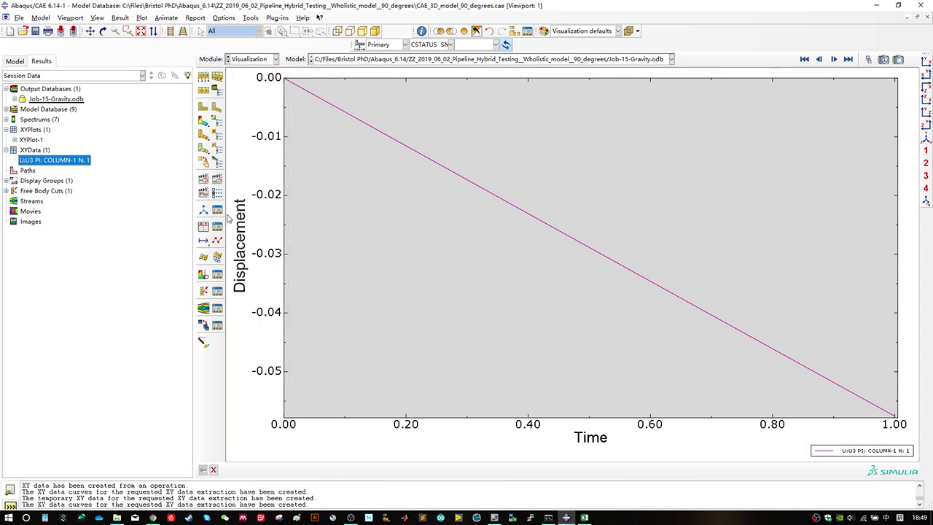
Step: Inset the chart legend and move it into the lower-left area of the plot, at about X 12, Y 13
{"action": "double_click", "coordinate": [823, 448]}
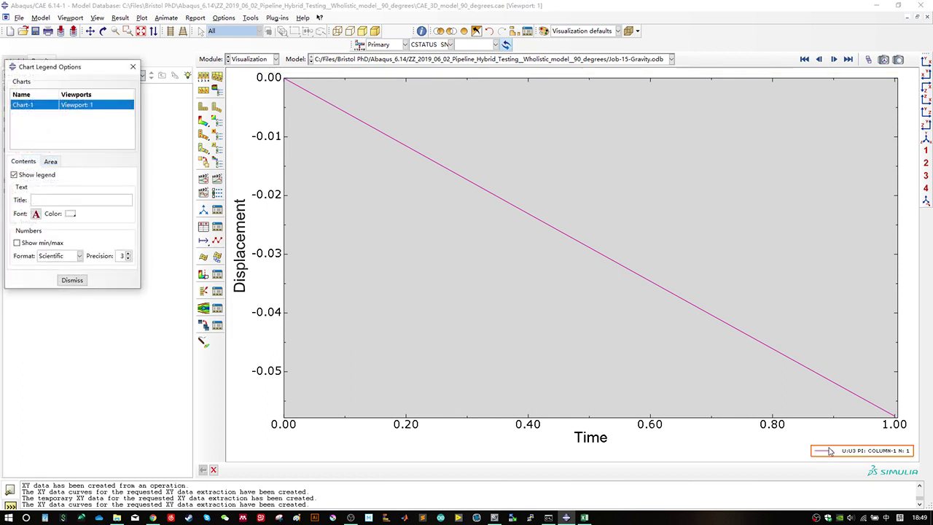
{"action": "left_click", "coordinate": [51, 161]}
{"action": "left_click", "coordinate": [19, 187]}
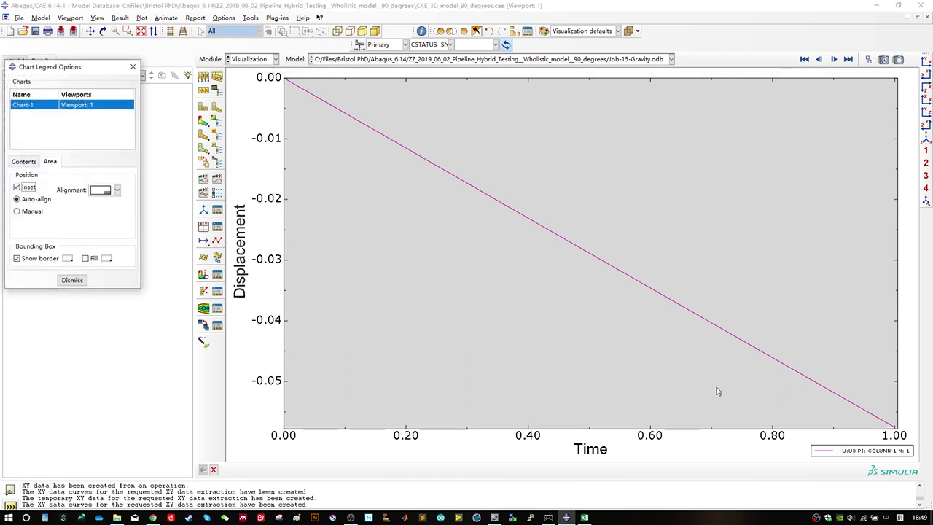
{"action": "left_click_drag", "start_coordinate": [860, 451], "coordinate": [368, 400]}
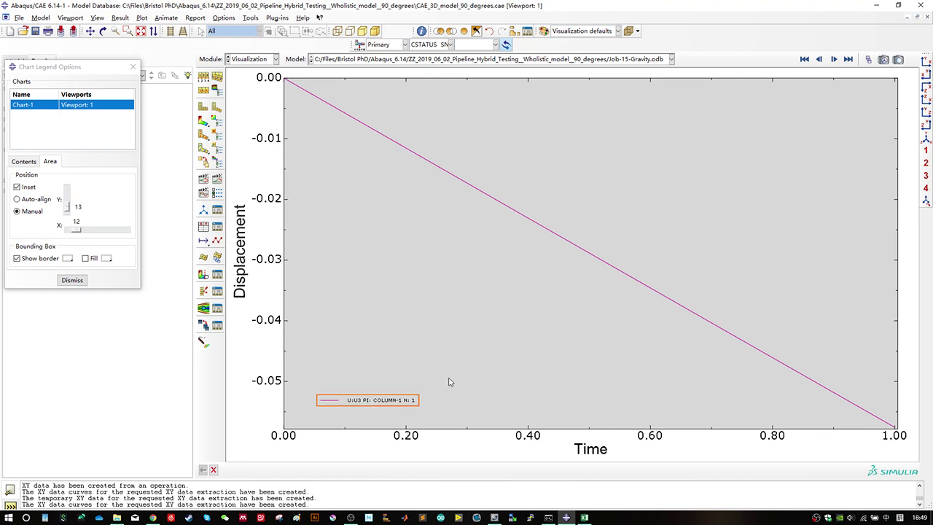
Step: Turn off the chart's grey background fill and close the chart and legend options
{"action": "double_click", "coordinate": [456, 358]}
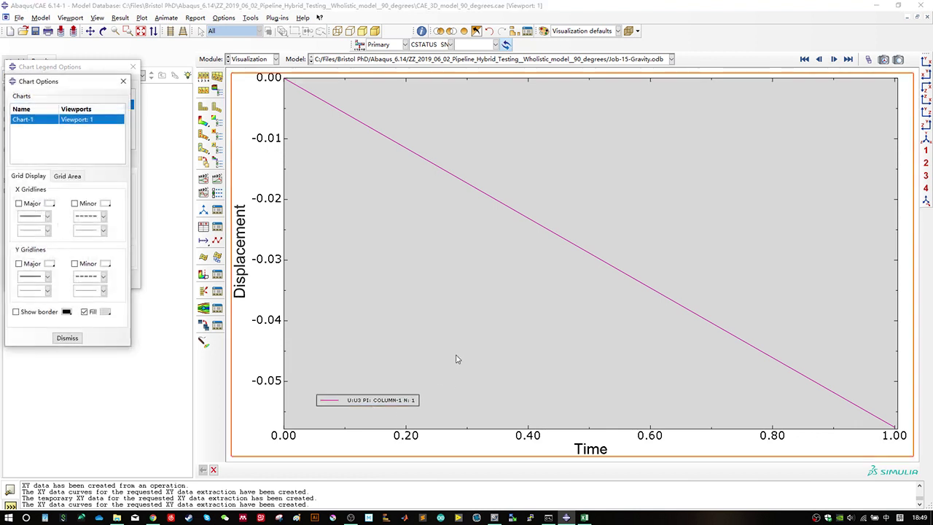
{"action": "left_click", "coordinate": [86, 313]}
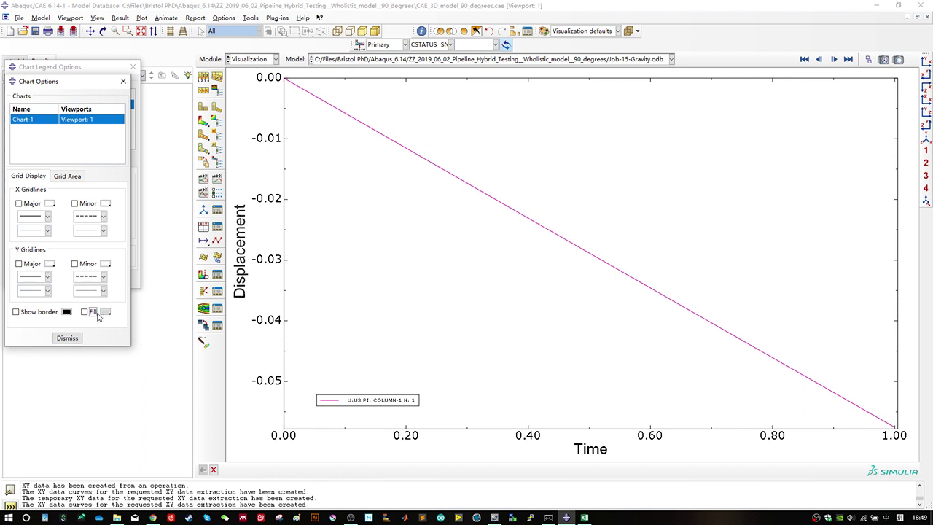
{"action": "left_click", "coordinate": [67, 338]}
{"action": "left_click", "coordinate": [133, 67]}
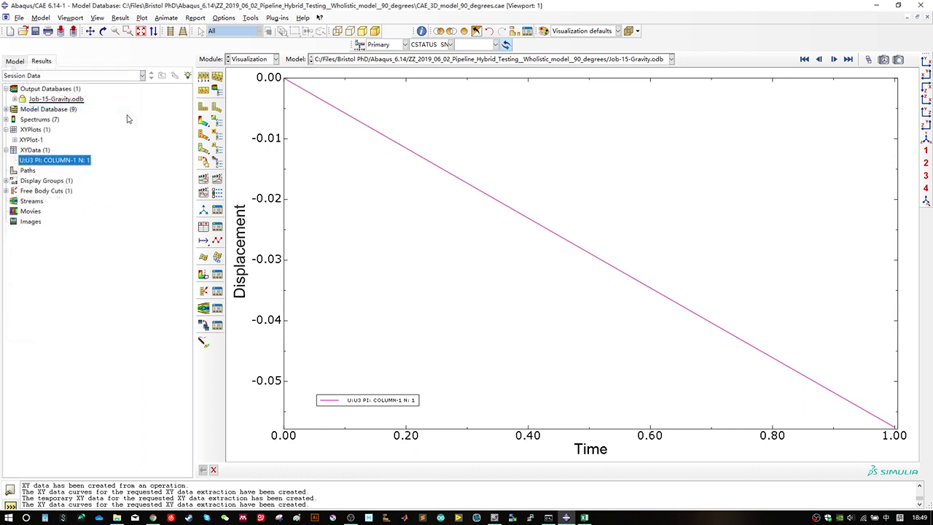
Step: Open the options of the U3 COLUMN-1 node 1 curve in XYPlot-1 and set its line colour to red
{"action": "left_click", "coordinate": [15, 139]}
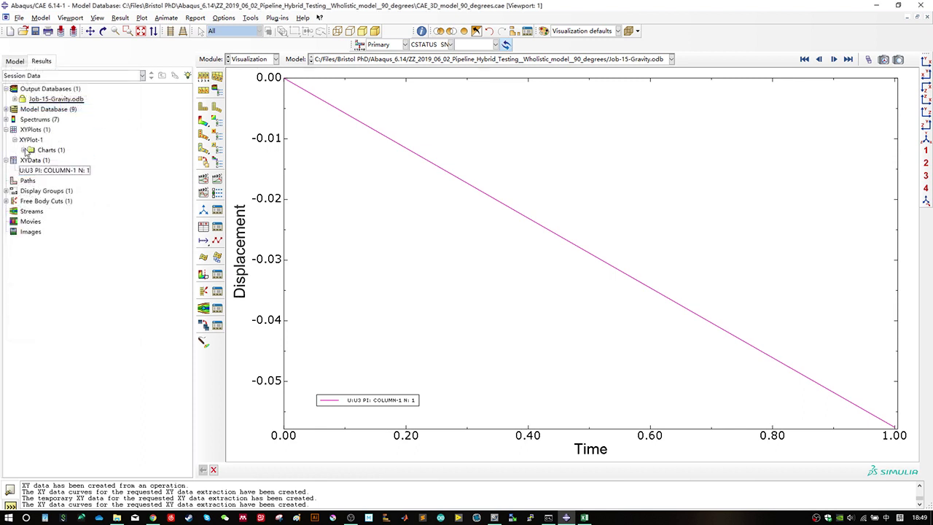
{"action": "left_click", "coordinate": [24, 149]}
{"action": "left_click", "coordinate": [32, 159]}
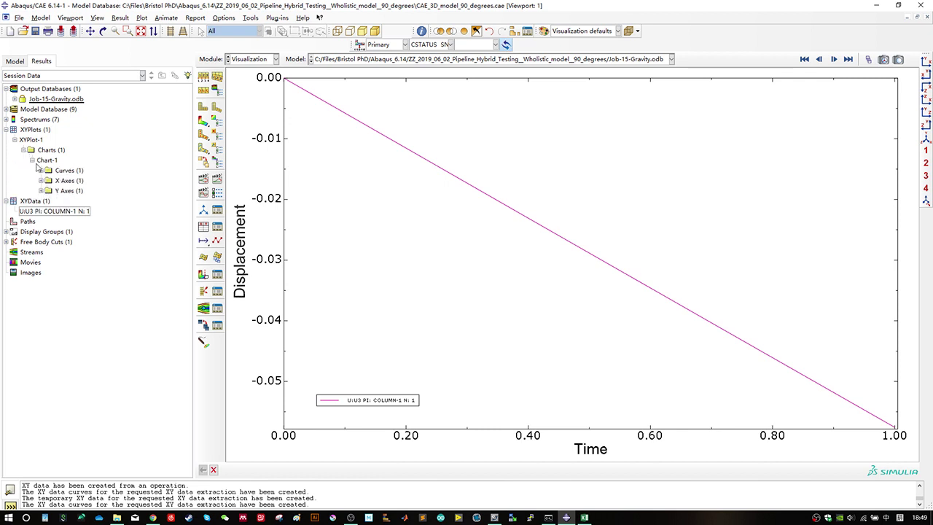
{"action": "left_click", "coordinate": [41, 170]}
{"action": "double_click", "coordinate": [62, 181]}
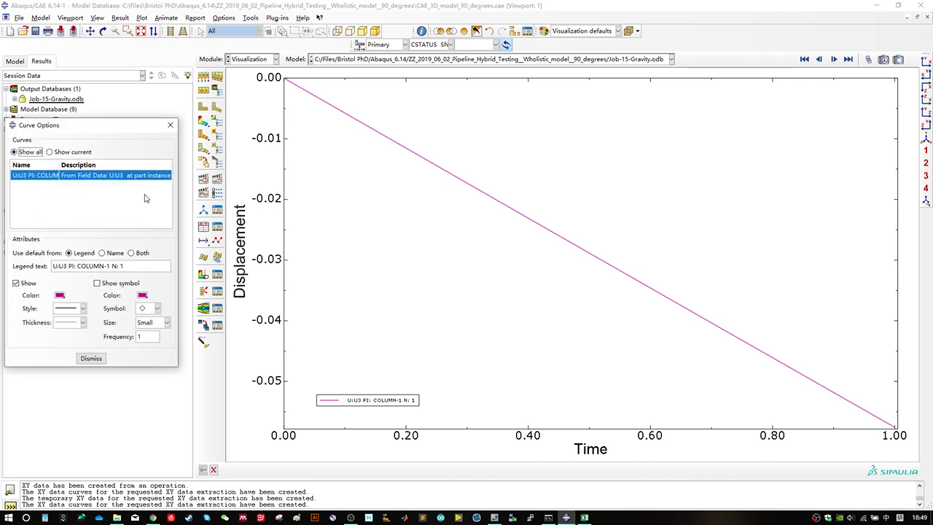
{"action": "left_click", "coordinate": [60, 295]}
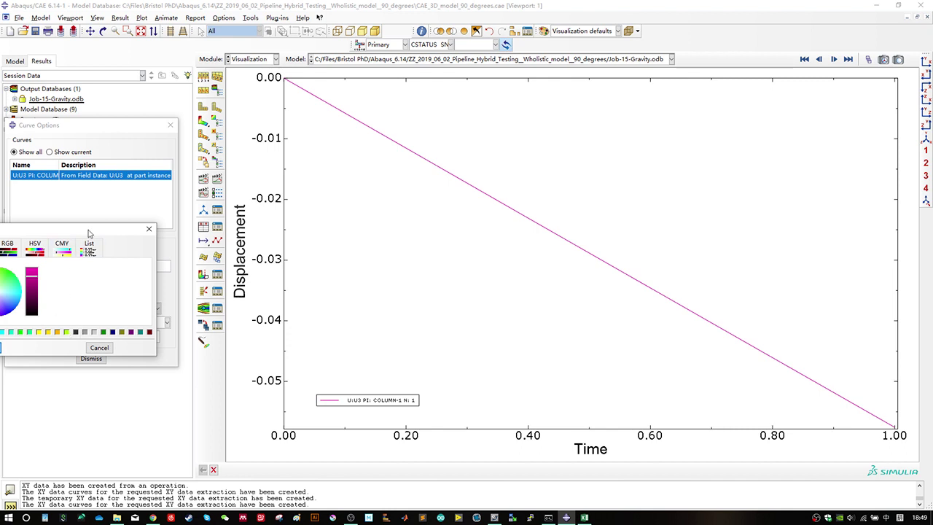
{"action": "left_click", "coordinate": [41, 316]}
{"action": "left_click", "coordinate": [73, 332]}
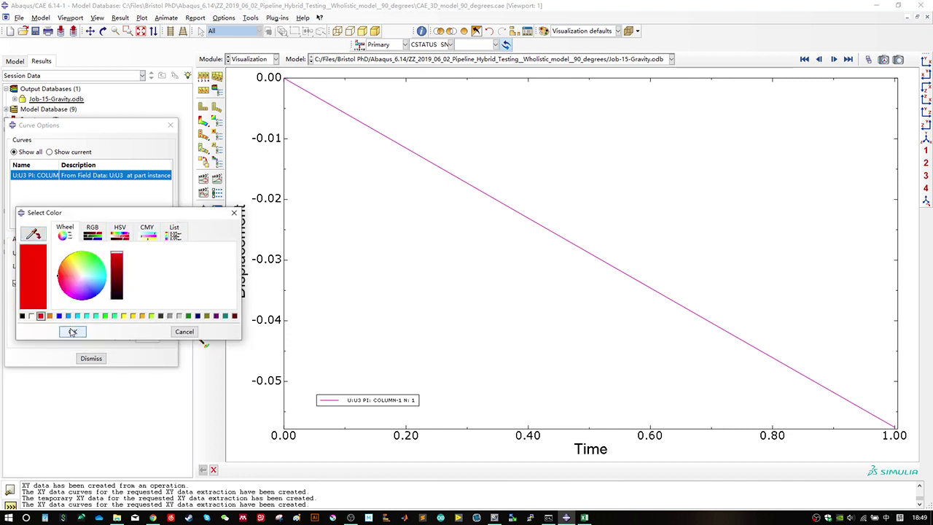
Step: Give the U3 curve a dashed line style with a thicker line and close the curve options
{"action": "left_click", "coordinate": [70, 308]}
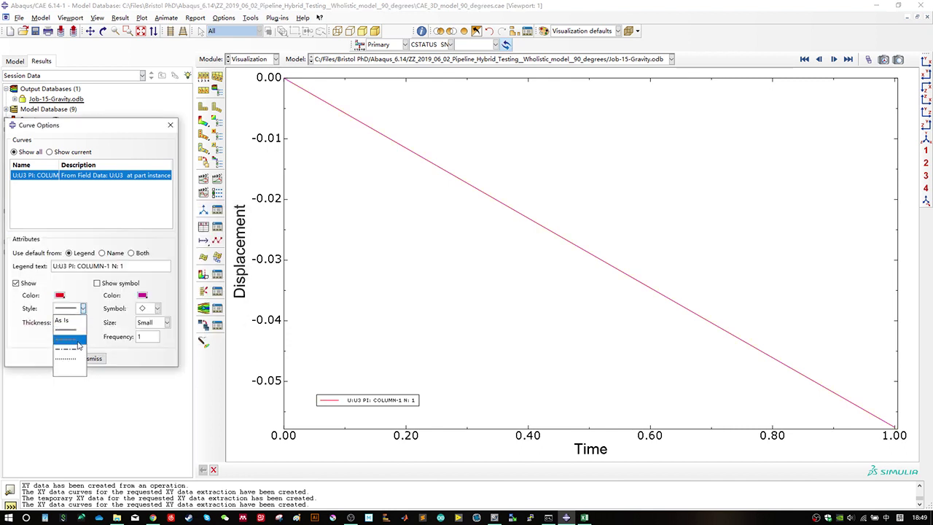
{"action": "left_click", "coordinate": [78, 341]}
{"action": "left_click", "coordinate": [69, 308]}
{"action": "left_click", "coordinate": [72, 358]}
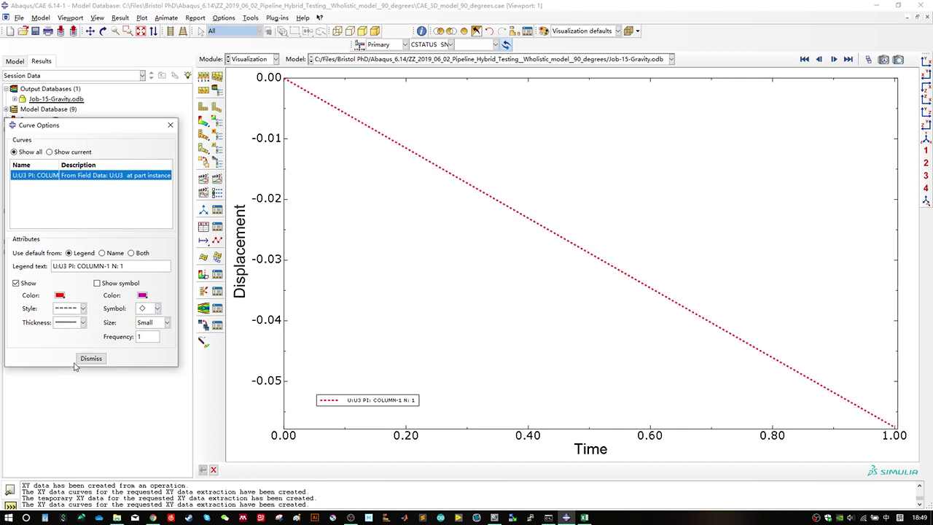
{"action": "left_click", "coordinate": [83, 322]}
{"action": "left_click", "coordinate": [73, 376]}
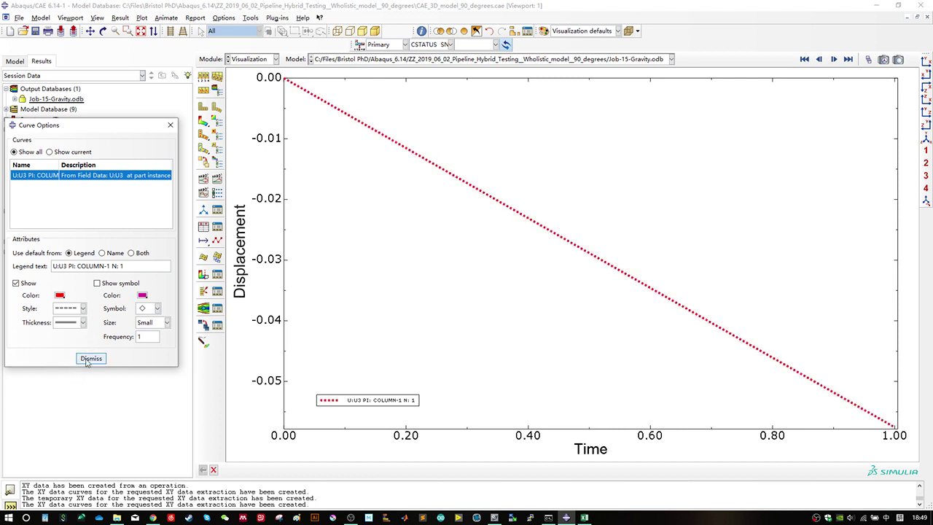
{"action": "left_click", "coordinate": [91, 359]}
Step: Set the chart legend's font size to 18 points and close the legend options
{"action": "double_click", "coordinate": [363, 403]}
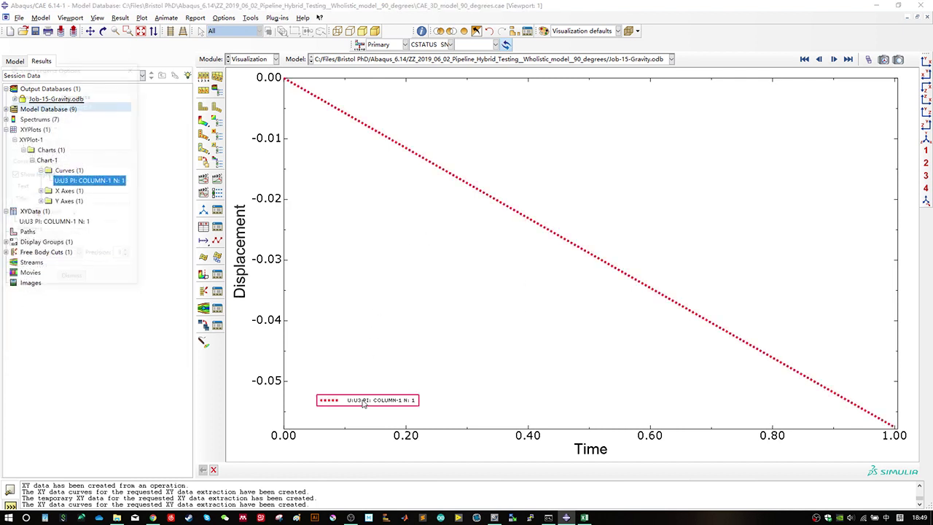
{"action": "left_click", "coordinate": [35, 215]}
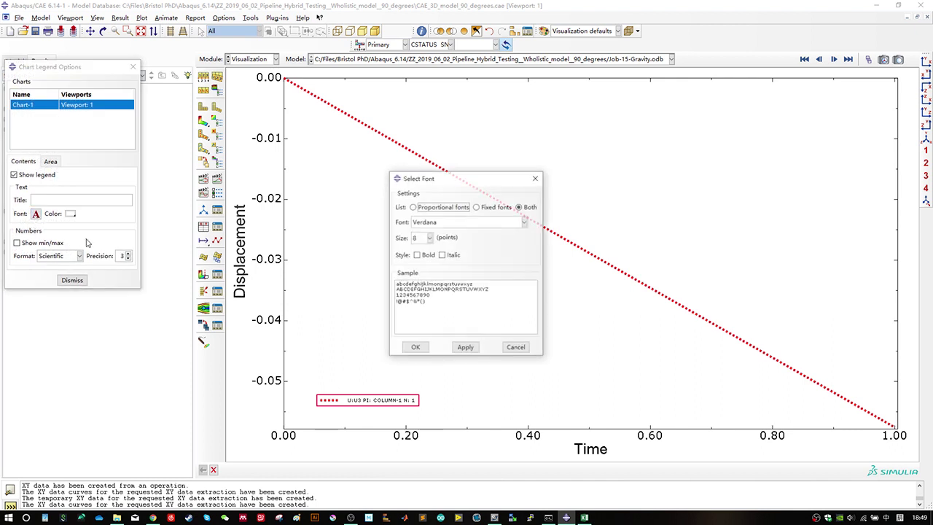
{"action": "double_click", "coordinate": [414, 237]}
{"action": "type", "text": "1"}
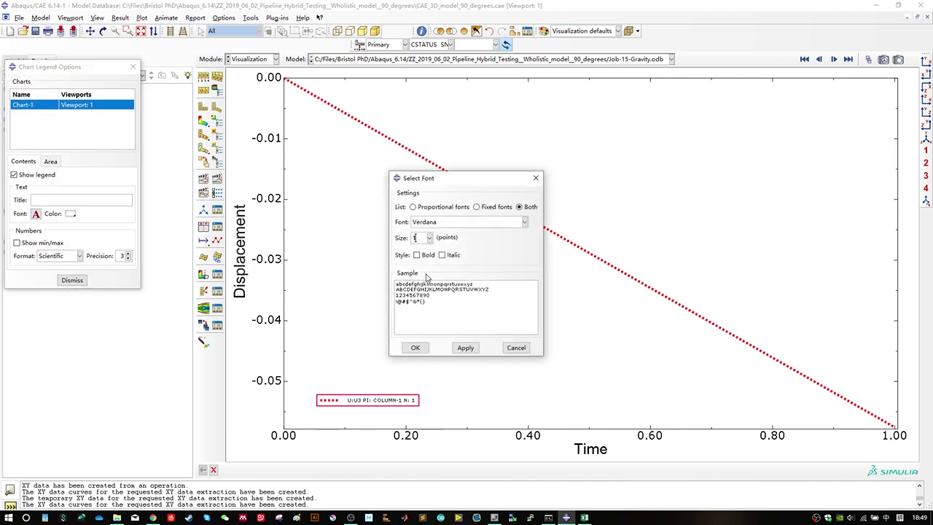
{"action": "type", "text": "8"}
{"action": "left_click", "coordinate": [415, 347]}
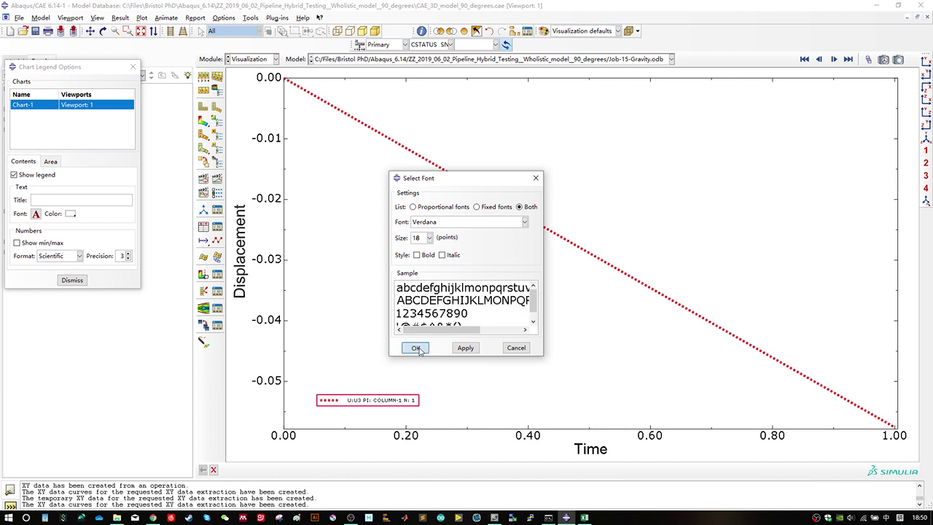
{"action": "left_click", "coordinate": [133, 66]}
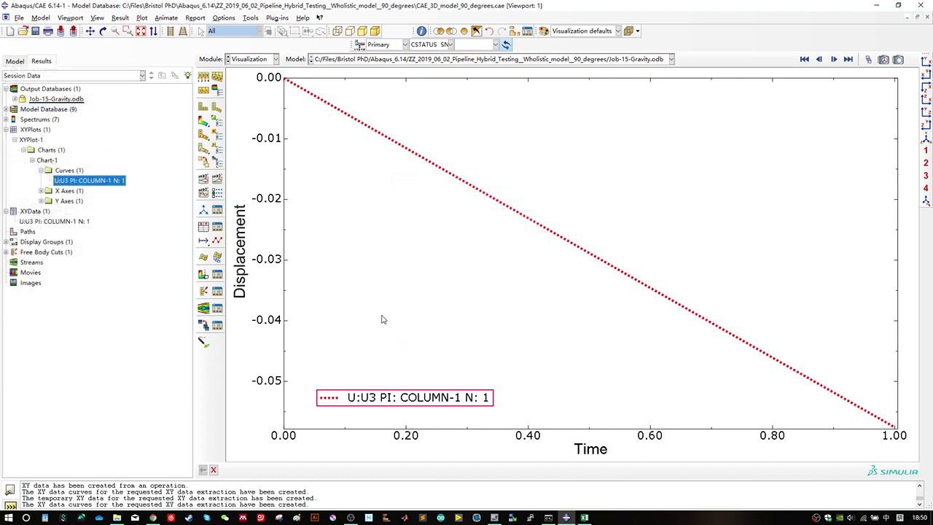
{"action": "left_click", "coordinate": [389, 363]}
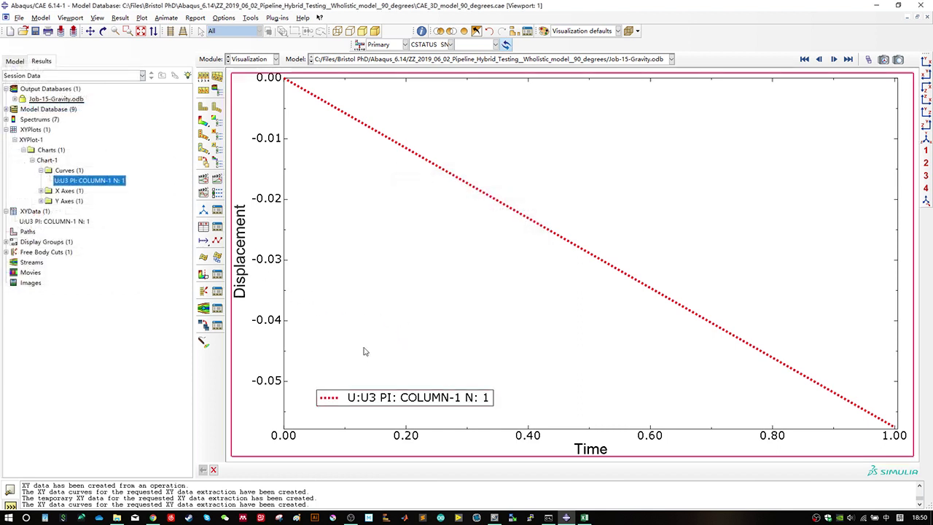
{"action": "left_click", "coordinate": [228, 386]}
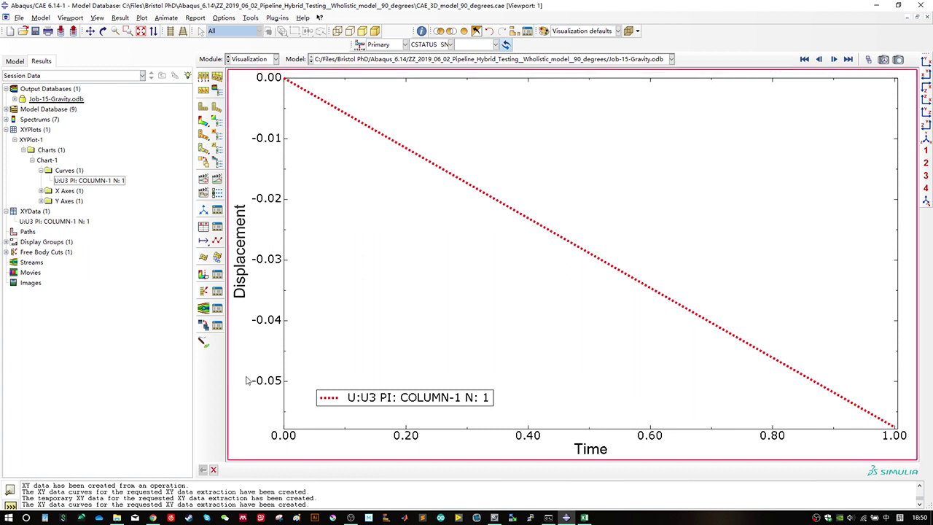
{"action": "left_click", "coordinate": [286, 321]}
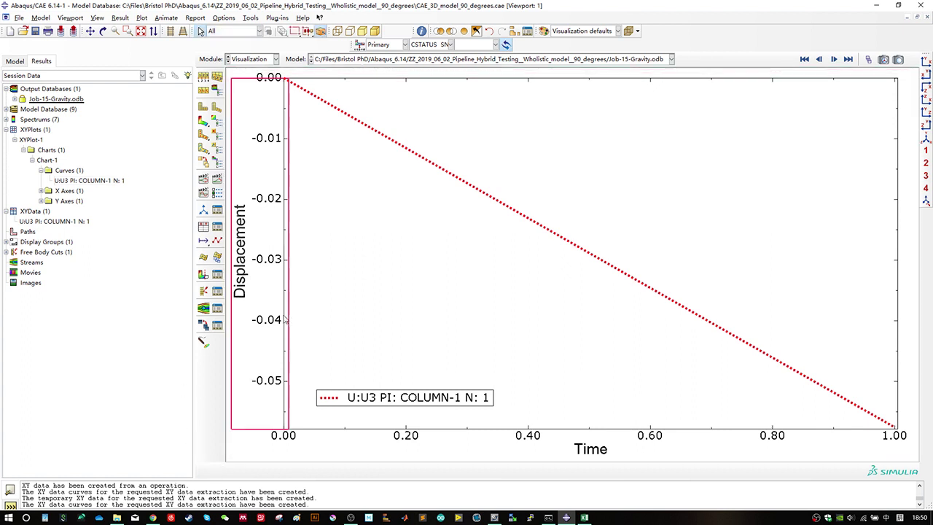
{"action": "left_click", "coordinate": [360, 209]}
{"action": "left_click", "coordinate": [231, 167]}
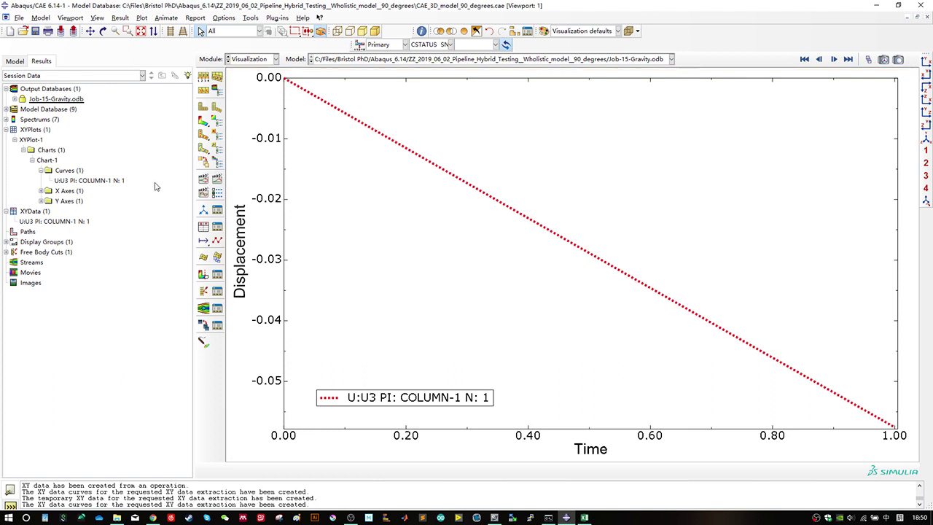
Step: Set up a print of the current viewport only, with a file as the destination
{"action": "left_click", "coordinate": [19, 18]}
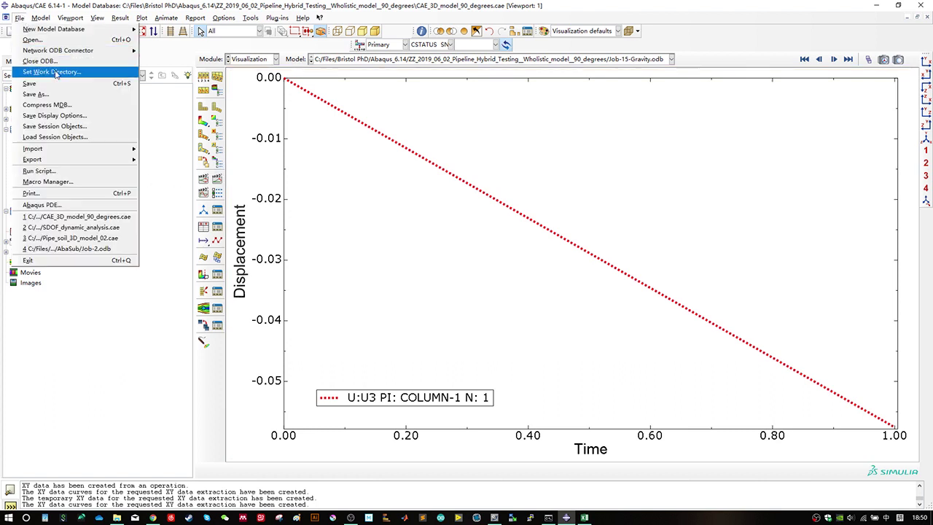
{"action": "left_click", "coordinate": [33, 193]}
{"action": "left_click_drag", "start_coordinate": [157, 229], "coordinate": [268, 167]}
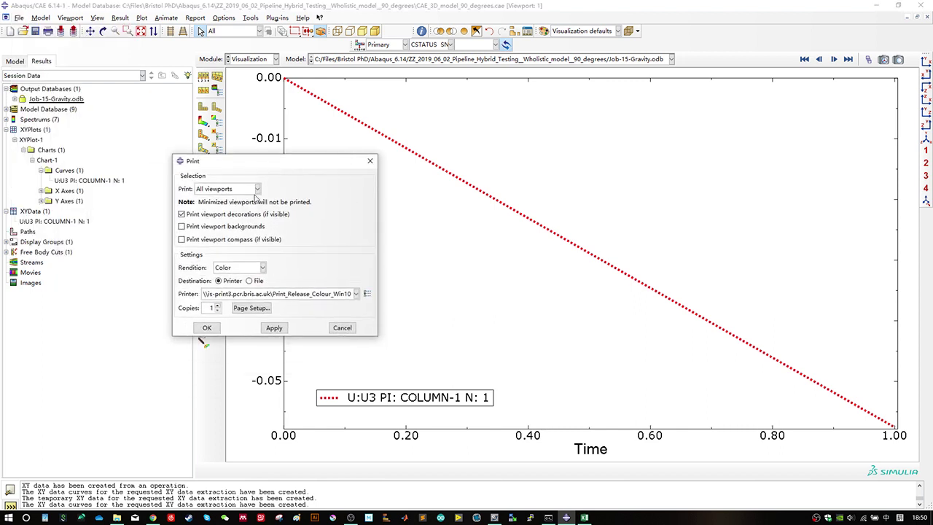
{"action": "left_click", "coordinate": [256, 190]}
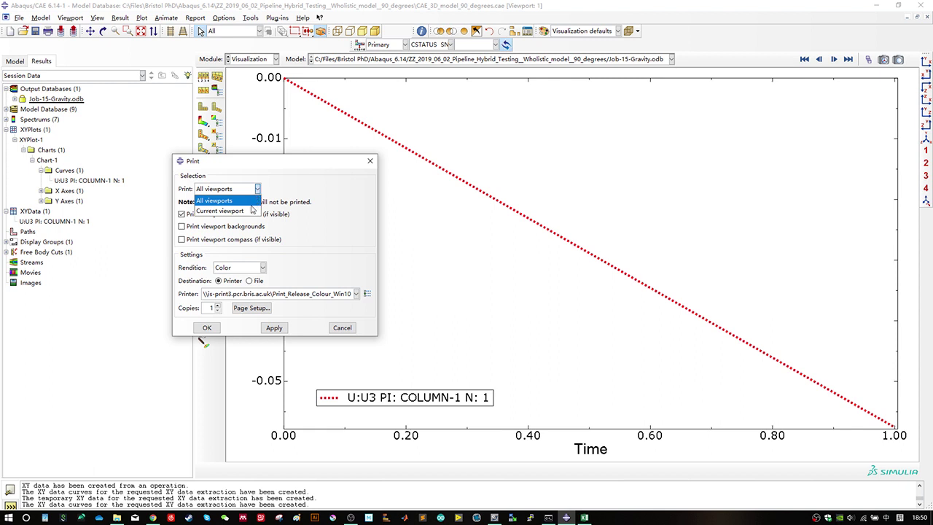
{"action": "left_click", "coordinate": [222, 210]}
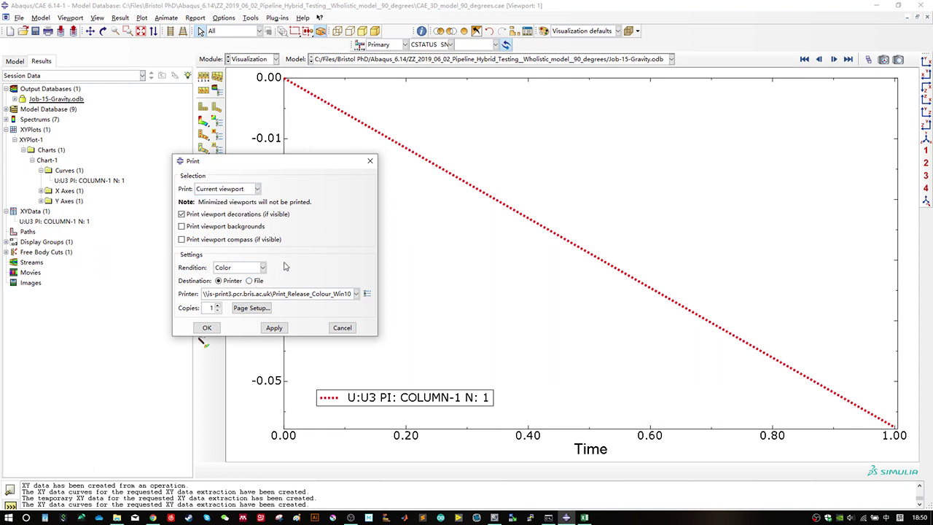
{"action": "left_click", "coordinate": [257, 283]}
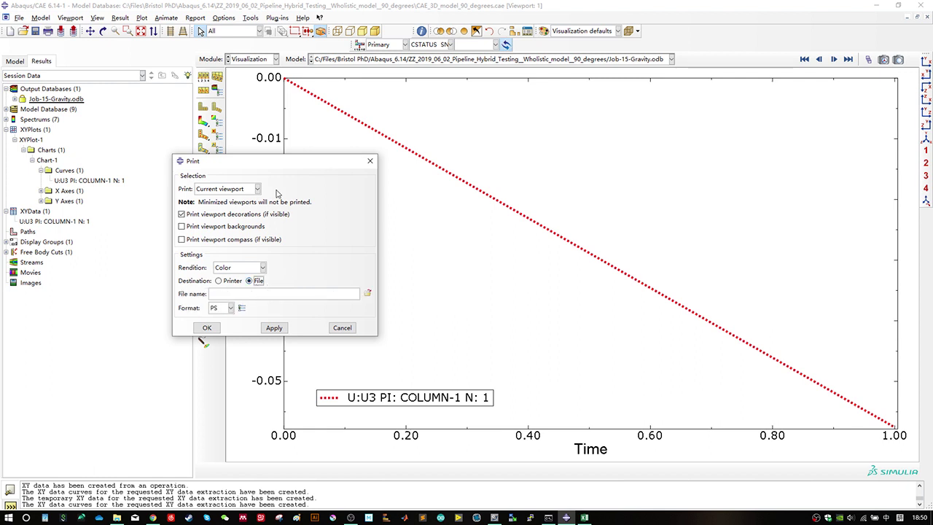
Step: Choose PNG as the print file format and turn off the reduction to 256 colors
{"action": "left_click", "coordinate": [230, 307]}
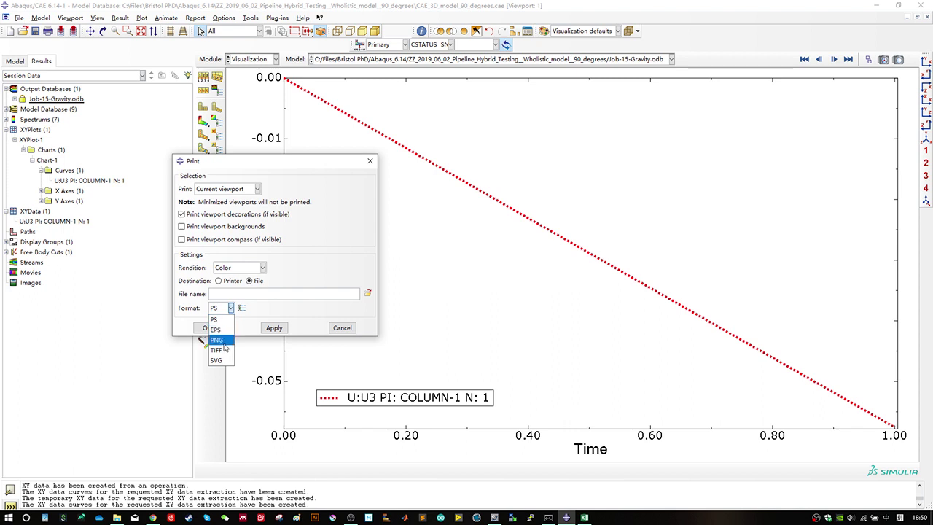
{"action": "left_click", "coordinate": [217, 340]}
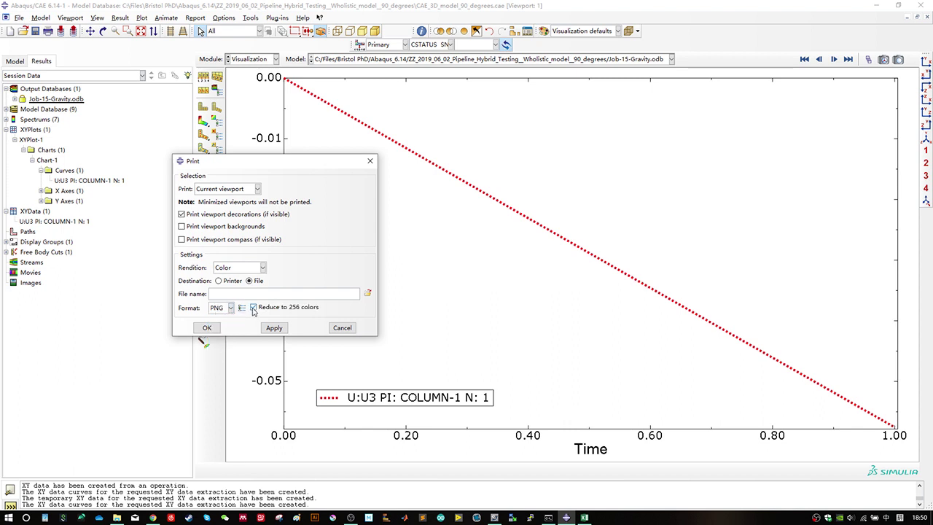
{"action": "left_click", "coordinate": [230, 307]}
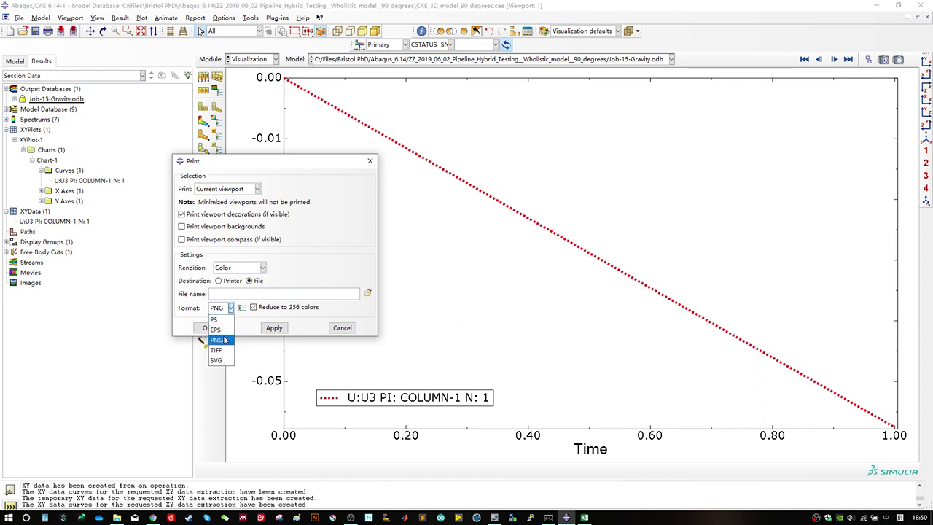
{"action": "left_click", "coordinate": [224, 340]}
{"action": "left_click", "coordinate": [253, 307]}
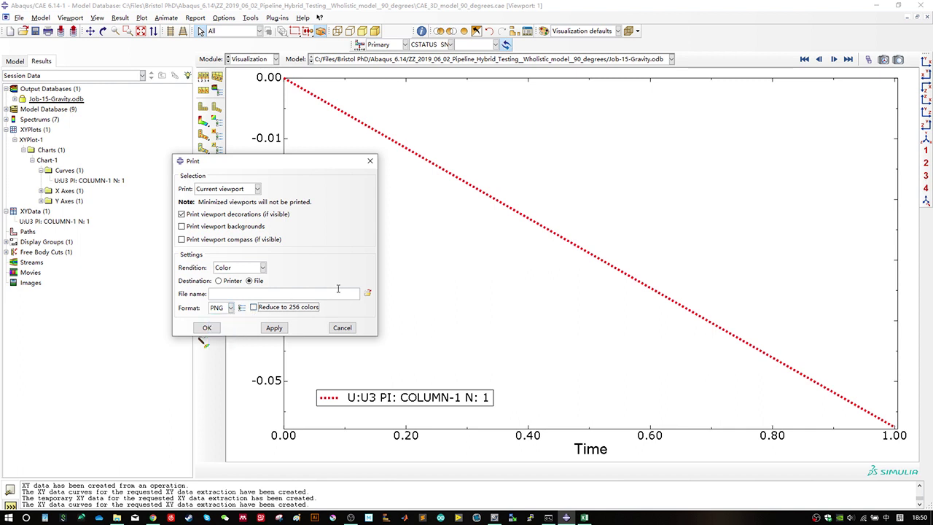
Step: Try to print the plot to a file named 11111 in the root of the C:\ drive
{"action": "left_click", "coordinate": [368, 294]}
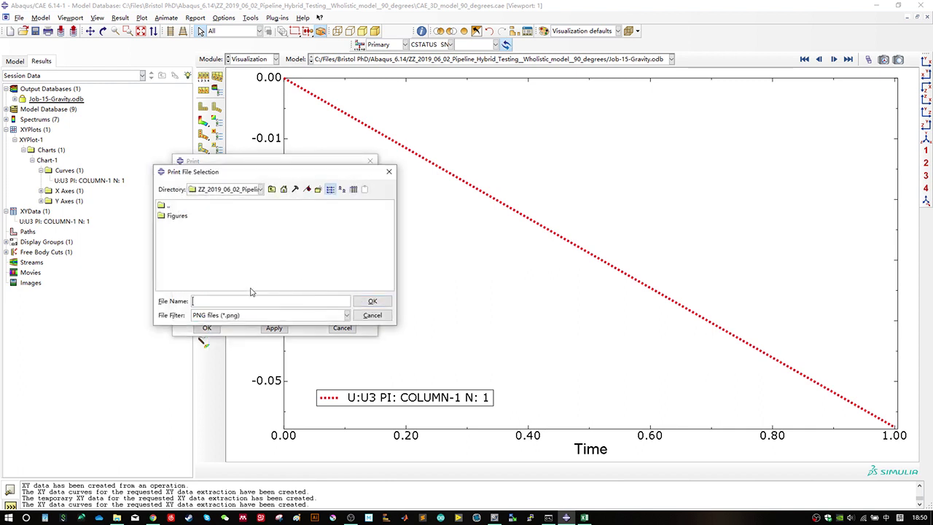
{"action": "left_click", "coordinate": [283, 189]}
{"action": "left_click", "coordinate": [260, 190]}
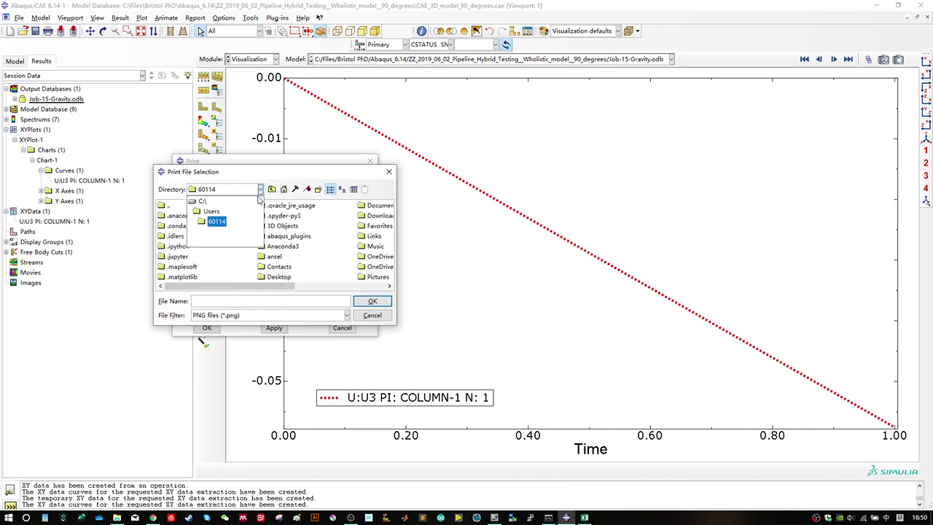
{"action": "left_click", "coordinate": [204, 201]}
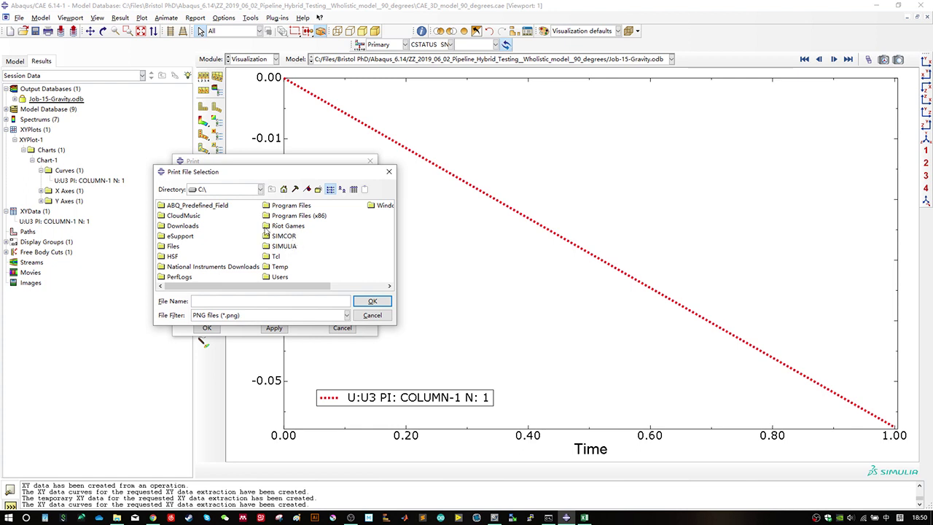
{"action": "left_click", "coordinate": [229, 188]}
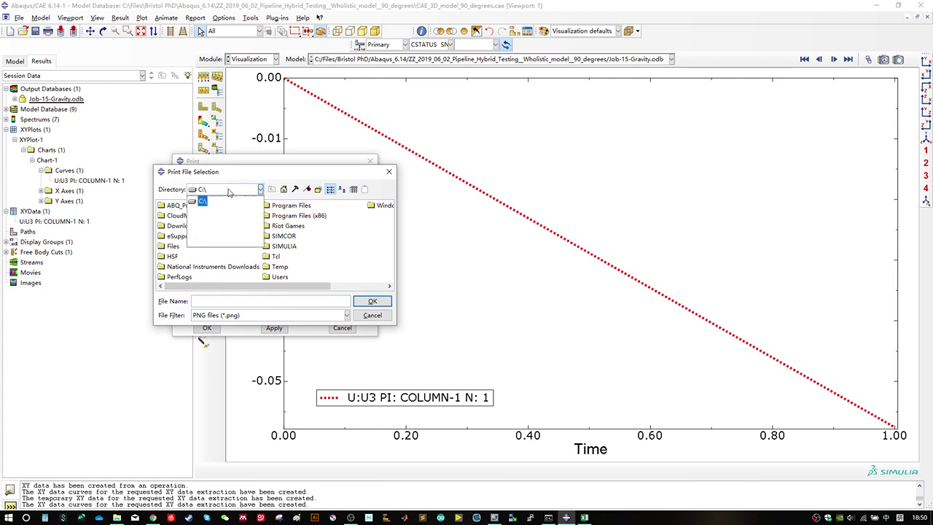
{"action": "left_click", "coordinate": [228, 188]}
{"action": "left_click", "coordinate": [214, 303]}
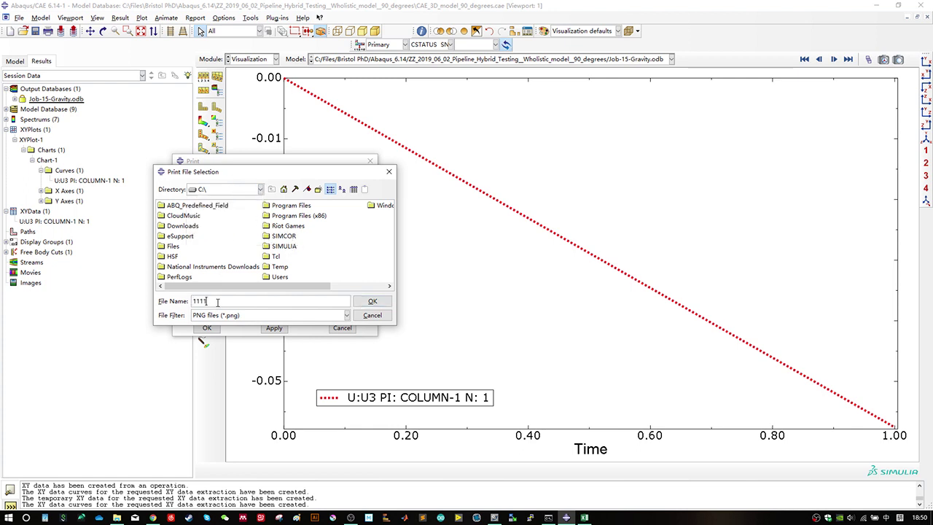
{"action": "left_click", "coordinate": [370, 301]}
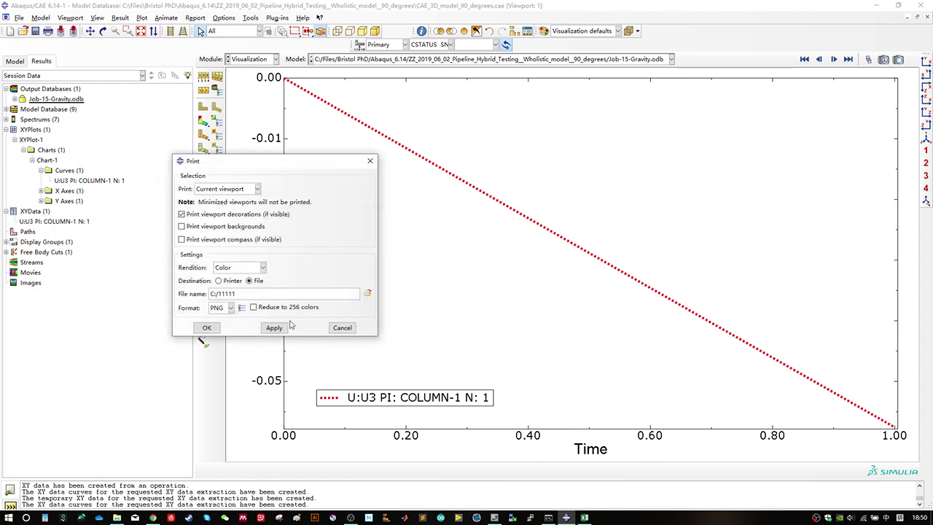
{"action": "left_click", "coordinate": [217, 329]}
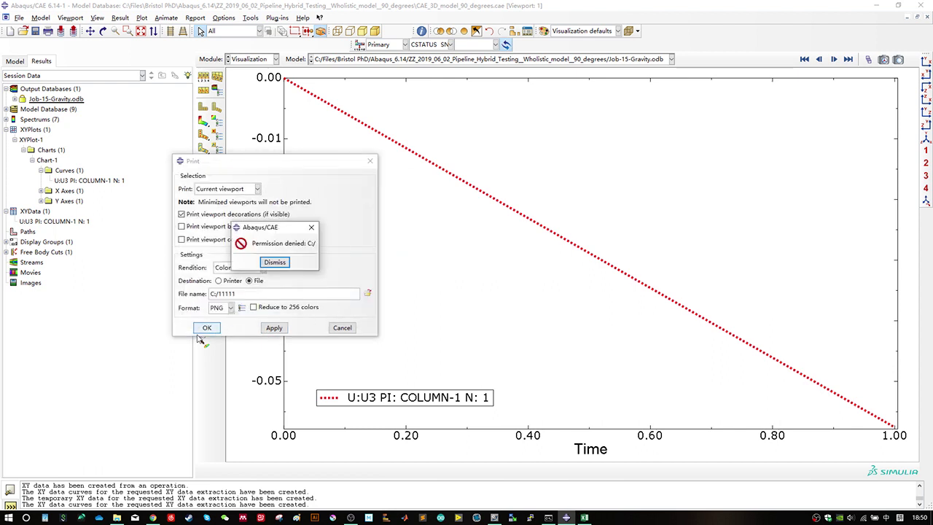
{"action": "left_click", "coordinate": [287, 262]}
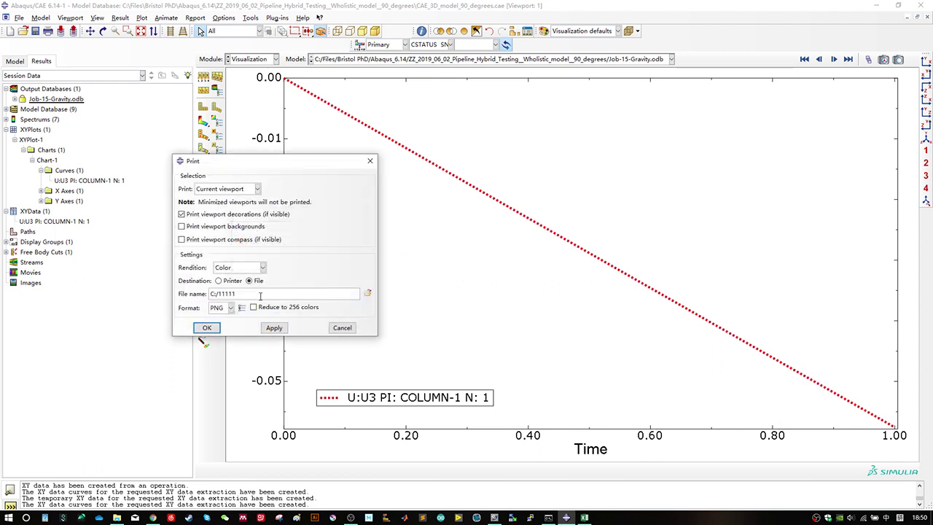
Step: Browse for the print file's destination and go to the Bristol PhD folder inside C:\Files
{"action": "left_click", "coordinate": [368, 294]}
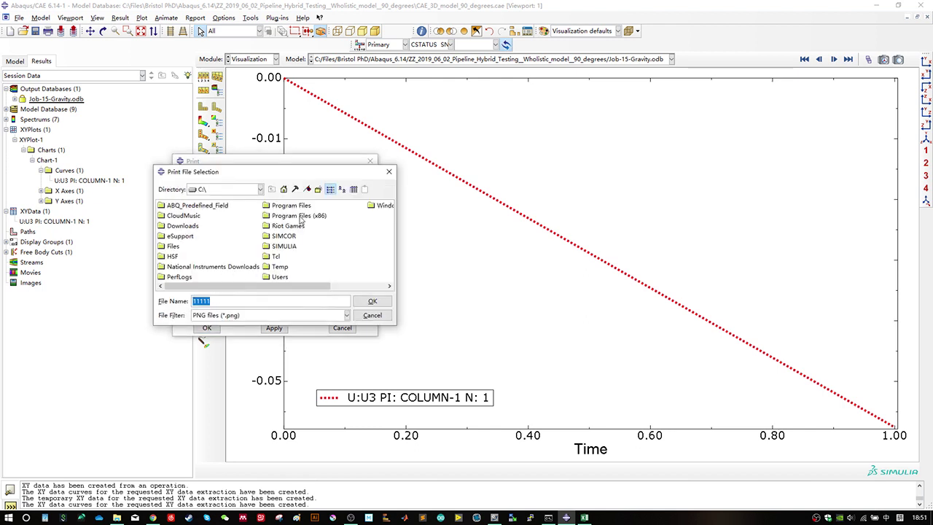
{"action": "left_click", "coordinate": [284, 190]}
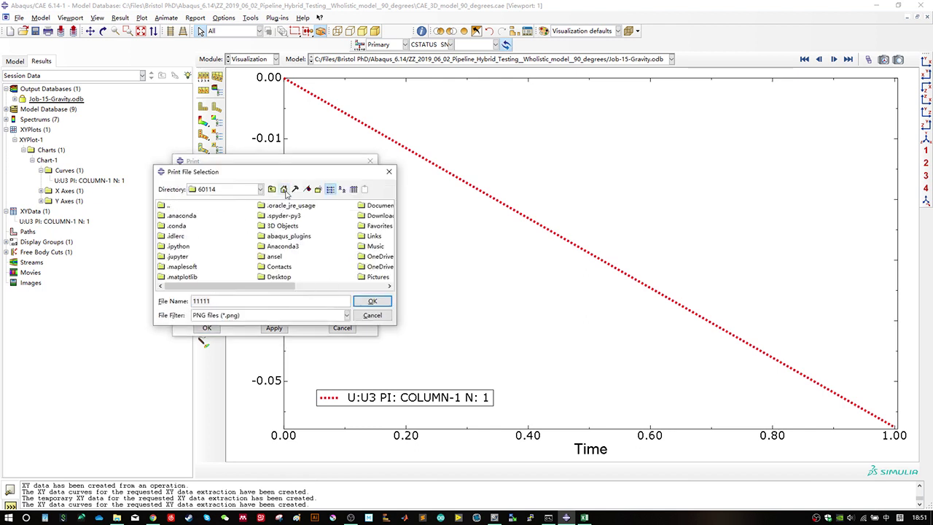
{"action": "left_click", "coordinate": [271, 190]}
{"action": "left_click", "coordinate": [259, 189]}
{"action": "left_click", "coordinate": [204, 196]}
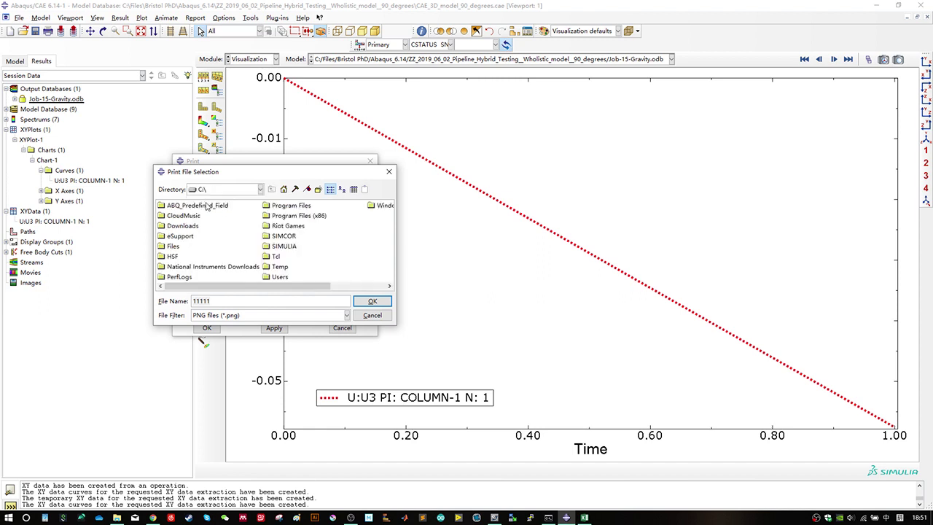
{"action": "double_click", "coordinate": [173, 246]}
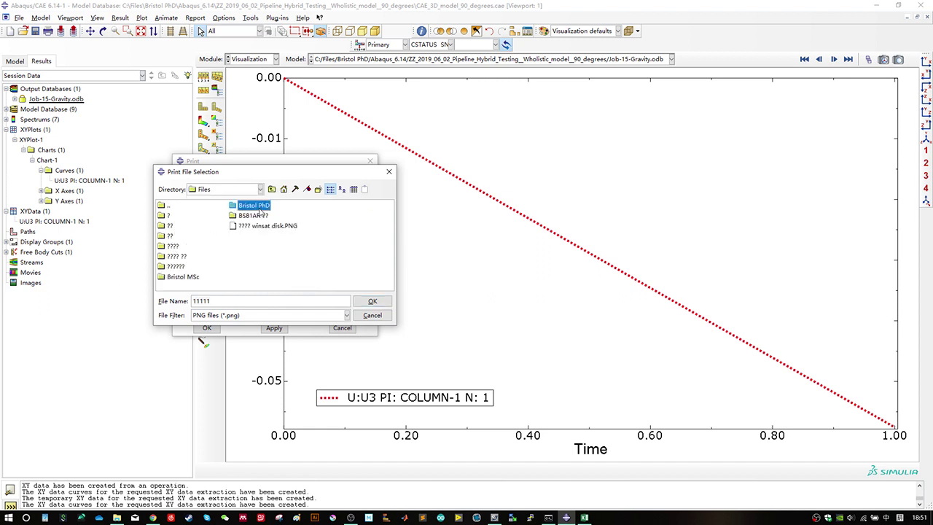
{"action": "double_click", "coordinate": [247, 208]}
{"action": "left_click", "coordinate": [331, 237]}
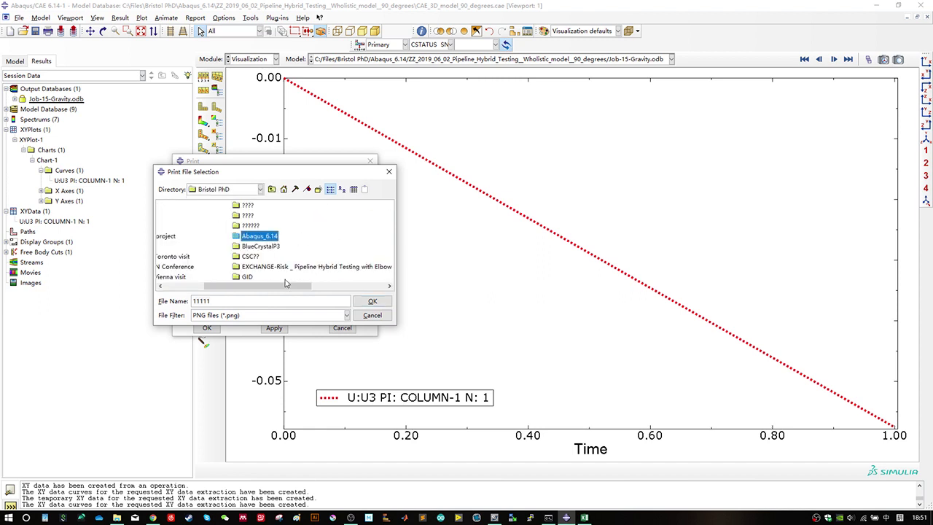
Step: Name the print file qwer in the Abaqus_6.14 folder and print the plot to it
{"action": "left_click_drag", "start_coordinate": [229, 301], "coordinate": [157, 308]}
{"action": "type", "text": "qwer"}
{"action": "double_click", "coordinate": [268, 238]}
{"action": "left_click", "coordinate": [372, 302]}
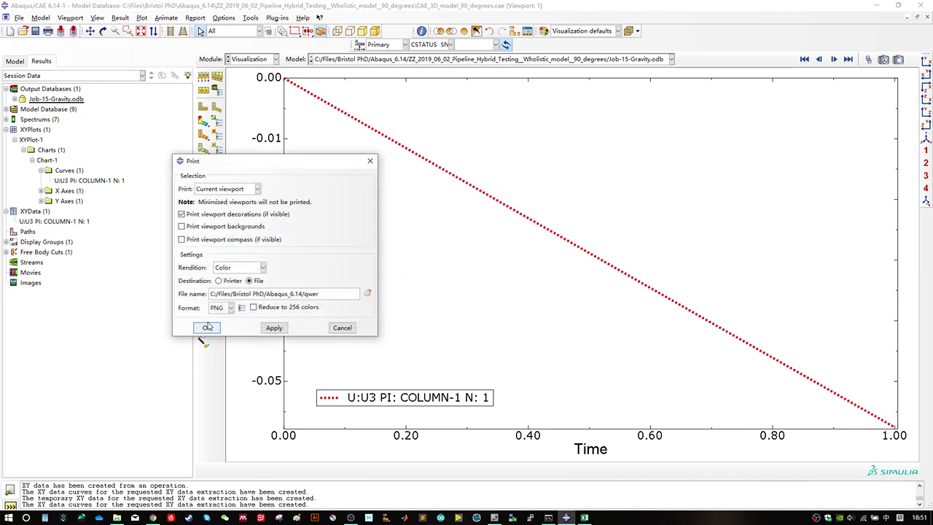
{"action": "left_click", "coordinate": [207, 327]}
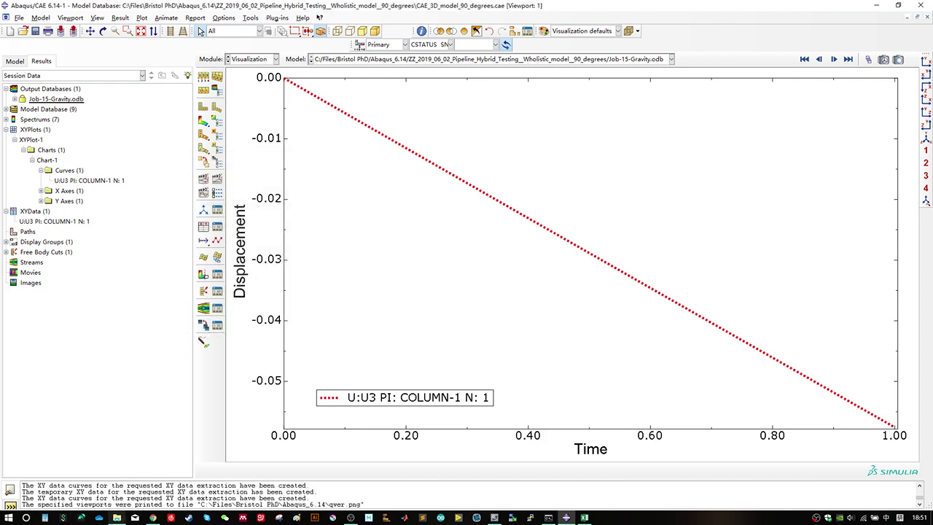
Step: Switch to File Explorer, view the exported qwer image in the Bristol PhD\Abaqus_6.14 folder, and close the viewer
{"action": "left_click", "coordinate": [116, 518]}
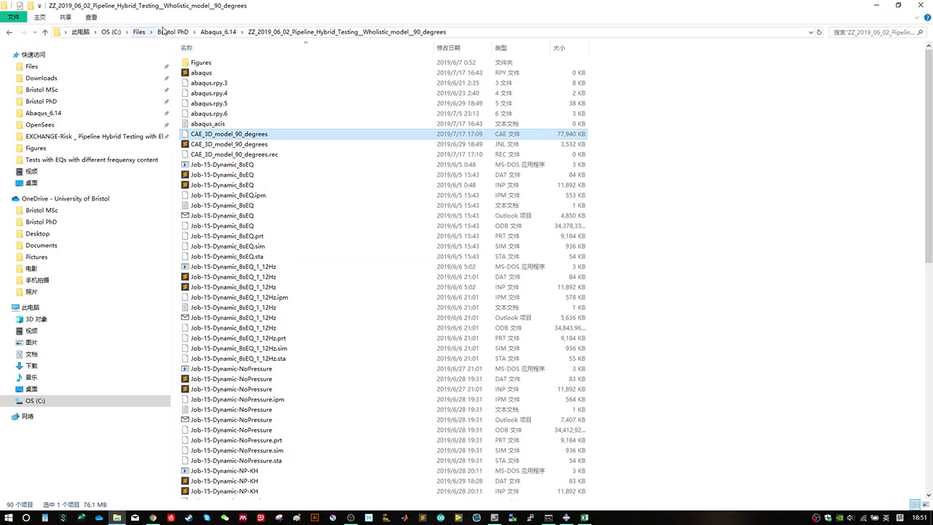
{"action": "left_click", "coordinate": [165, 31]}
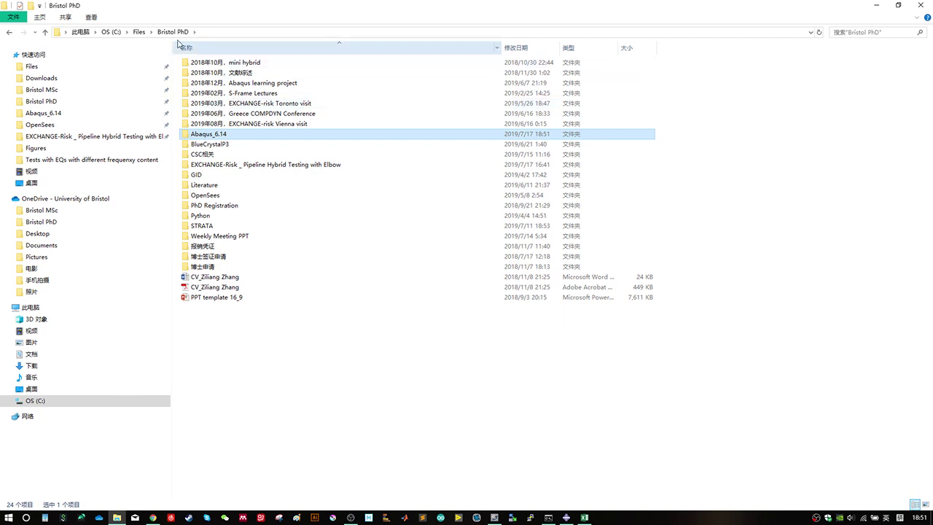
{"action": "key", "text": "alt+Tab"}
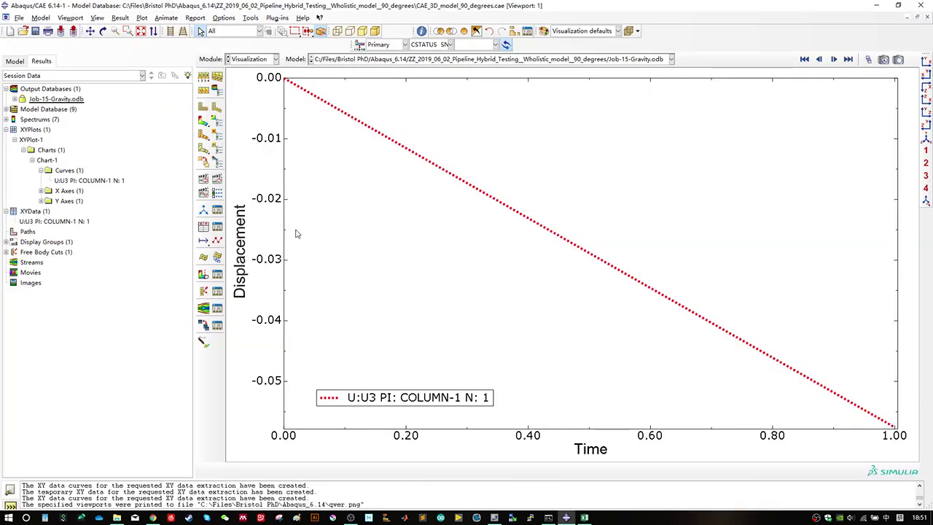
{"action": "key", "text": "ctrl+p"}
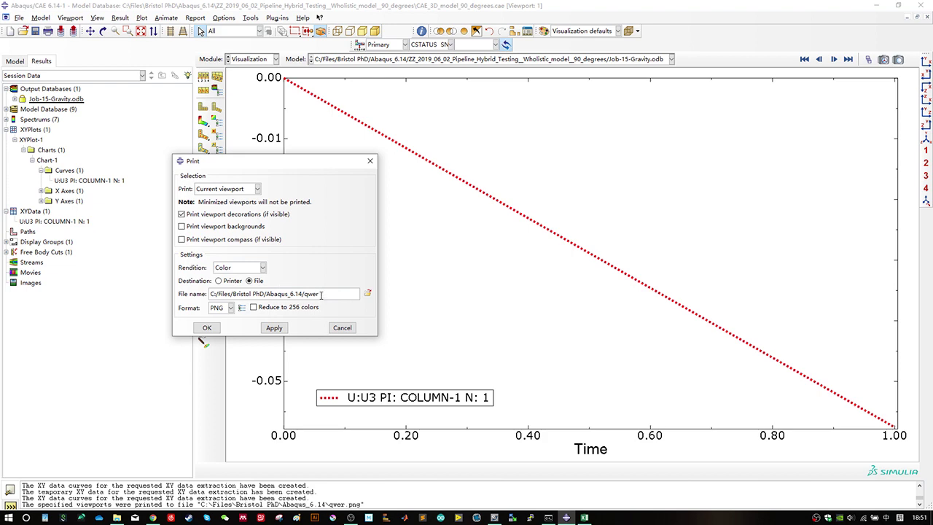
{"action": "key", "text": "Escape"}
{"action": "key", "text": "alt+Tab"}
{"action": "double_click", "coordinate": [220, 135]}
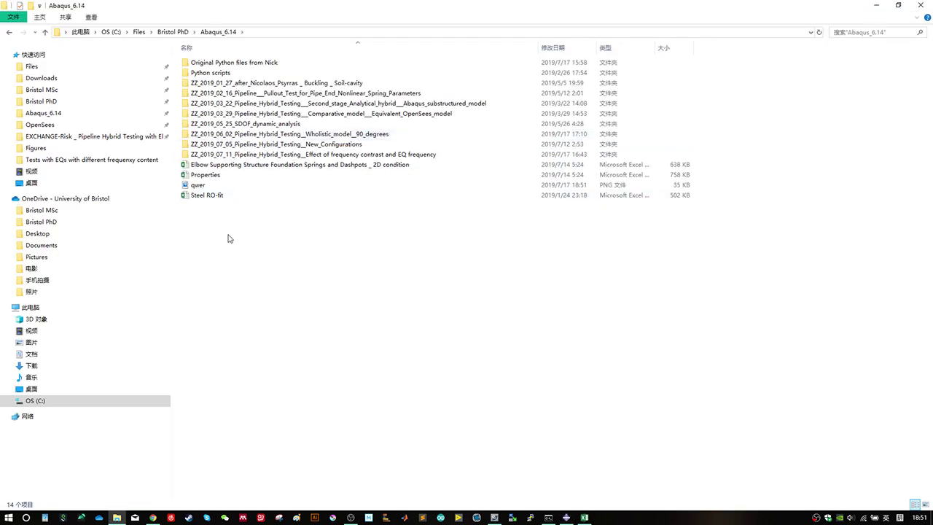
{"action": "double_click", "coordinate": [198, 185]}
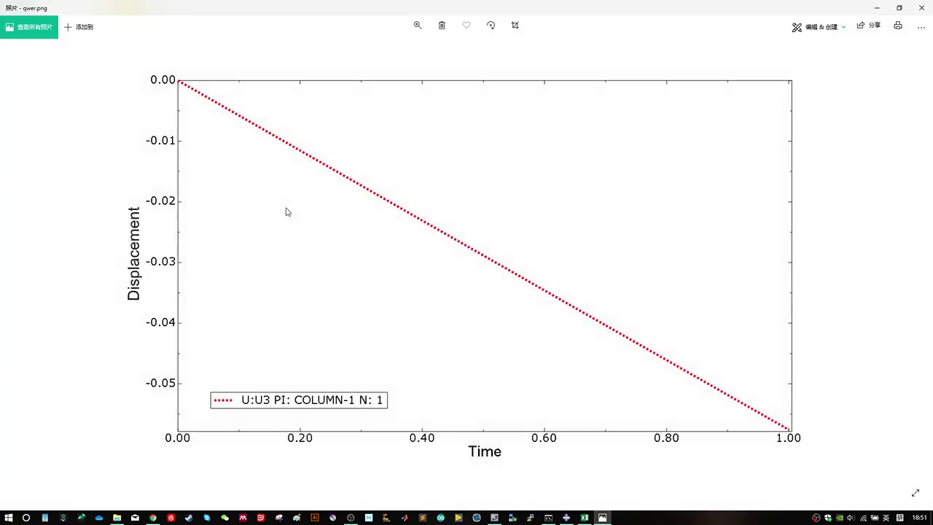
{"action": "left_click", "coordinate": [921, 7]}
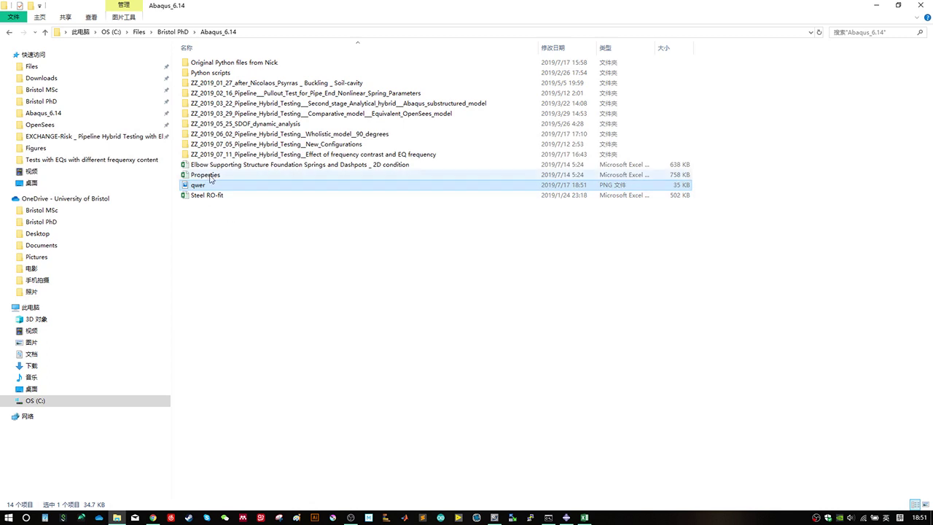
Step: Open the Properties workbook in Excel and select empty cell K7 on the Unit sheet
{"action": "double_click", "coordinate": [207, 175]}
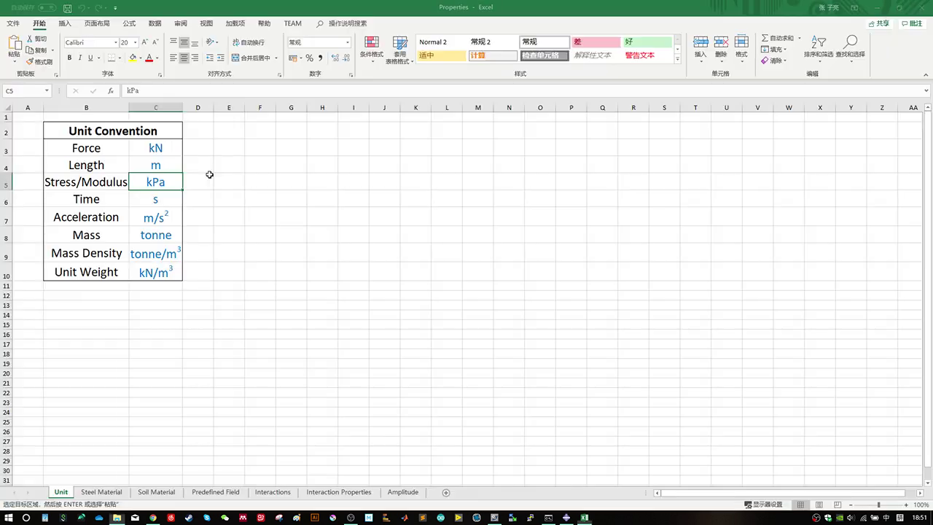
{"action": "left_click", "coordinate": [359, 239]}
{"action": "right_click", "coordinate": [293, 256]}
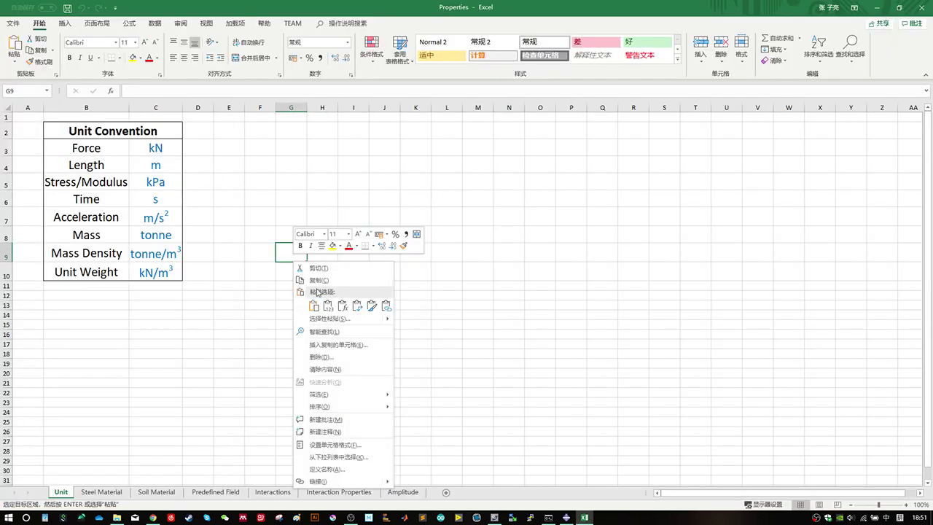
{"action": "key", "text": "Escape"}
{"action": "left_click", "coordinate": [417, 212]}
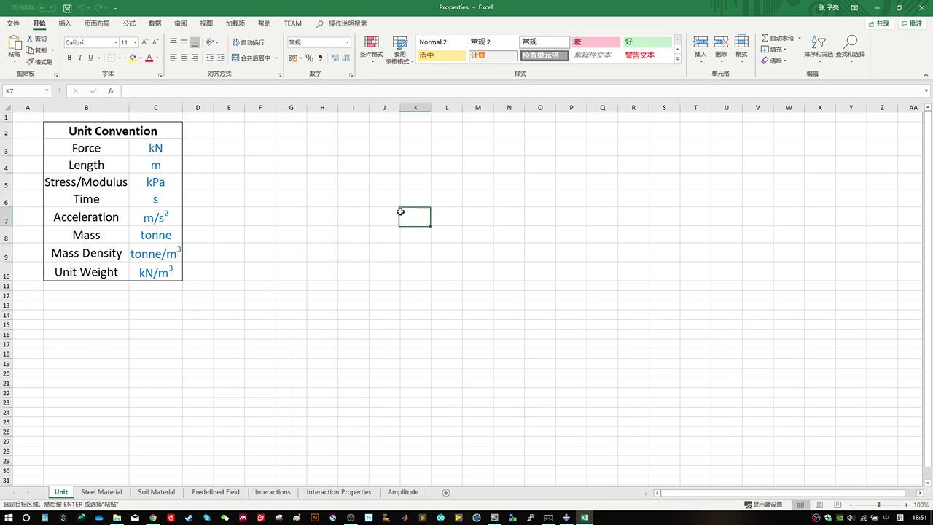
Step: Insert the picture qwer from the Abaqus_6.14 folder into the Unit sheet
{"action": "left_click", "coordinate": [65, 24]}
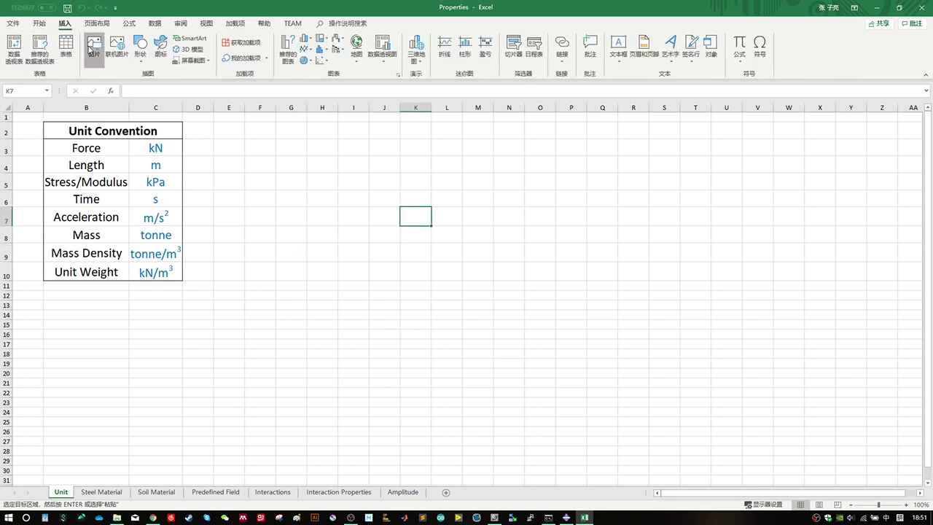
{"action": "left_click", "coordinate": [93, 51]}
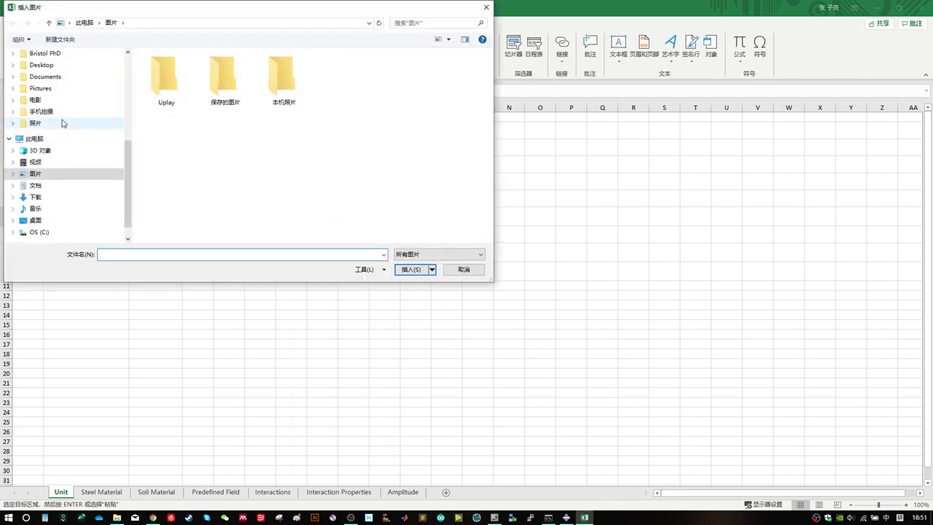
{"action": "scroll", "coordinate": [61, 124], "scroll_direction": "up", "scroll_amount": 1}
{"action": "scroll", "coordinate": [57, 139], "scroll_direction": "up", "scroll_amount": 3}
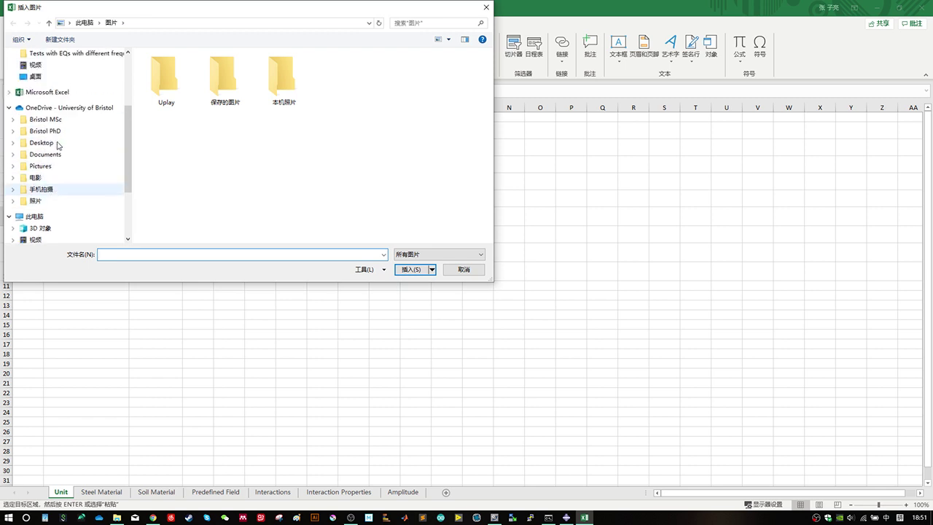
{"action": "scroll", "coordinate": [60, 140], "scroll_direction": "up", "scroll_amount": 2}
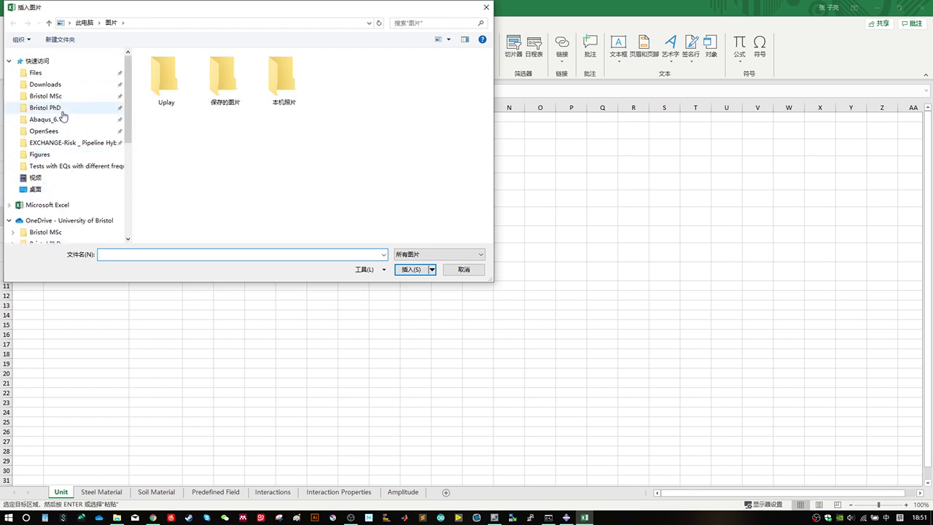
{"action": "left_click", "coordinate": [58, 119]}
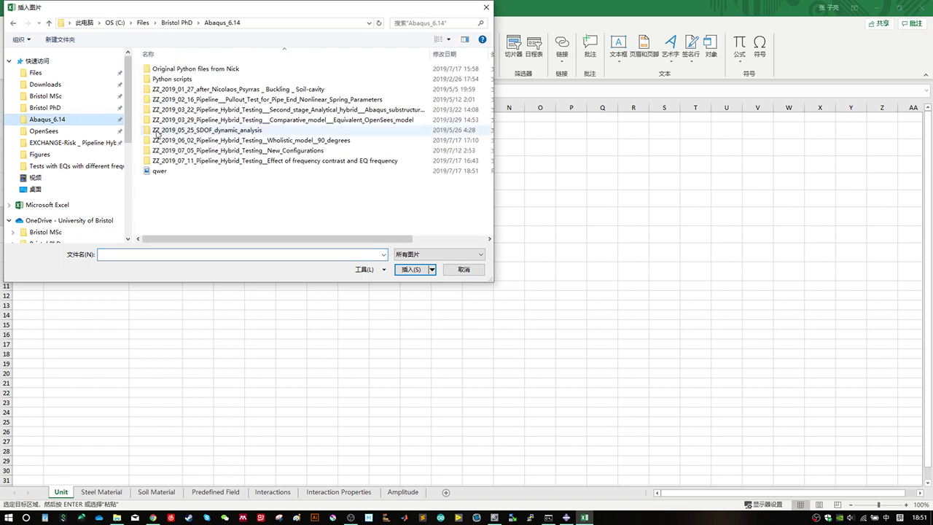
{"action": "double_click", "coordinate": [166, 173]}
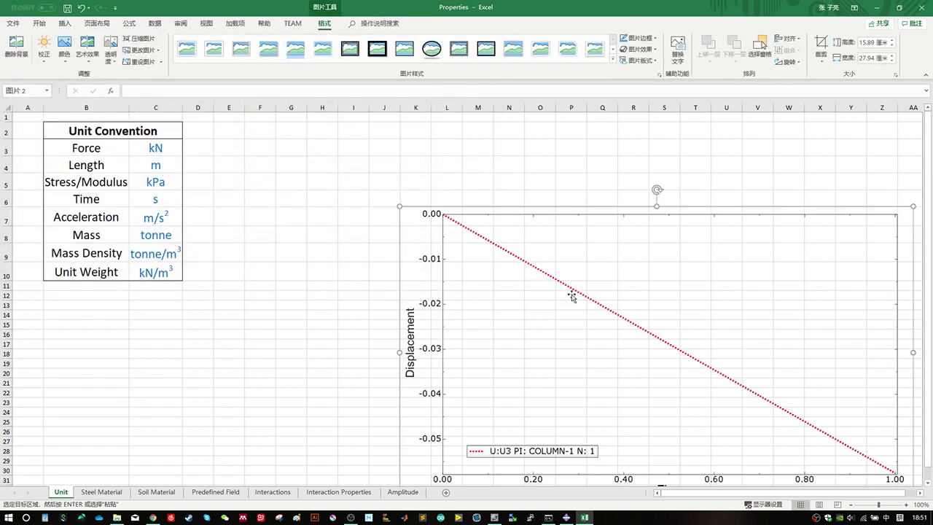
Step: Move the inserted plot picture closer to the Unit Convention table and delete it from the sheet
{"action": "left_click_drag", "start_coordinate": [619, 213], "coordinate": [250, 136]}
{"action": "left_click_drag", "start_coordinate": [307, 184], "coordinate": [514, 311]}
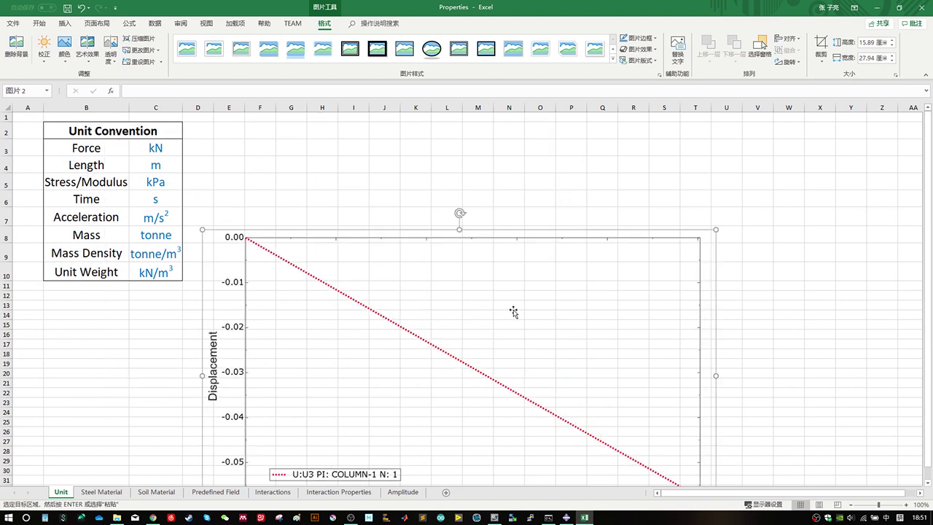
{"action": "key", "text": "Delete"}
{"action": "left_click", "coordinate": [381, 254]}
Step: Save the Properties workbook and close it
{"action": "key", "text": "ctrl+s"}
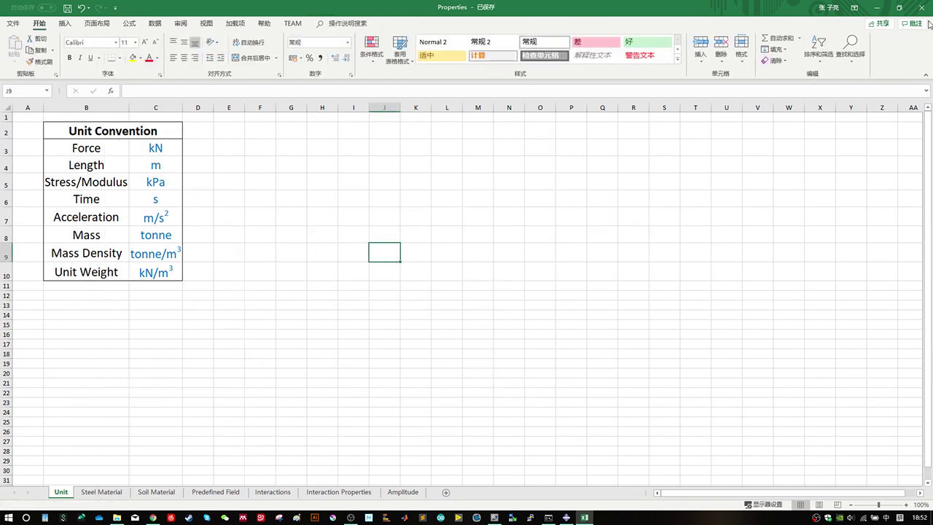
{"action": "left_click", "coordinate": [921, 8]}
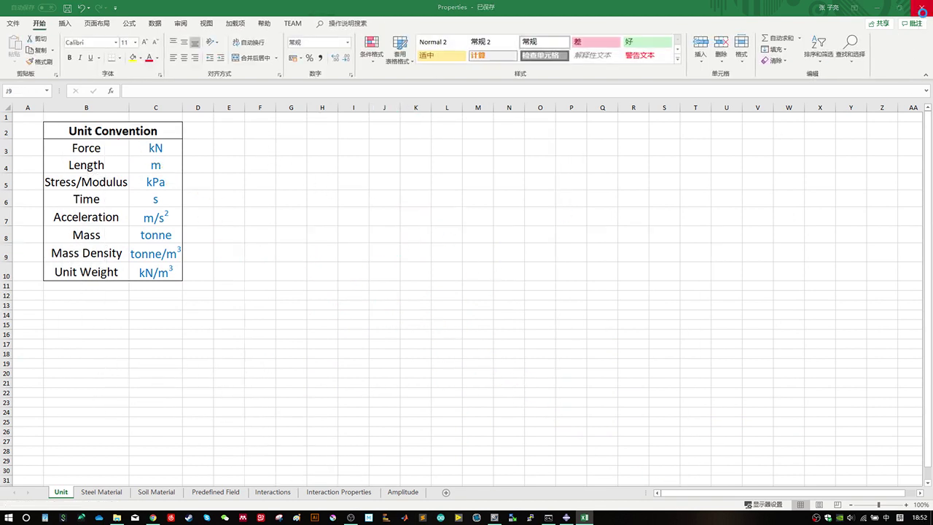
{"action": "left_click", "coordinate": [437, 273]}
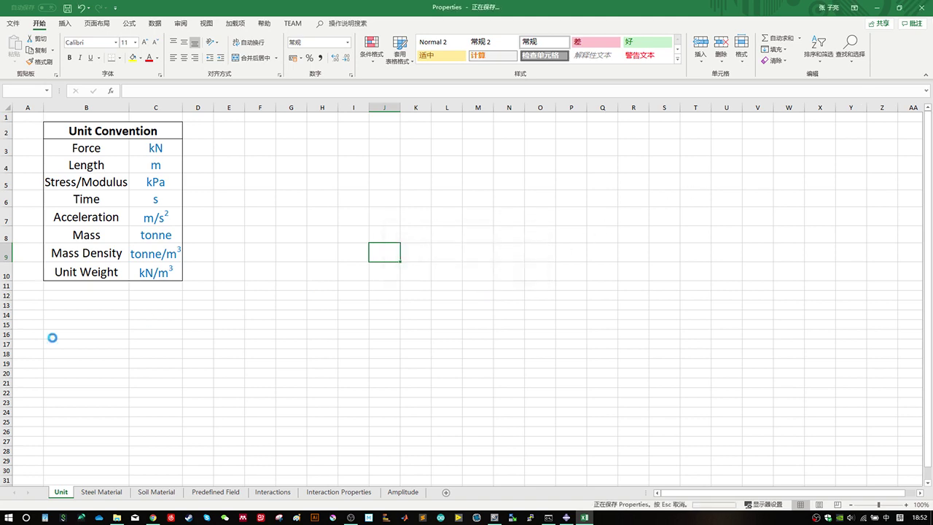